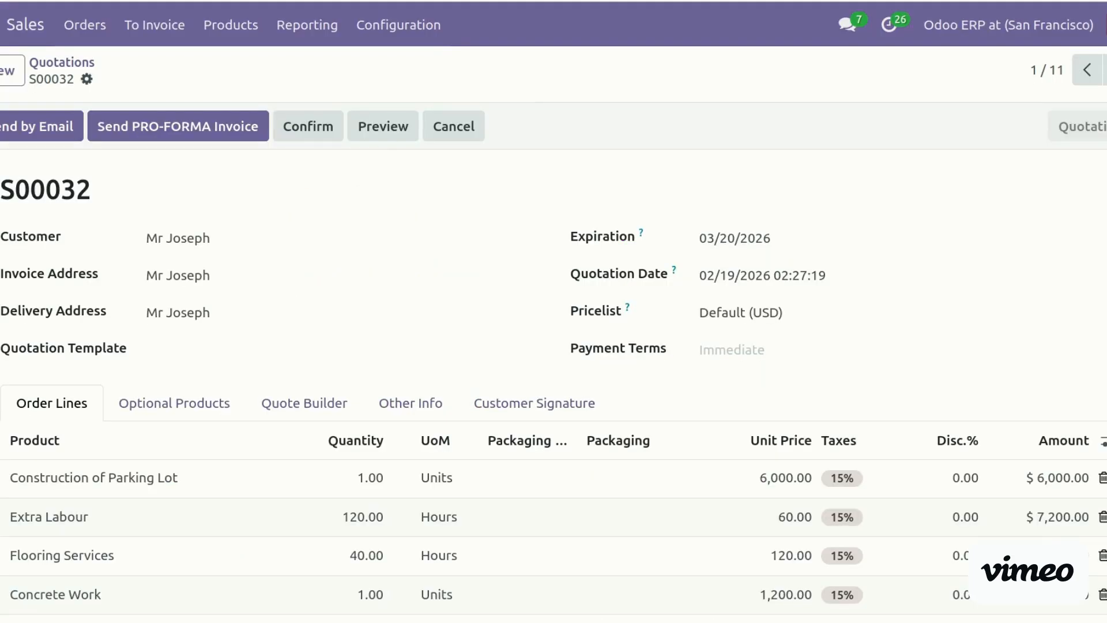
# Review the order lines of quotation S00032 and confirm it into a sales order
pyautogui.scroll(-3, 554, 357)
pyautogui.scroll(2, 553, 358)
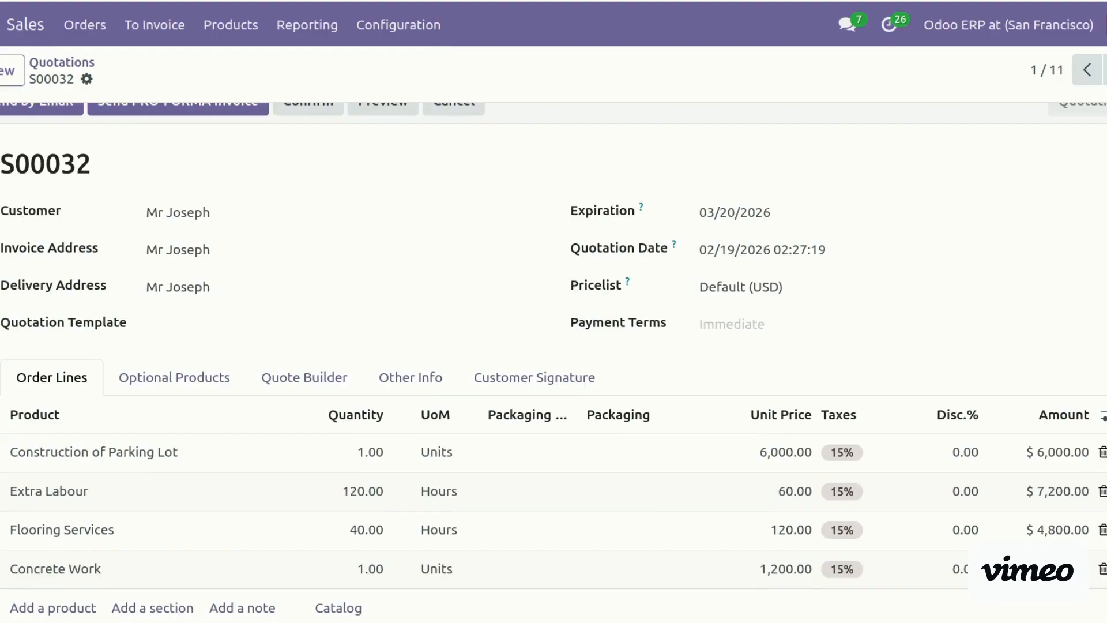
pyautogui.scroll(-2, 481, 257)
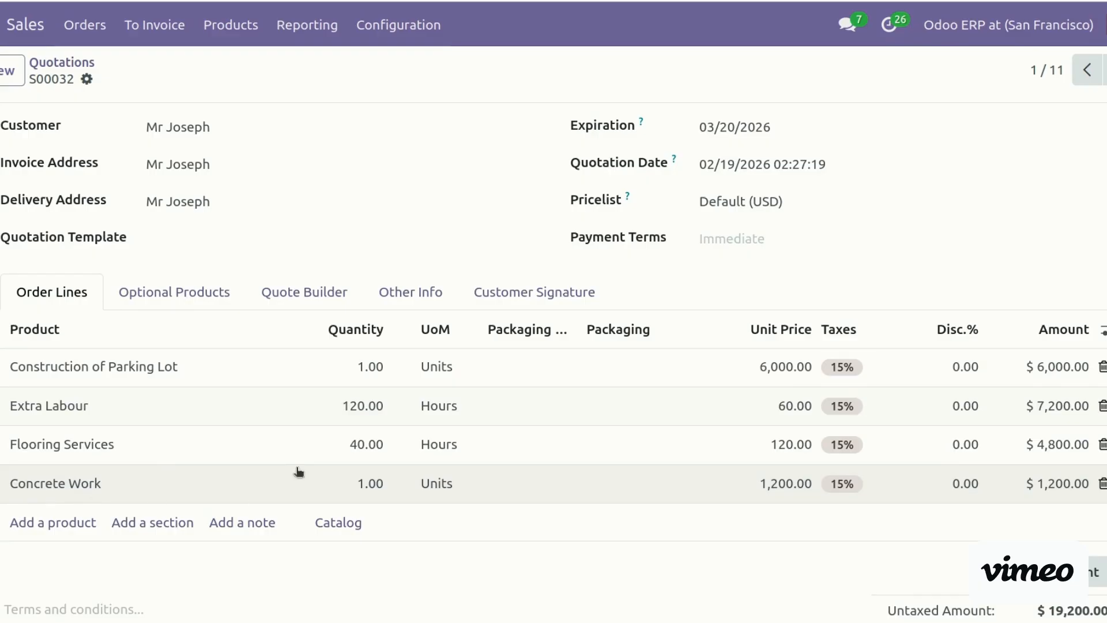
pyautogui.scroll(2, 346, 227)
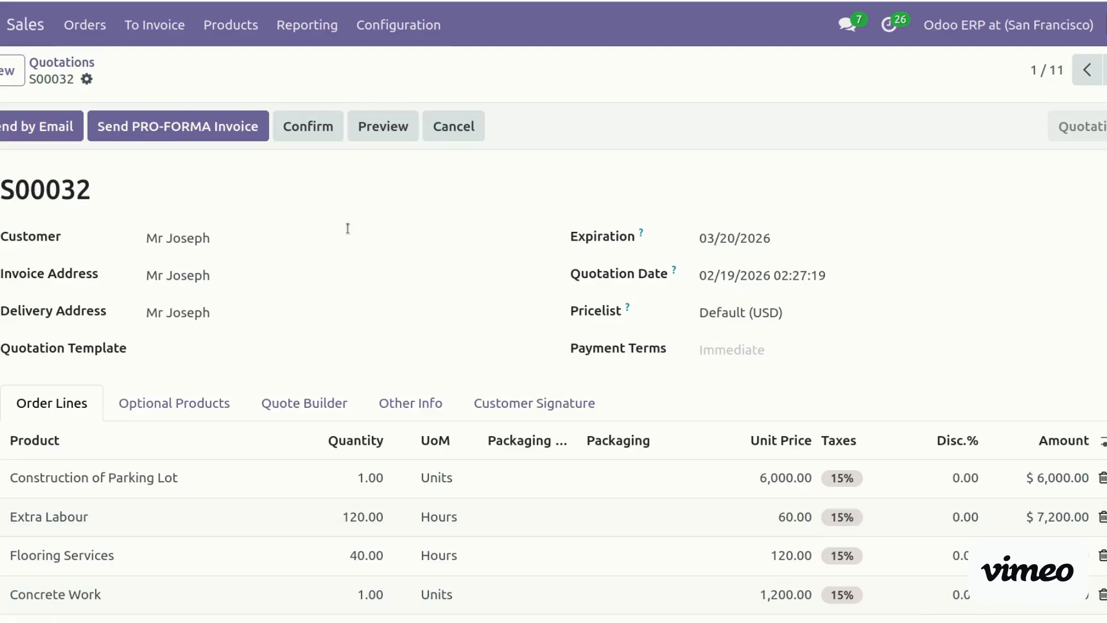
pyautogui.click(309, 121)
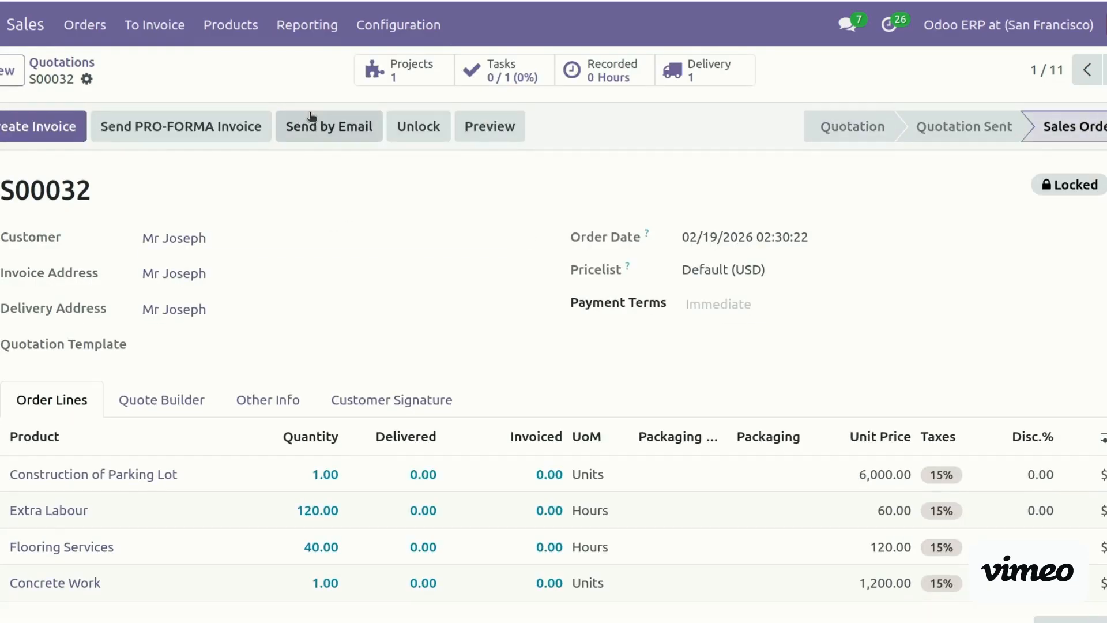
# Open the linked Parking Lot project and review its Settings
pyautogui.click(403, 67)
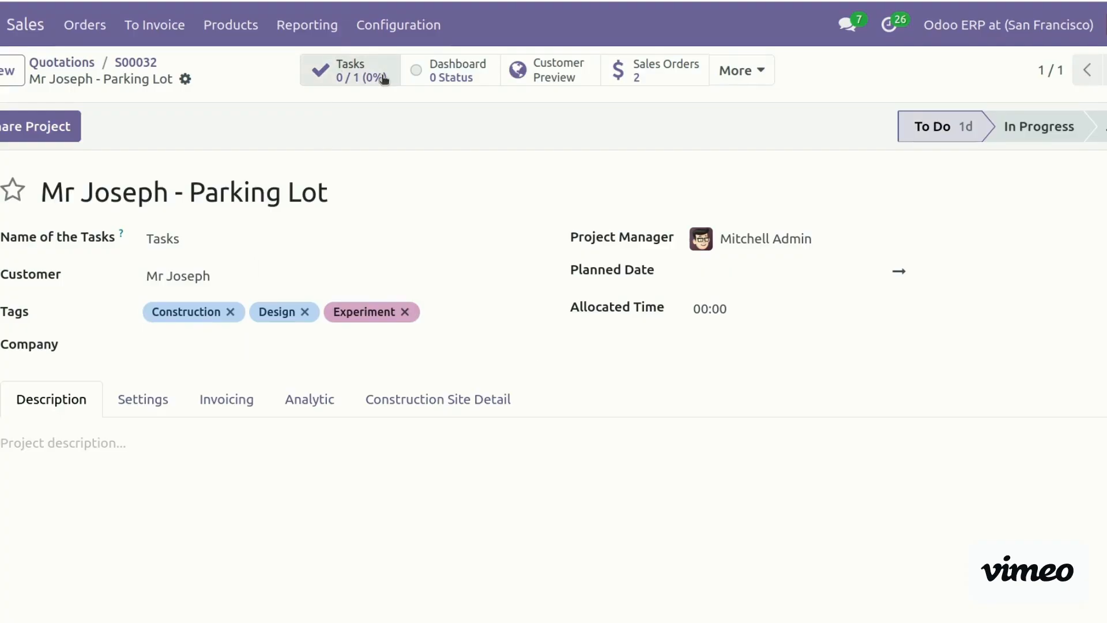
pyautogui.click(143, 399)
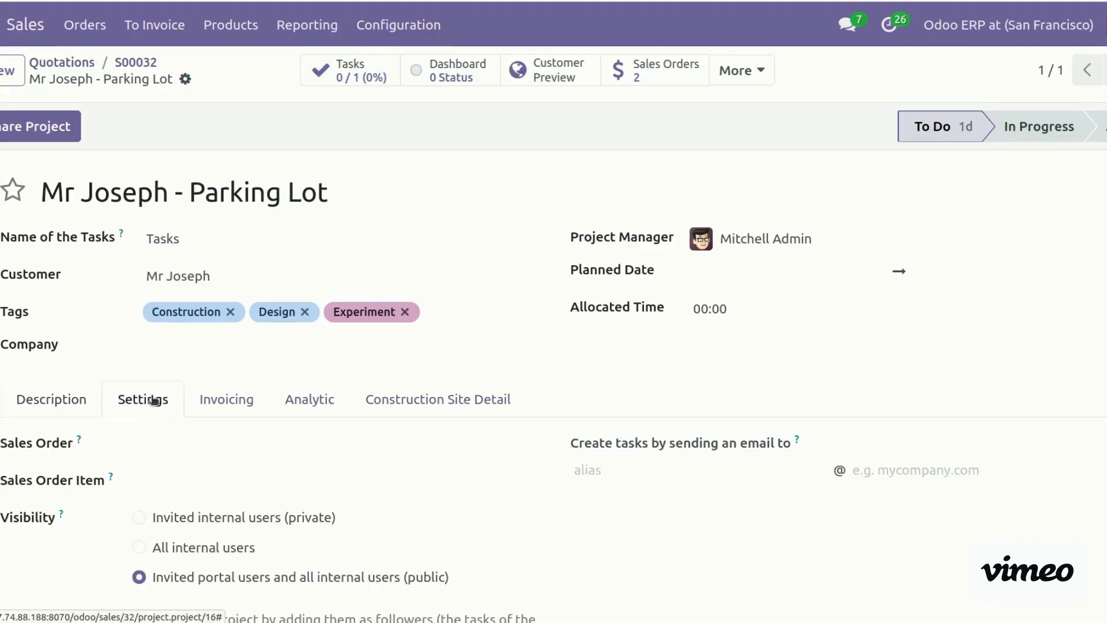
pyautogui.scroll(-5, 874, 220)
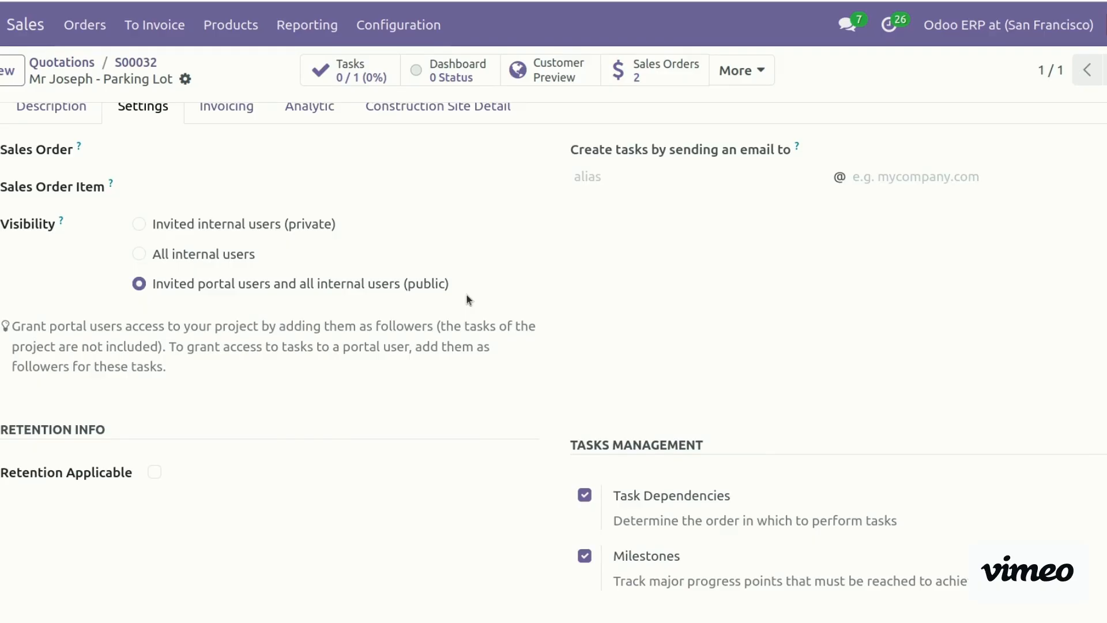
pyautogui.scroll(-5, 466, 293)
pyautogui.scroll(-1, 835, 240)
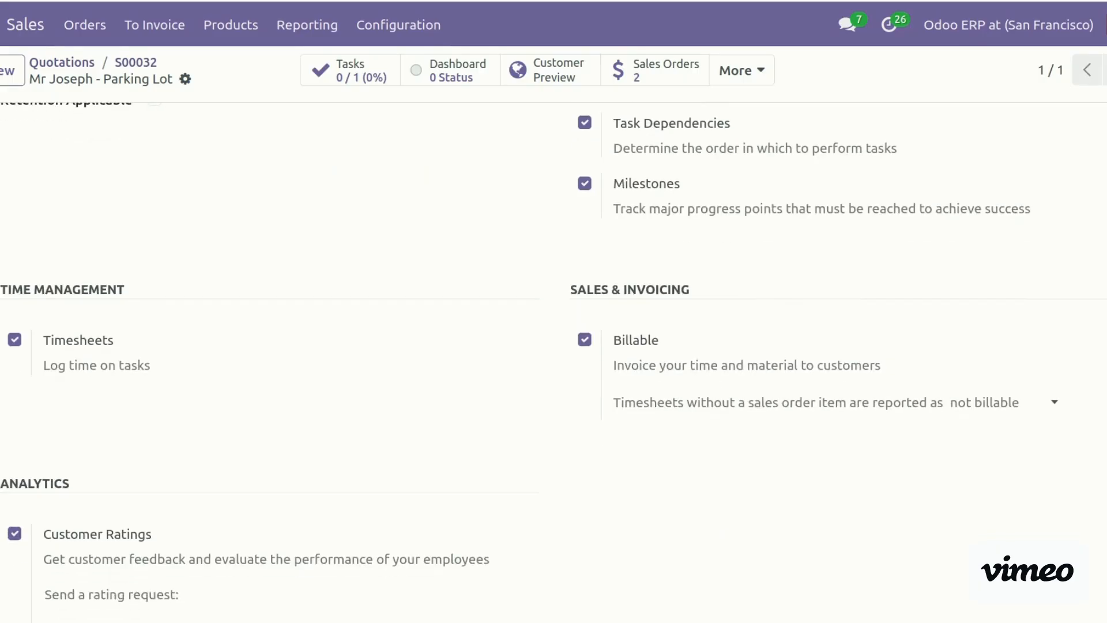
pyautogui.scroll(4, 187, 269)
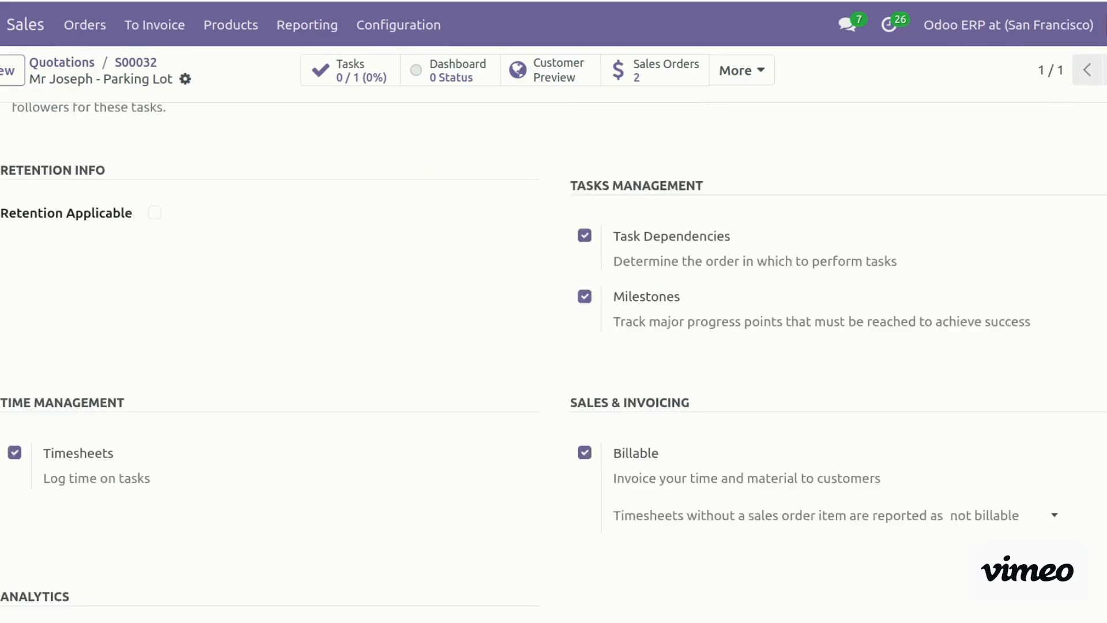
# Tick Retention Applicable (5.00 percent), check the contract amount and retention date, and return to S00032
pyautogui.click(154, 327)
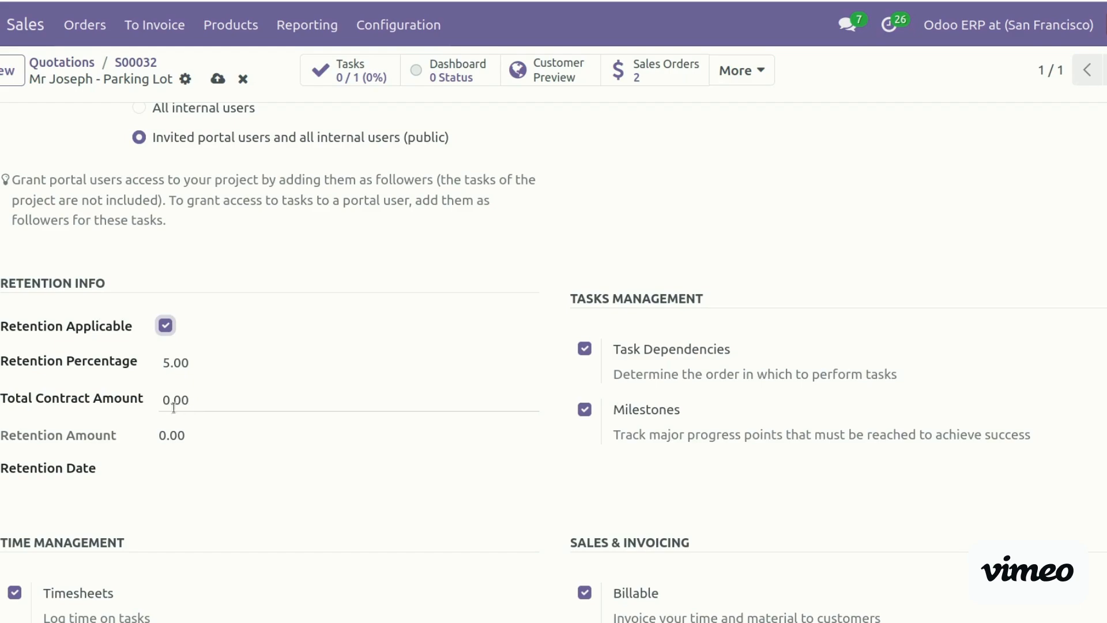
pyautogui.click(264, 399)
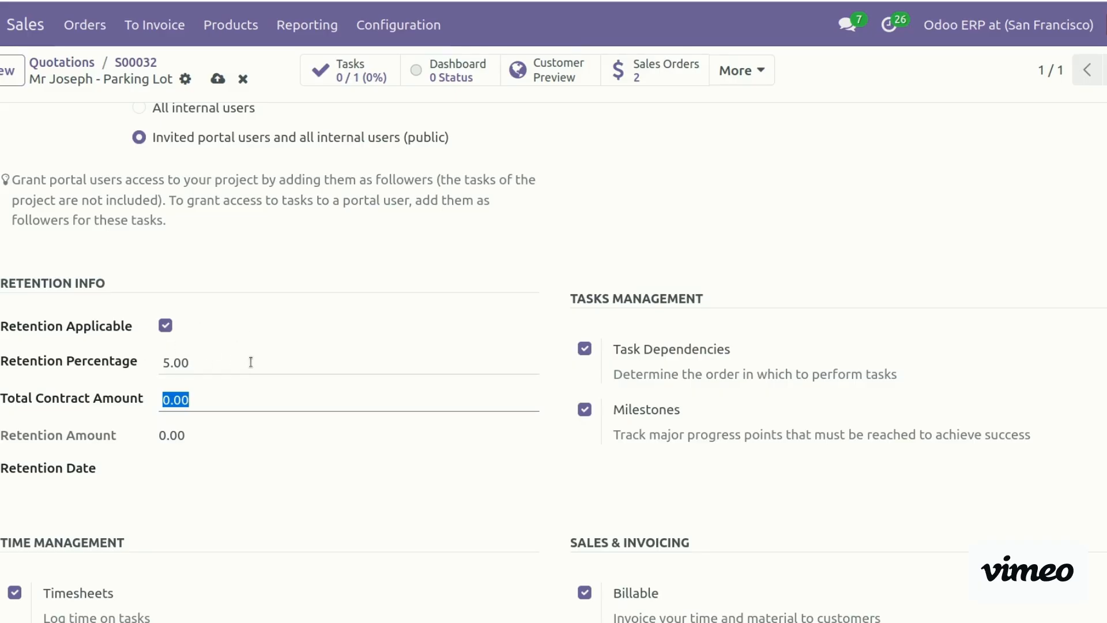
pyautogui.click(189, 464)
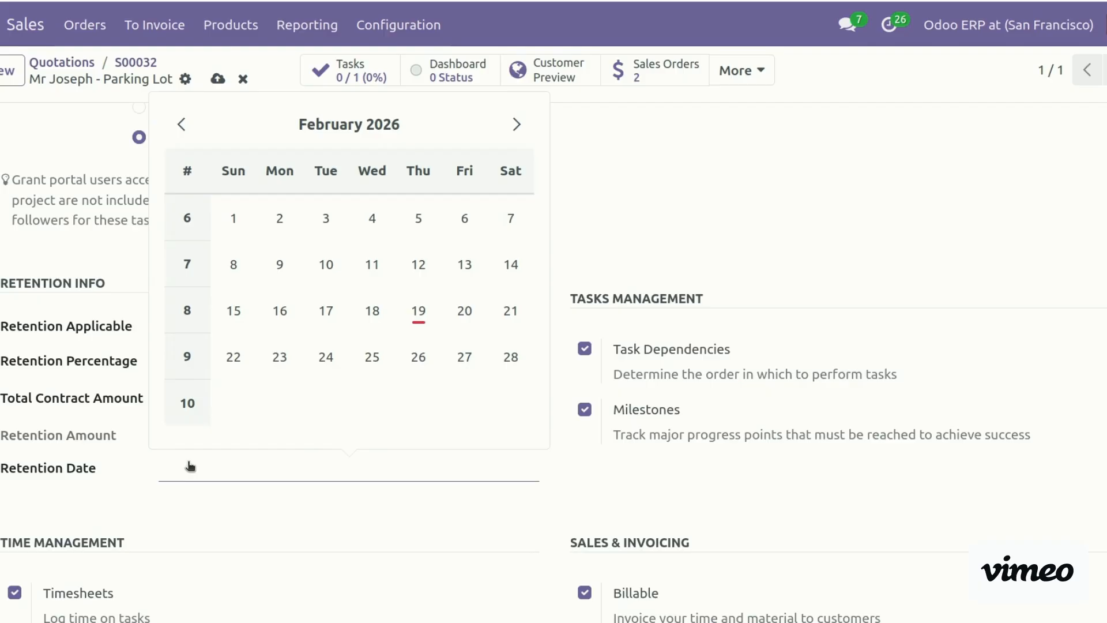
pyautogui.click(234, 539)
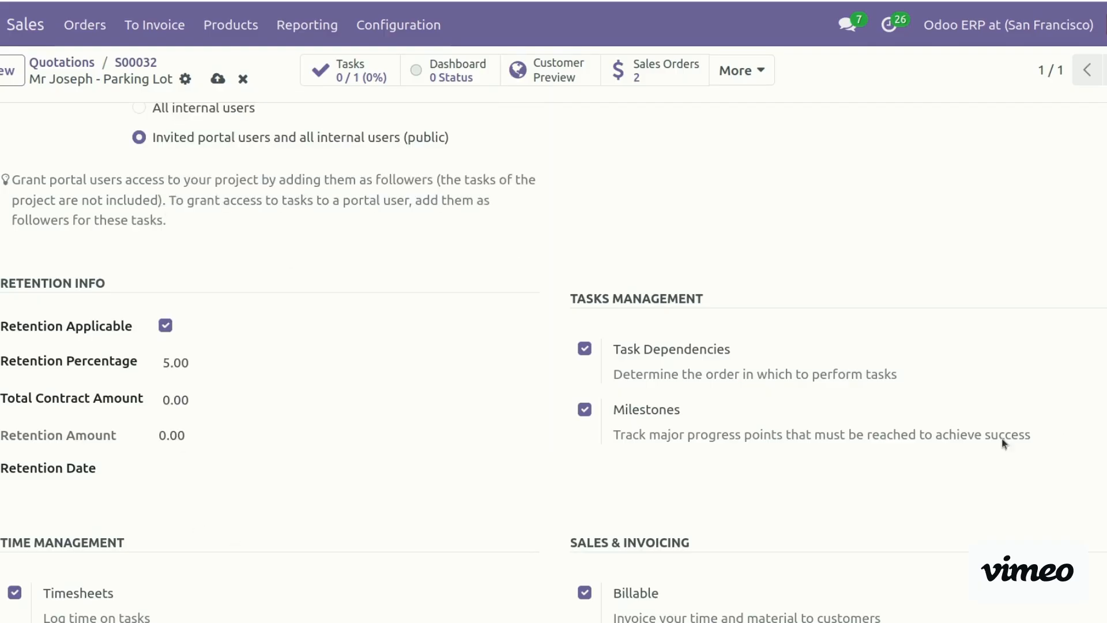
pyautogui.click(225, 394)
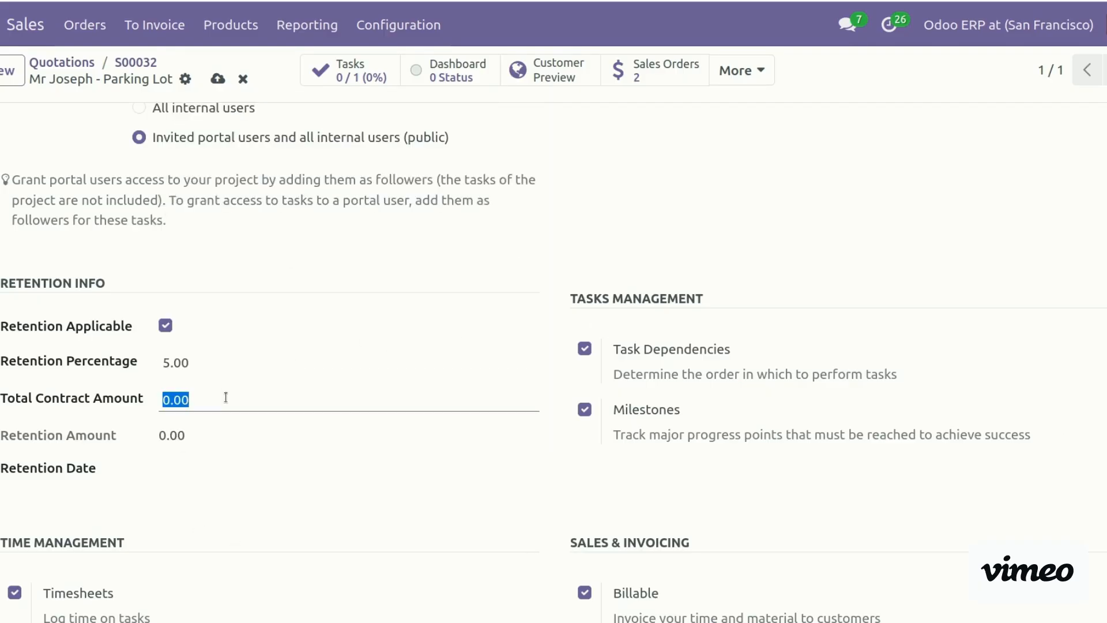
pyautogui.click(144, 61)
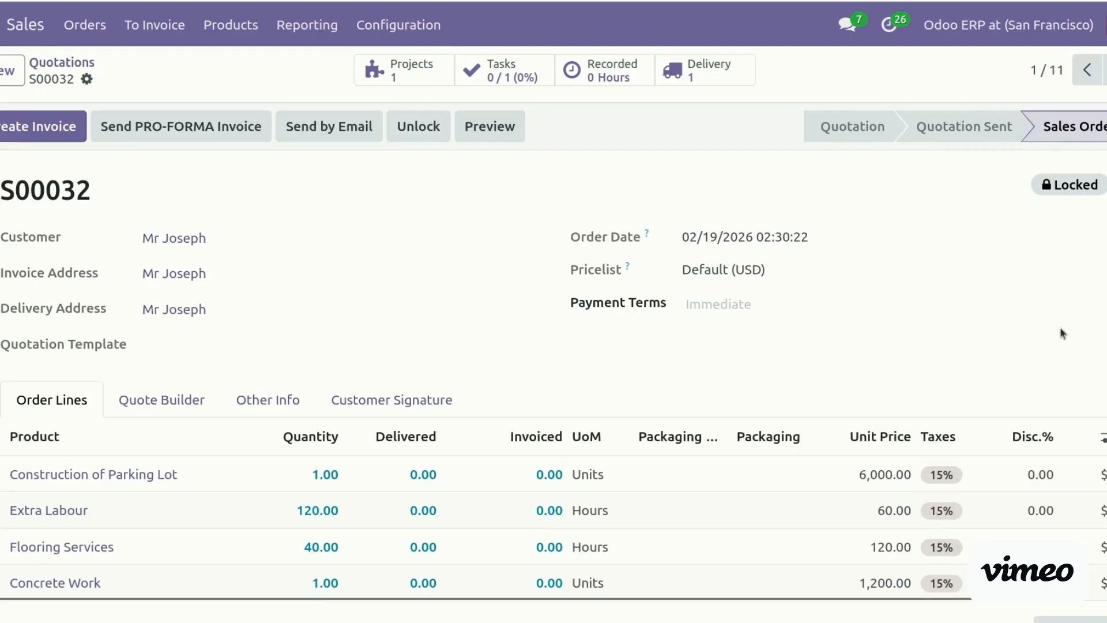
# Copy the order total of 22,080.00 and reopen the Parking Lot project's settings
pyautogui.scroll(-6, 553, 362)
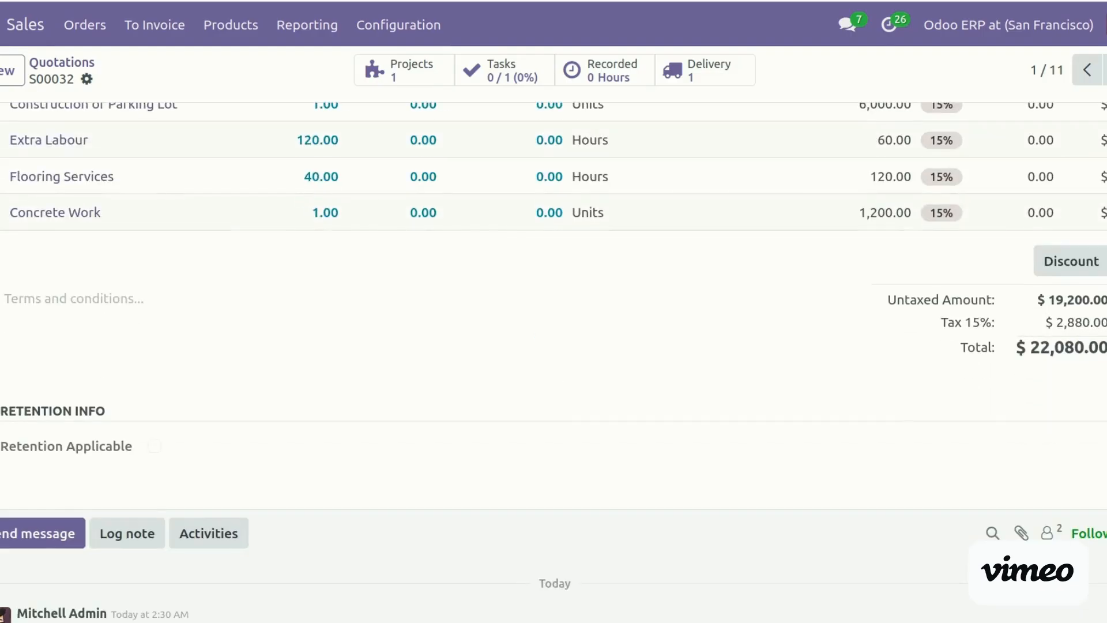
pyautogui.tripleClick(1052, 342)
pyautogui.hotkey('ctrl', 'c')
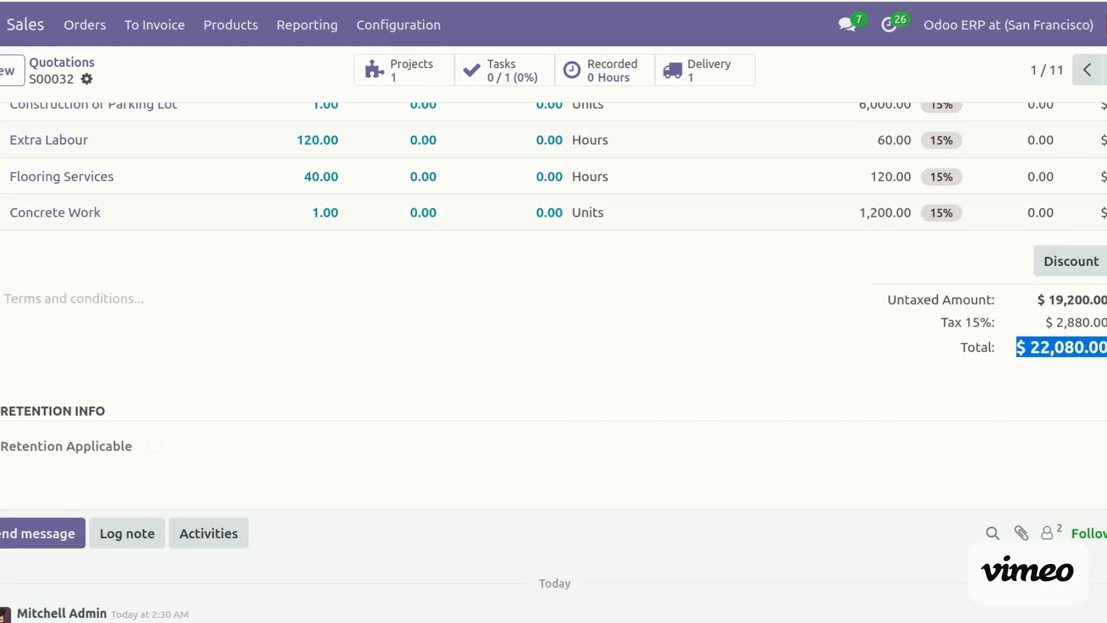
pyautogui.scroll(6, 554, 311)
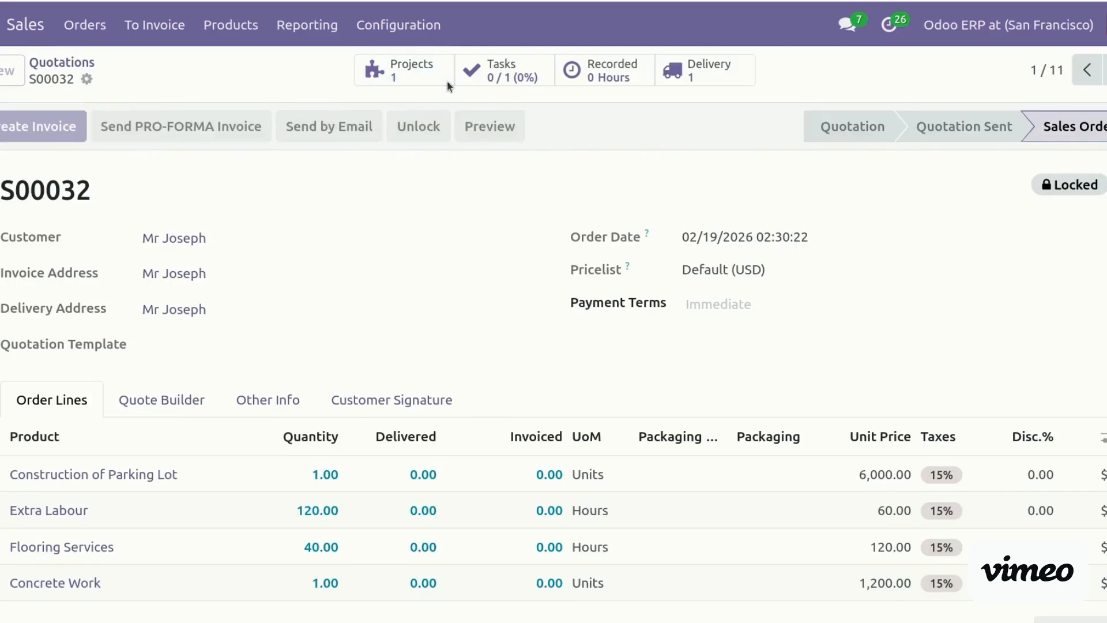
pyautogui.click(447, 81)
pyautogui.click(166, 399)
pyautogui.scroll(-8, 276, 314)
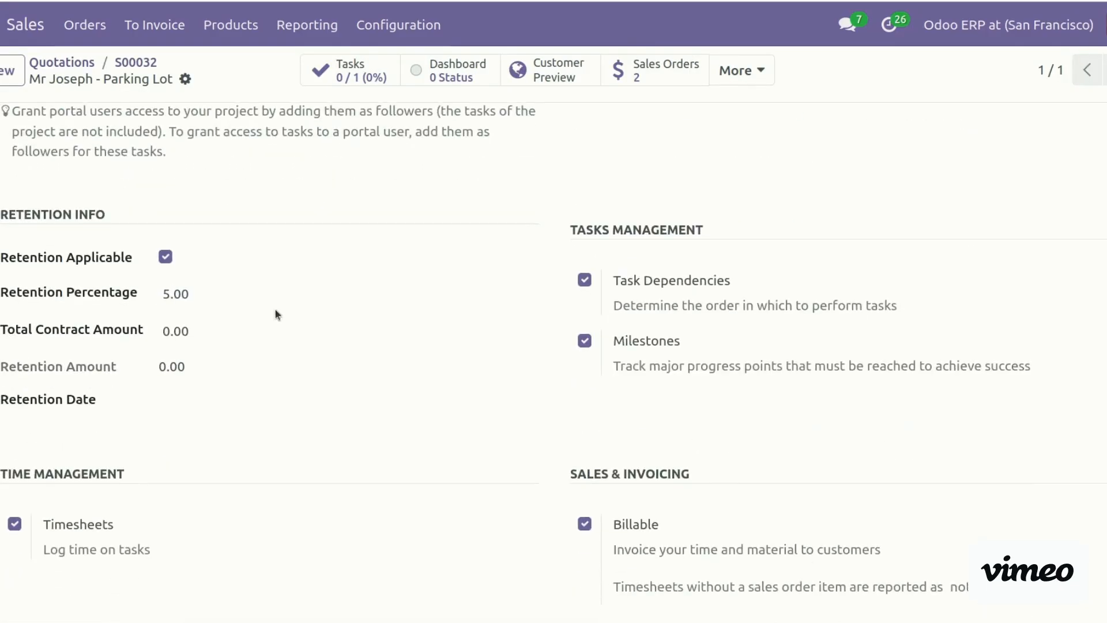
# Paste 22,080.00 as the Total Contract Amount without the '$' prefix and save the project
pyautogui.click(238, 328)
pyautogui.hotkey('ctrl', 'v')
pyautogui.click(171, 330)
pyautogui.press('BackSpace')
pyautogui.press('BackSpace')
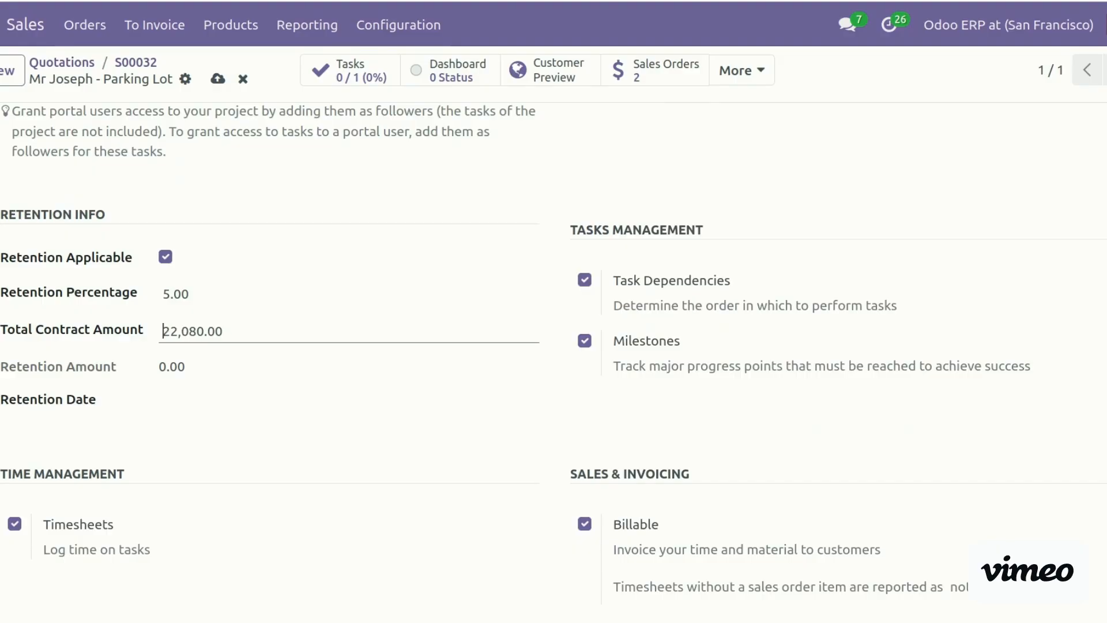
pyautogui.click(217, 79)
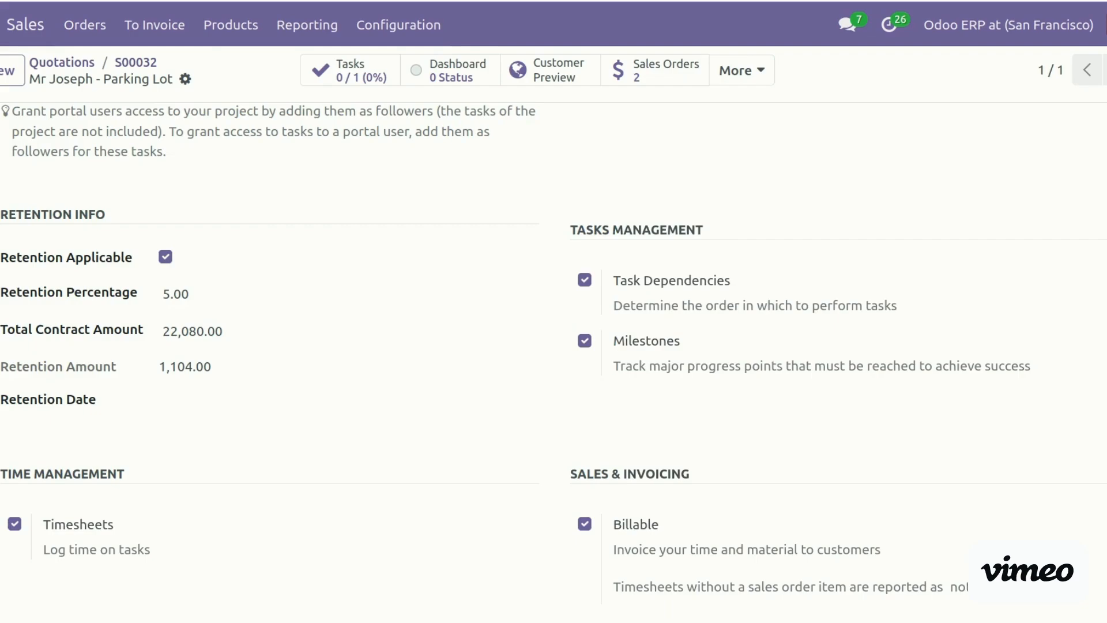
pyautogui.scroll(9, 855, 264)
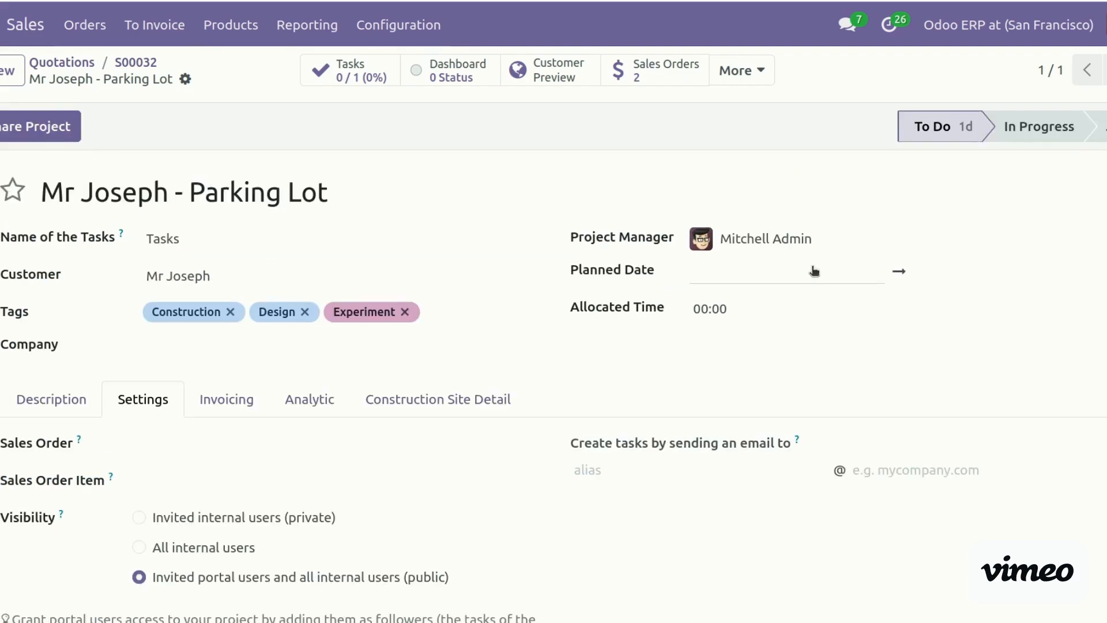
# Start a new job cost sheet from the Parking Lot project's Job Costs
pyautogui.click(743, 71)
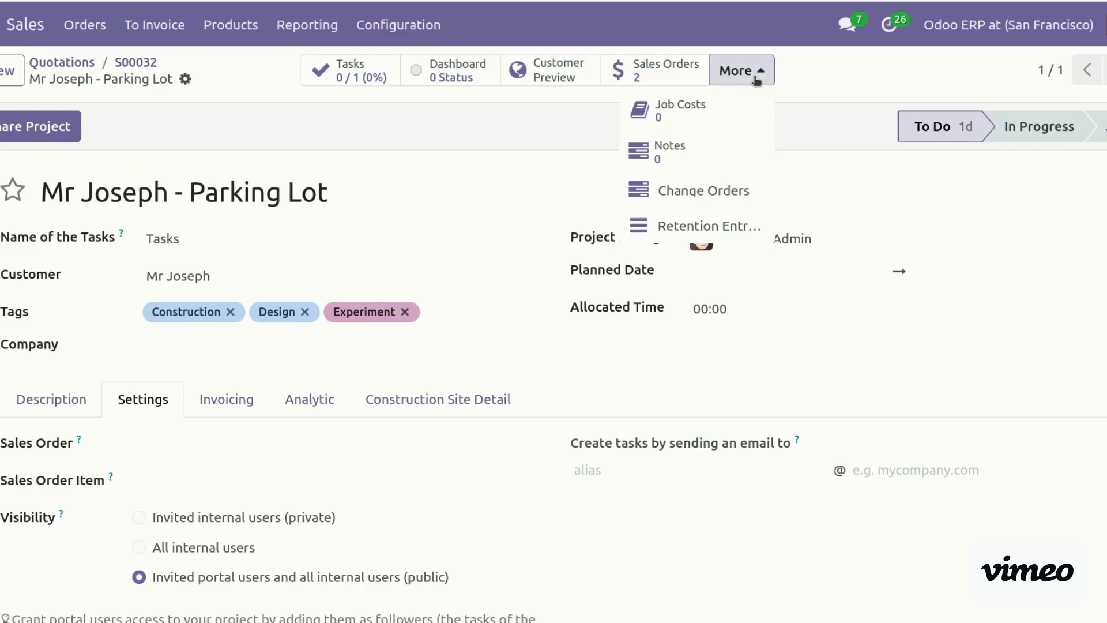
pyautogui.click(681, 119)
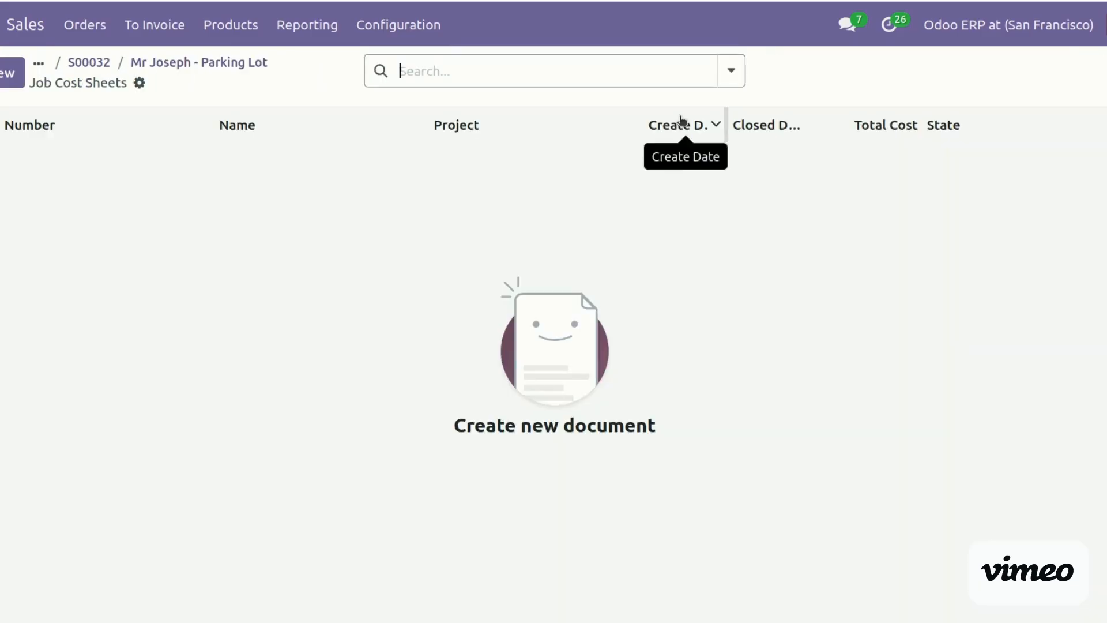
pyautogui.click(10, 73)
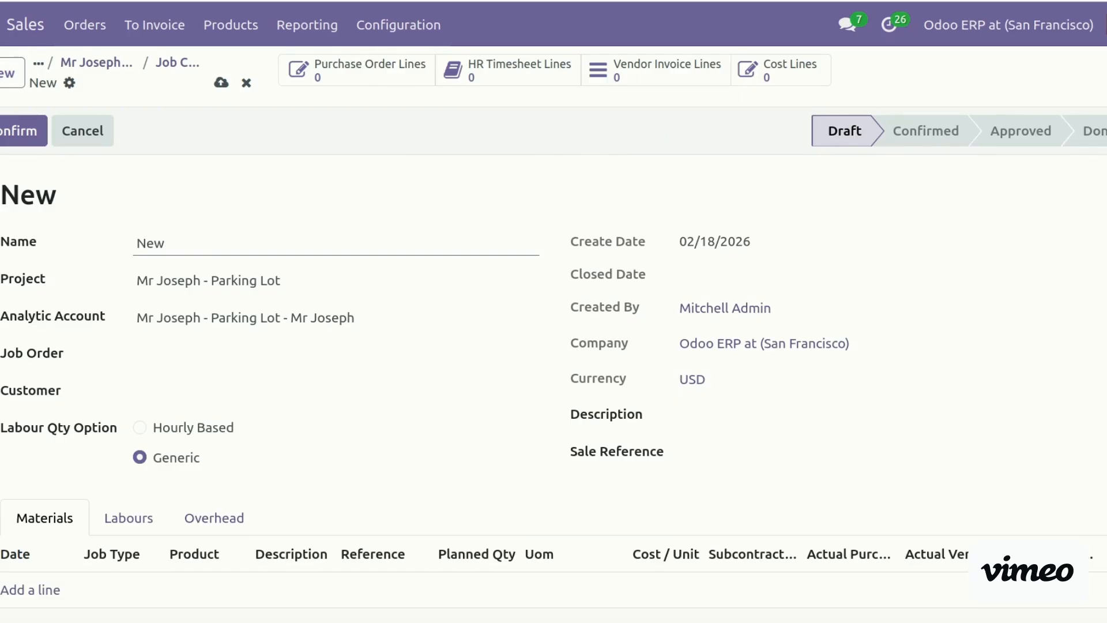
pyautogui.scroll(-2, 553, 346)
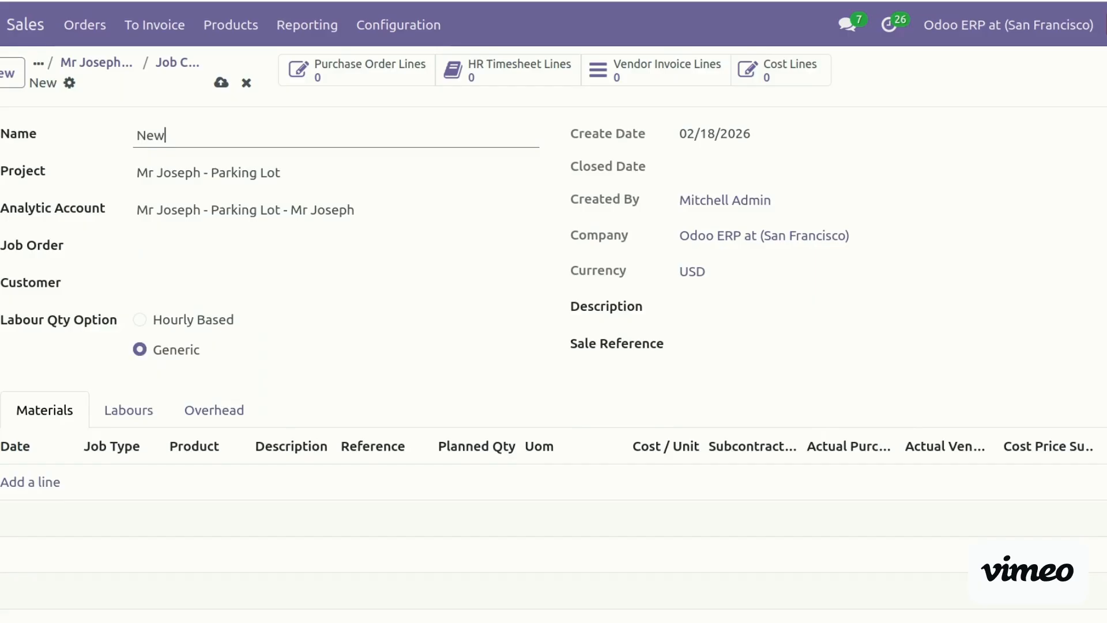
pyautogui.scroll(2, 554, 346)
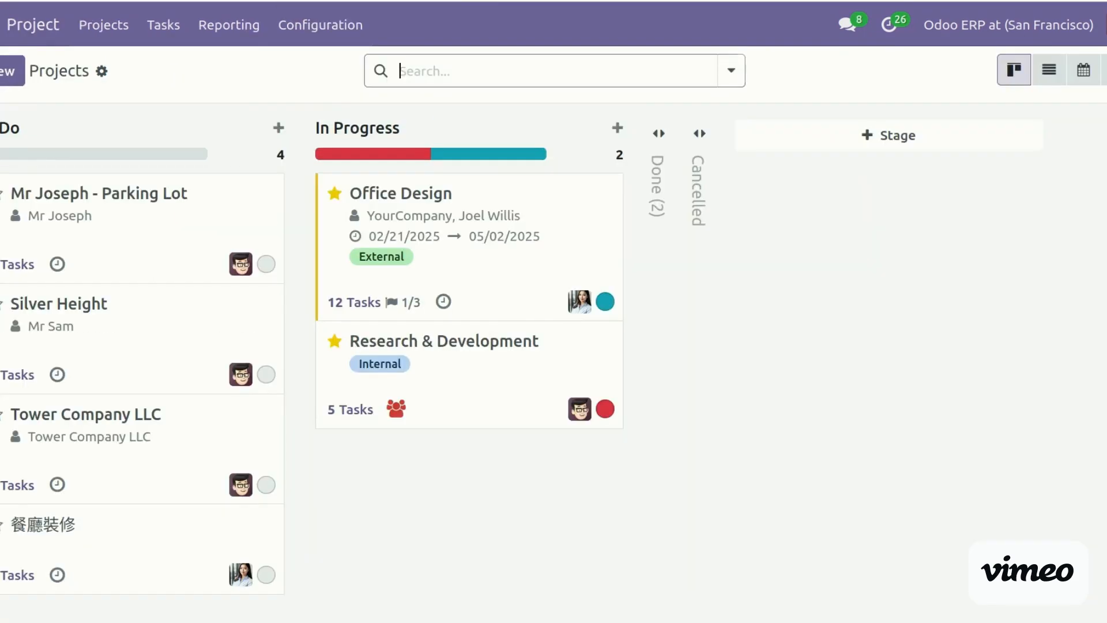
# Check the Job Cost Sheets list under Jobs > Job Costs
pyautogui.click(1, 25)
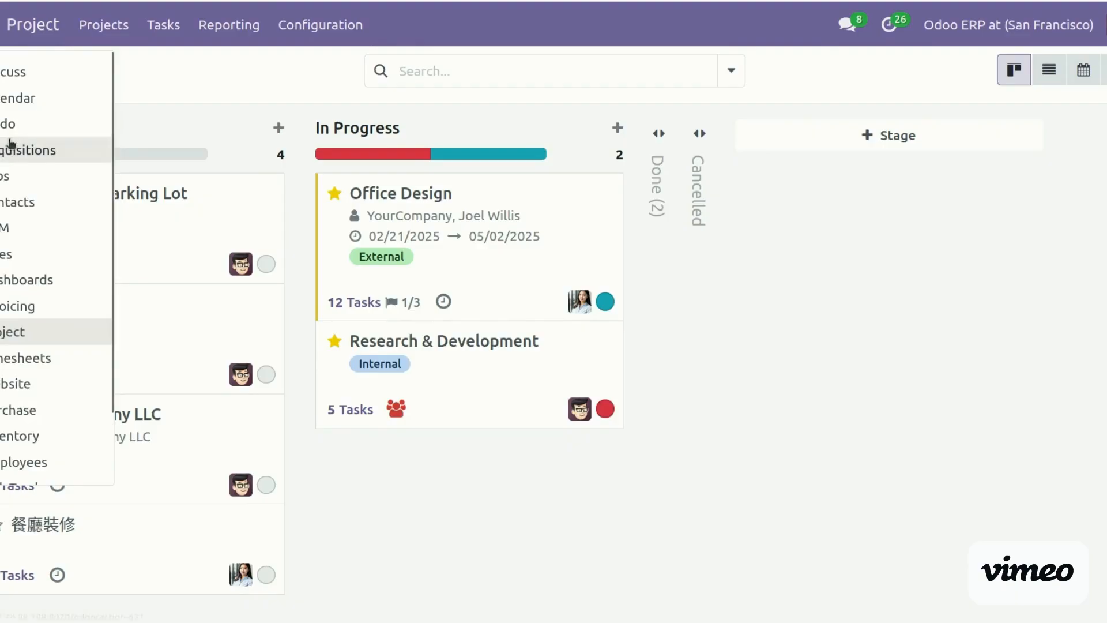
pyautogui.click(12, 176)
pyautogui.click(102, 36)
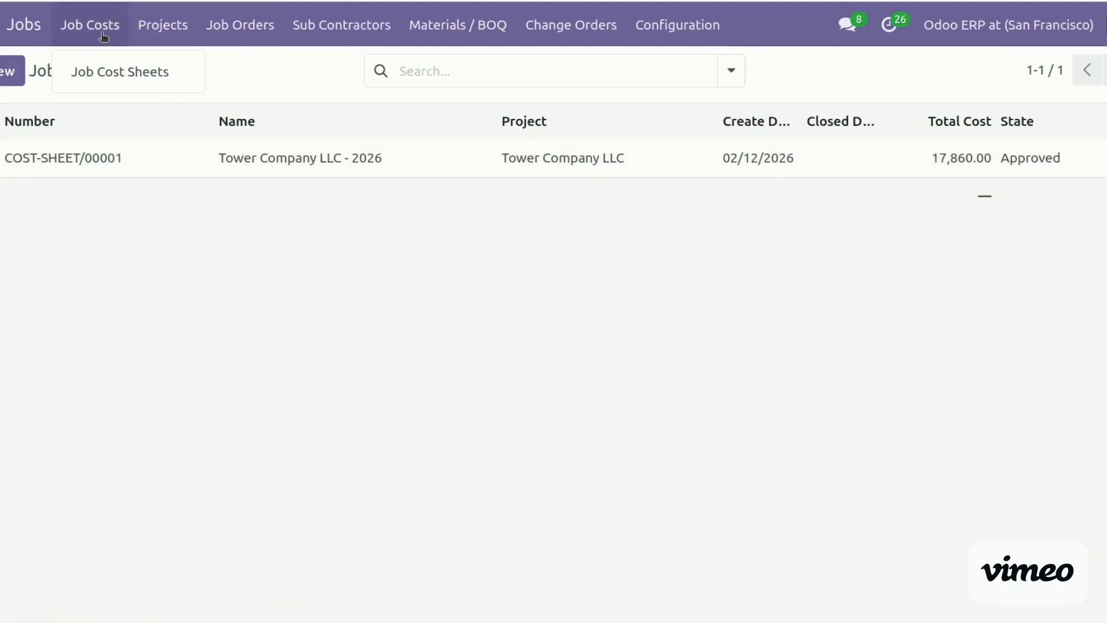
pyautogui.click(140, 80)
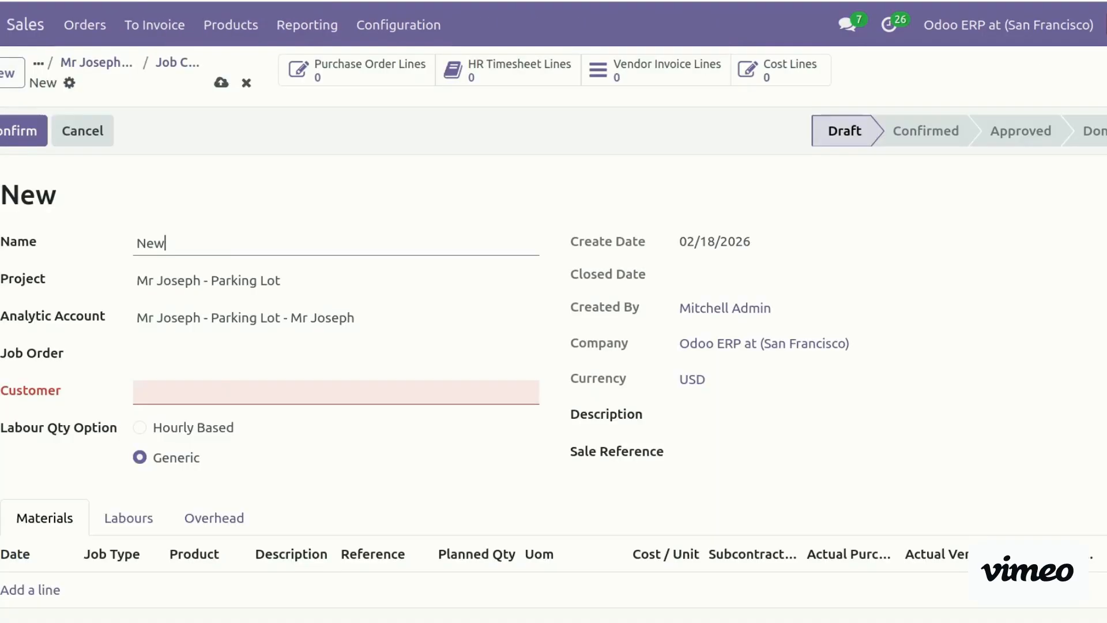
# Name the sheet 'Parking Lot Construction' and create job order 'Initial Setup of Site'
pyautogui.doubleClick(185, 247)
pyautogui.write('Parking Lot Constr')
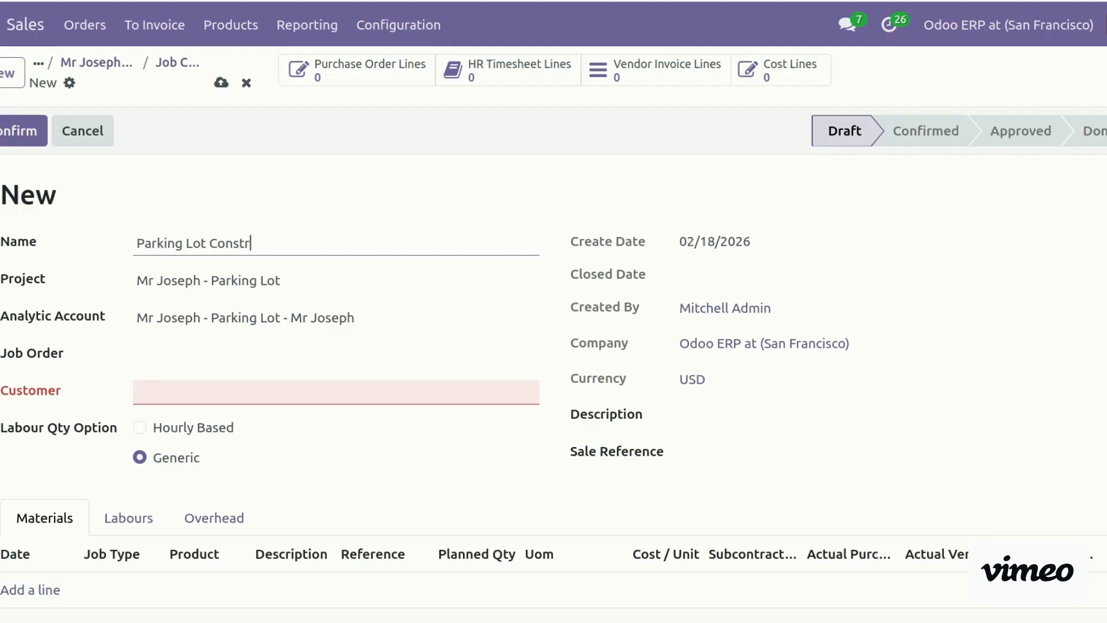
pyautogui.write('uction')
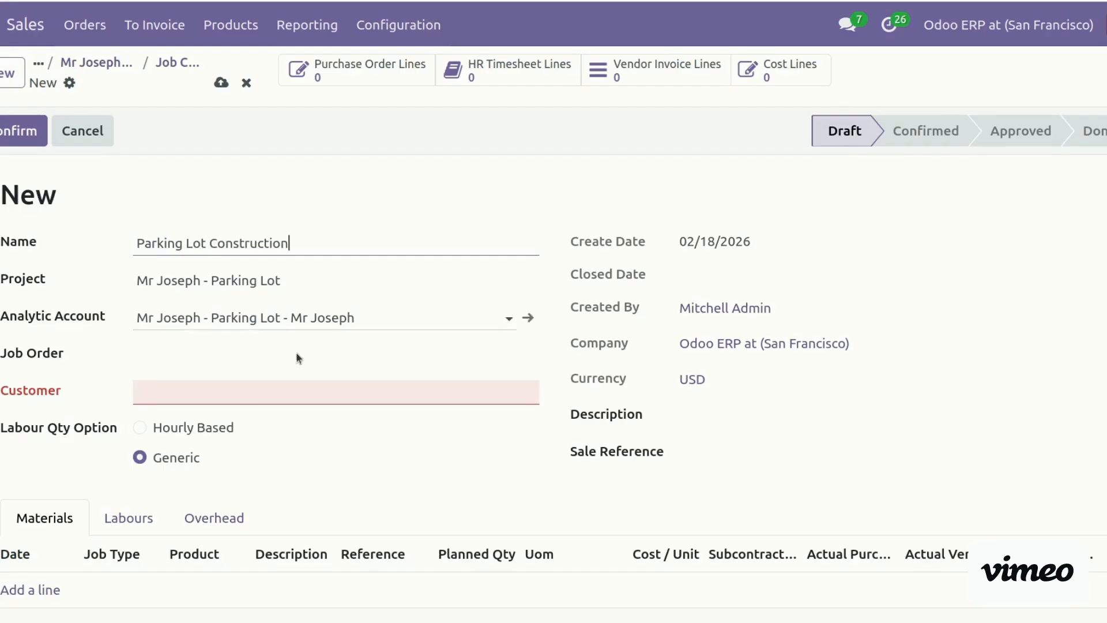
pyautogui.click(214, 361)
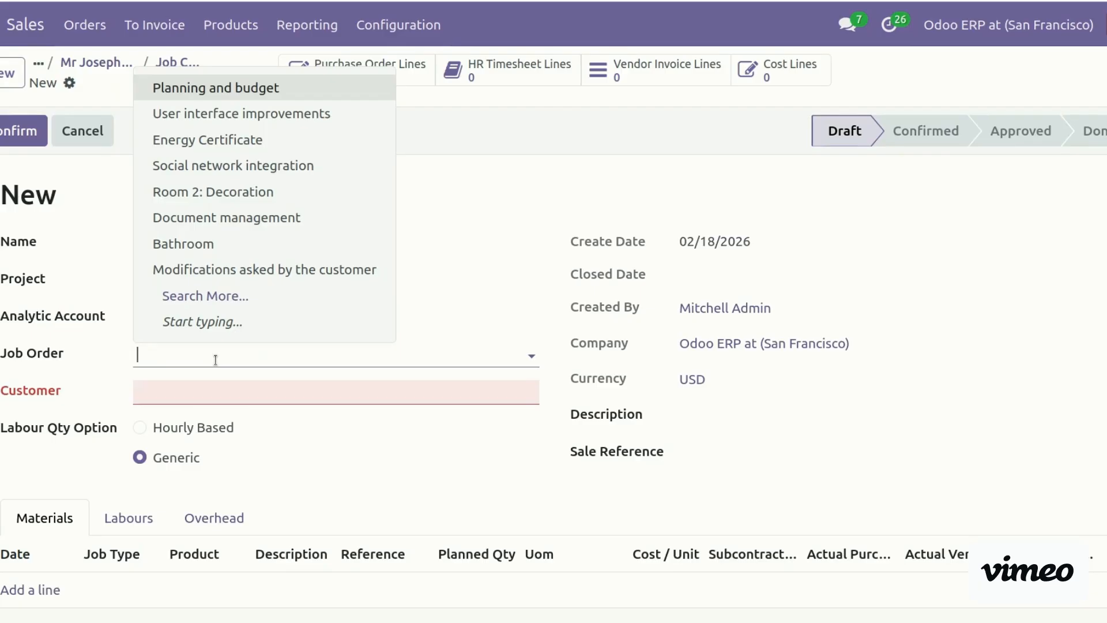
pyautogui.write('Initial')
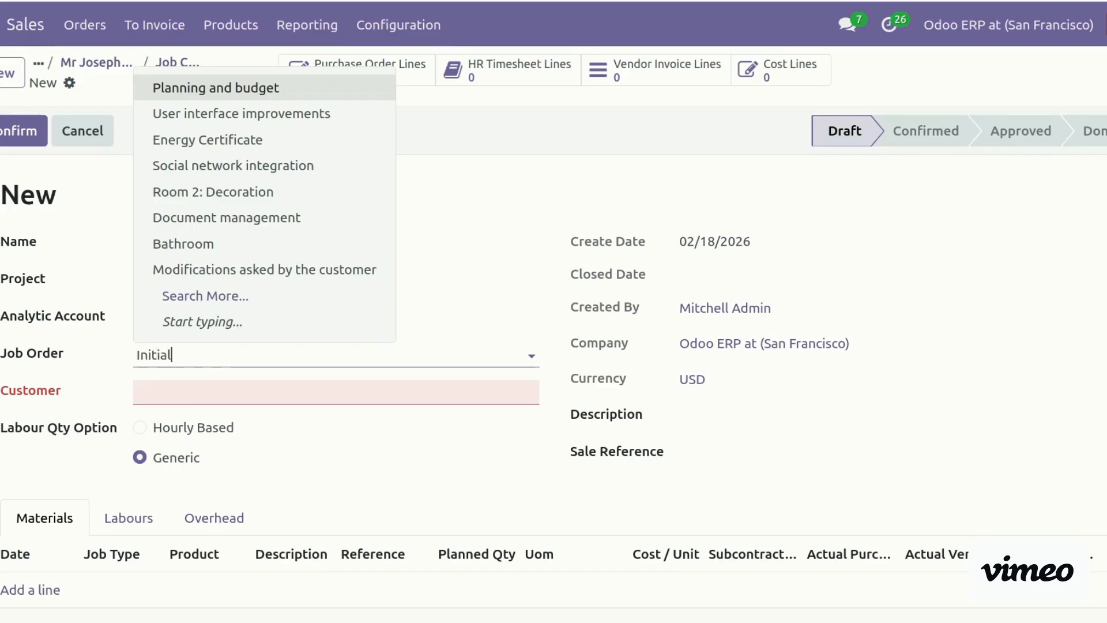
pyautogui.write(' Set')
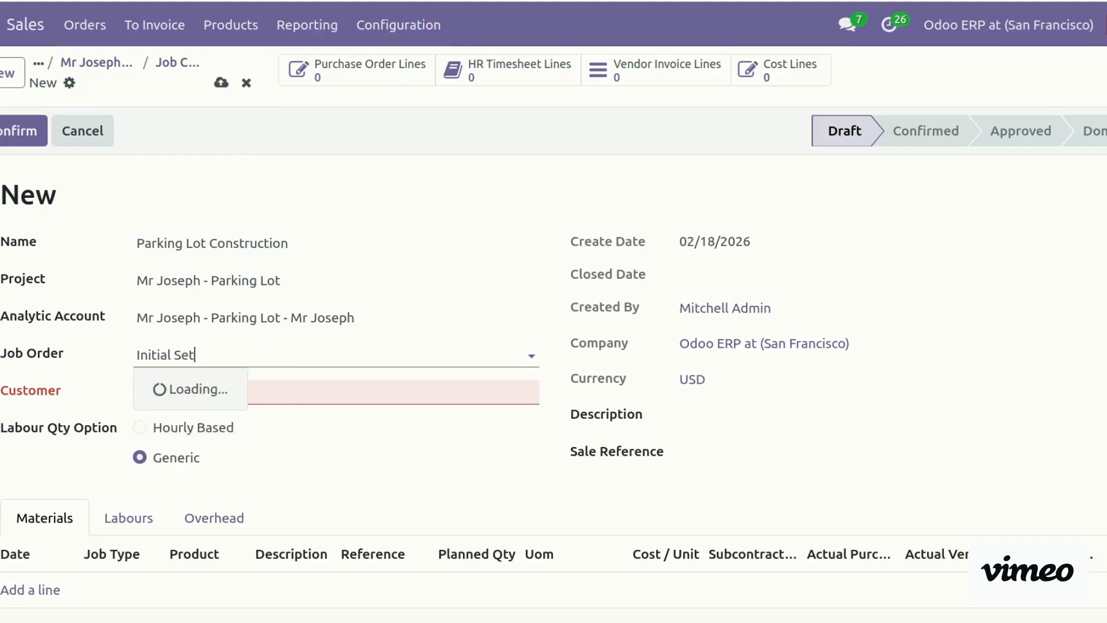
pyautogui.write('up of Site')
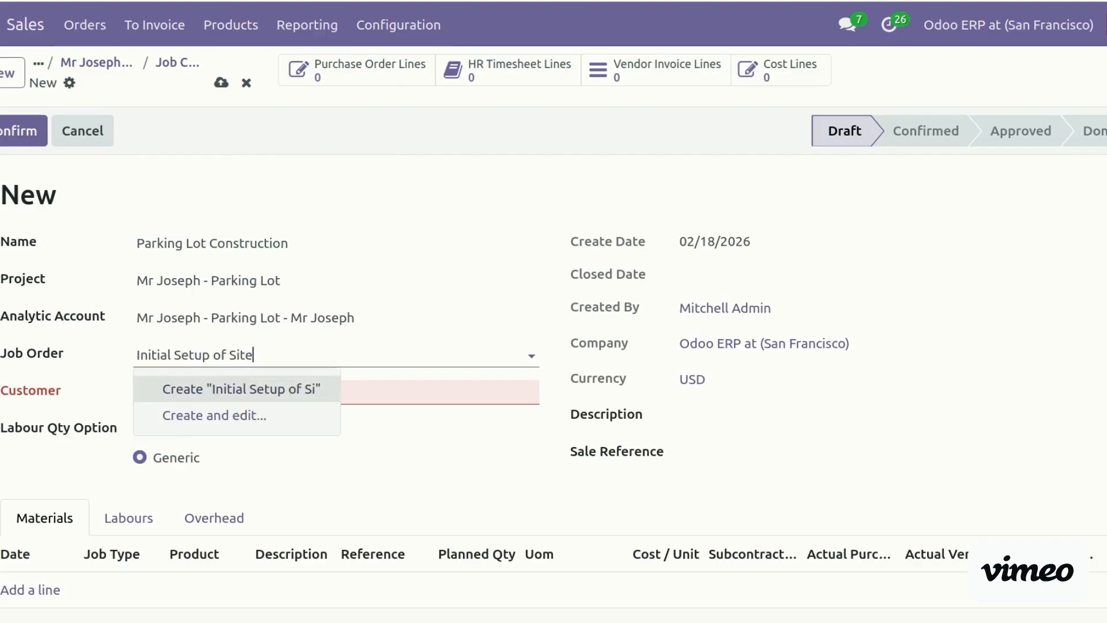
pyautogui.press('Return')
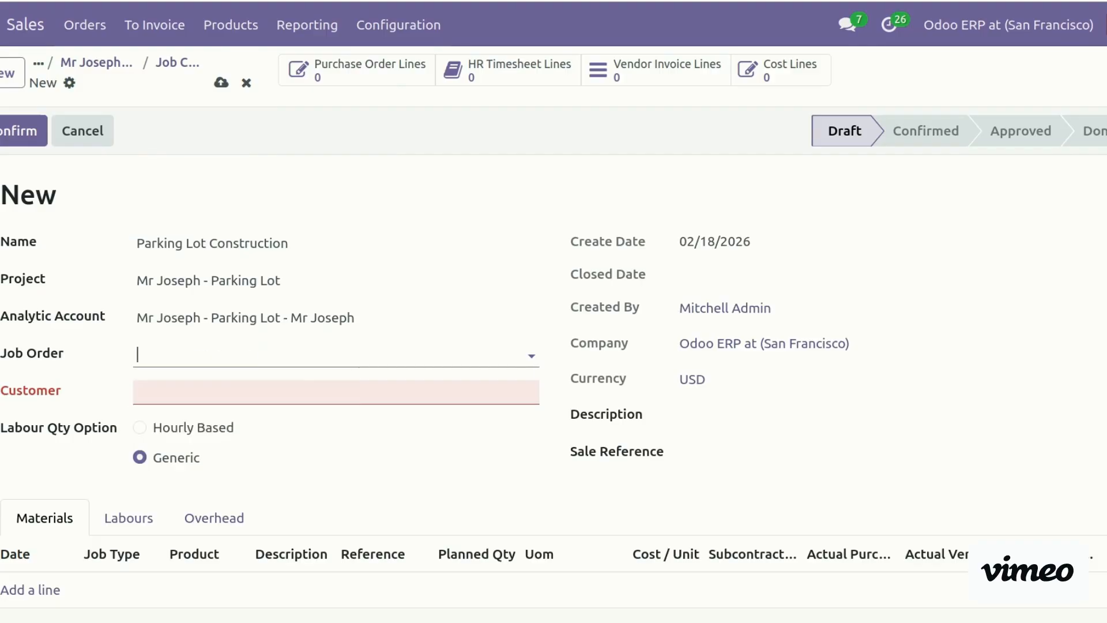
# Set the sheet's customer by searching for and picking the matching contact
pyautogui.click(184, 388)
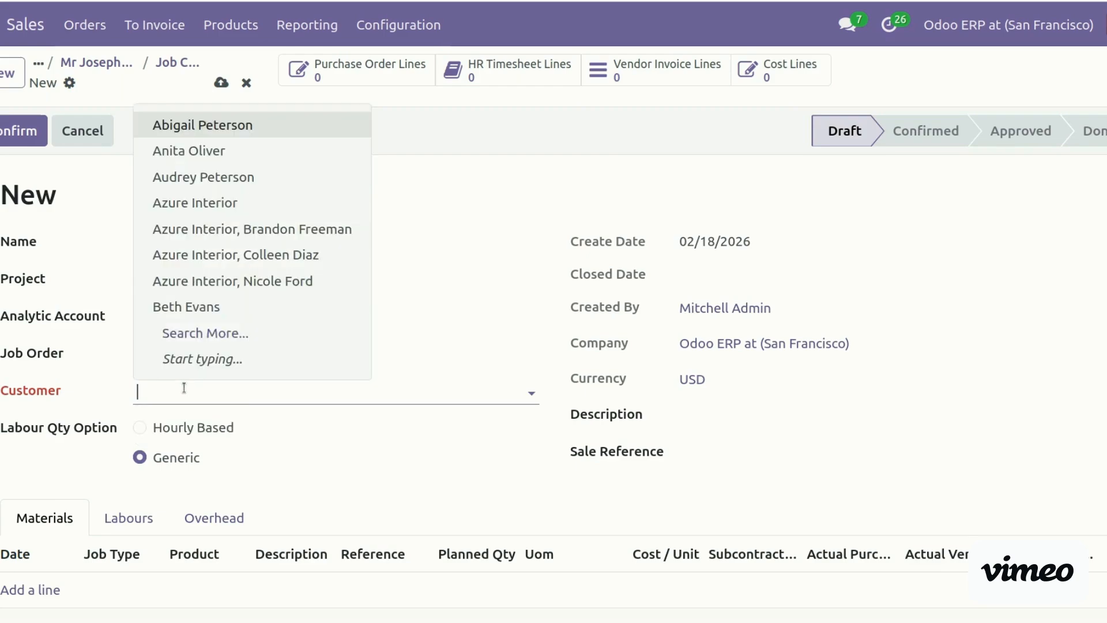
pyautogui.write('jose')
pyautogui.click(170, 429)
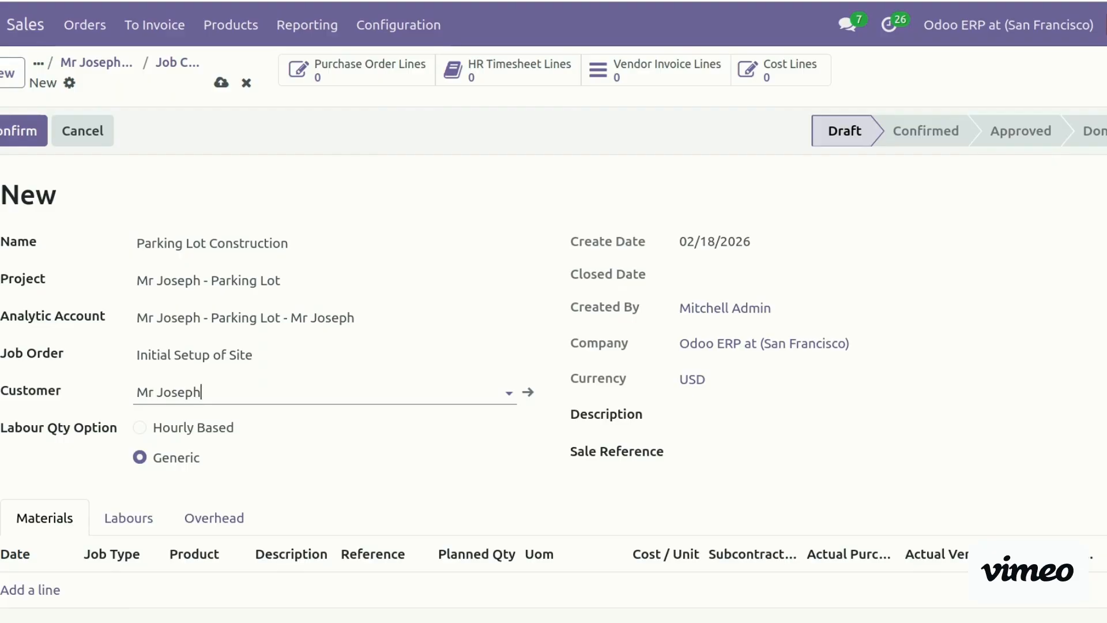
pyautogui.scroll(-3, 313, 478)
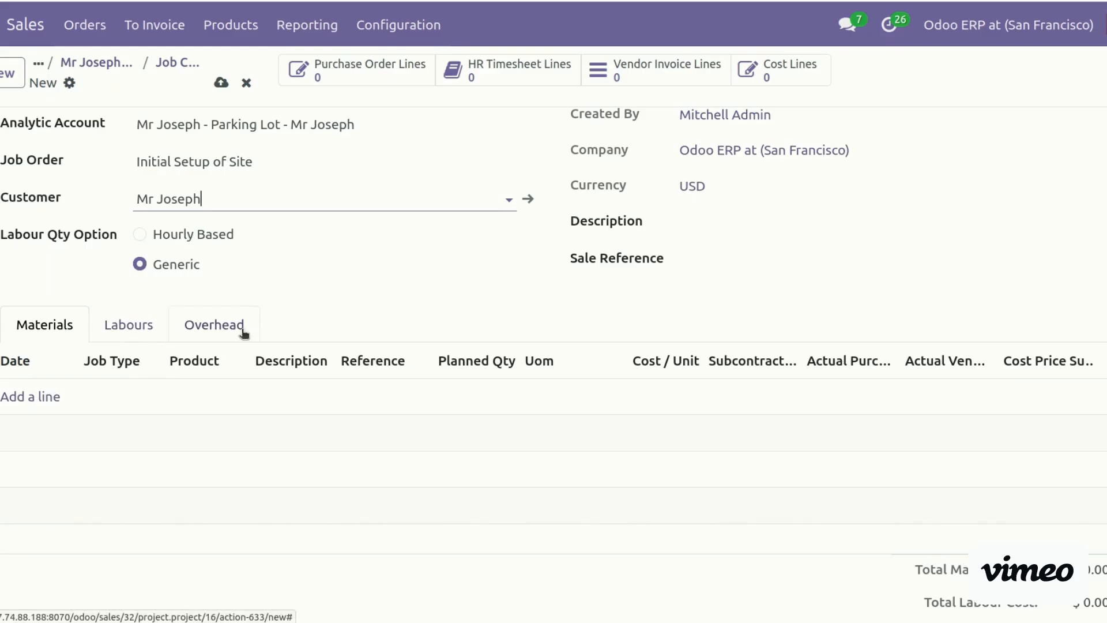
# Add a Cement material line dated February 17 with planned quantity 50
pyautogui.click(43, 396)
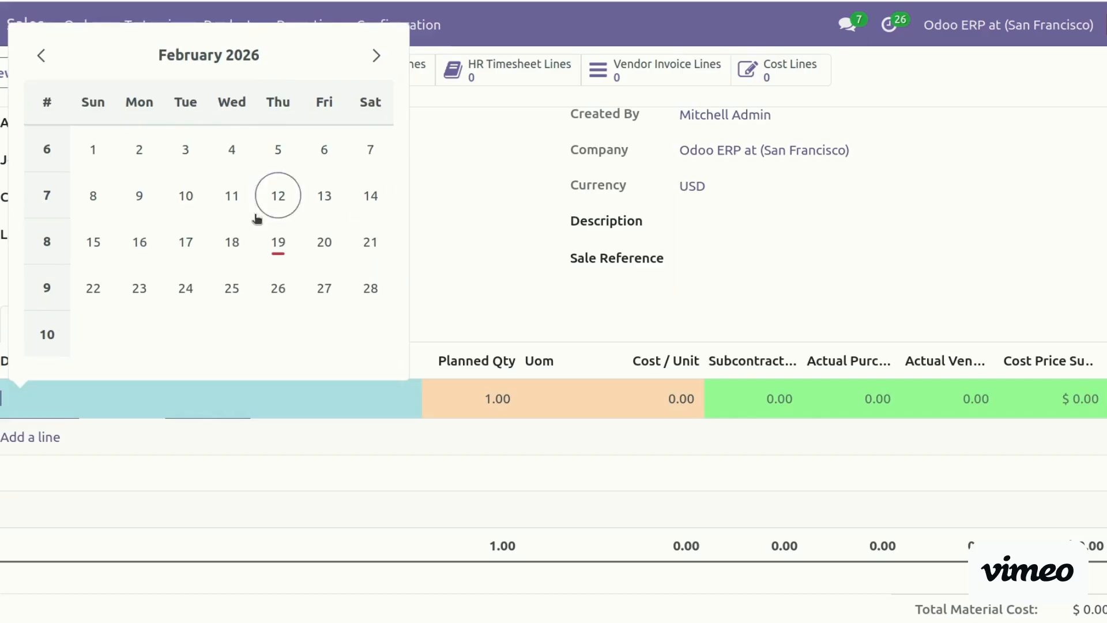
pyautogui.click(185, 240)
pyautogui.click(144, 398)
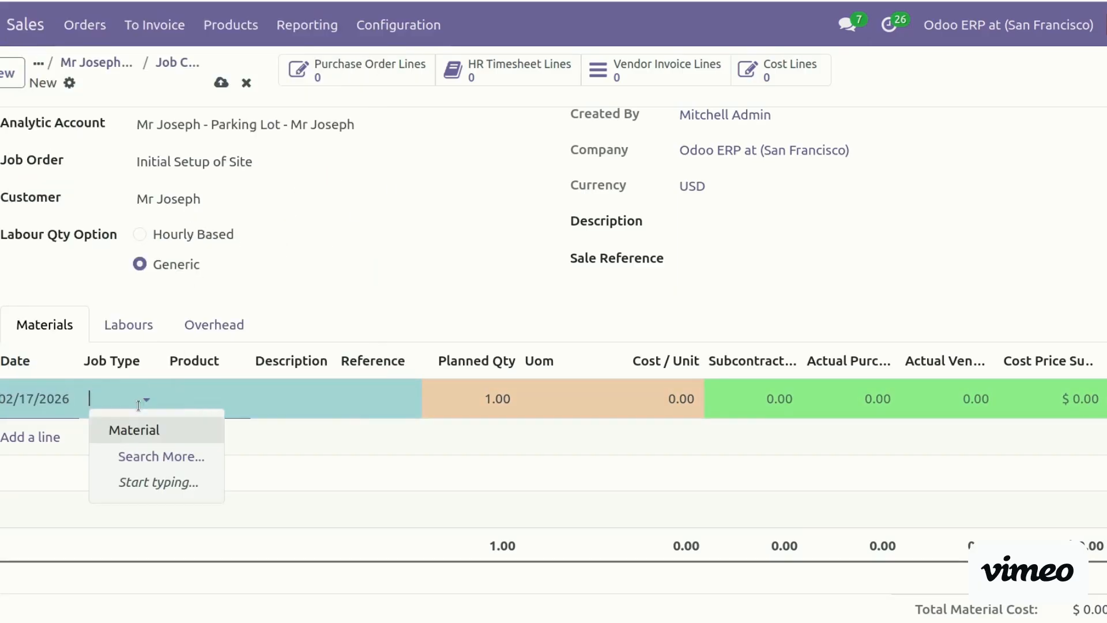
pyautogui.click(160, 441)
pyautogui.click(205, 401)
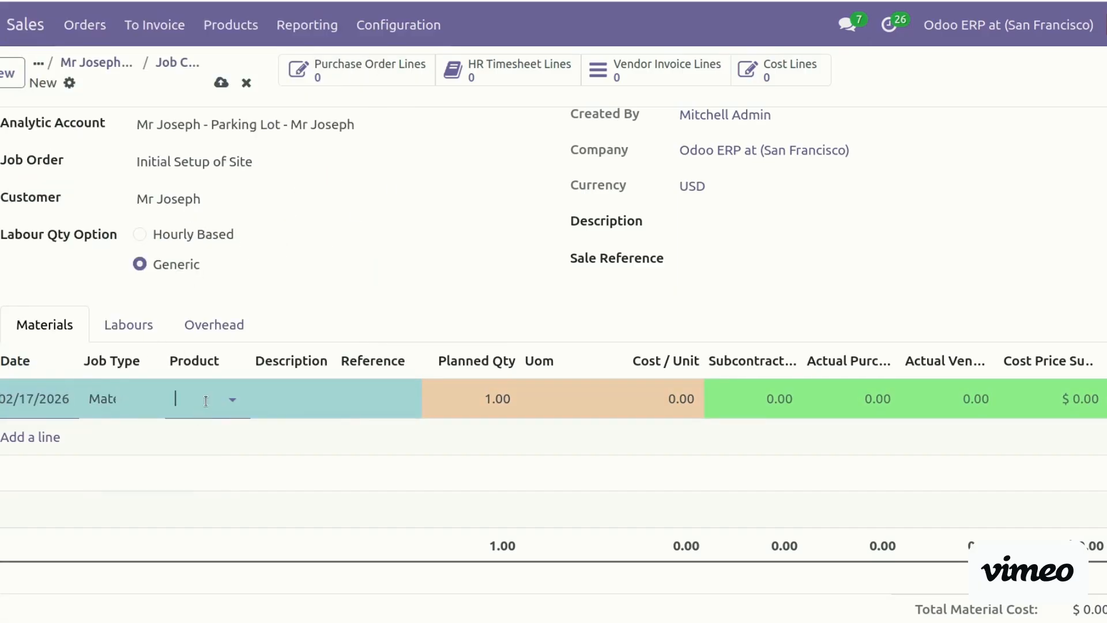
pyautogui.write('Cem')
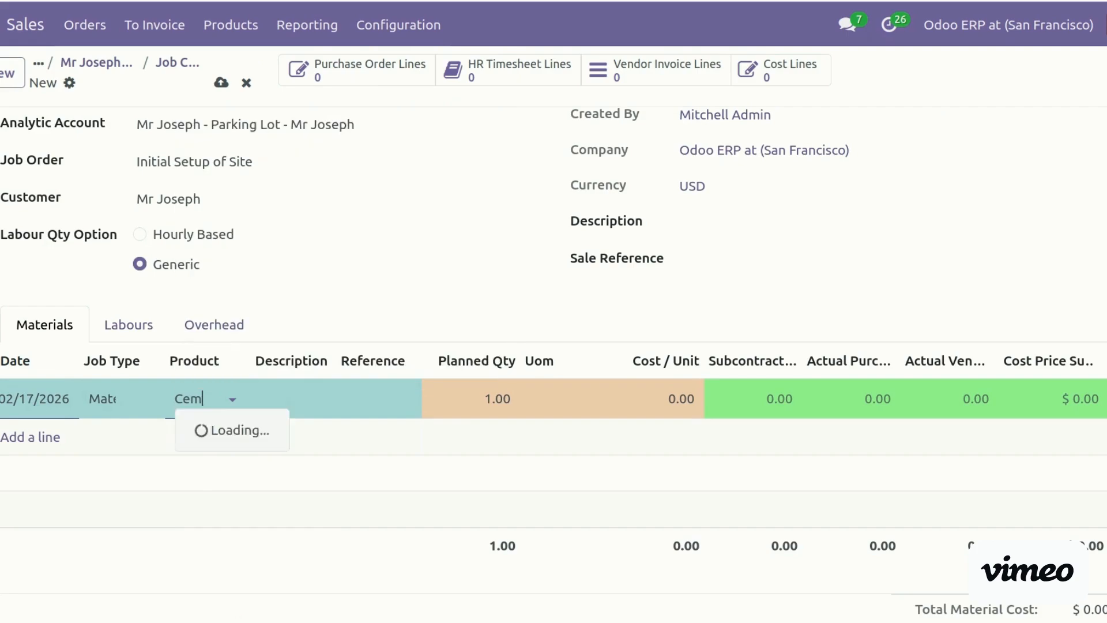
pyautogui.press('Return')
pyautogui.click(460, 396)
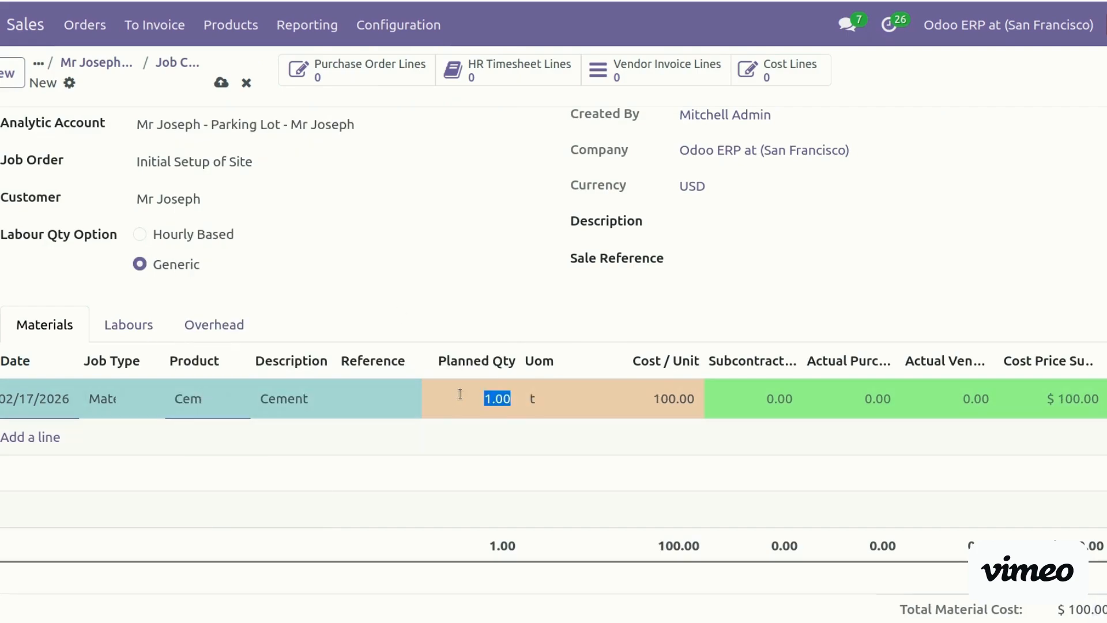
pyautogui.write('50')
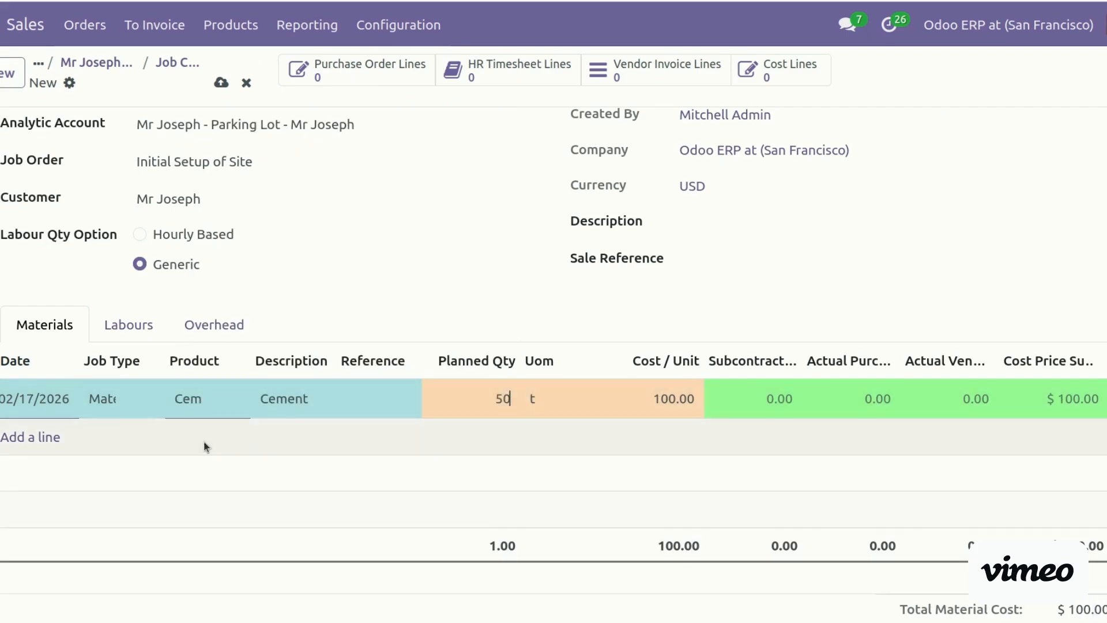
pyautogui.press('Tab')
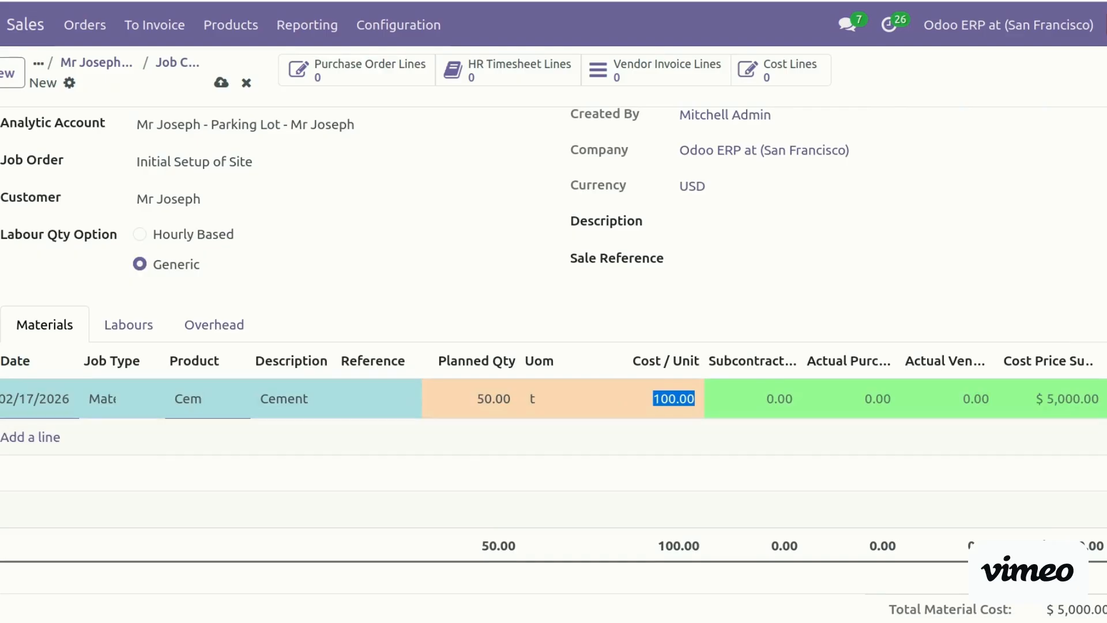
# Add Bricks and Steel Structure material lines dated February 18 with job type Material
pyautogui.click(26, 436)
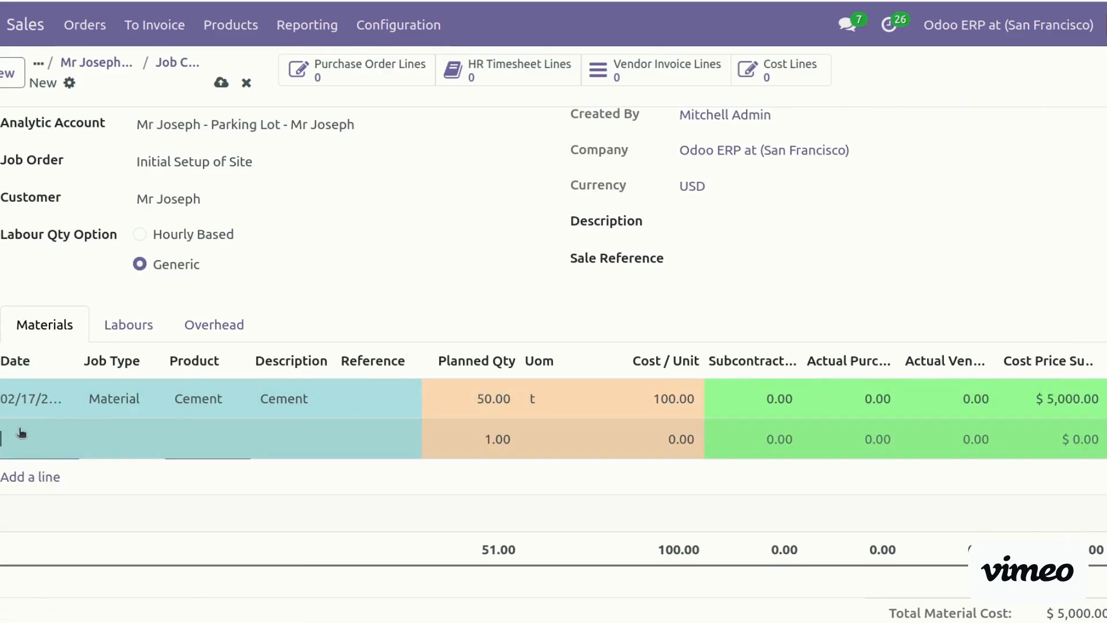
pyautogui.click(21, 433)
pyautogui.click(232, 282)
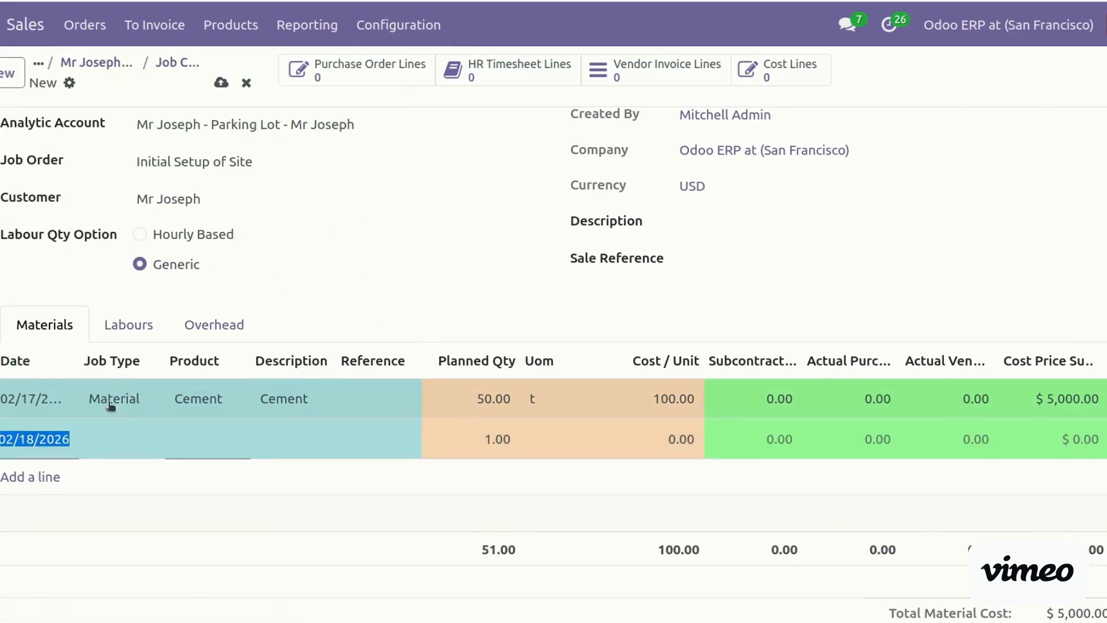
pyautogui.click(122, 428)
pyautogui.press('Return')
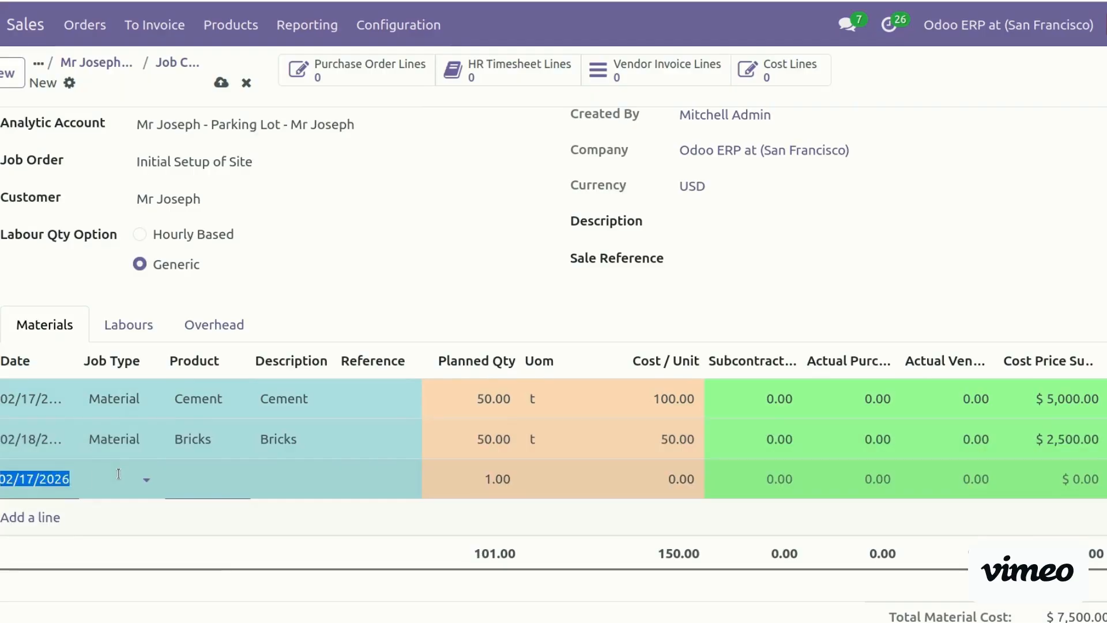
pyautogui.press('Tab')
pyautogui.write('s')
pyautogui.press('BackSpace')
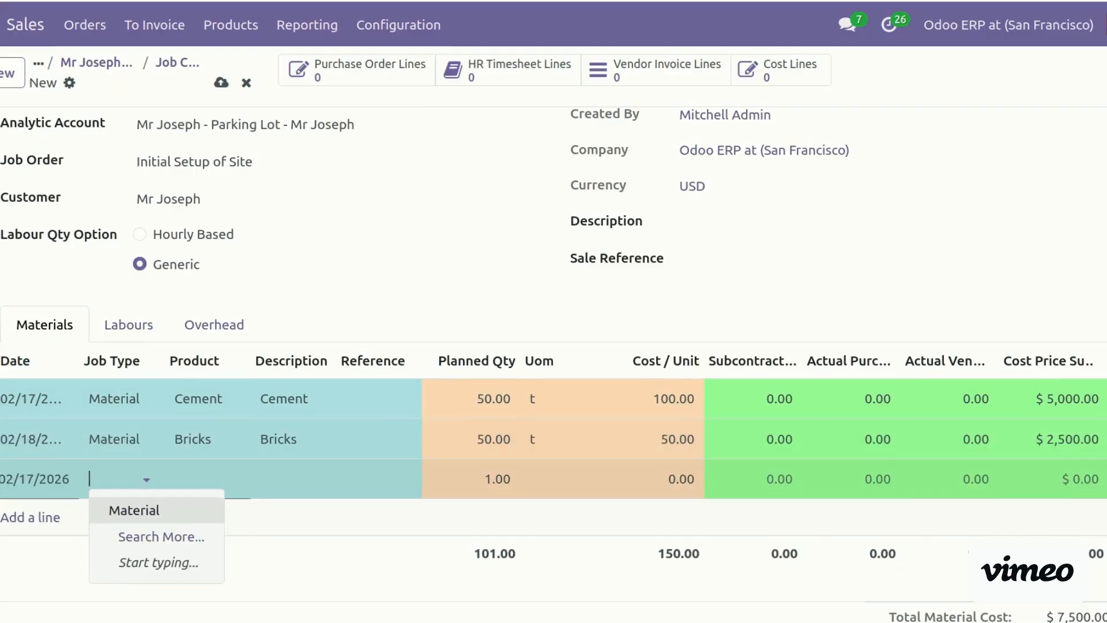
pyautogui.press('Tab')
pyautogui.write('stee')
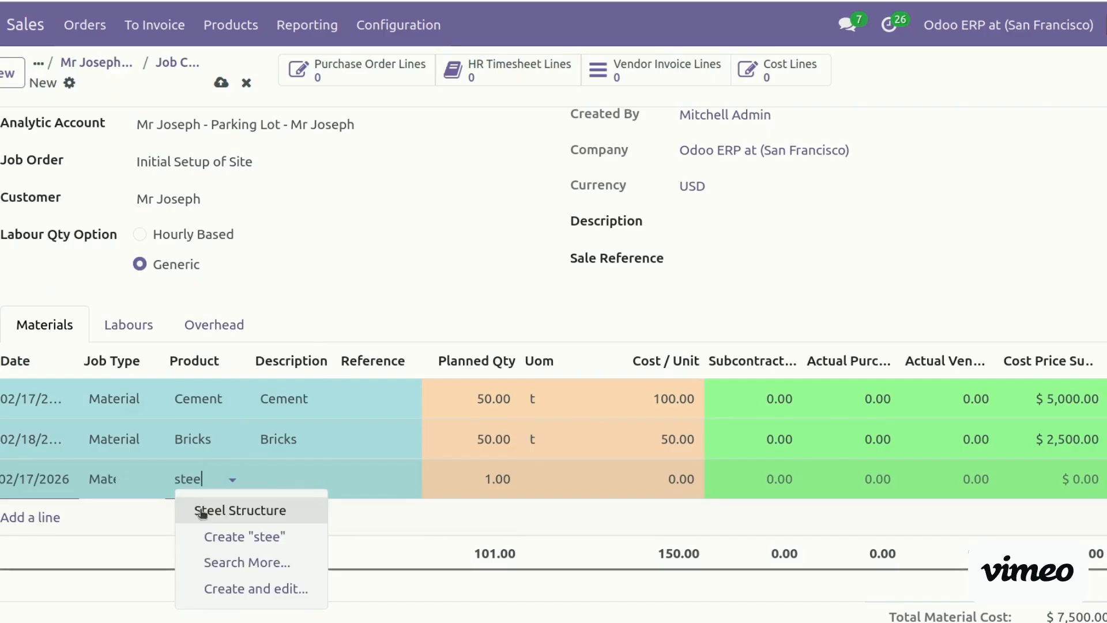
pyautogui.click(223, 510)
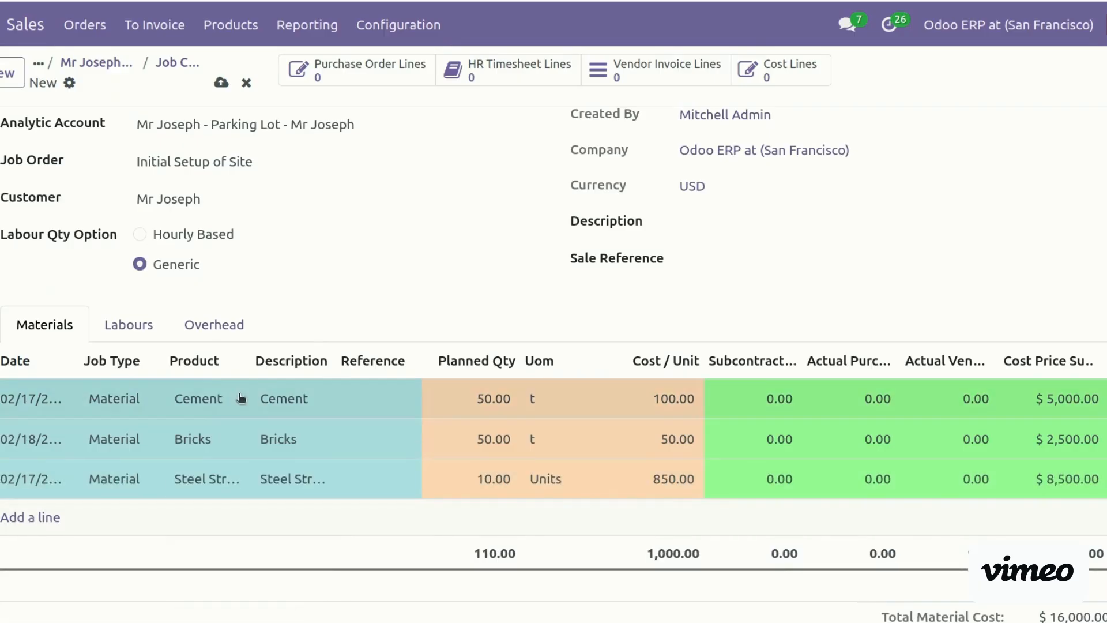
pyautogui.click(138, 326)
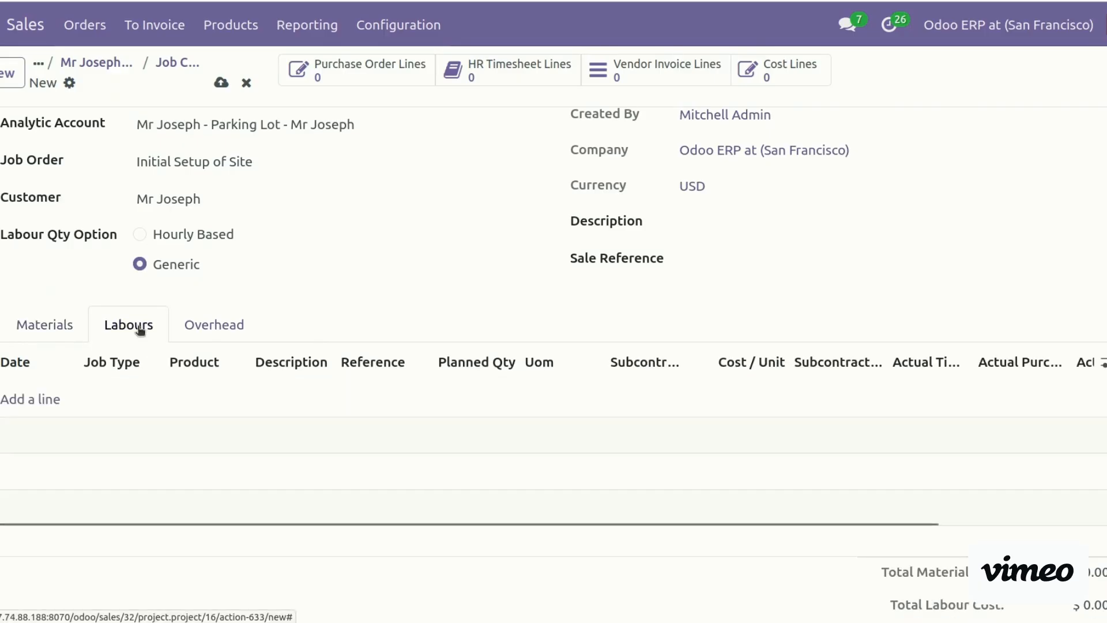
# Add a labour line dated February 19 with job type Labour
pyautogui.click(42, 400)
pyautogui.click(6, 406)
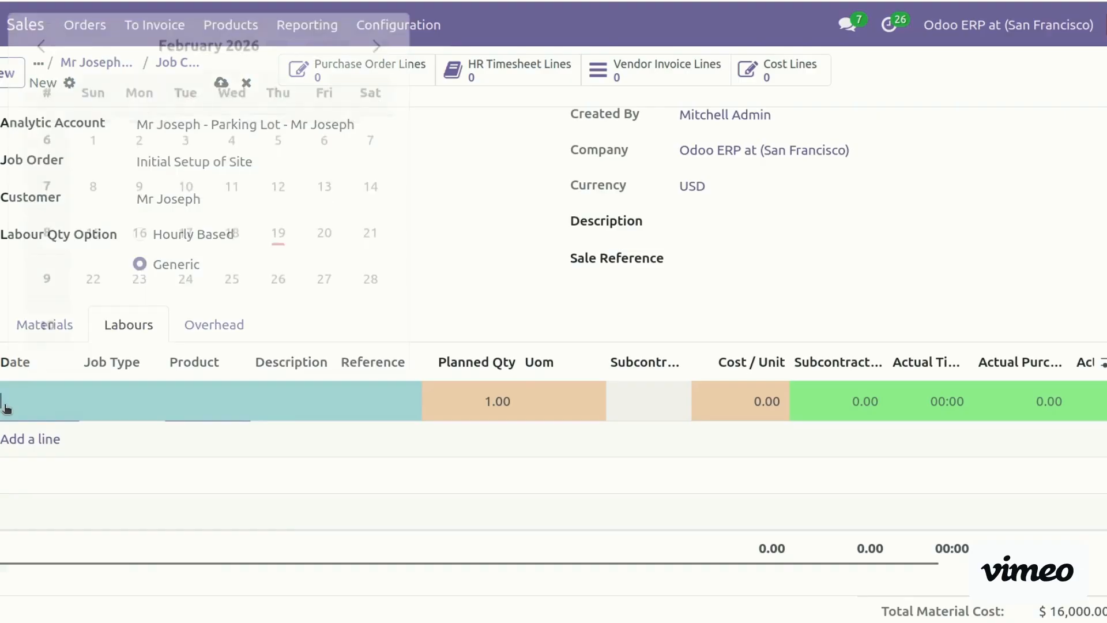
pyautogui.click(276, 243)
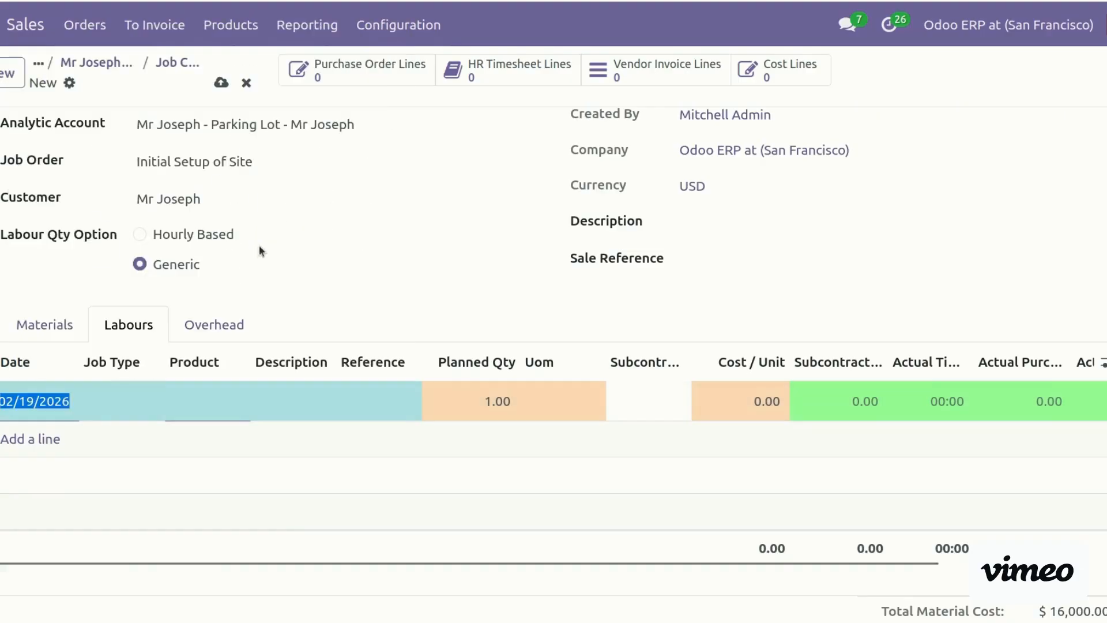
pyautogui.click(113, 411)
pyautogui.click(115, 401)
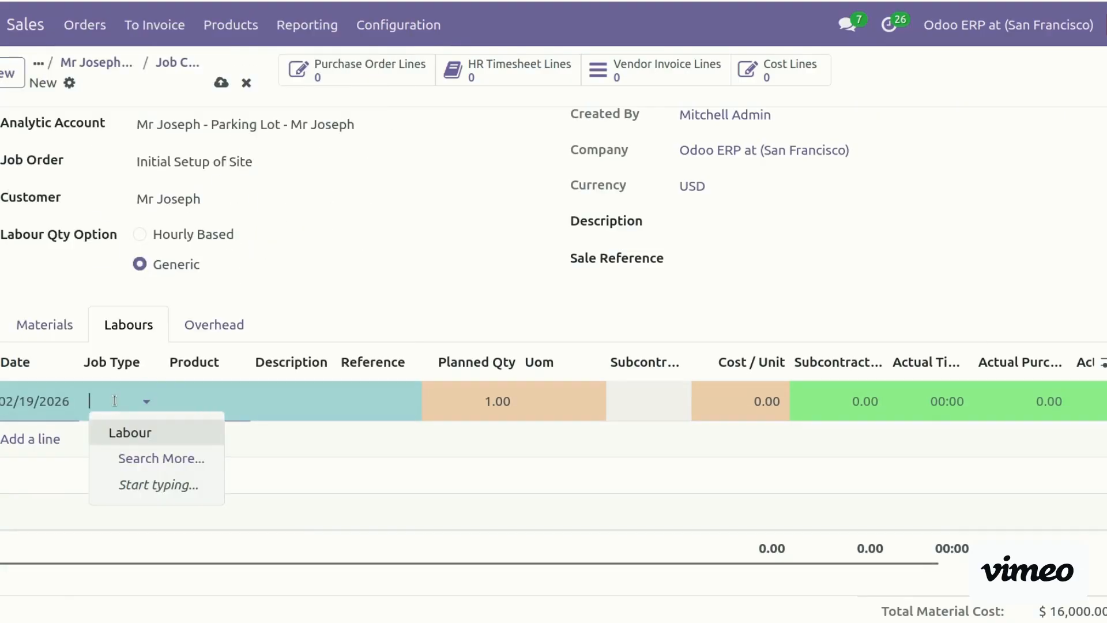
pyautogui.click(139, 431)
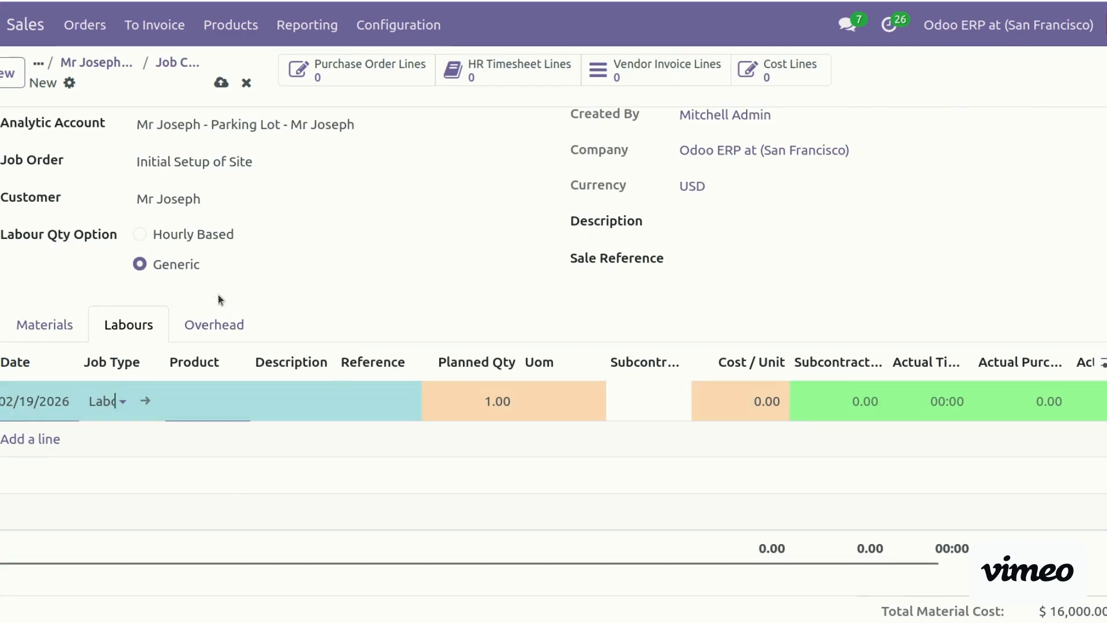
# Make the line Painting Labour, planned quantity 1, with cost per unit 1000
pyautogui.click(556, 401)
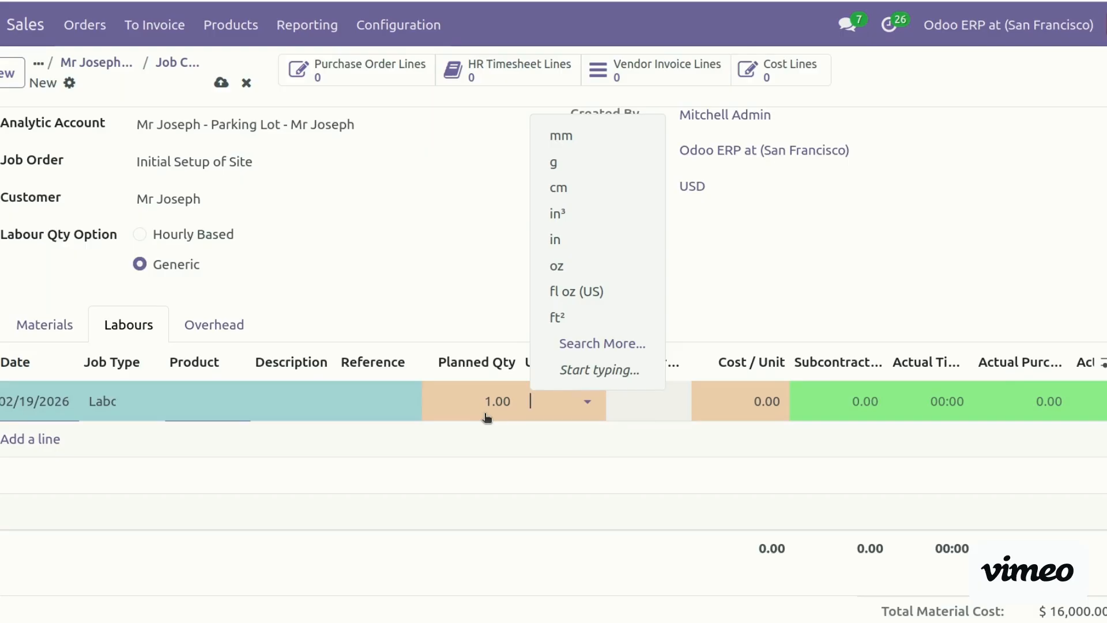
pyautogui.click(394, 282)
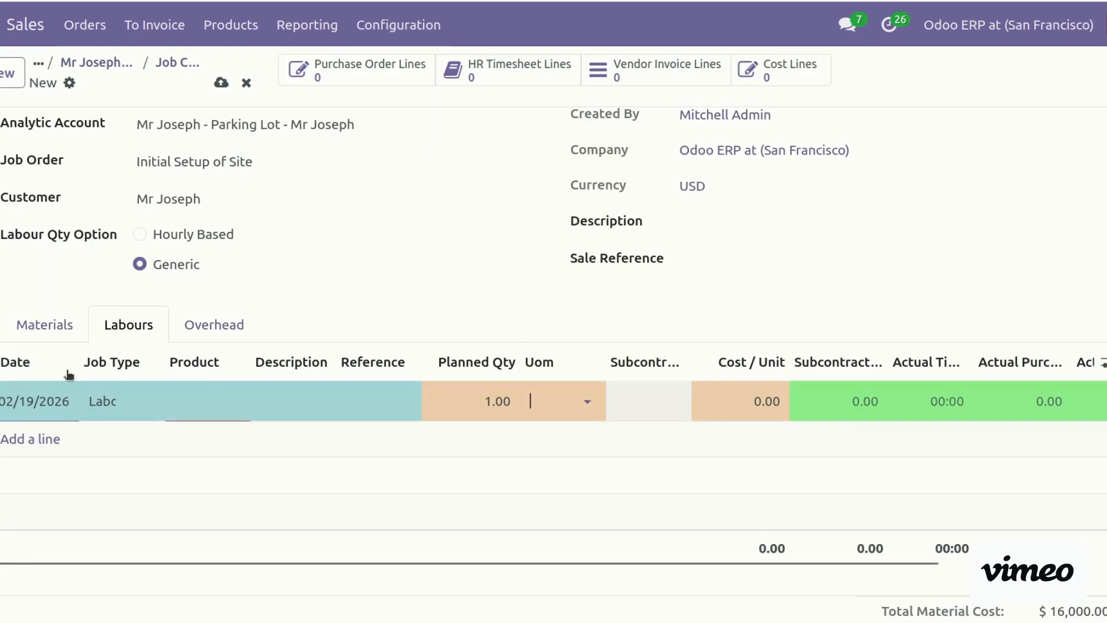
pyautogui.click(181, 399)
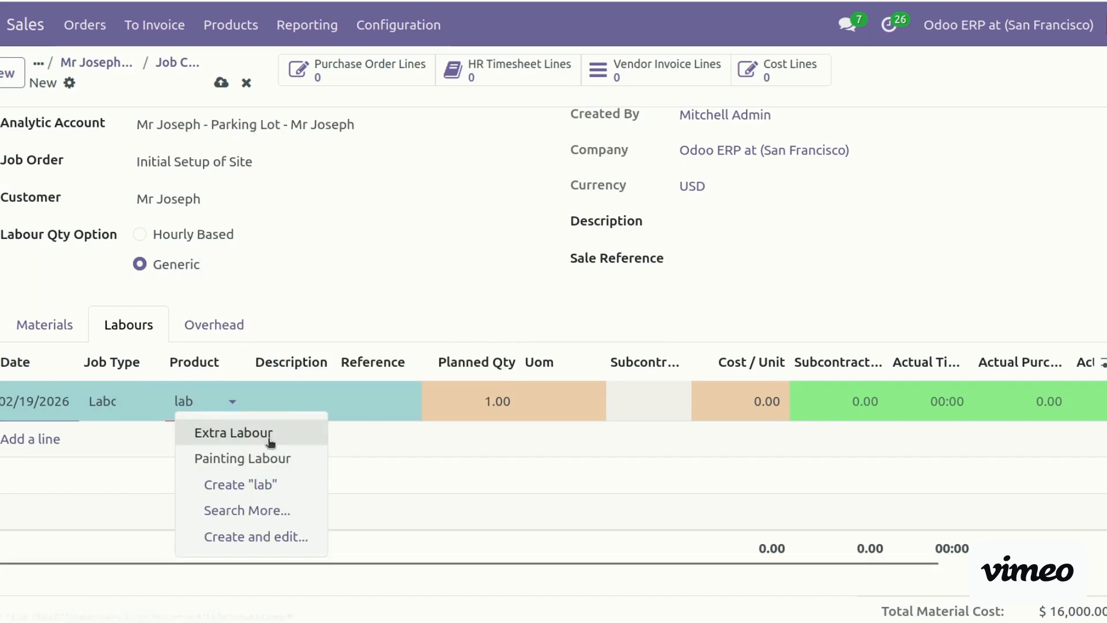
pyautogui.click(277, 462)
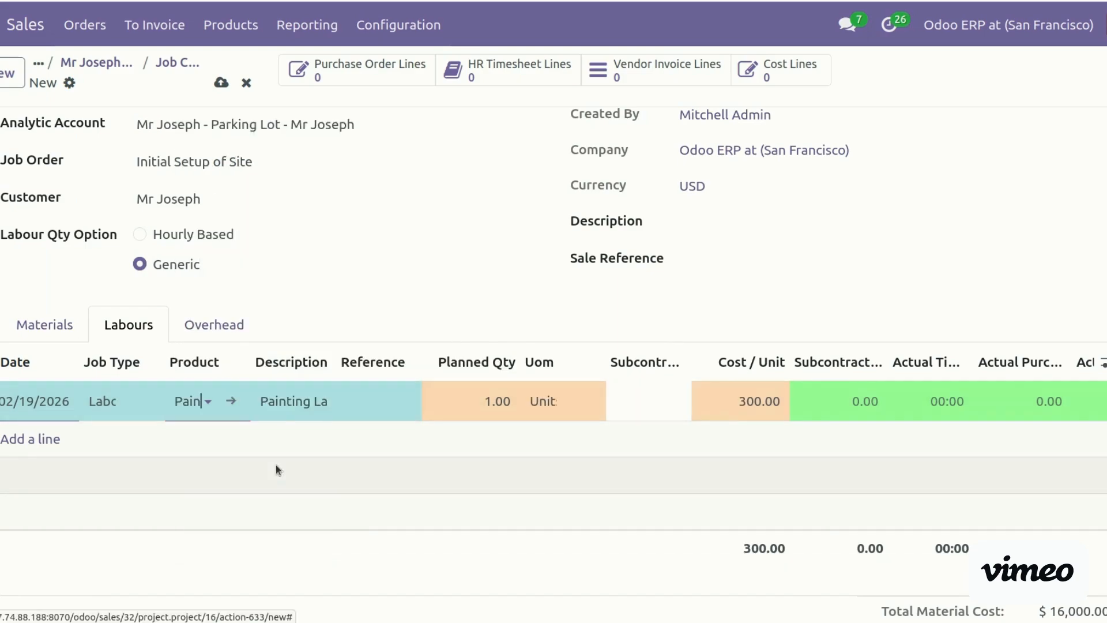
pyautogui.click(483, 397)
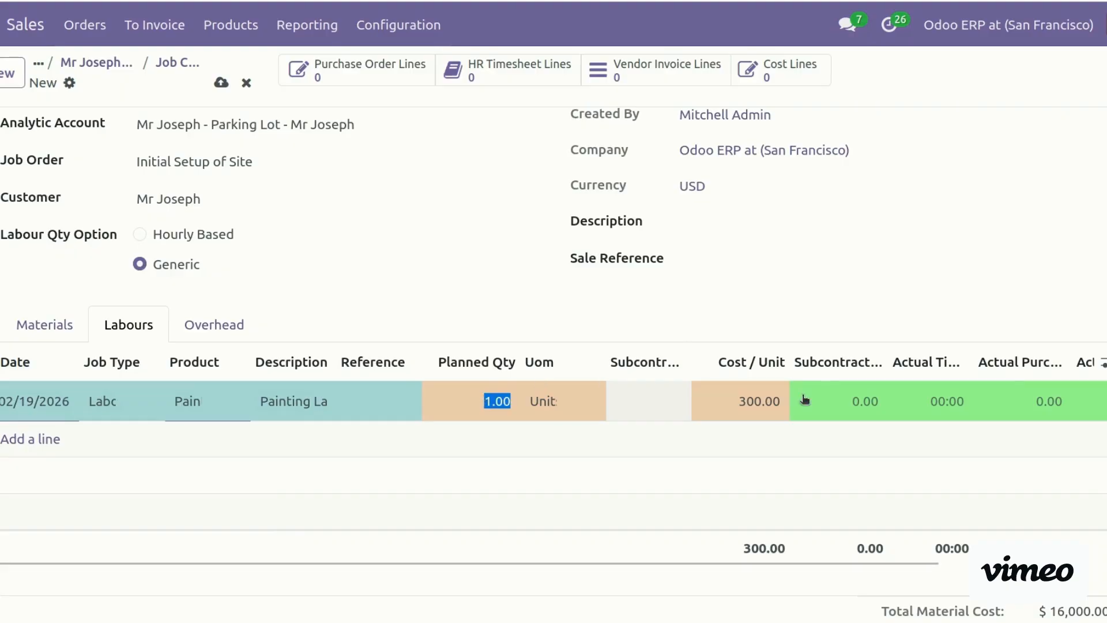
pyautogui.press('Tab')
pyautogui.write('1000')
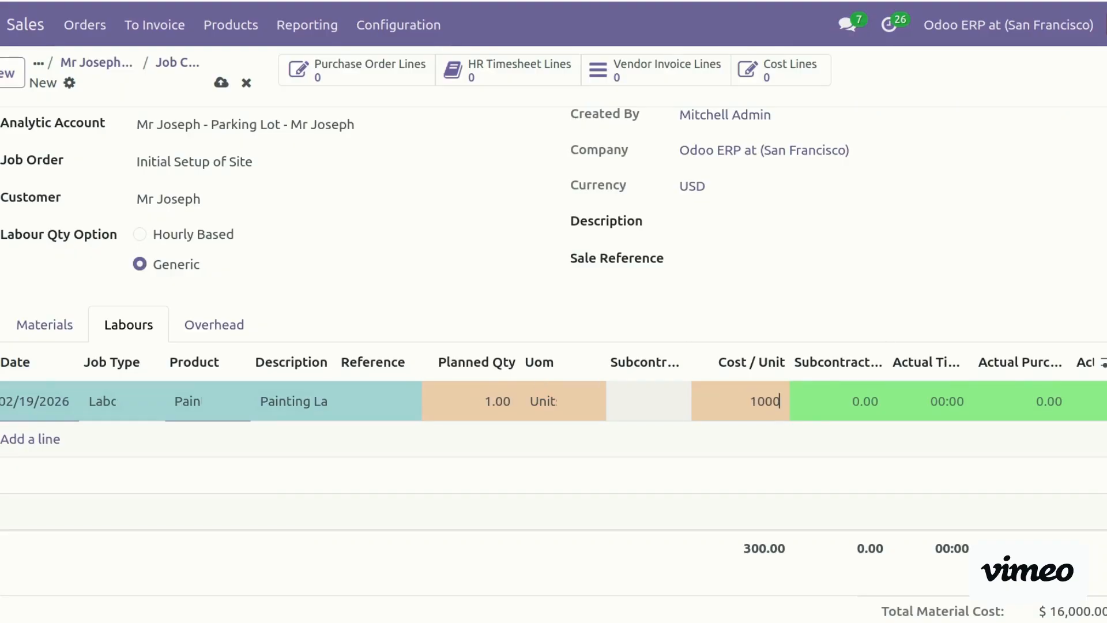
# Add an Extra Labour line dated 02/17/2026 for 120 hours at 30.00
pyautogui.click(18, 441)
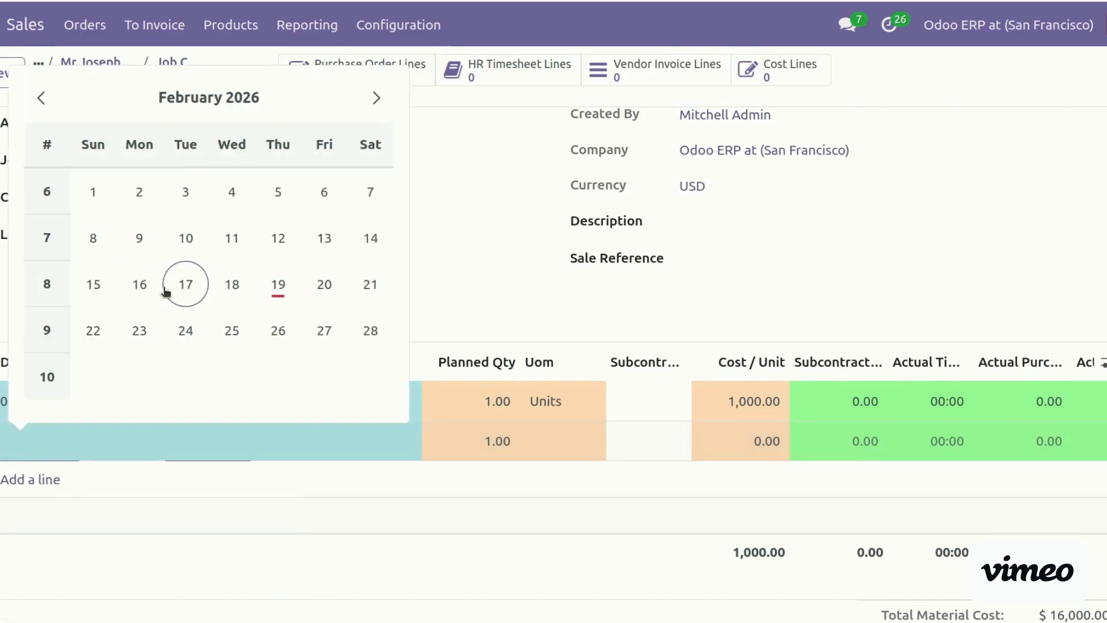
pyautogui.click(185, 284)
pyautogui.click(199, 444)
pyautogui.write('lab')
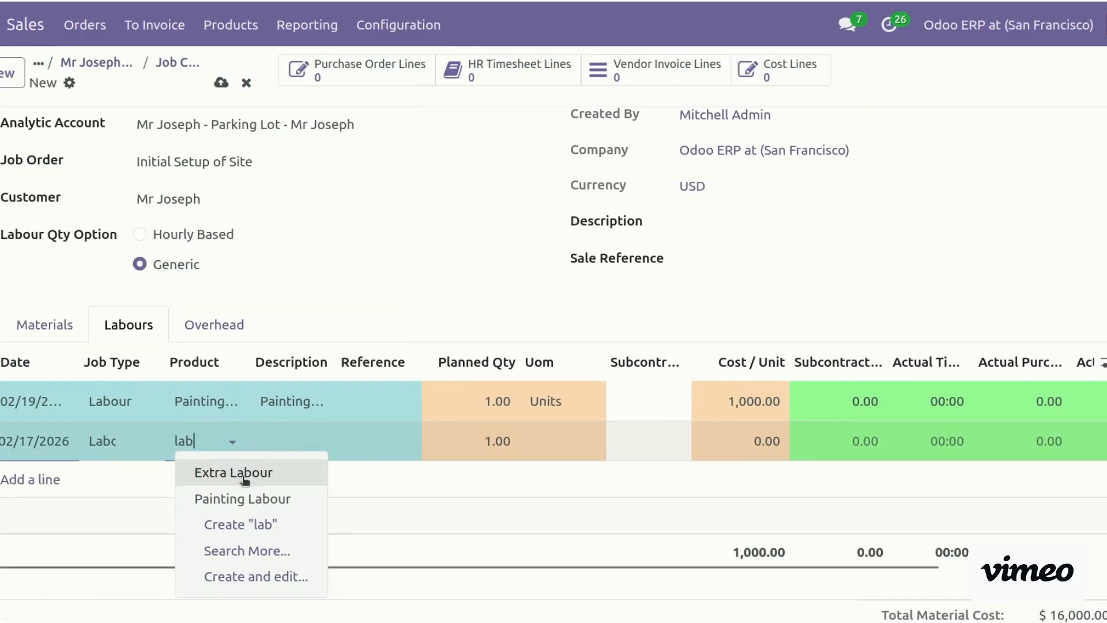
pyautogui.click(241, 478)
pyautogui.click(460, 439)
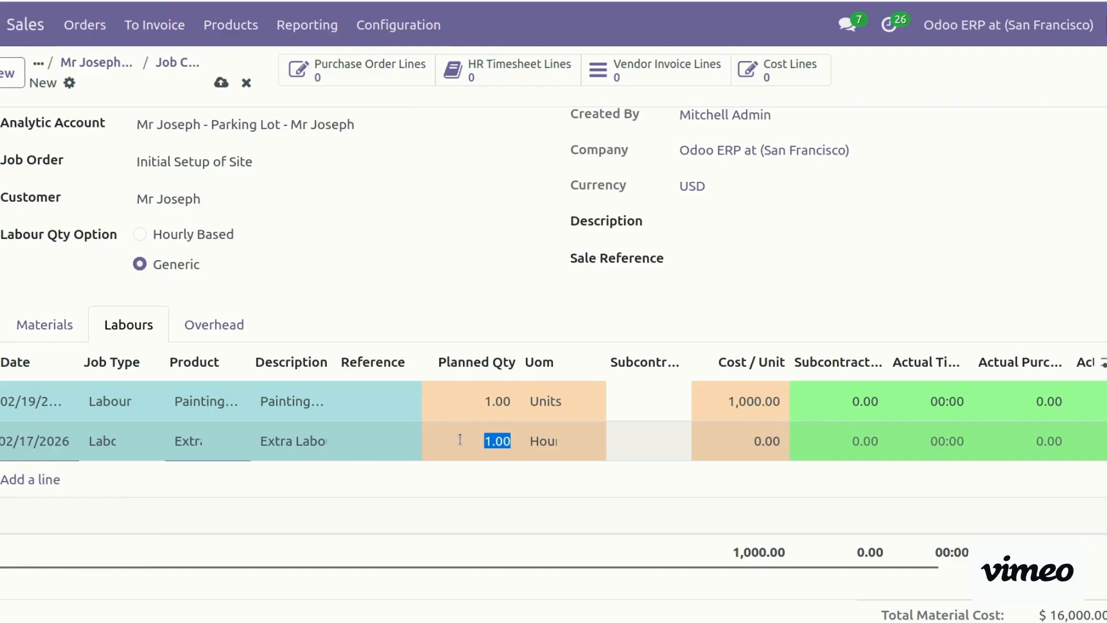
pyautogui.write('1')
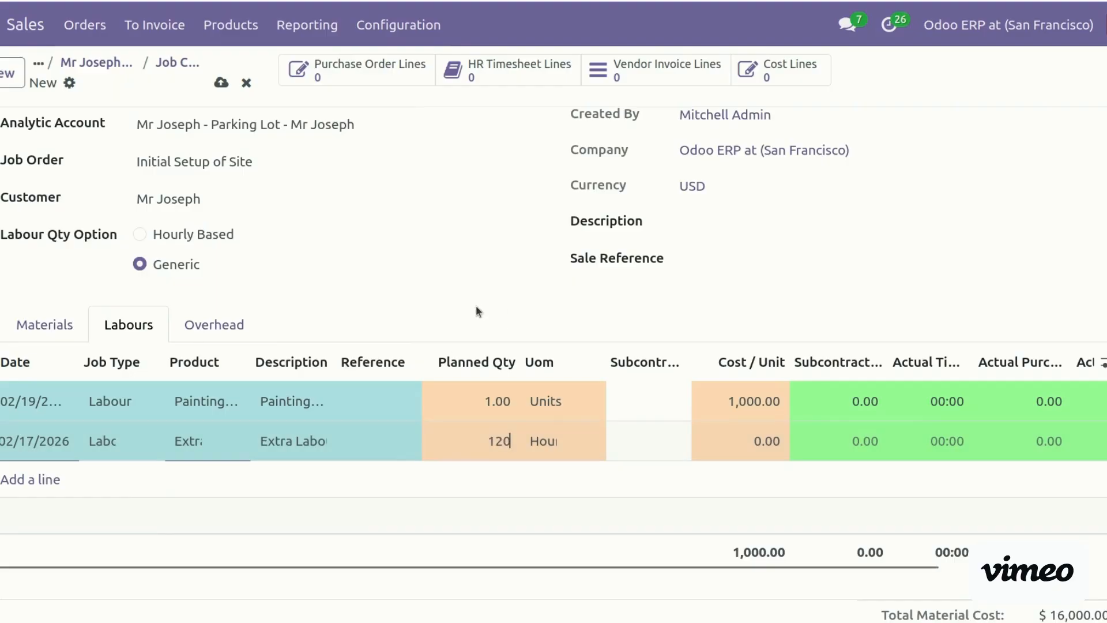
pyautogui.click(735, 440)
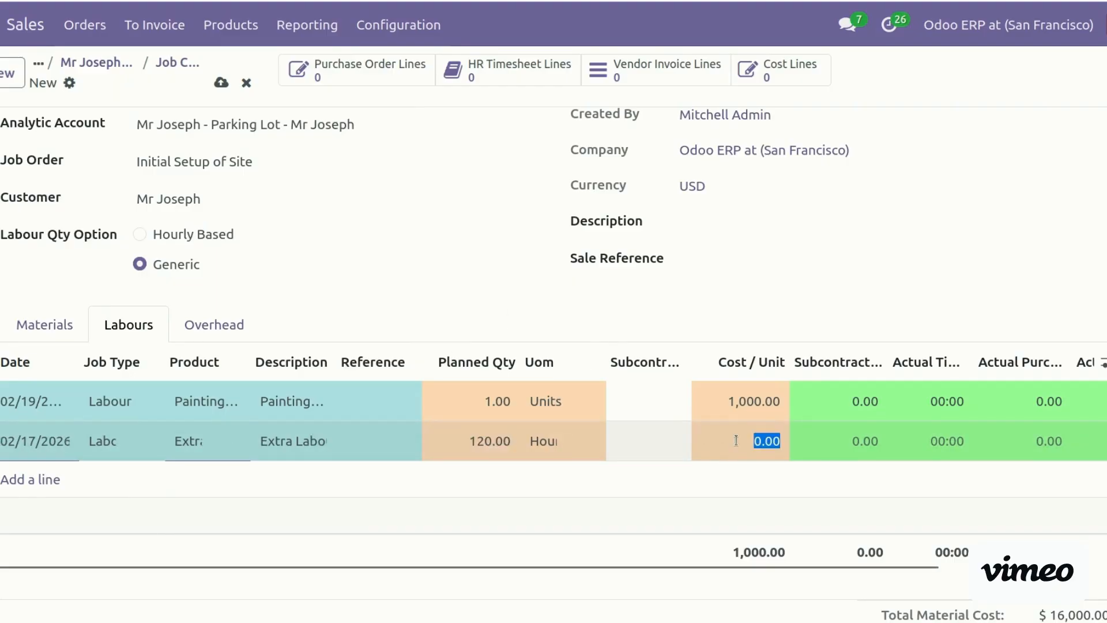
pyautogui.write('5')
pyautogui.write('30')
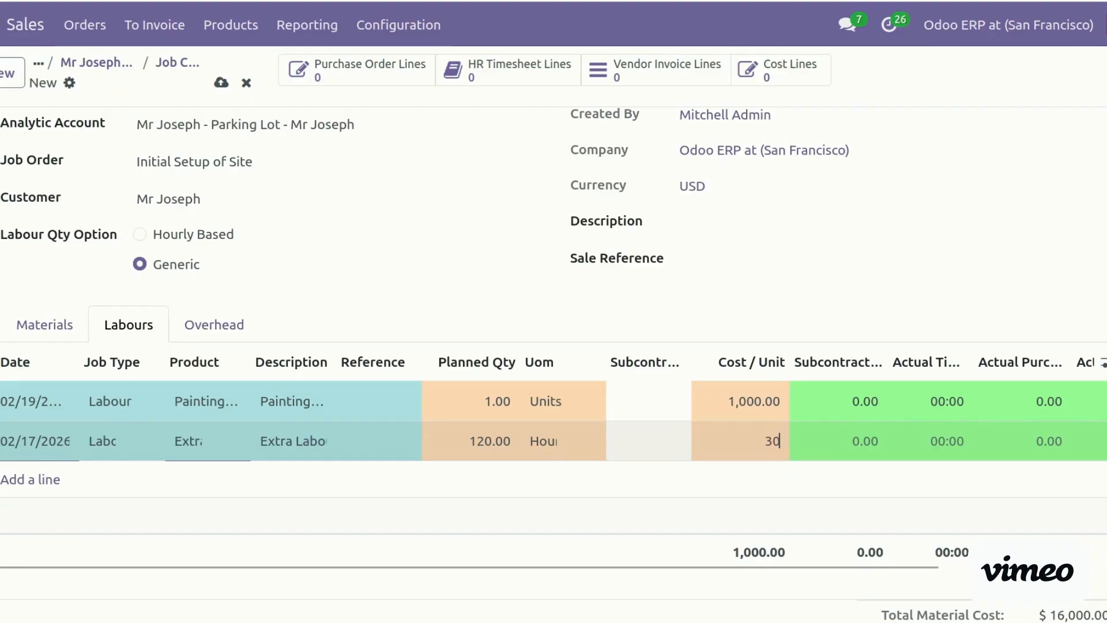
pyautogui.click(637, 608)
# Add a Flooring Services labour line dated 02/19/2026 for 80 hours at 1,000.00
pyautogui.click(17, 481)
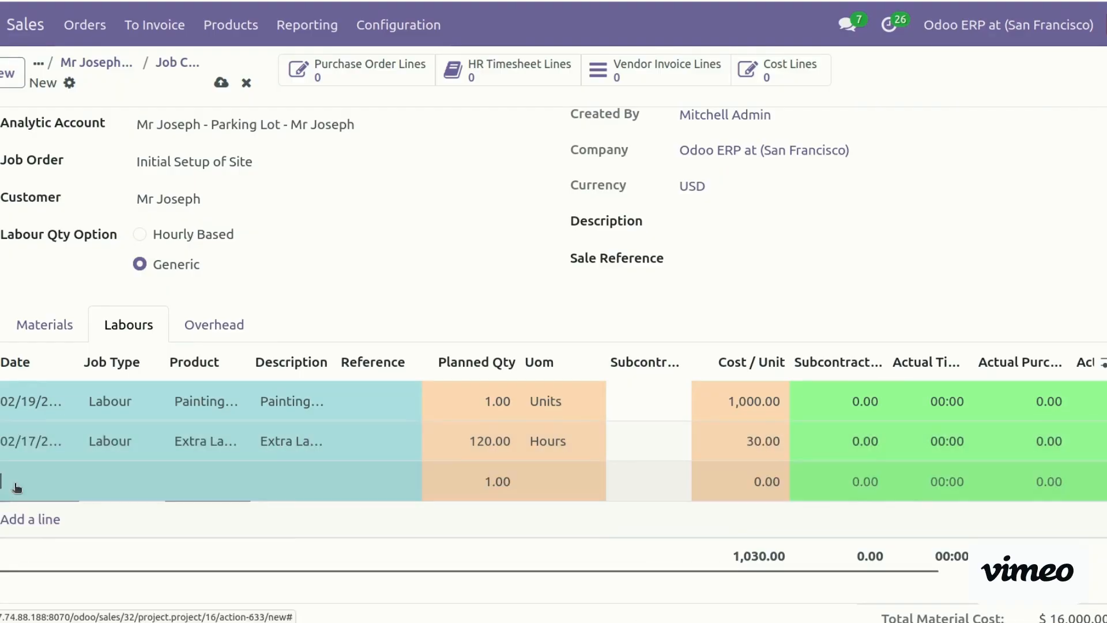
pyautogui.click(279, 321)
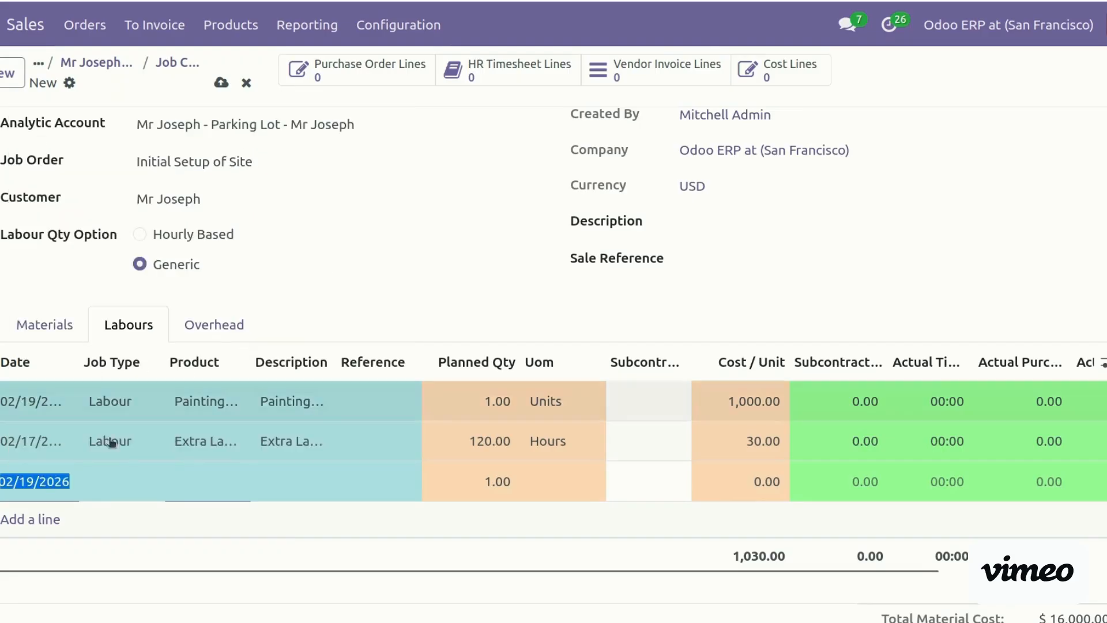
pyautogui.click(109, 481)
pyautogui.click(134, 513)
pyautogui.press('Tab')
pyautogui.write('lab')
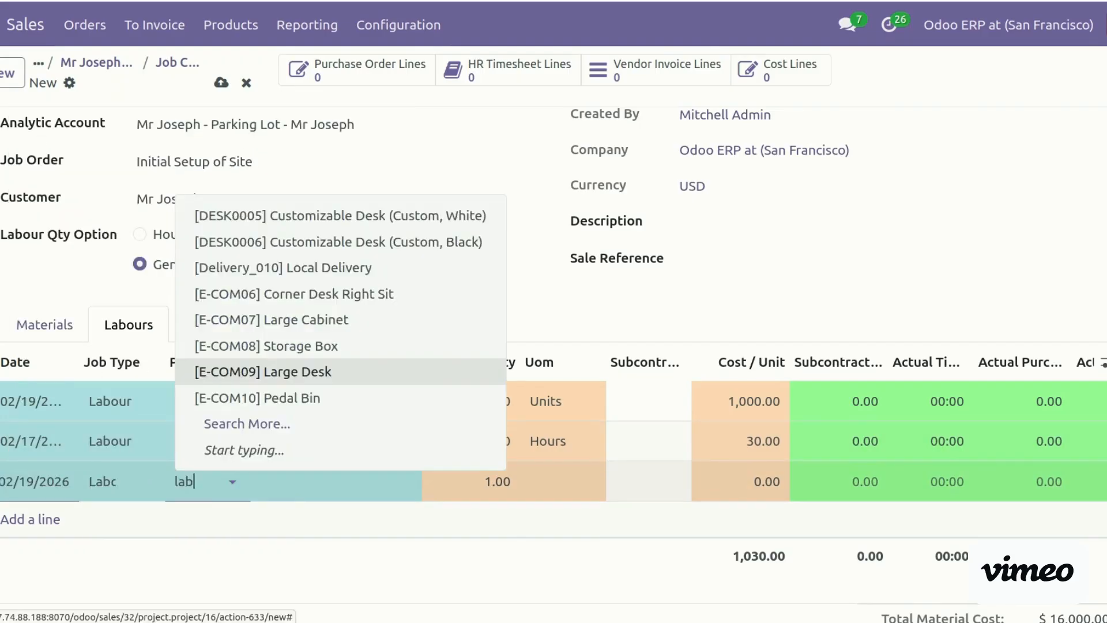
pyautogui.press('BackSpace')
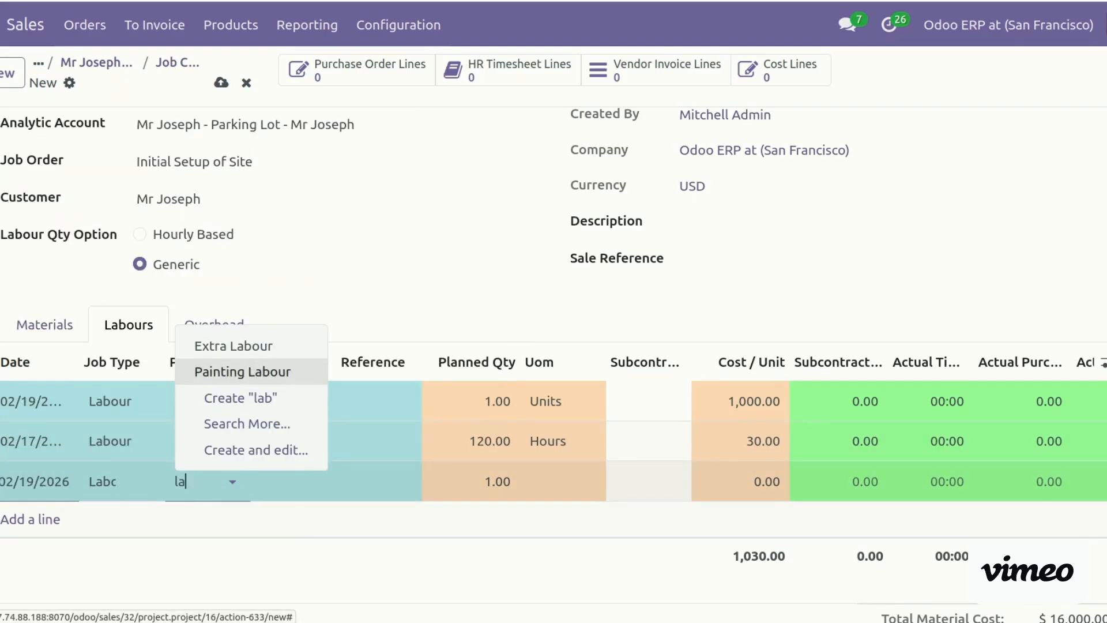
pyautogui.write('filo')
pyautogui.press('BackSpace')
pyautogui.press('BackSpace')
pyautogui.press('BackSpace')
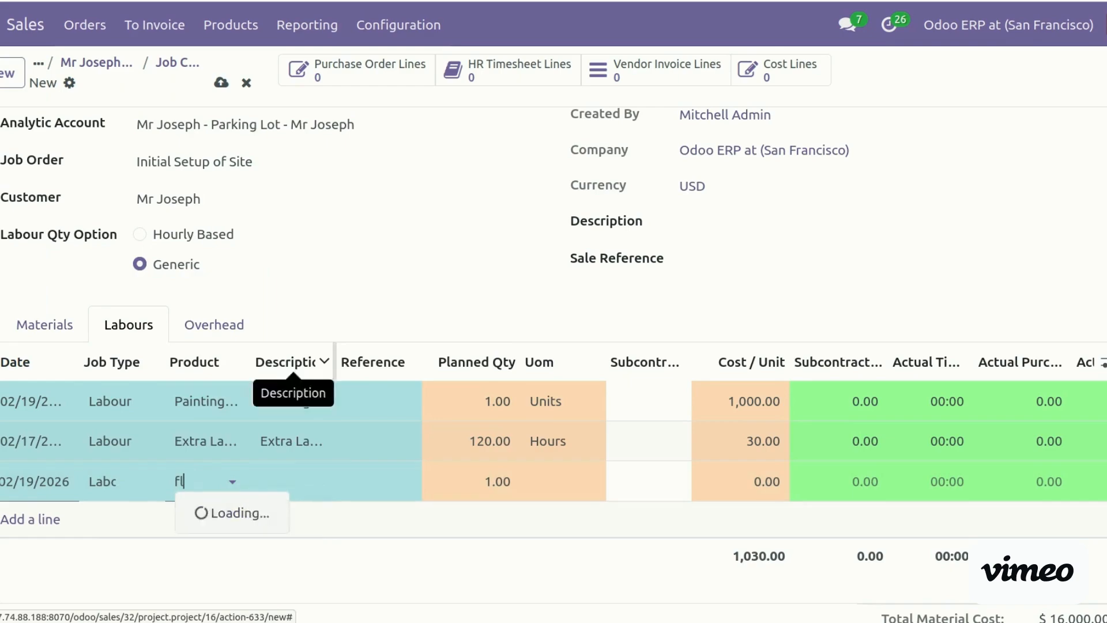
pyautogui.write('l')
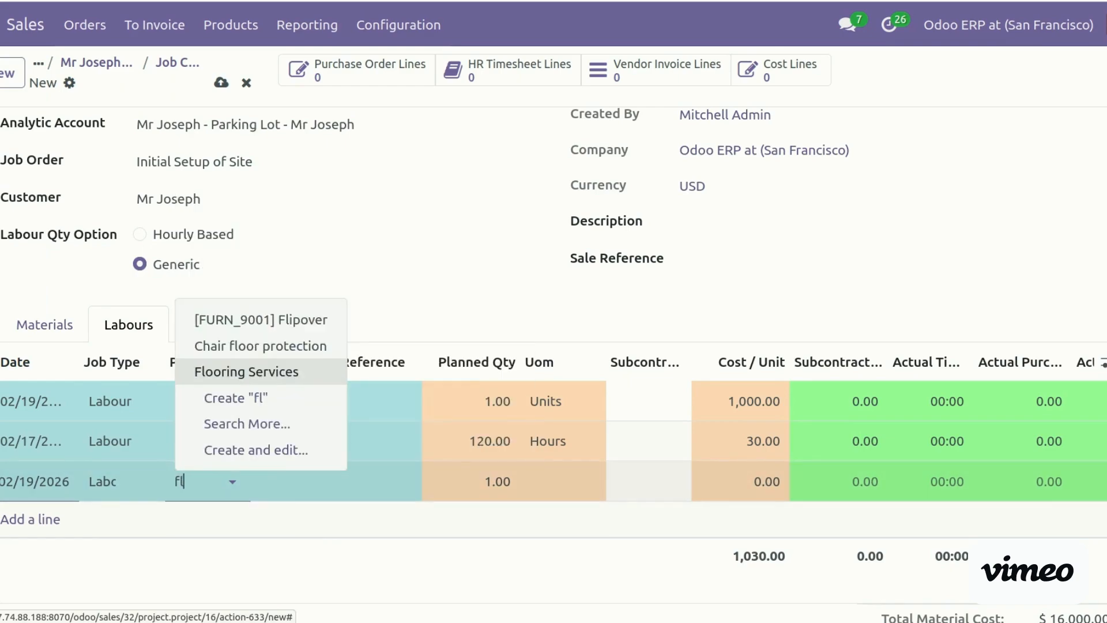
pyautogui.click(291, 374)
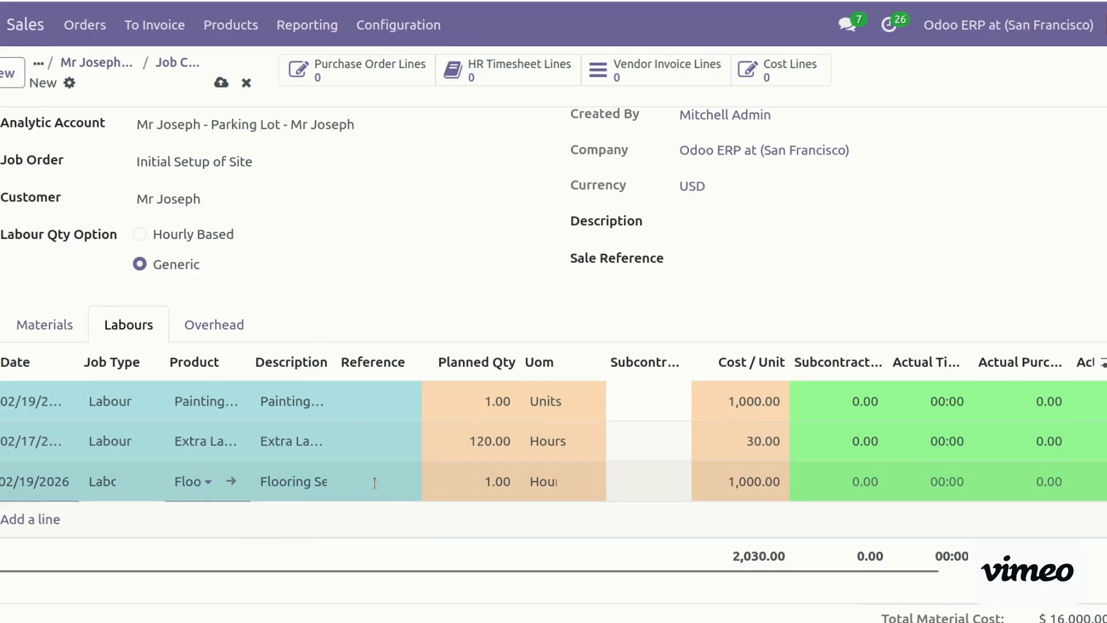
pyautogui.click(468, 484)
pyautogui.write('80')
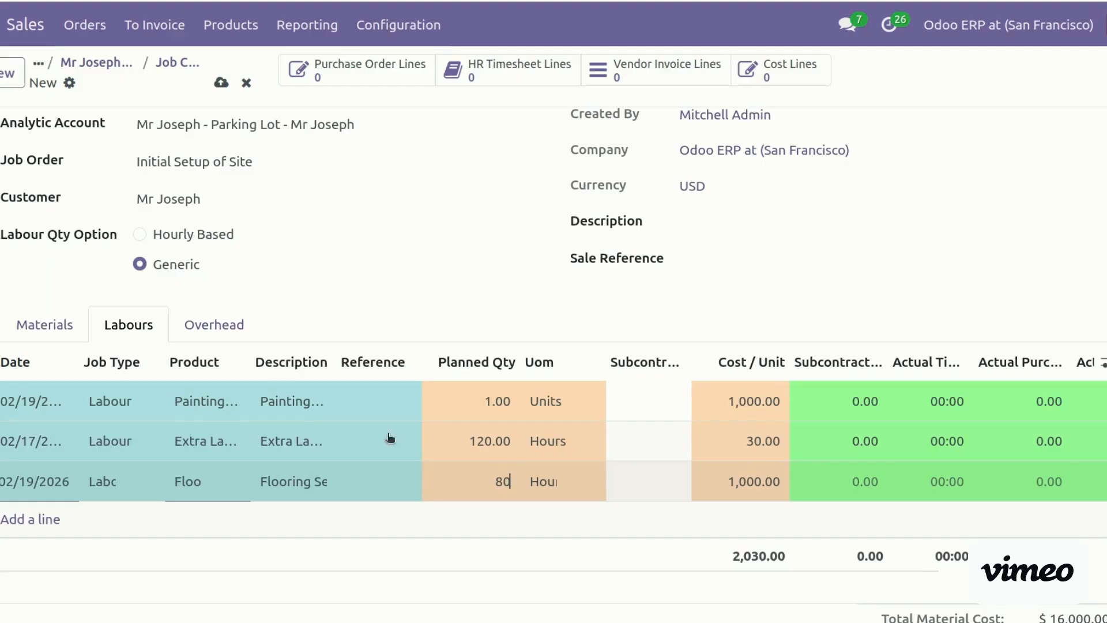
pyautogui.click(219, 334)
# Add an Overhead line dated 02/19/2026 for Documentation, 2 units at 200 each
pyautogui.click(42, 397)
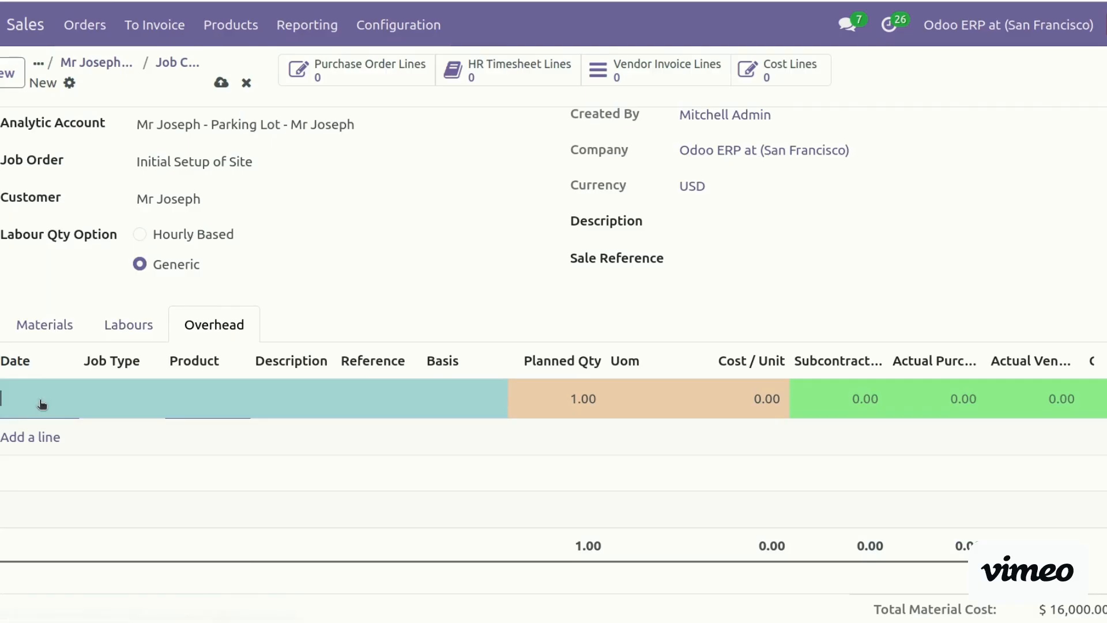
pyautogui.click(279, 242)
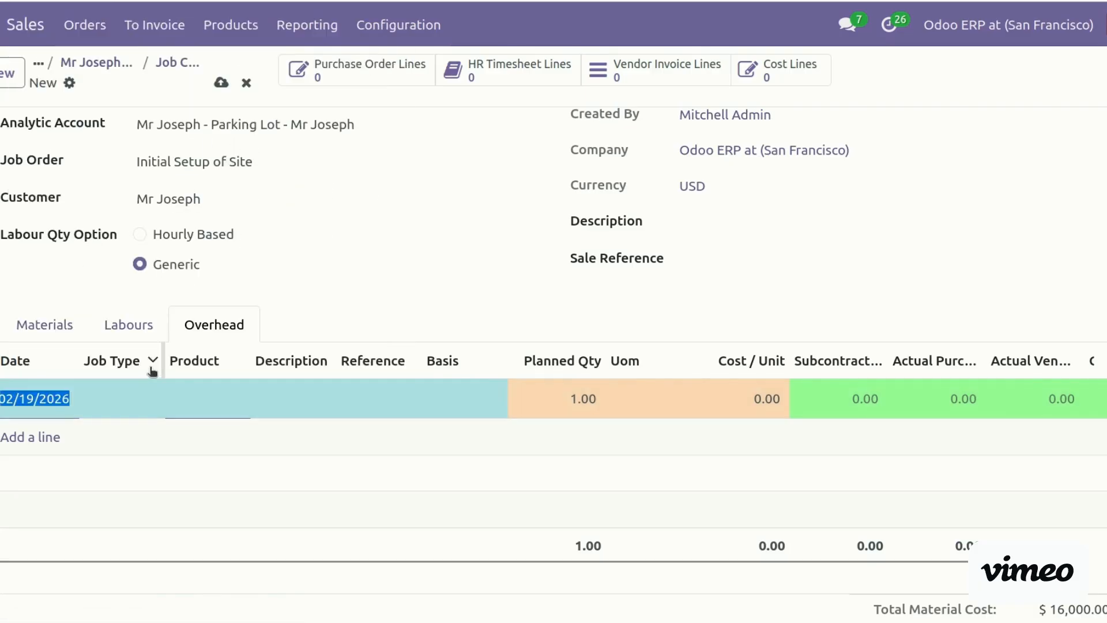
pyautogui.click(119, 396)
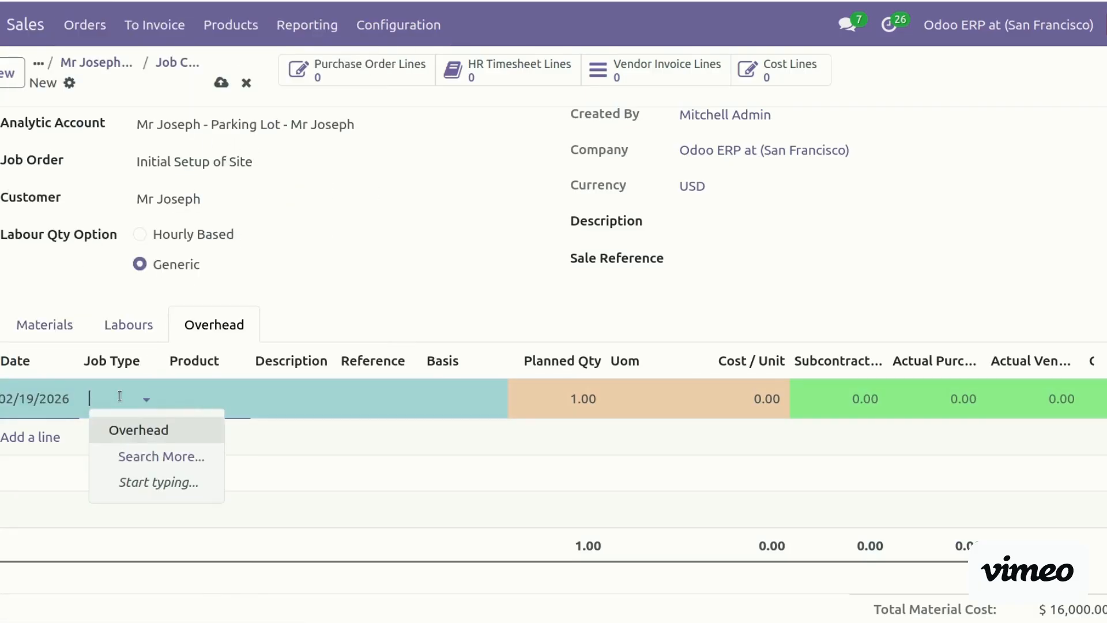
pyautogui.click(167, 430)
pyautogui.click(209, 399)
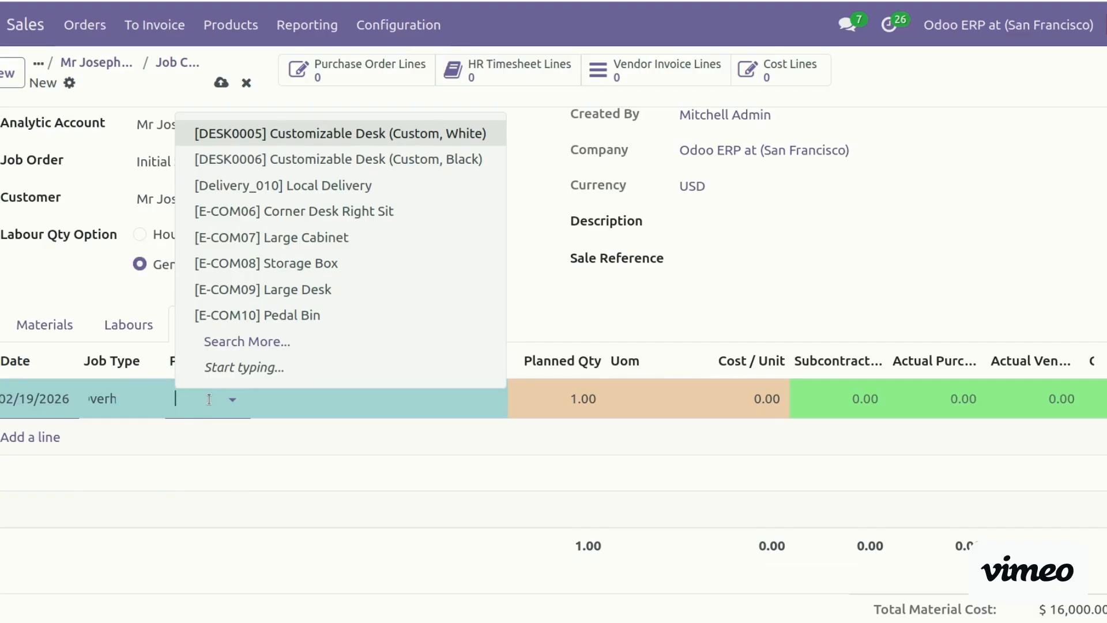
pyautogui.write('docu')
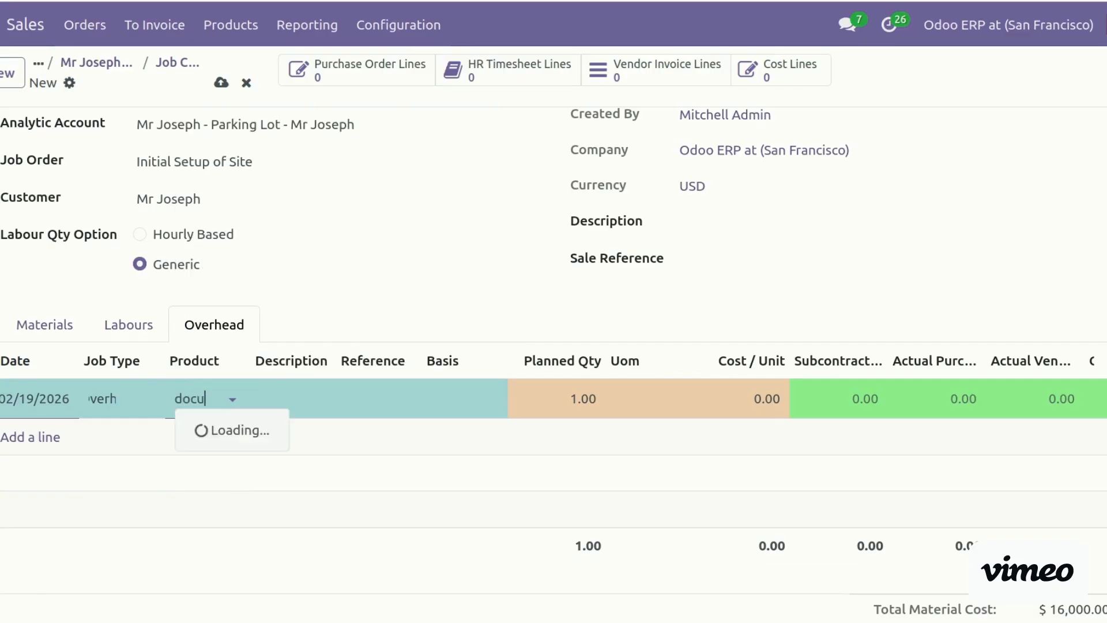
pyautogui.press('Return')
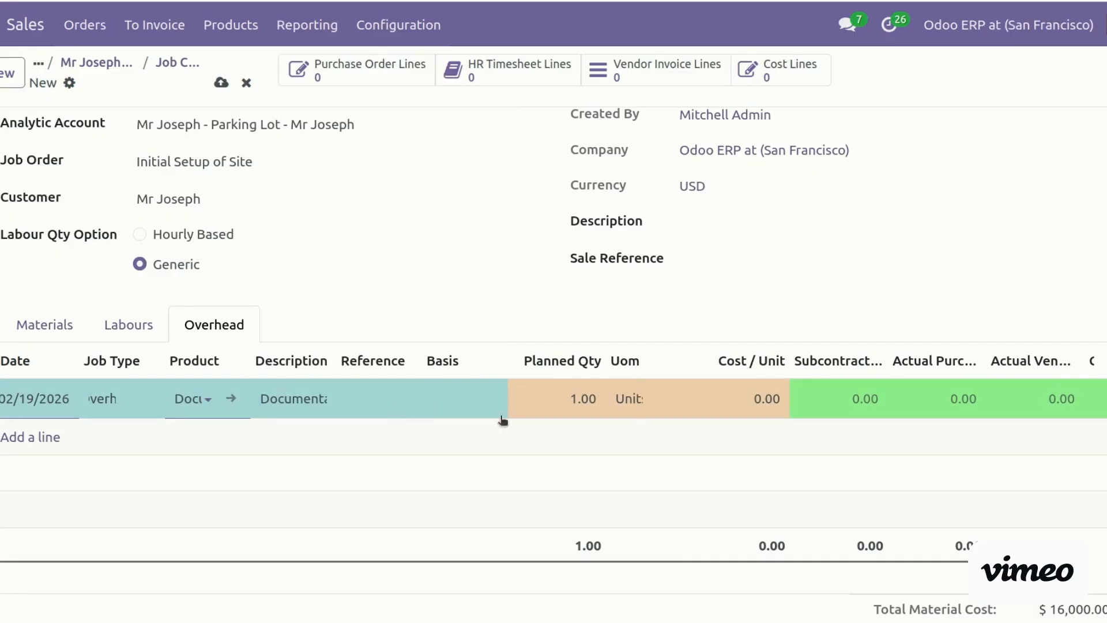
pyautogui.click(539, 399)
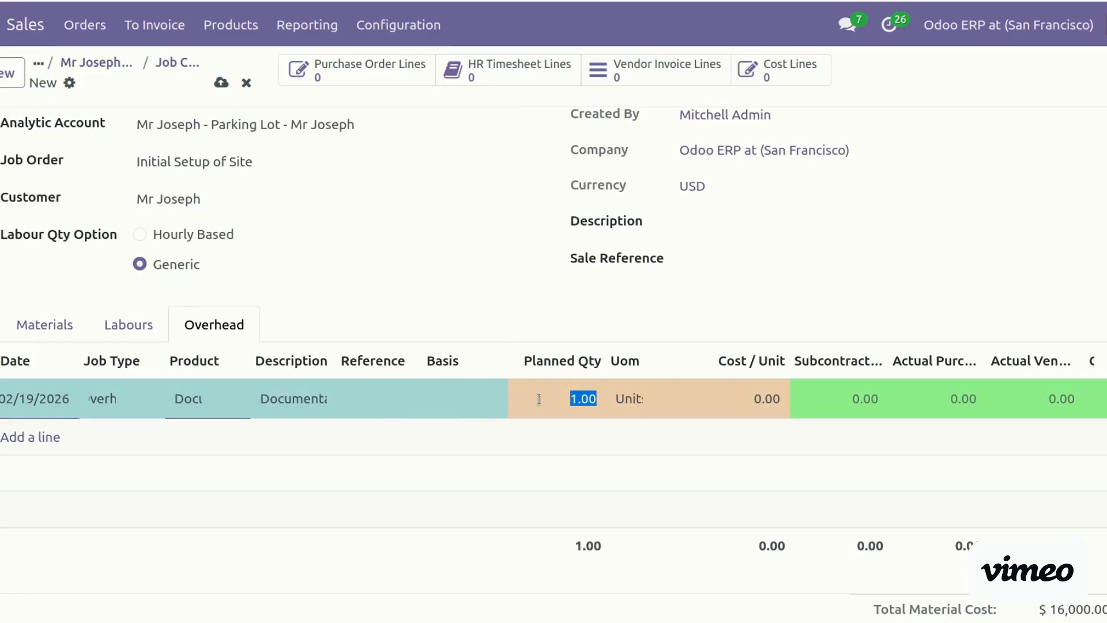
pyautogui.write('2')
pyautogui.press('Tab')
pyautogui.press('Tab')
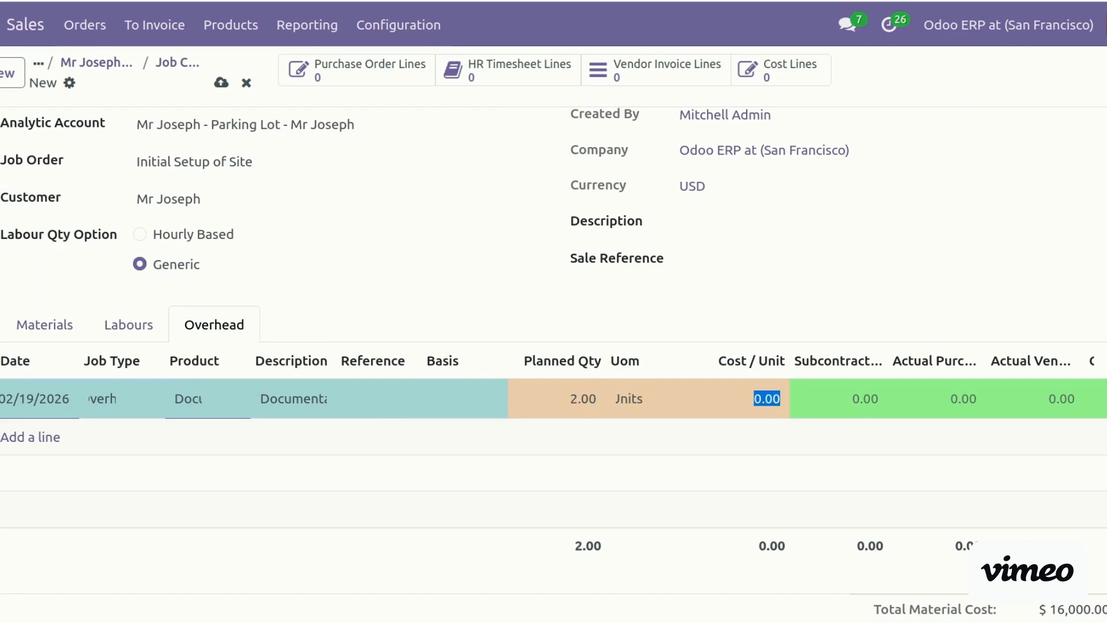
pyautogui.write('200')
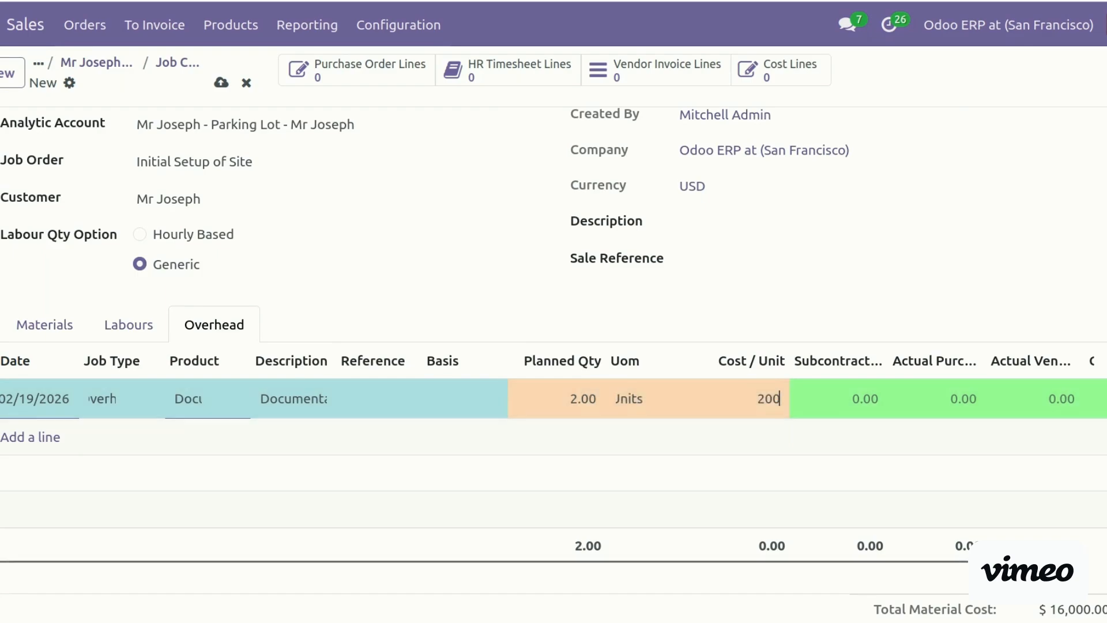
# Add a Transportation overhead line with a planned quantity of 10
pyautogui.click(41, 439)
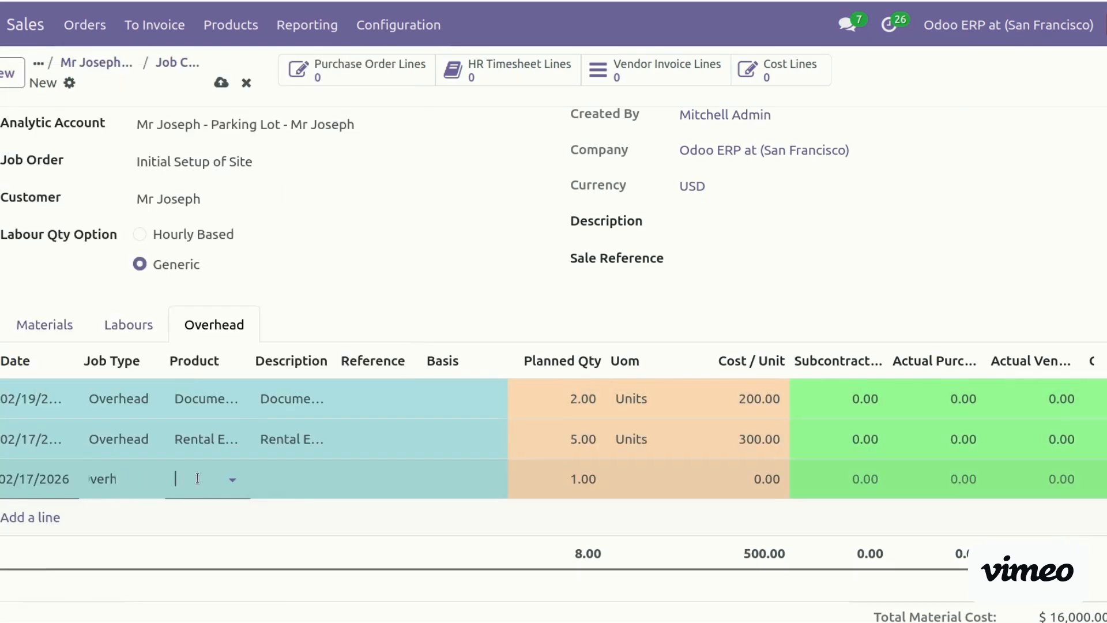
pyautogui.click(197, 479)
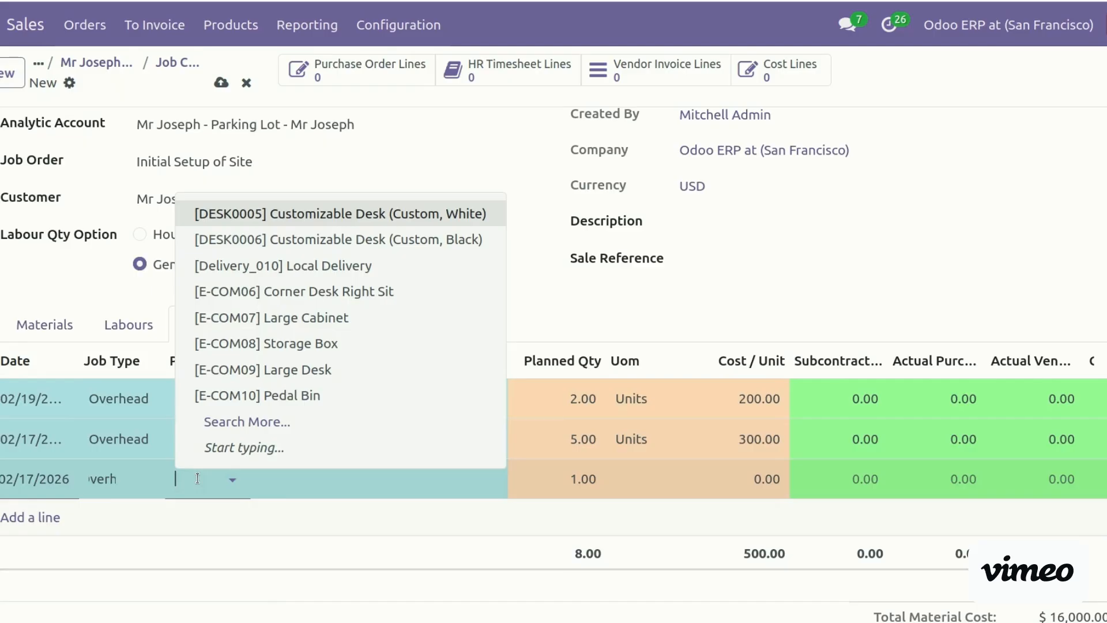
pyautogui.write('tra')
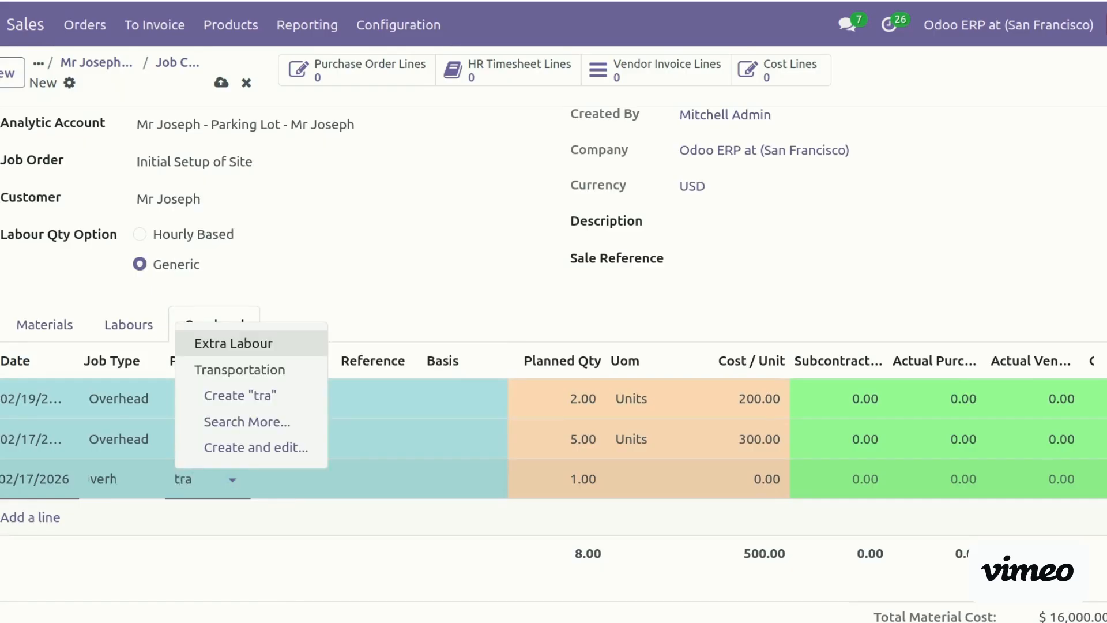
pyautogui.press('Down')
pyautogui.press('Return')
pyautogui.click(557, 472)
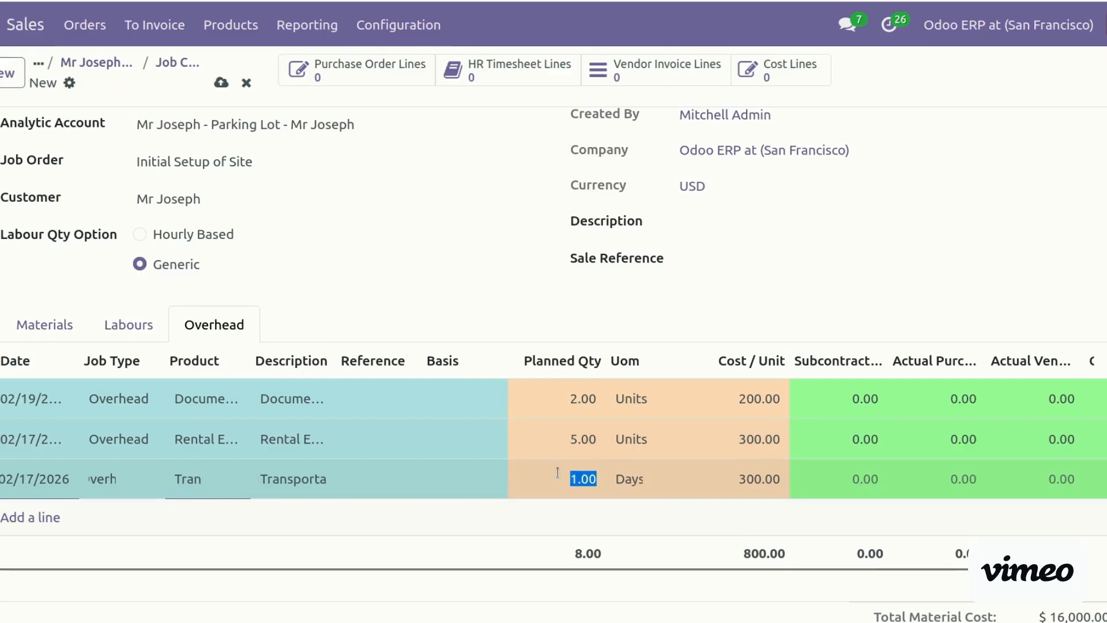
pyautogui.write('10')
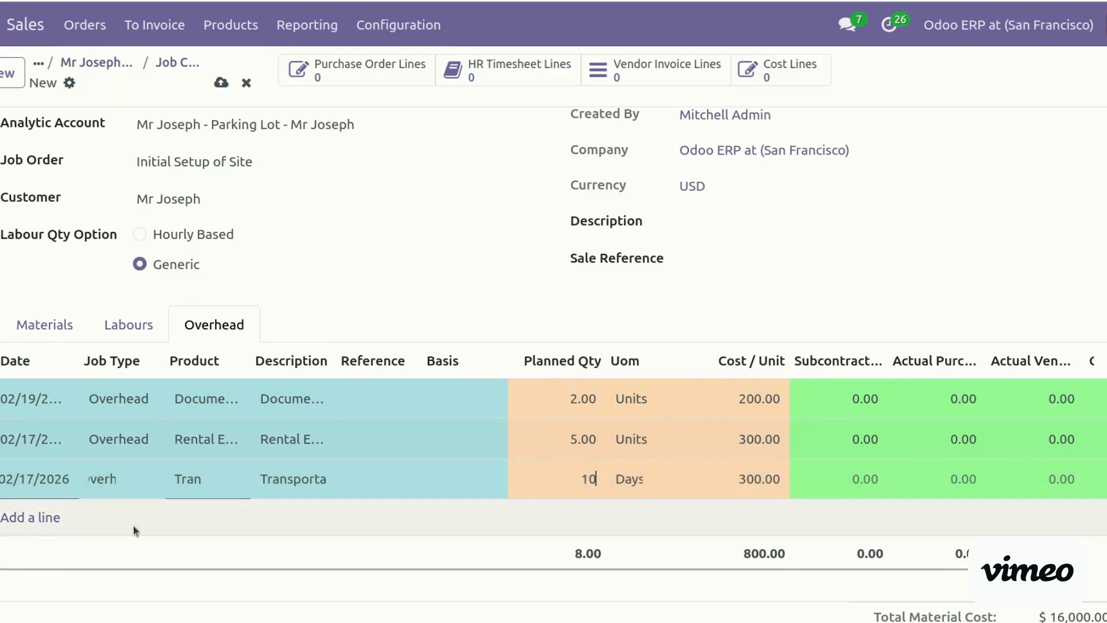
# Add an Overhead line dated 02/17/2026 for Concrete Work, correcting its unit cost to 600
pyautogui.click(35, 518)
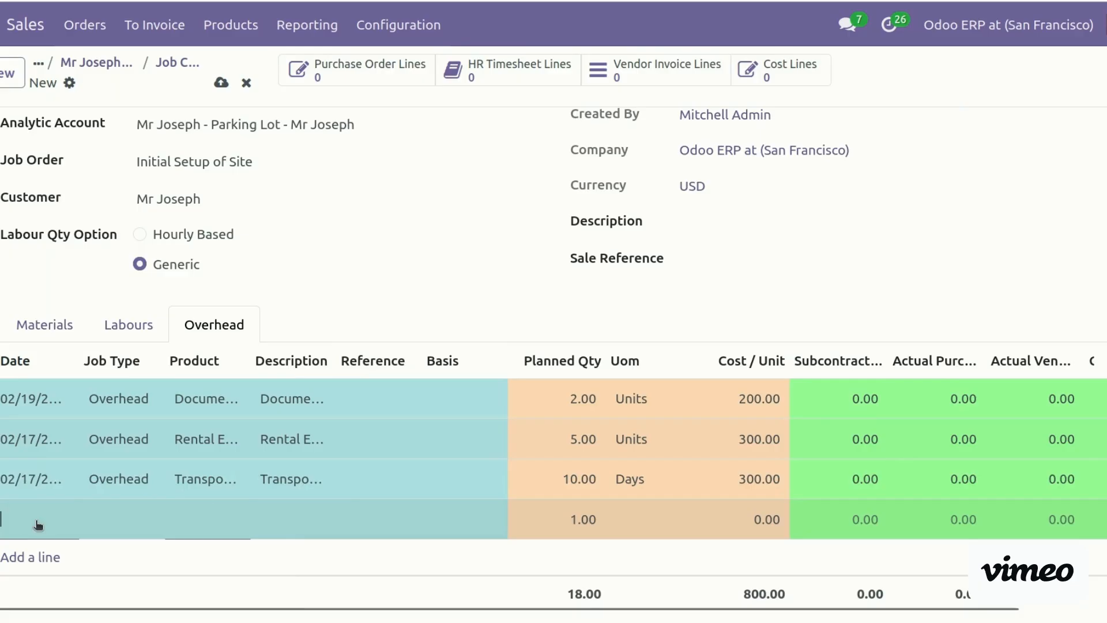
pyautogui.click(16, 525)
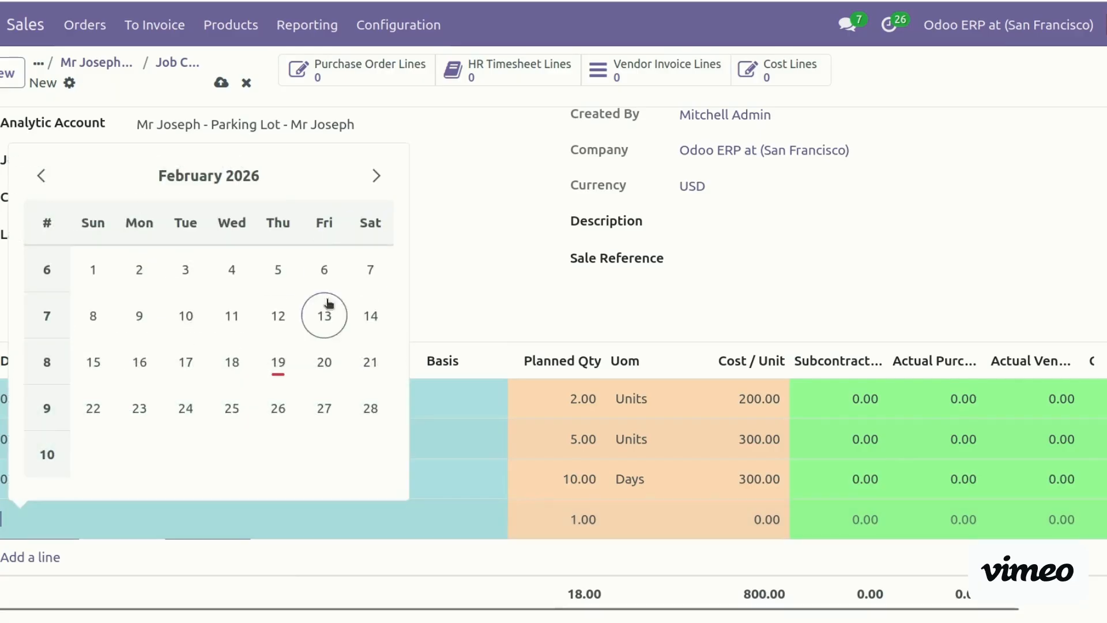
pyautogui.click(197, 369)
pyautogui.click(144, 514)
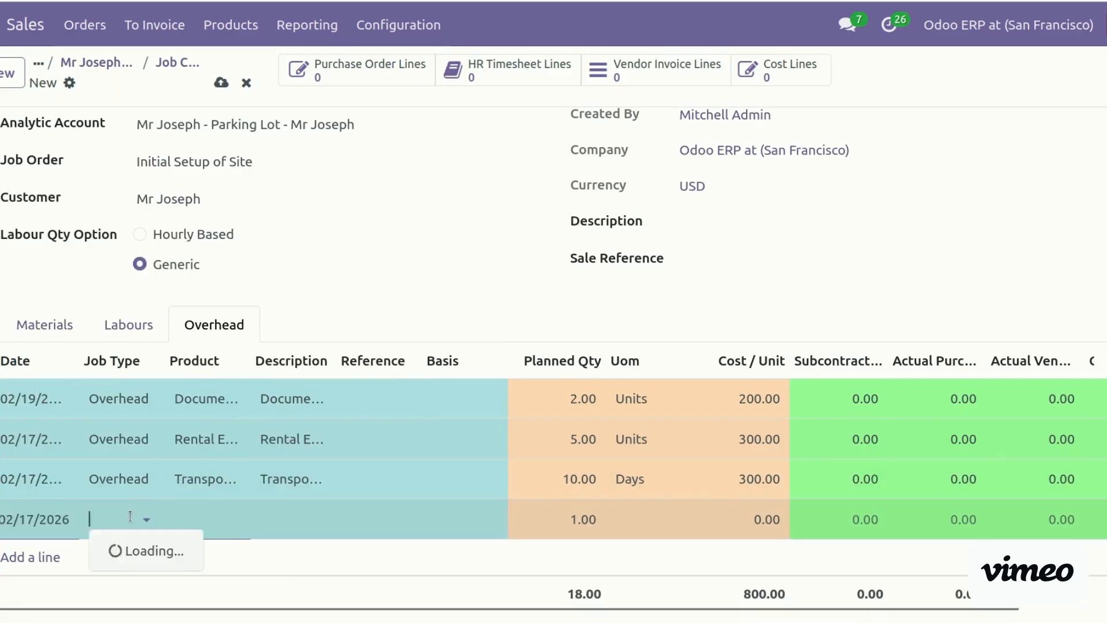
pyautogui.click(181, 437)
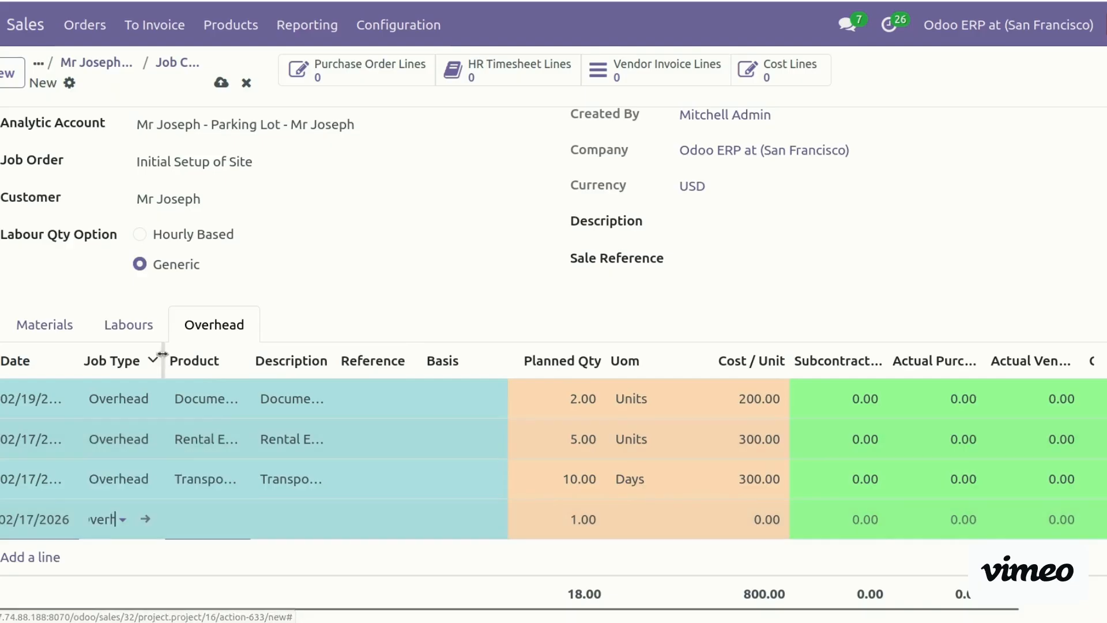
pyautogui.click(197, 511)
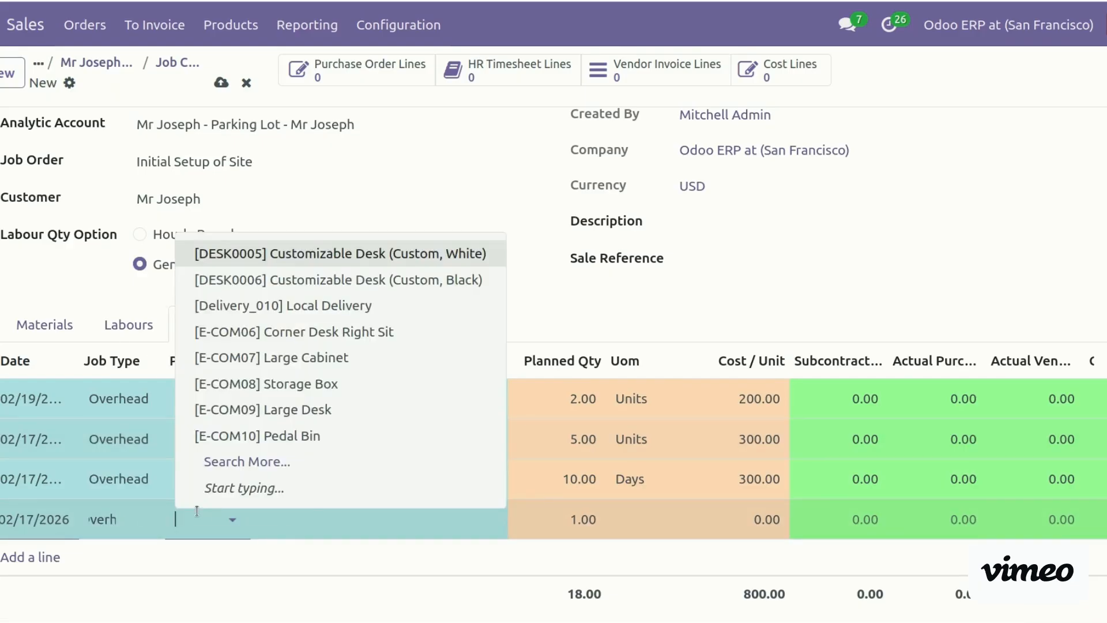
pyautogui.write('conc')
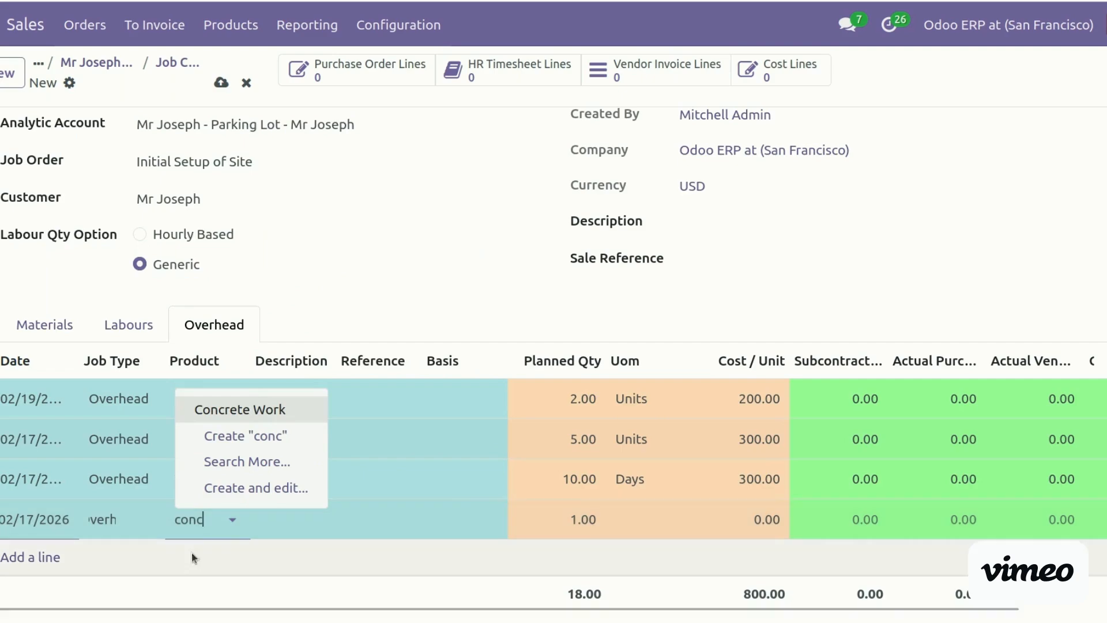
pyautogui.click(241, 412)
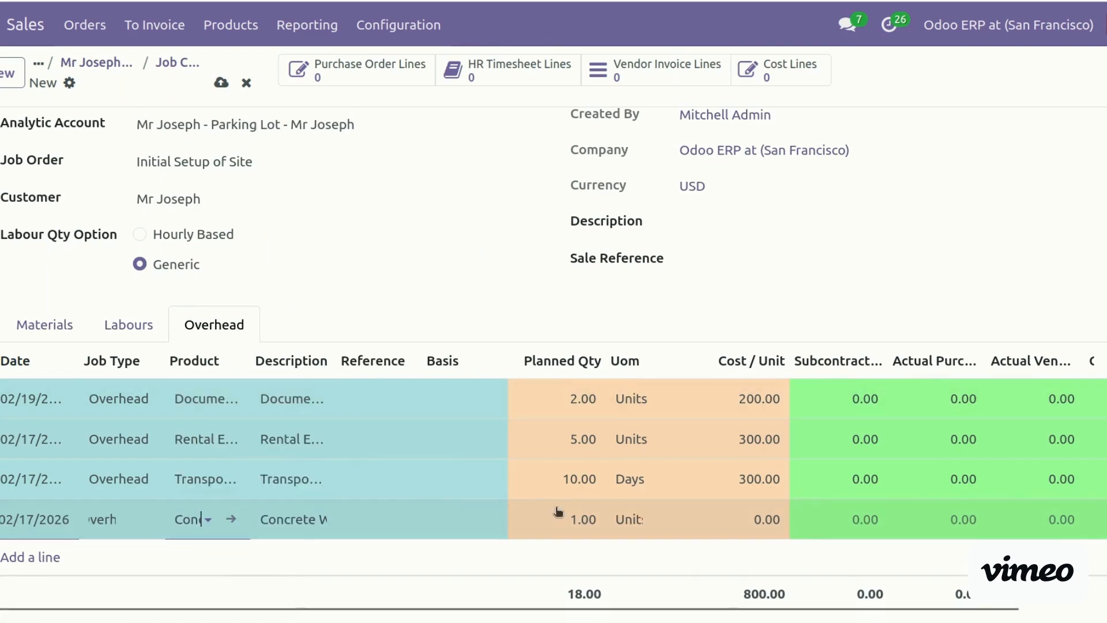
pyautogui.click(731, 519)
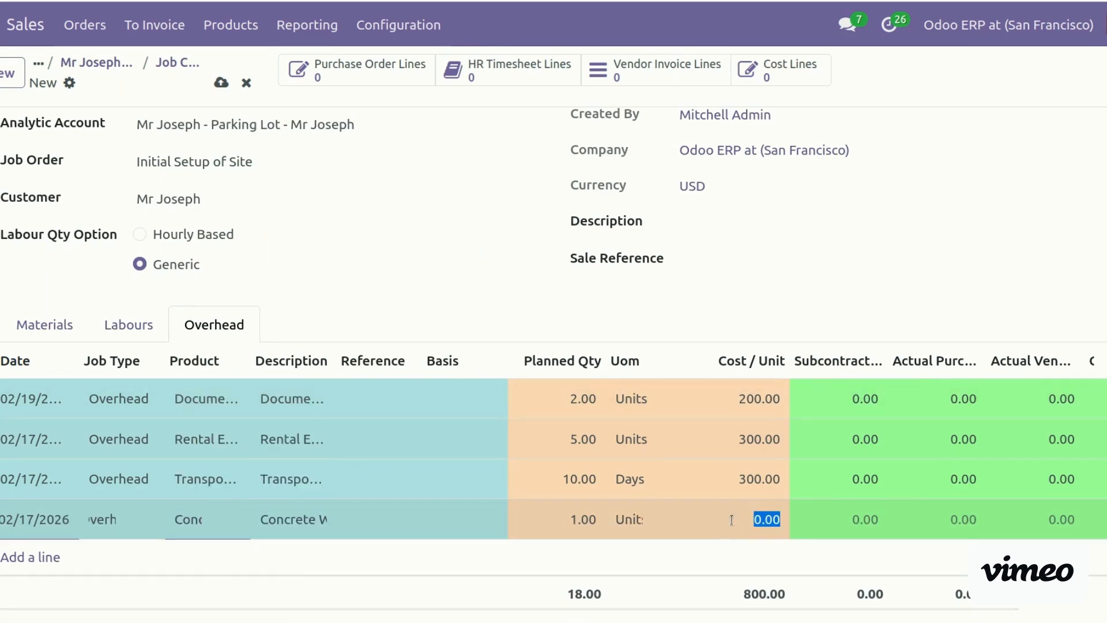
pyautogui.write('6')
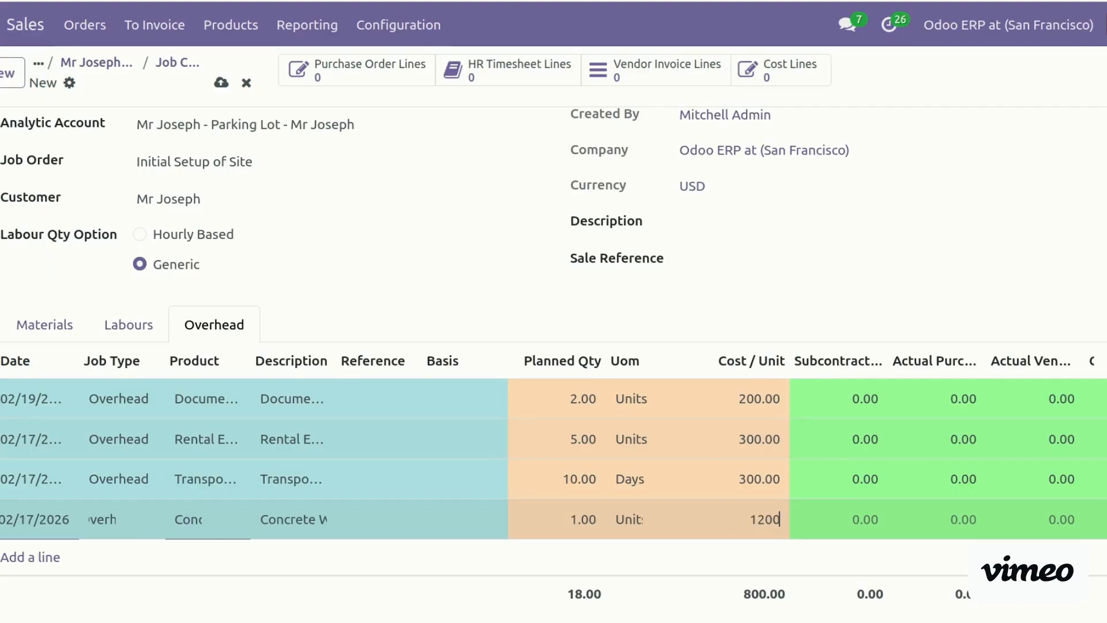
pyautogui.click(934, 166)
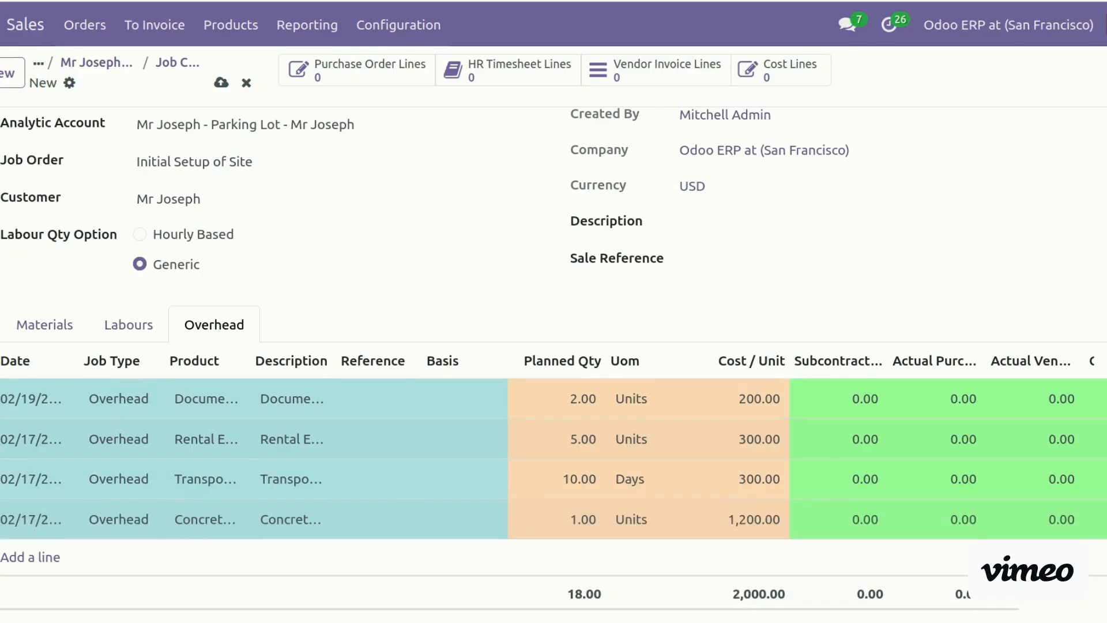
pyautogui.scroll(-4, 934, 166)
pyautogui.click(724, 259)
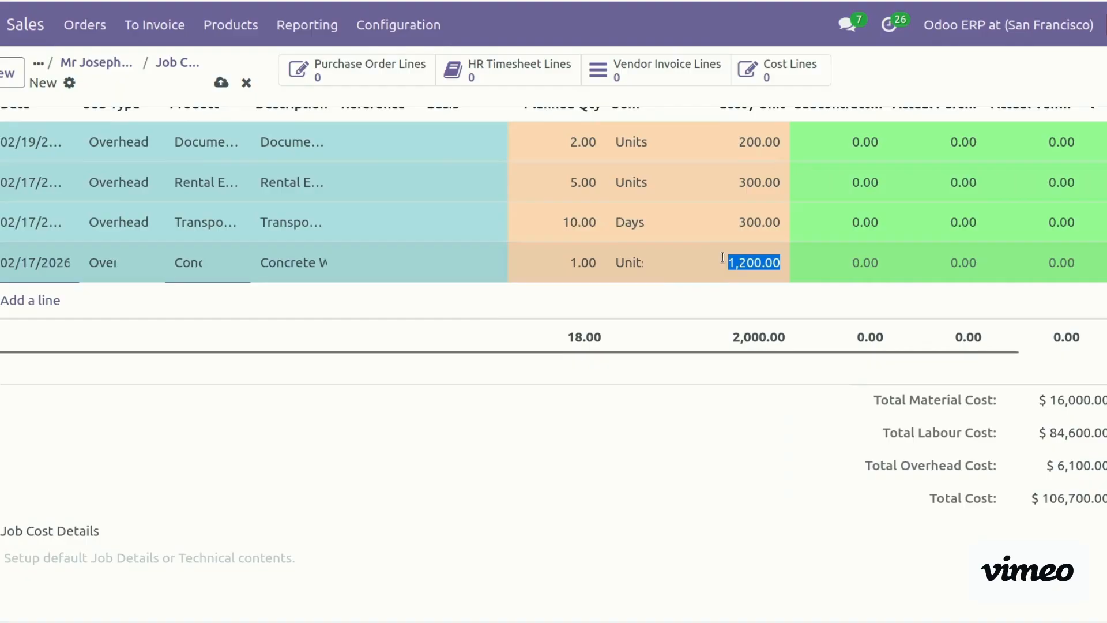
pyautogui.write('600')
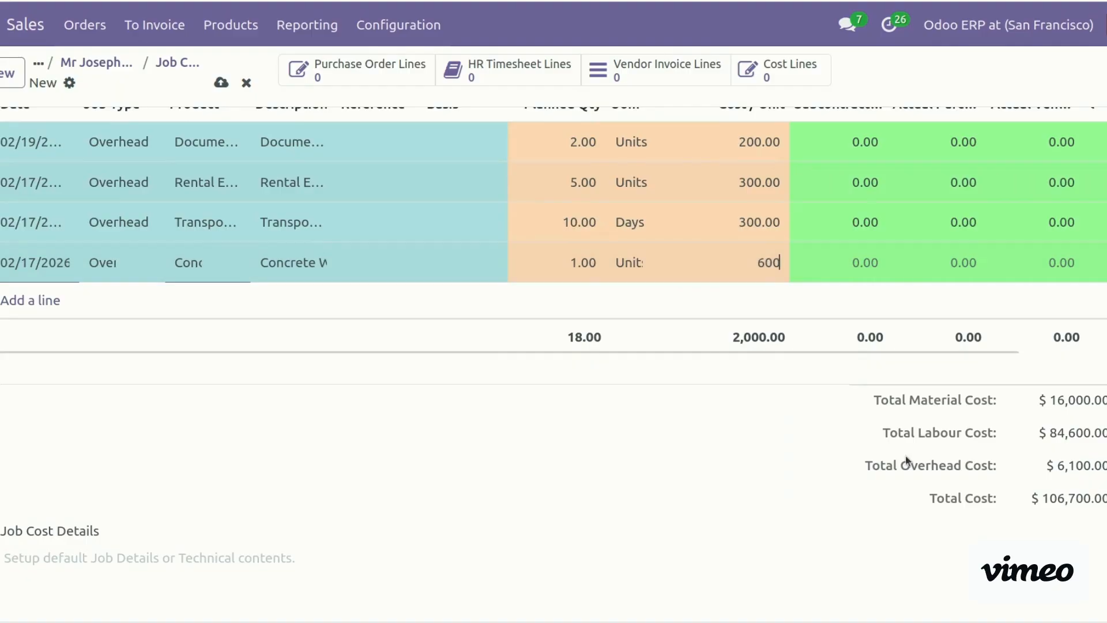
pyautogui.click(673, 503)
pyautogui.scroll(3, 677, 306)
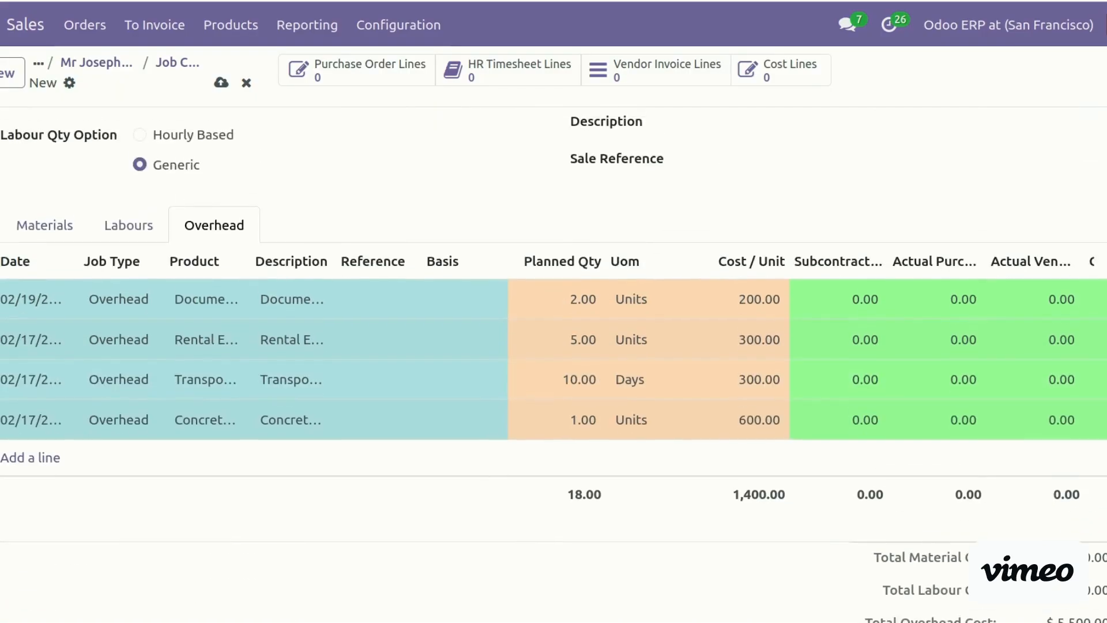
pyautogui.scroll(-2, 677, 306)
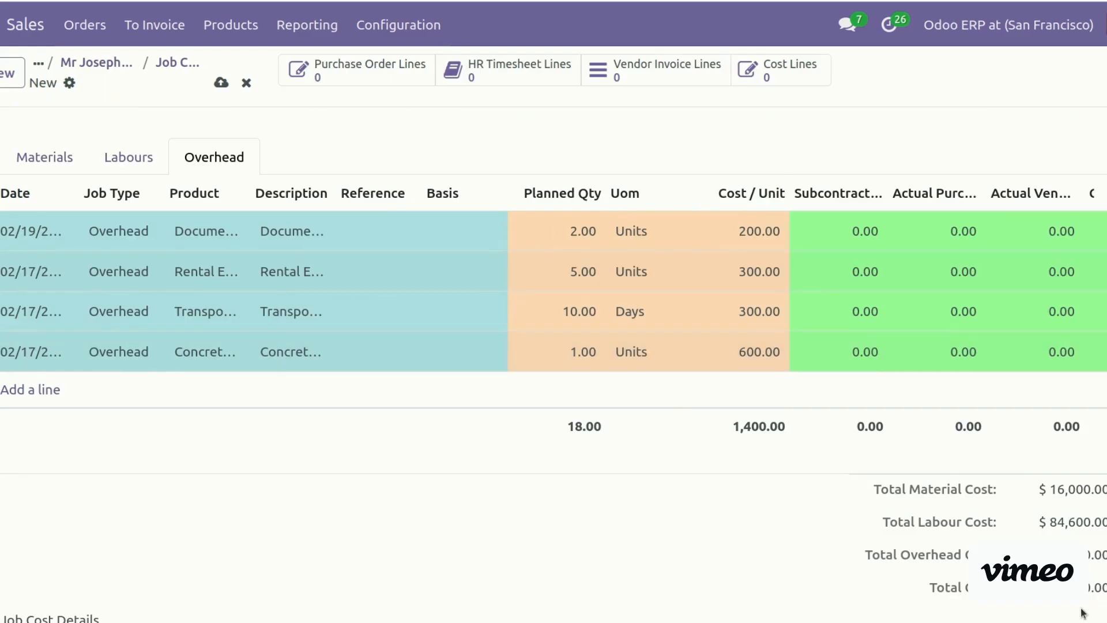
# Save the cost sheet as COST-SHEET/00003
pyautogui.click(221, 83)
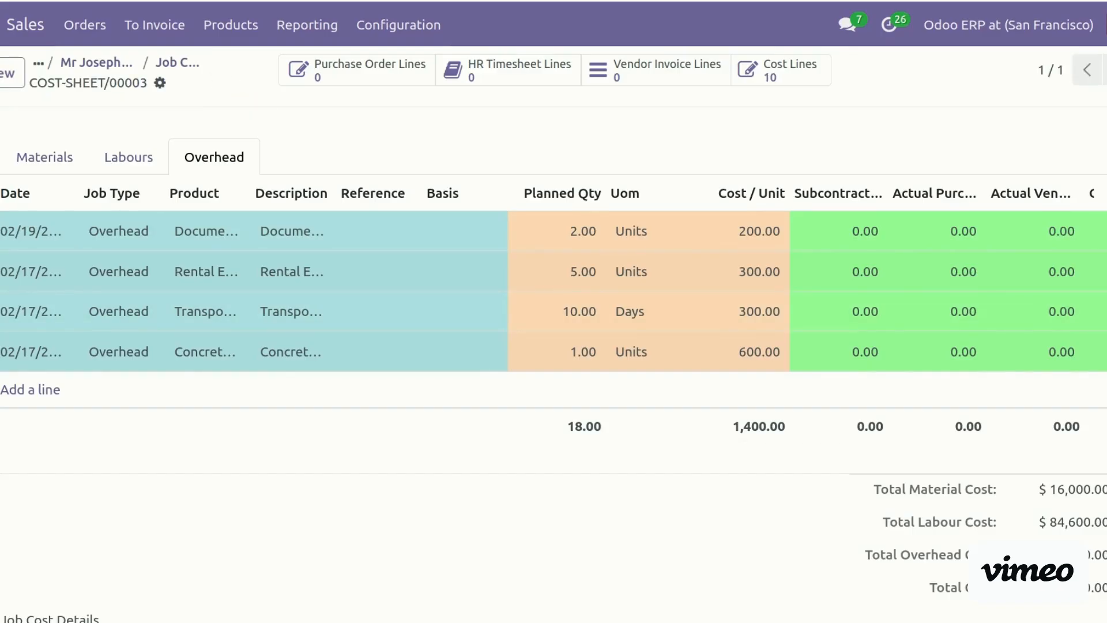
pyautogui.scroll(-1, 554, 365)
pyautogui.scroll(1, 553, 366)
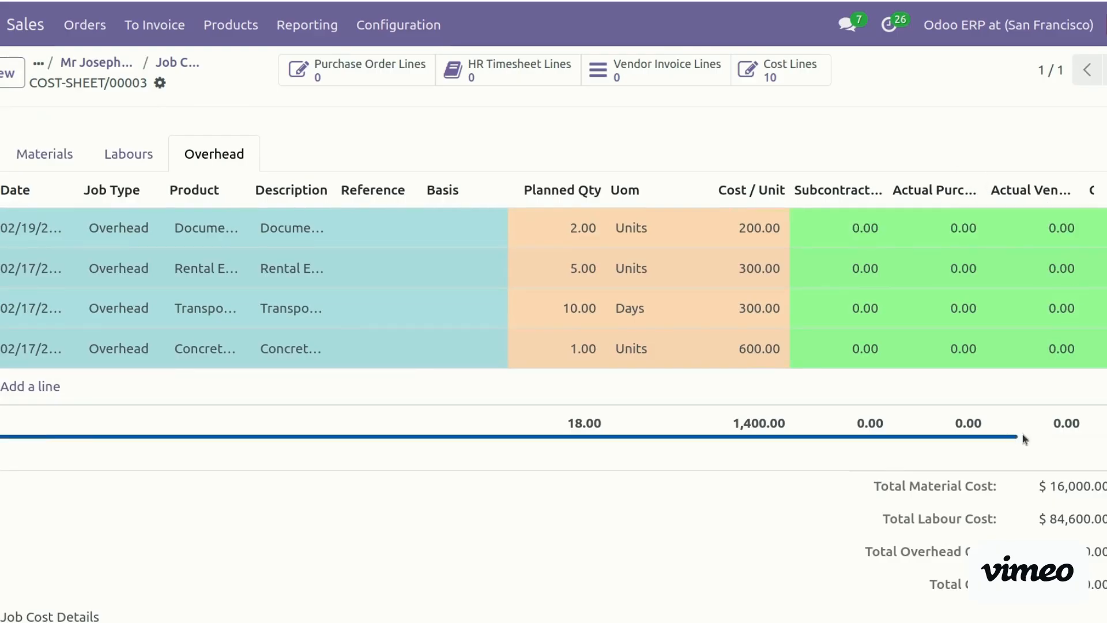
# Widen the Subcontractor Actual Qty column in the Overhead table so it reads in full
pyautogui.moveTo(1005, 436); pyautogui.dragTo(1096, 437)
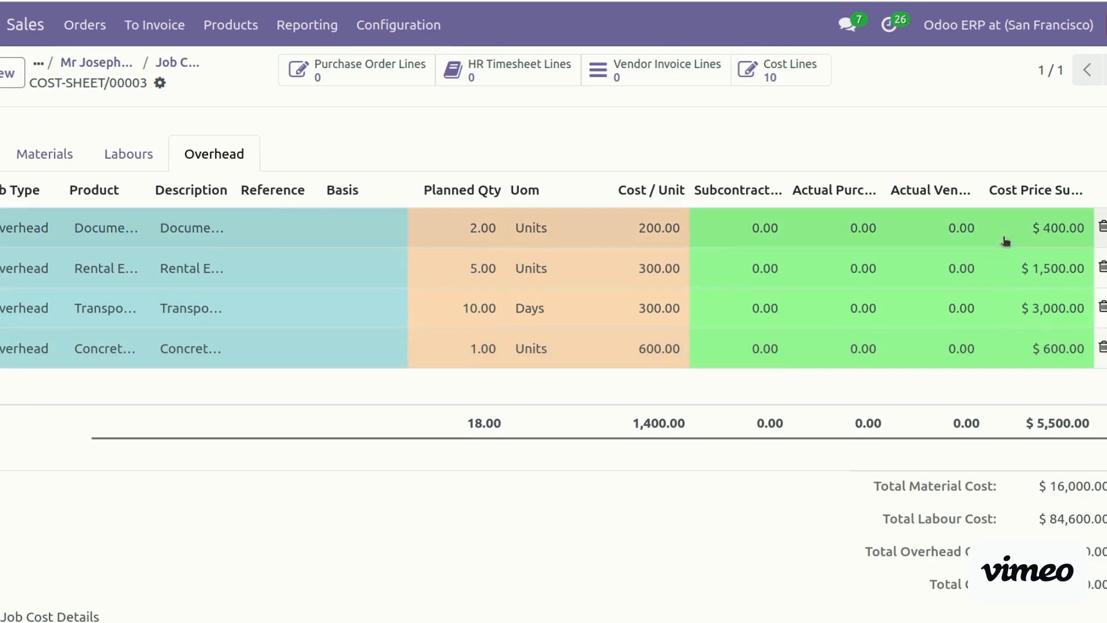
pyautogui.moveTo(782, 182); pyautogui.dragTo(887, 184)
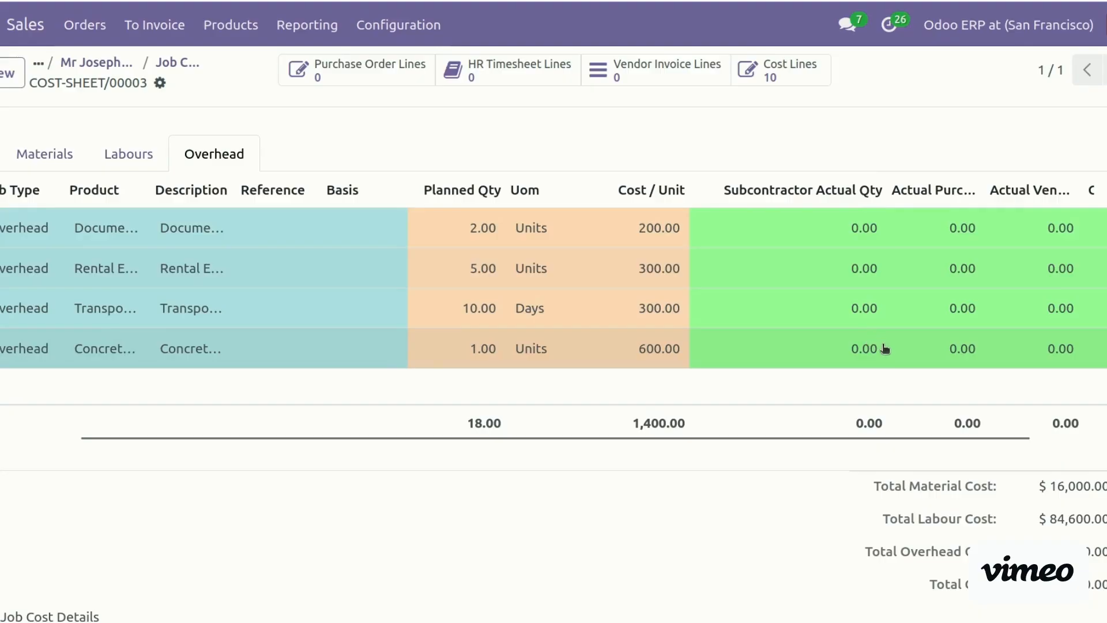
pyautogui.scroll(5, 553, 346)
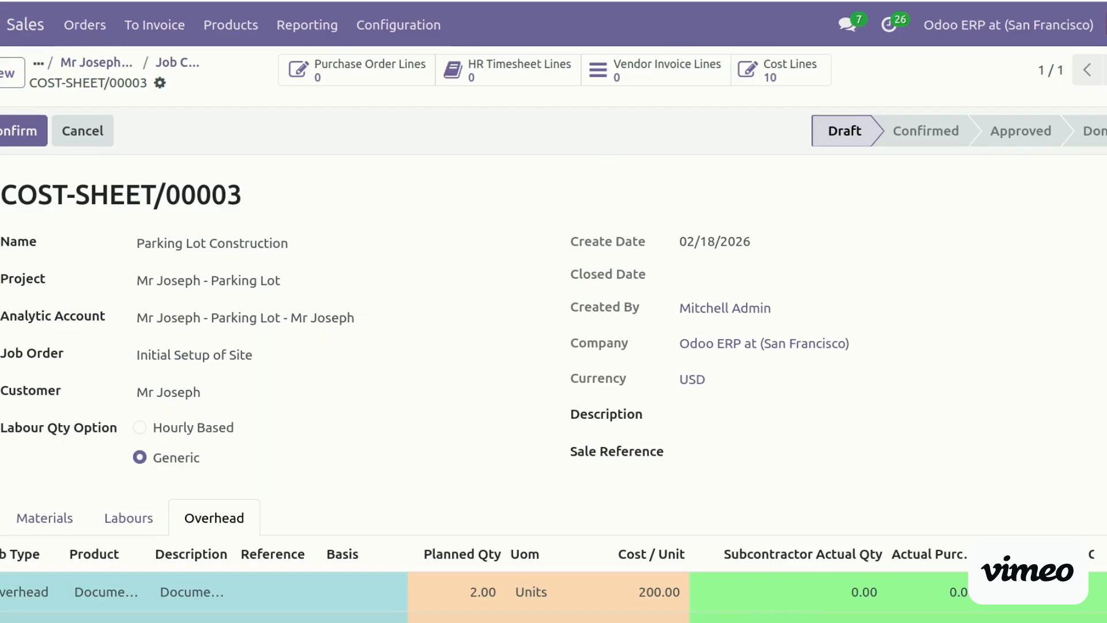
# Confirm and approve COST-SHEET/00003, then head to the Jobs app's Job Costs menu
pyautogui.click(12, 130)
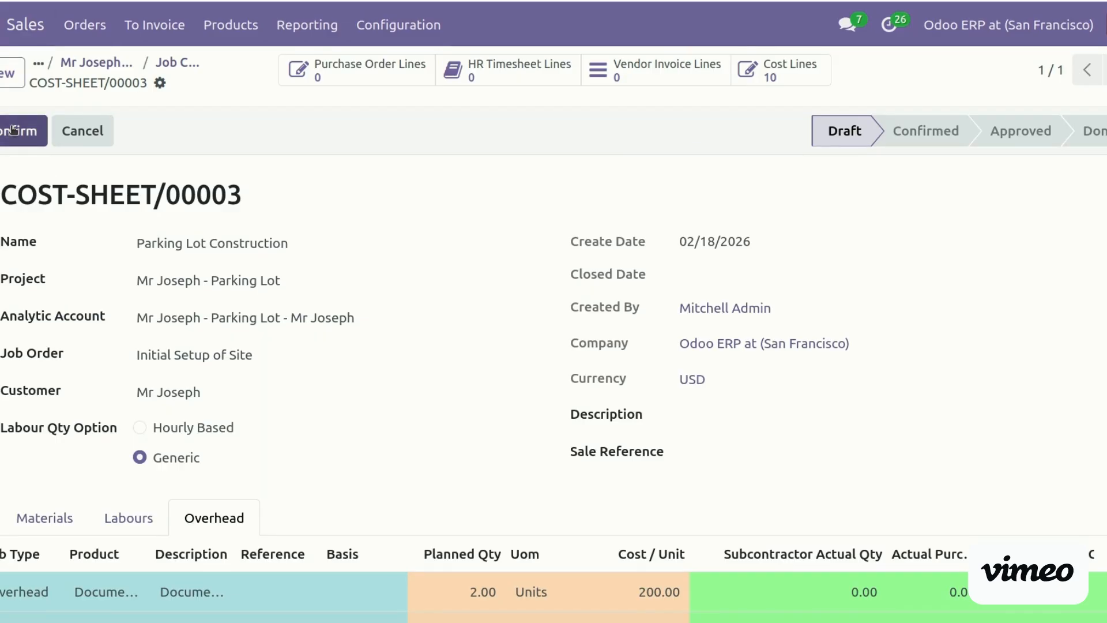
pyautogui.click(12, 130)
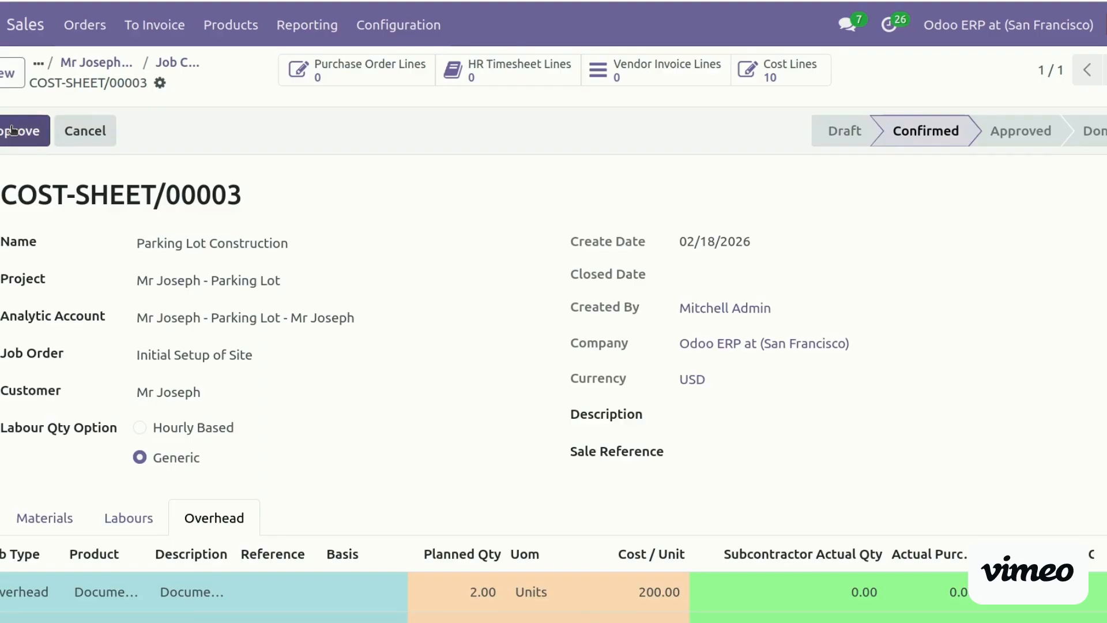
pyautogui.click(12, 131)
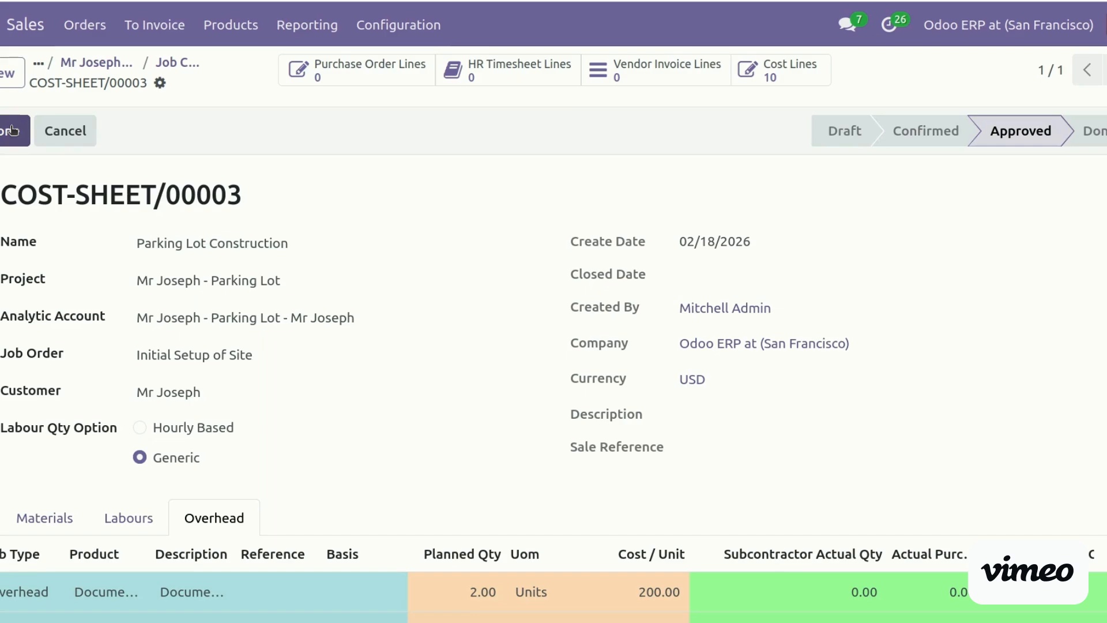
pyautogui.scroll(-6, 922, 235)
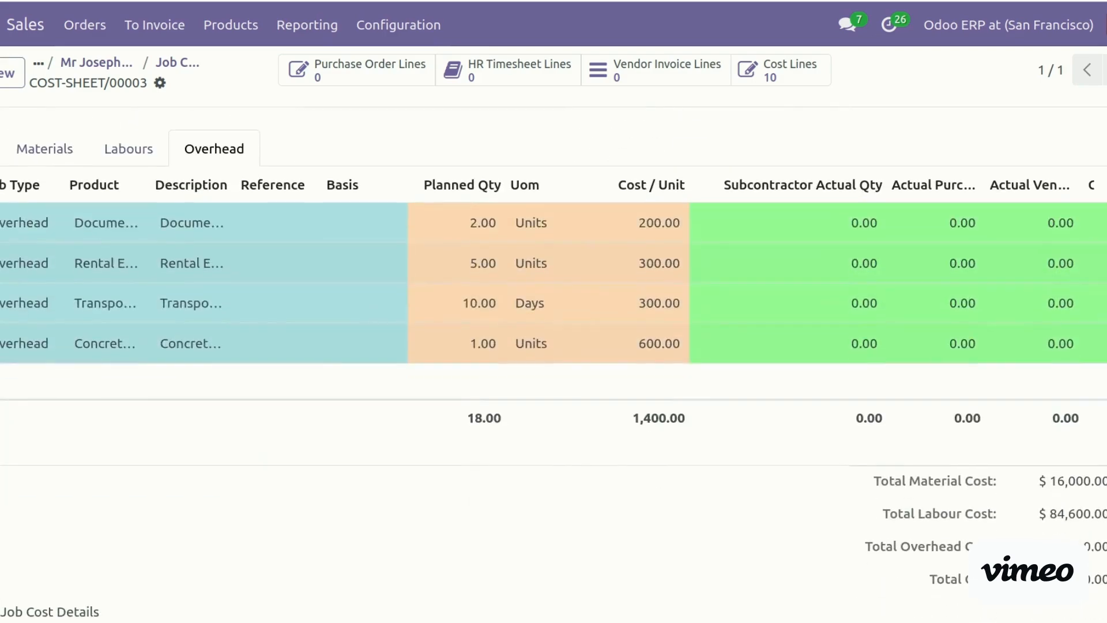
pyautogui.scroll(6, 553, 345)
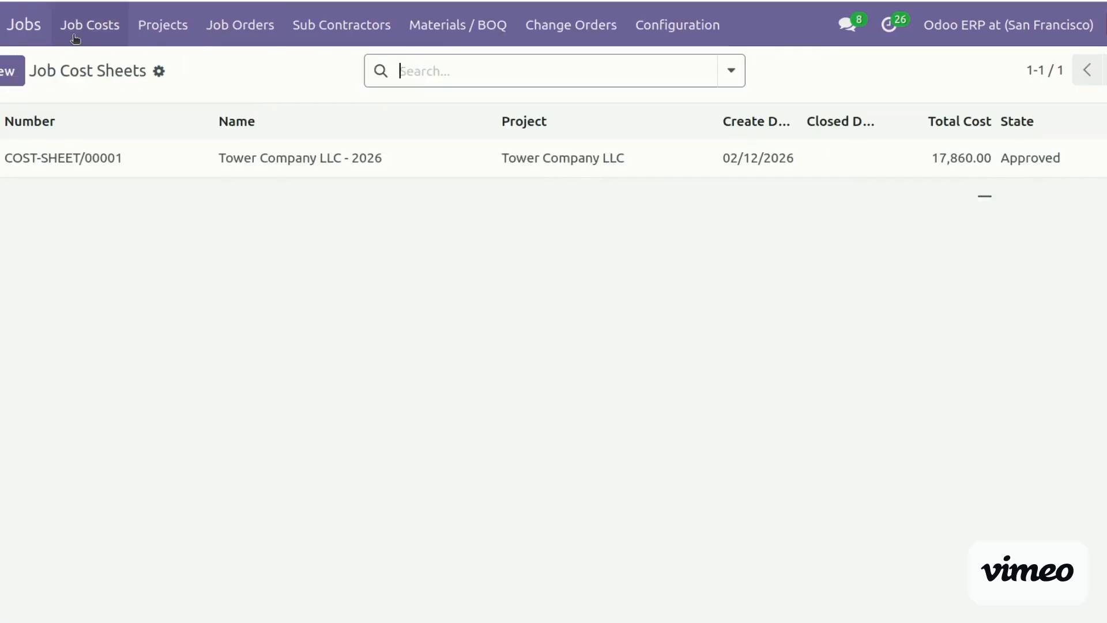
pyautogui.click(75, 38)
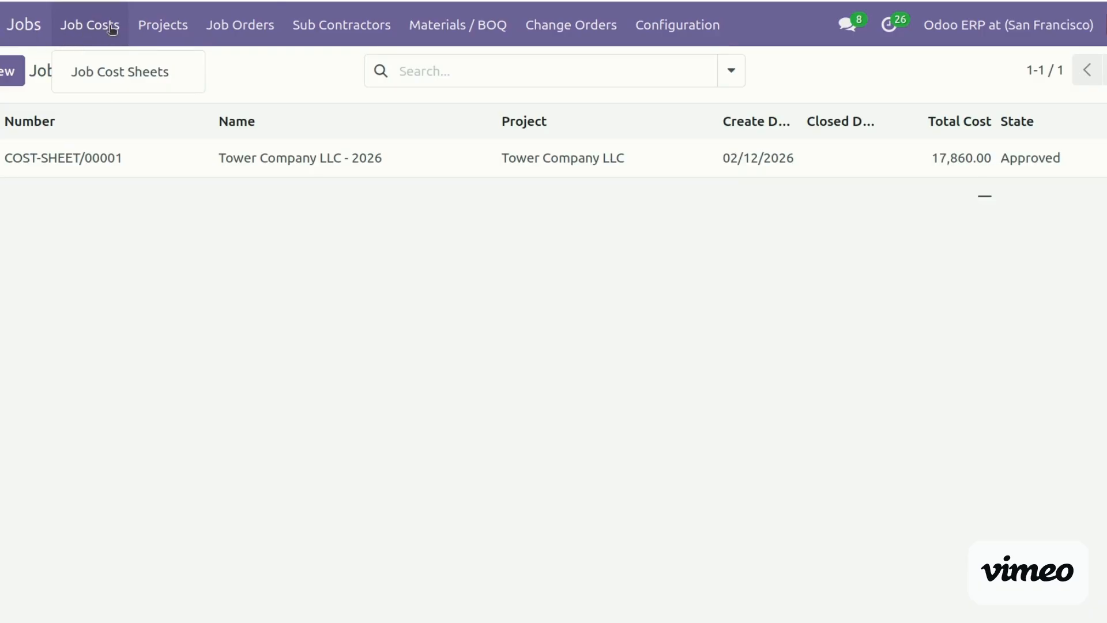
# Search the Job Orders board for 'initi' to list Initial Setup of Site and Initial Activities
pyautogui.click(119, 72)
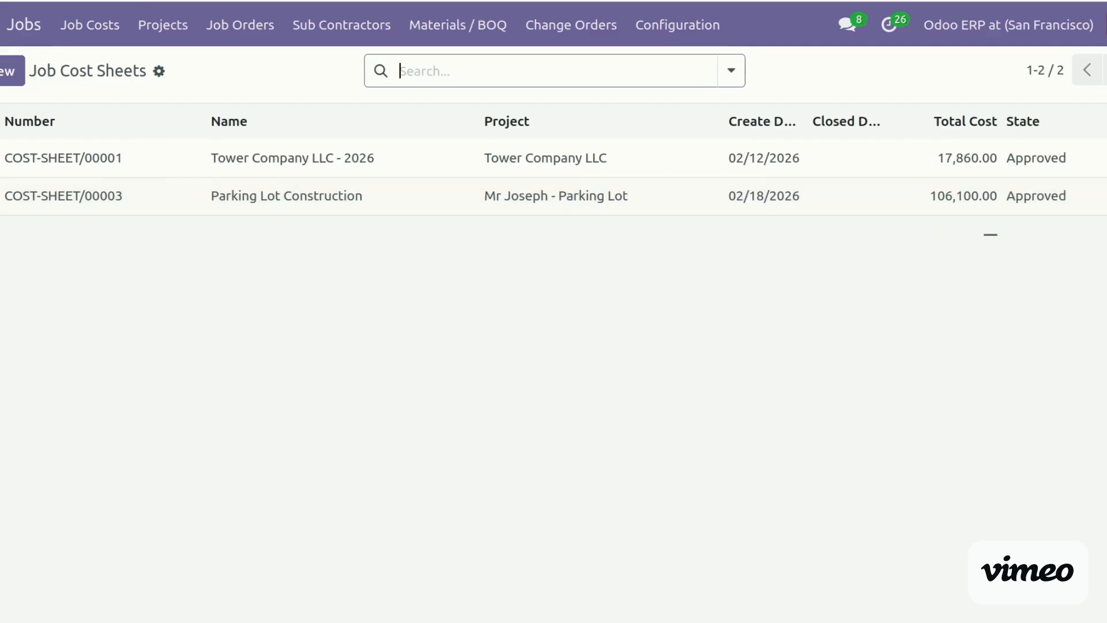
pyautogui.click(232, 40)
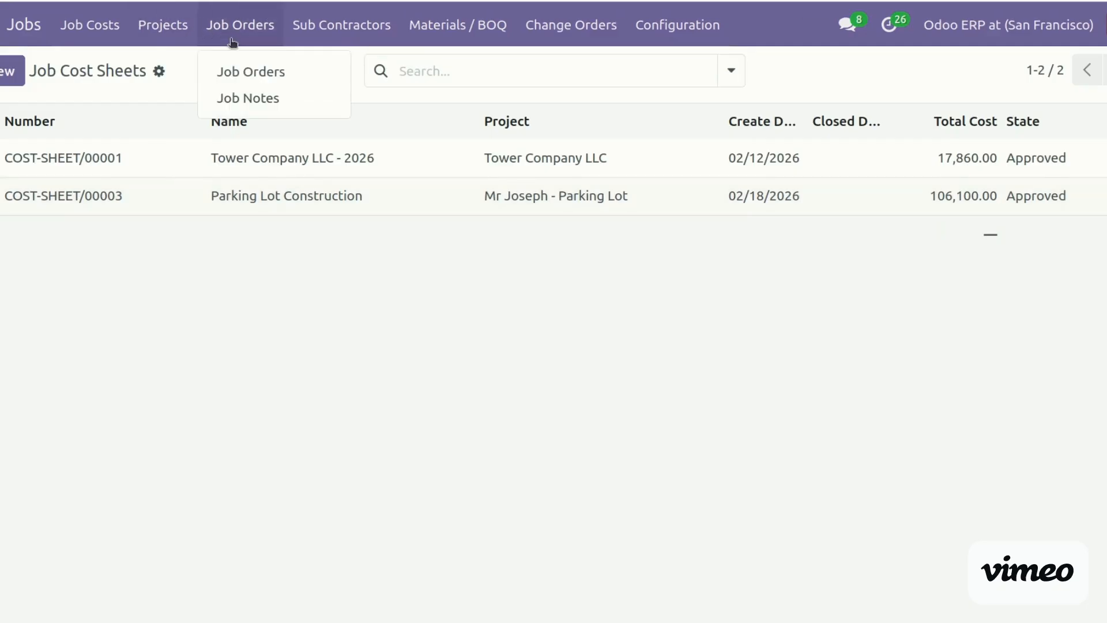
pyautogui.click(251, 71)
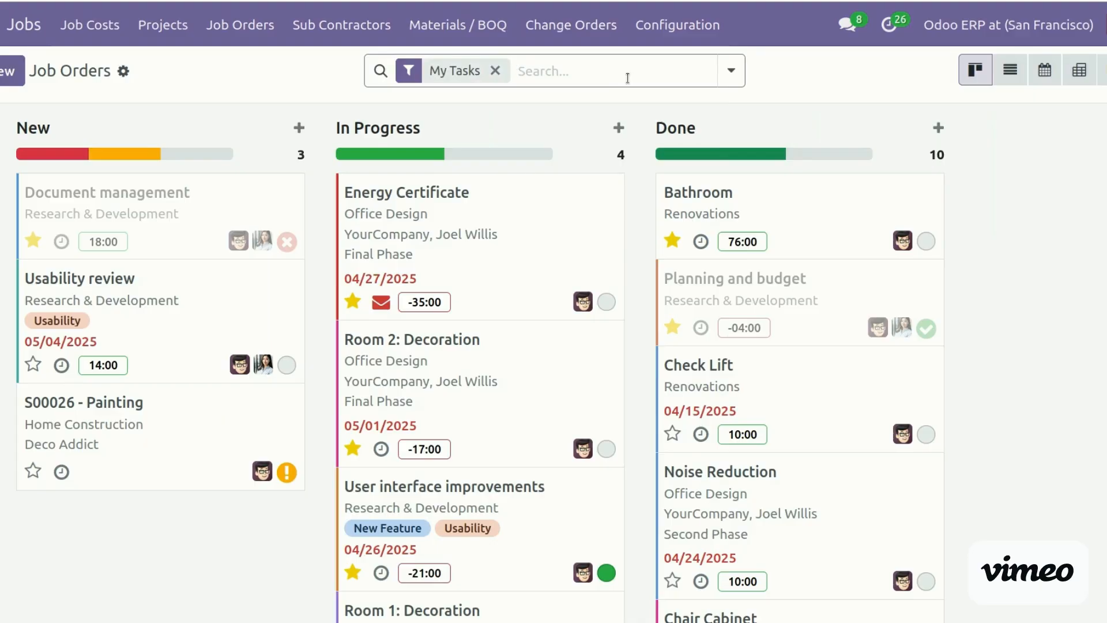
pyautogui.write('initi')
pyautogui.press('Return')
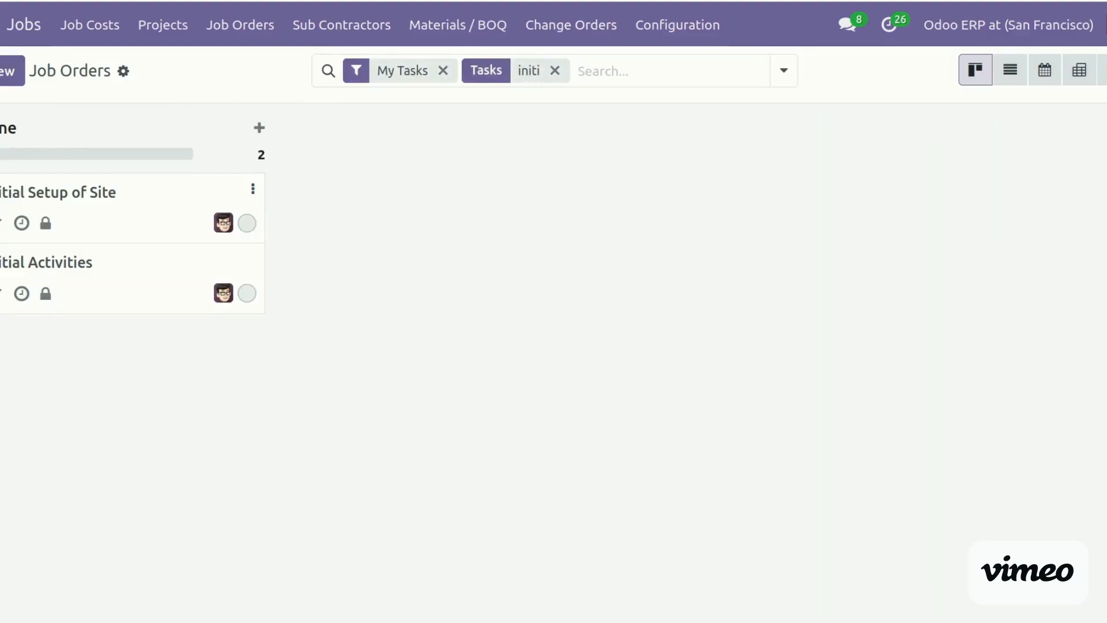
# Open the Initial Setup of Site job order and link it to the Parking Lot project
pyautogui.click(33, 192)
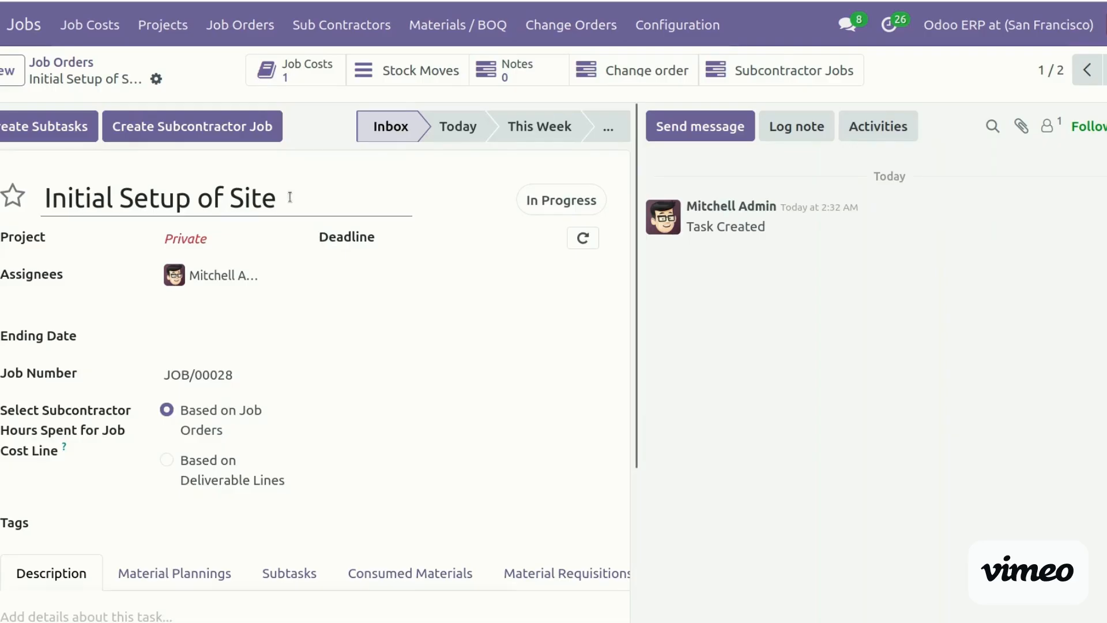
pyautogui.click(215, 241)
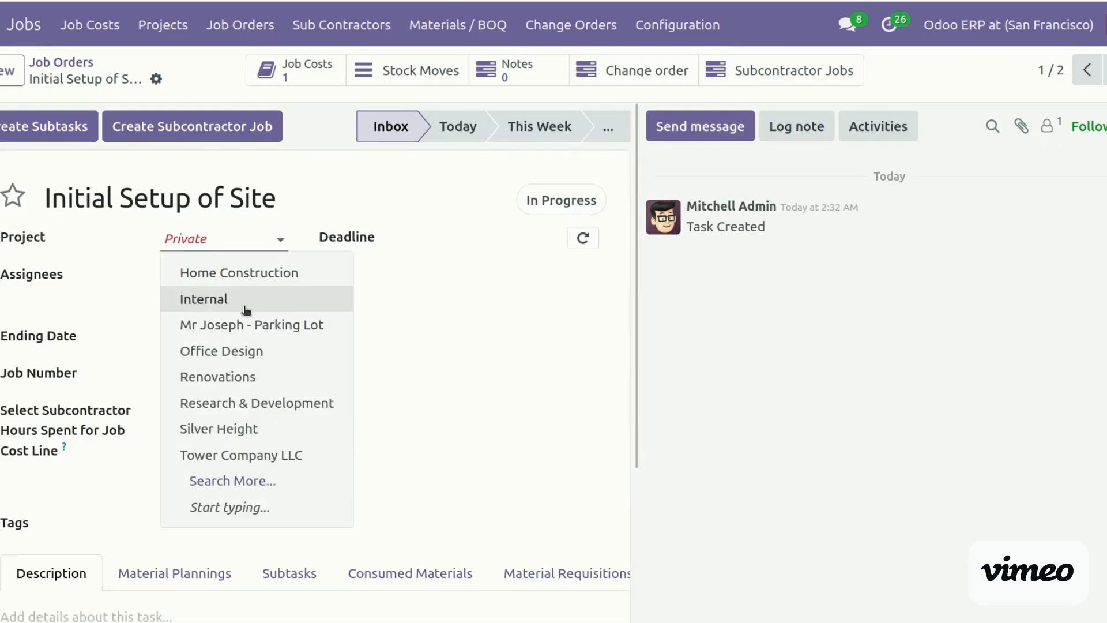
pyautogui.click(256, 328)
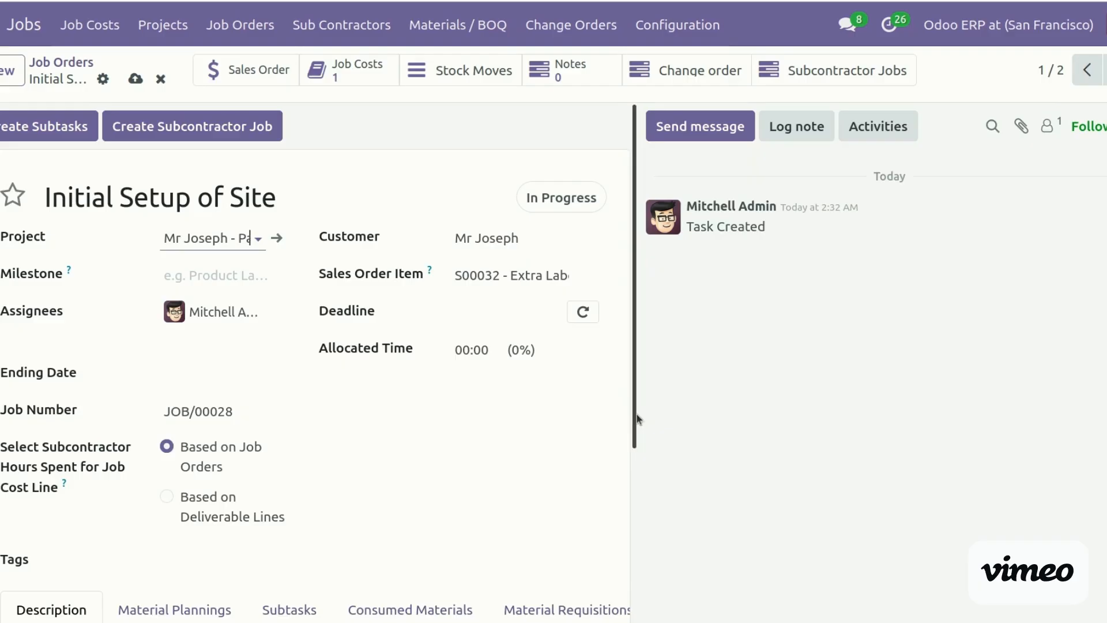
pyautogui.moveTo(636, 414); pyautogui.dragTo(650, 551)
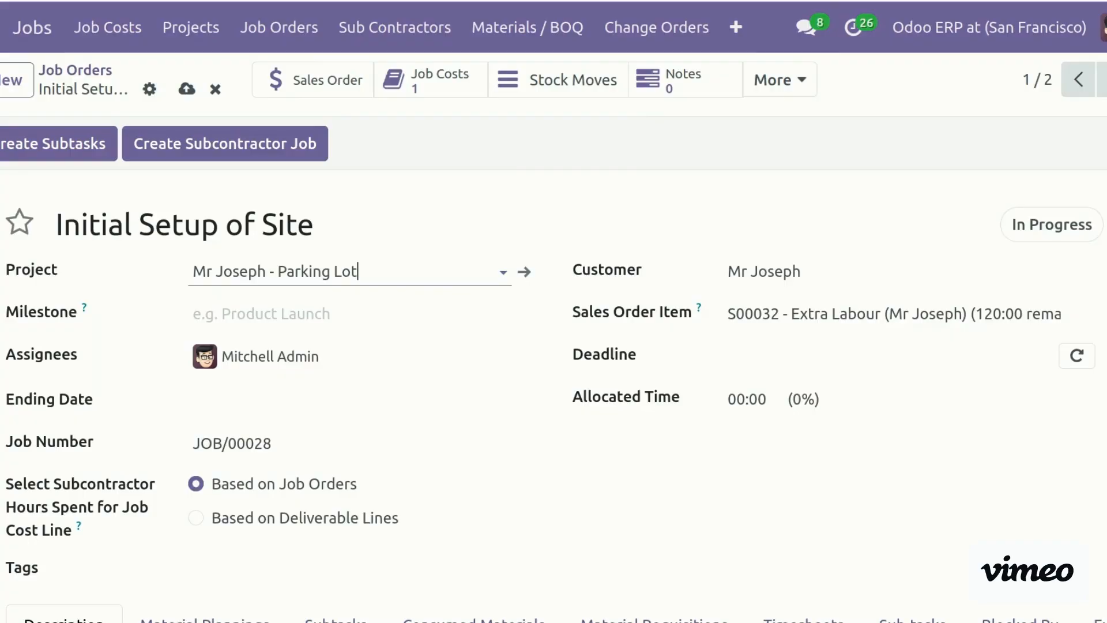
# Browse its Material Plannings, Subtasks, Consumed Materials and Material Requisitions tabs
pyautogui.scroll(-5, 553, 369)
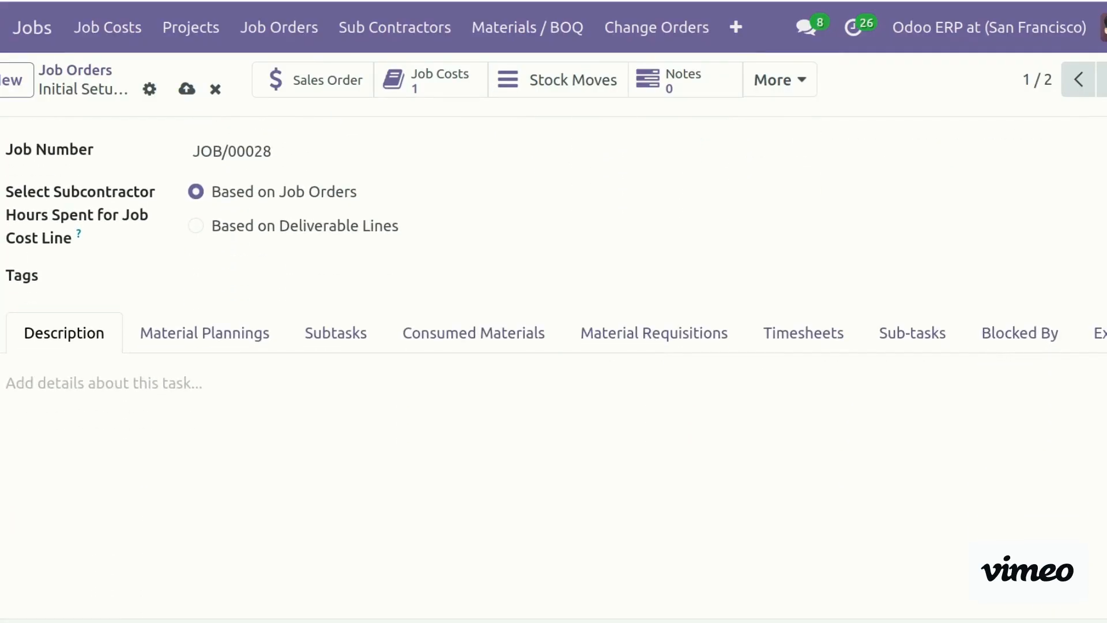
pyautogui.click(215, 333)
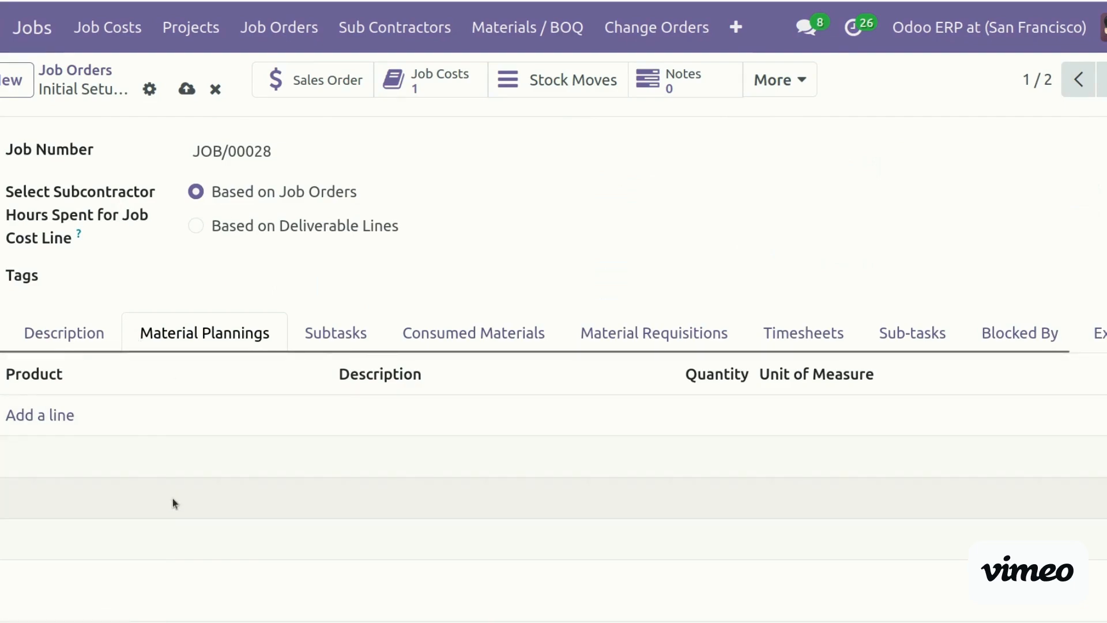
pyautogui.click(357, 337)
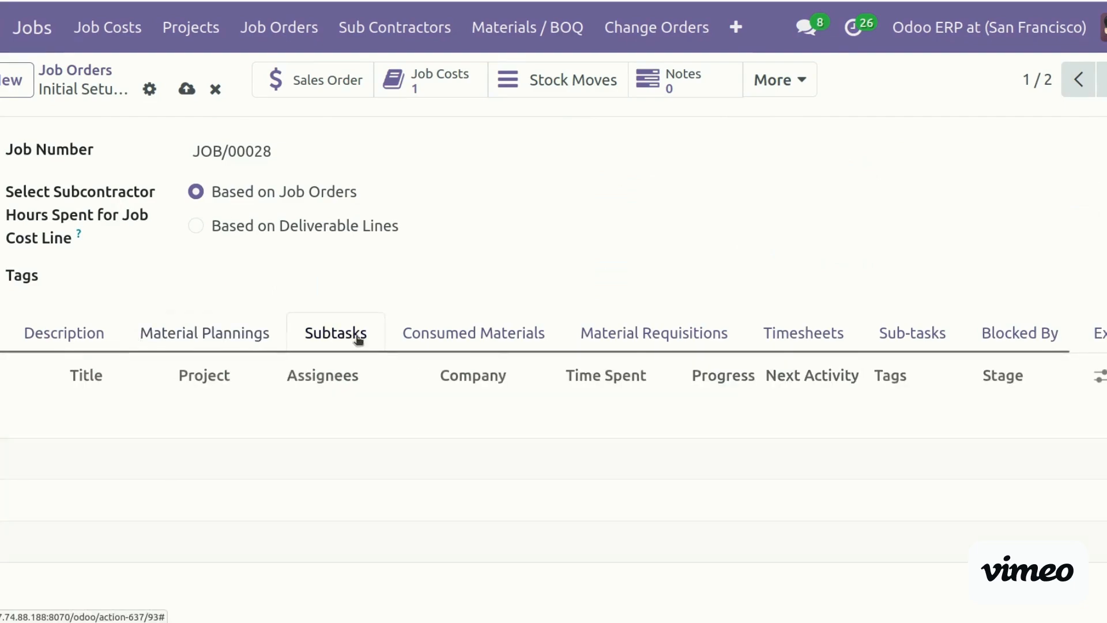
pyautogui.click(519, 334)
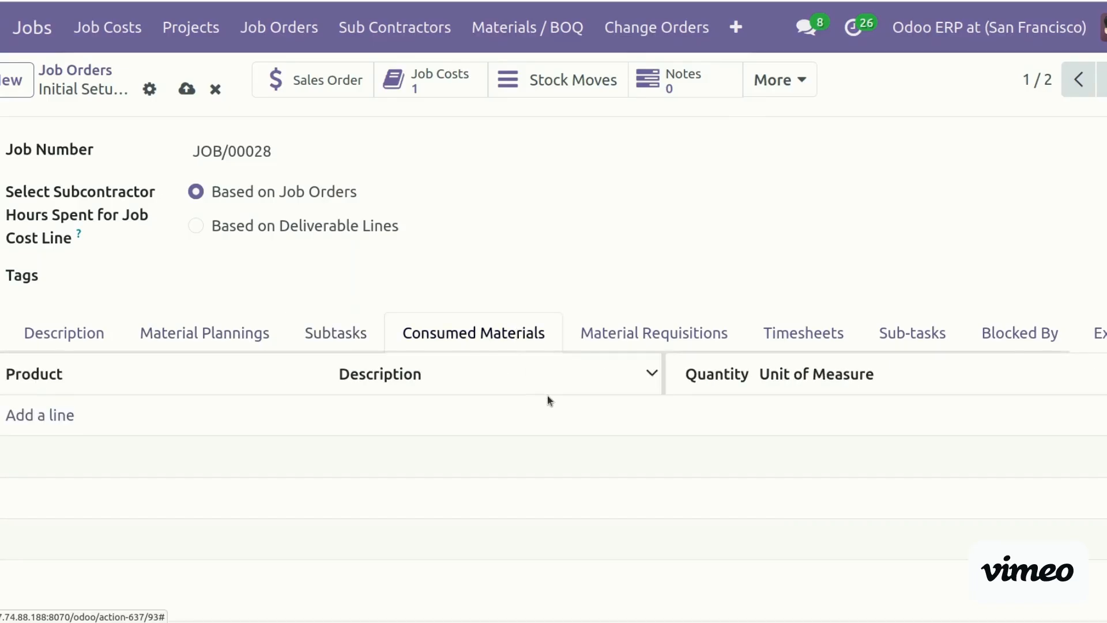
pyautogui.click(665, 336)
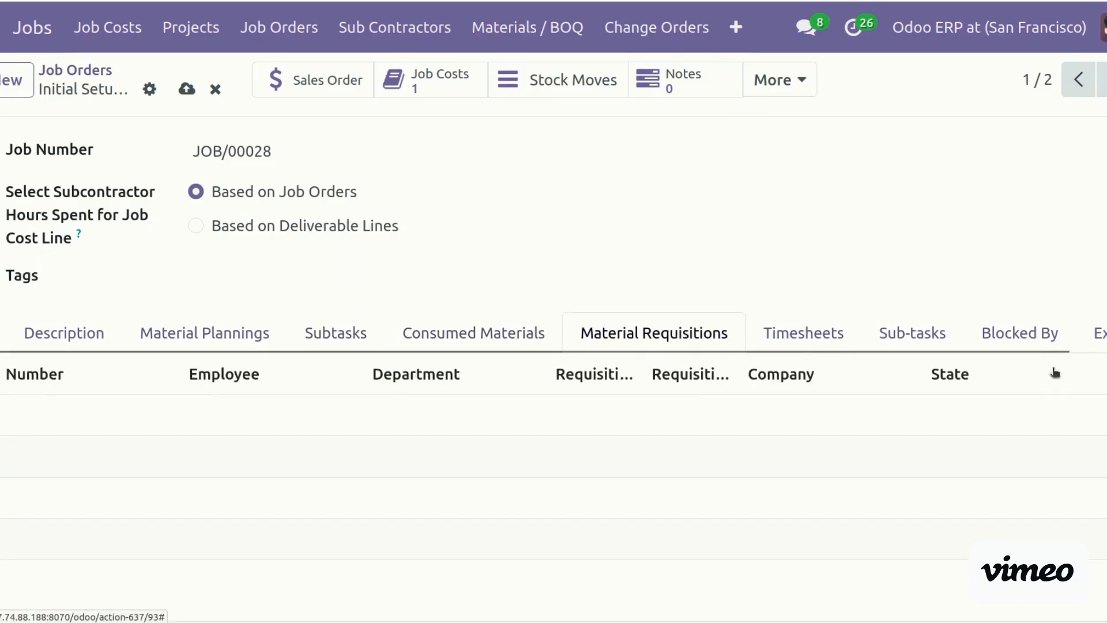
pyautogui.scroll(5, 553, 346)
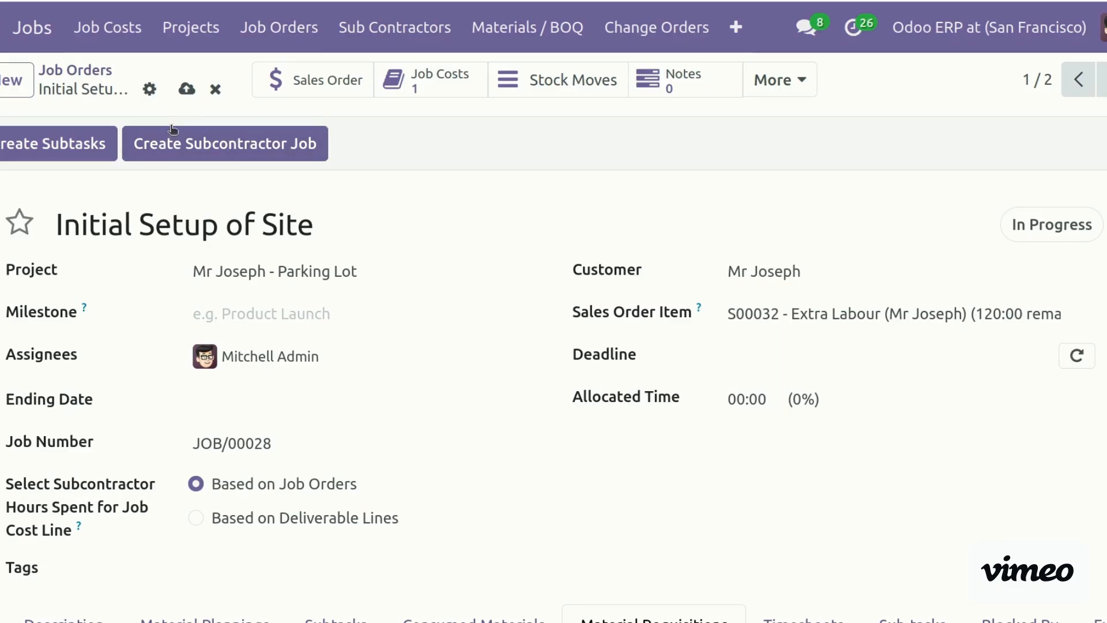
# Start a subcontractor job titled 'Concrete Work' with the admin user responsible
pyautogui.click(267, 149)
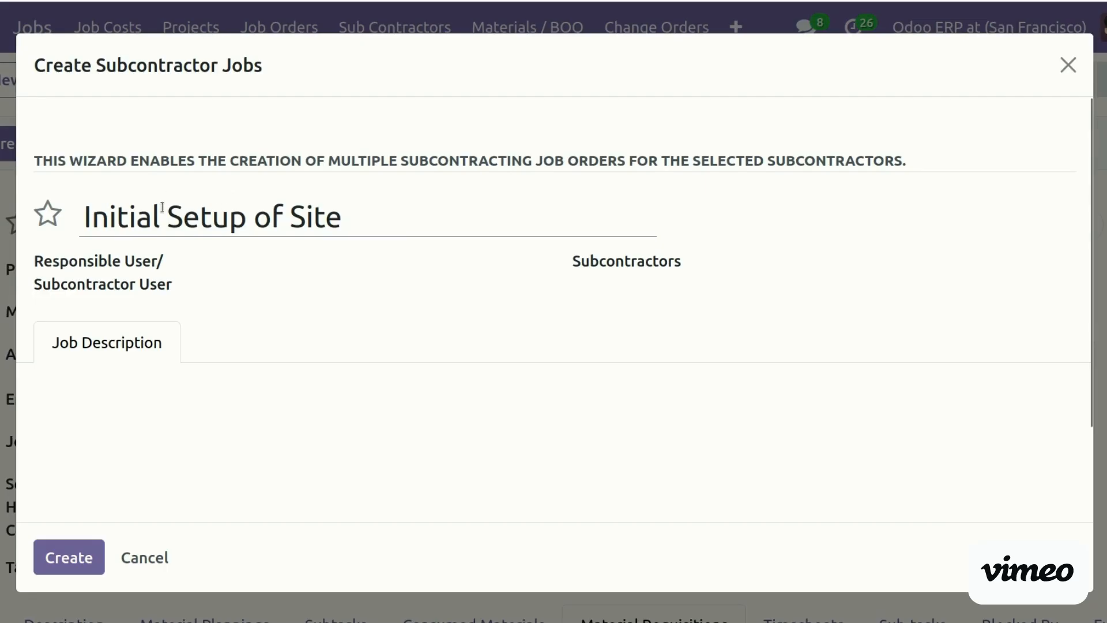
pyautogui.tripleClick(352, 217)
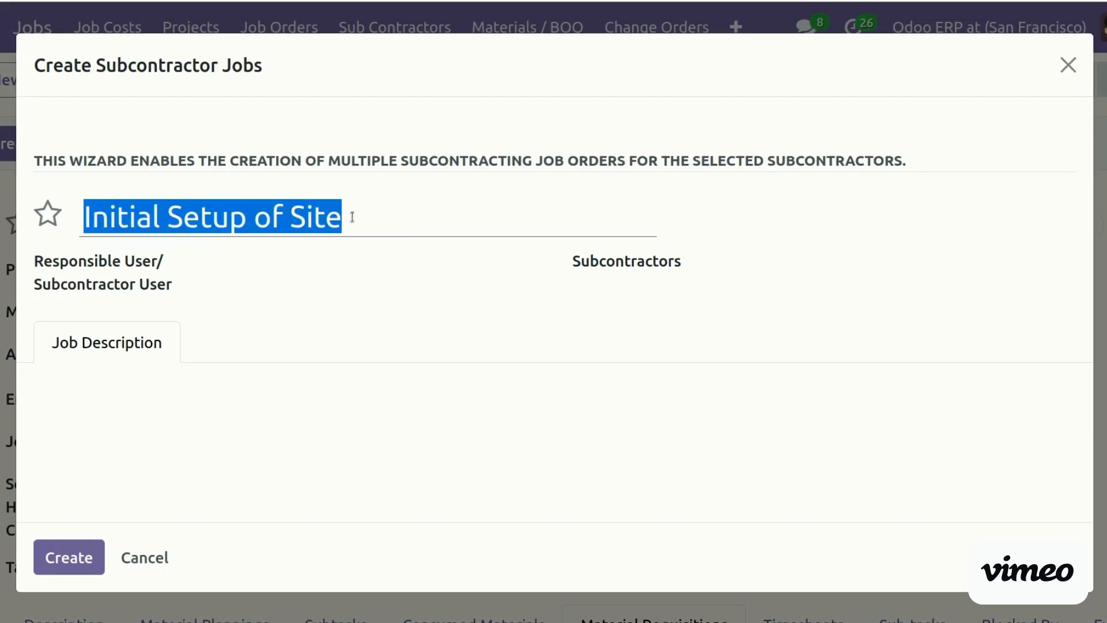
pyautogui.write('C')
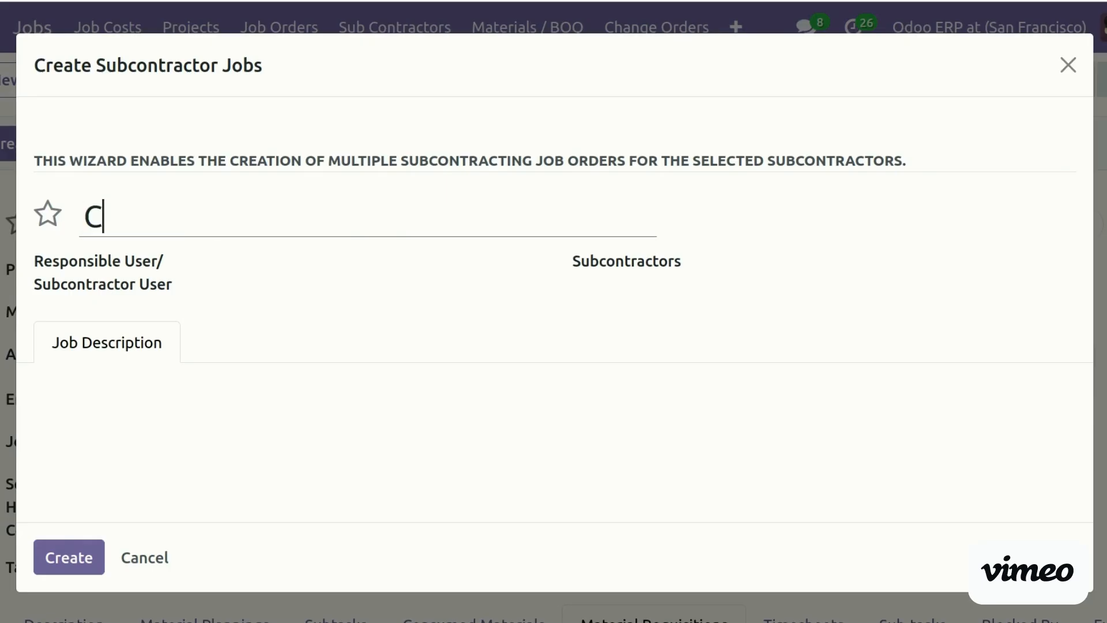
pyautogui.write('oncrete ')
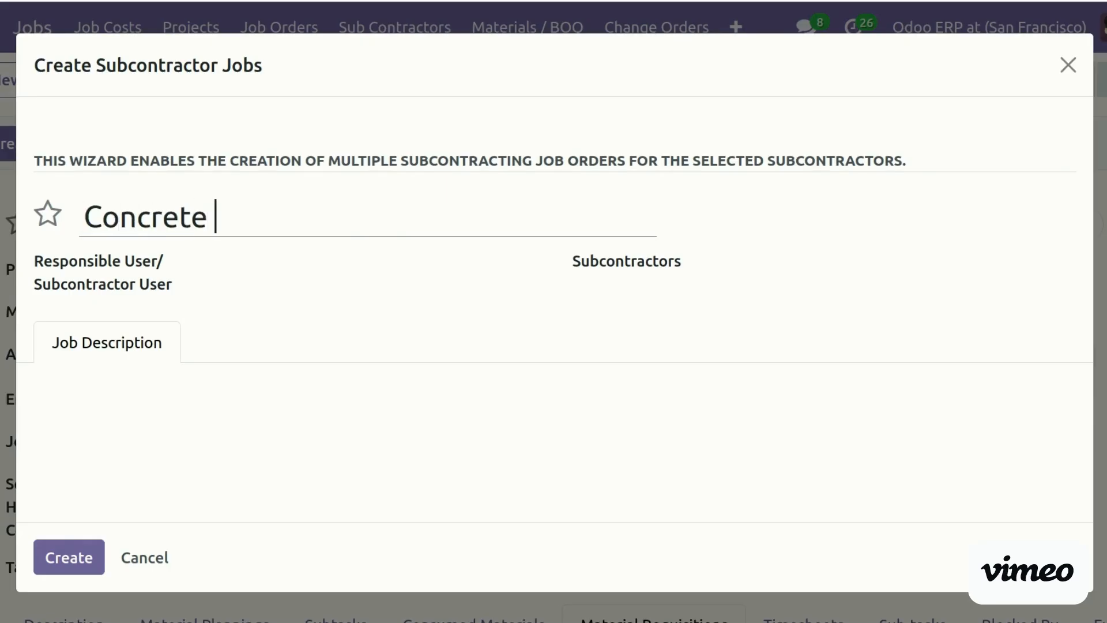
pyautogui.write('Work')
pyautogui.click(256, 274)
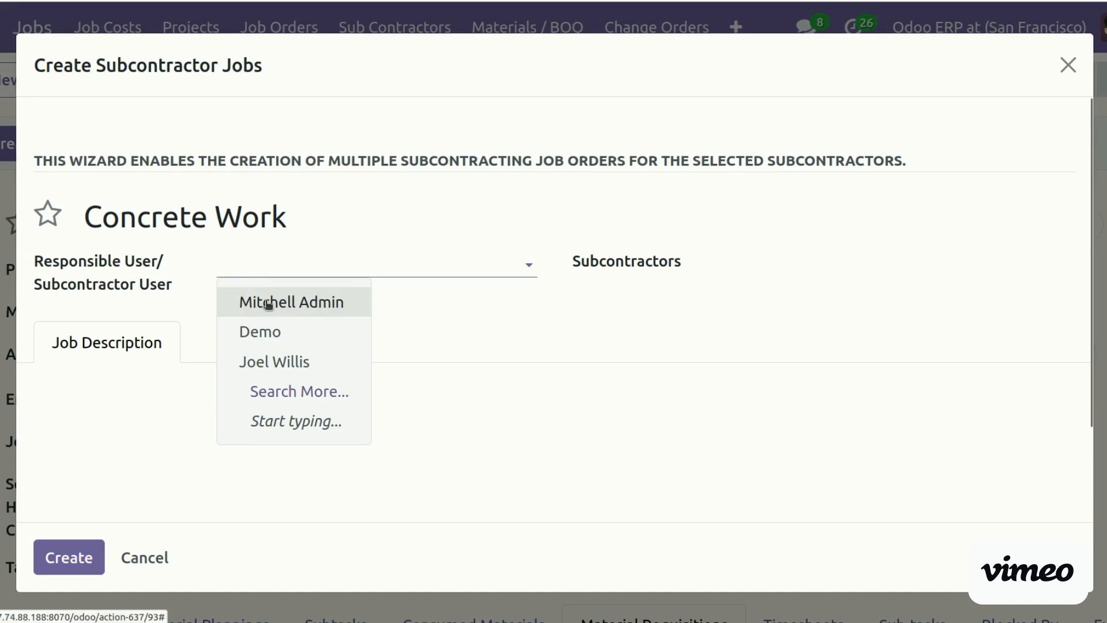
pyautogui.click(267, 303)
# Add three subcontractors to the job, the last being Azure Interior
pyautogui.click(719, 264)
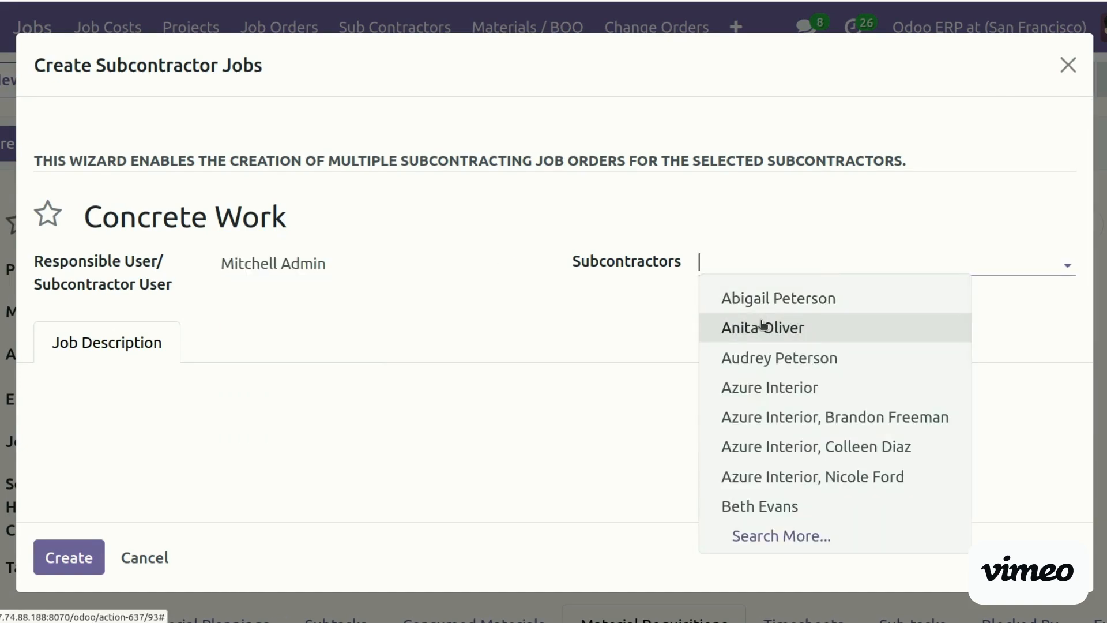
pyautogui.write('bet')
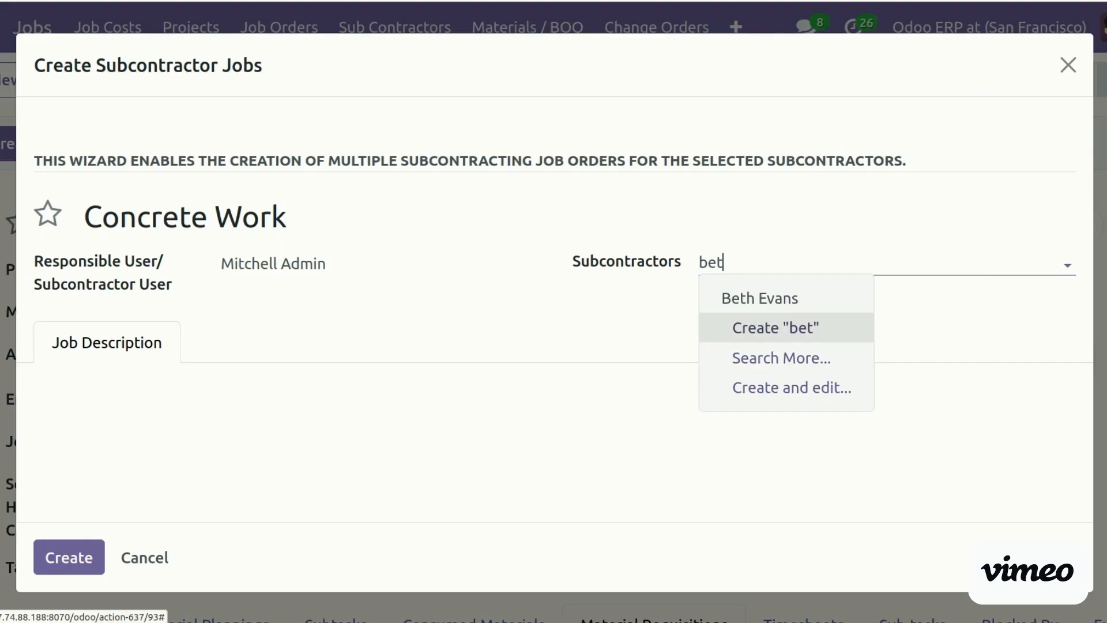
pyautogui.click(803, 304)
pyautogui.write('joel')
pyautogui.click(857, 305)
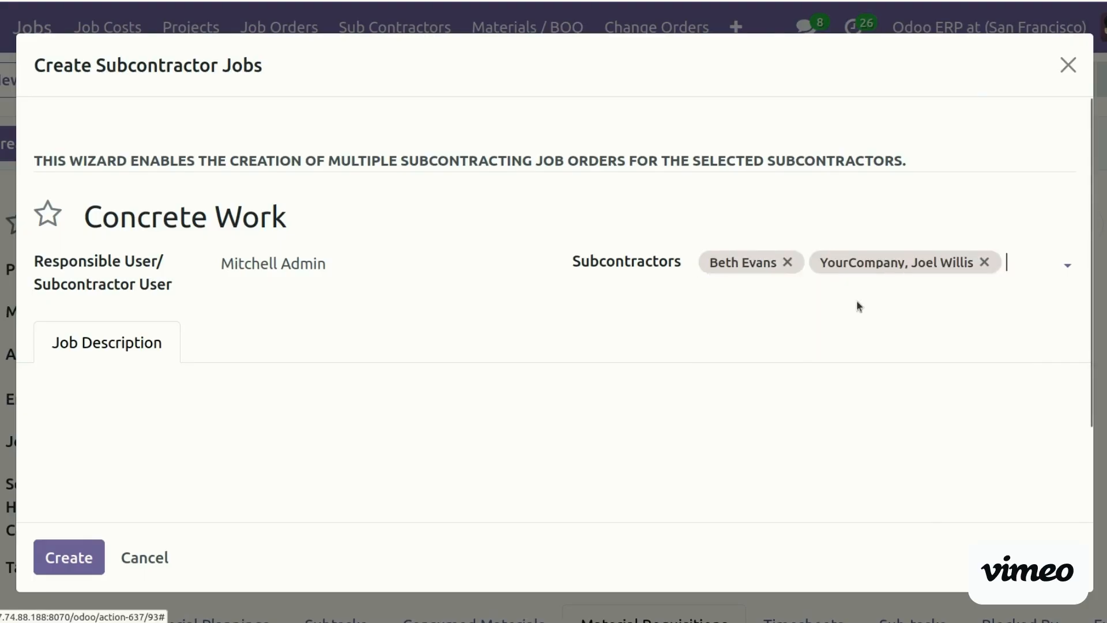
pyautogui.write('v')
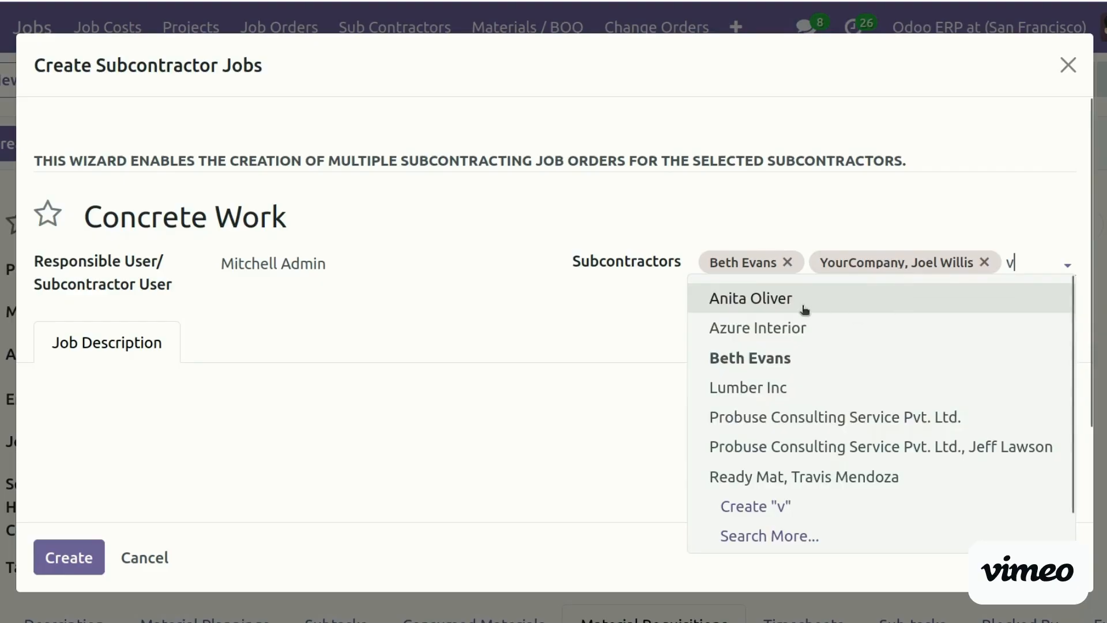
pyautogui.click(795, 330)
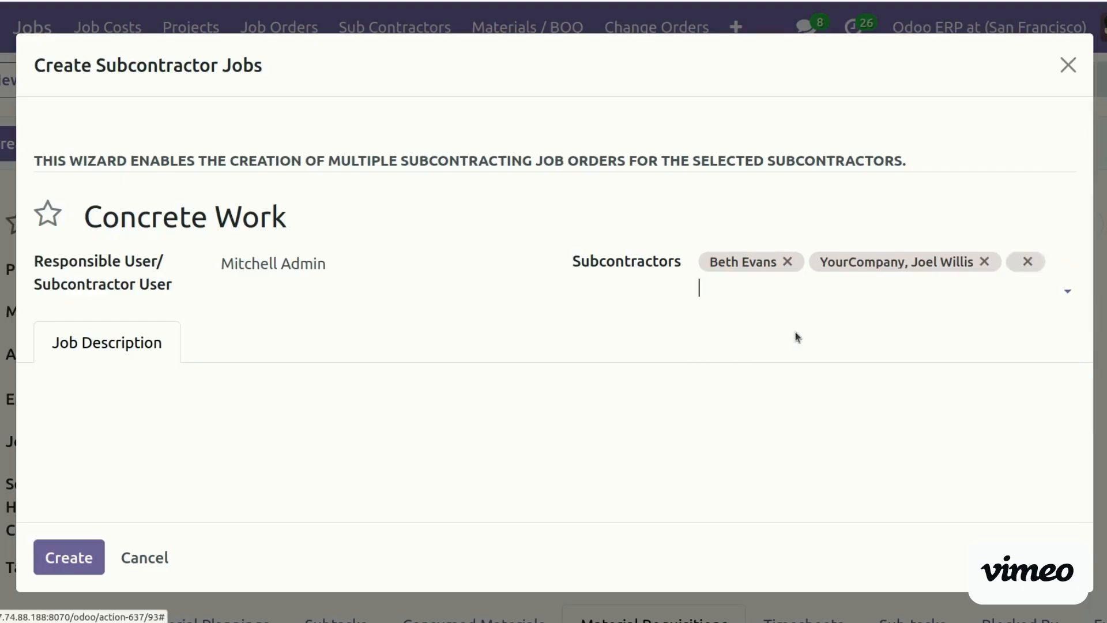
# Enter the job description 'Concrete work and size of 1200 SQ m'
pyautogui.click(95, 415)
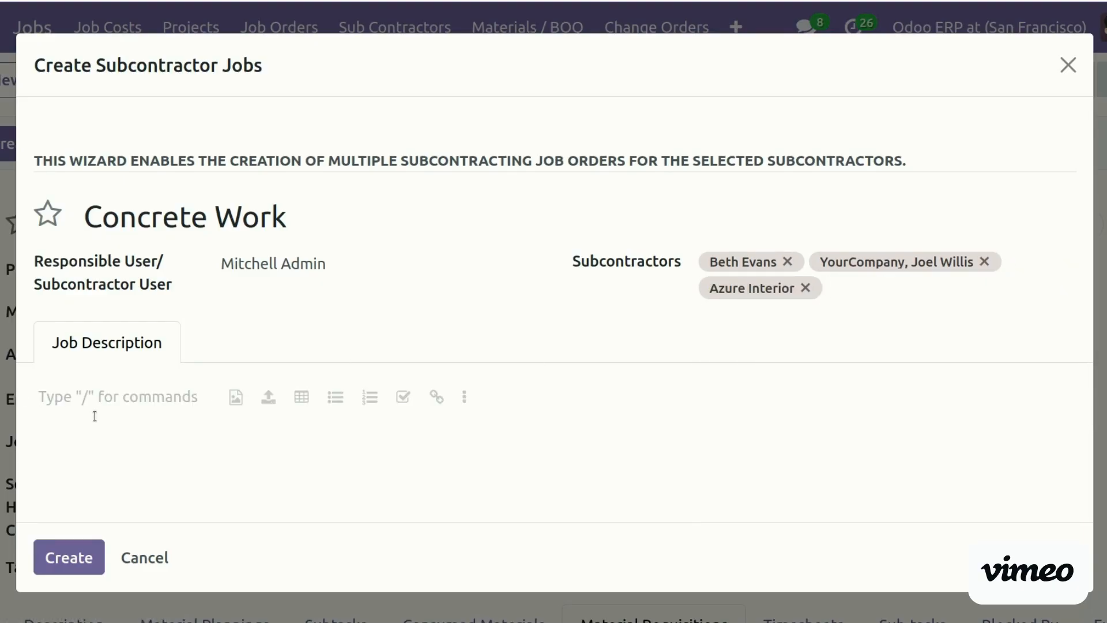
pyautogui.write('Con')
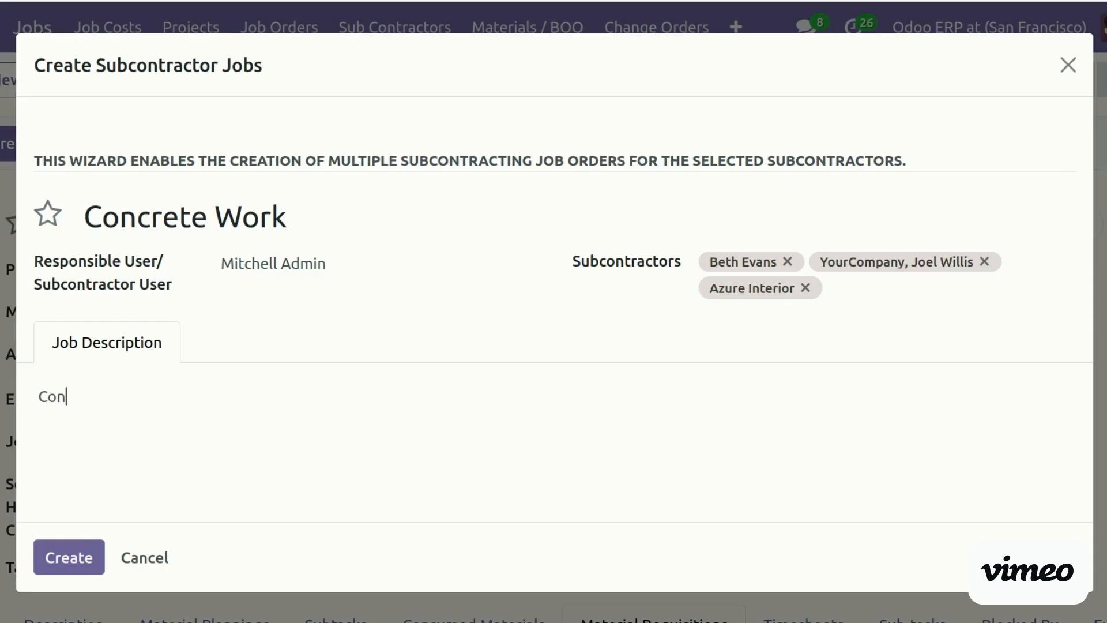
pyautogui.write('crete work and size of 1200 ')
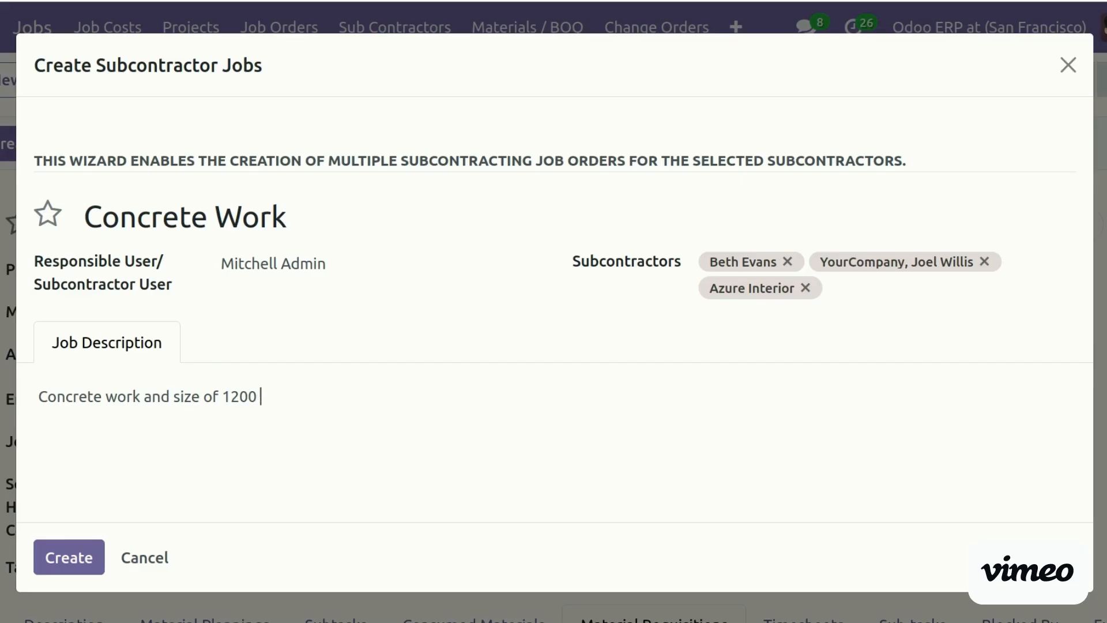
pyautogui.write('m')
pyautogui.press('BackSpace')
pyautogui.press('BackSpace')
pyautogui.write('SQ m')
pyautogui.press('Return')
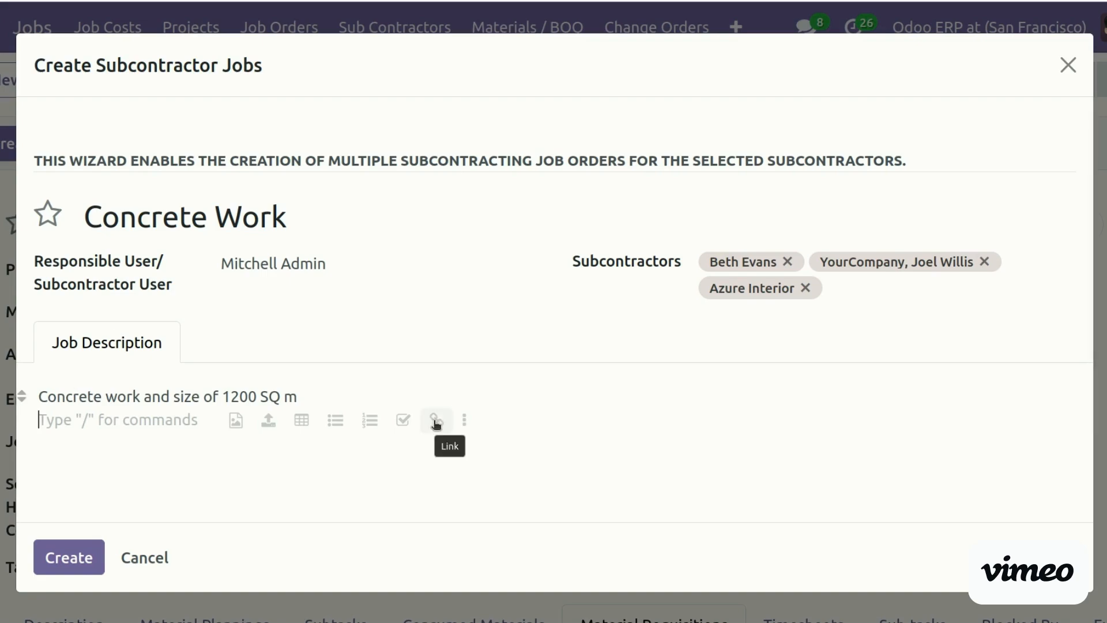
pyautogui.click(268, 424)
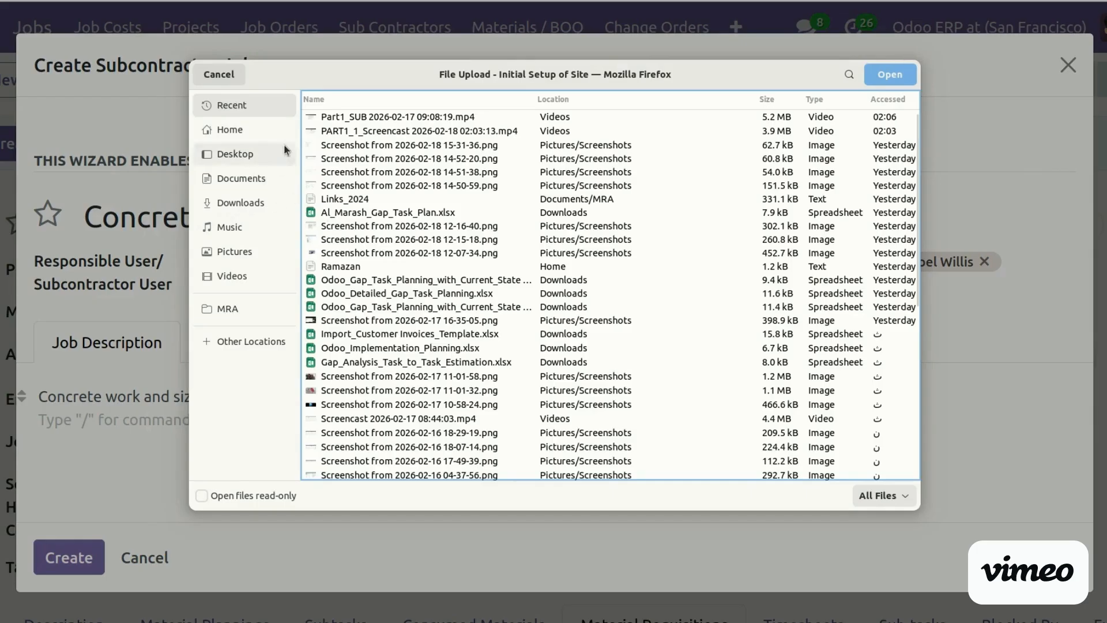
pyautogui.doubleClick(369, 148)
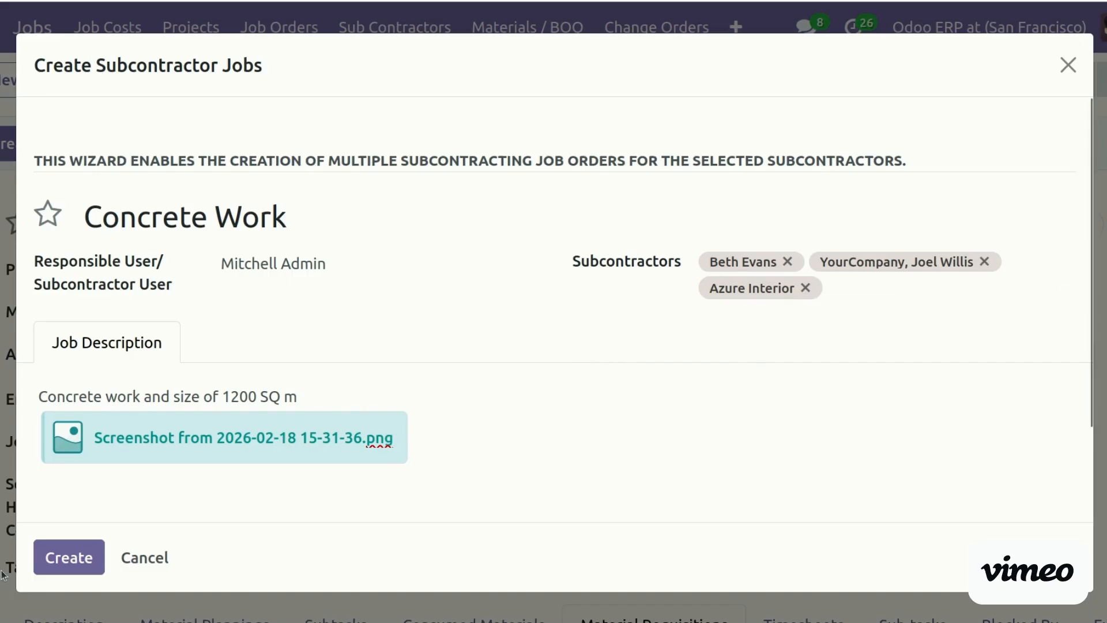
pyautogui.click(67, 557)
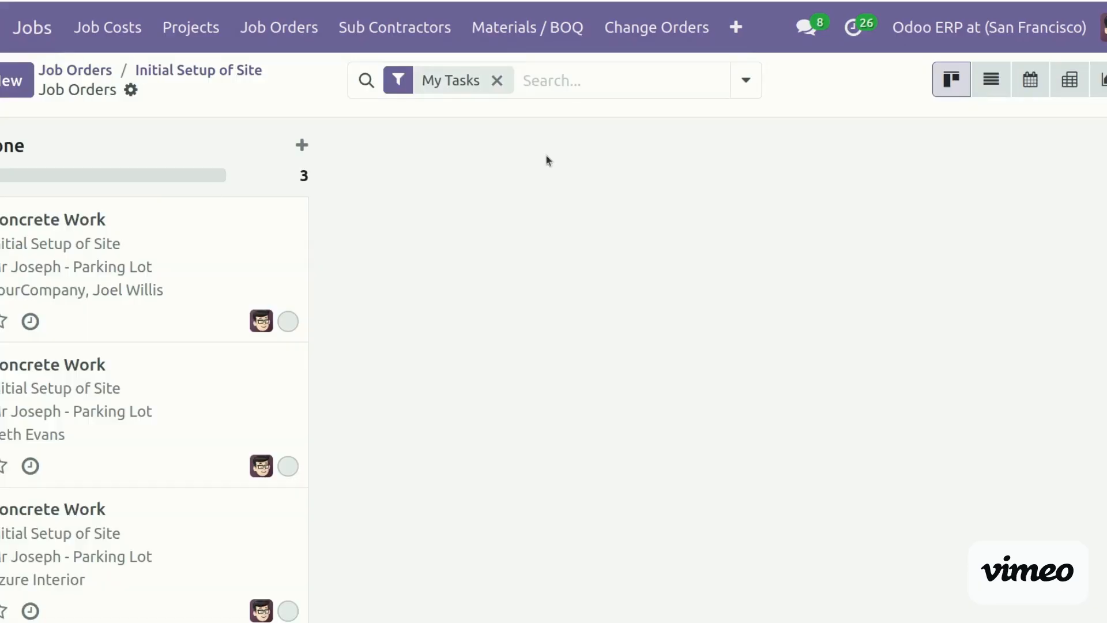
# Open the first Concrete Work job order and scroll through its 1200 SQ m description and notification email
pyautogui.scroll(-1, 154, 404)
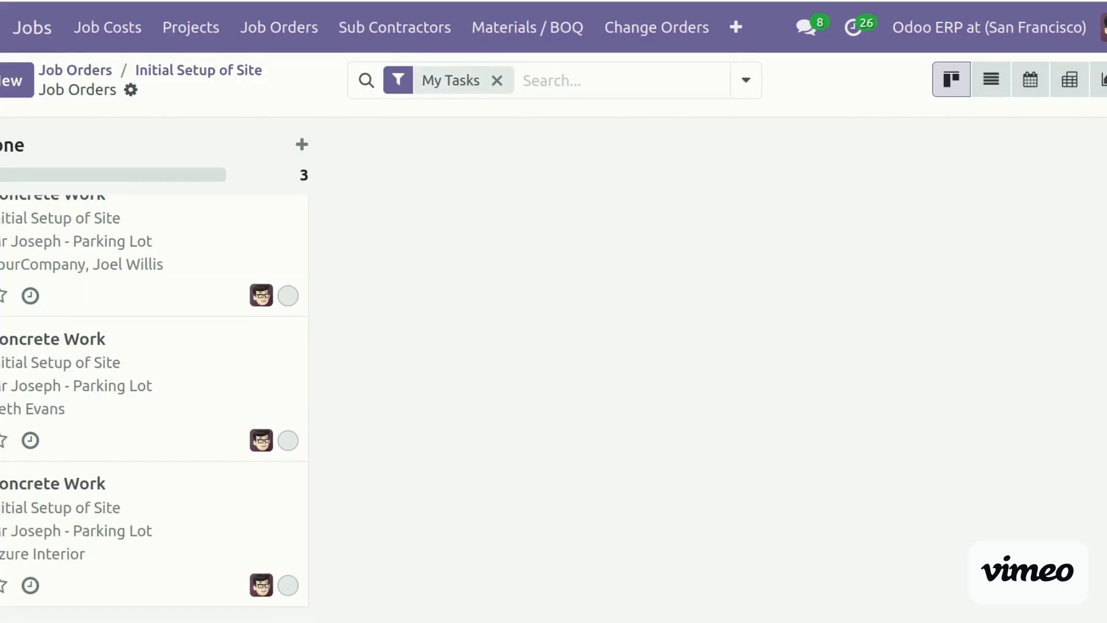
pyautogui.scroll(1, 154, 380)
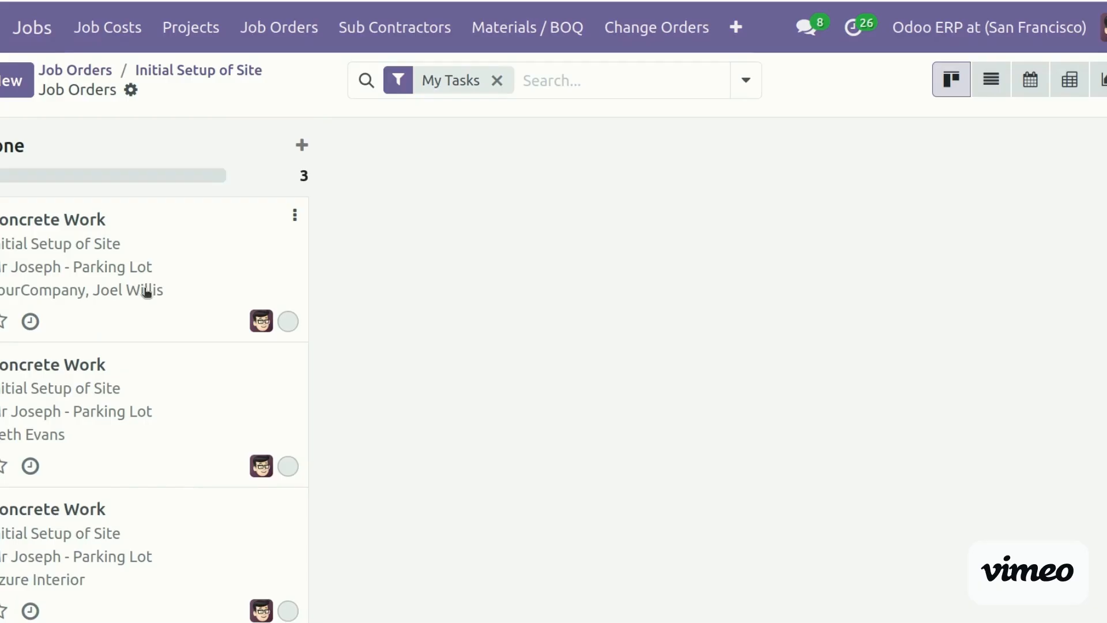
pyautogui.click(107, 271)
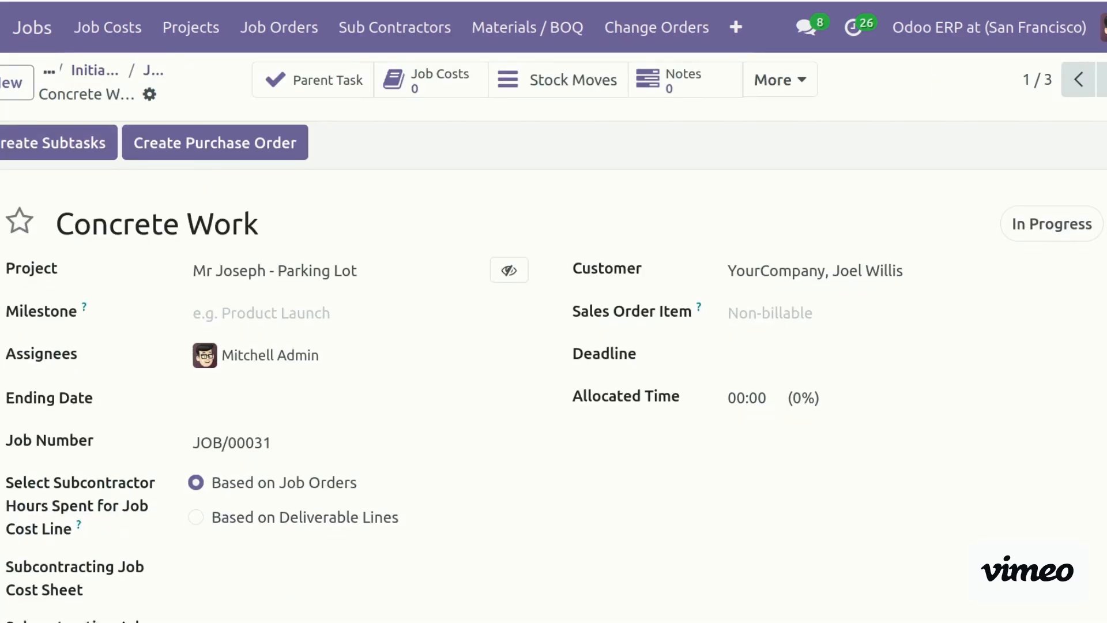
pyautogui.scroll(-7, 553, 369)
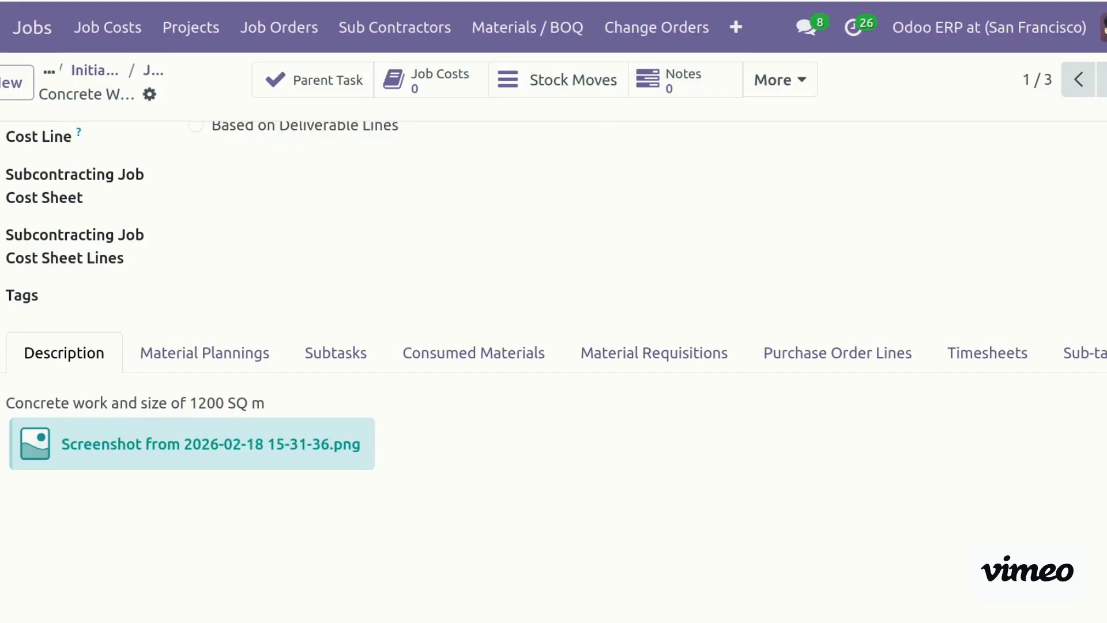
pyautogui.scroll(-6, 554, 368)
pyautogui.scroll(-4, 302, 375)
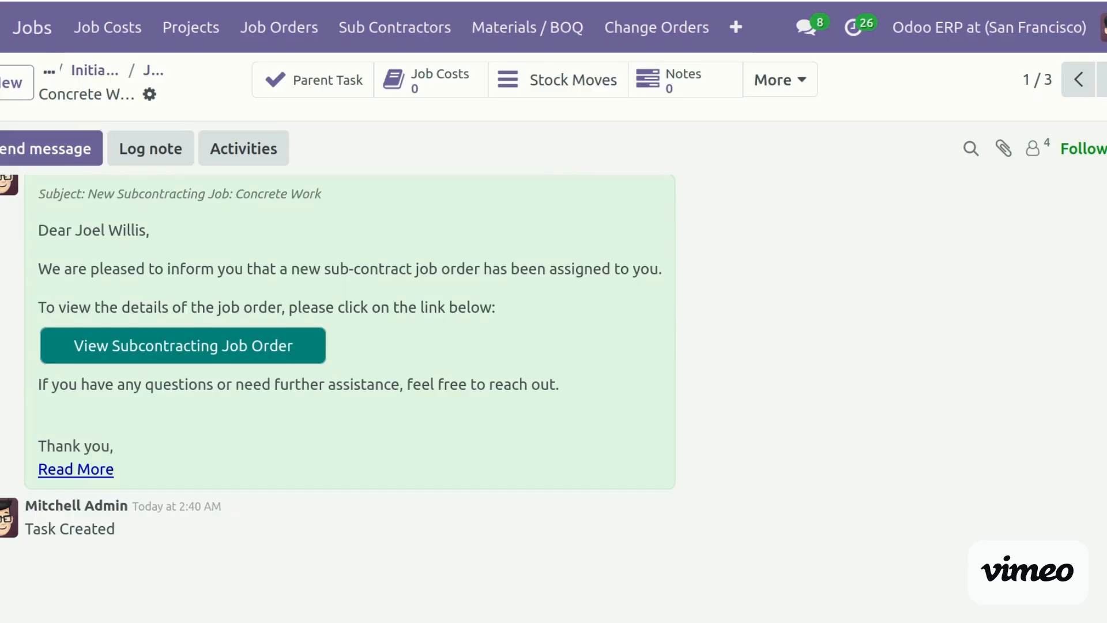
pyautogui.scroll(10, 462, 308)
pyautogui.scroll(-3, 462, 308)
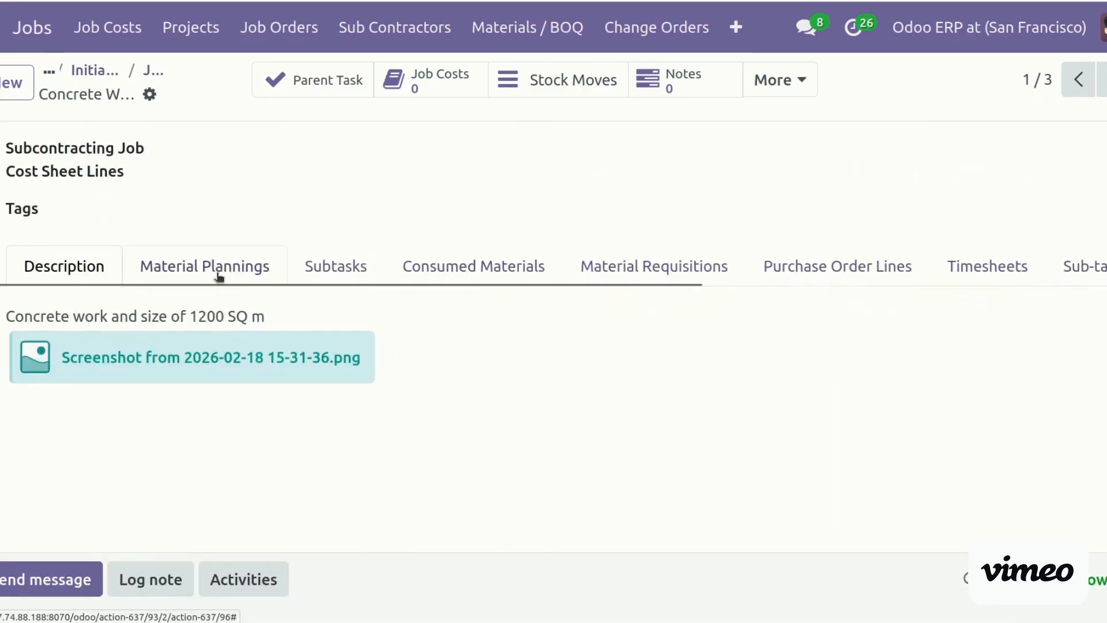
# Add a Bricks line to the job's material planning and set its quantity
pyautogui.click(218, 271)
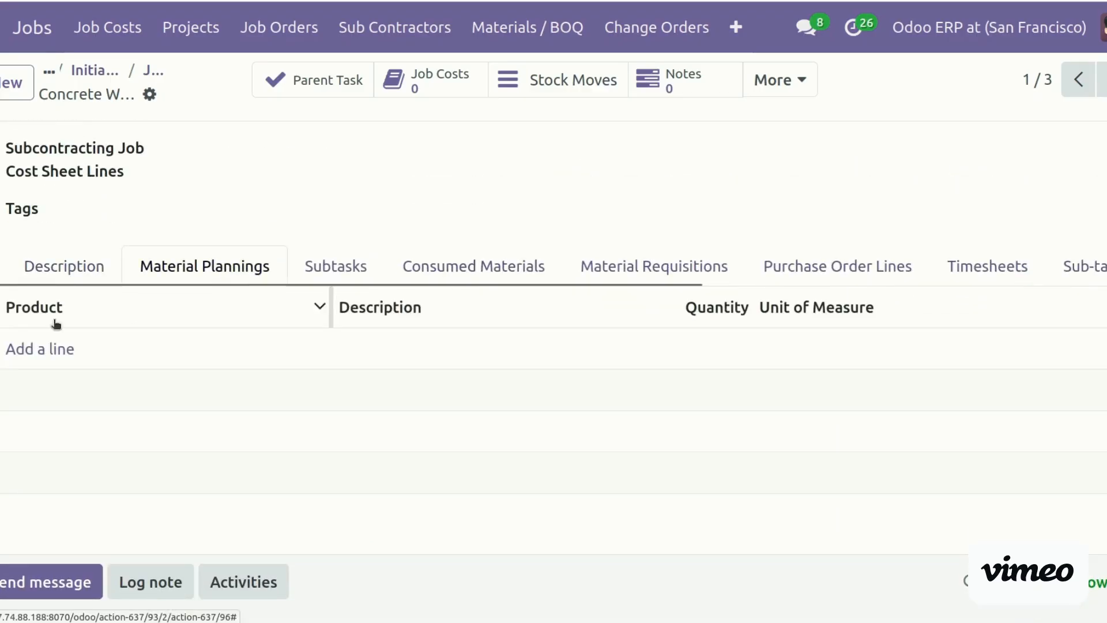
pyautogui.click(42, 349)
pyautogui.click(45, 348)
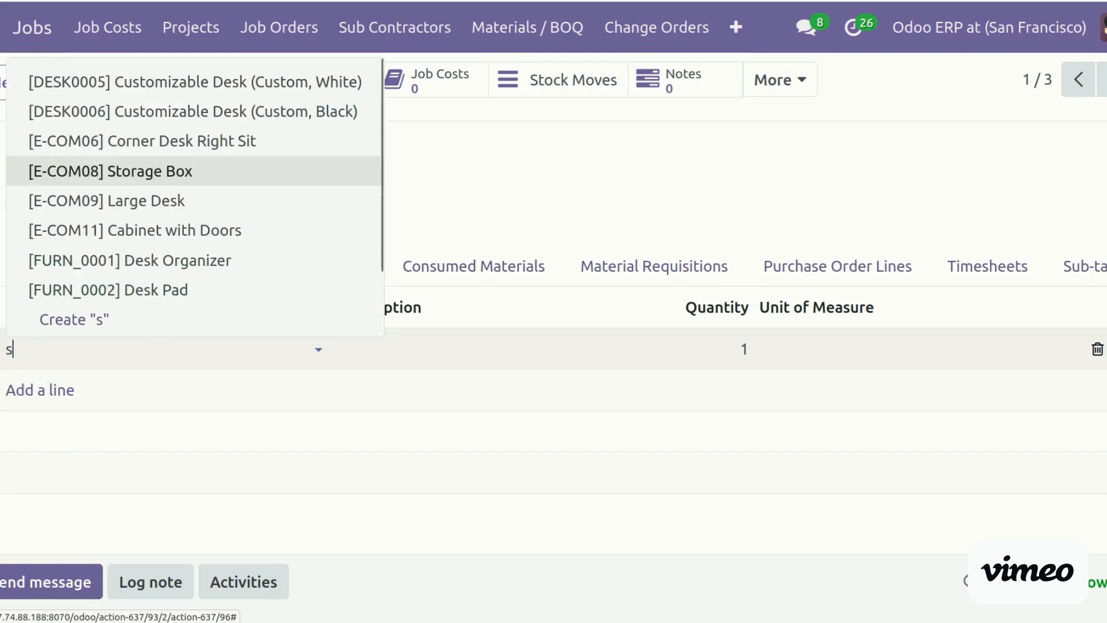
pyautogui.write('bri')
pyautogui.press('Return')
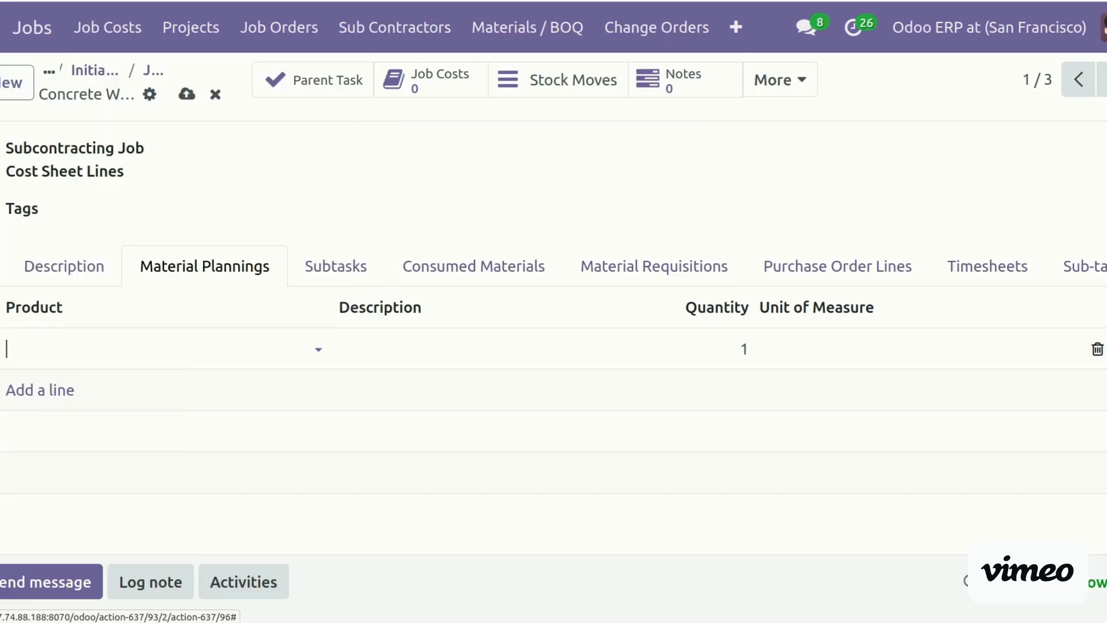
pyautogui.click(714, 346)
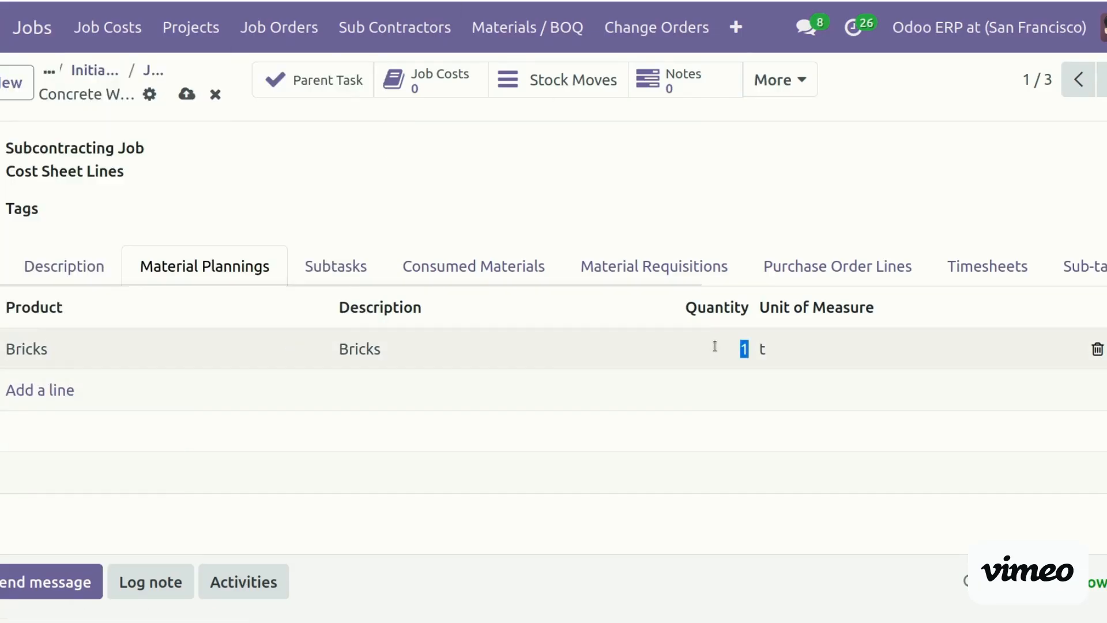
pyautogui.write('30')
pyautogui.click(630, 211)
pyautogui.write('1')
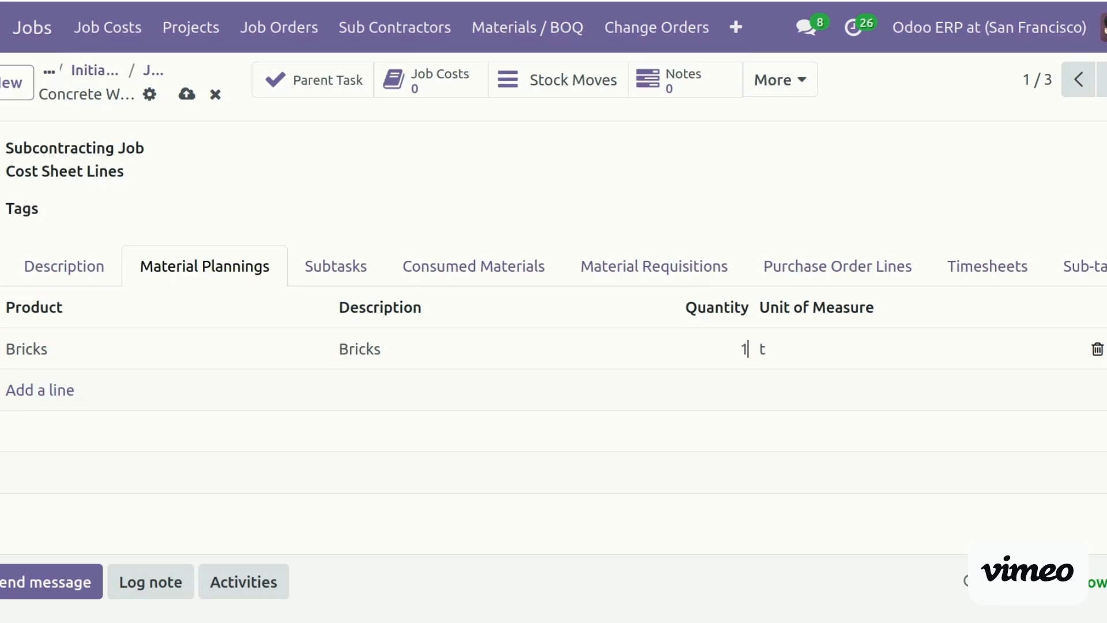
# Add a Cement line at 10 t to the material planning
pyautogui.click(45, 390)
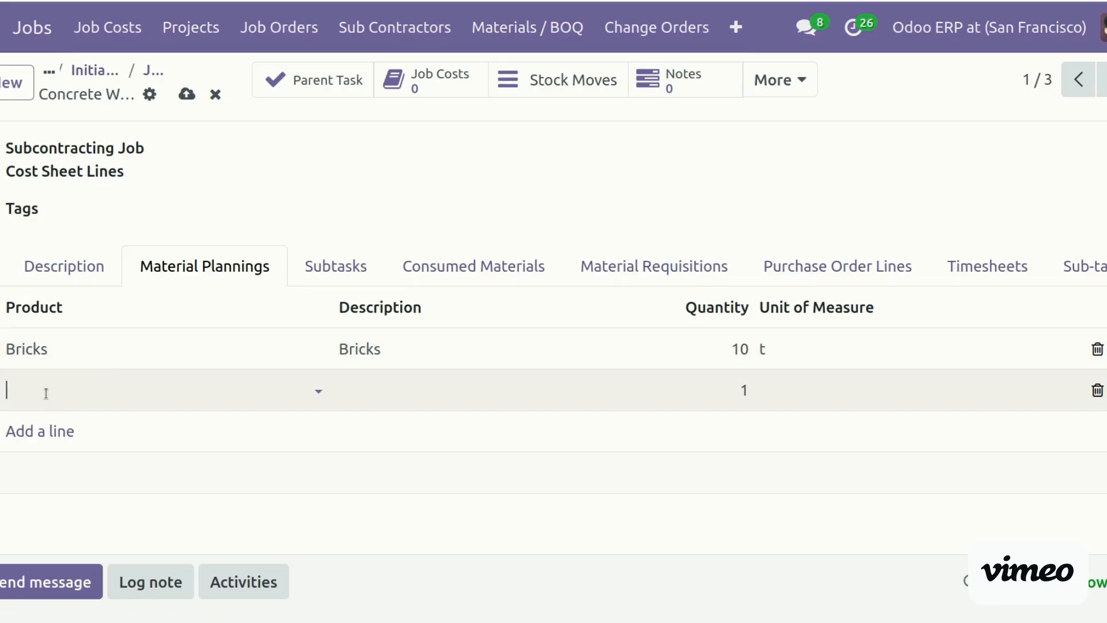
pyautogui.write('cem')
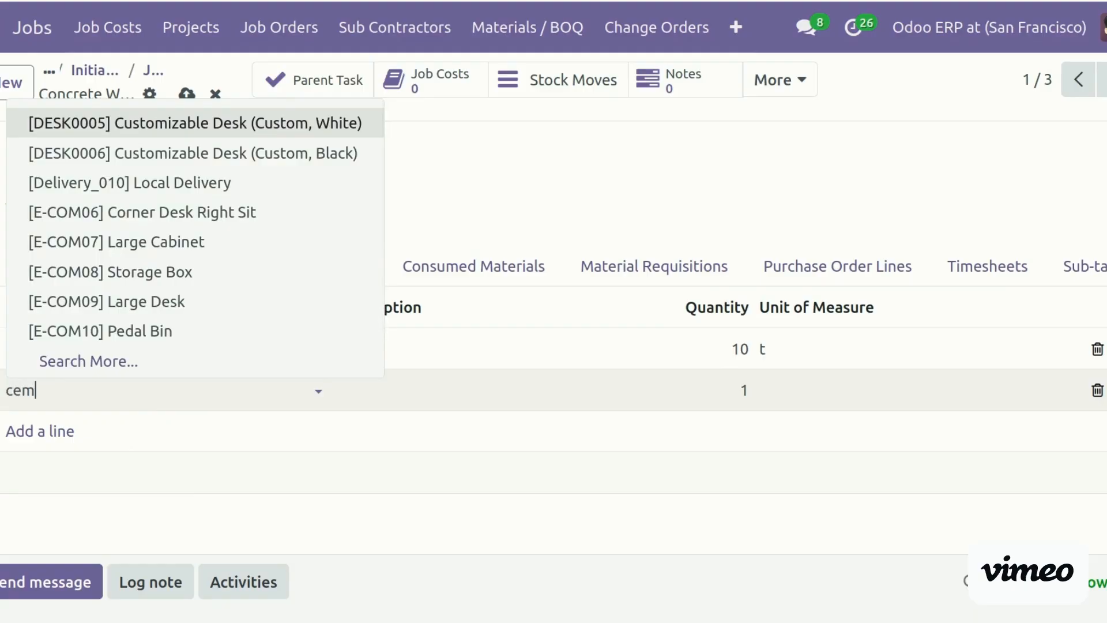
pyautogui.press('Return')
pyautogui.press('Tab')
pyautogui.hotkey('shift', 'Tab')
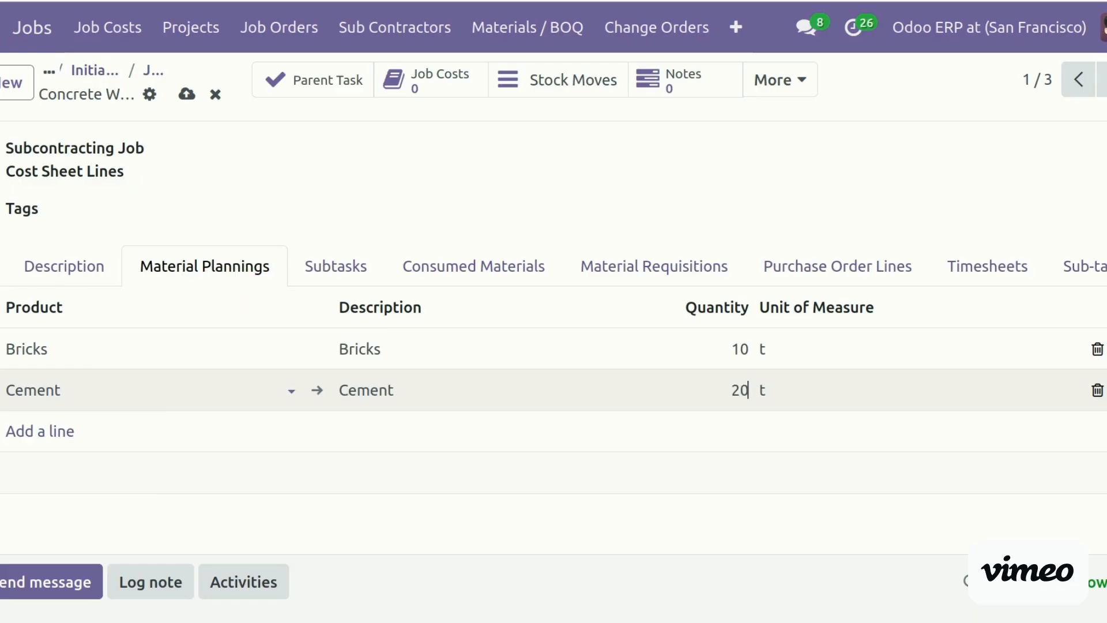
pyautogui.click(298, 212)
pyautogui.click(354, 266)
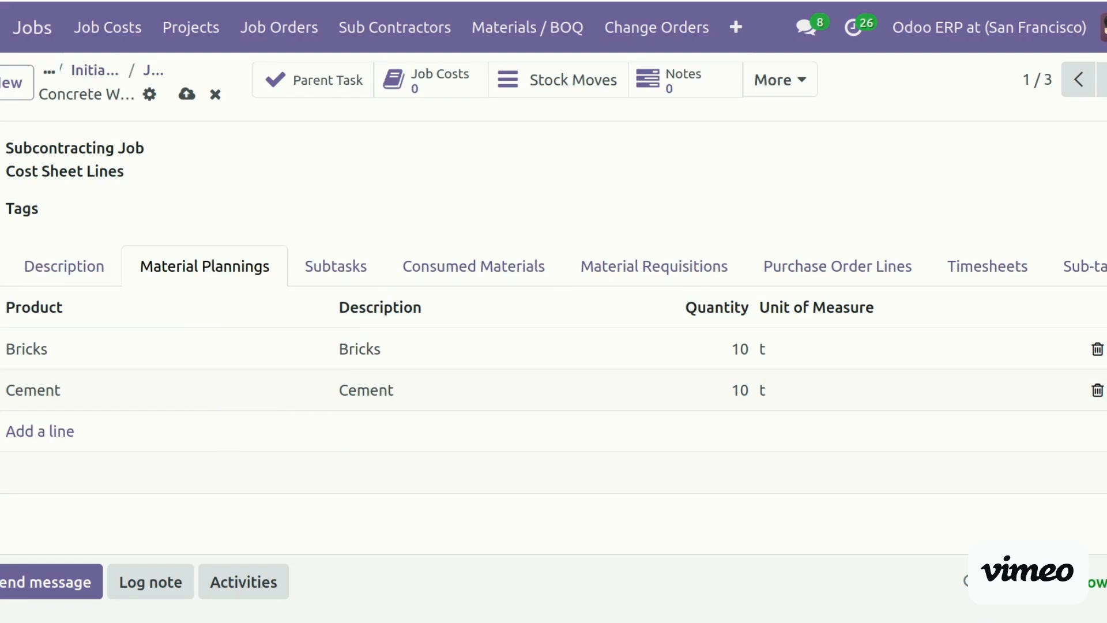
pyautogui.scroll(-4, 553, 369)
pyautogui.scroll(4, 553, 369)
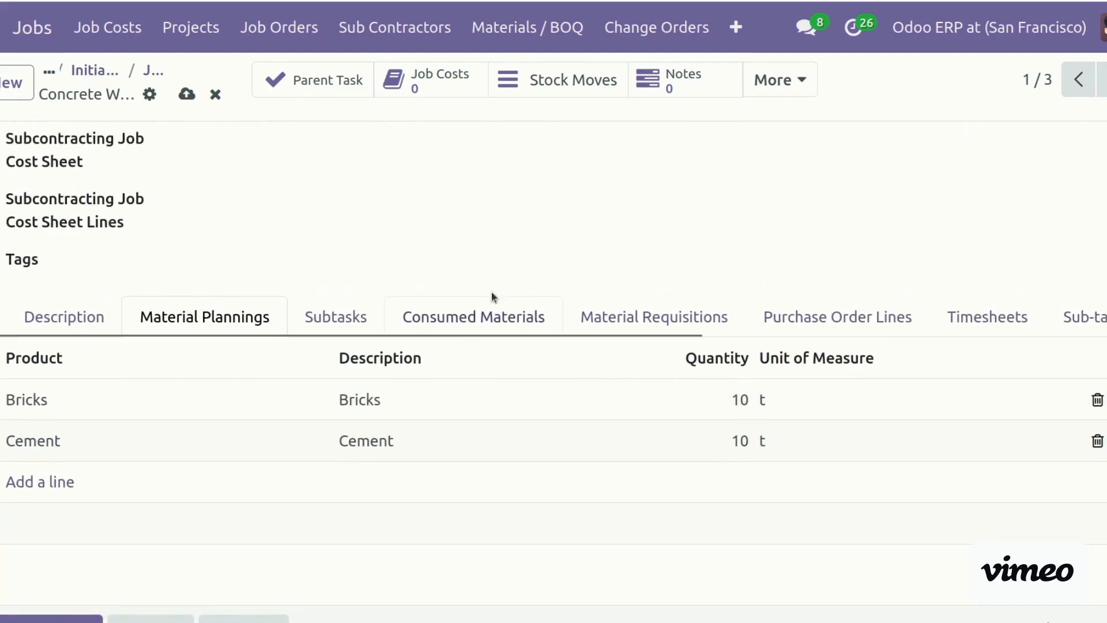
# Record 2 Pedal Bin as a consumed material on the job
pyautogui.click(491, 316)
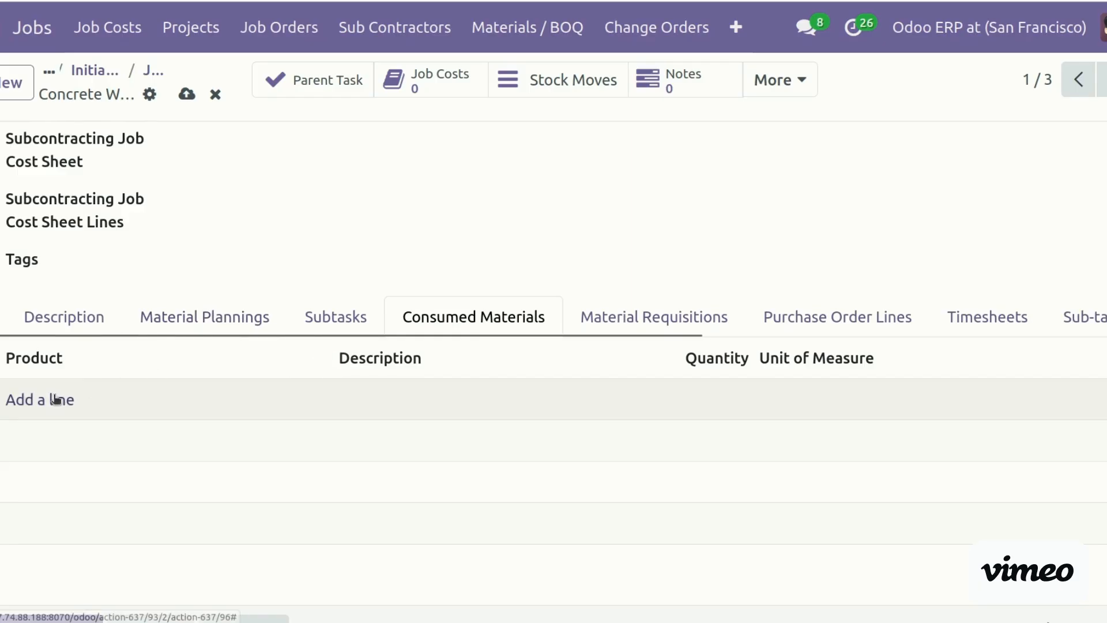
pyautogui.click(55, 413)
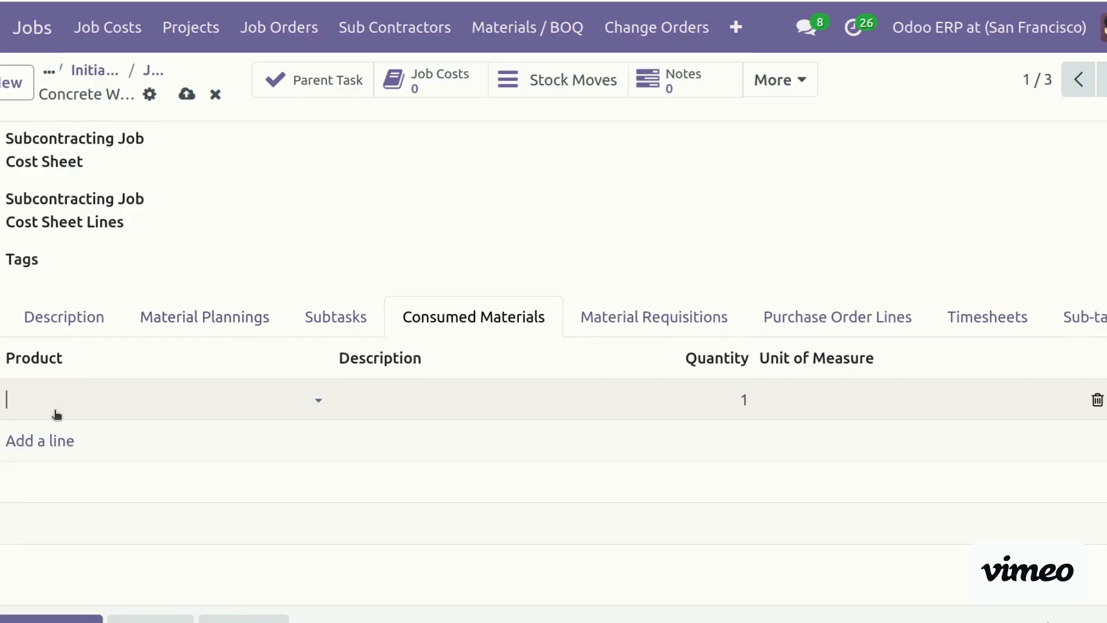
pyautogui.click(61, 389)
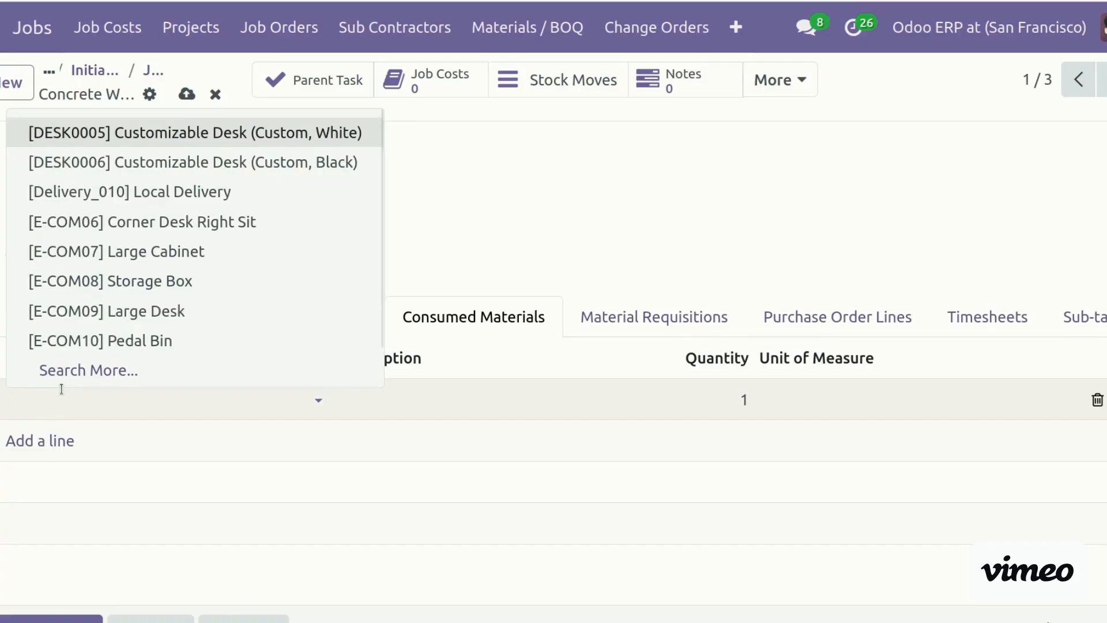
pyautogui.click(148, 346)
pyautogui.click(701, 402)
pyautogui.write('2')
pyautogui.press('Tab')
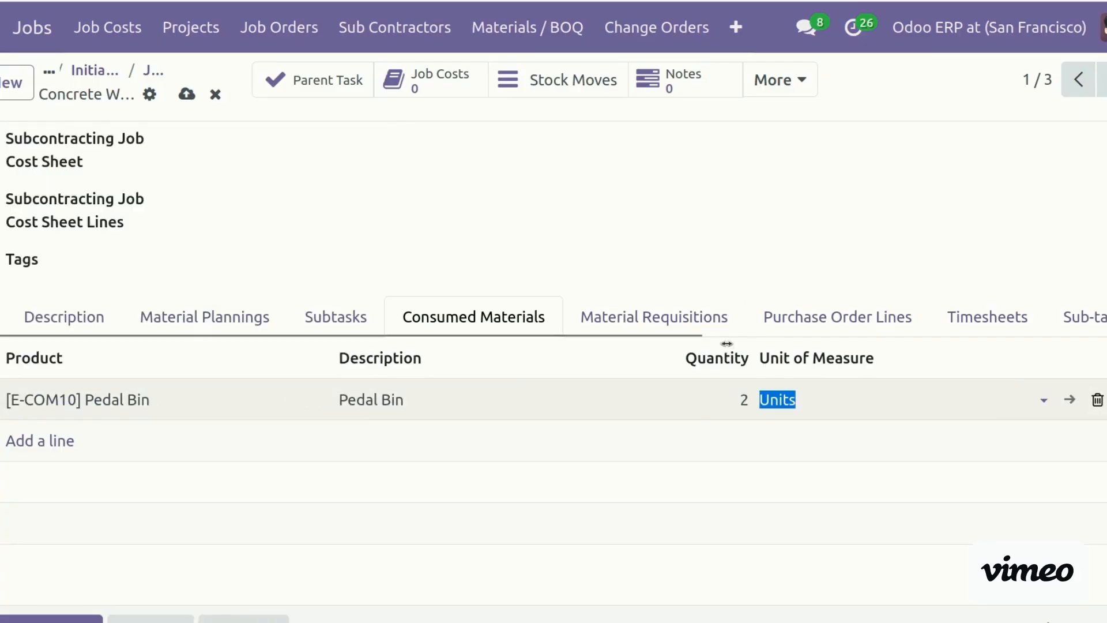
# Save the line and start a new line under Purchase Order Lines
pyautogui.click(668, 322)
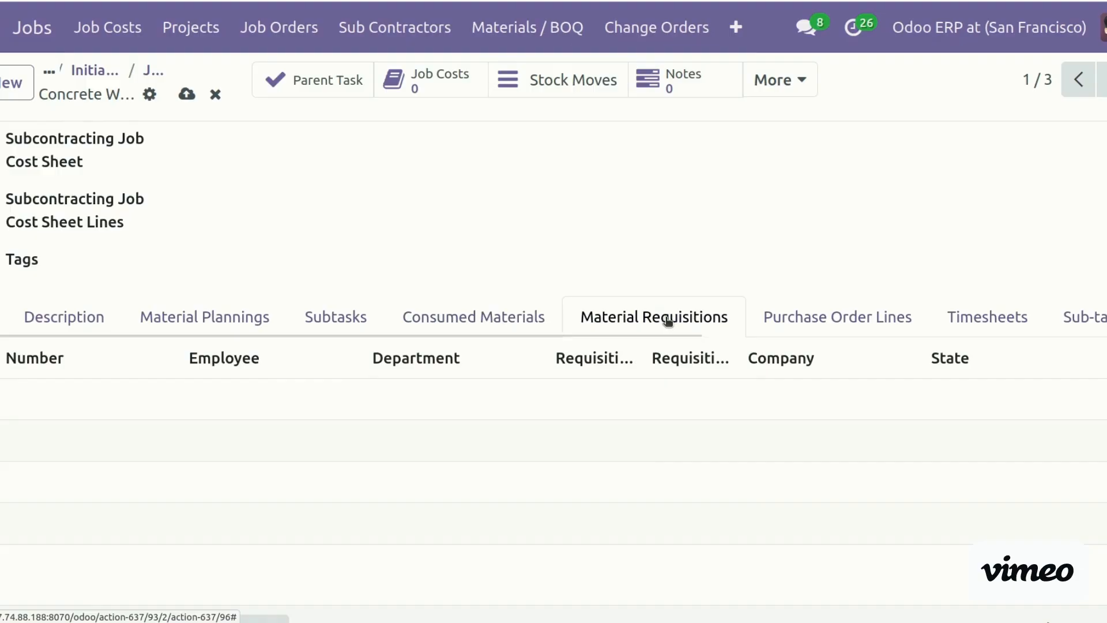
pyautogui.click(237, 315)
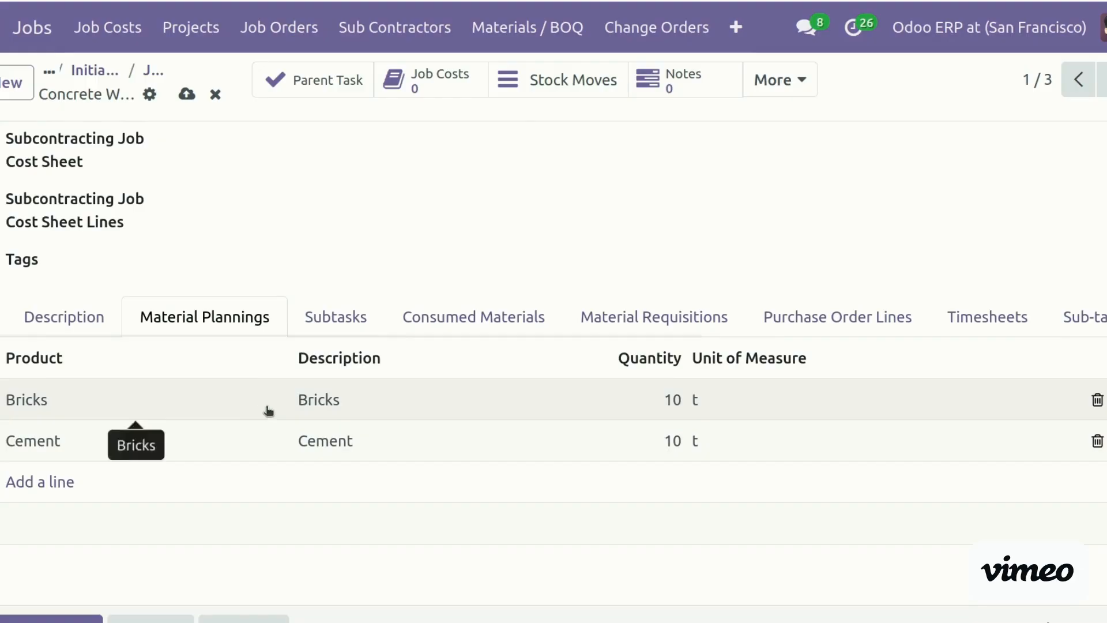
pyautogui.click(892, 328)
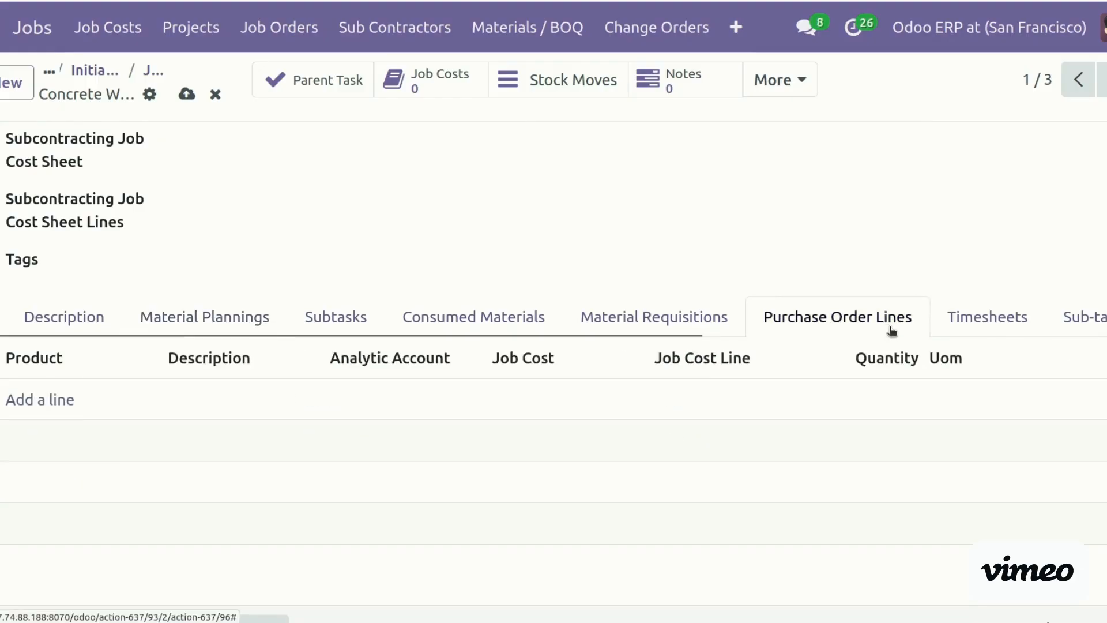
pyautogui.click(36, 403)
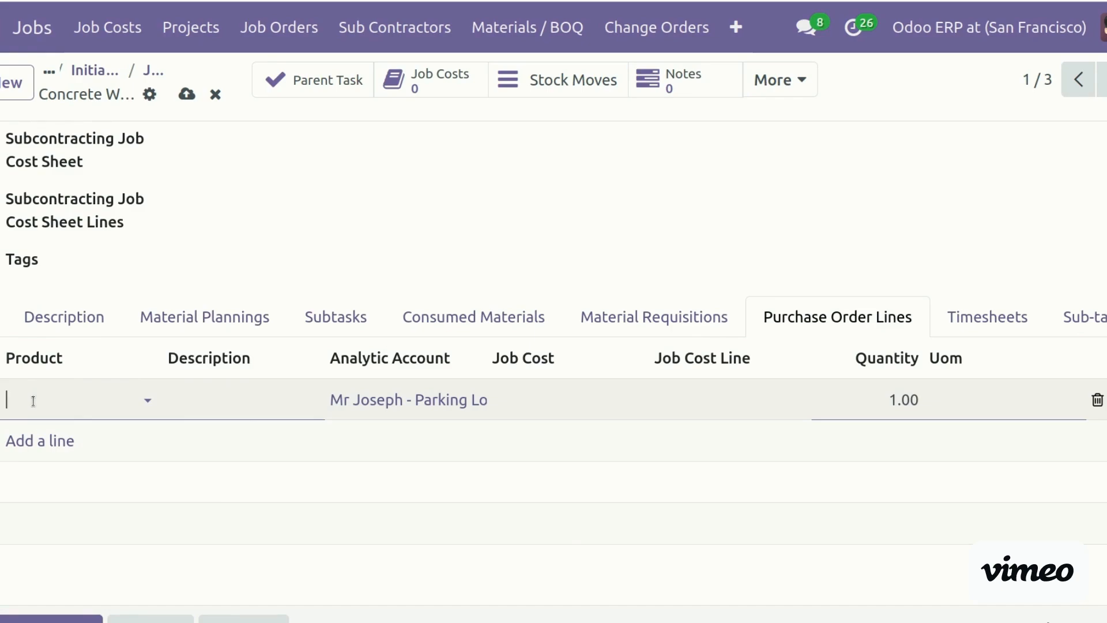
# Add a Concrete Work line with job cost COST-SHEET/00003 and job cost line Concrete Work
pyautogui.click(33, 401)
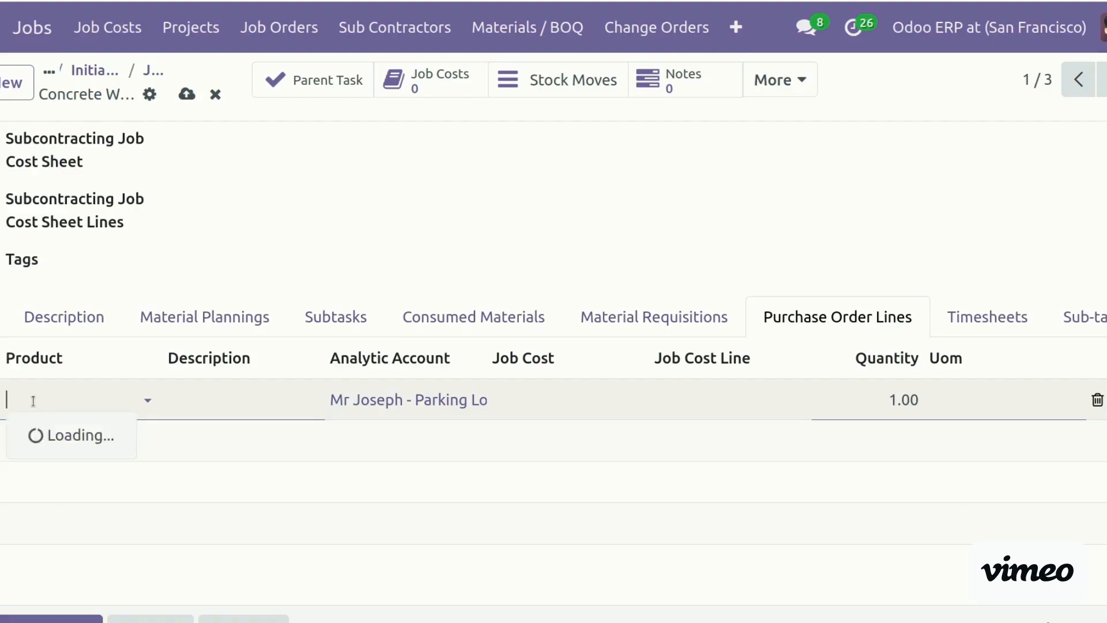
pyautogui.write('concre')
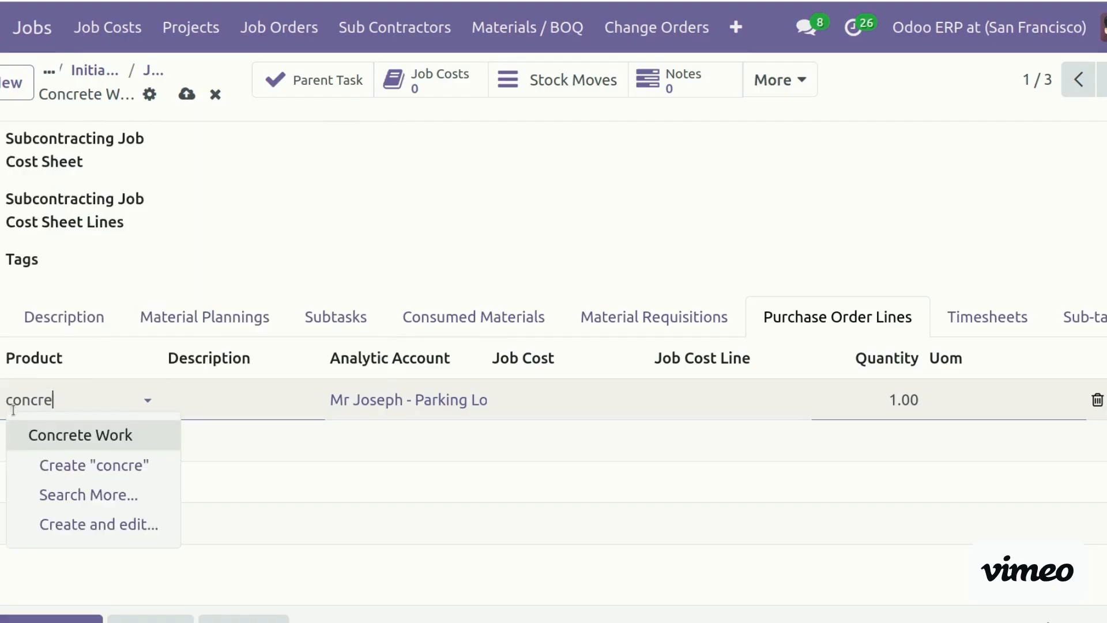
pyautogui.click(84, 440)
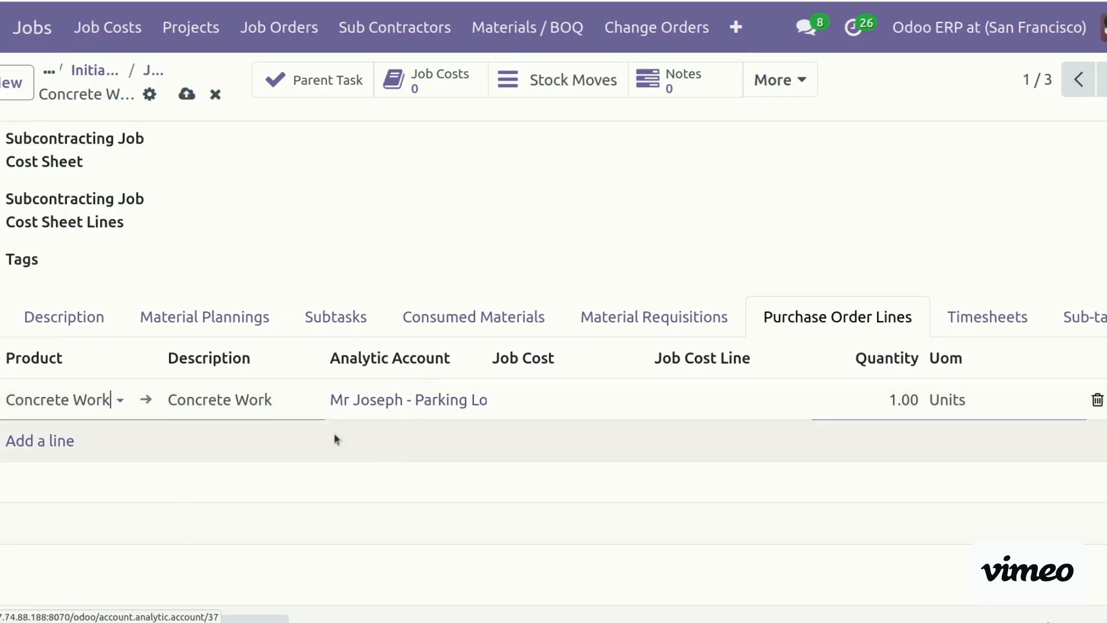
pyautogui.click(531, 399)
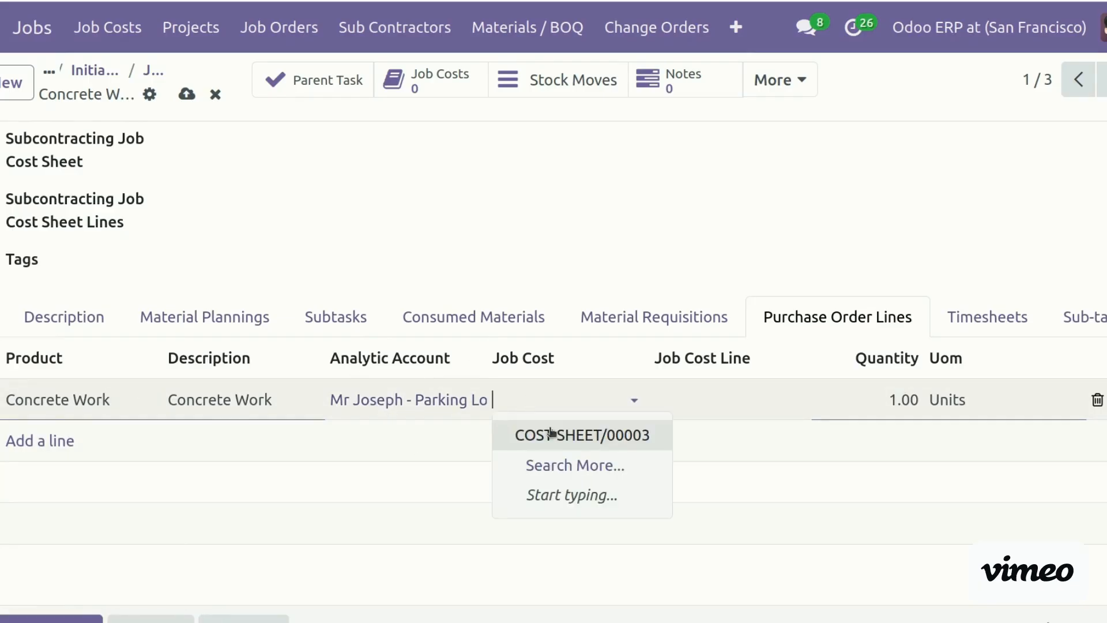
pyautogui.click(582, 434)
pyautogui.click(694, 406)
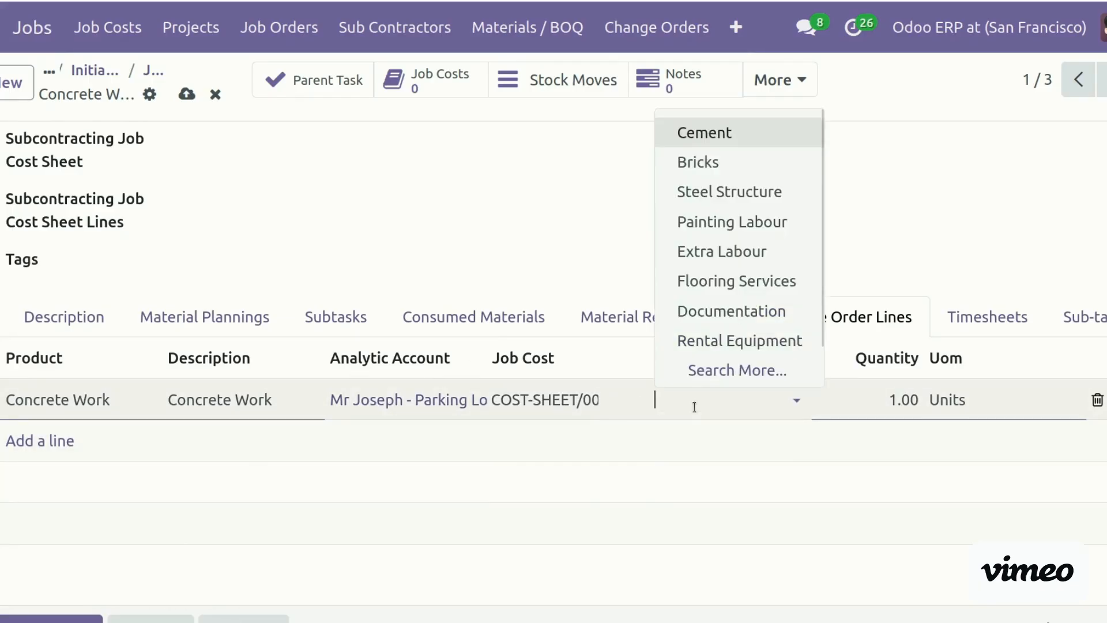
pyautogui.write('con')
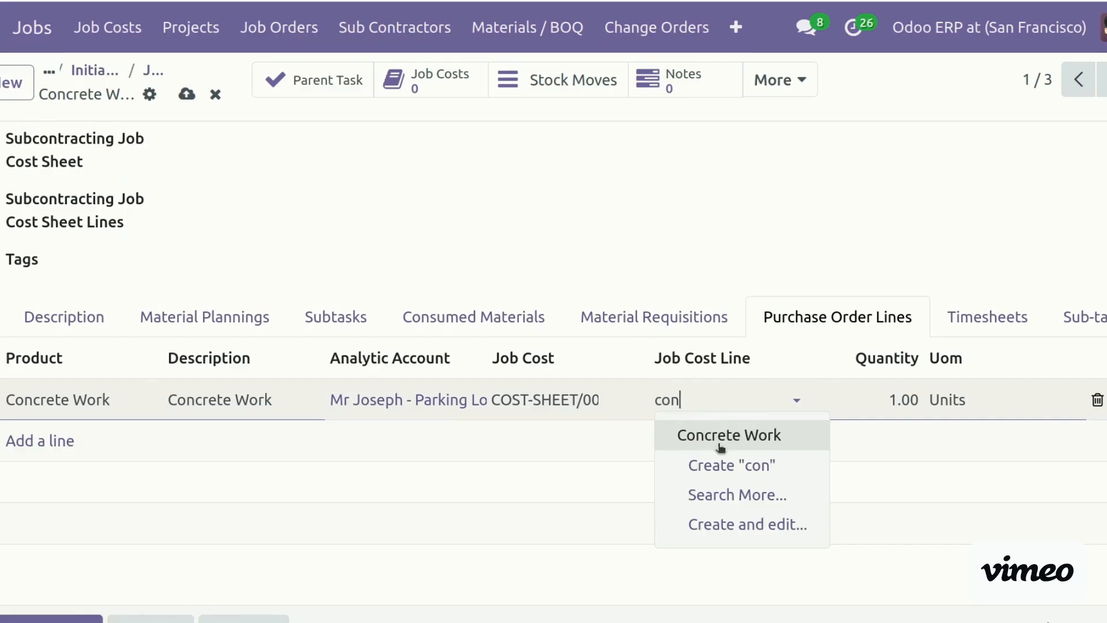
pyautogui.click(720, 444)
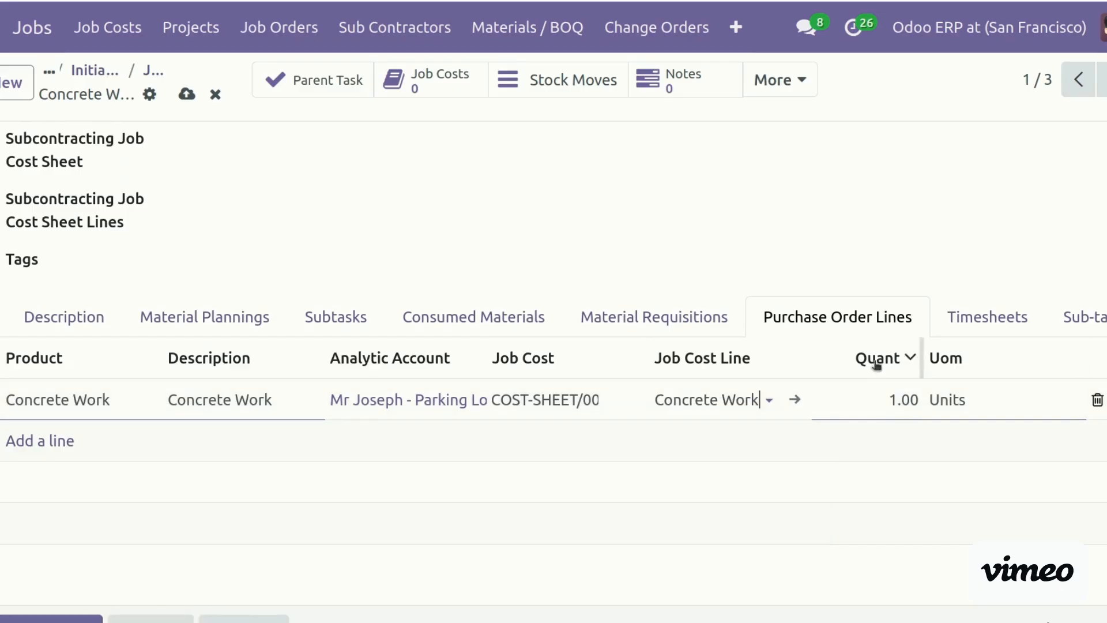
# Add a Flooring Services line on COST-SHEET/00003, job cost line Concrete Work, quantity 120
pyautogui.click(46, 442)
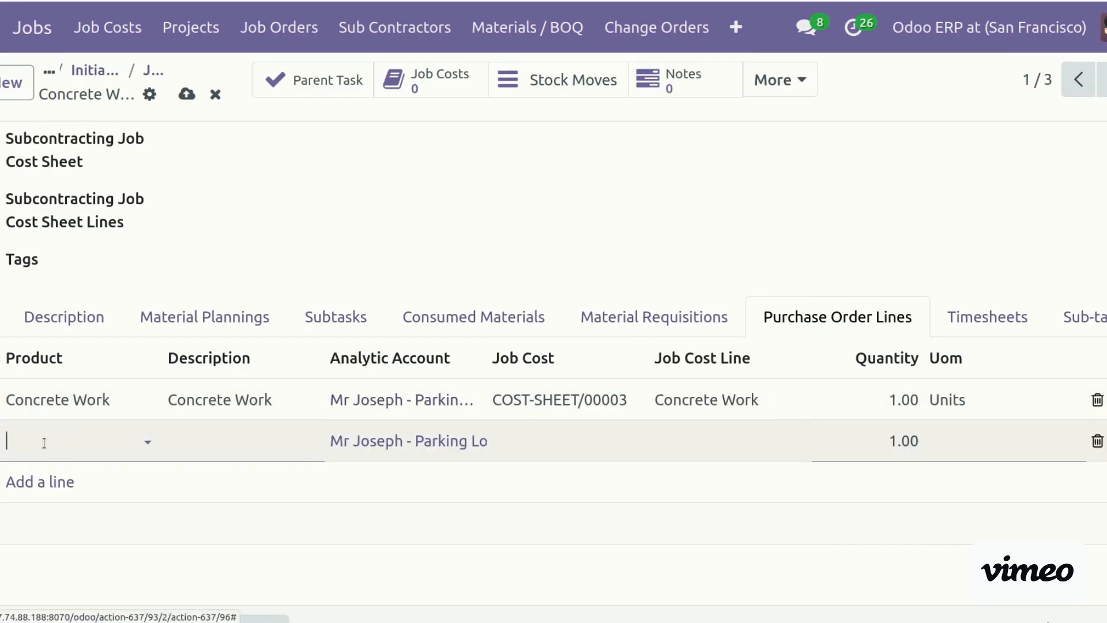
pyautogui.write('flo')
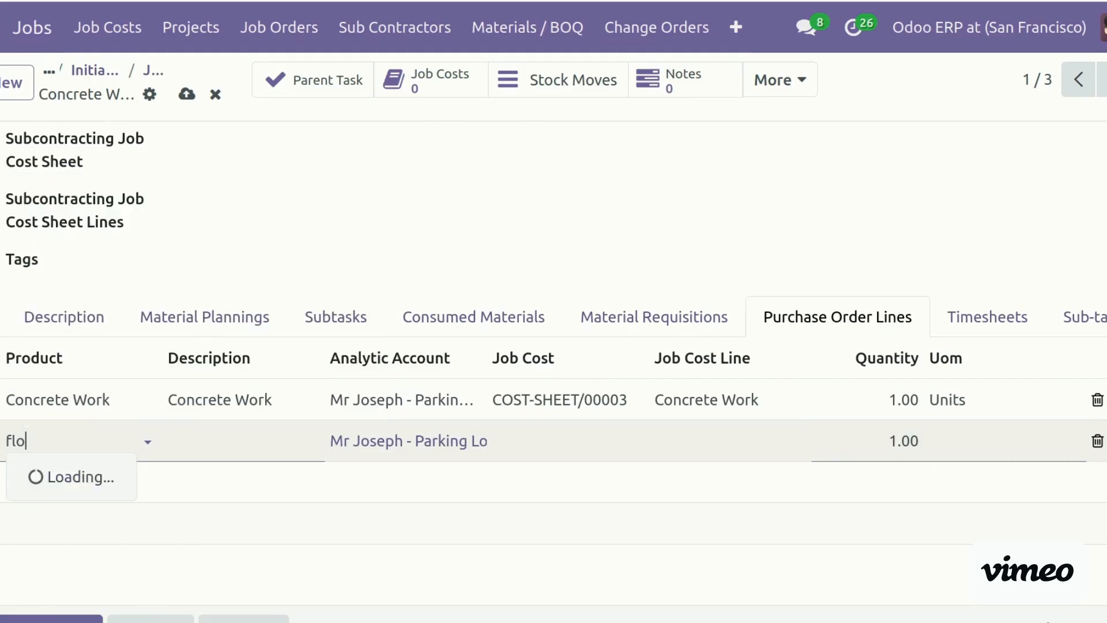
pyautogui.click(88, 508)
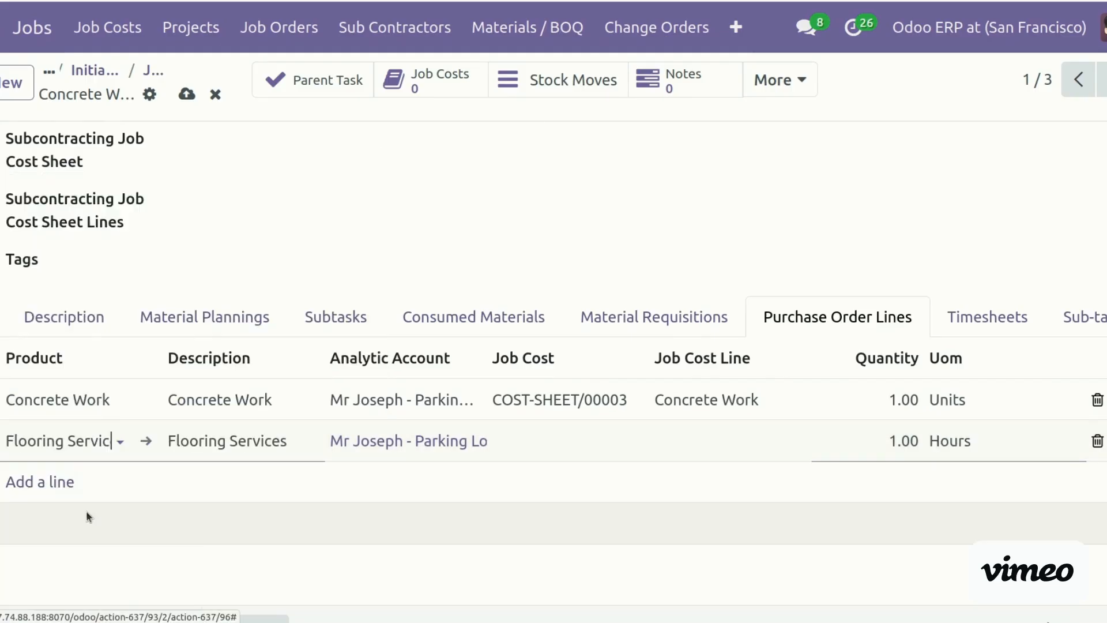
pyautogui.click(548, 439)
pyautogui.press('Return')
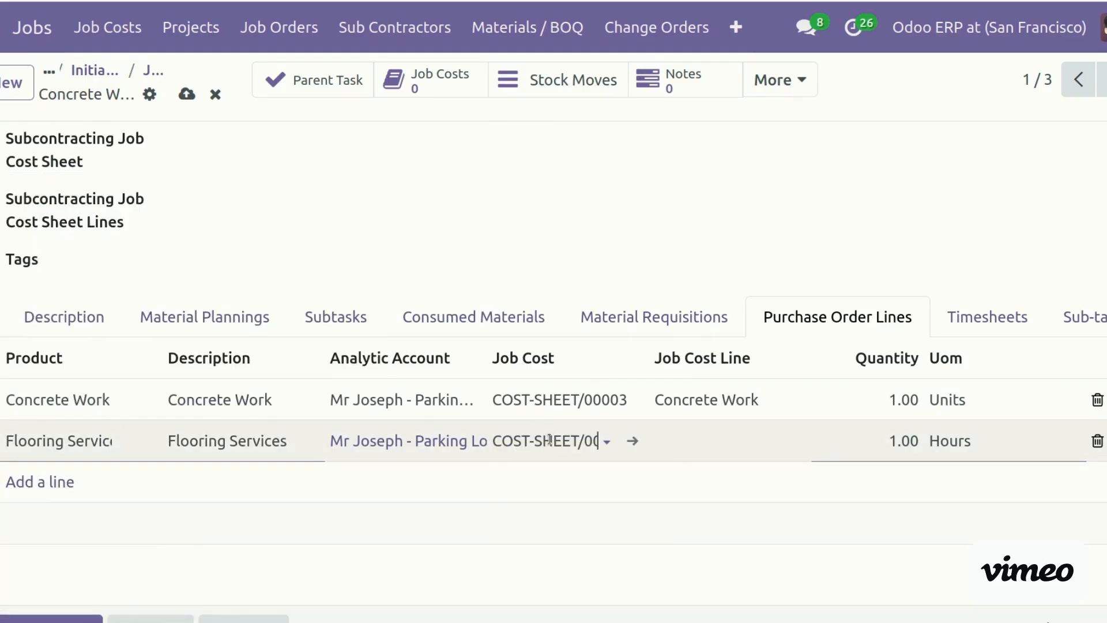
pyautogui.click(716, 432)
pyautogui.write('con')
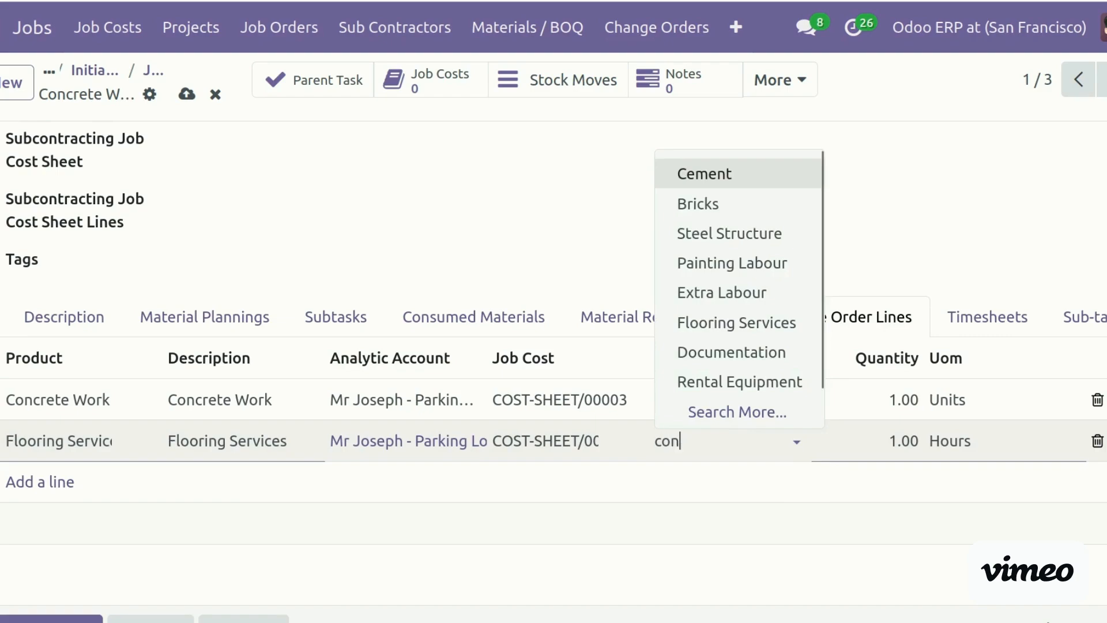
pyautogui.click(774, 483)
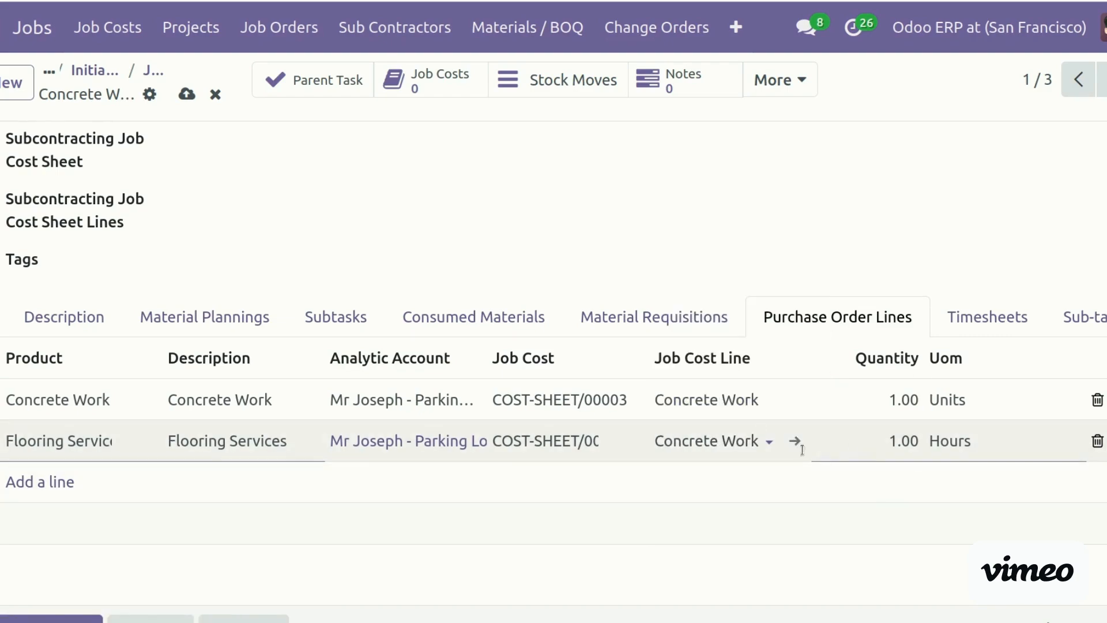
pyautogui.click(873, 448)
pyautogui.write('120')
pyautogui.click(23, 482)
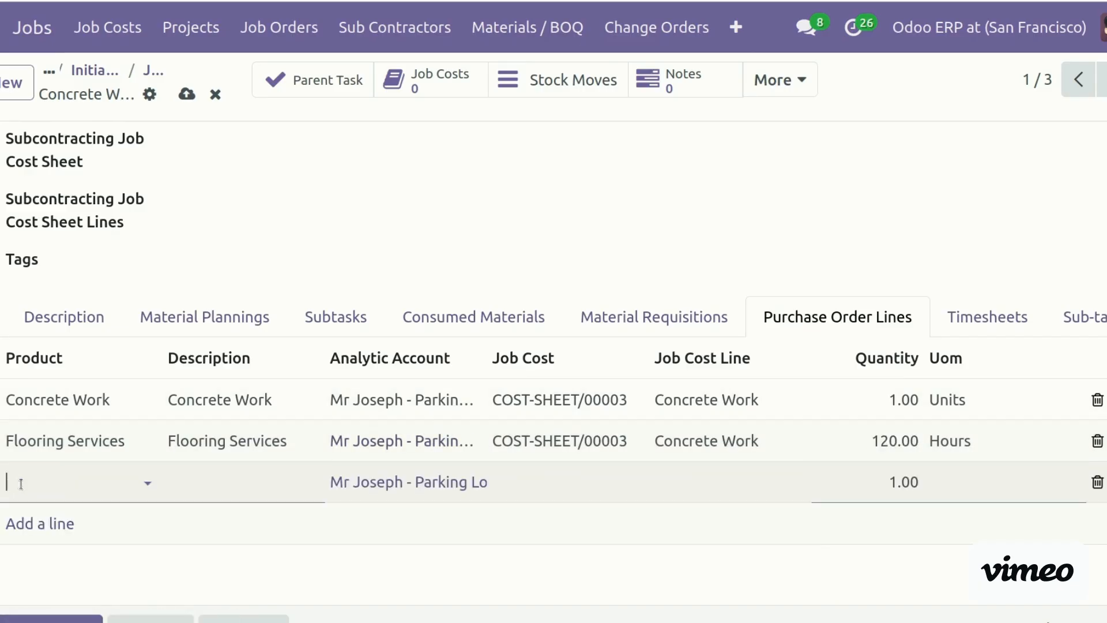
# Add an Extra Labour line on COST-SHEET/00003 with Extra Labour as its job cost line
pyautogui.write('lab')
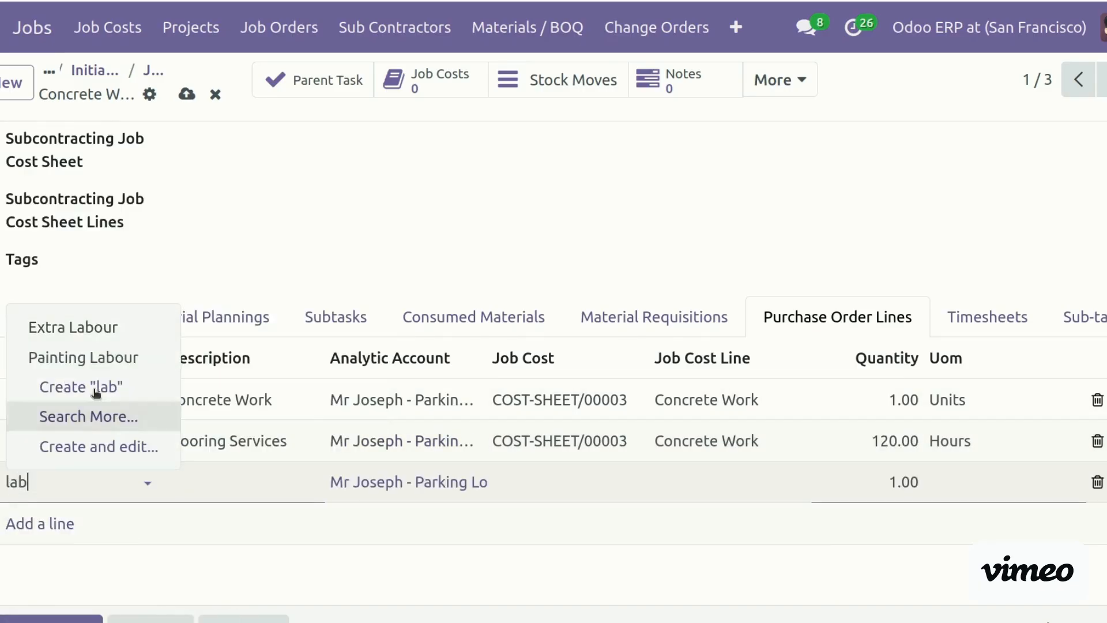
pyautogui.click(113, 327)
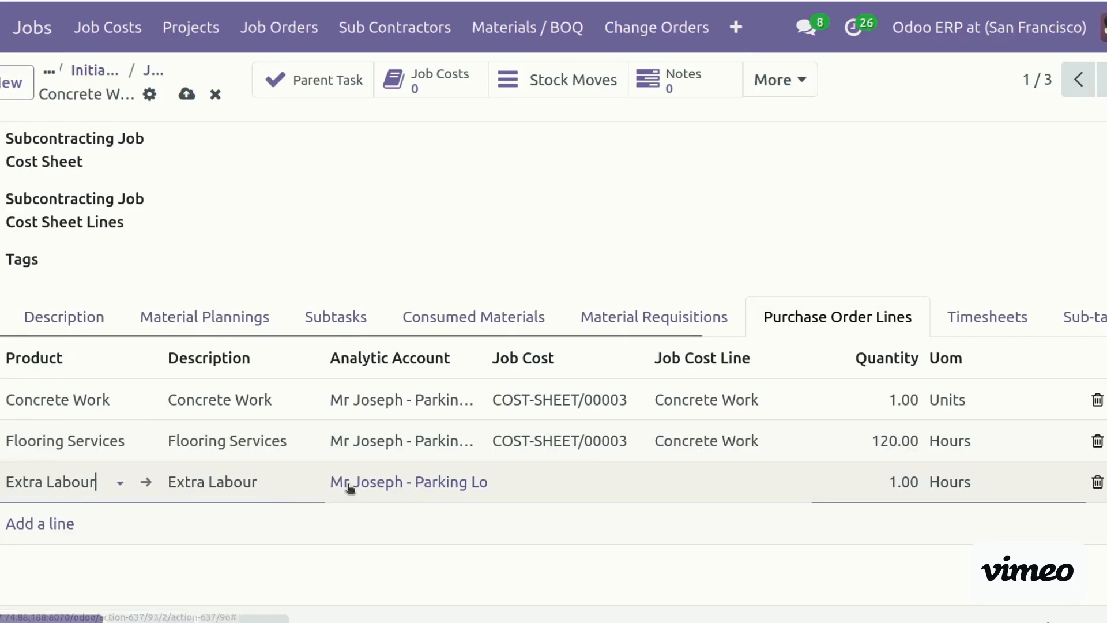
pyautogui.click(559, 485)
pyautogui.press('Return')
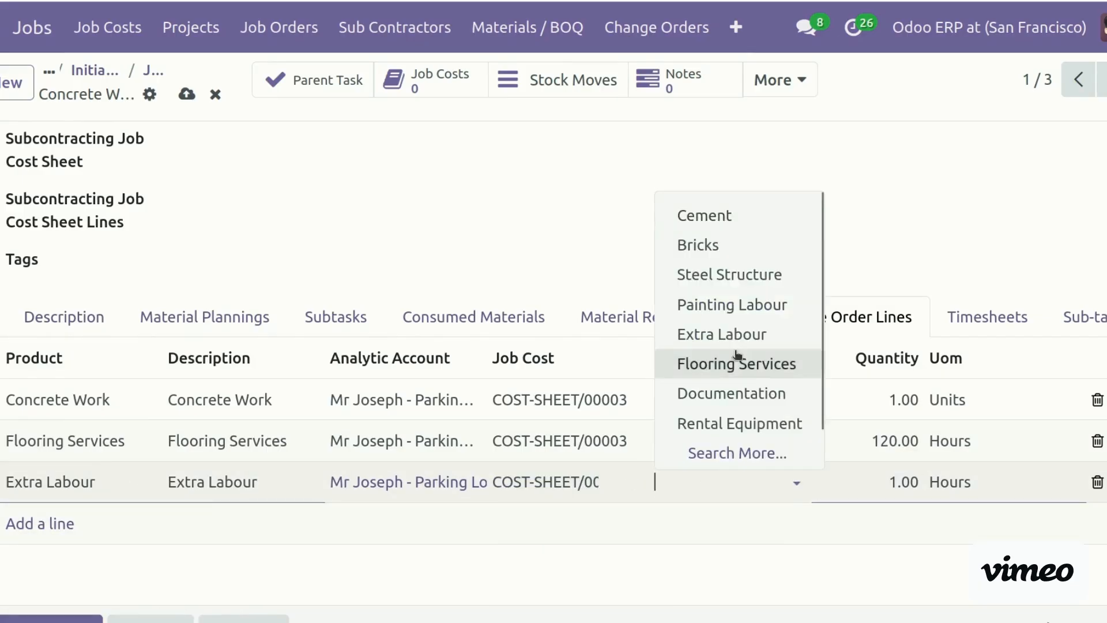
pyautogui.click(759, 333)
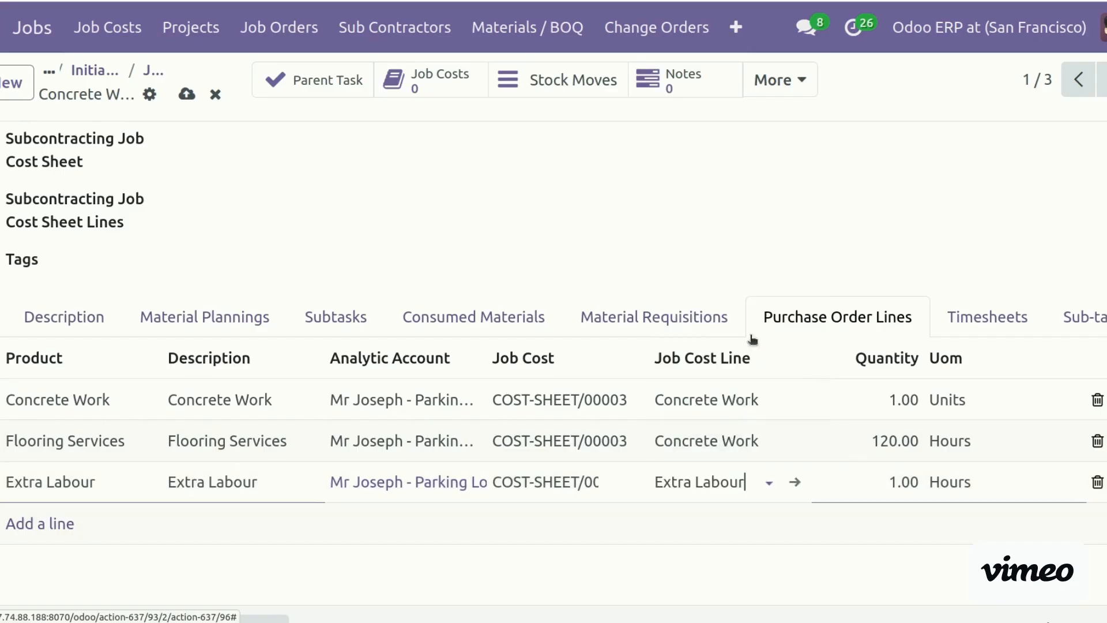
# Change row 2's job cost line to Flooring Services, then set quantities: Extra Labour 100, Flooring Services 80
pyautogui.click(707, 441)
pyautogui.write('floo')
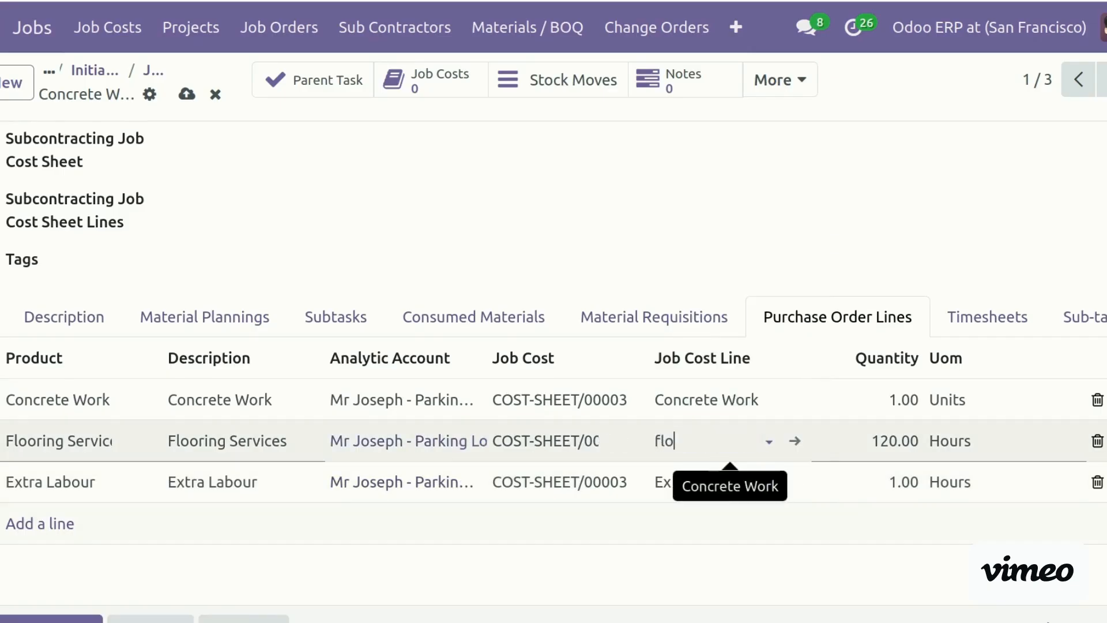
pyautogui.click(724, 478)
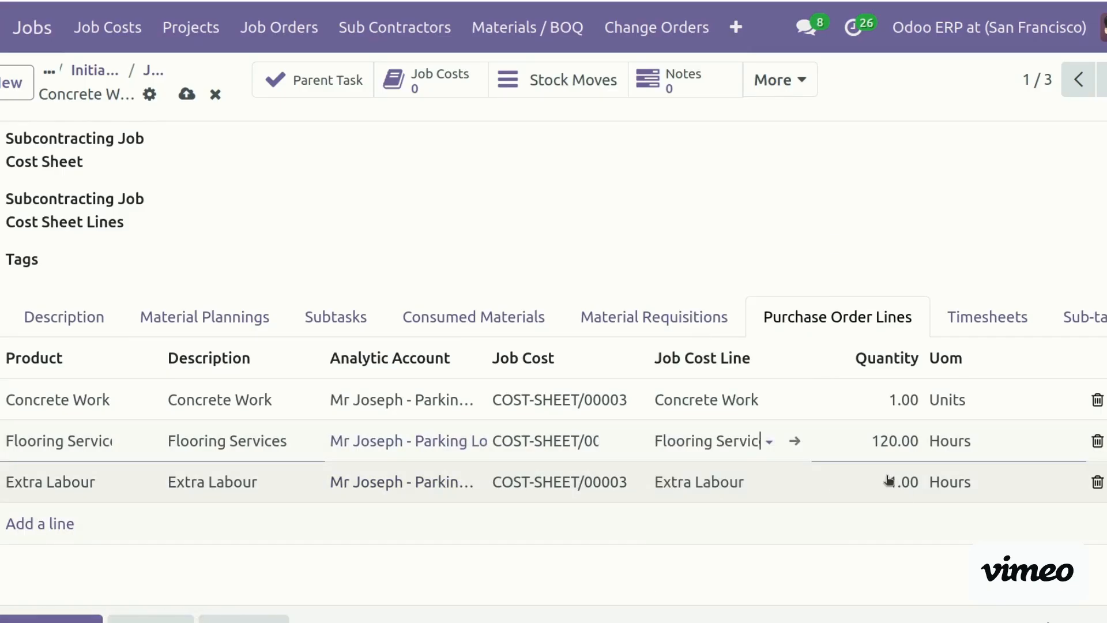
pyautogui.click(885, 478)
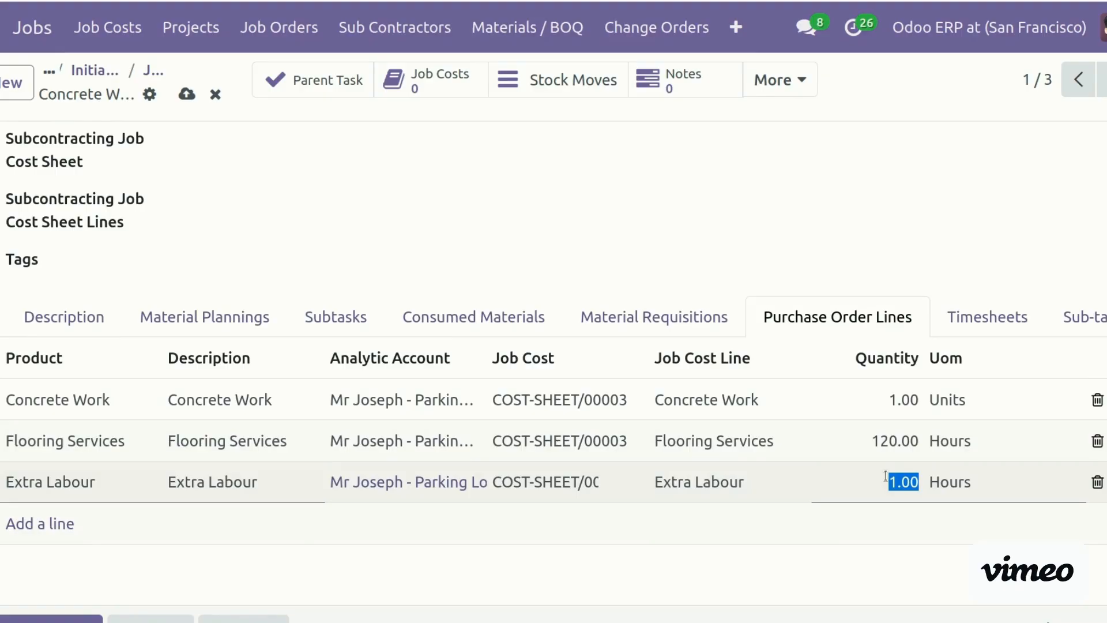
pyautogui.write('100')
pyautogui.click(785, 291)
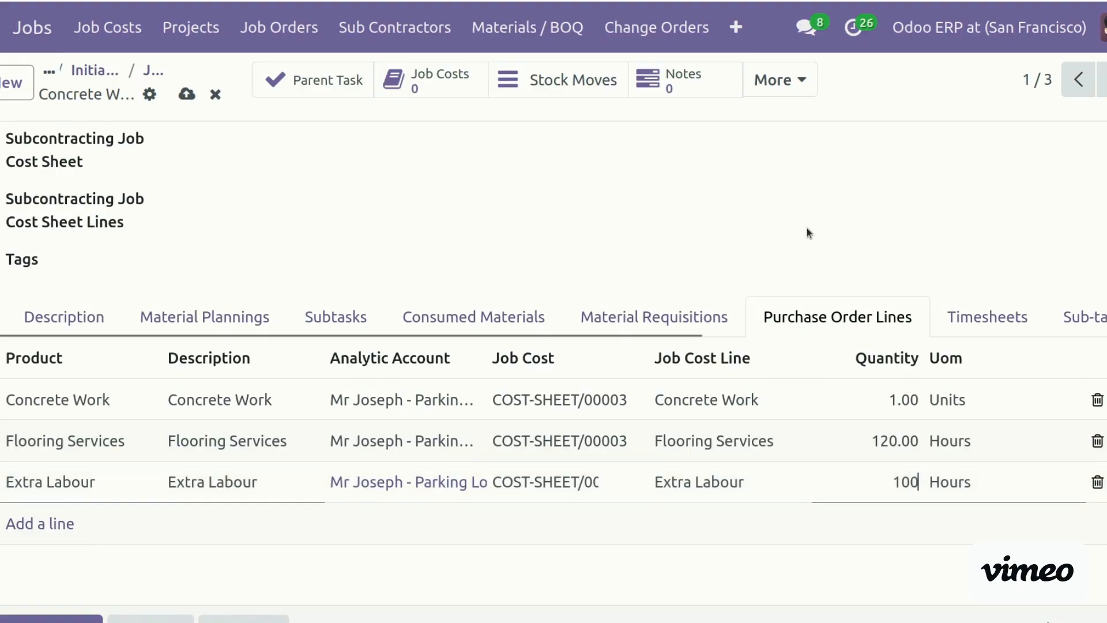
pyautogui.click(886, 446)
pyautogui.write('80')
pyautogui.click(972, 197)
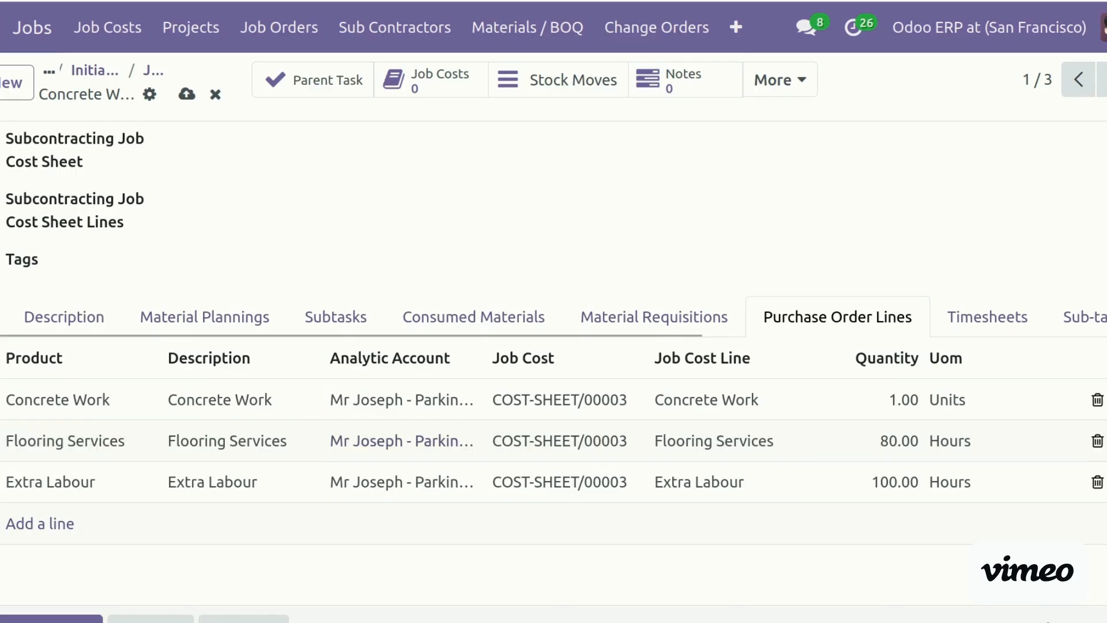
# Save the Concrete Work job order and launch the Create Subcontractor Purchase Order wizard
pyautogui.scroll(-4, 971, 197)
pyautogui.scroll(3, 972, 198)
pyautogui.scroll(3, 553, 369)
pyautogui.scroll(-2, 554, 369)
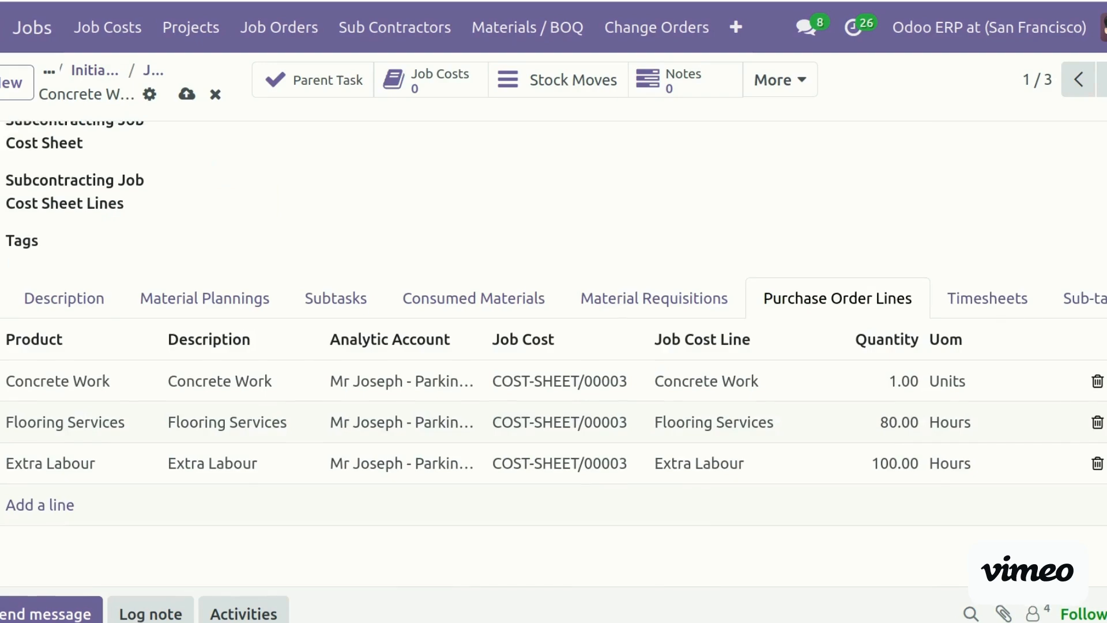
pyautogui.scroll(6, 553, 369)
pyautogui.scroll(2, 553, 369)
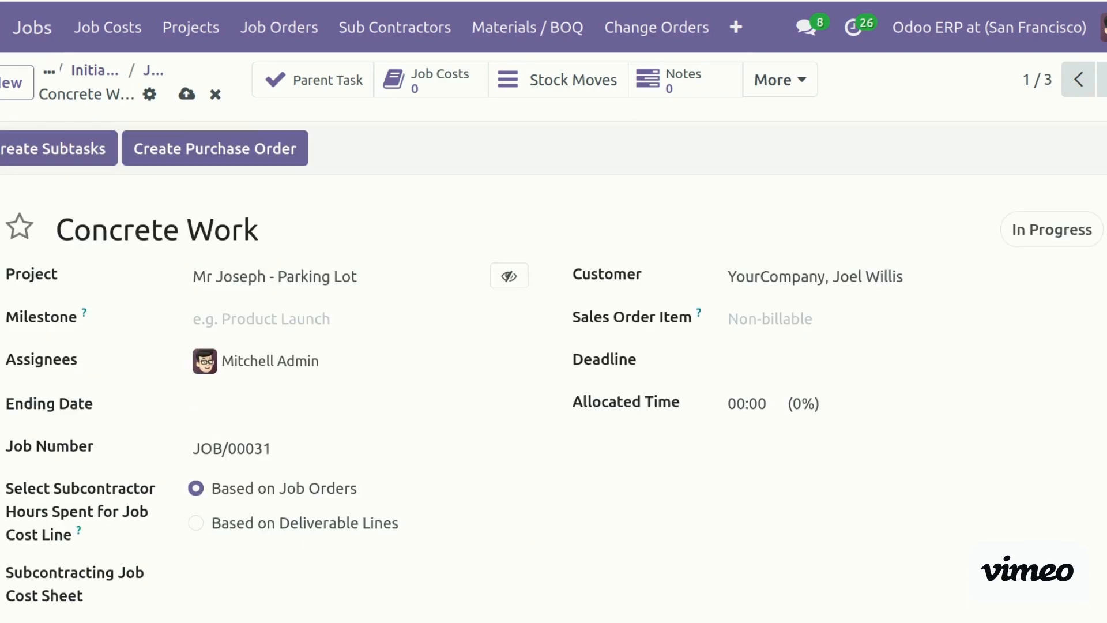
pyautogui.click(186, 94)
pyautogui.click(254, 149)
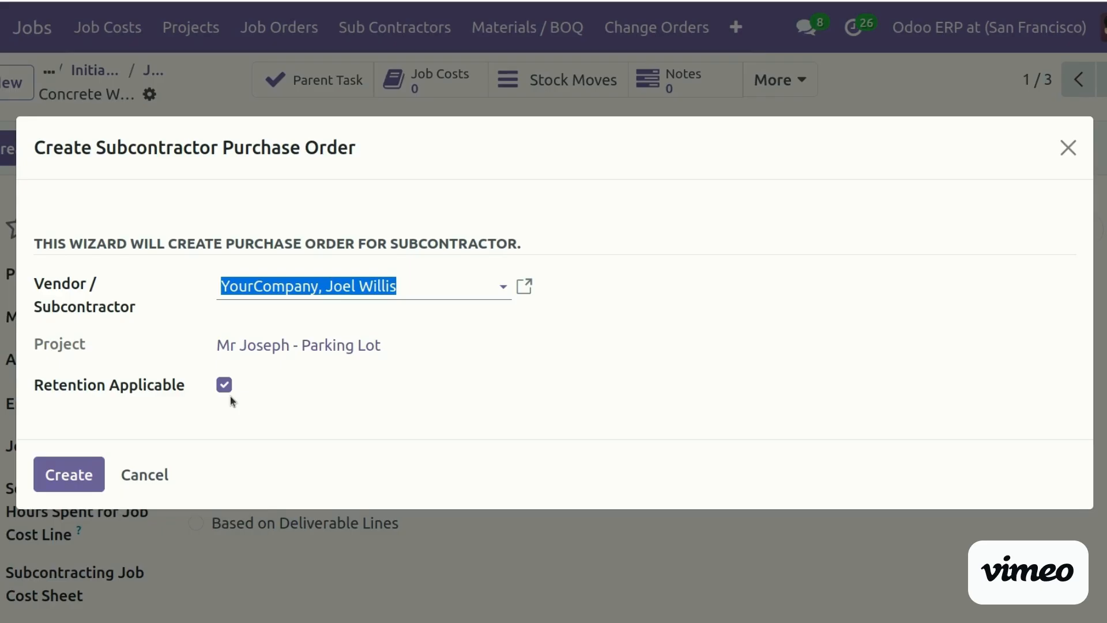
# Create the purchase order and review quotation P00016: $92,000.00 total, $4,000.00 retention
pyautogui.click(69, 477)
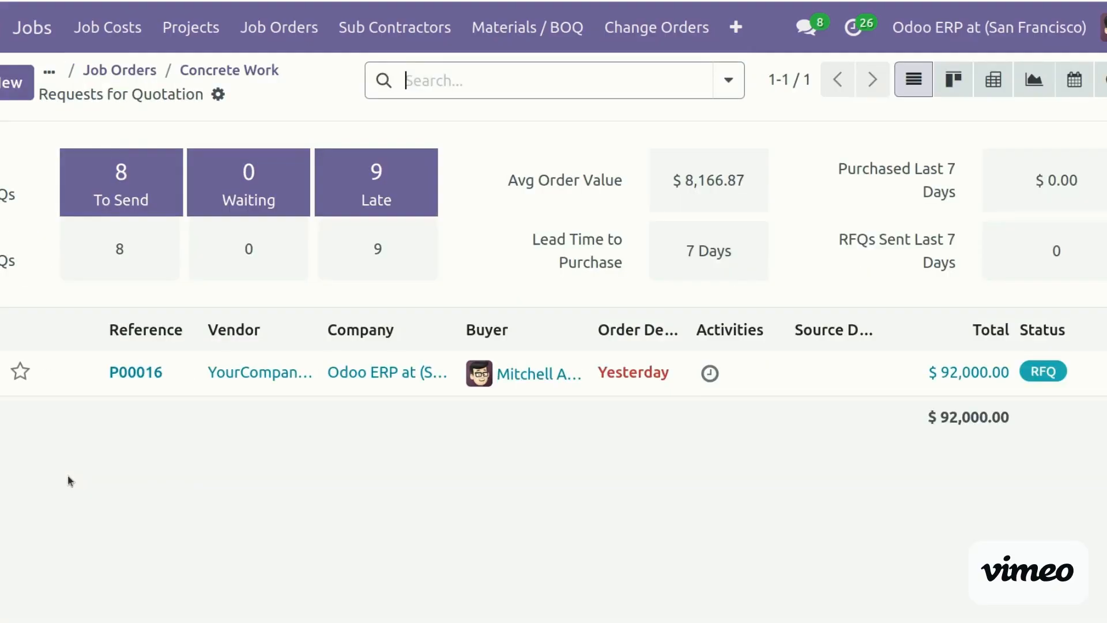
pyautogui.click(104, 377)
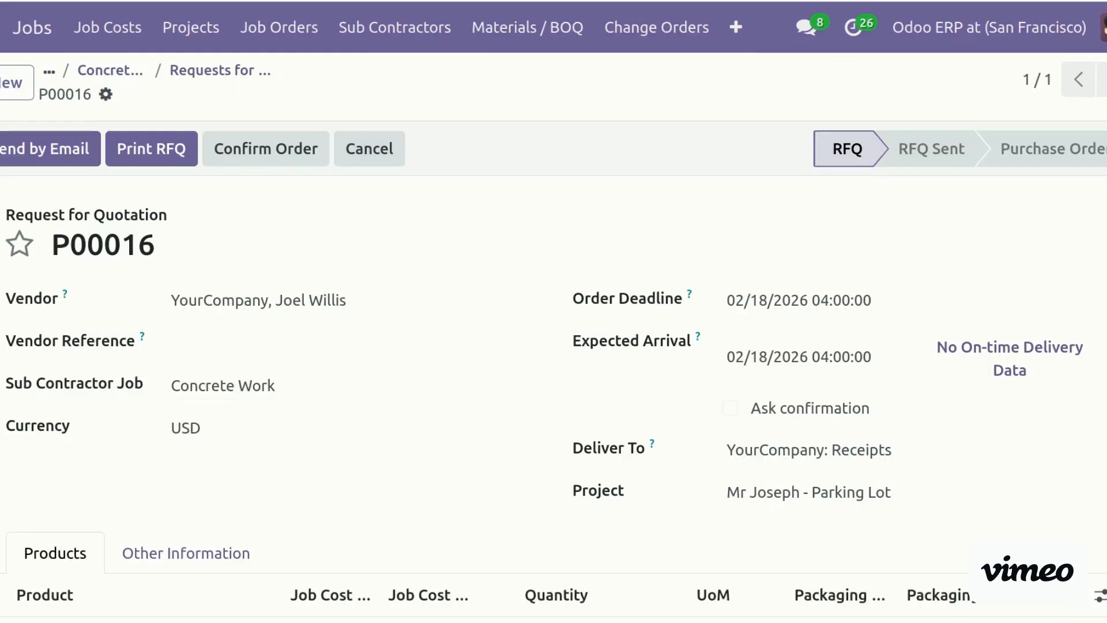
pyautogui.scroll(-5, 877, 318)
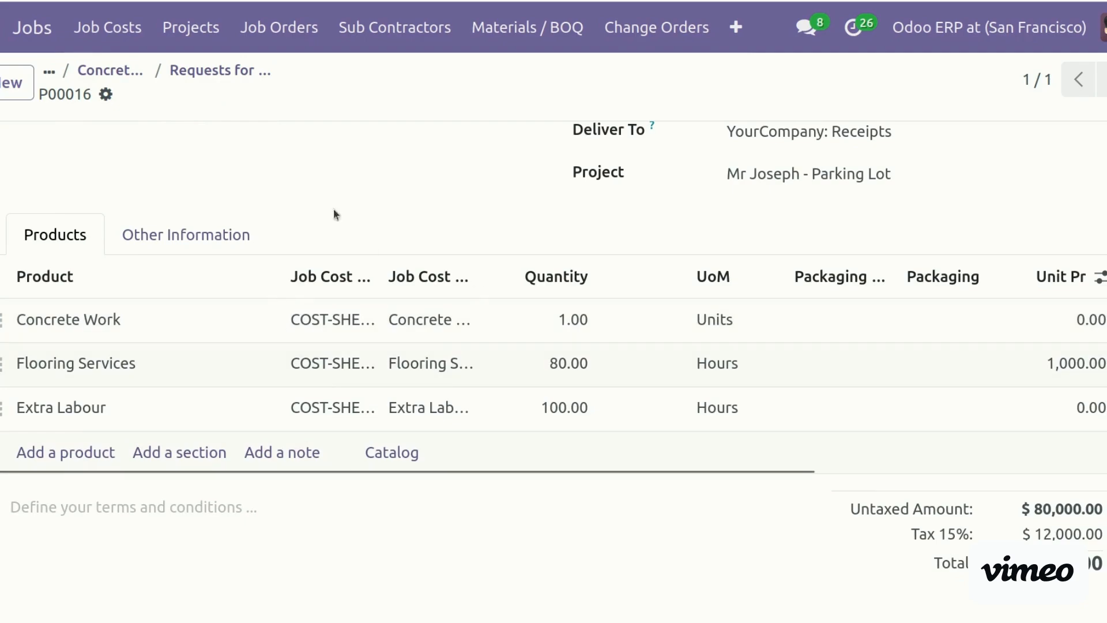
pyautogui.scroll(-3, 757, 329)
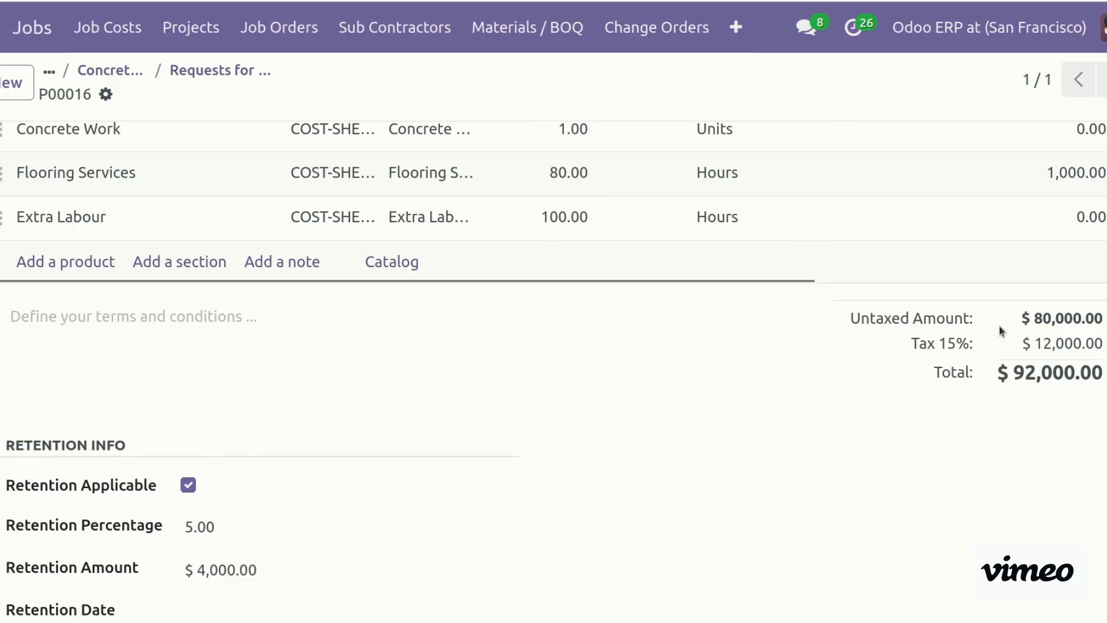
pyautogui.scroll(-4, 1001, 329)
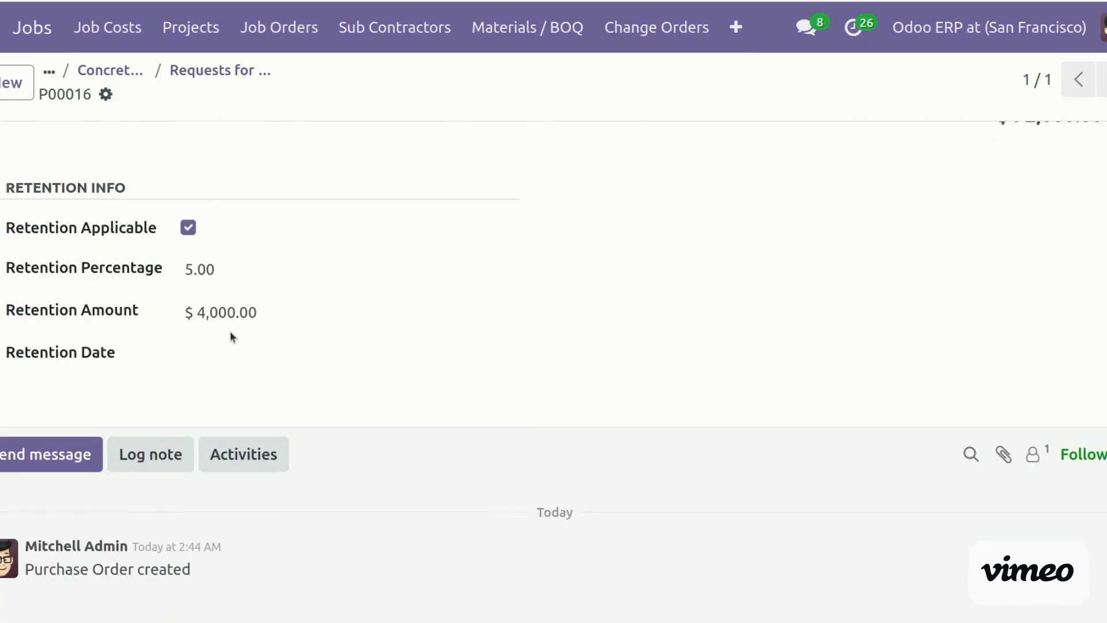
pyautogui.scroll(10, 573, 222)
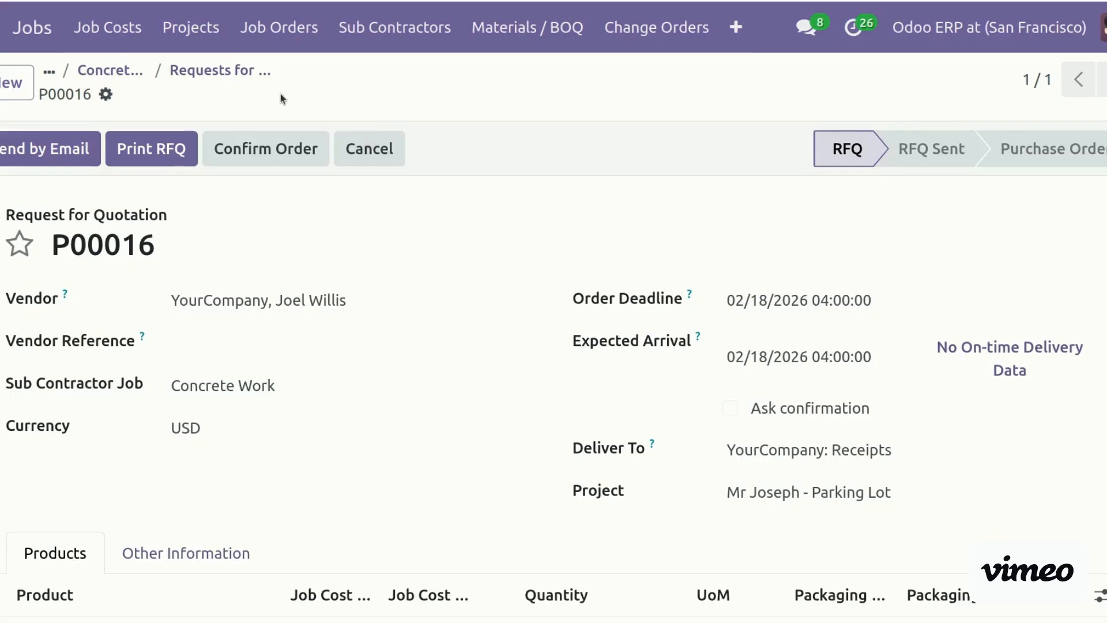
# Set P00016's Retention Date to the 18th and confirm the order
pyautogui.click(252, 149)
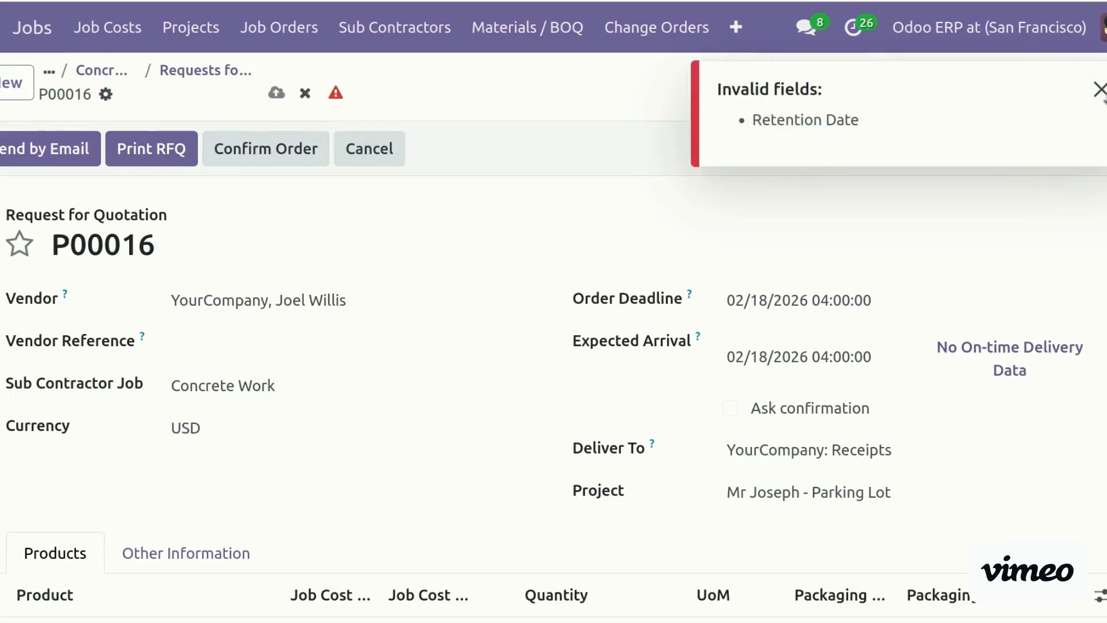
pyautogui.click(1099, 90)
pyautogui.scroll(-10, 958, 512)
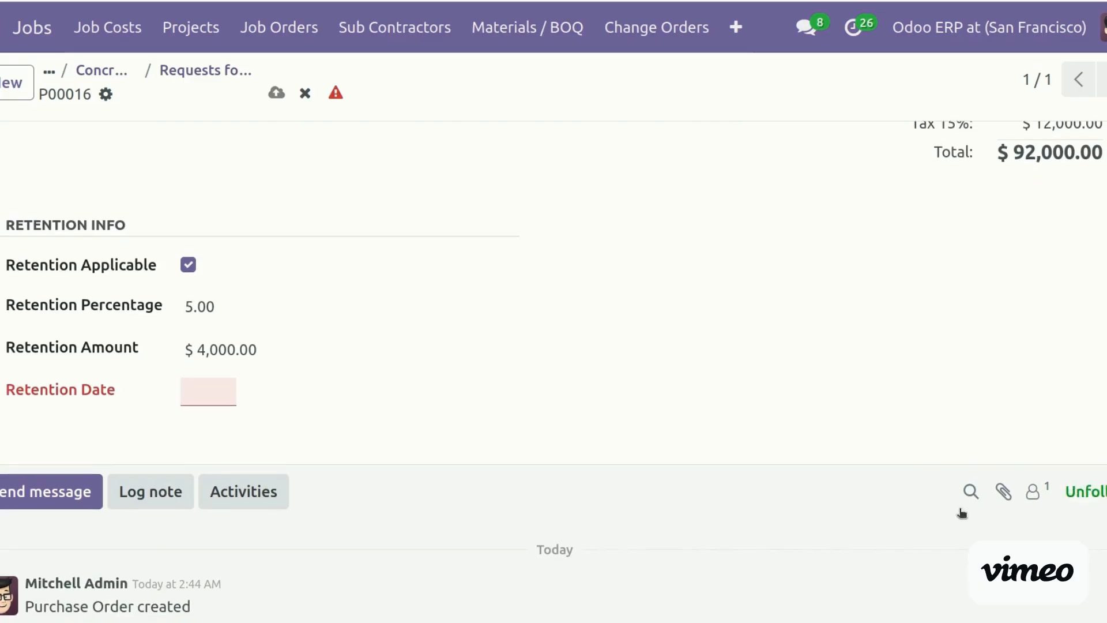
pyautogui.click(217, 389)
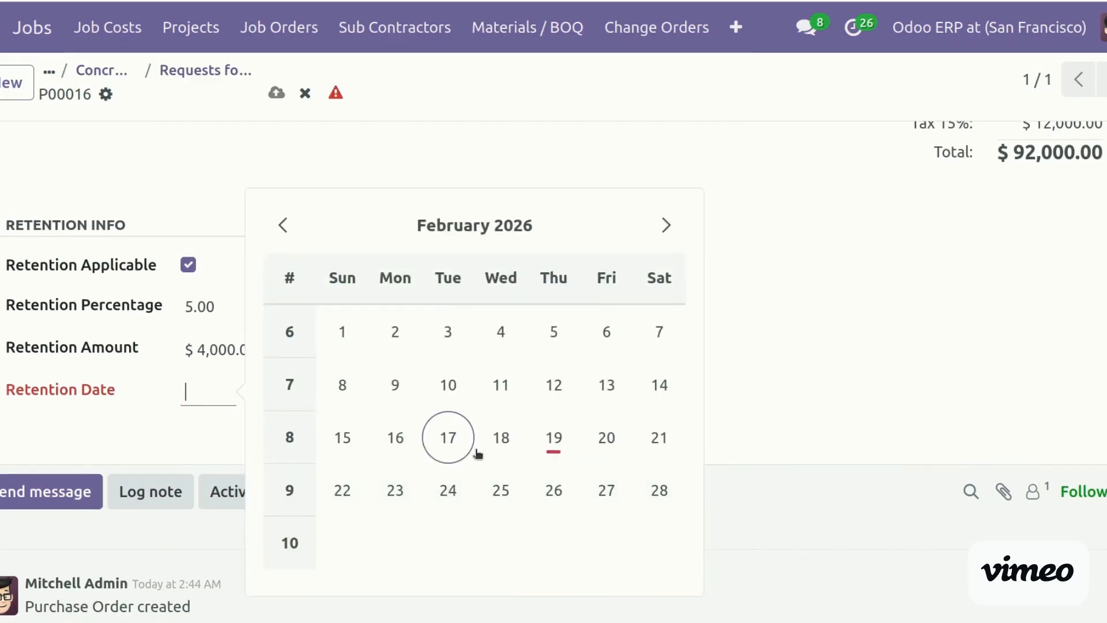
pyautogui.click(488, 442)
pyautogui.click(216, 392)
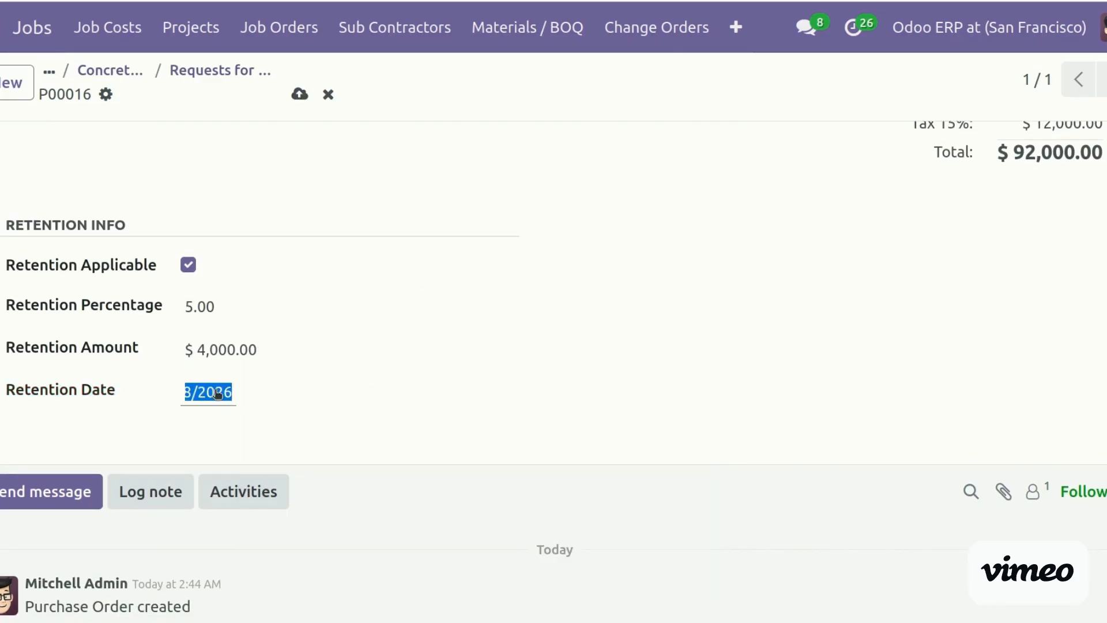
pyautogui.click(889, 281)
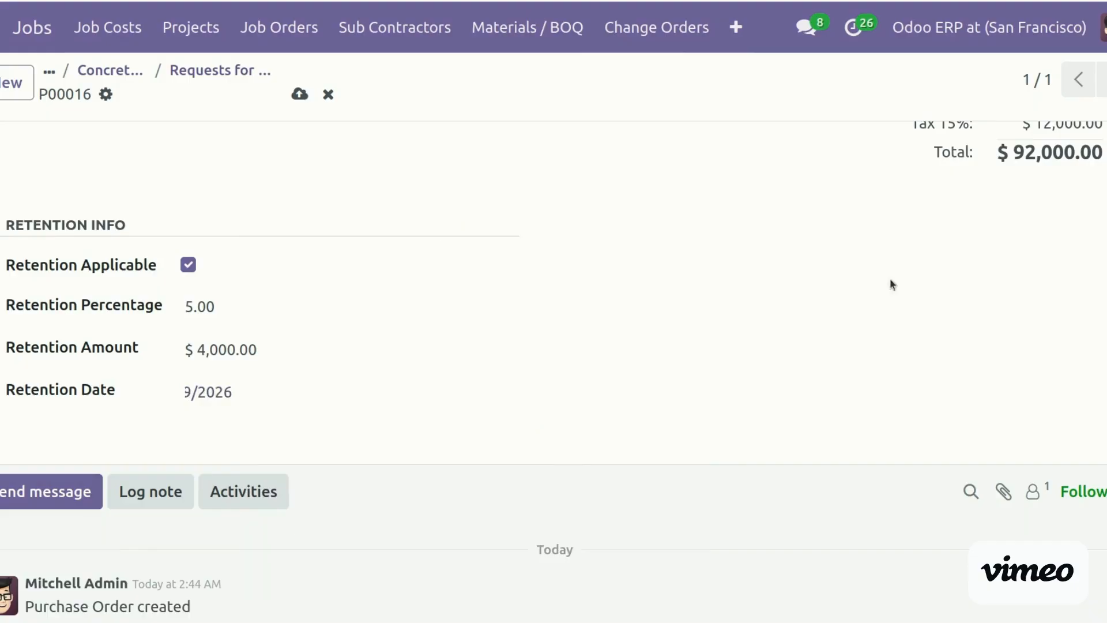
pyautogui.scroll(10, 890, 282)
pyautogui.click(265, 153)
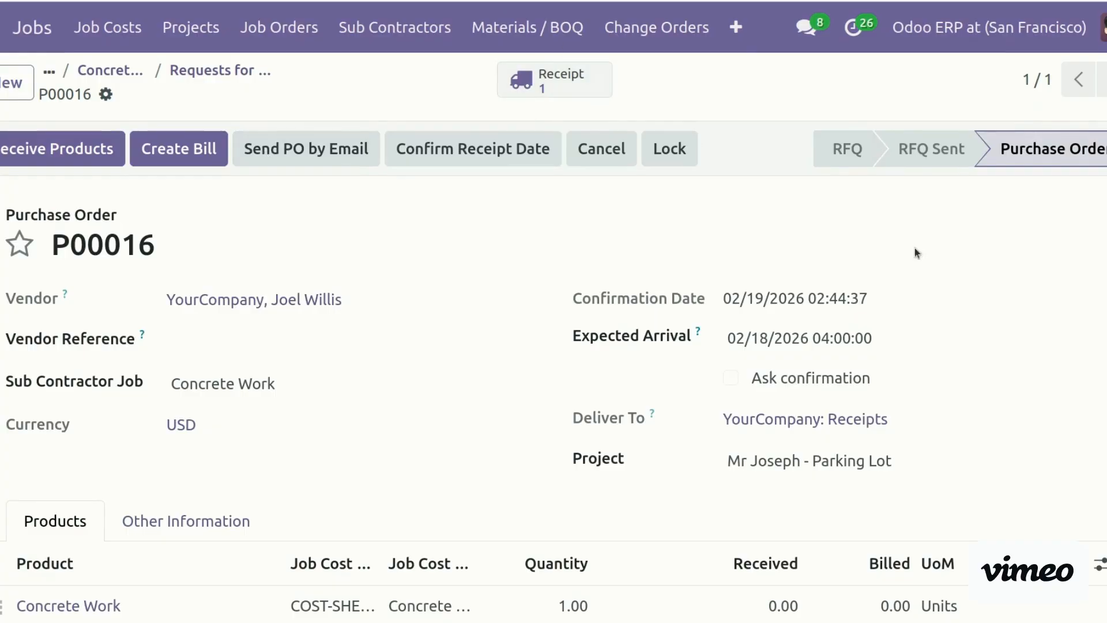
# Go back through the Requests for Quotation and Concrete Work breadcrumbs to the Job Orders board
pyautogui.scroll(-5, 499, 240)
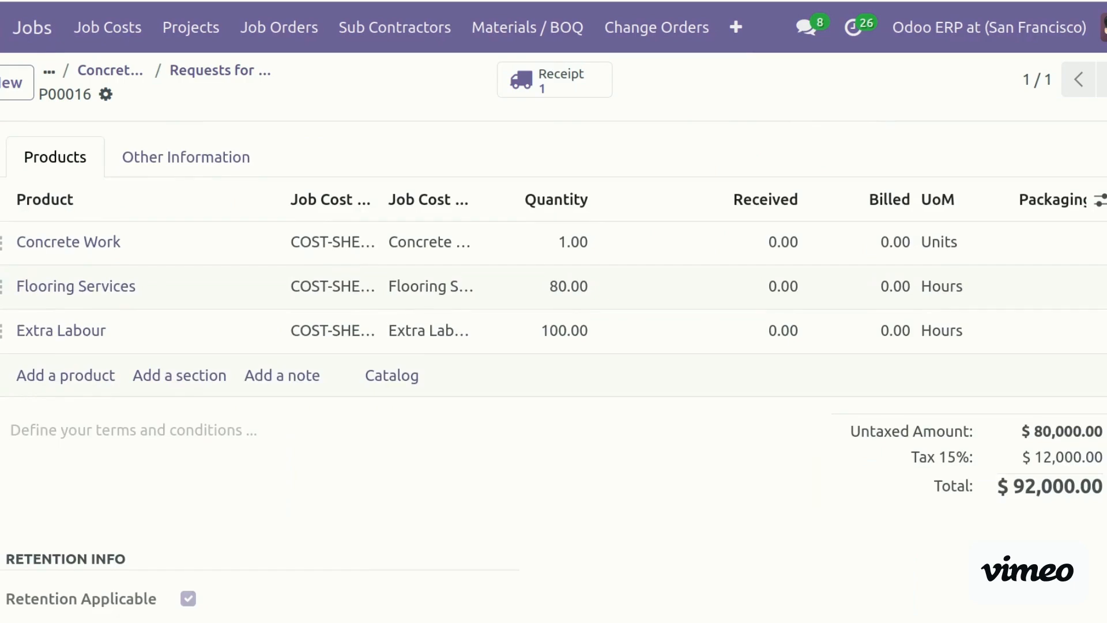
pyautogui.scroll(5, 500, 239)
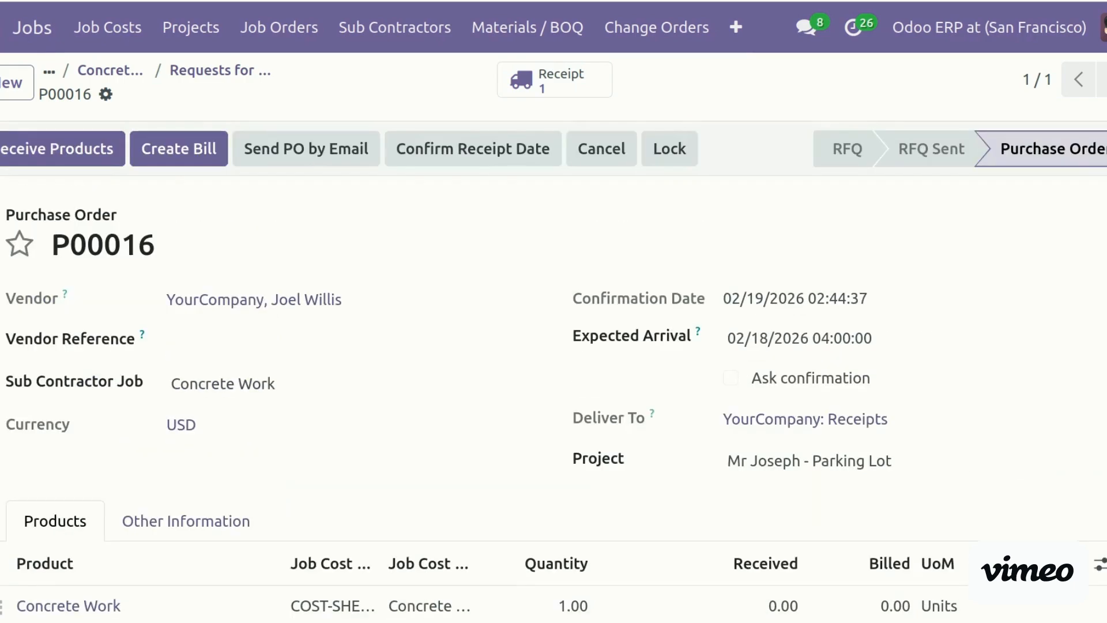
pyautogui.click(219, 73)
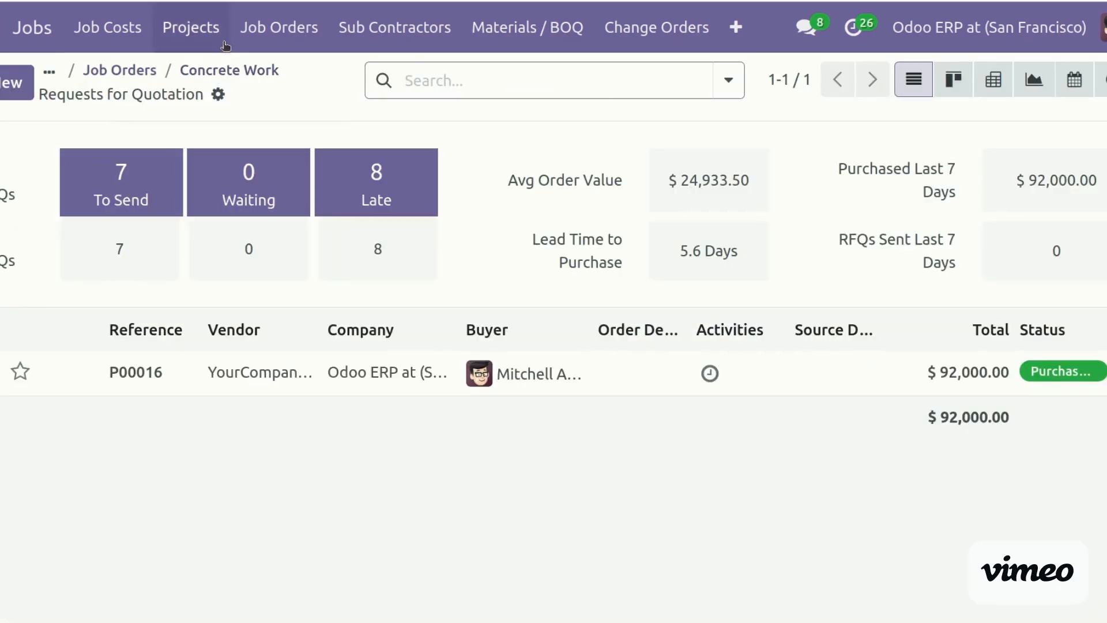
pyautogui.click(226, 69)
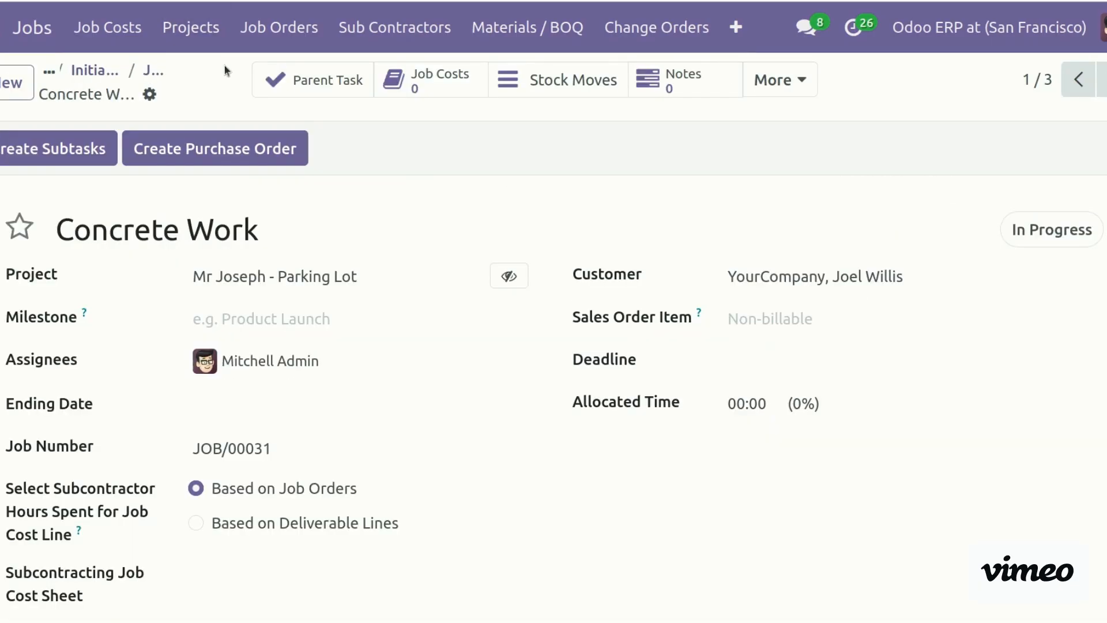
pyautogui.click(156, 70)
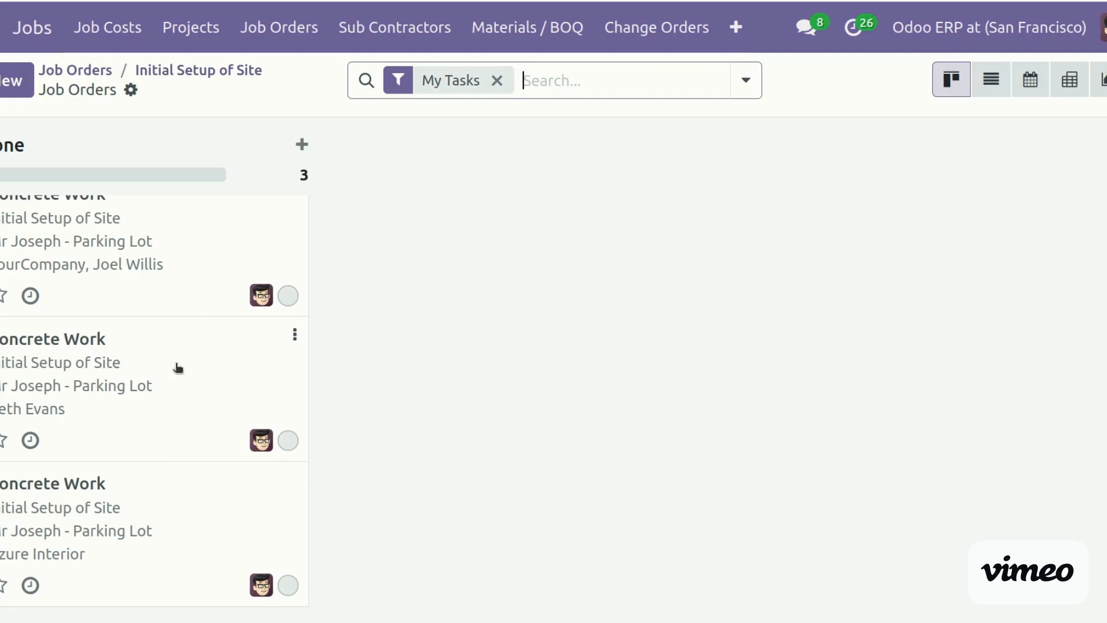
# Open job order JOB/00030 and check that its Purchase Order Lines tab is empty
pyautogui.click(124, 378)
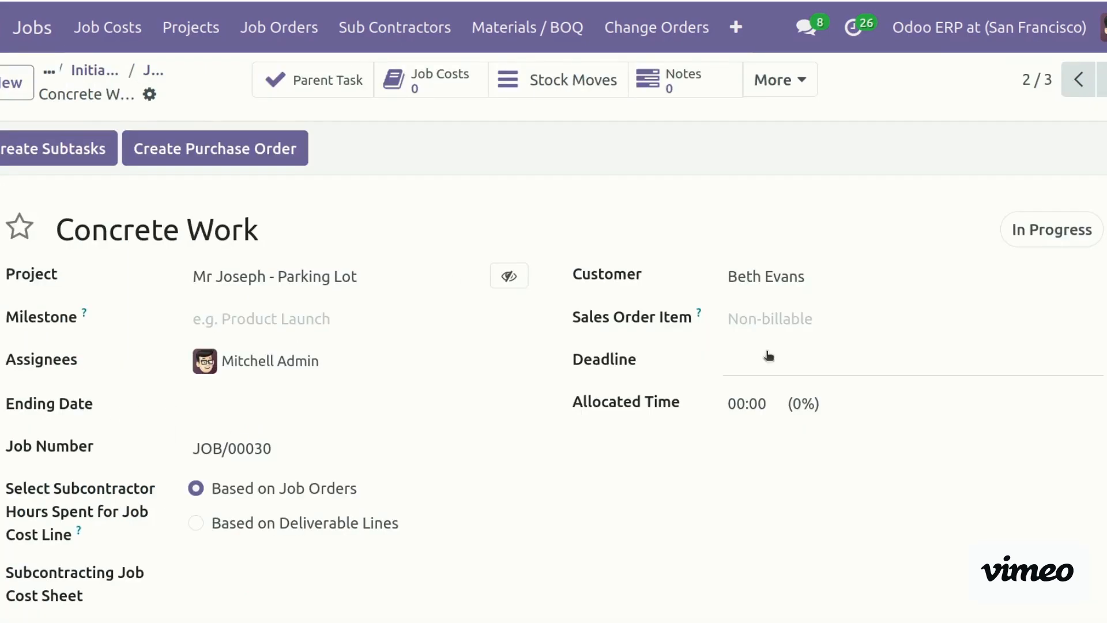
pyautogui.scroll(-9, 553, 369)
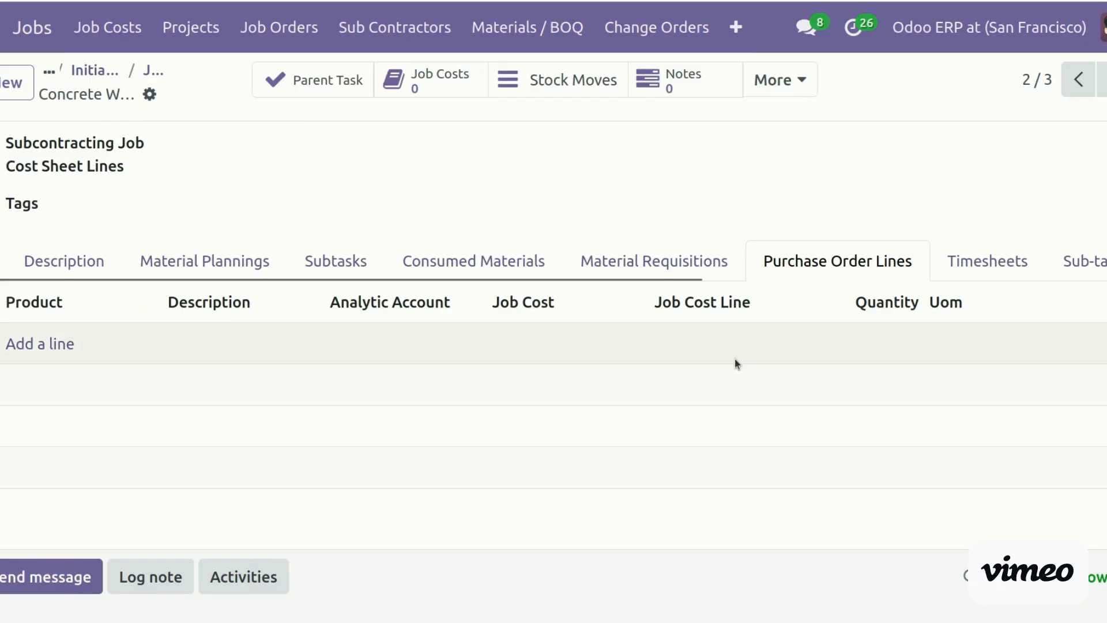
pyautogui.scroll(10, 735, 358)
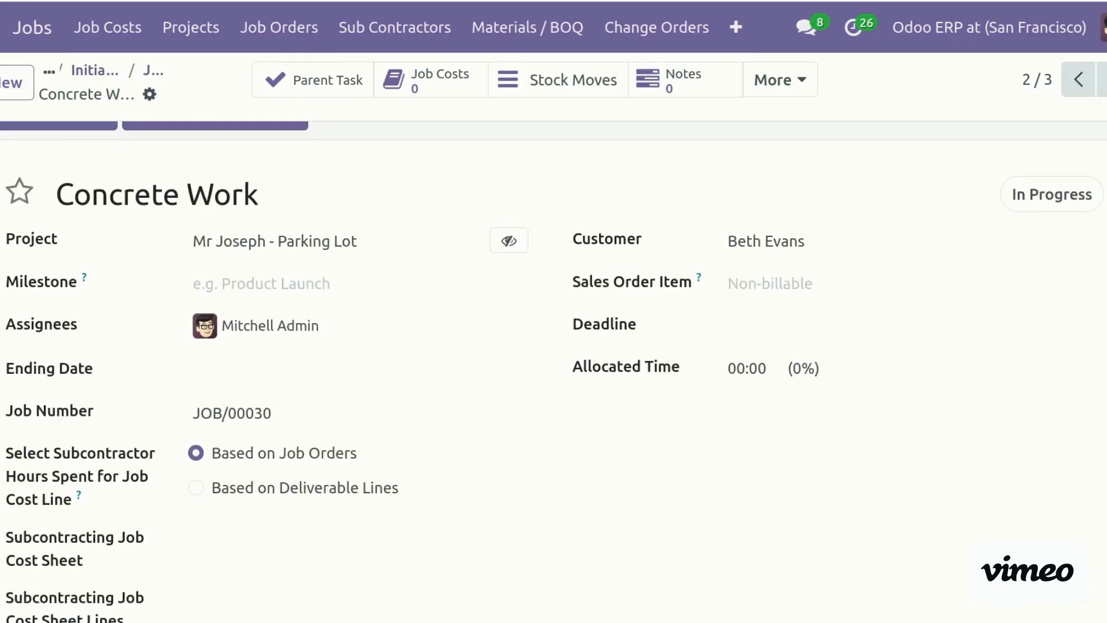
pyautogui.scroll(-7, 718, 400)
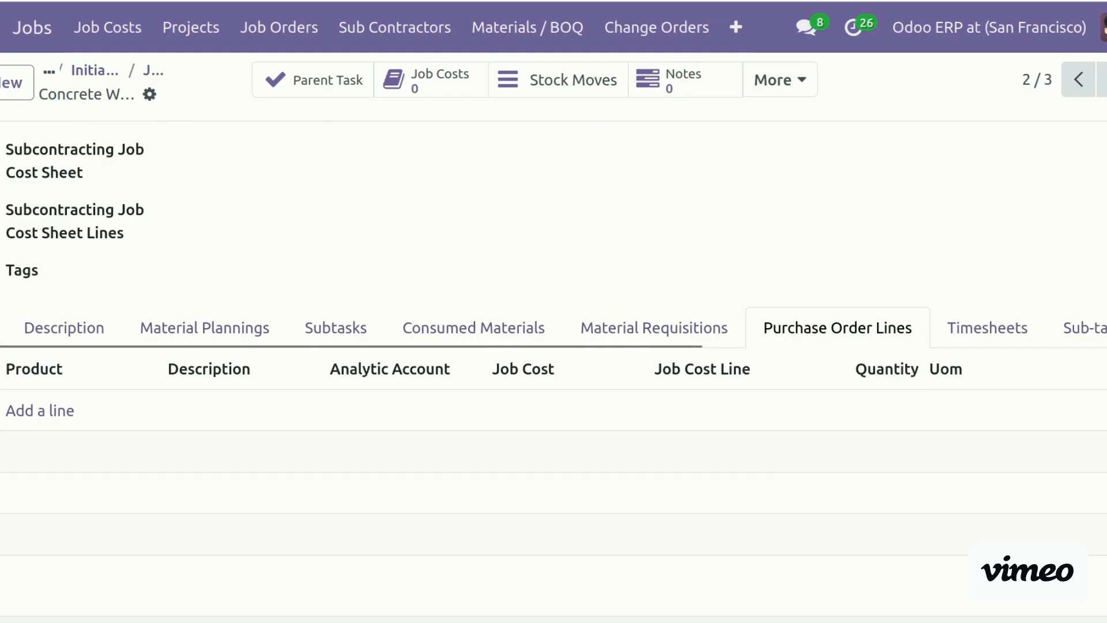
pyautogui.scroll(8, 877, 191)
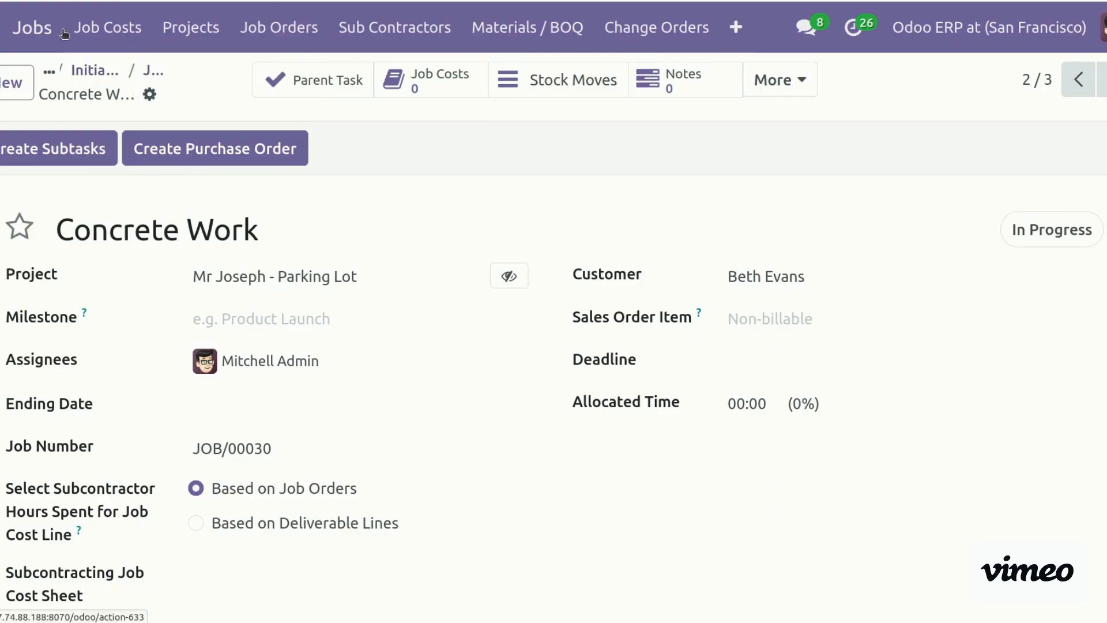
# Open P00016 from the Purchase app and review its three lines totalling $92,000.00
pyautogui.click(3, 29)
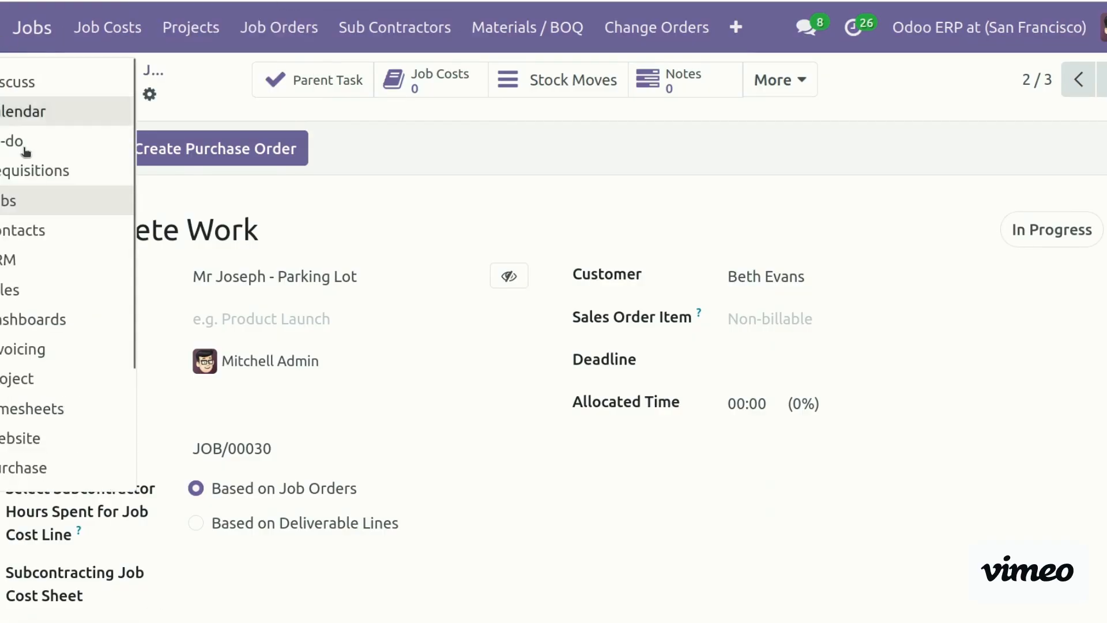
pyautogui.click(2, 29)
pyautogui.click(2, 29)
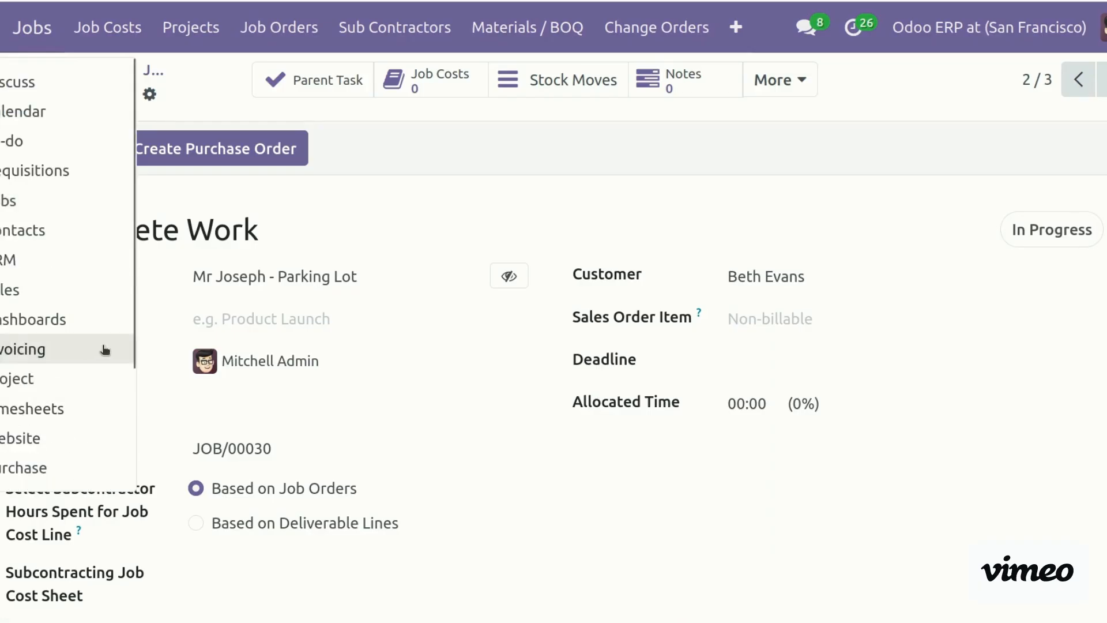
pyautogui.click(42, 464)
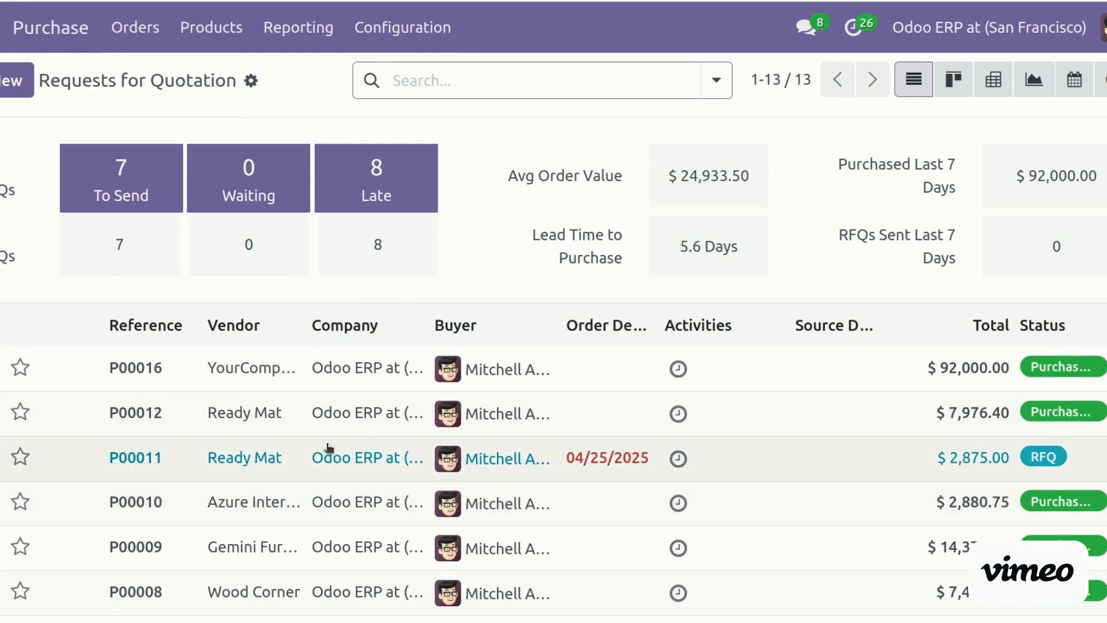
pyautogui.click(182, 370)
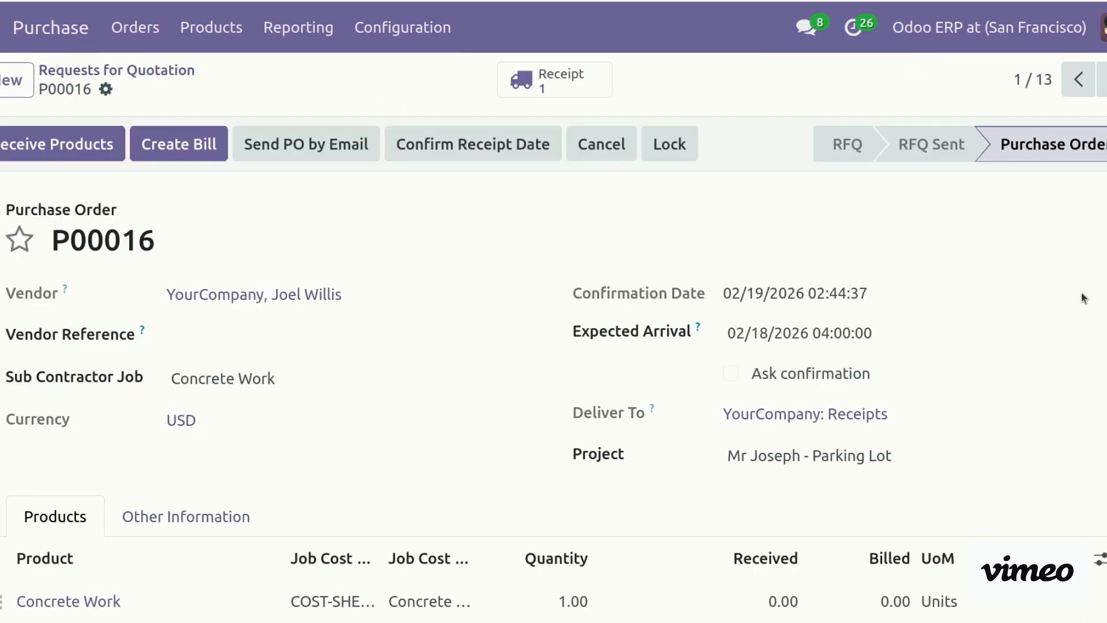
pyautogui.scroll(-5, 1098, 306)
pyautogui.scroll(-1, 554, 365)
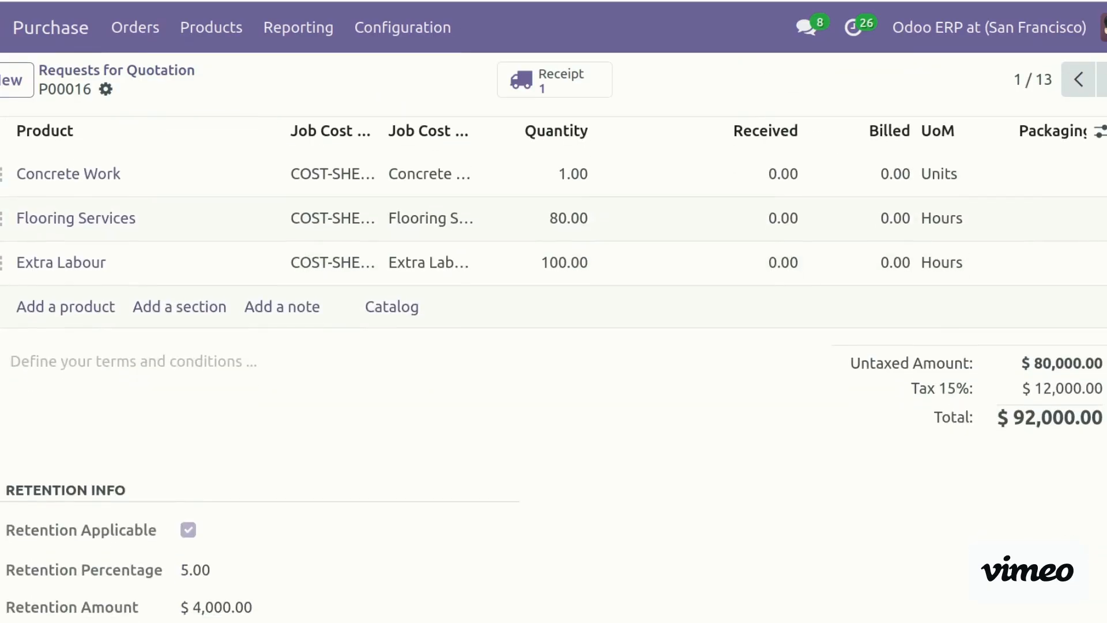
pyautogui.scroll(6, 554, 365)
pyautogui.scroll(-6, 553, 365)
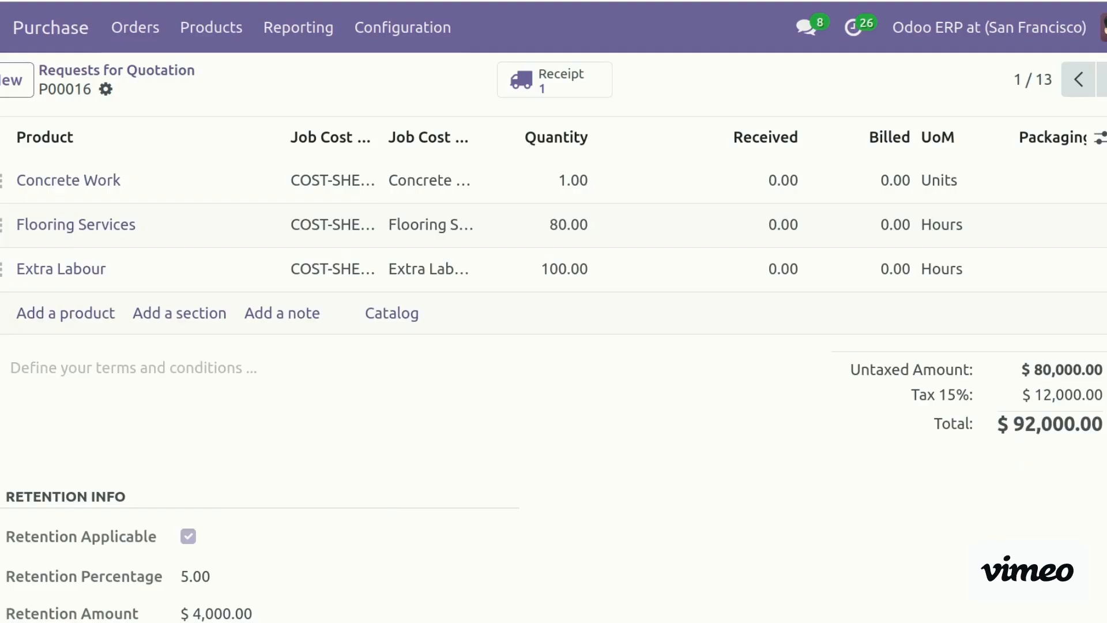
pyautogui.scroll(6, 386, 397)
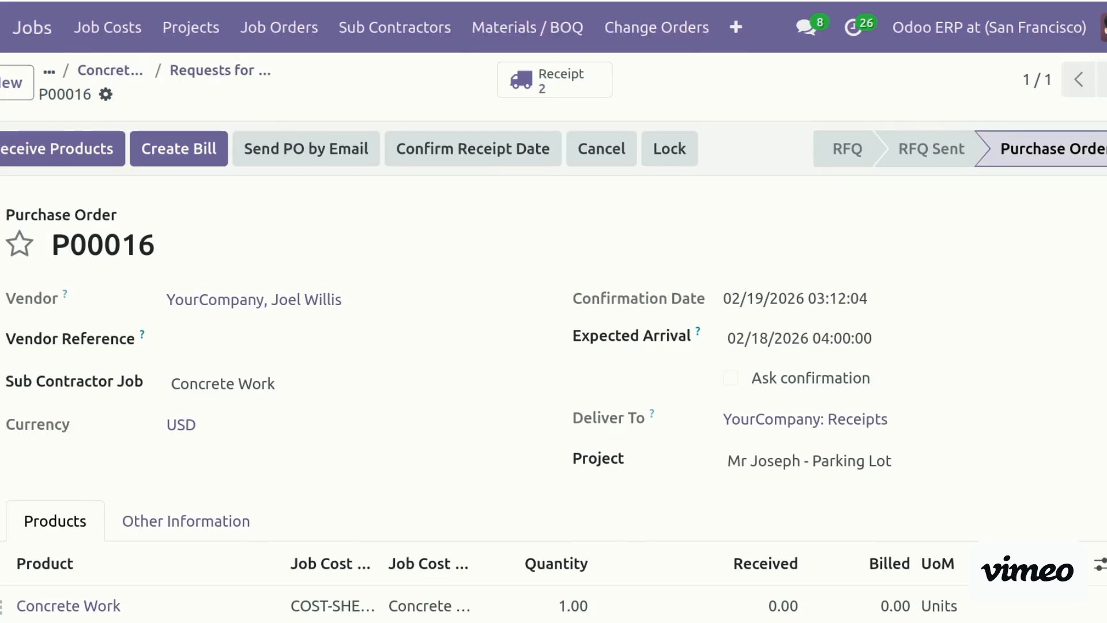
# Widen P00016's Job Cost Center and Job Cost Line columns to show full names
pyautogui.scroll(-7, 553, 381)
pyautogui.scroll(7, 553, 381)
pyautogui.scroll(-4, 578, 303)
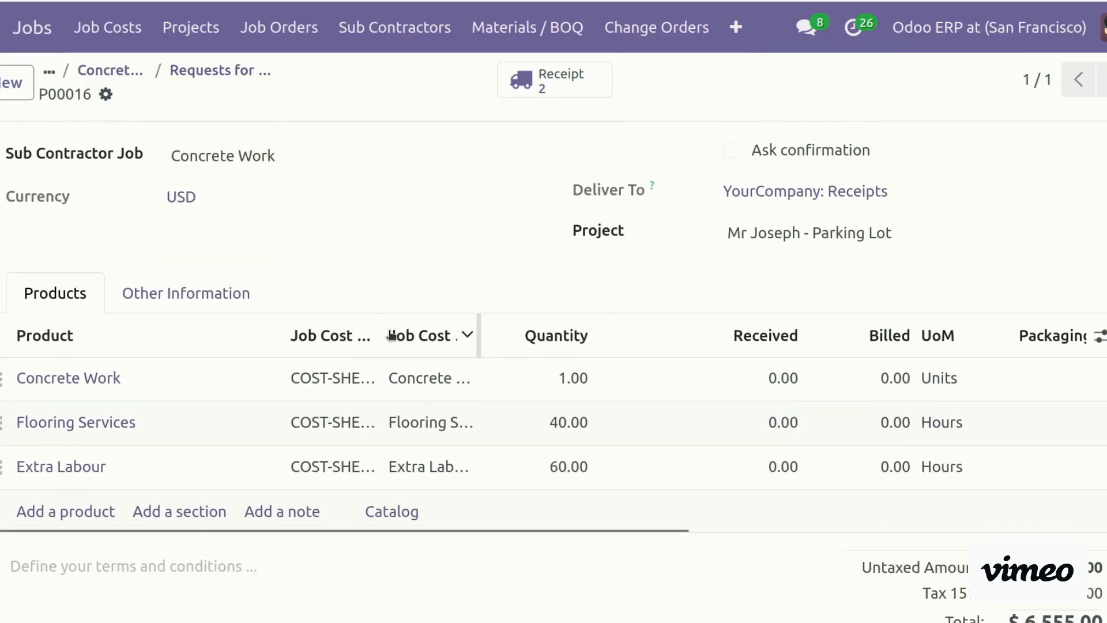
pyautogui.moveTo(378, 334); pyautogui.dragTo(473, 327)
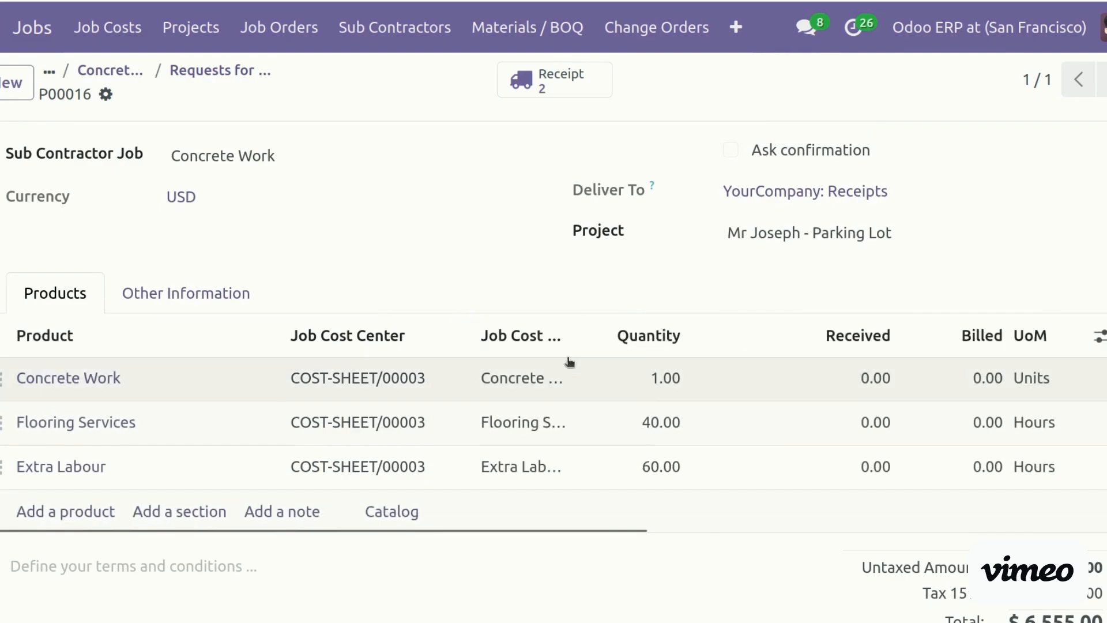
pyautogui.moveTo(568, 332); pyautogui.dragTo(684, 329)
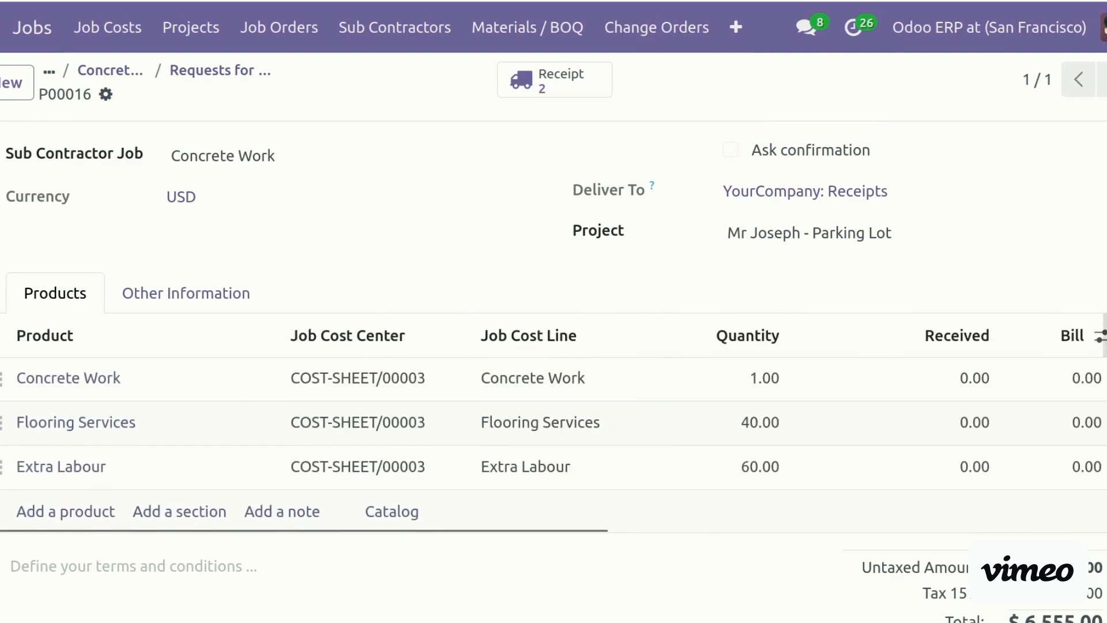
# Return to the Requests for Quotation list showing P00016 at $6,555.00
pyautogui.scroll(1, 685, 328)
pyautogui.scroll(3, 919, 123)
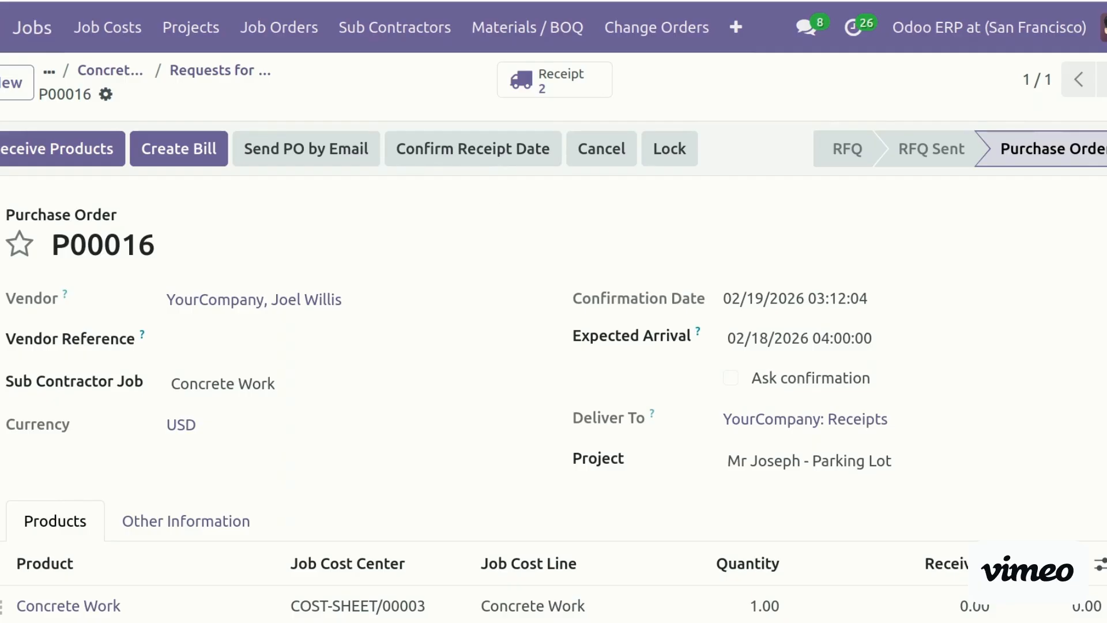
pyautogui.click(230, 71)
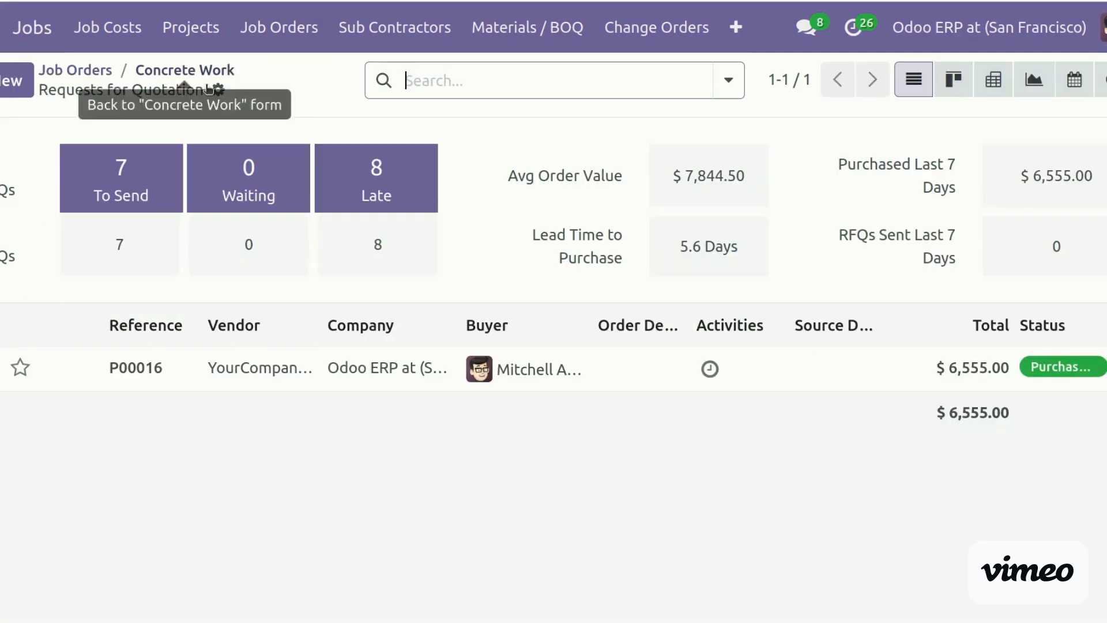
# Search the Job Orders board for 'initia' and open Initial Setup of Site (JOB/00028)
pyautogui.click(191, 70)
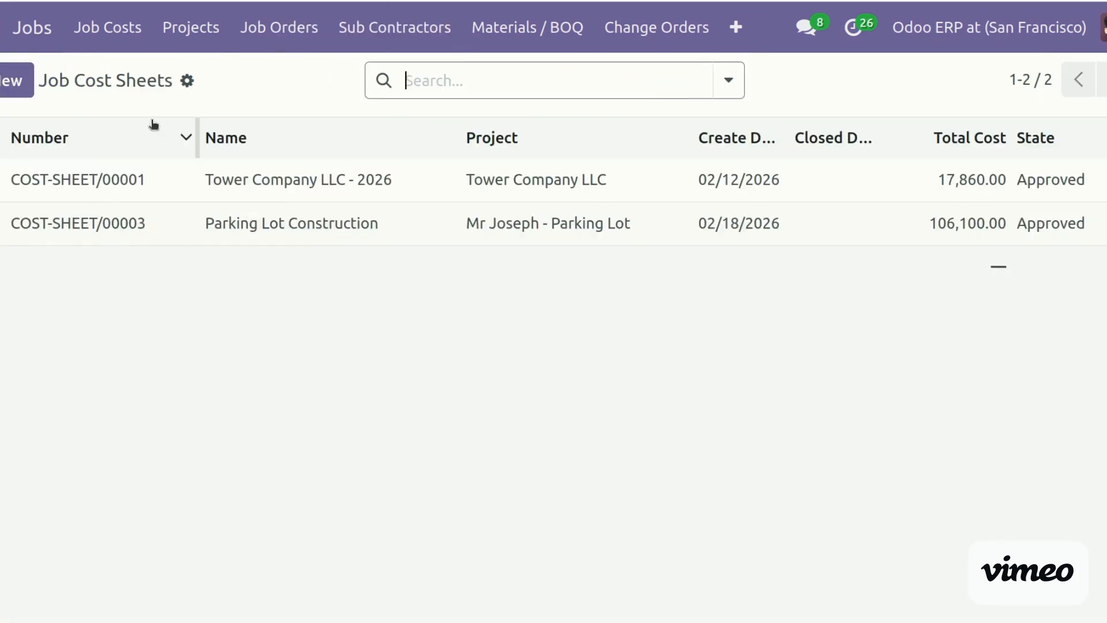
pyautogui.click(164, 231)
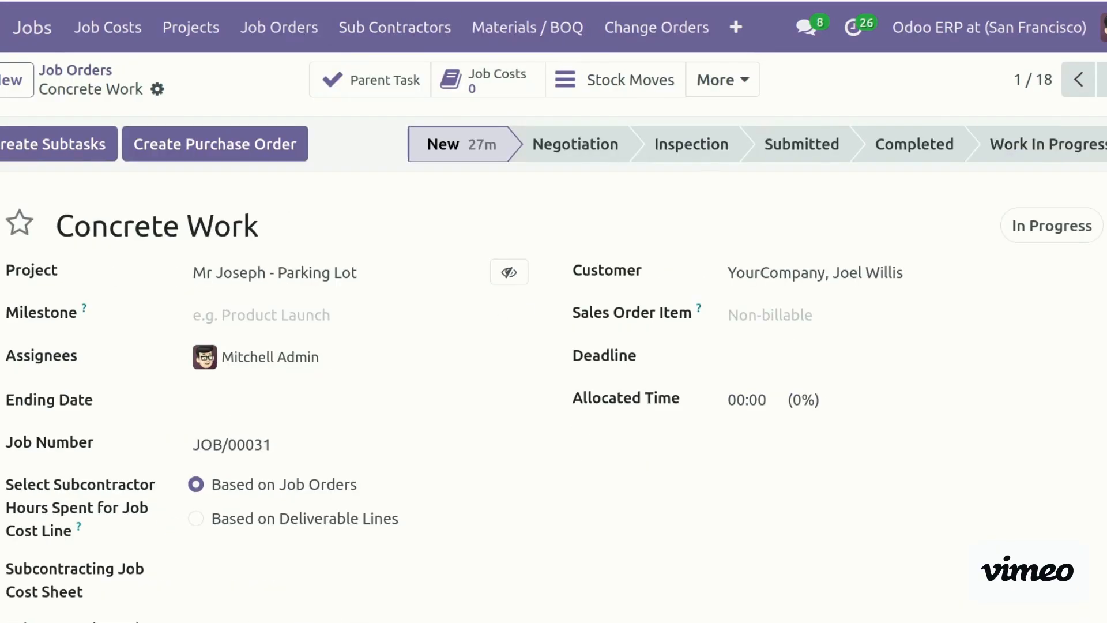
pyautogui.click(266, 27)
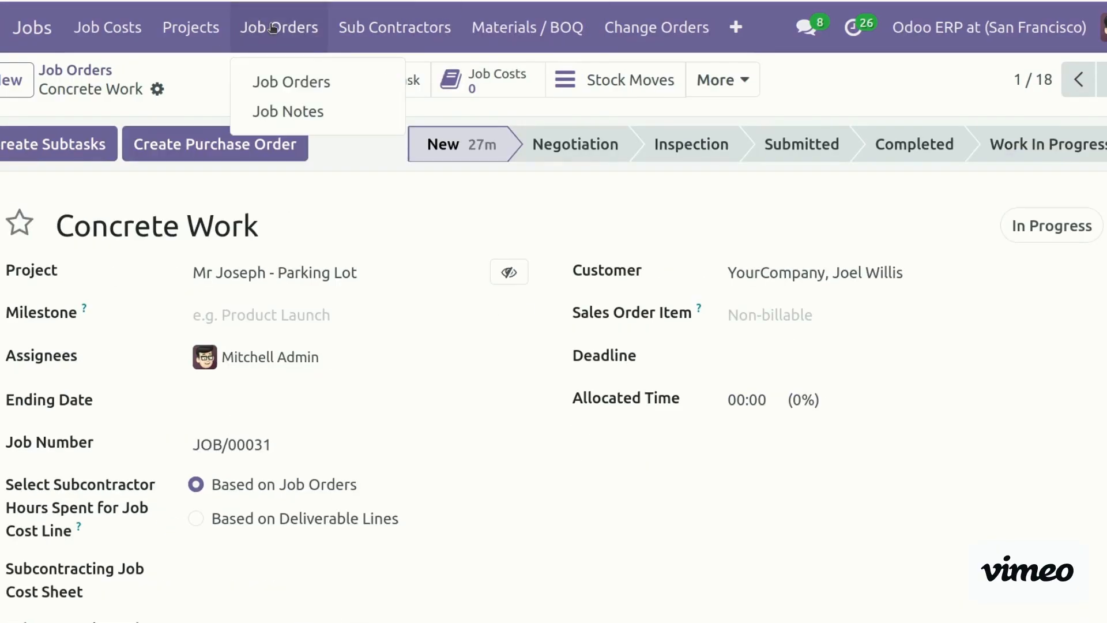
pyautogui.click(299, 84)
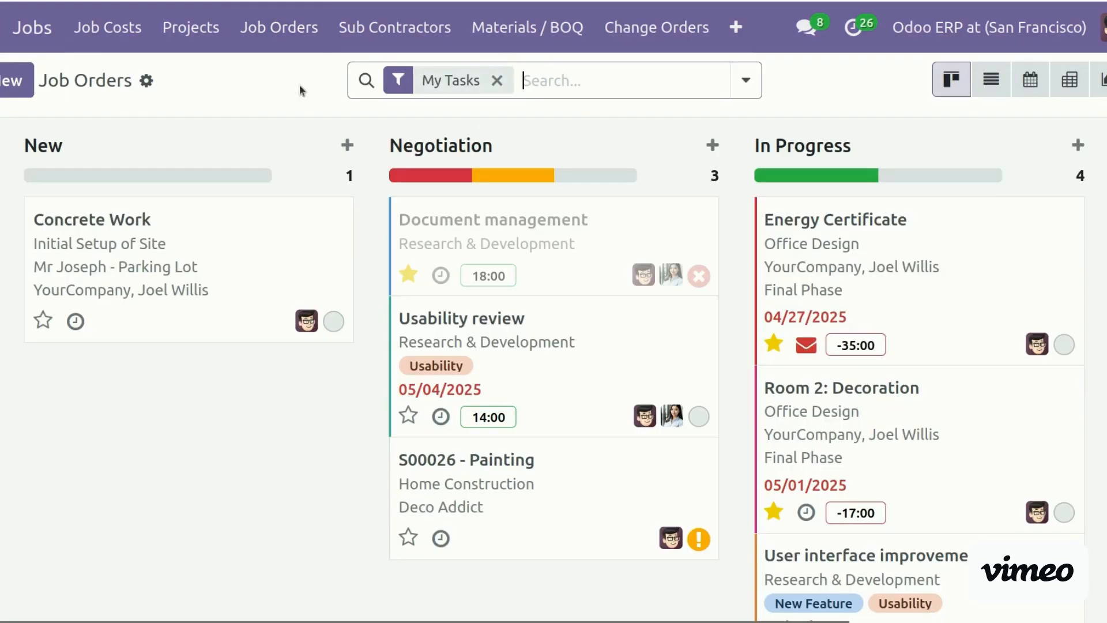
pyautogui.write('initia')
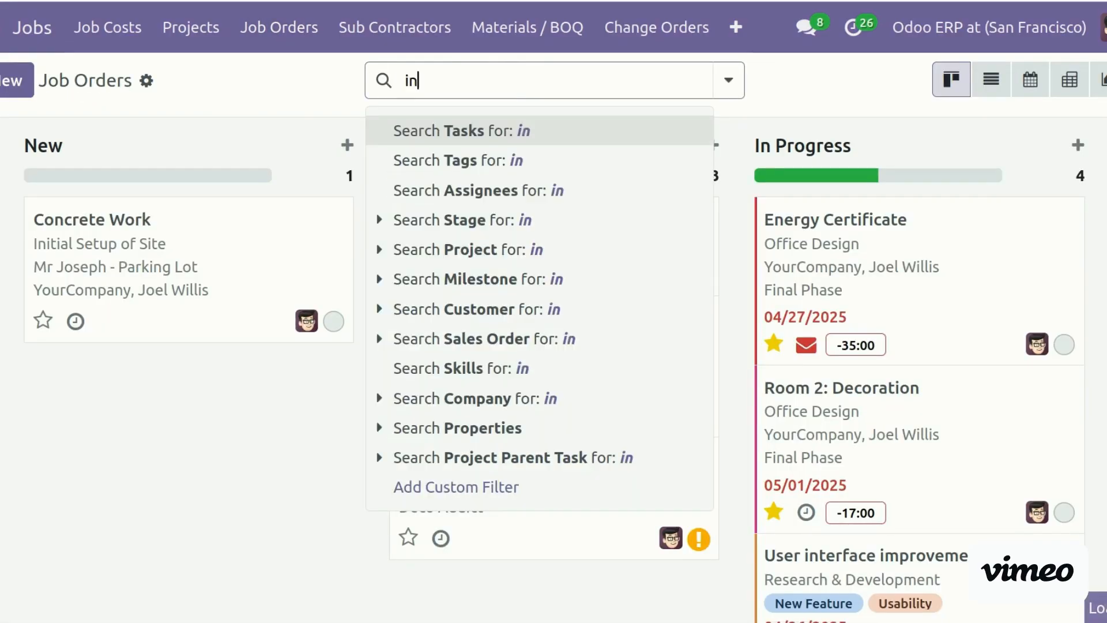
pyautogui.press('Return')
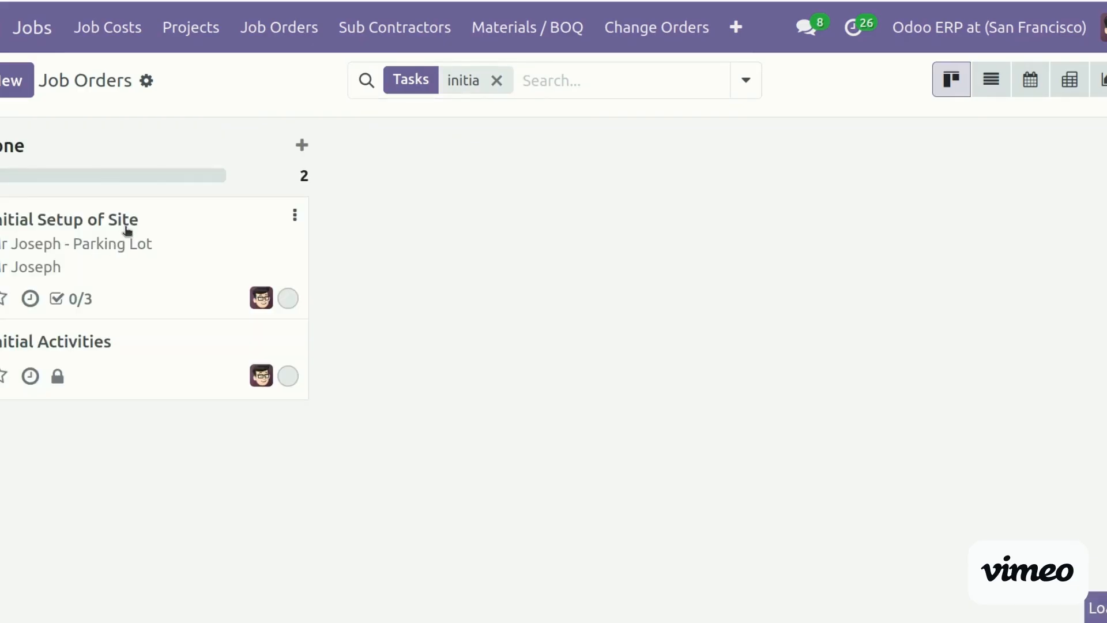
pyautogui.click(125, 226)
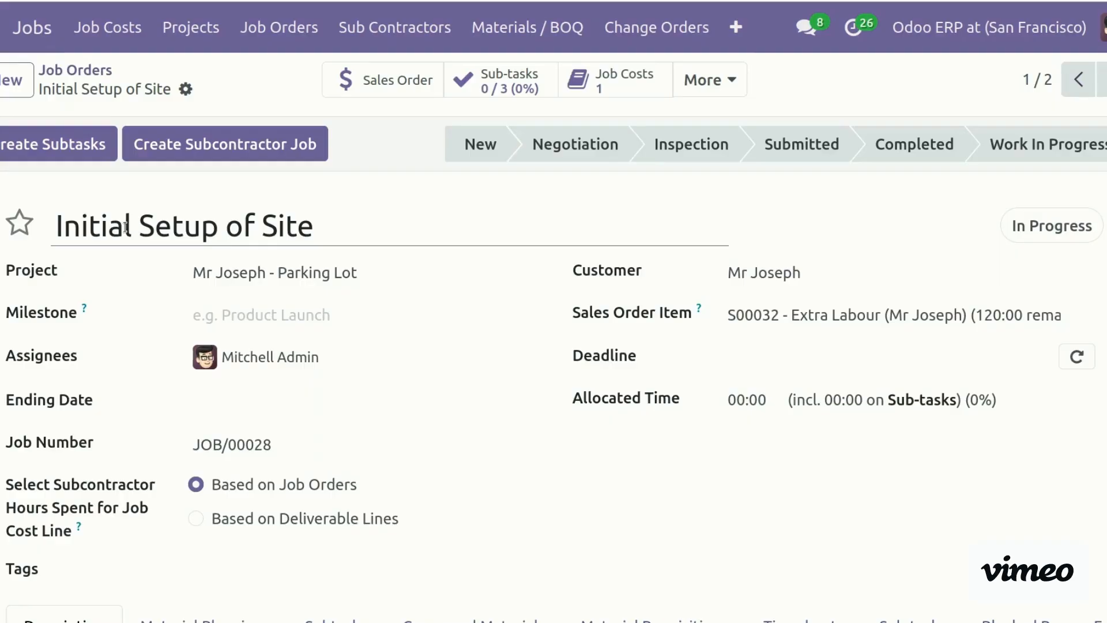
# Close the Create Subcontractor Job wizard unused and open Initial Setup of Site's Subcontractor Jobs from More
pyautogui.click(283, 150)
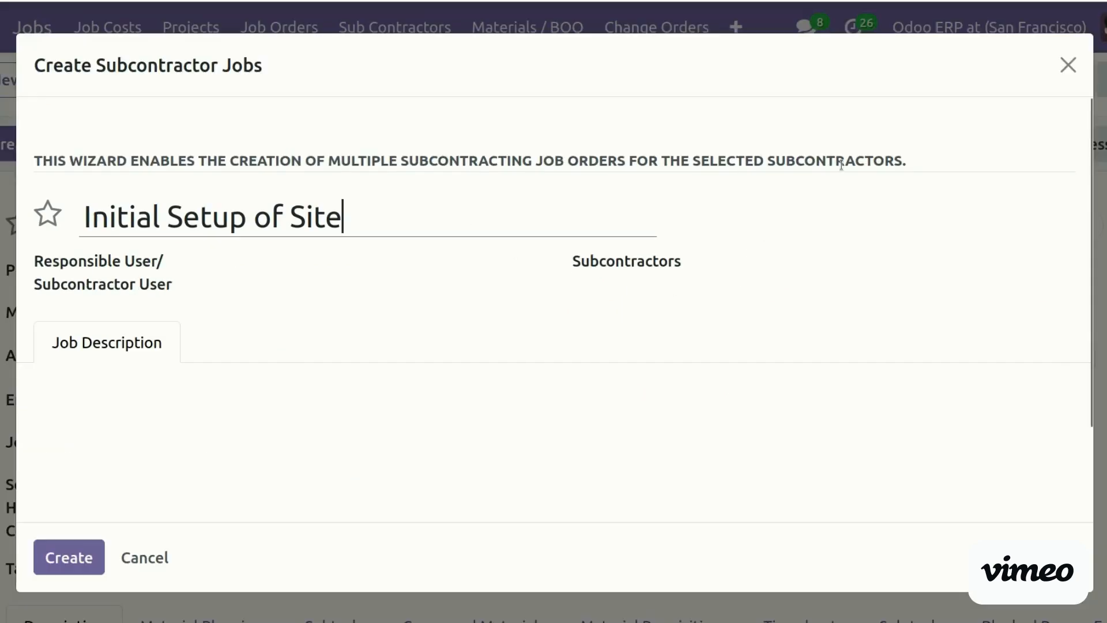
pyautogui.click(1067, 65)
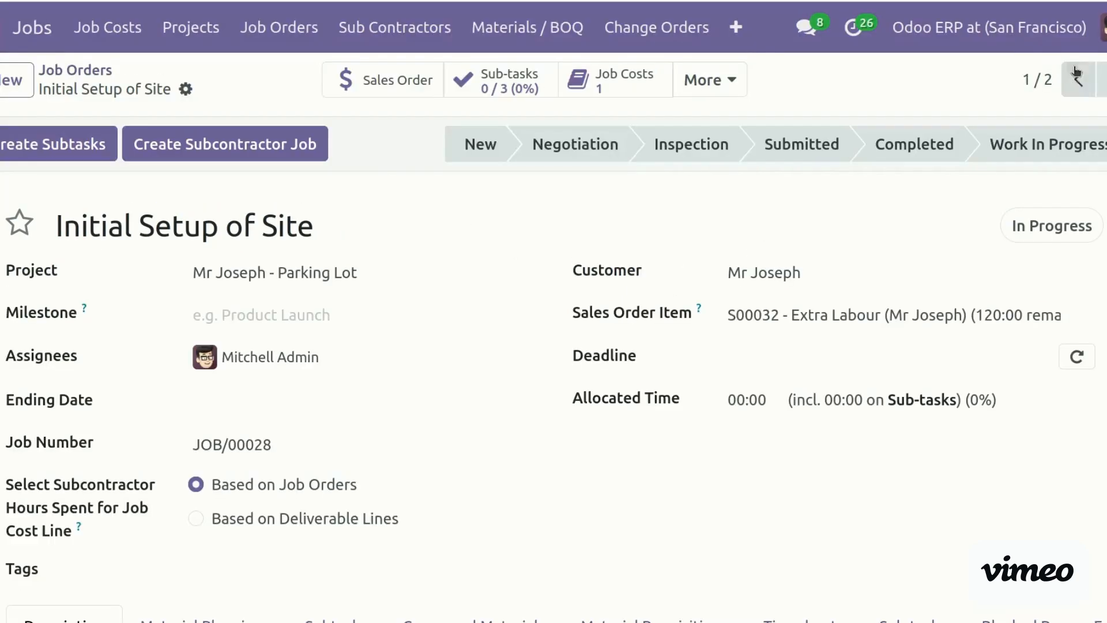
pyautogui.click(719, 79)
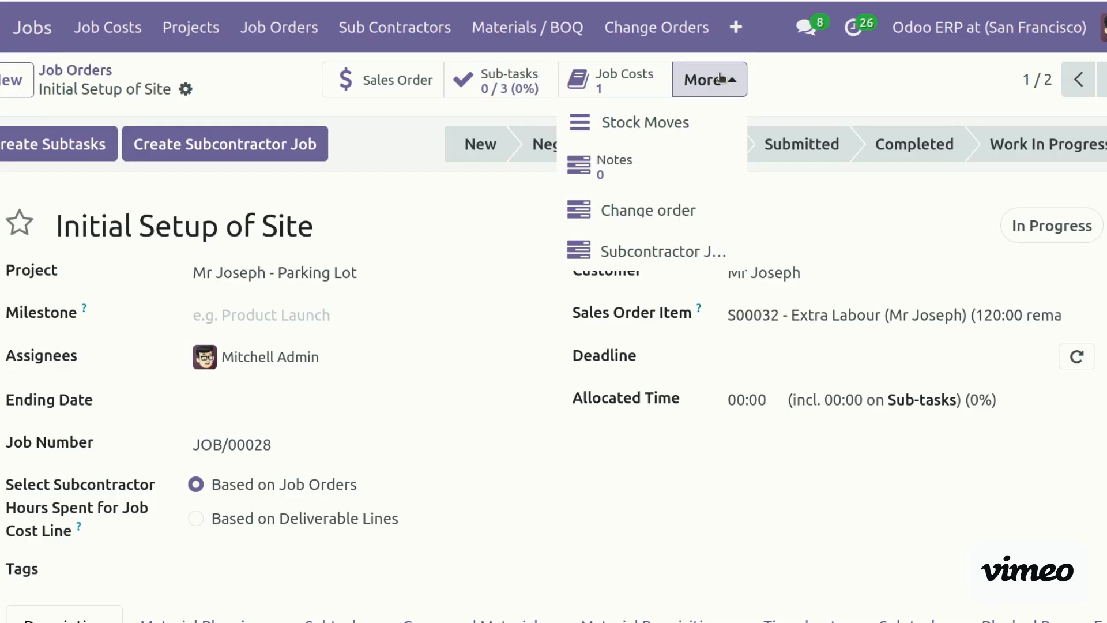
pyautogui.click(662, 249)
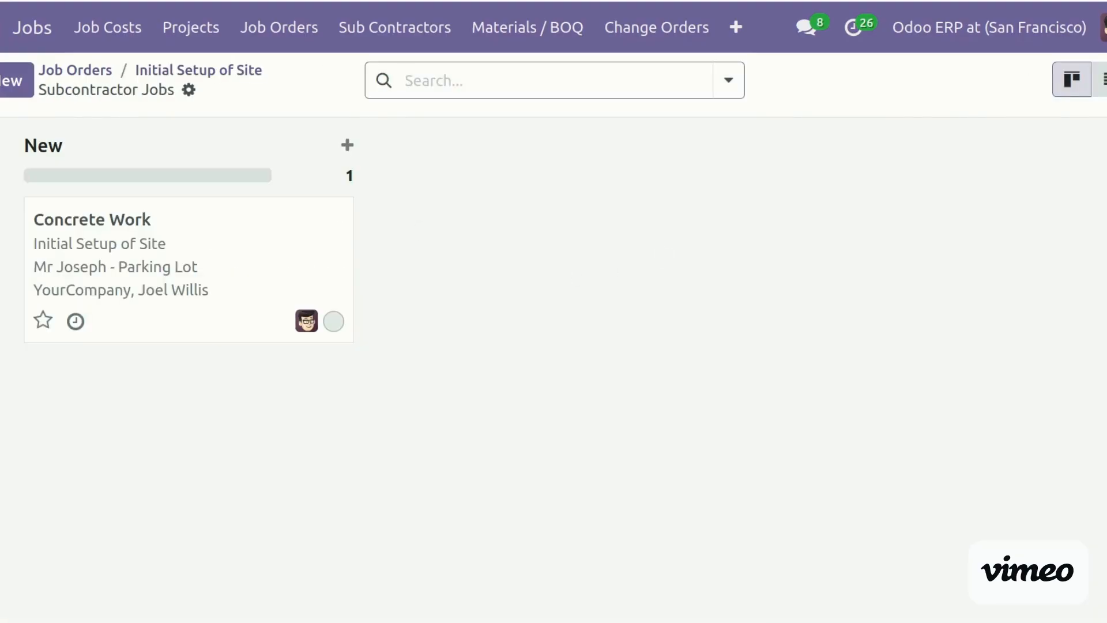
# Open the first Concrete Work job in the Done column and follow its notification email to the subcontractor view
pyautogui.click(0, 242)
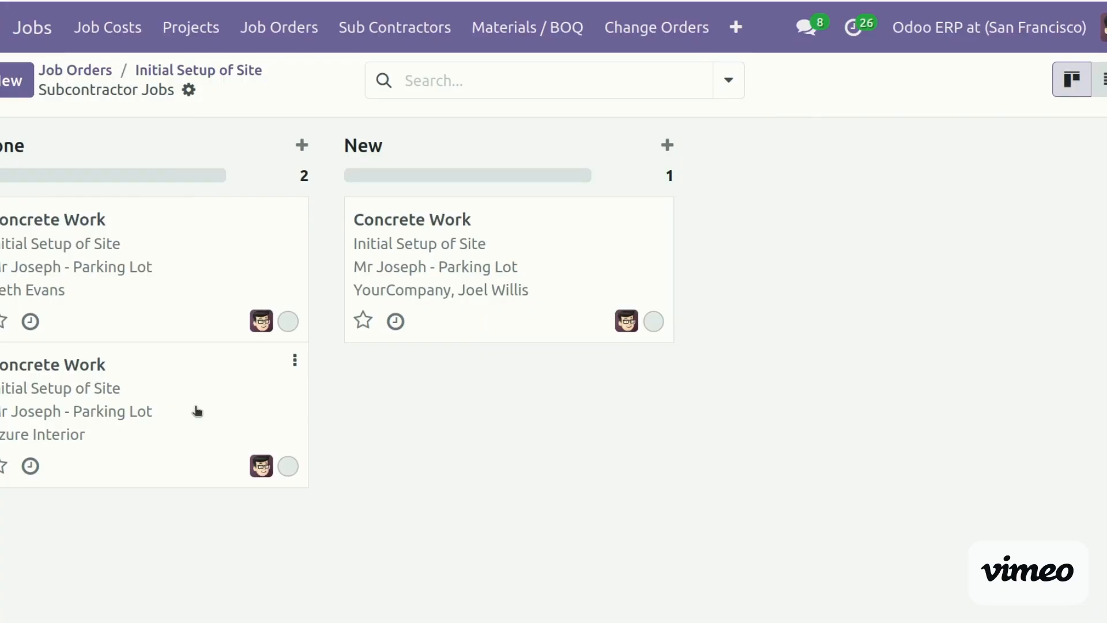
pyautogui.click(142, 265)
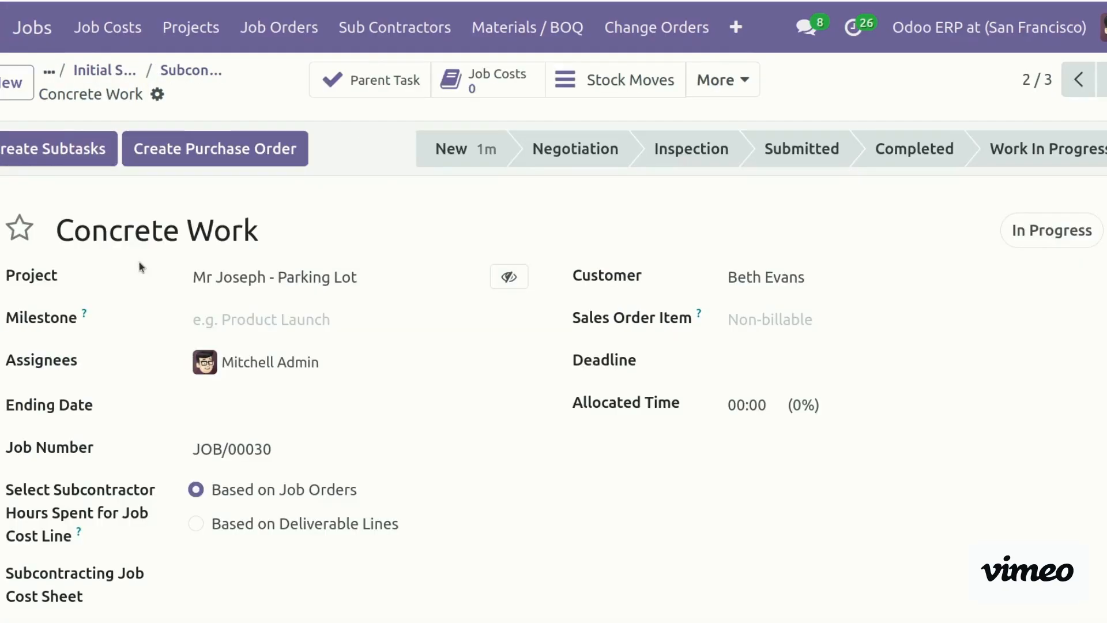
pyautogui.scroll(-5, 553, 346)
pyautogui.scroll(-6, 553, 373)
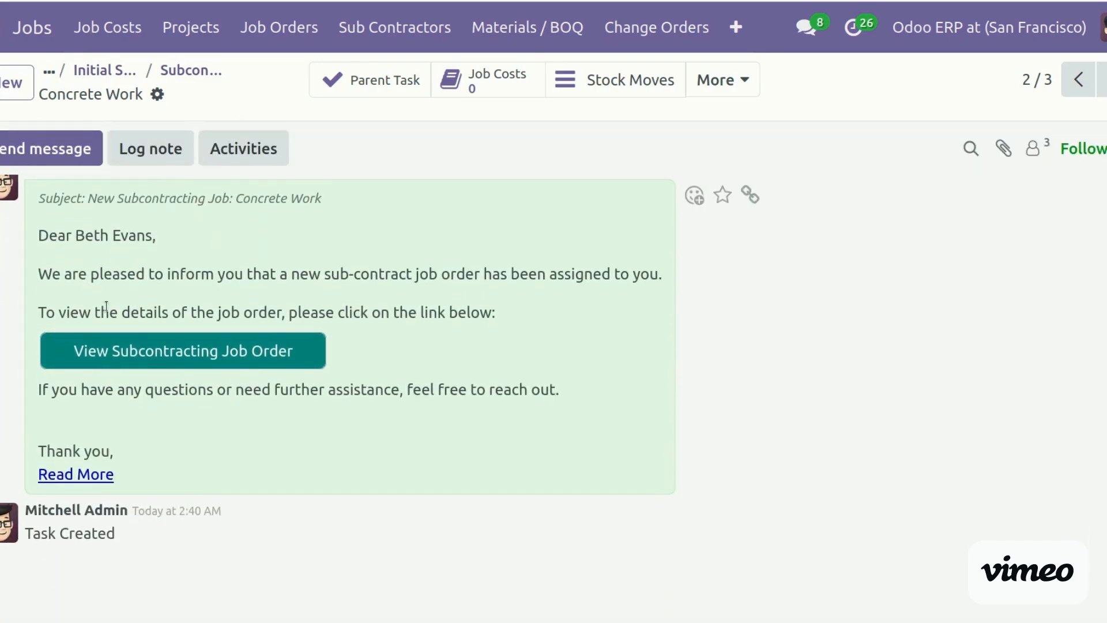
pyautogui.click(241, 357)
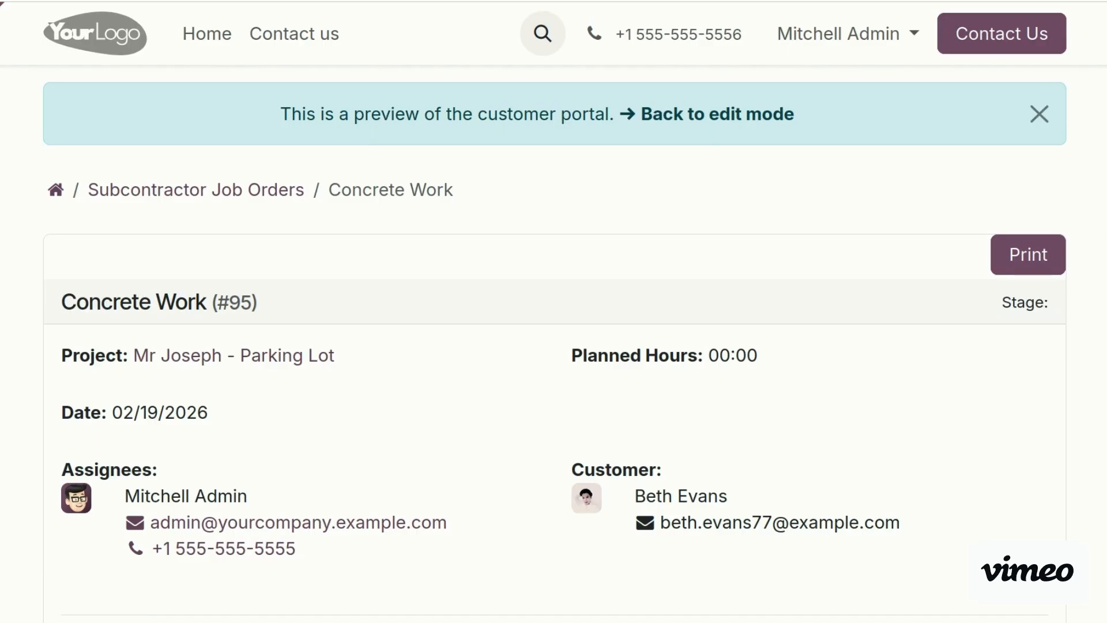
# Review the portal preview of Concrete Work job order #95, then return to the backend job form
pyautogui.scroll(-6, 573, 365)
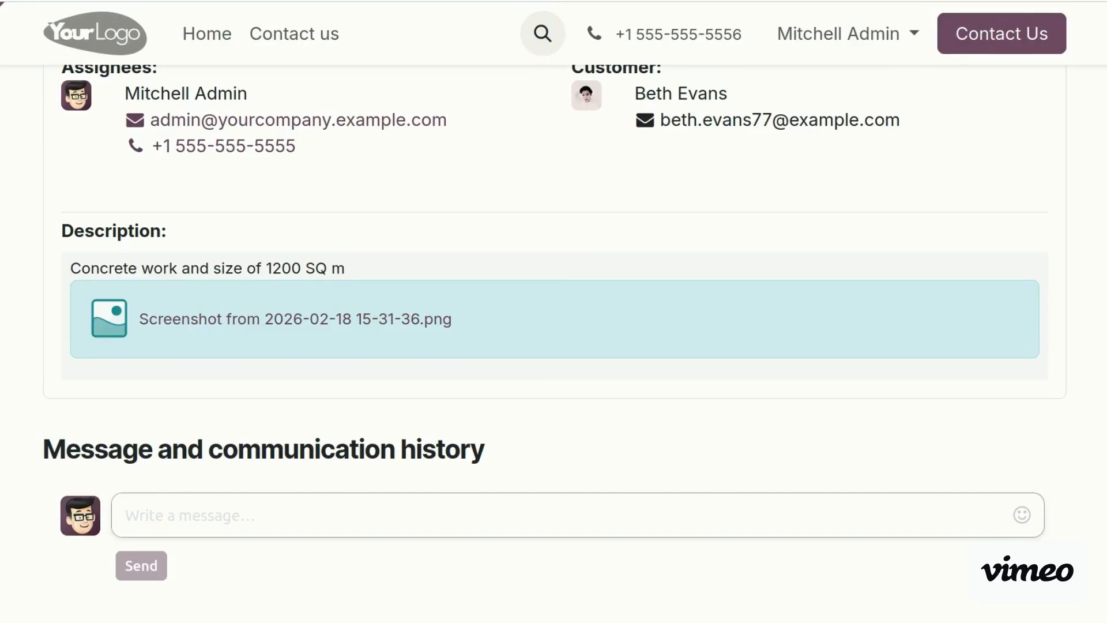
pyautogui.scroll(6, 553, 311)
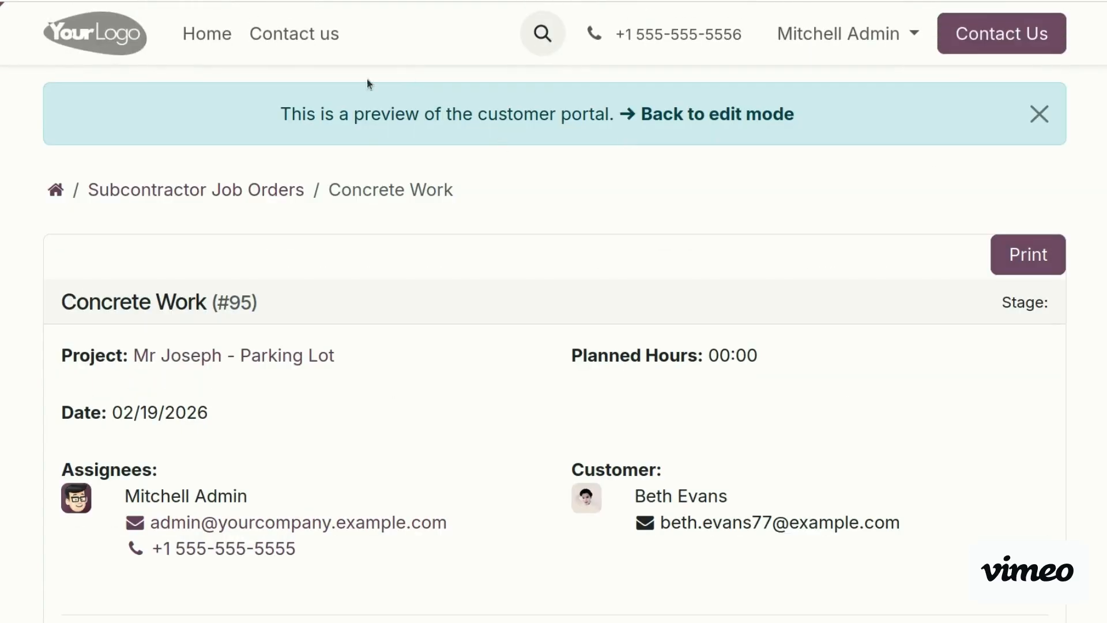
pyautogui.click(15, 25)
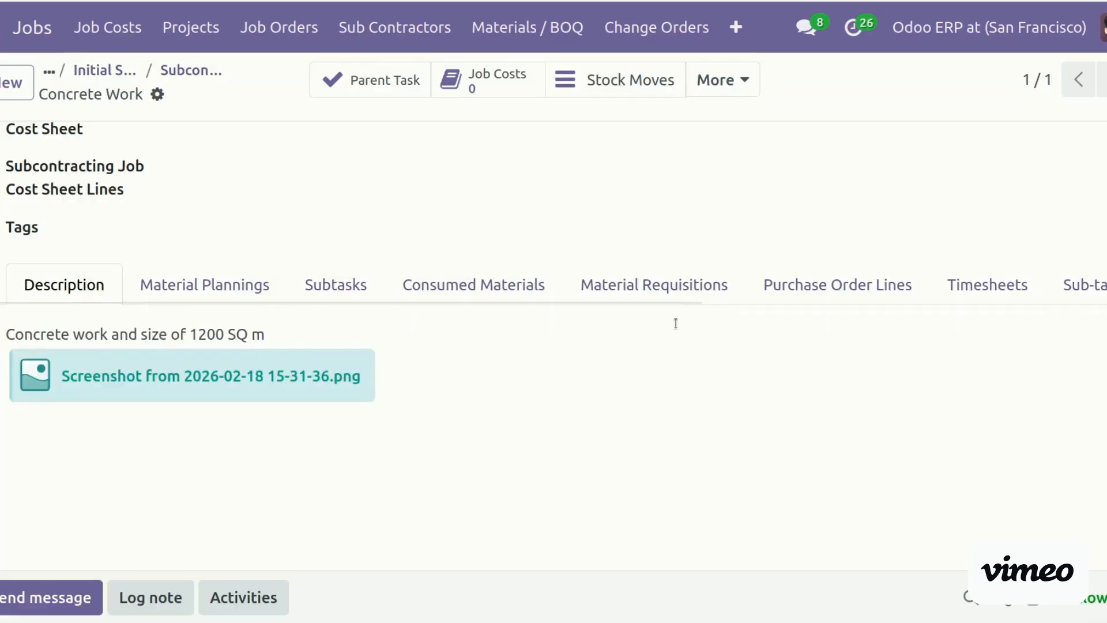
# Go back to the Subcontractor Jobs board and open Concrete Work job JOB/00031 in the New column
pyautogui.scroll(5, 553, 346)
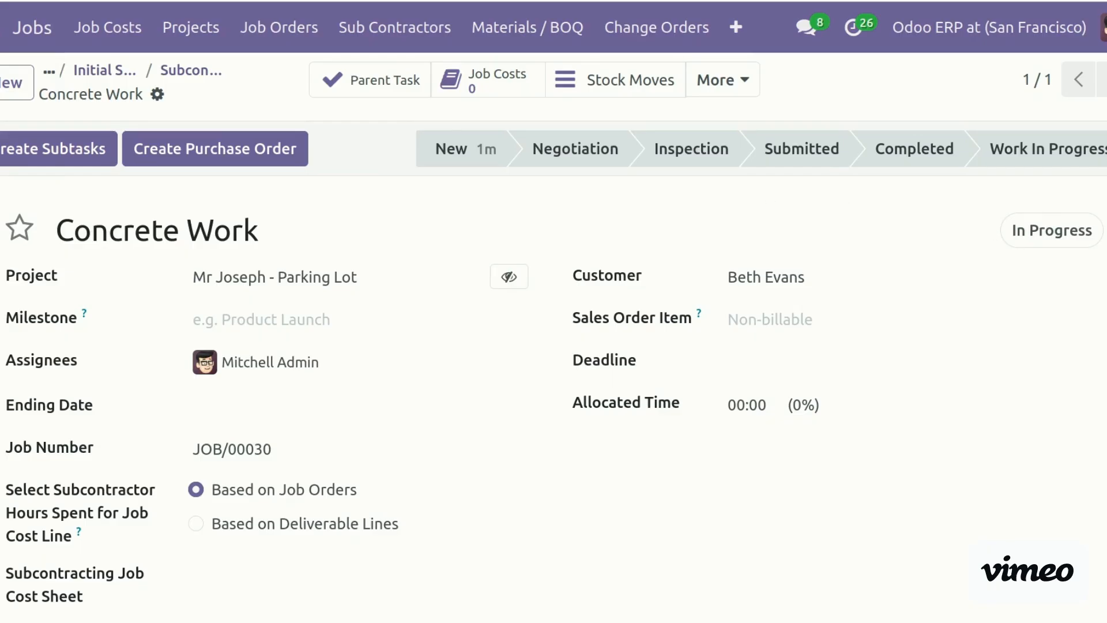
pyautogui.scroll(-5, 766, 196)
pyautogui.scroll(-1, 553, 329)
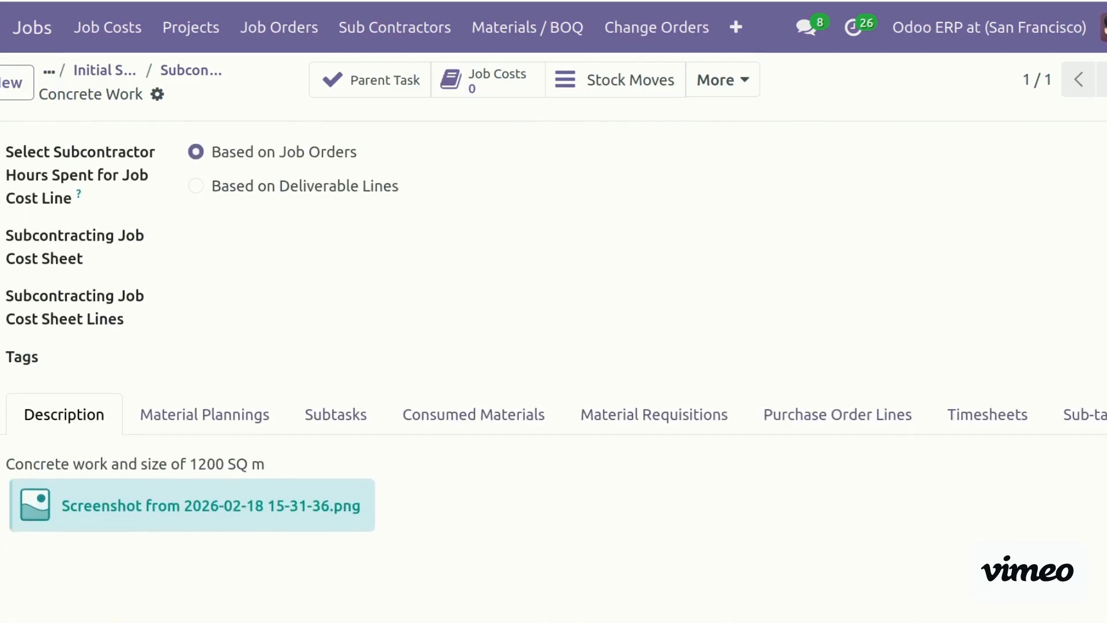
pyautogui.scroll(6, 452, 373)
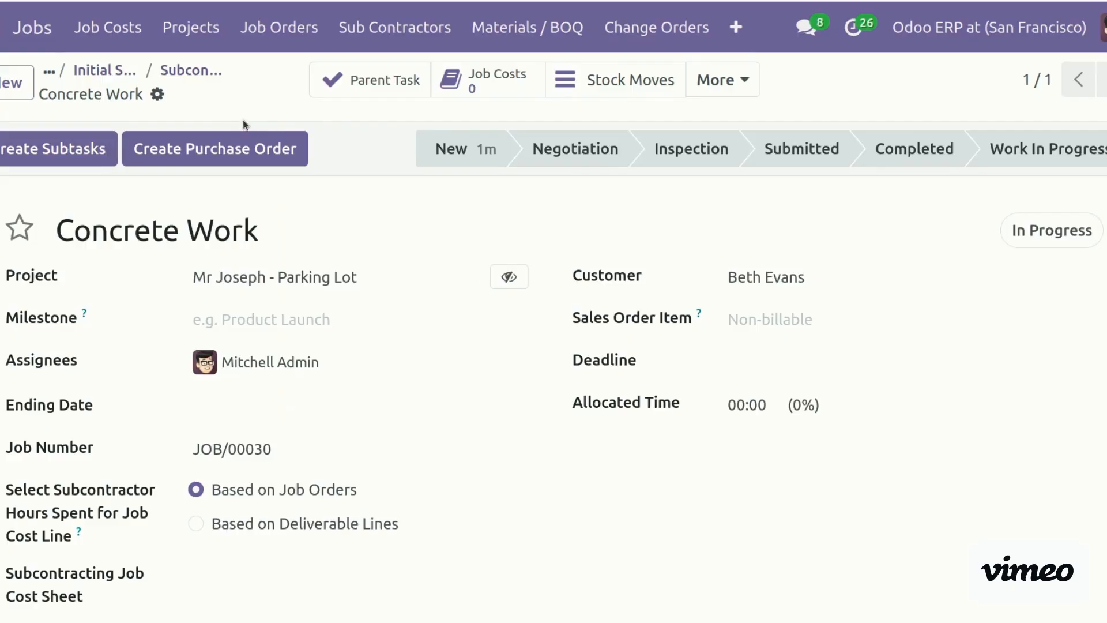
pyautogui.click(196, 68)
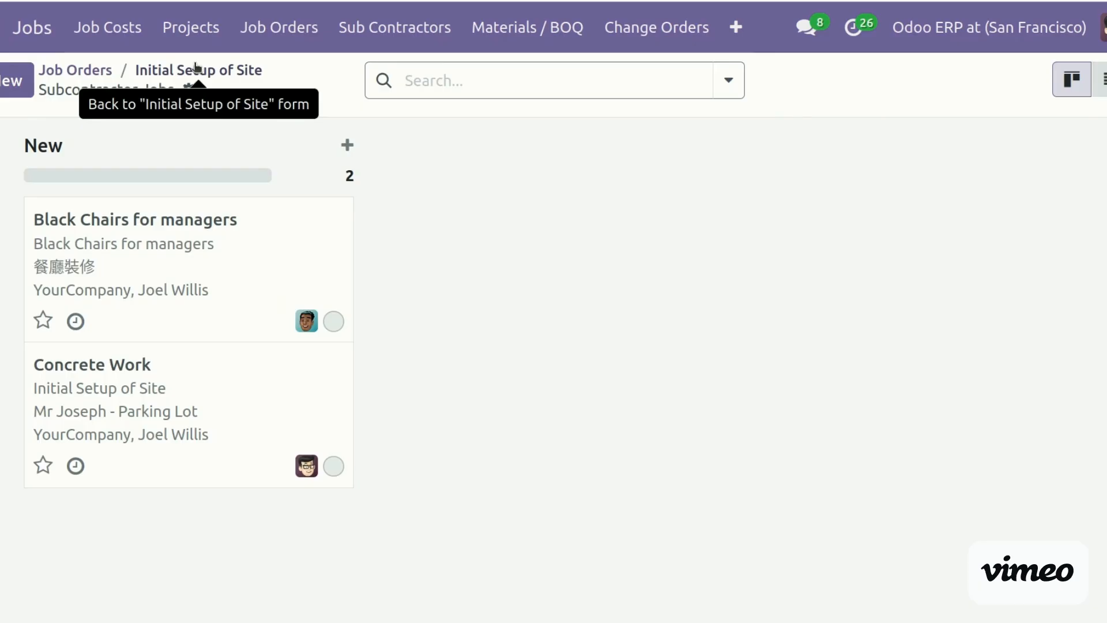
pyautogui.click(181, 384)
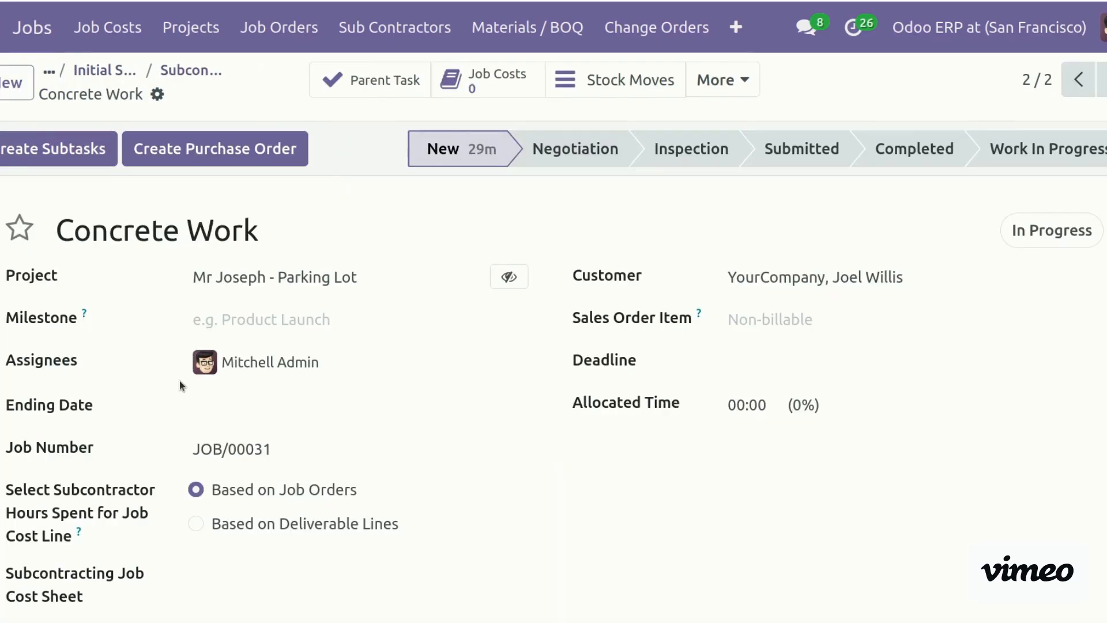
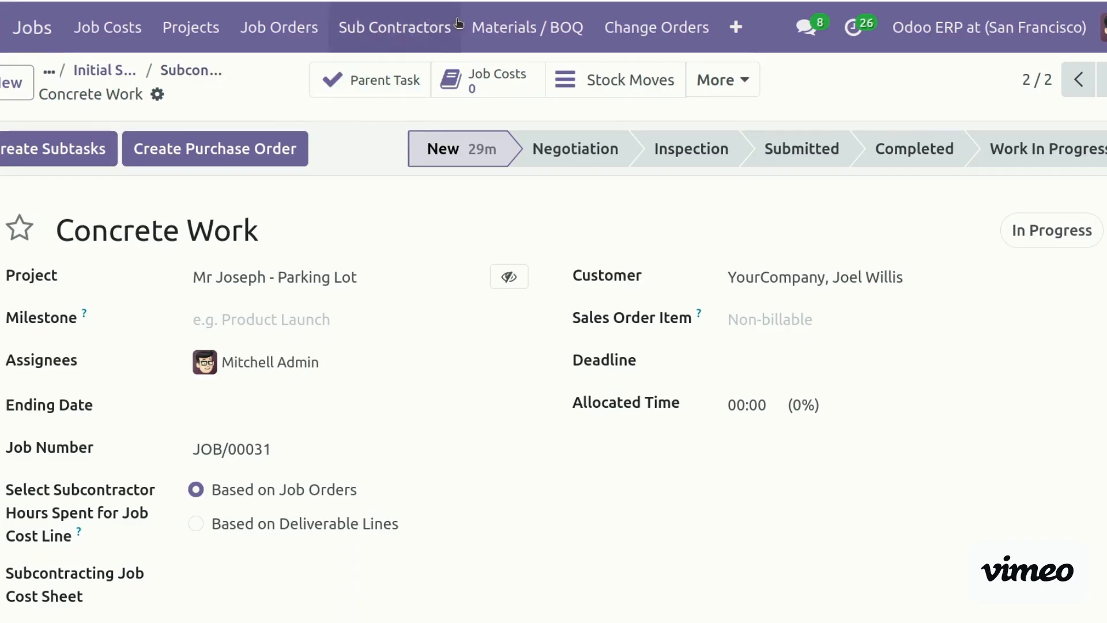
# Open the Concrete Work job from the Subcontractor Jobs list, dropping the Vendor Bills filter on the way
pyautogui.click(419, 35)
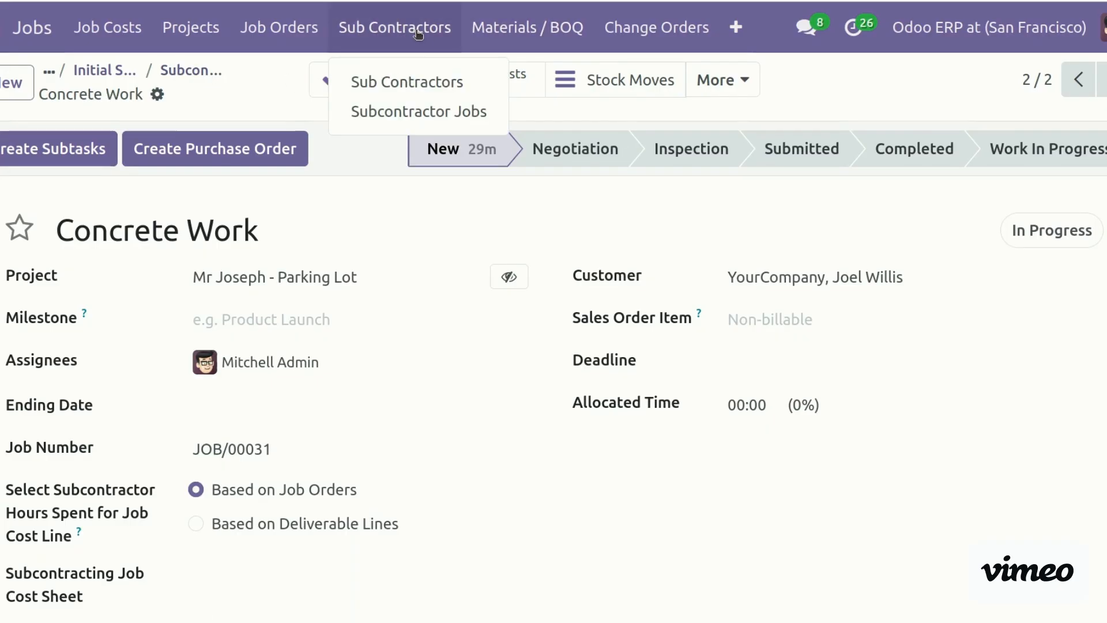
pyautogui.click(421, 83)
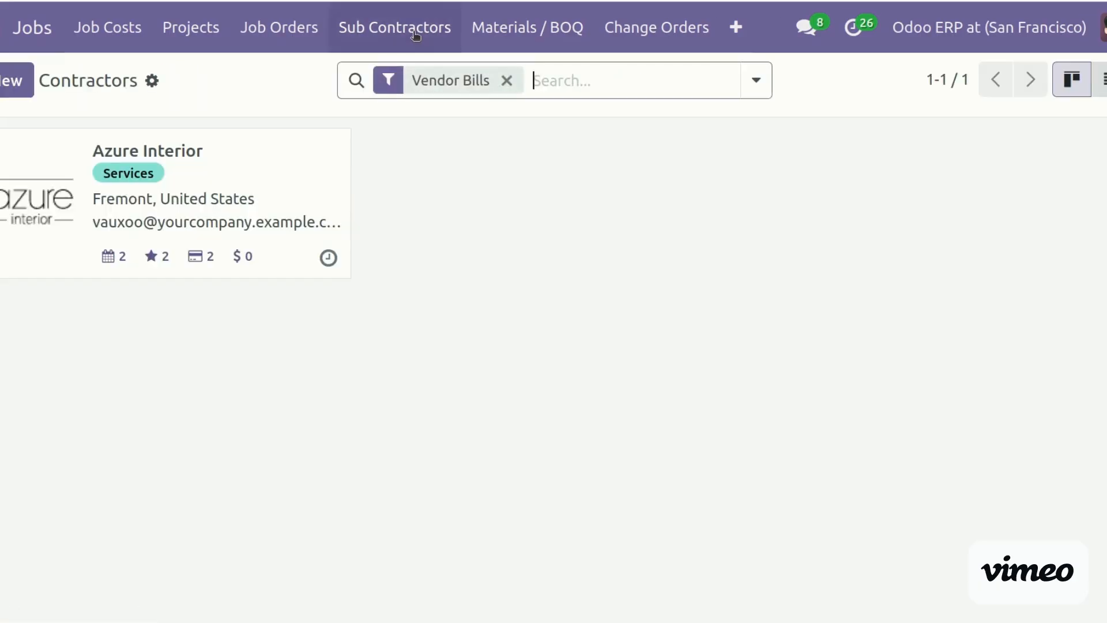
pyautogui.press('BackSpace')
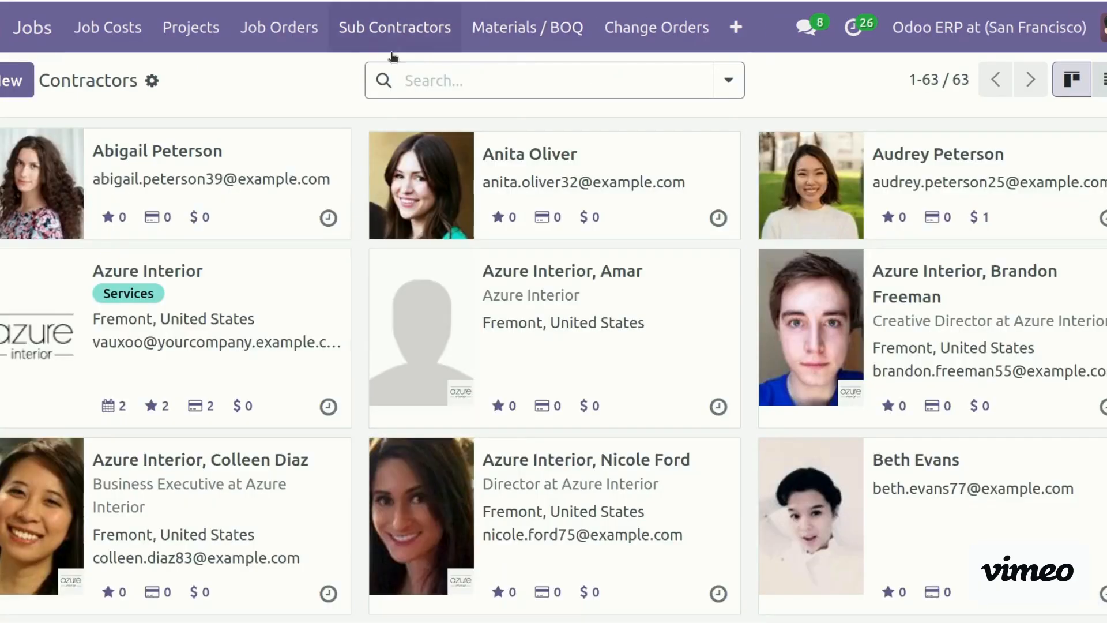
pyautogui.click(381, 34)
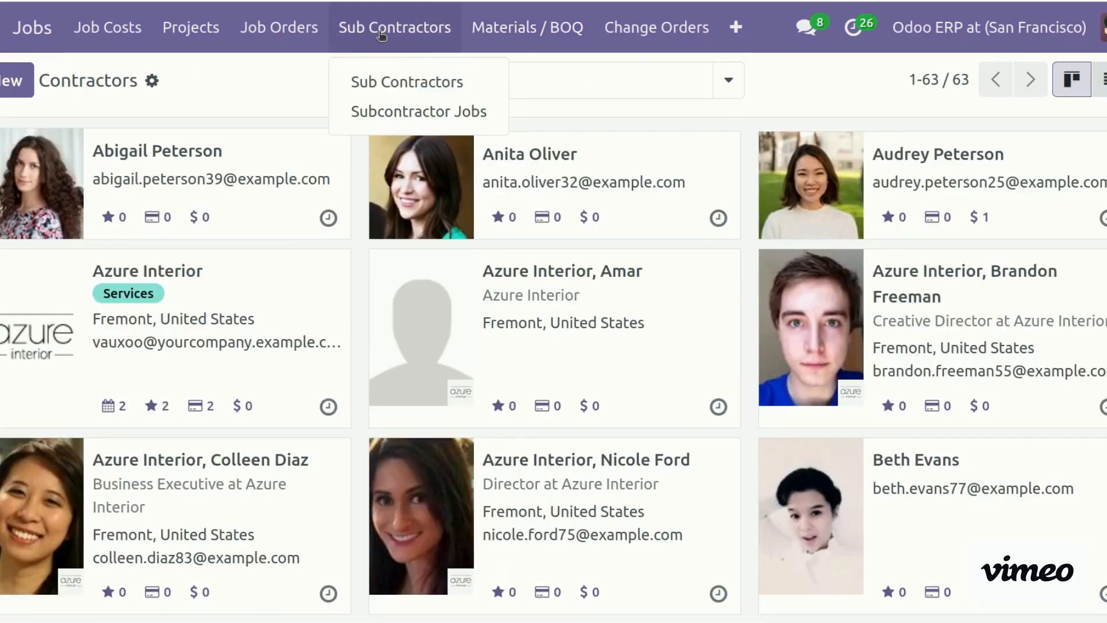
pyautogui.click(418, 115)
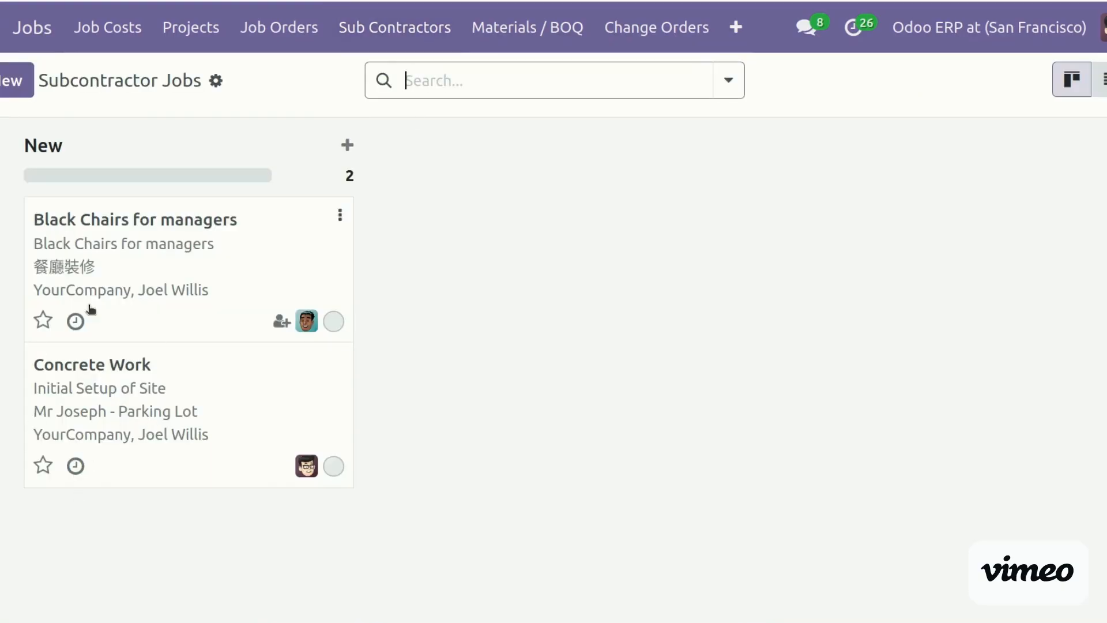
pyautogui.click(134, 399)
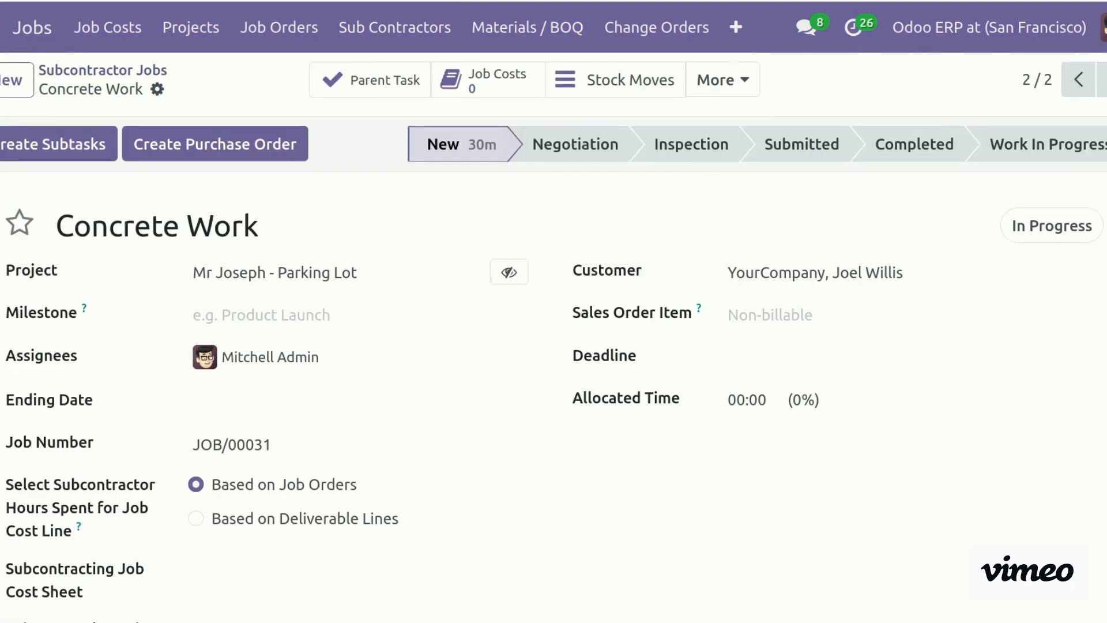
# Review the job's purchase order lines: Concrete Work, Flooring Services and Extra Labour from COST-SHEET/00003
pyautogui.scroll(-10, 605, 586)
pyautogui.scroll(1, 604, 586)
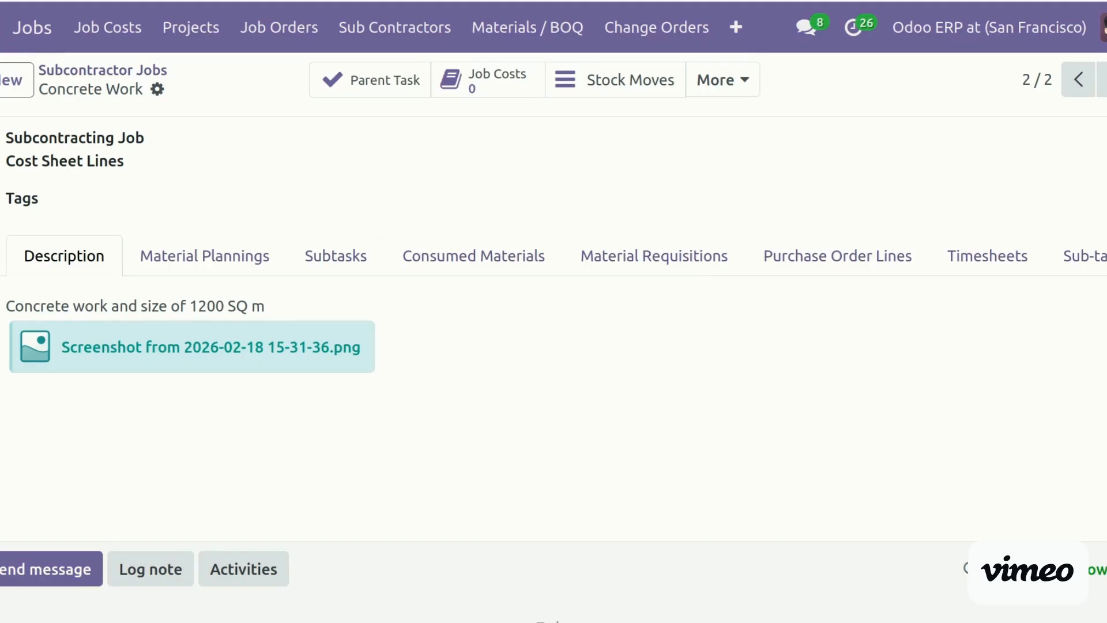
pyautogui.scroll(3, 741, 372)
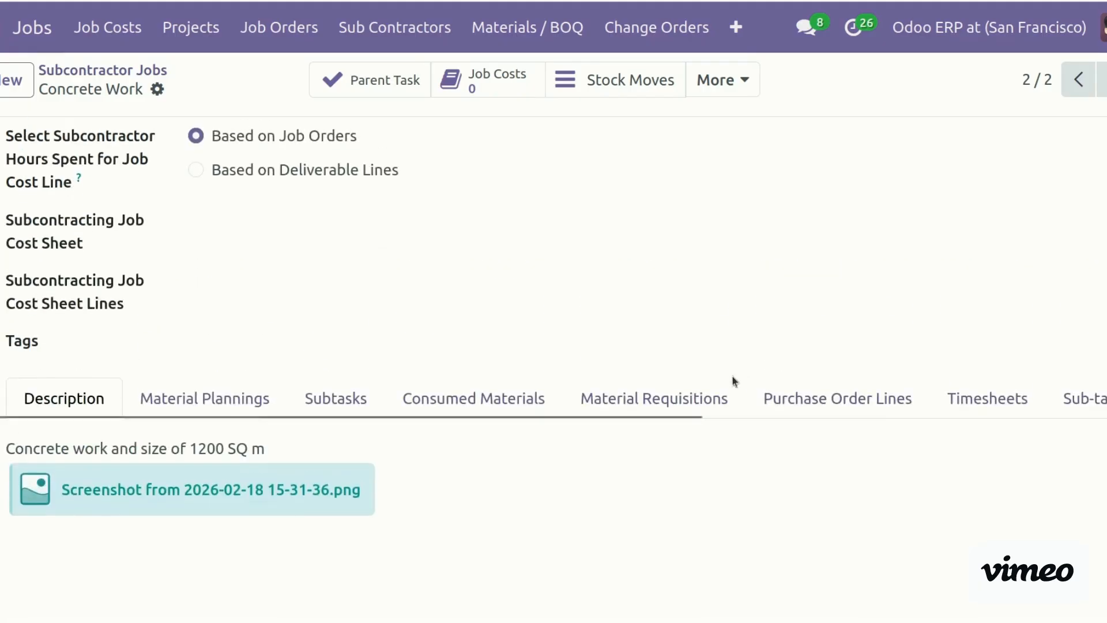
pyautogui.click(856, 409)
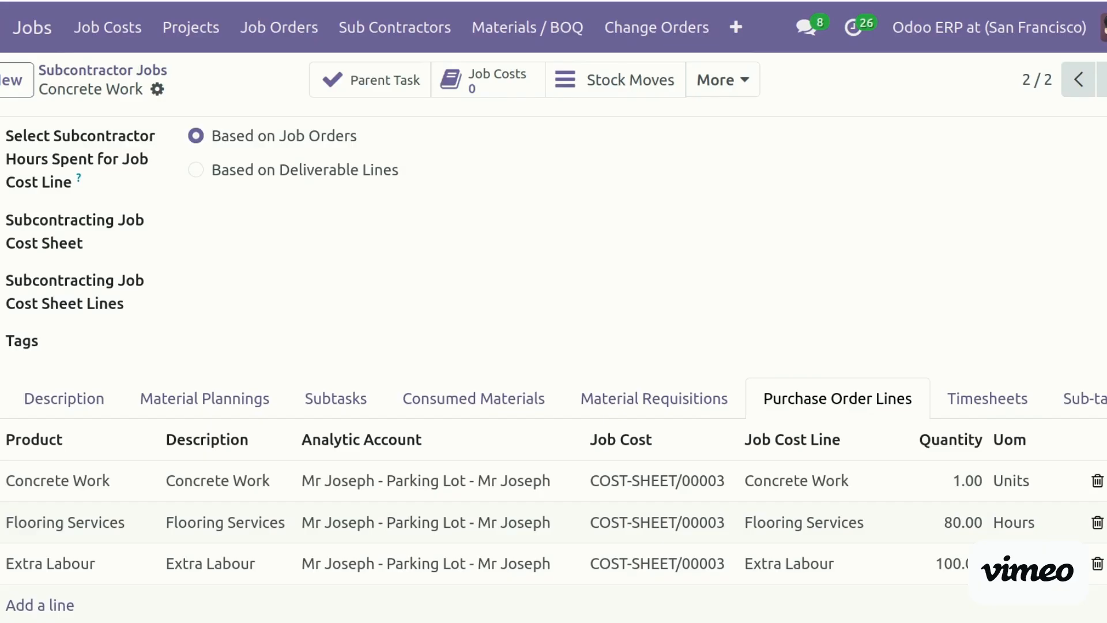
pyautogui.scroll(-2, 553, 369)
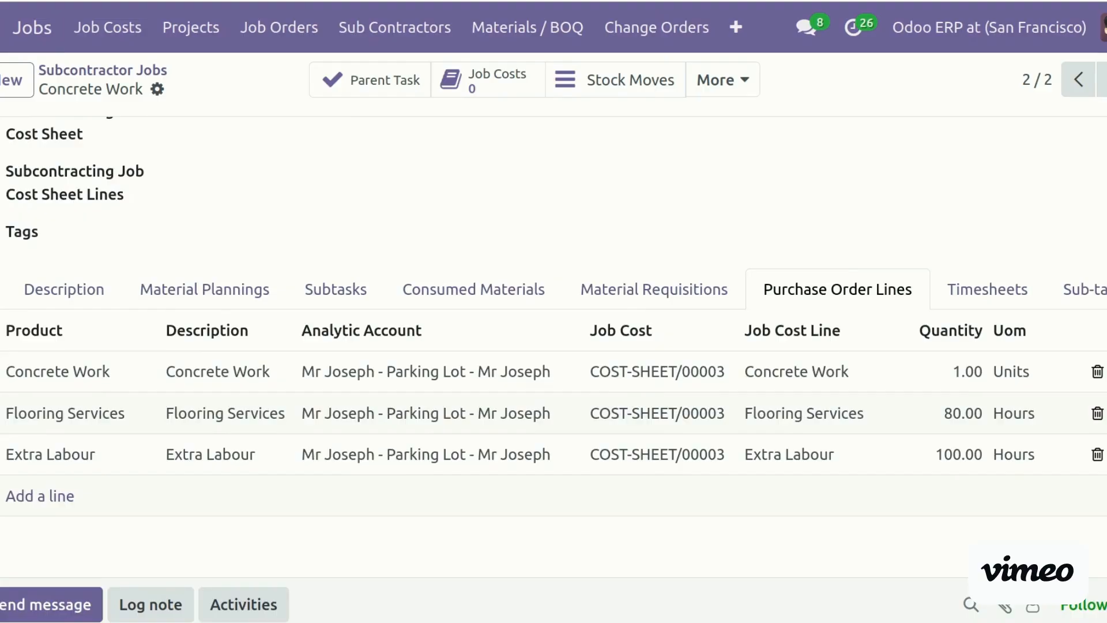
pyautogui.scroll(5, 306, 427)
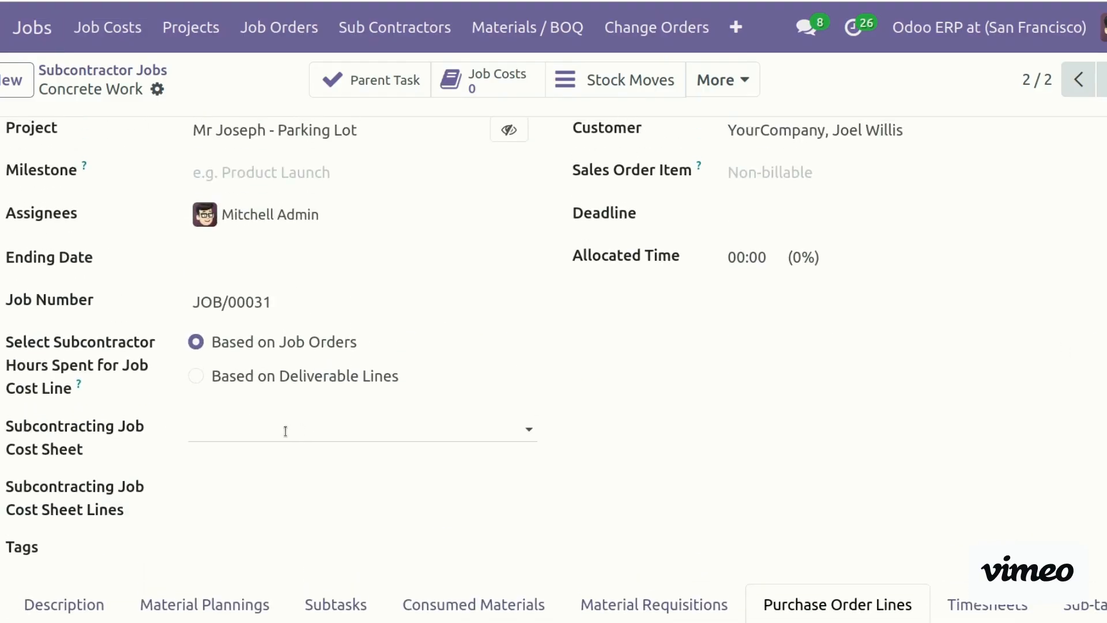
# Link the job to COST-SHEET/00003 and add Flooring Services as a cost sheet line
pyautogui.click(285, 431)
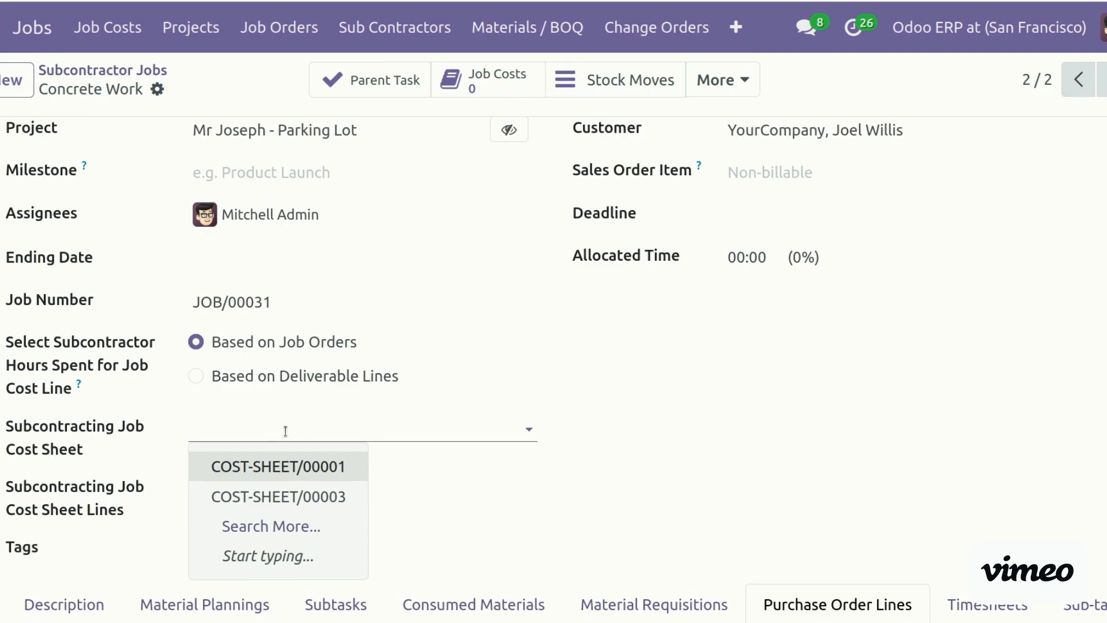
pyautogui.click(300, 494)
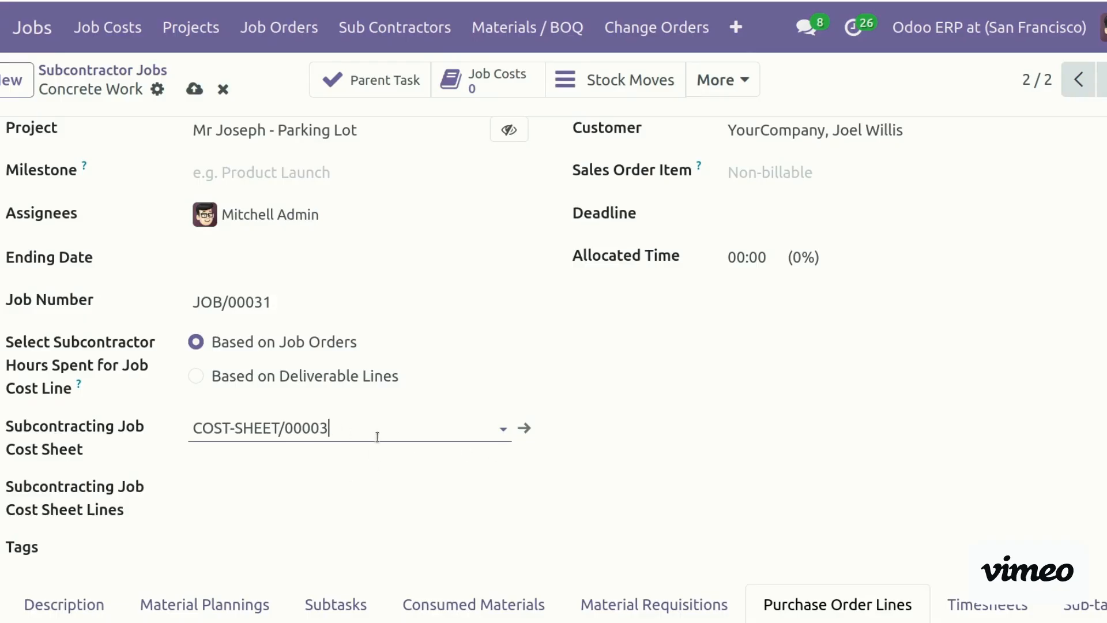
pyautogui.click(314, 487)
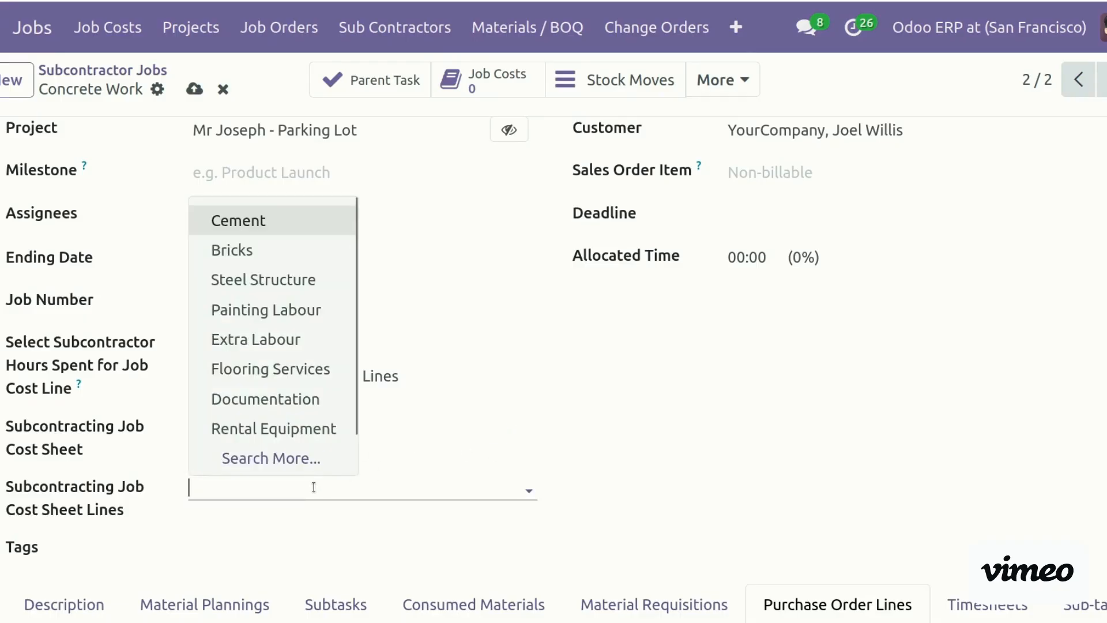
pyautogui.click(309, 370)
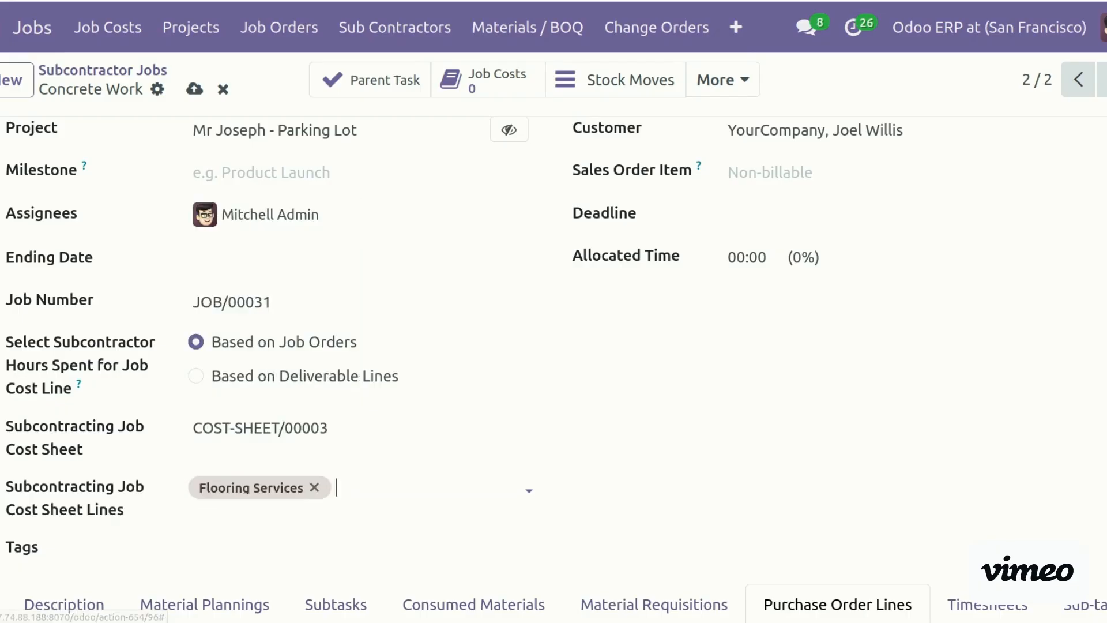
# Add Concrete Work, Extra Labour, Bricks and Cement as cost sheet lines and save the job
pyautogui.scroll(-5, 500, 258)
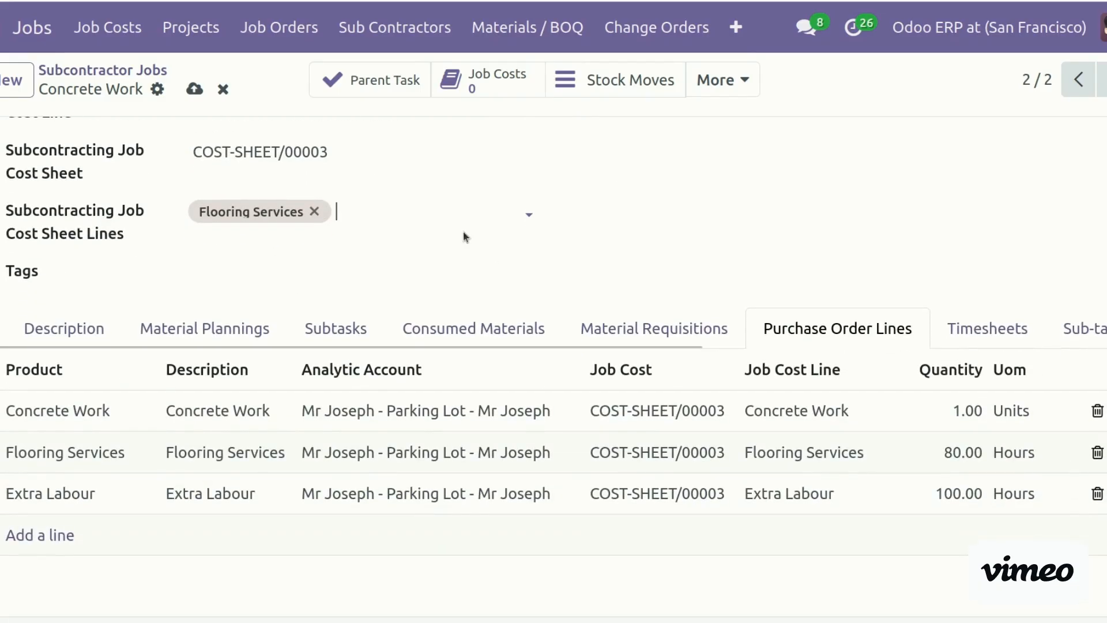
pyautogui.write('con')
pyautogui.press('Return')
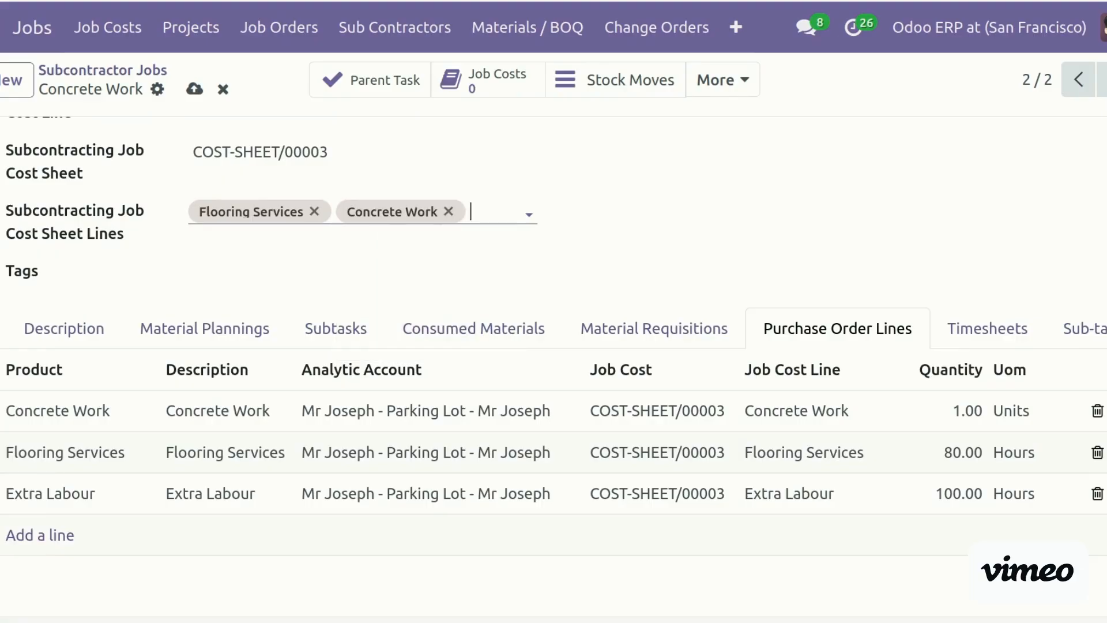
pyautogui.write('ext')
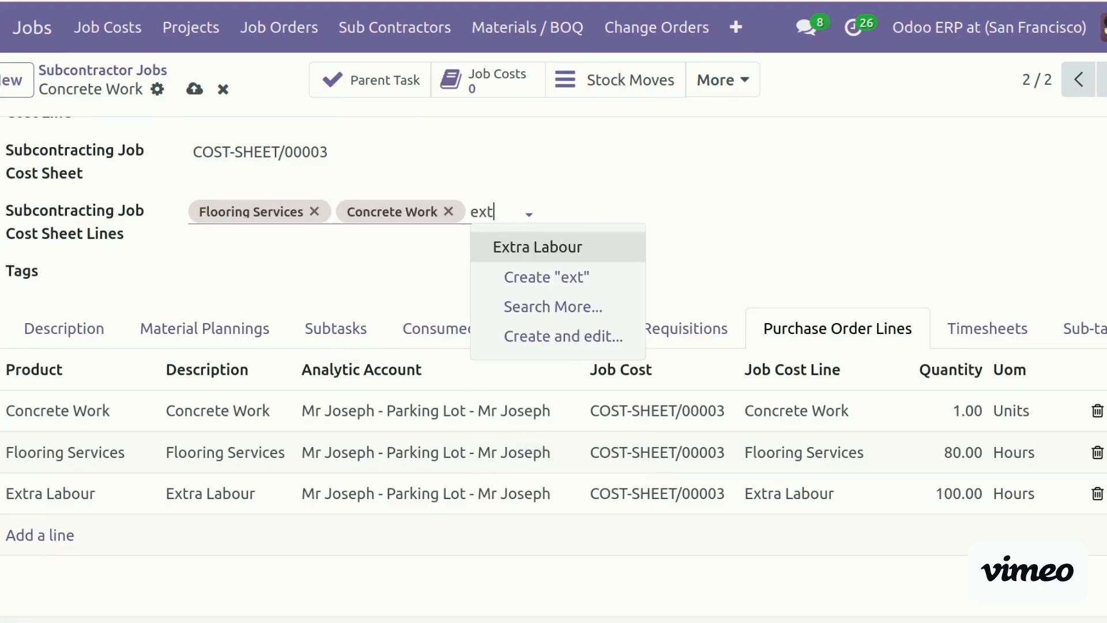
pyautogui.press('Return')
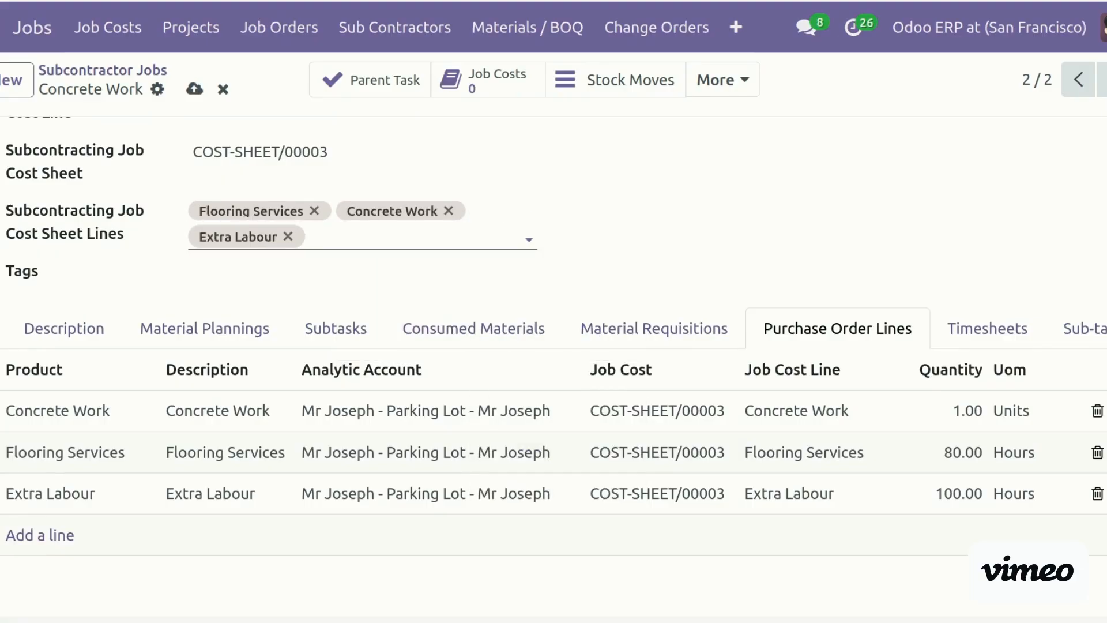
pyautogui.write('bri')
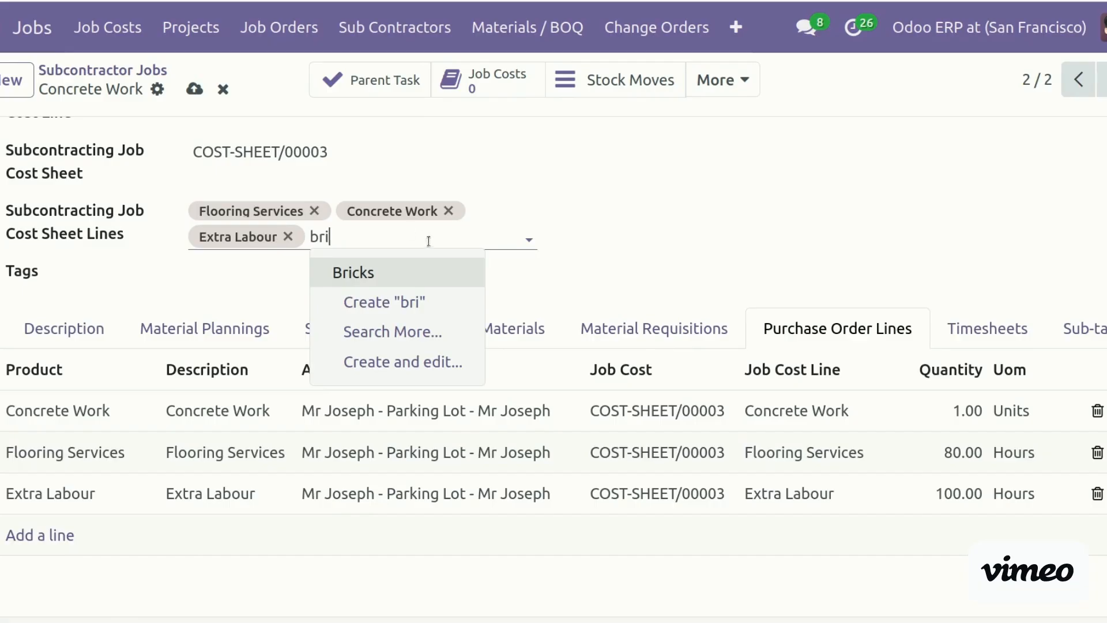
pyautogui.click(421, 282)
pyautogui.write('ce')
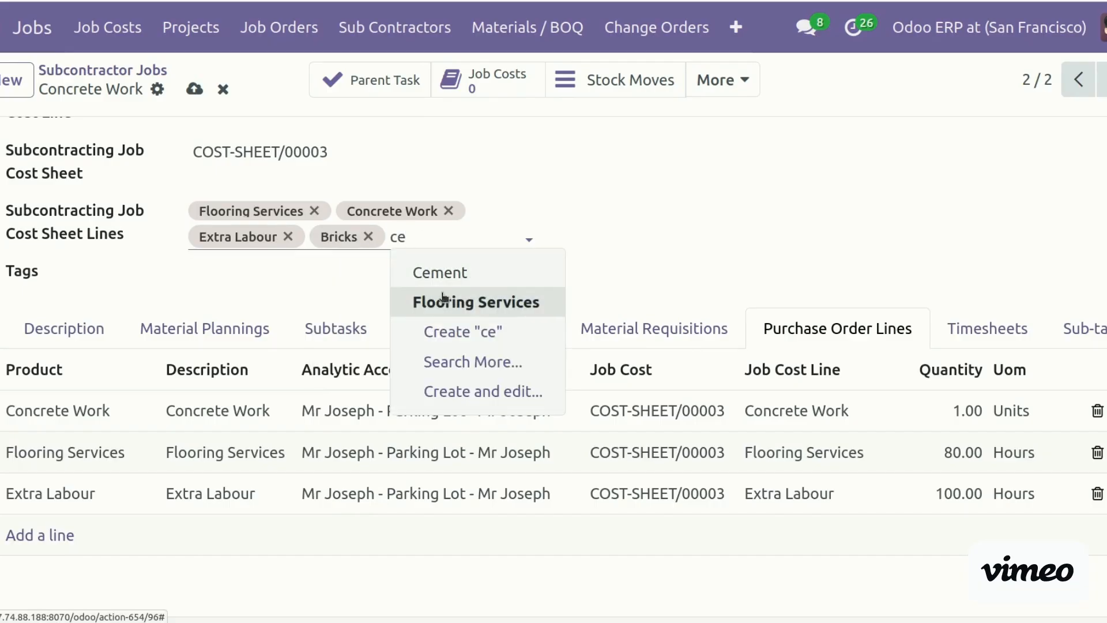
pyautogui.click(477, 278)
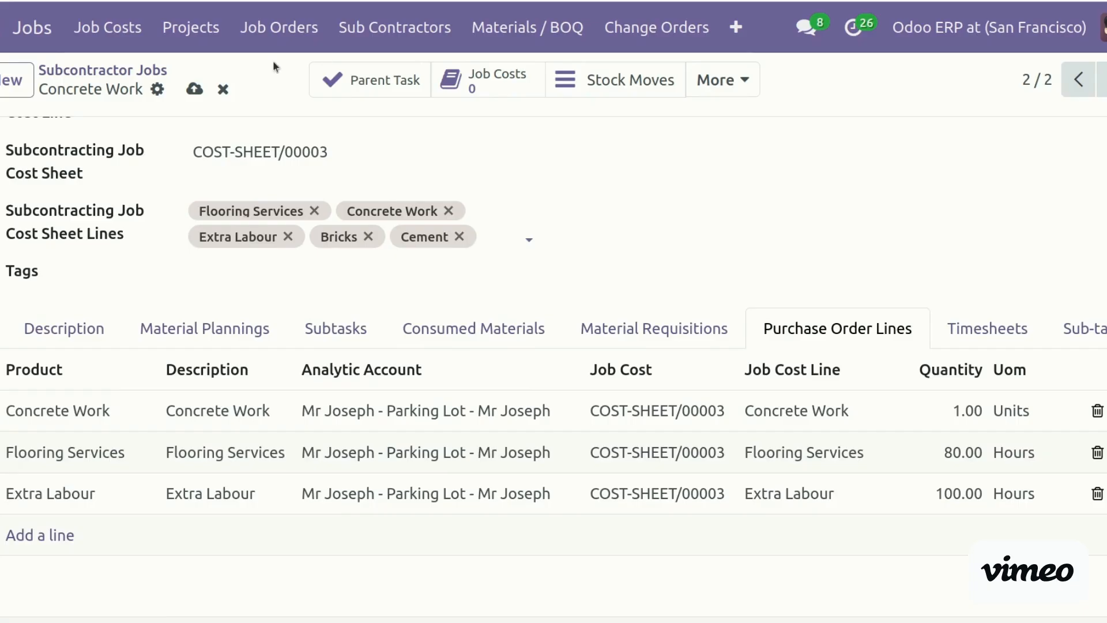
pyautogui.click(194, 89)
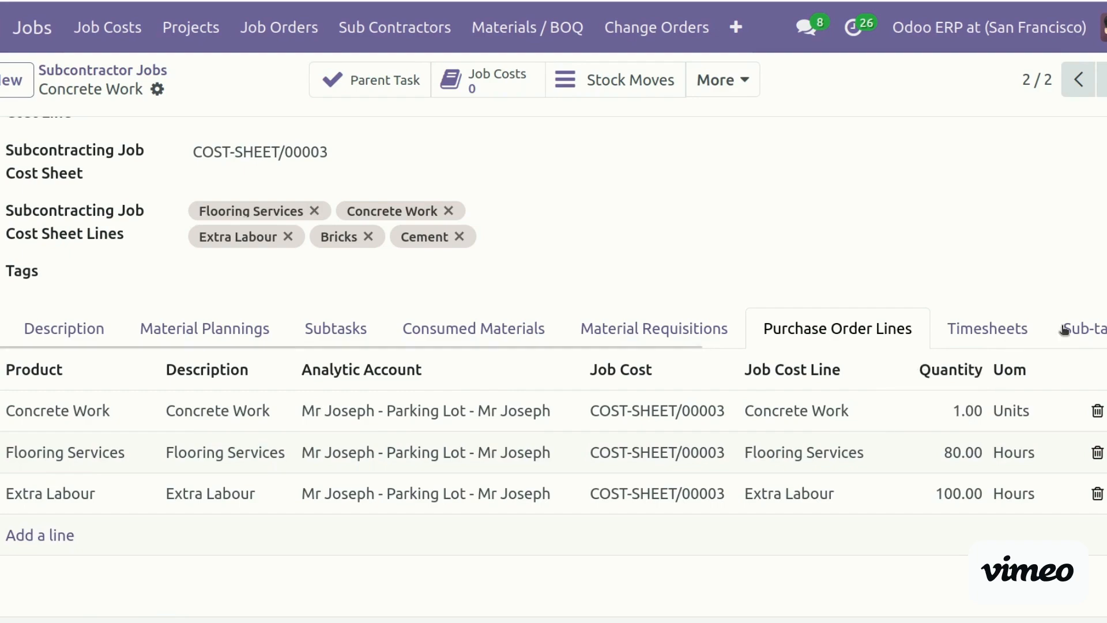
pyautogui.scroll(7, 554, 373)
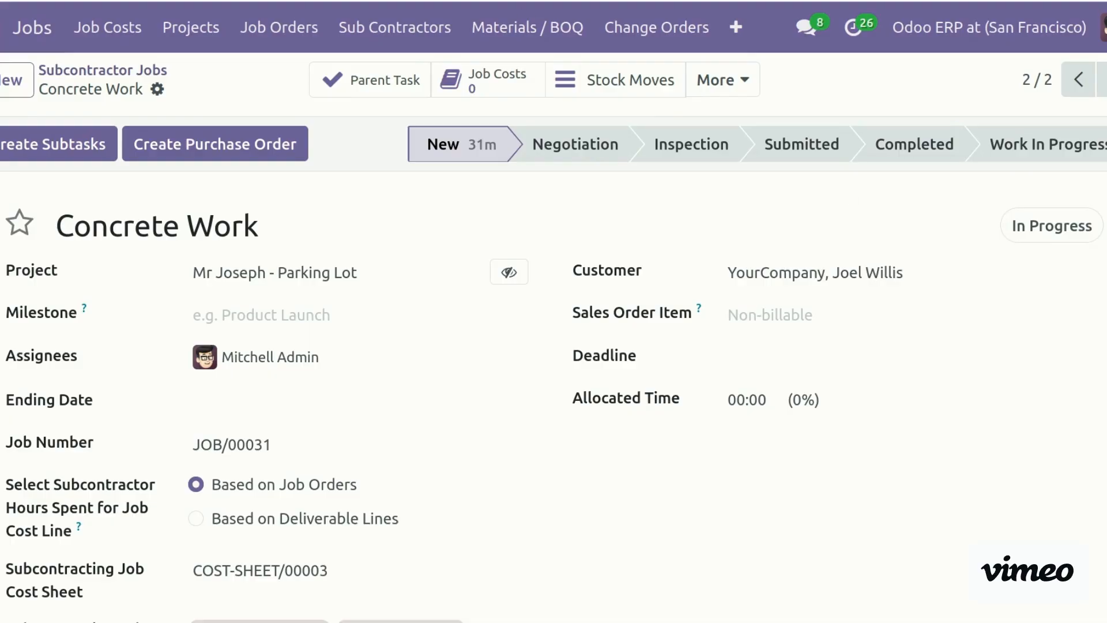
pyautogui.scroll(-8, 190, 277)
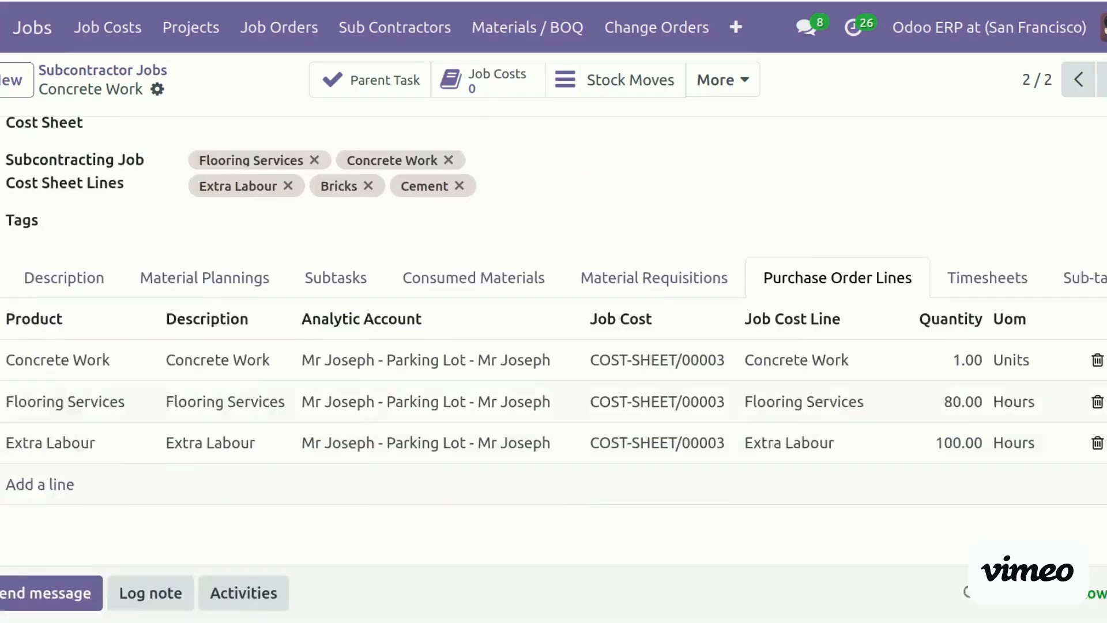
pyautogui.click(212, 233)
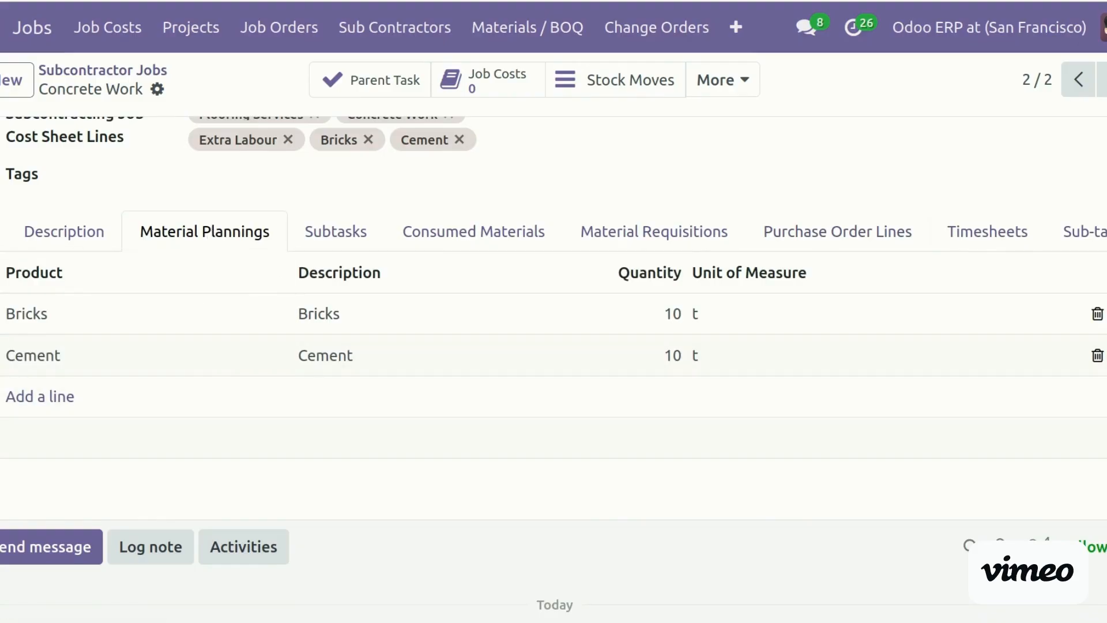
pyautogui.scroll(9, 554, 346)
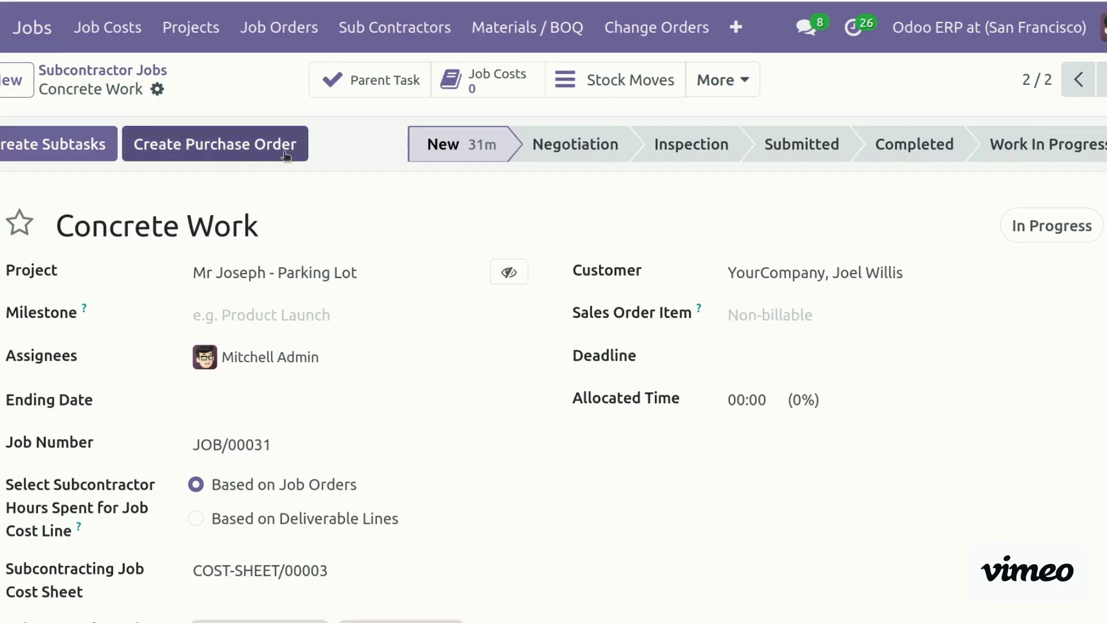
pyautogui.click(575, 144)
# Look over subcontractor purchase order P00016 from the job, then navigate back to the job record
pyautogui.click(725, 84)
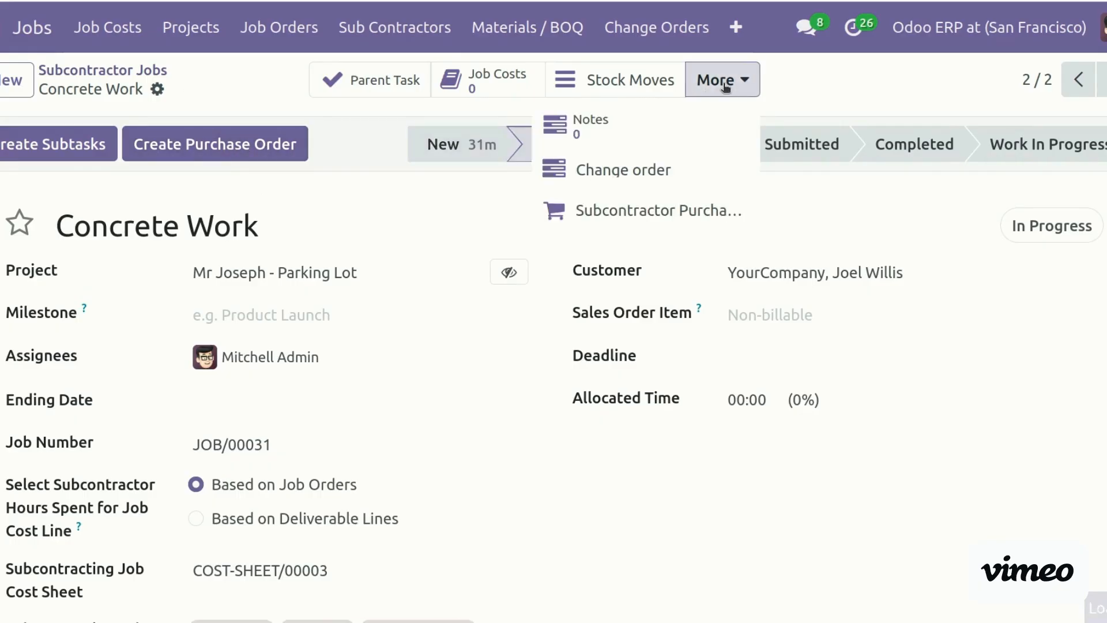
pyautogui.click(701, 214)
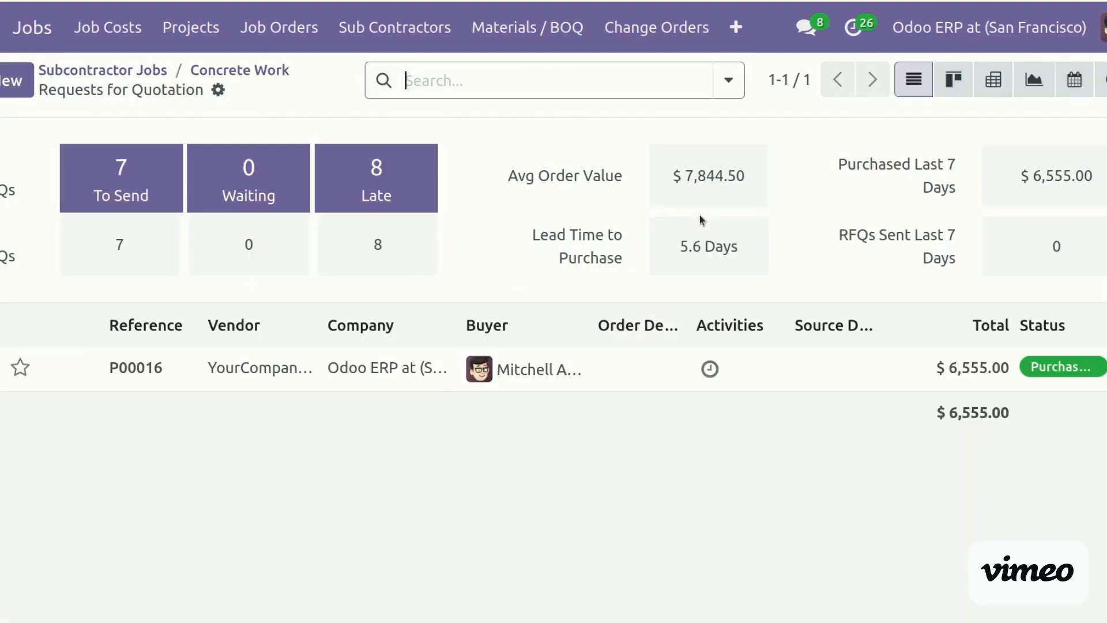
pyautogui.click(148, 371)
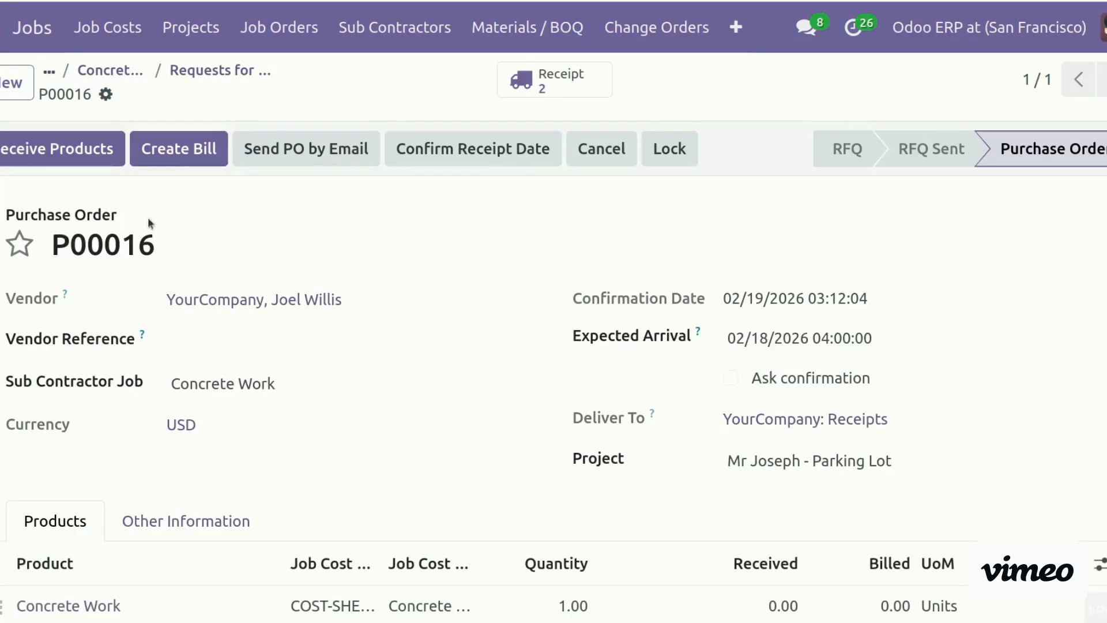
pyautogui.click(216, 73)
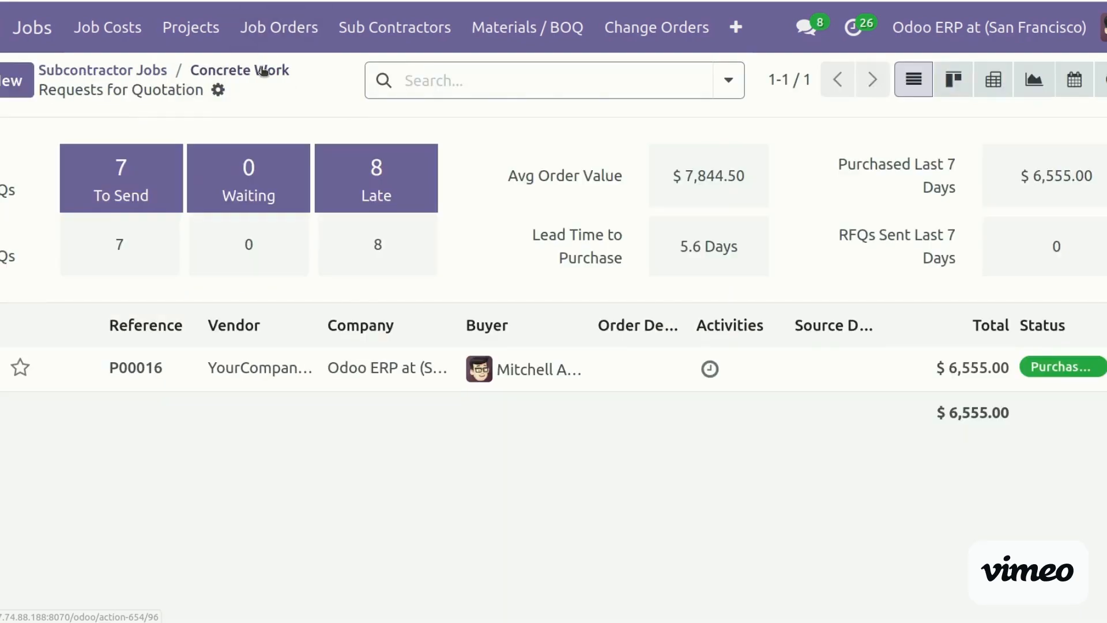
pyautogui.click(219, 72)
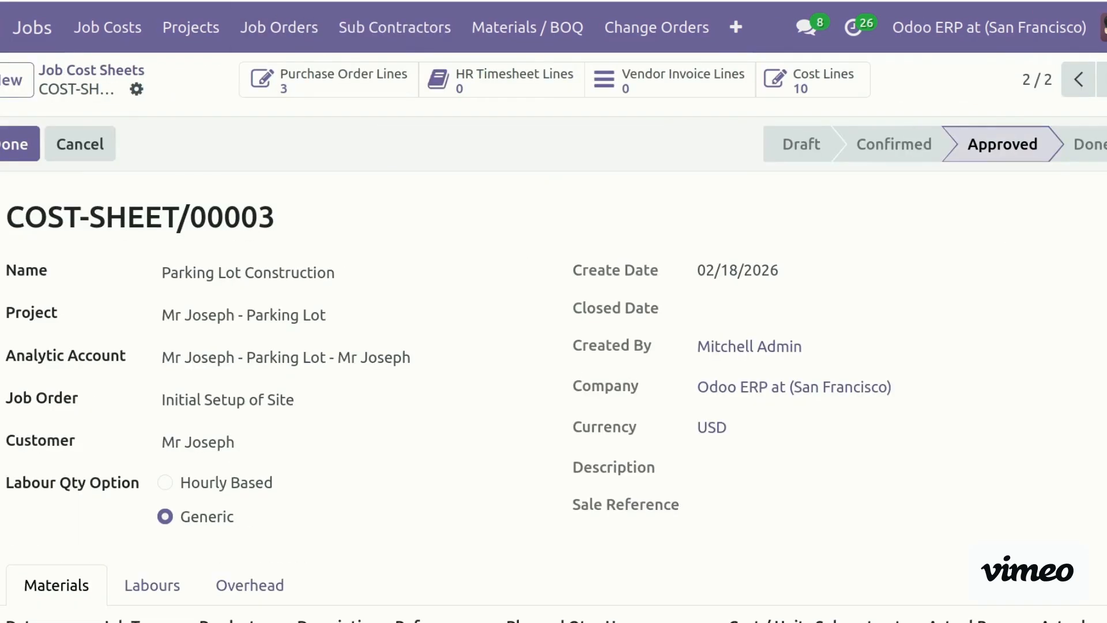
pyautogui.click(1, 27)
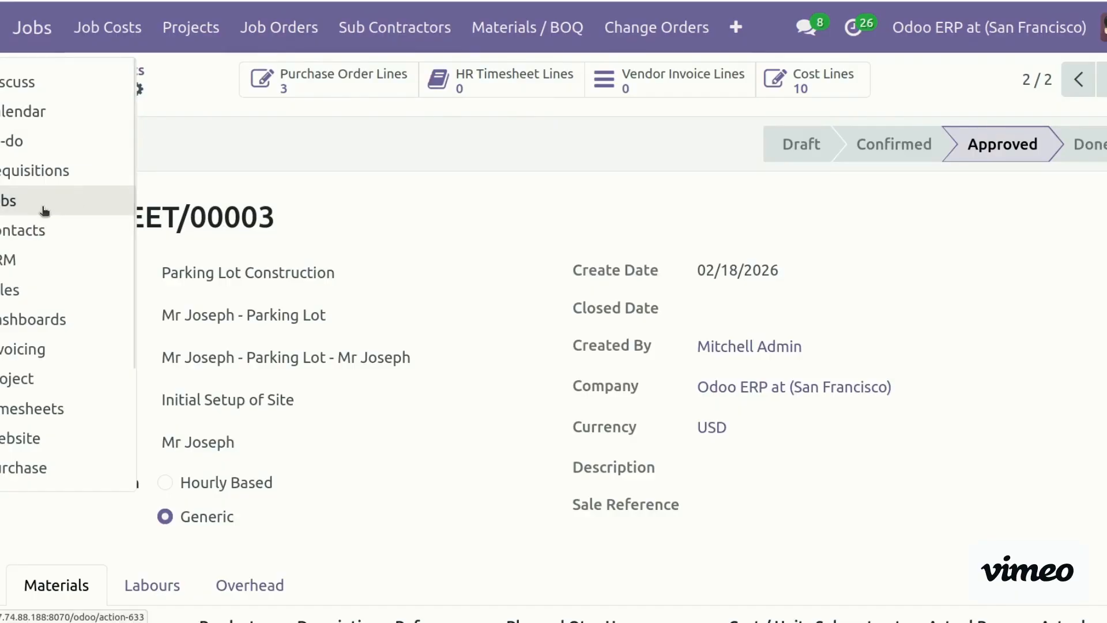
# Create a new purchase requisition in the Requisitions app
pyautogui.click(49, 172)
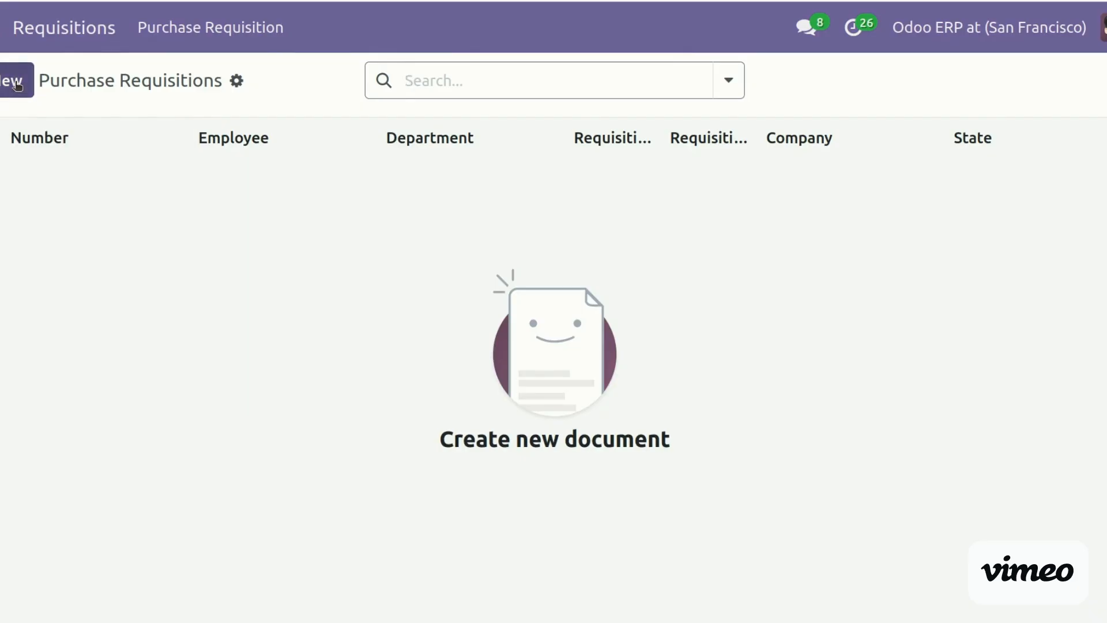
pyautogui.click(17, 85)
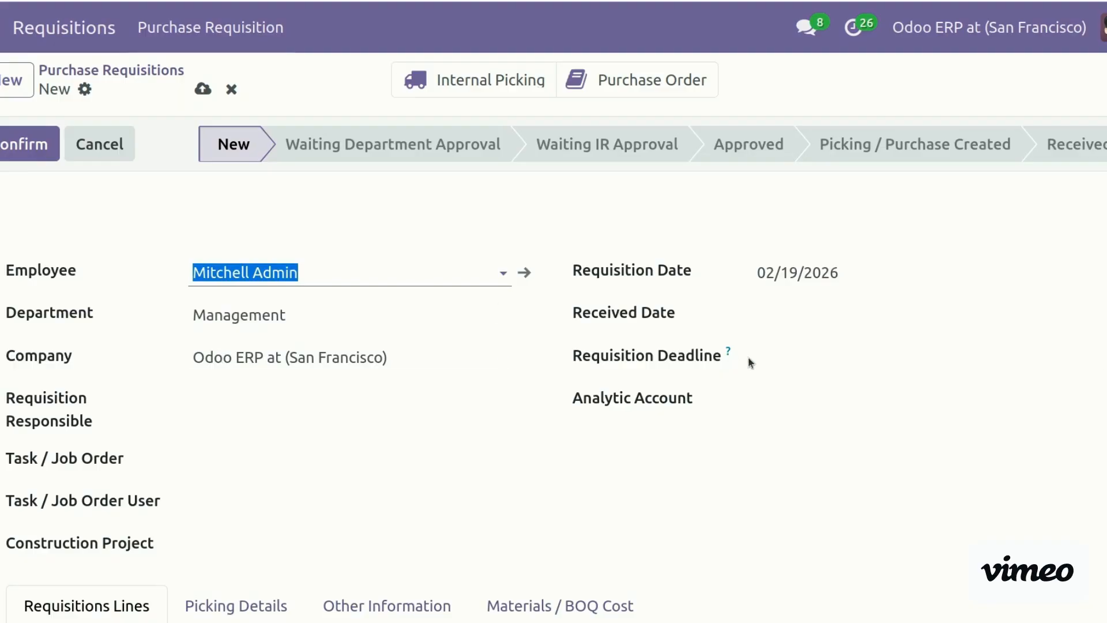
pyautogui.scroll(-3, 554, 367)
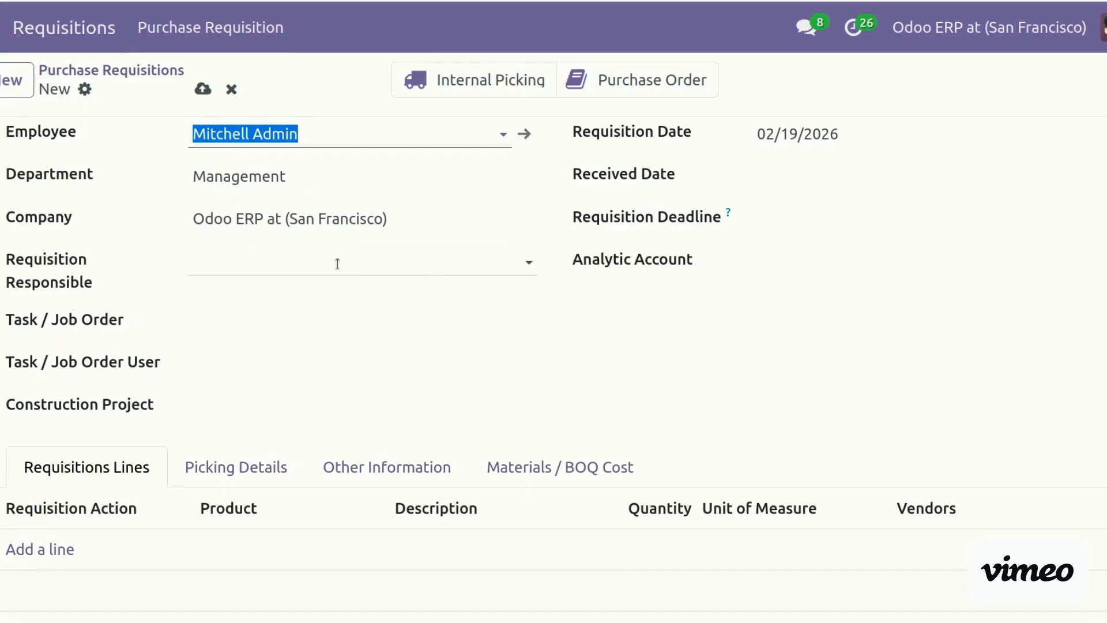
# Set Demo as requisition responsible and search 'con' in Task / Job Order
pyautogui.click(334, 261)
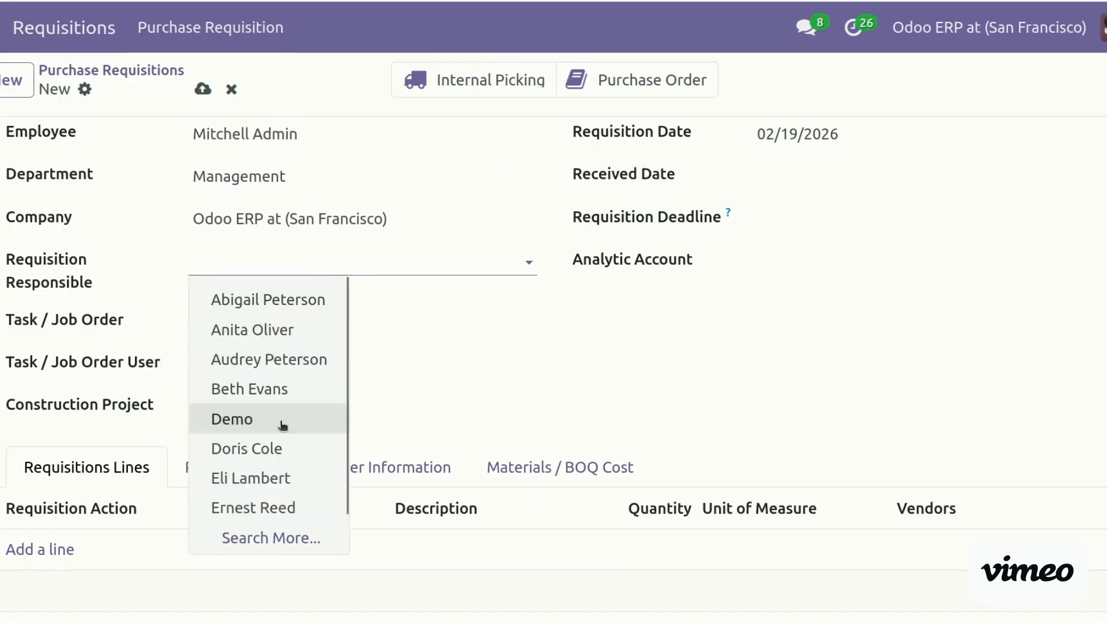
pyautogui.write('jo')
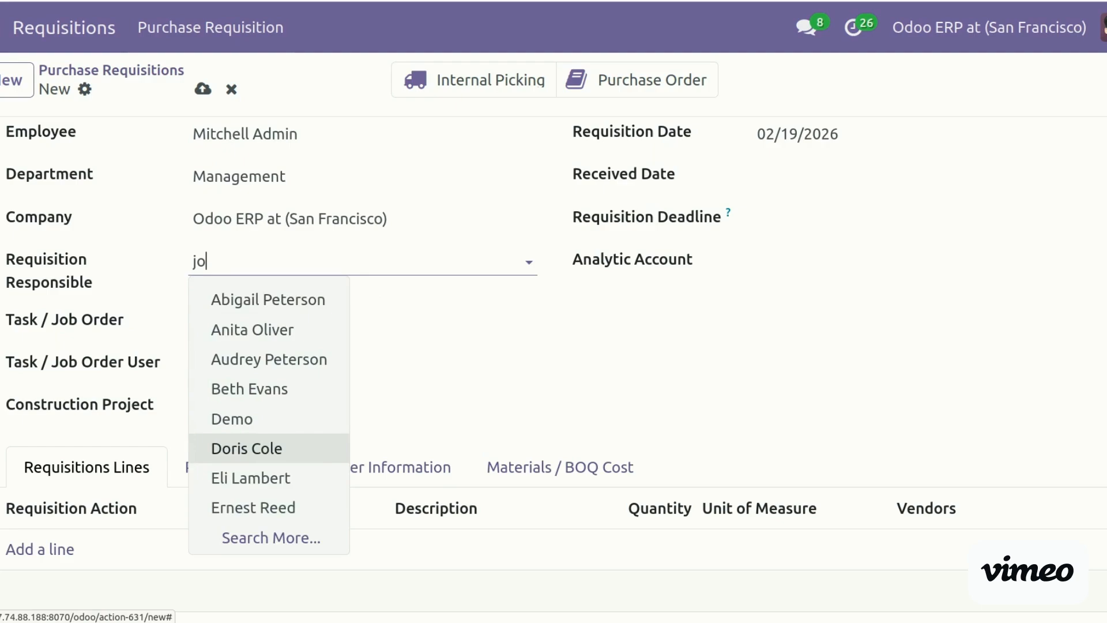
pyautogui.press('BackSpace')
pyautogui.press('BackSpace')
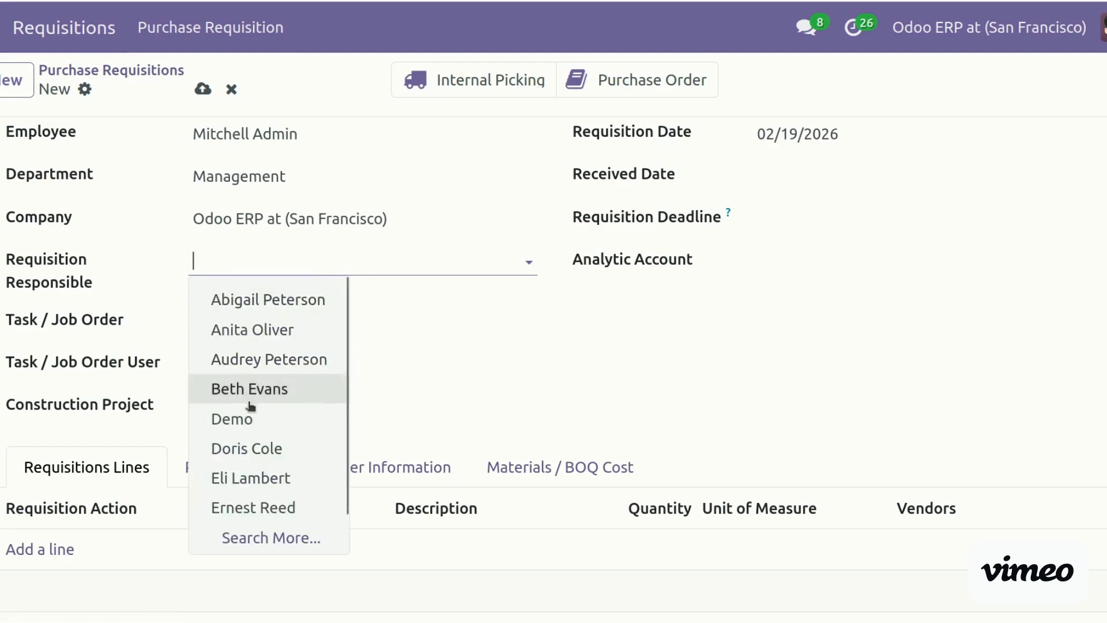
pyautogui.click(270, 418)
pyautogui.click(268, 321)
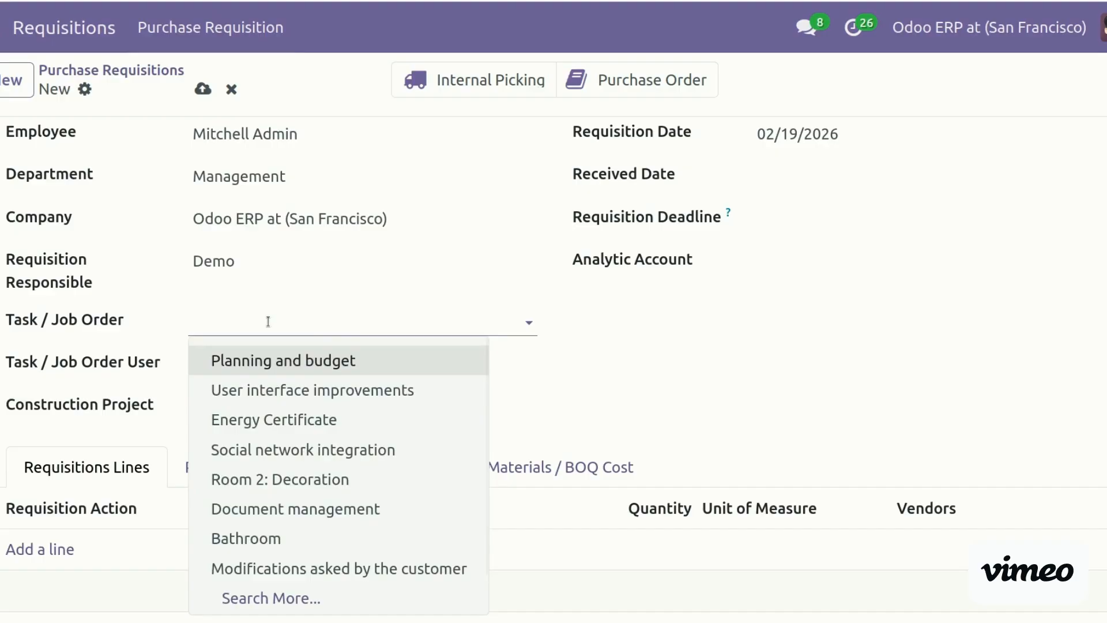
pyautogui.write('con')
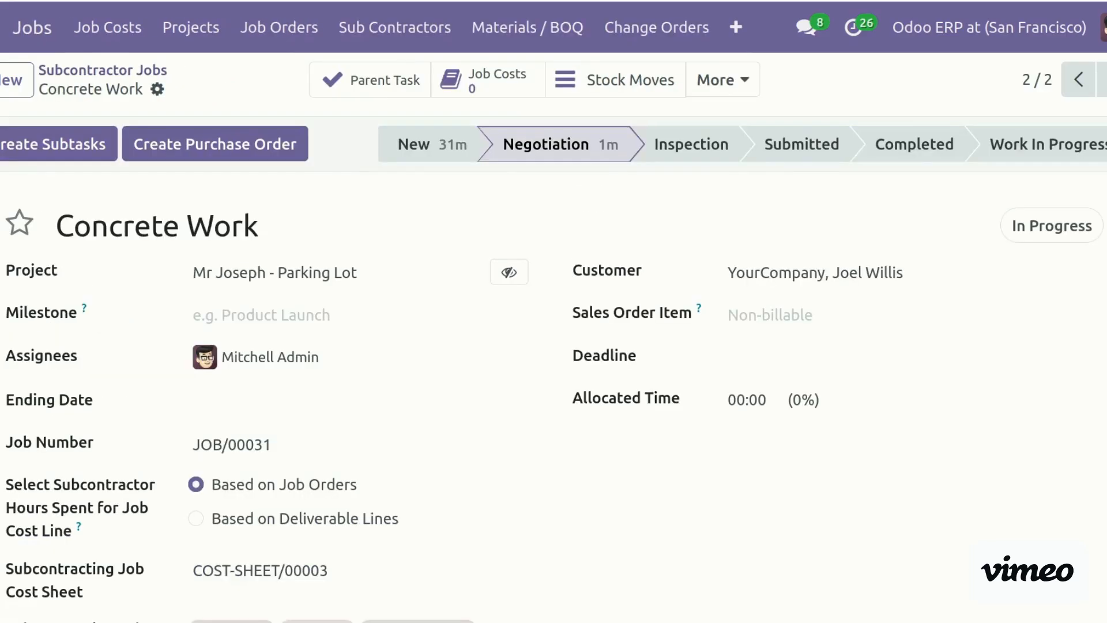
# Append ' - Subcontractor' to the Concrete Work job title
pyautogui.click(287, 235)
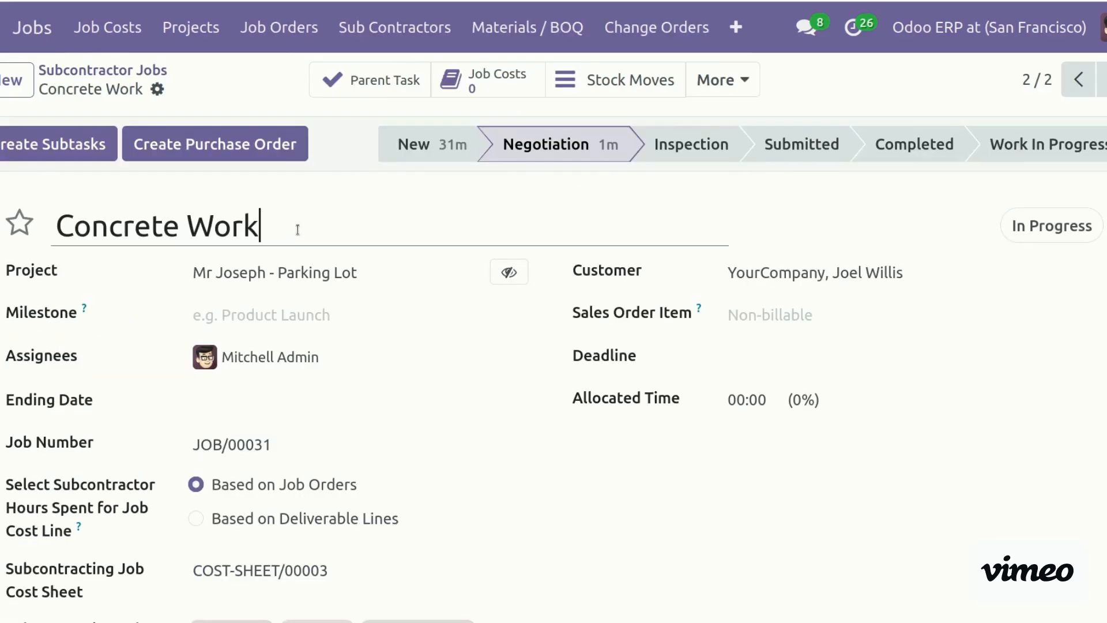
pyautogui.write('- Subc')
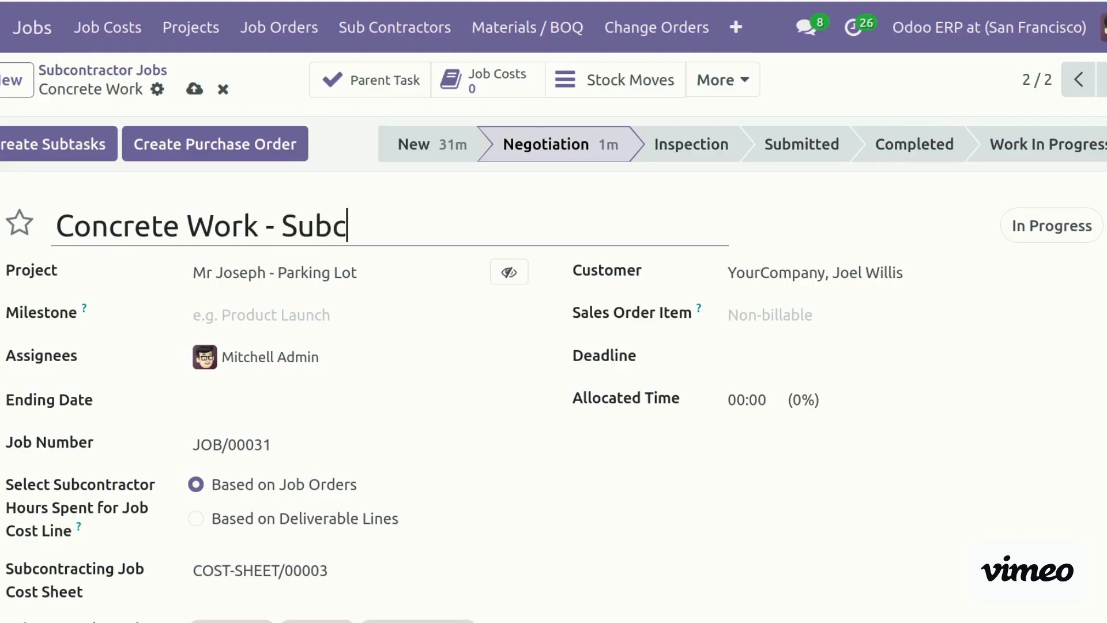
pyautogui.write('ontraco')
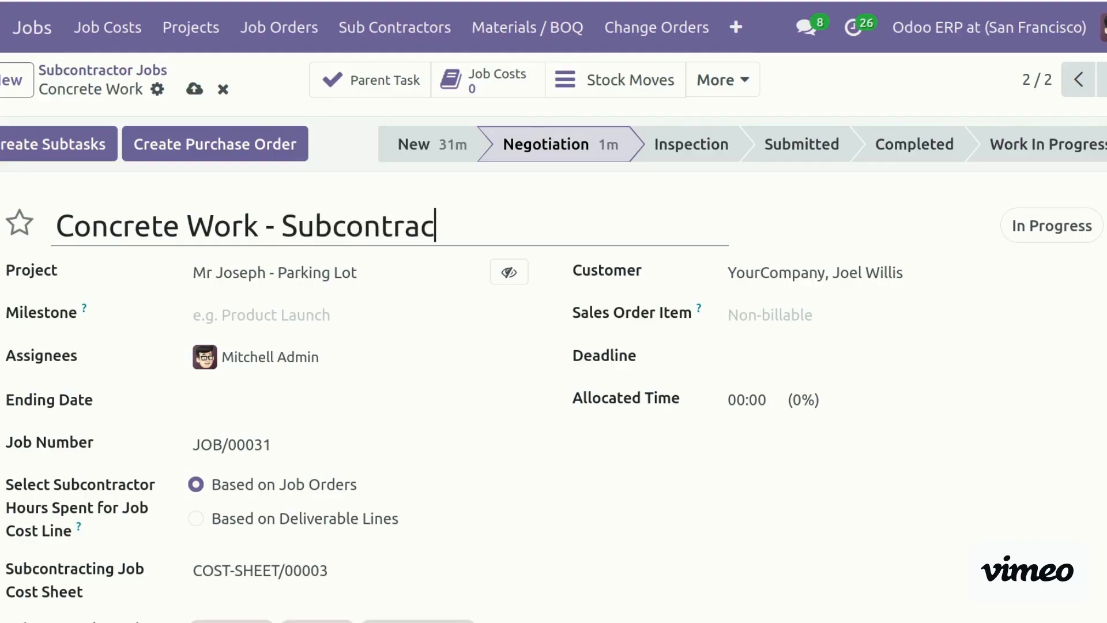
pyautogui.press('BackSpace')
pyautogui.write('tor')
# Save the renamed job and set the requisition's Task / Job Order to Concrete Work - Subcontractor
pyautogui.click(194, 89)
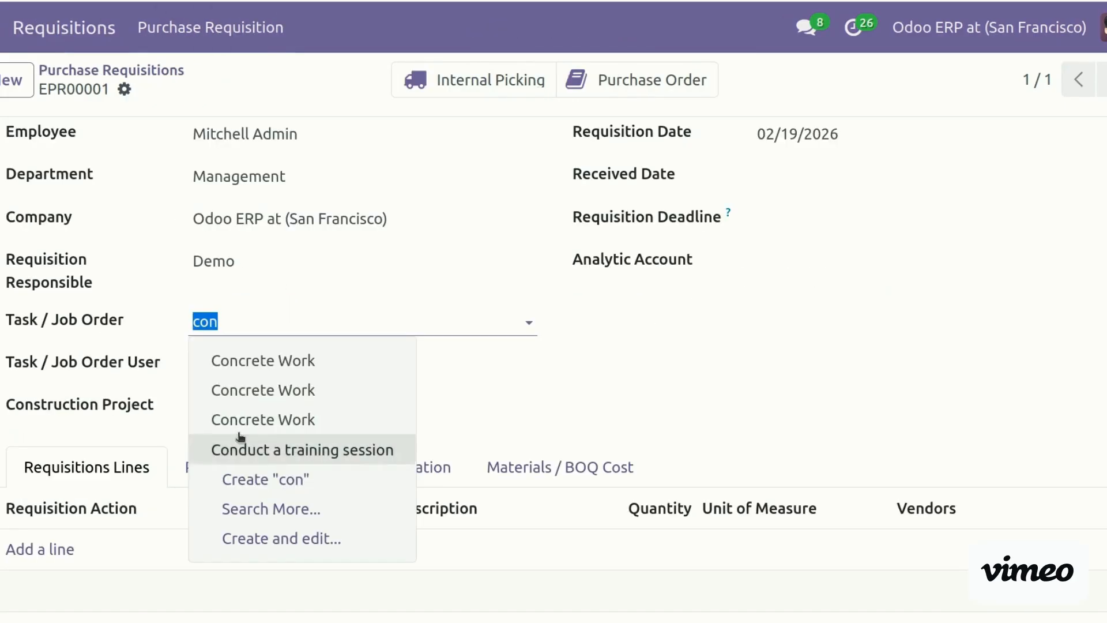
pyautogui.click(259, 326)
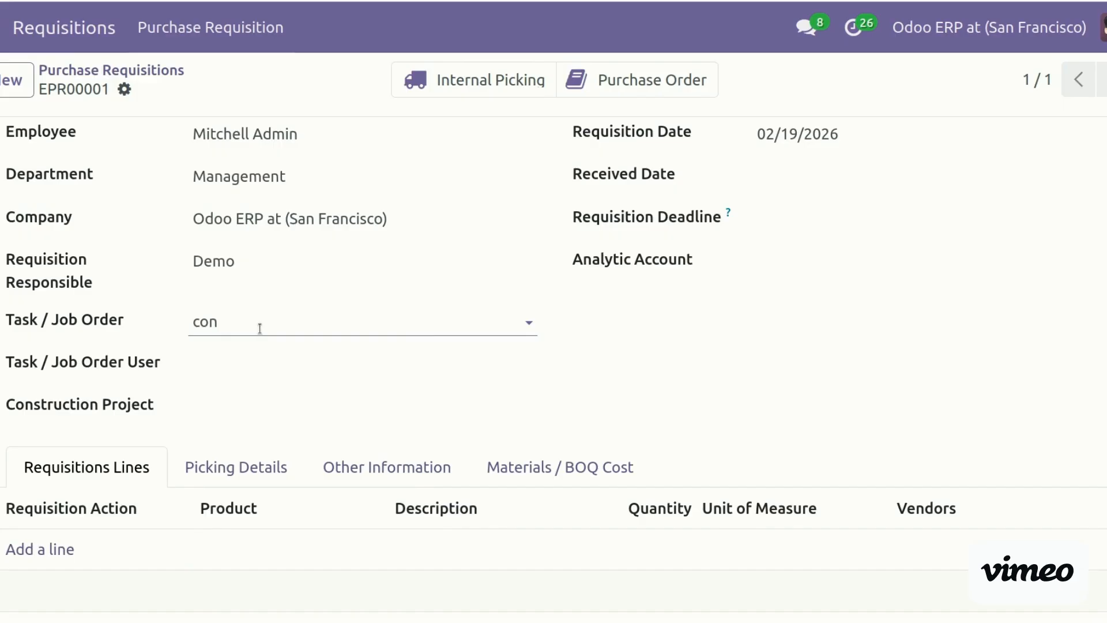
pyautogui.write('n')
pyautogui.press('BackSpace')
pyautogui.write('t')
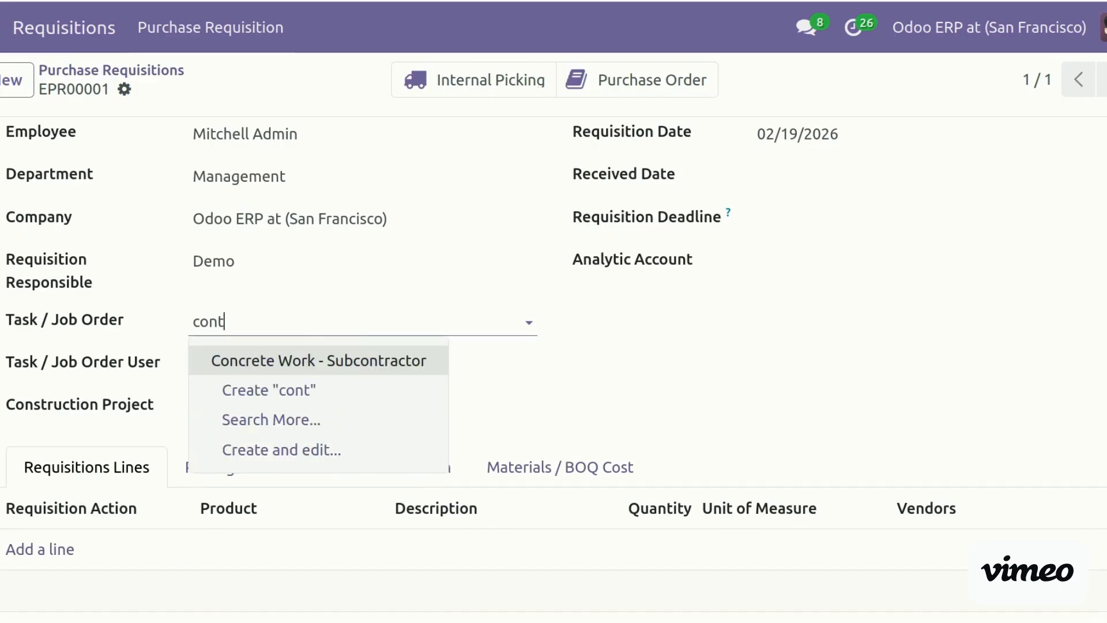
pyautogui.press('Return')
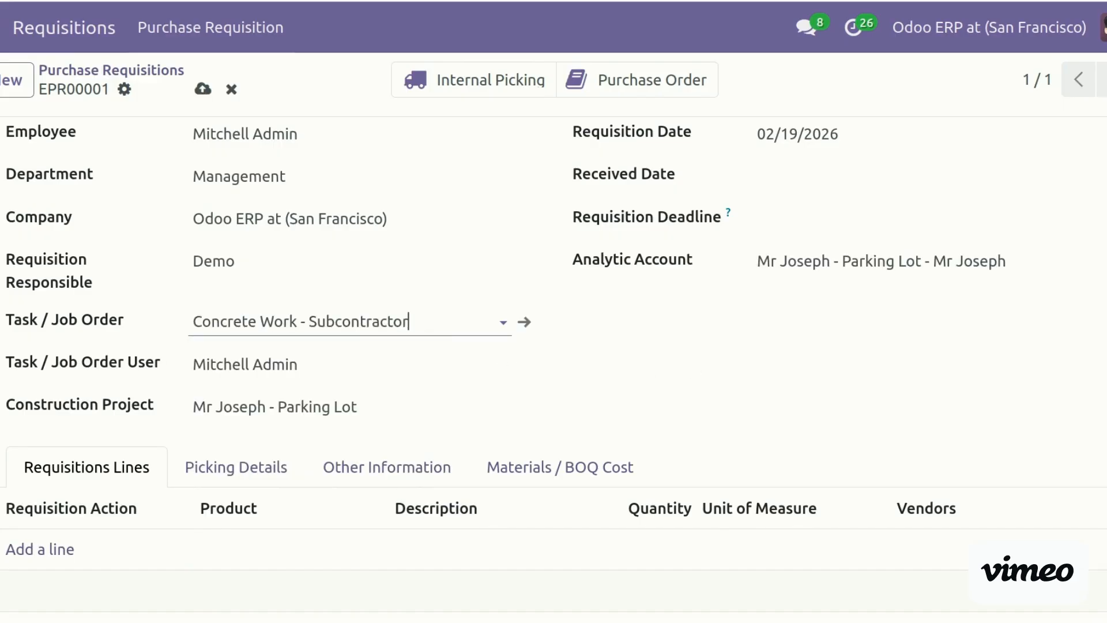
pyautogui.scroll(-3, 355, 440)
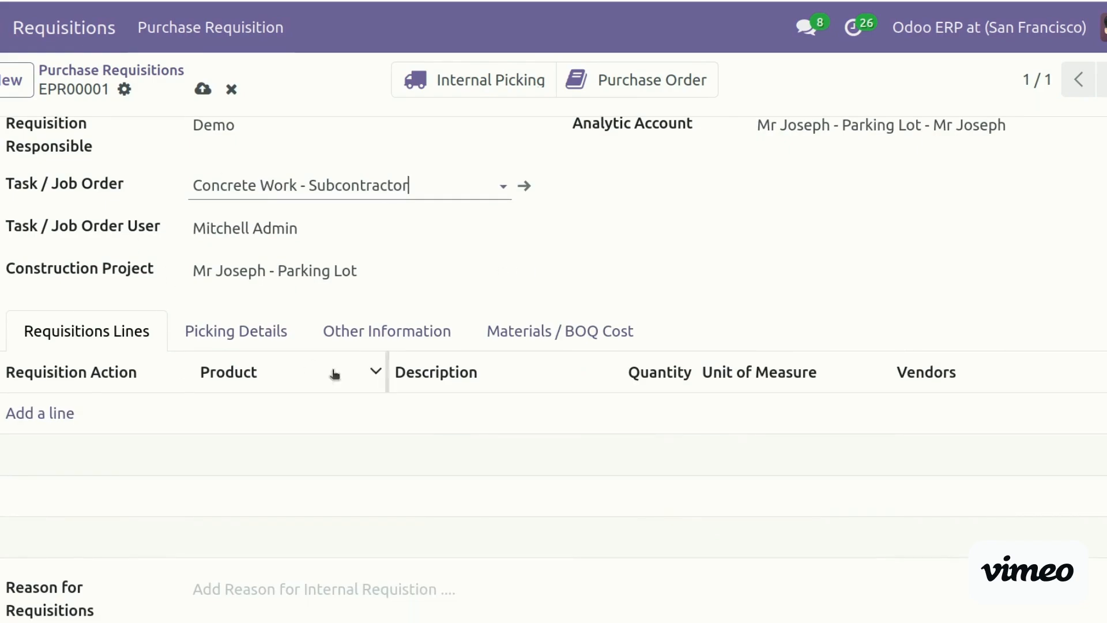
# Add a requisition line for Bricks with quantity 10
pyautogui.click(51, 410)
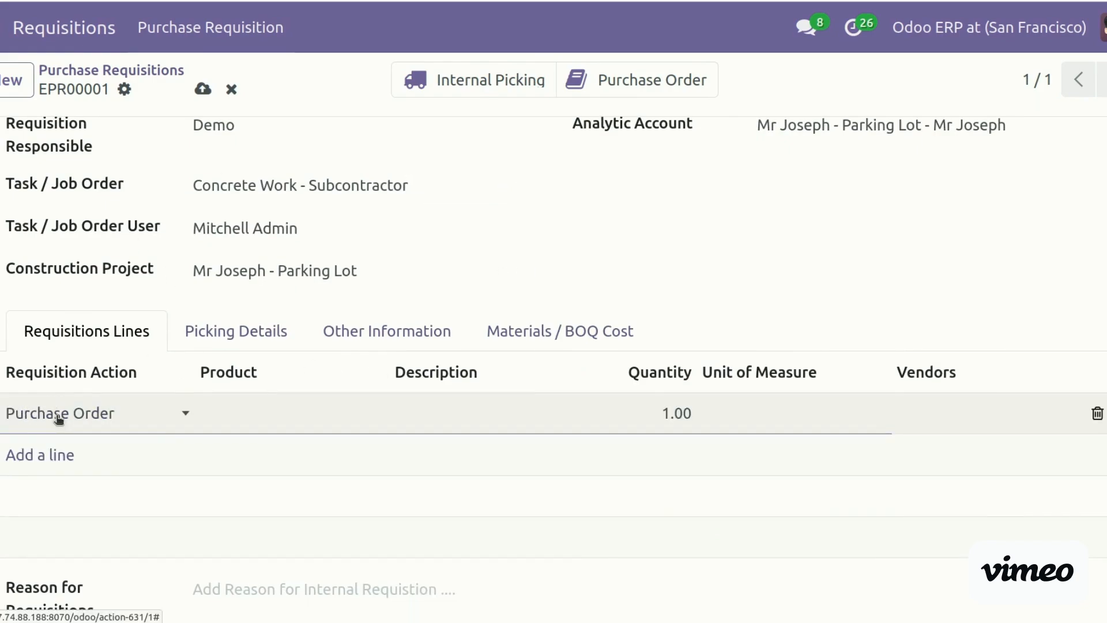
pyautogui.click(232, 417)
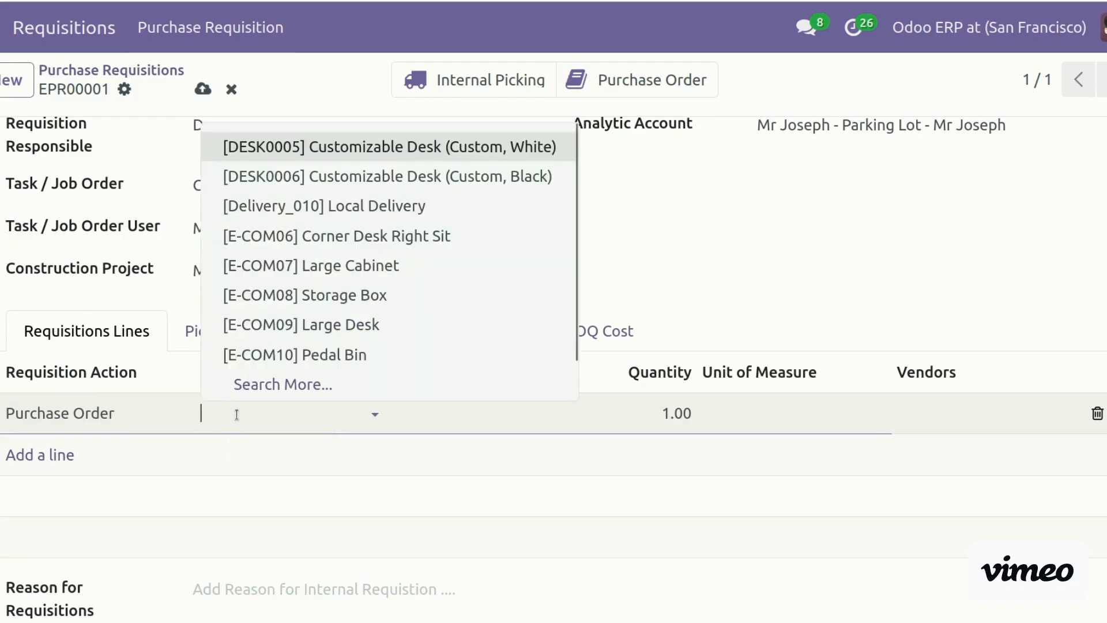
pyautogui.write('bri')
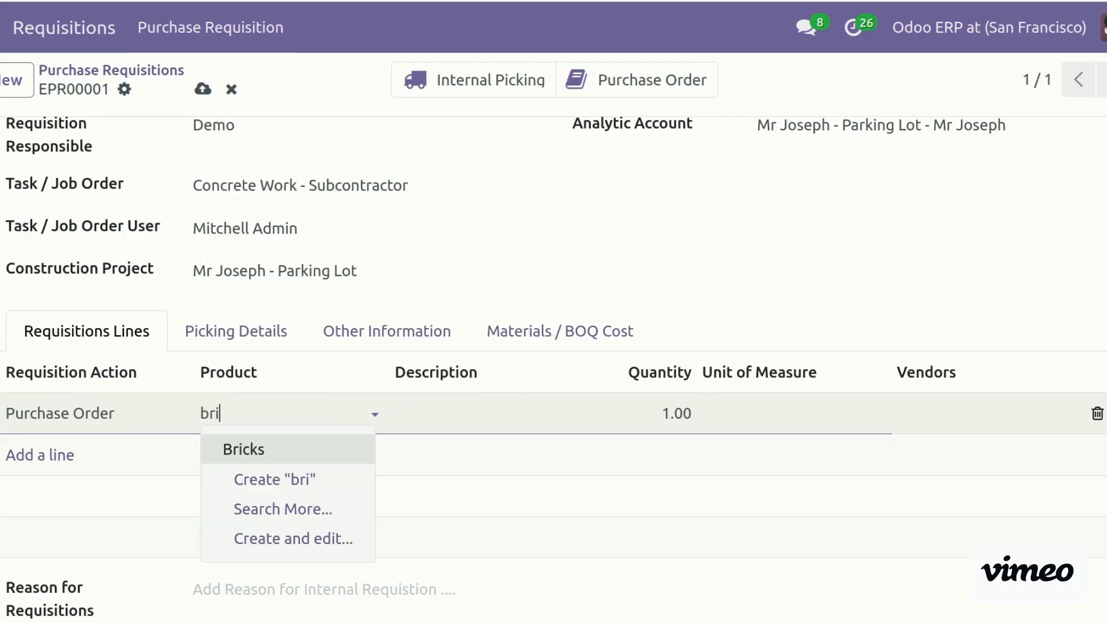
pyautogui.click(272, 449)
pyautogui.click(641, 416)
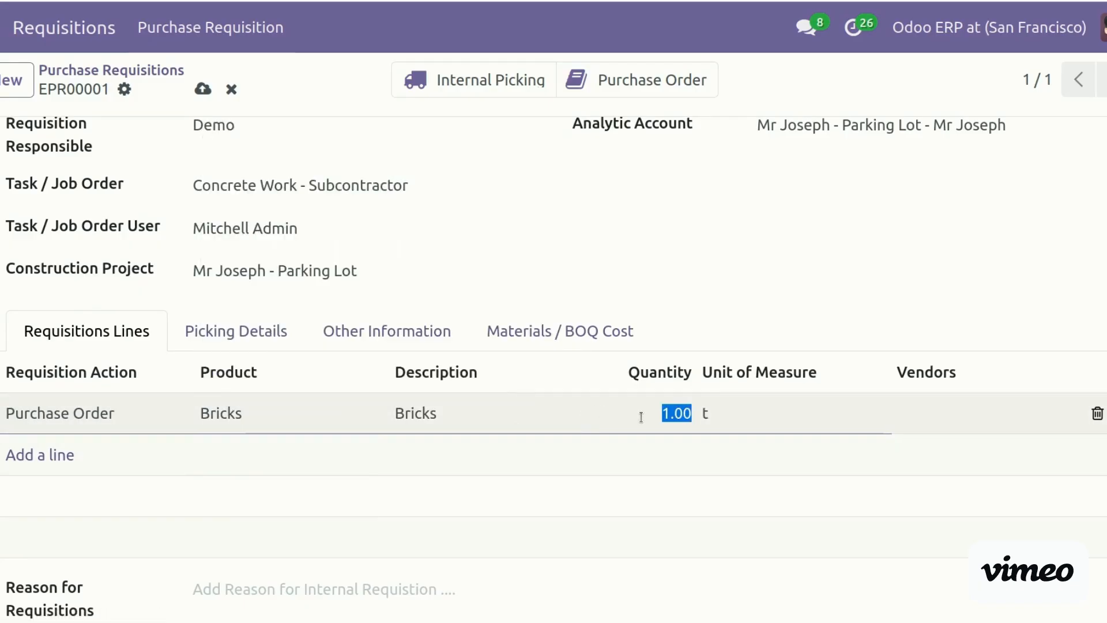
pyautogui.write('10')
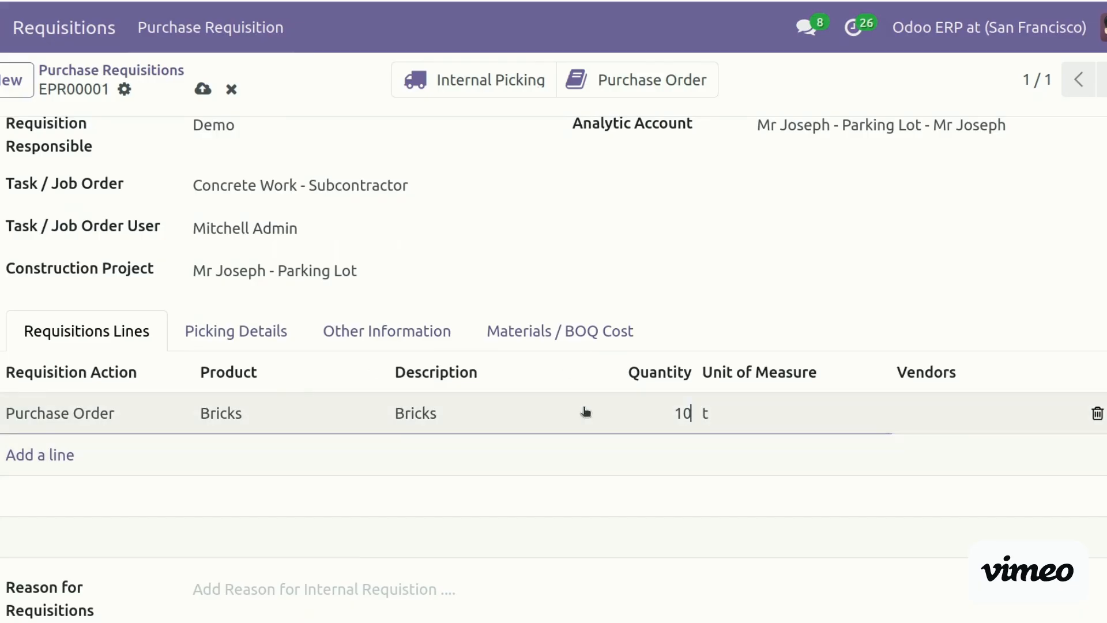
# Add a second requisition line for Cement with quantity 20
pyautogui.click(24, 455)
pyautogui.click(246, 456)
pyautogui.write('cem')
pyautogui.click(272, 495)
pyautogui.click(652, 465)
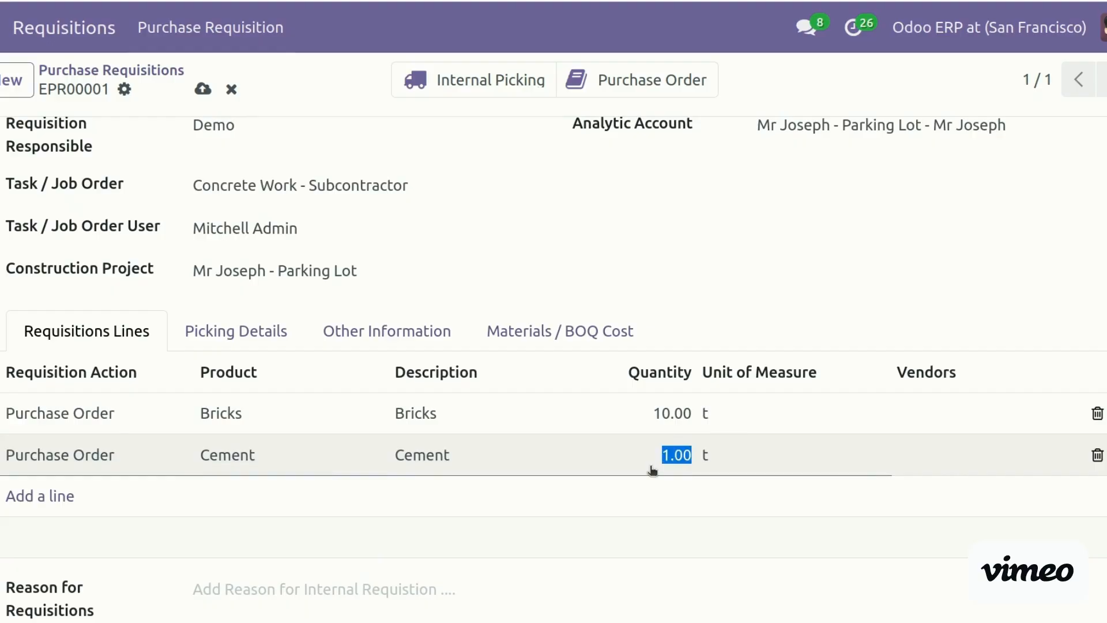
pyautogui.write('20')
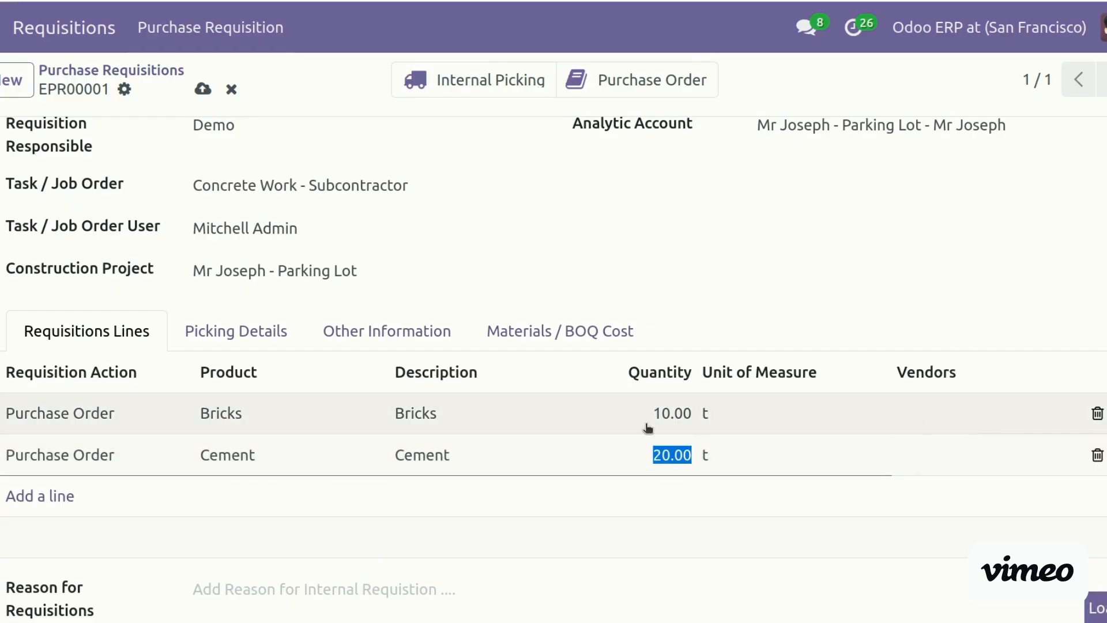
pyautogui.click(648, 428)
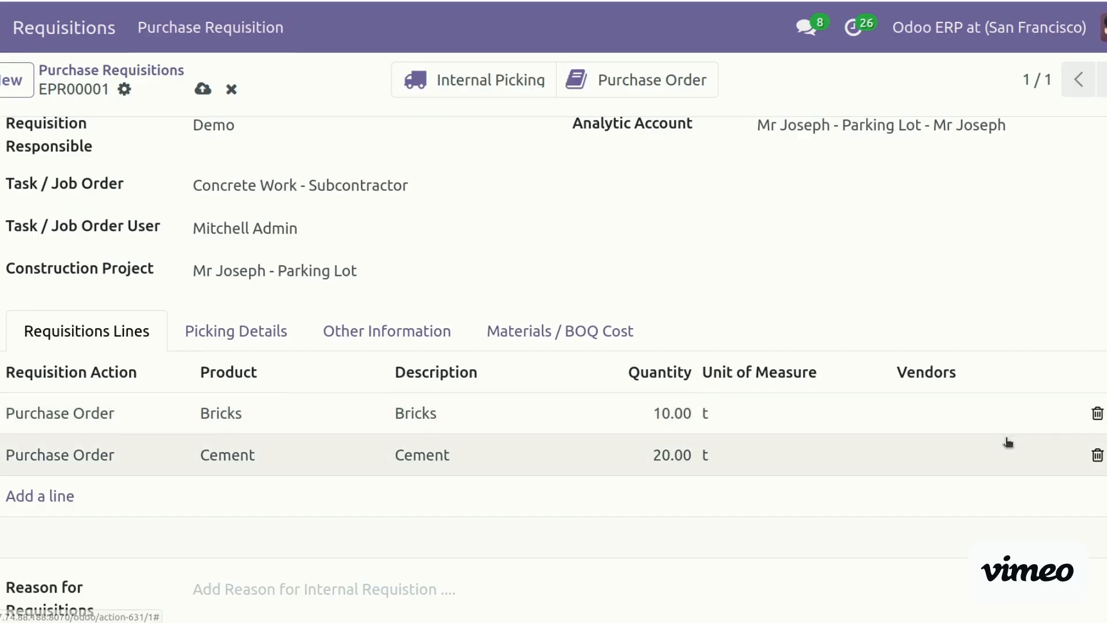
pyautogui.scroll(2, 1008, 442)
pyautogui.scroll(-2, 1008, 442)
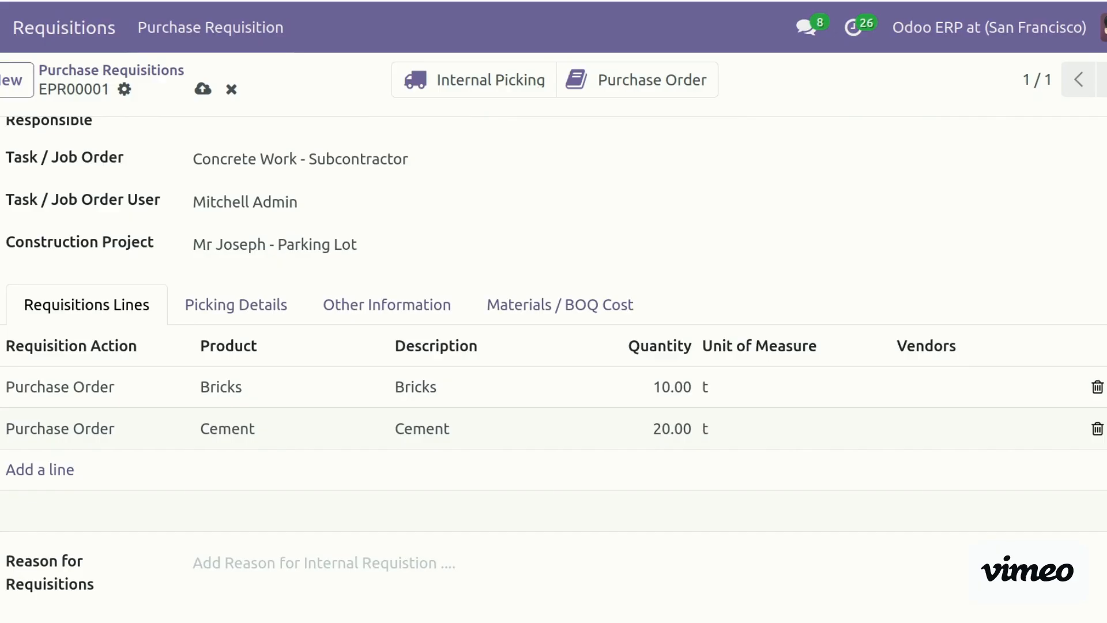
pyautogui.scroll(5, 553, 369)
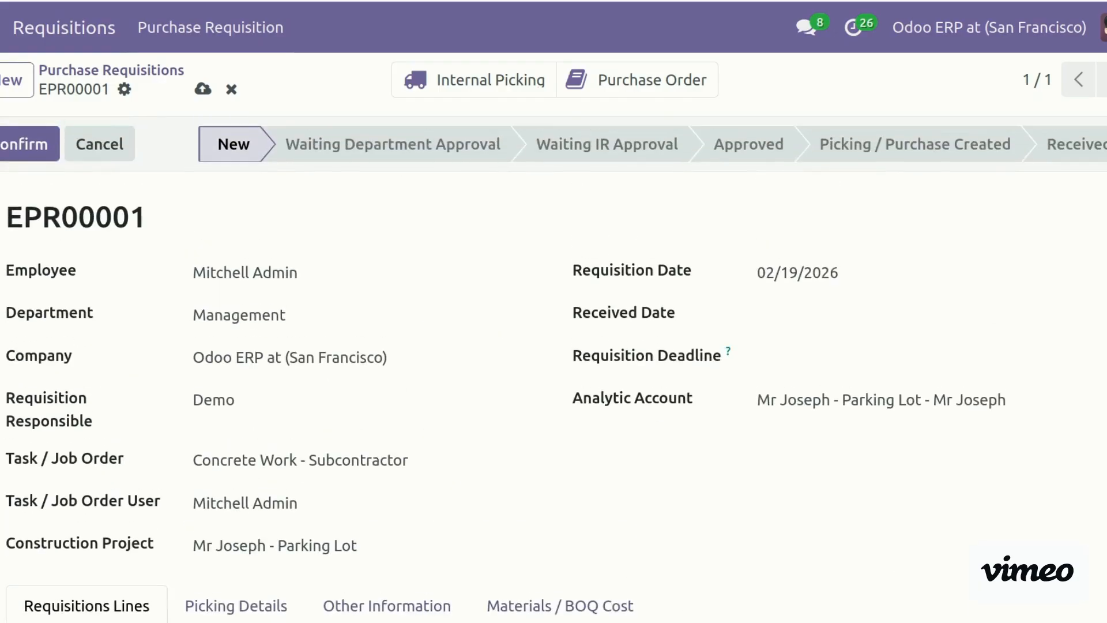
# Confirm requisition EPR00001 and give it department approval
pyautogui.click(45, 150)
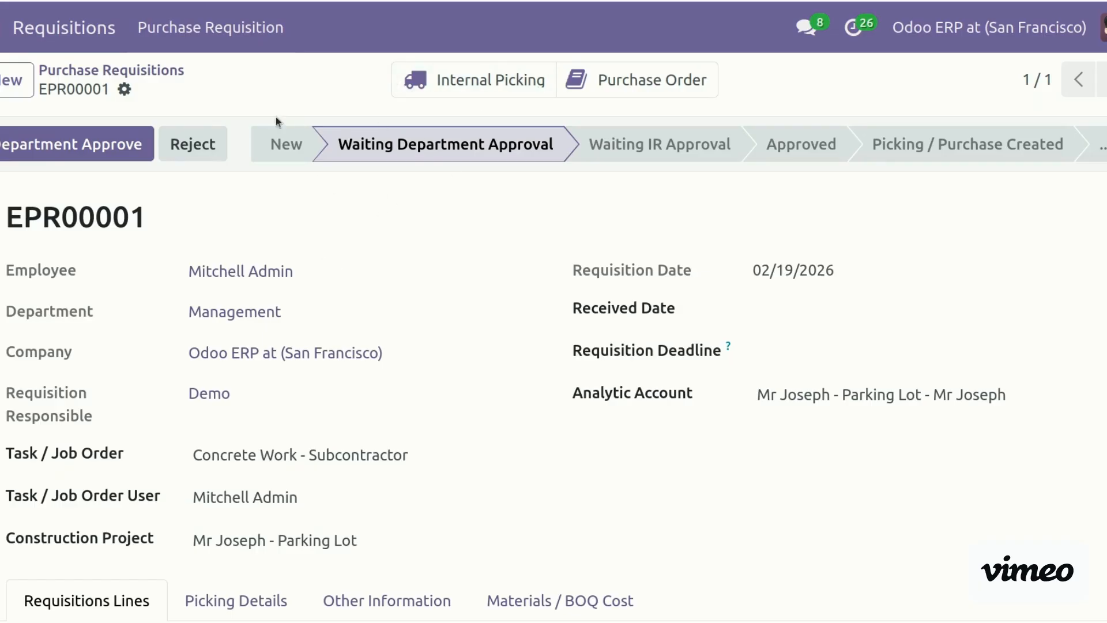
pyautogui.click(105, 138)
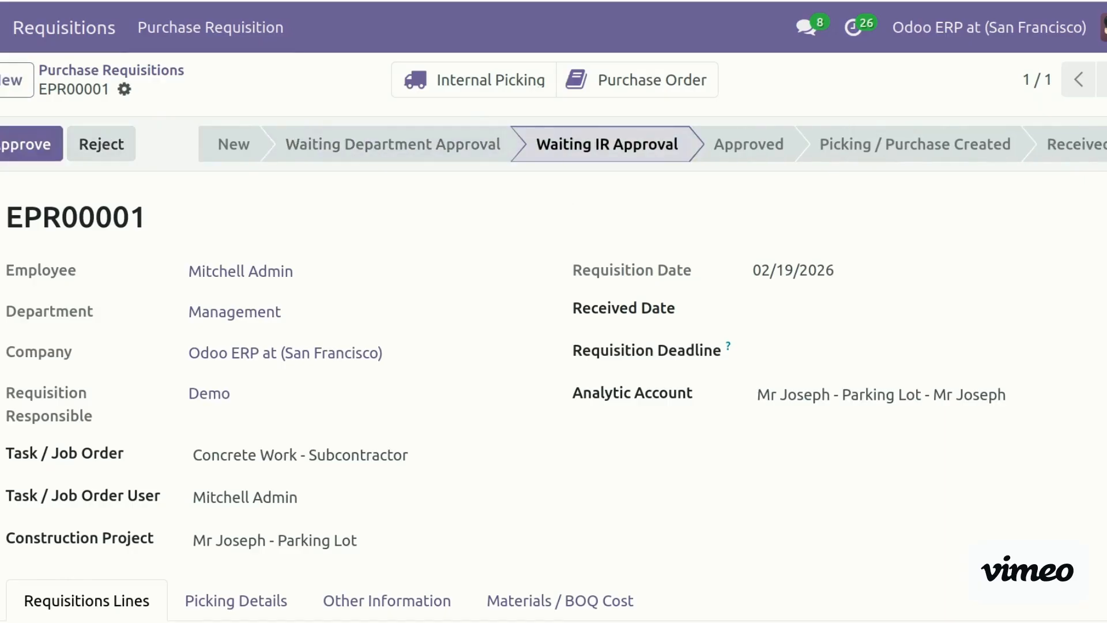
pyautogui.scroll(-8, 554, 369)
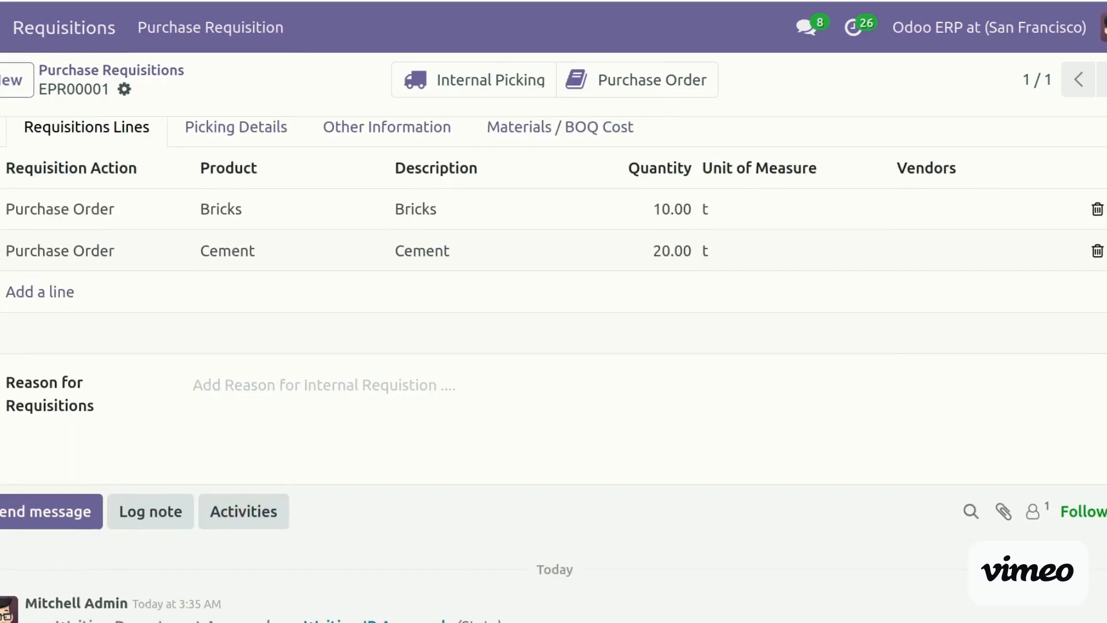
# Set the Cement line's requisition action to Internal Picking
pyautogui.scroll(3, 553, 368)
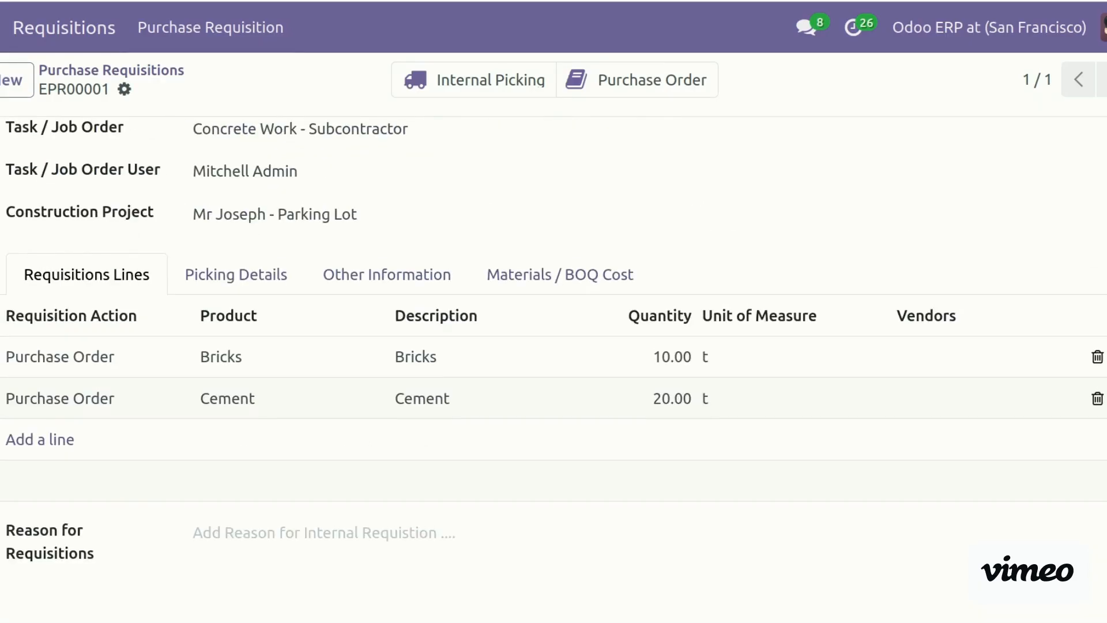
pyautogui.click(65, 401)
pyautogui.click(90, 399)
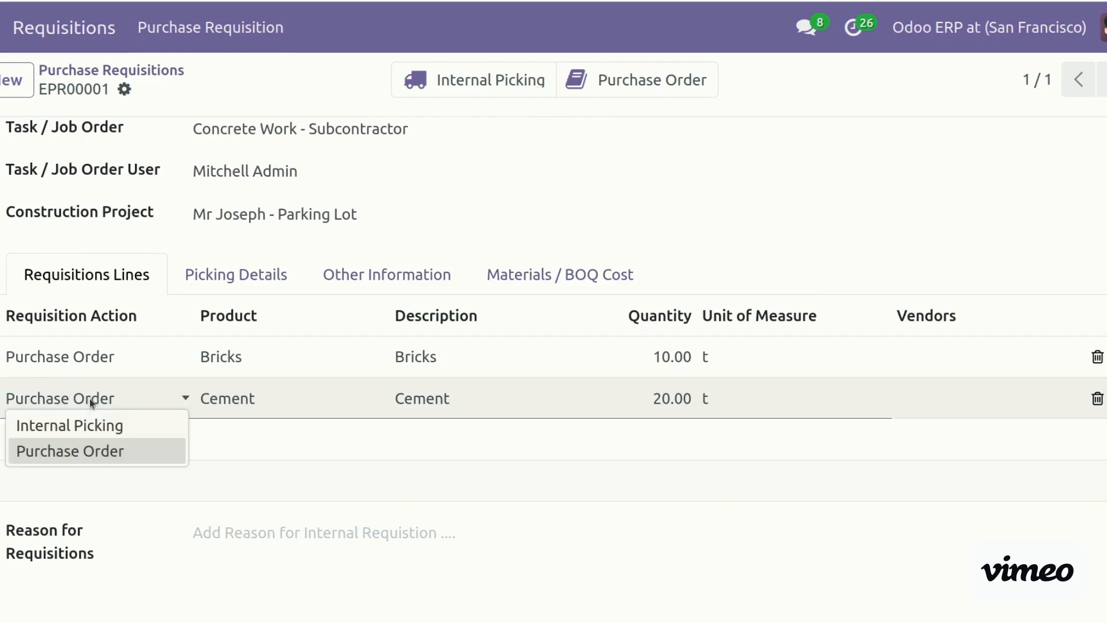
pyautogui.click(104, 424)
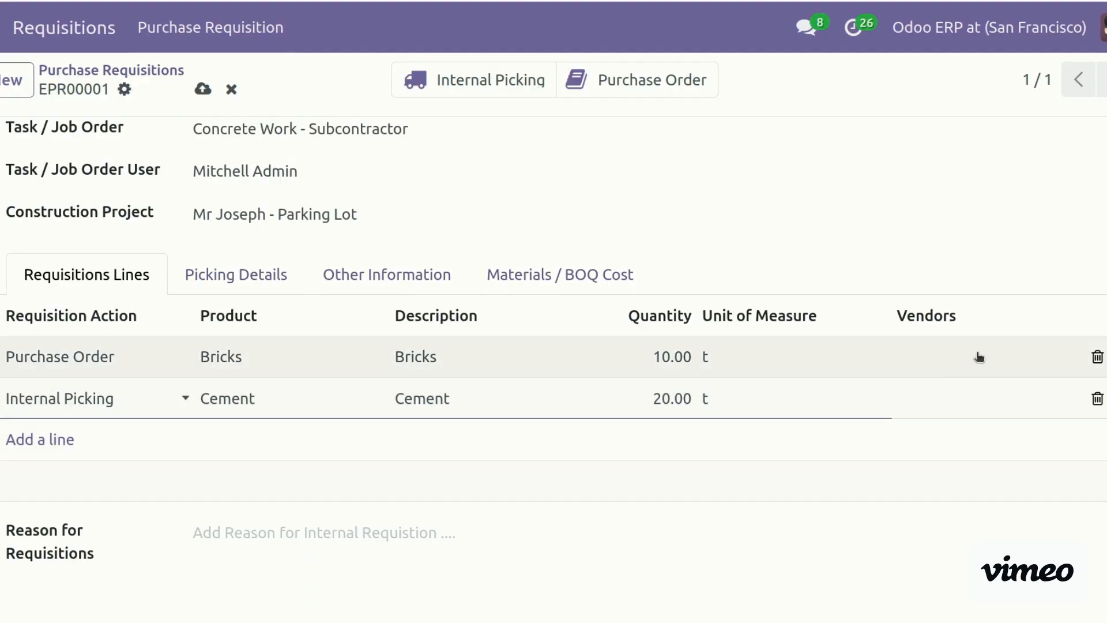
# Assign two vendors to the Bricks line's Vendors field
pyautogui.click(980, 357)
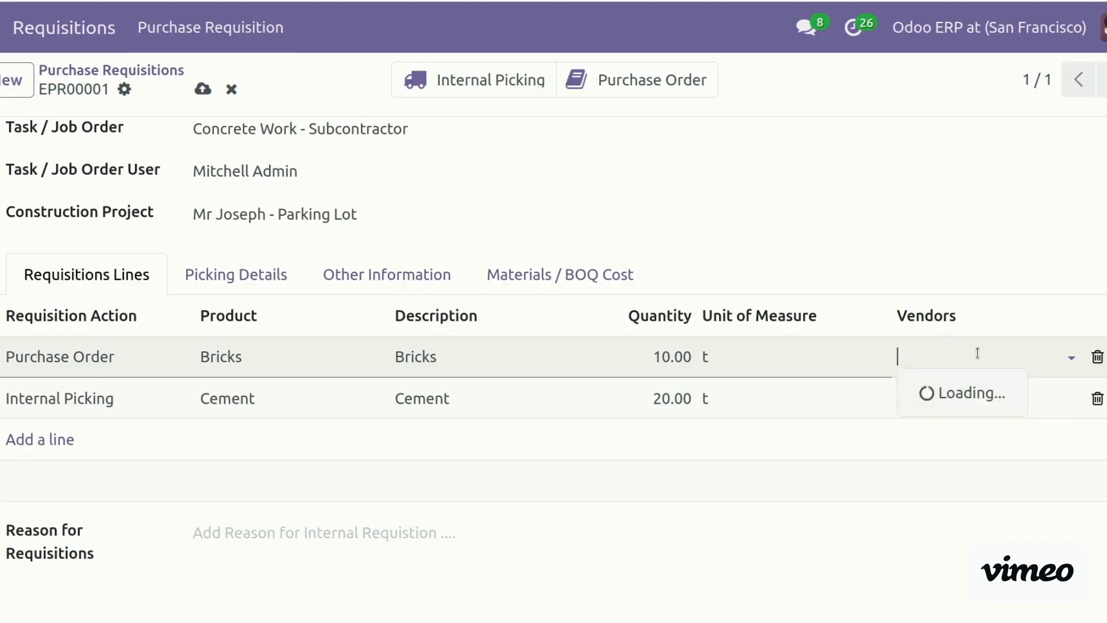
pyautogui.click(977, 353)
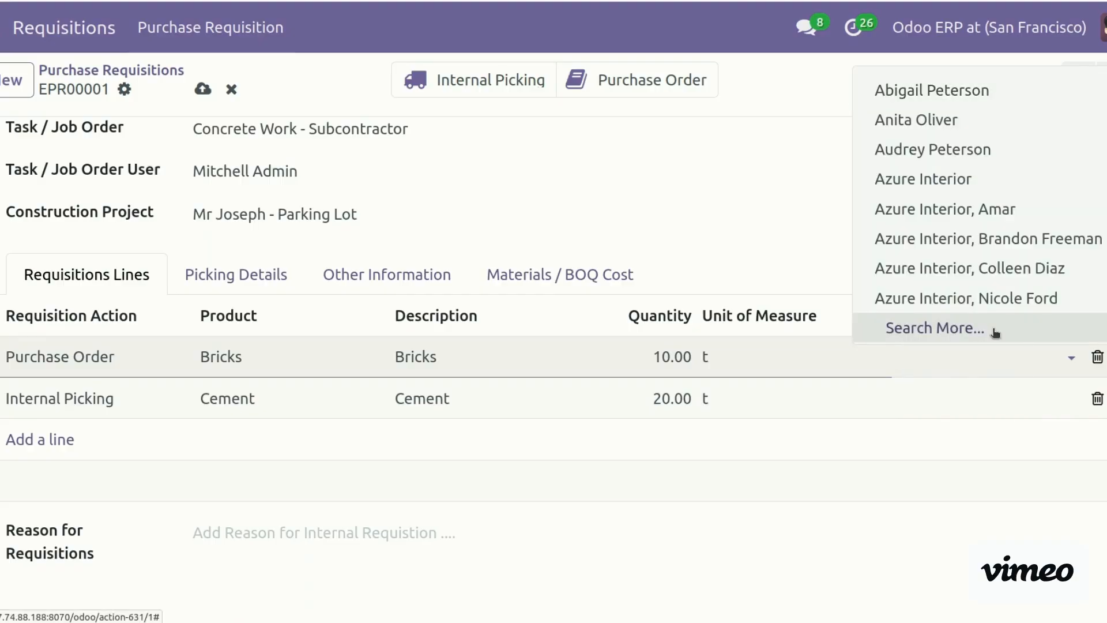
pyautogui.write('e')
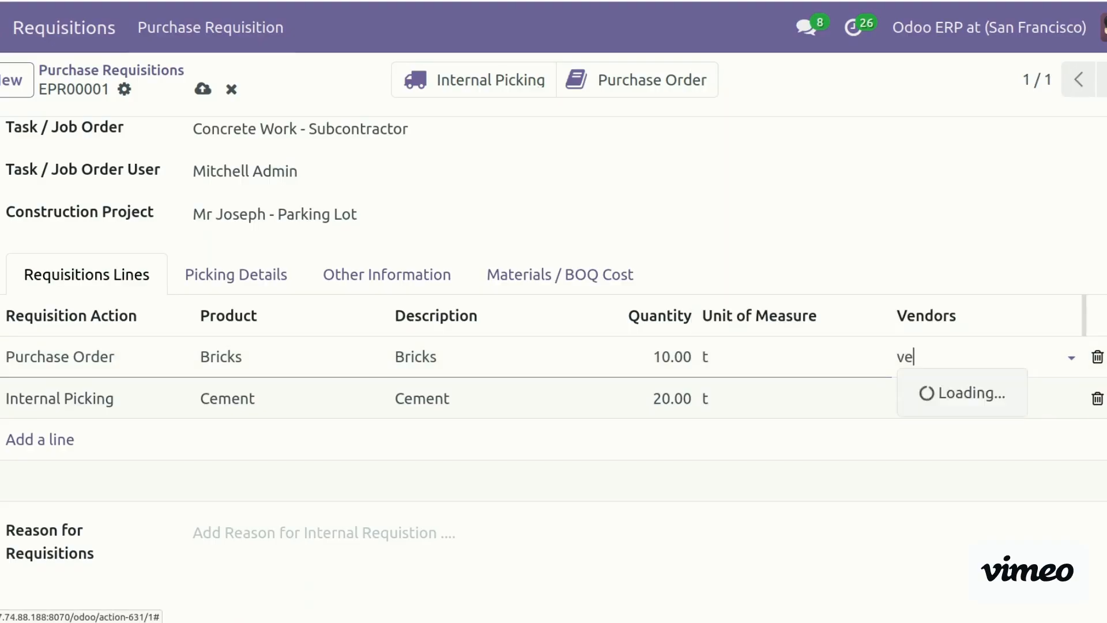
pyautogui.press('Return')
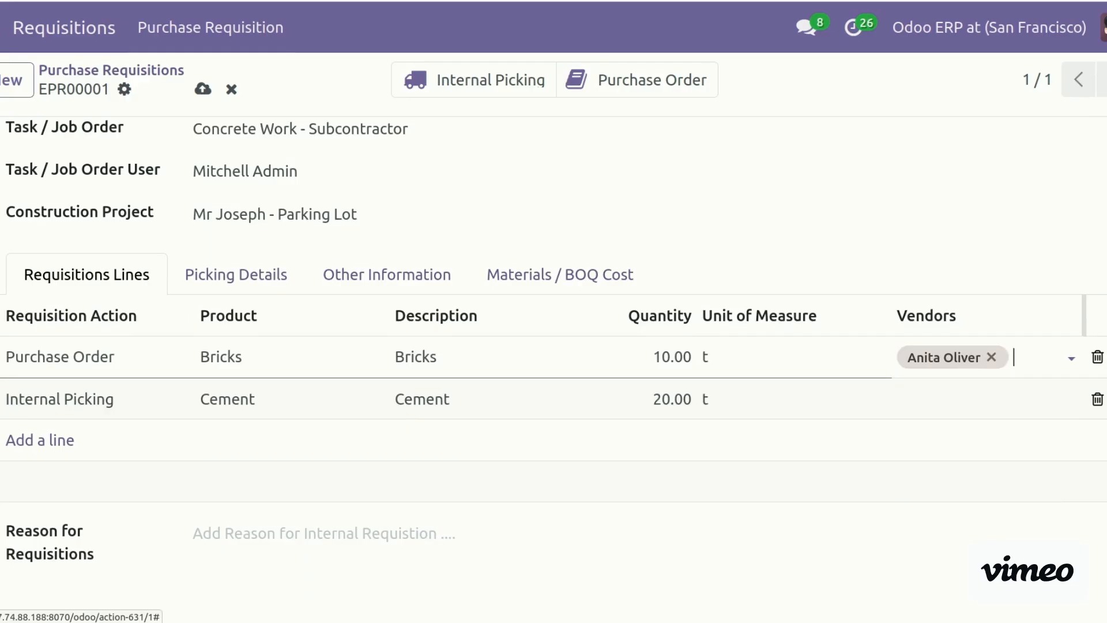
pyautogui.write('c')
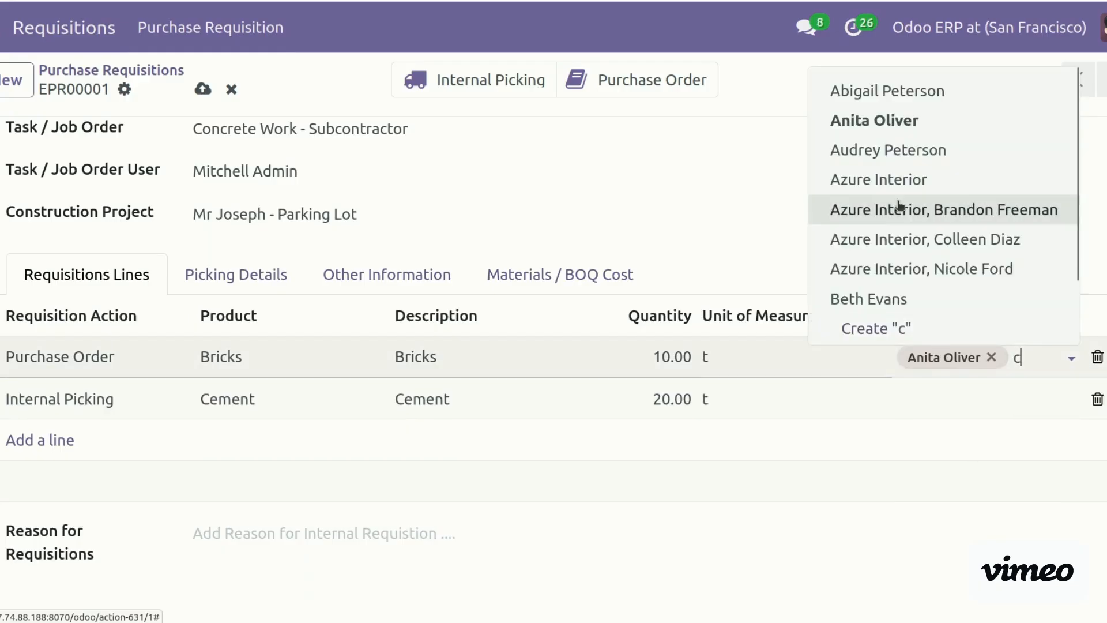
pyautogui.click(892, 299)
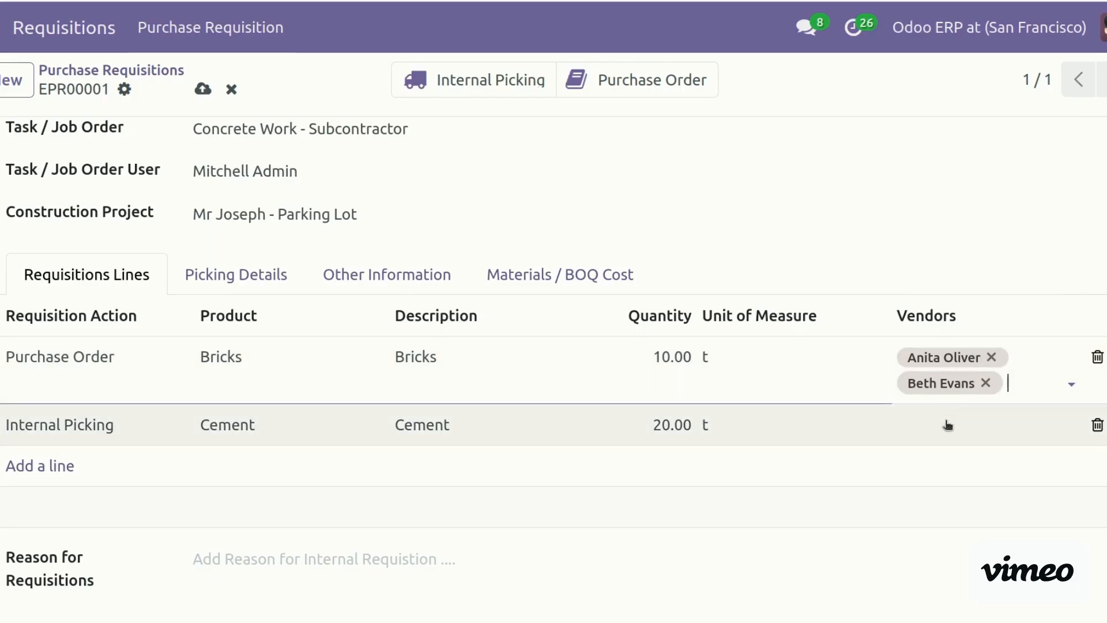
pyautogui.click(956, 428)
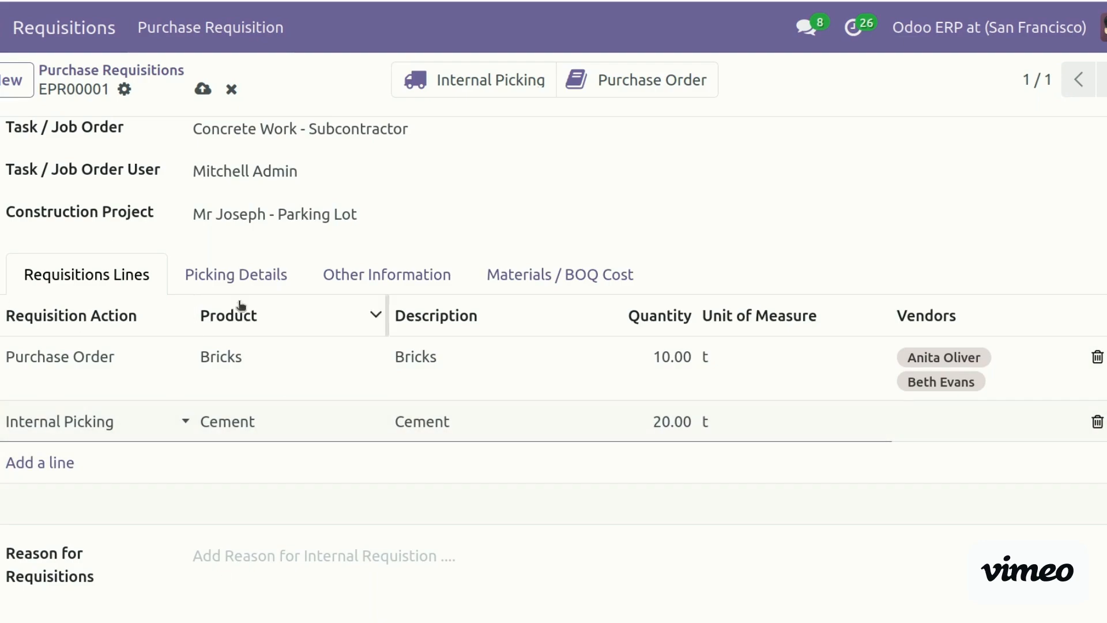
# In Picking Details, set the source location to WH/Stock
pyautogui.click(264, 282)
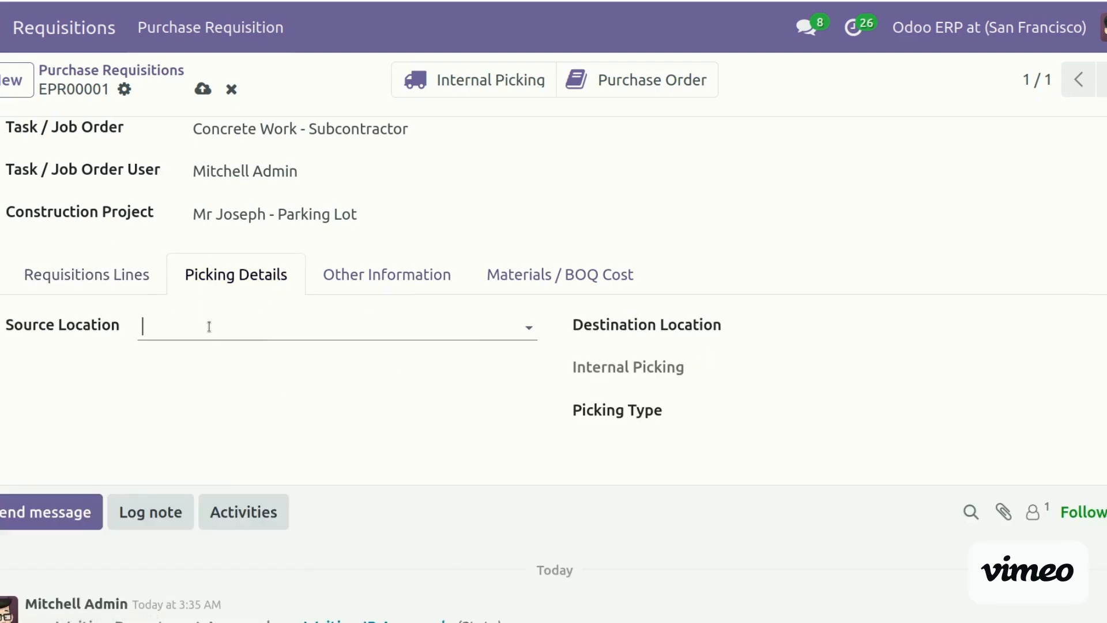
pyautogui.click(210, 326)
pyautogui.write('site')
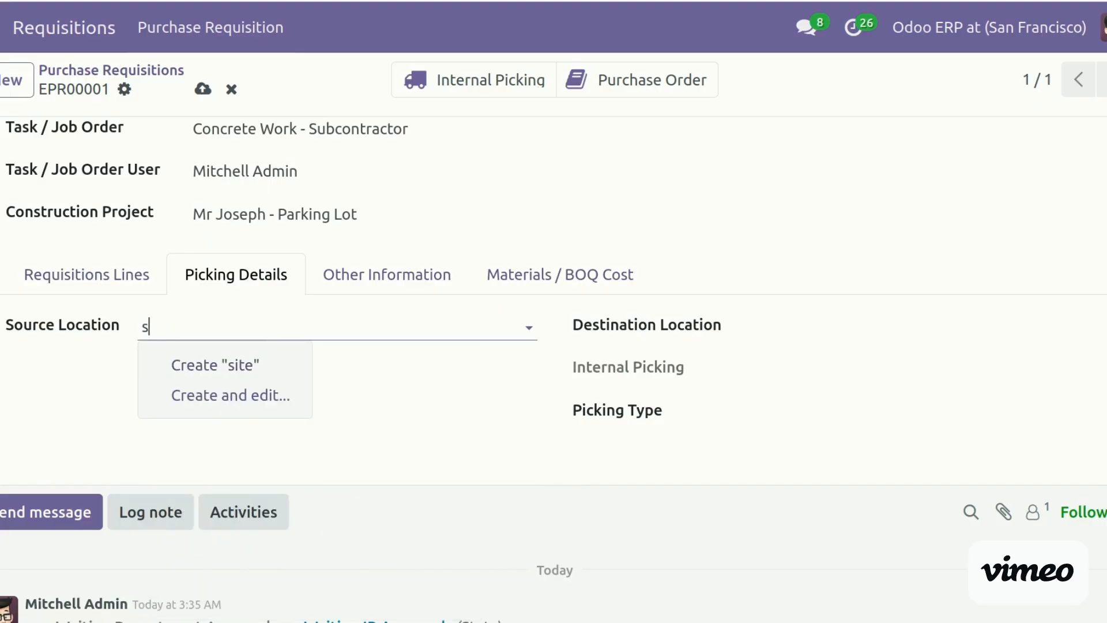
pyautogui.press('BackSpace')
pyautogui.press('BackSpace')
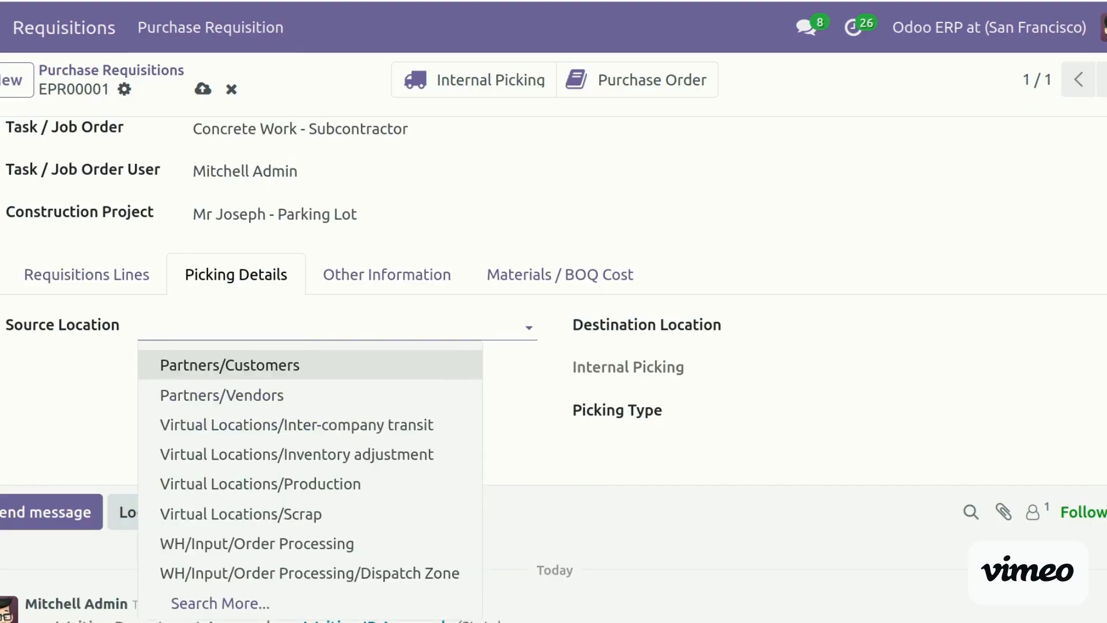
pyautogui.write('sto')
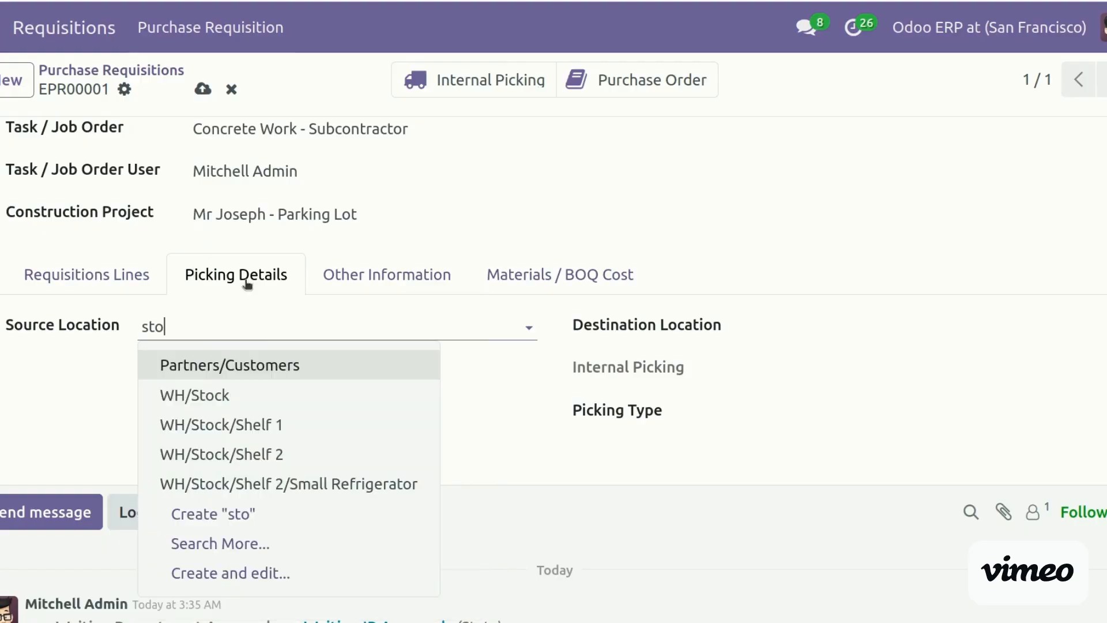
pyautogui.click(247, 398)
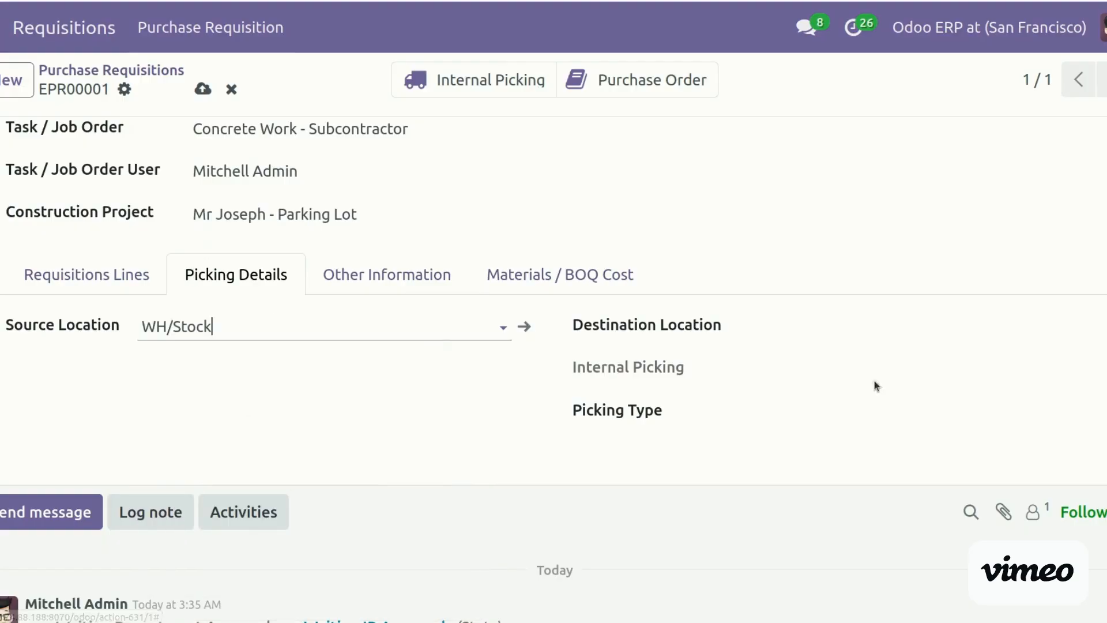
# Set destination Virtual Locations/Production and picking type YourCompany: Delivery Orders, then save
pyautogui.click(813, 323)
pyautogui.write('si')
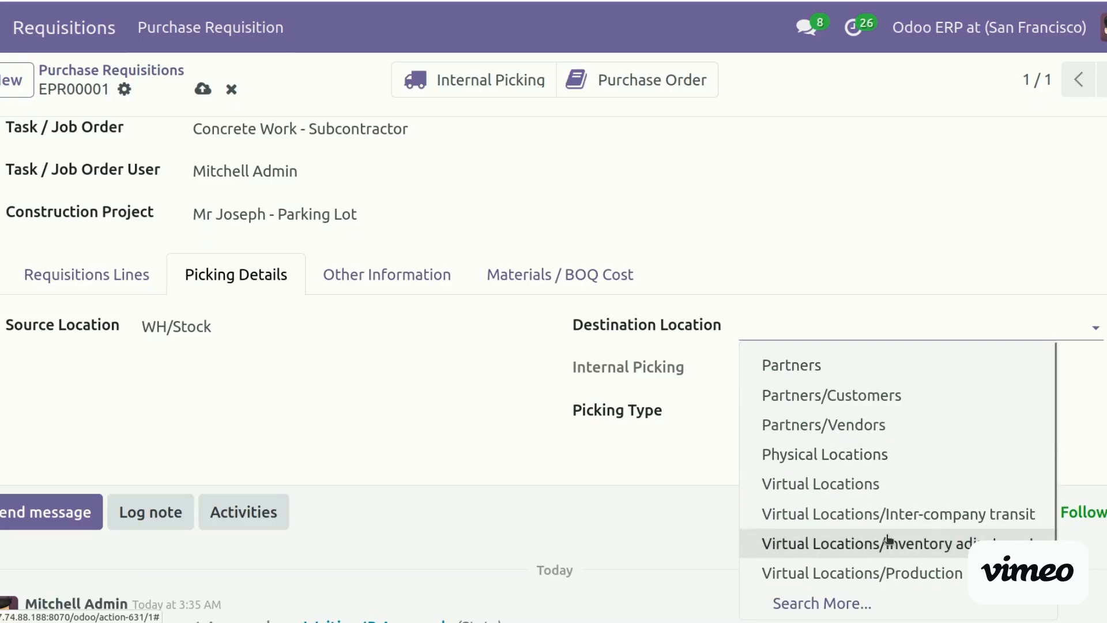
pyautogui.click(930, 576)
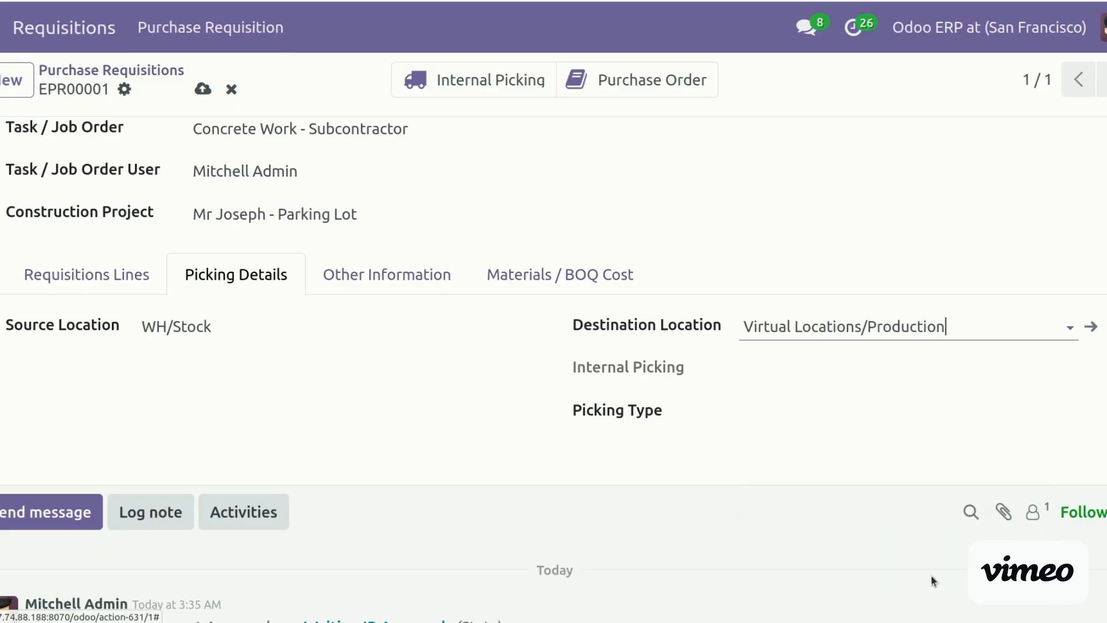
pyautogui.click(782, 406)
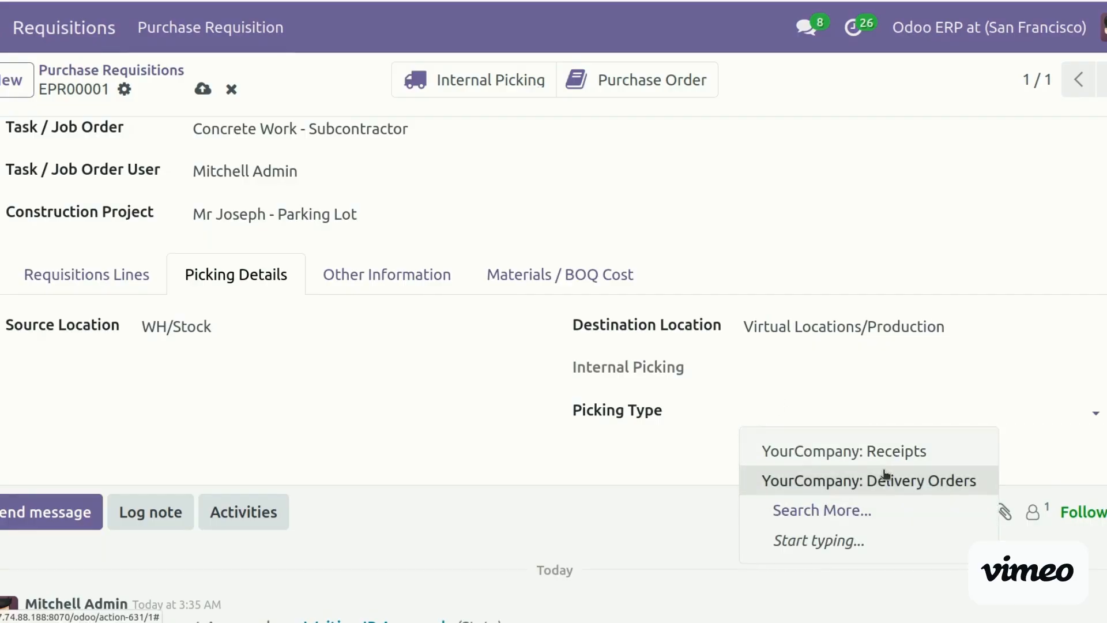
pyautogui.click(842, 480)
pyautogui.click(202, 89)
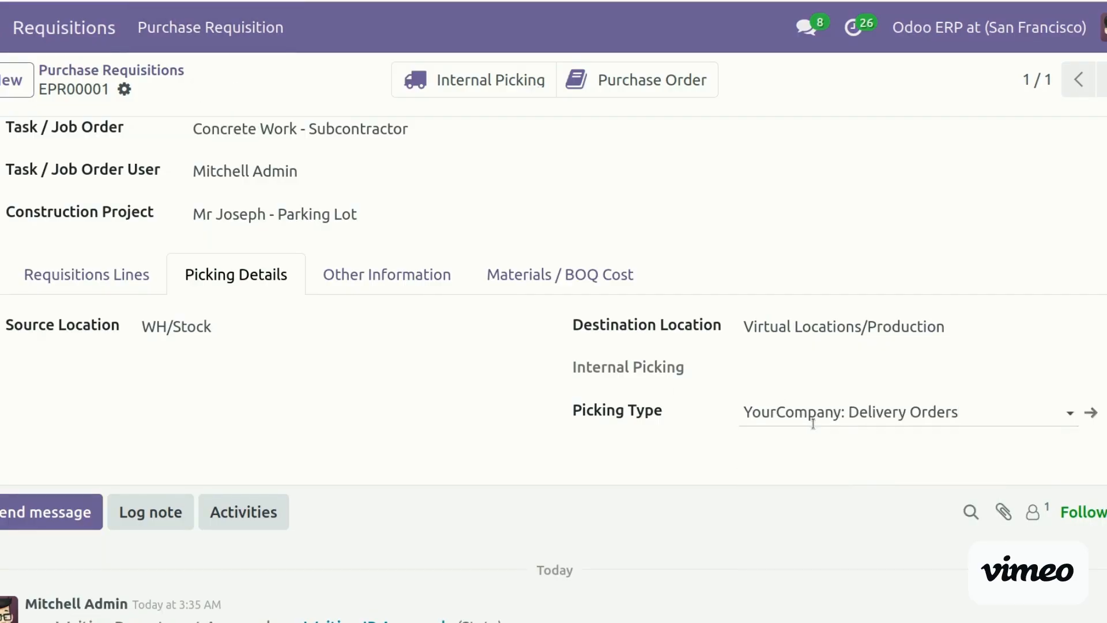
pyautogui.click(430, 279)
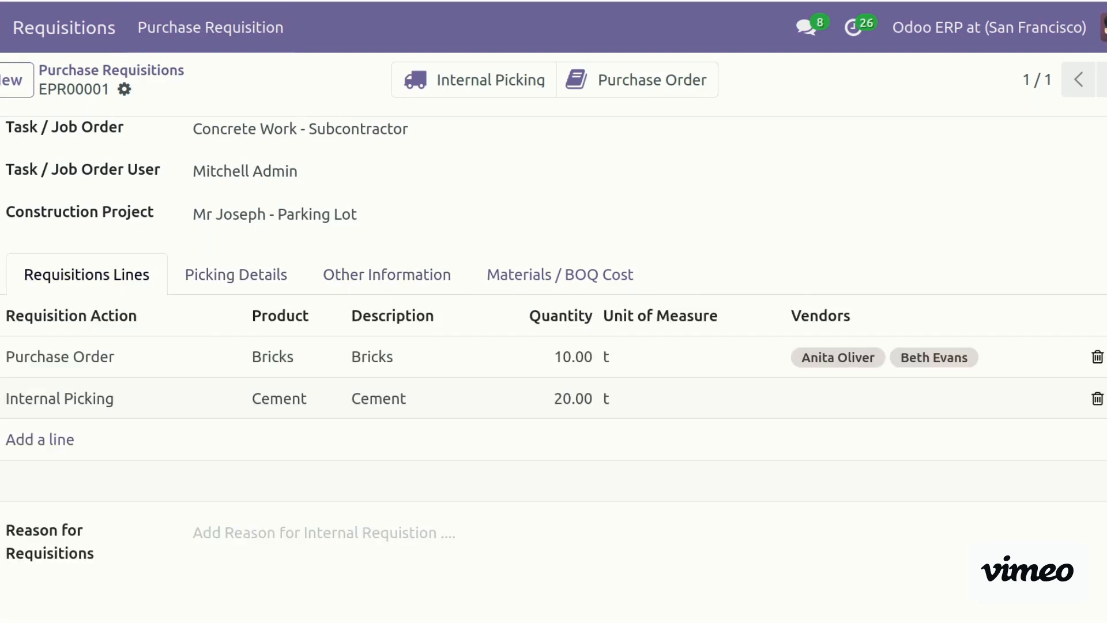
# Approve requisition EPR00001 and generate its picking and purchase order
pyautogui.scroll(5, 553, 346)
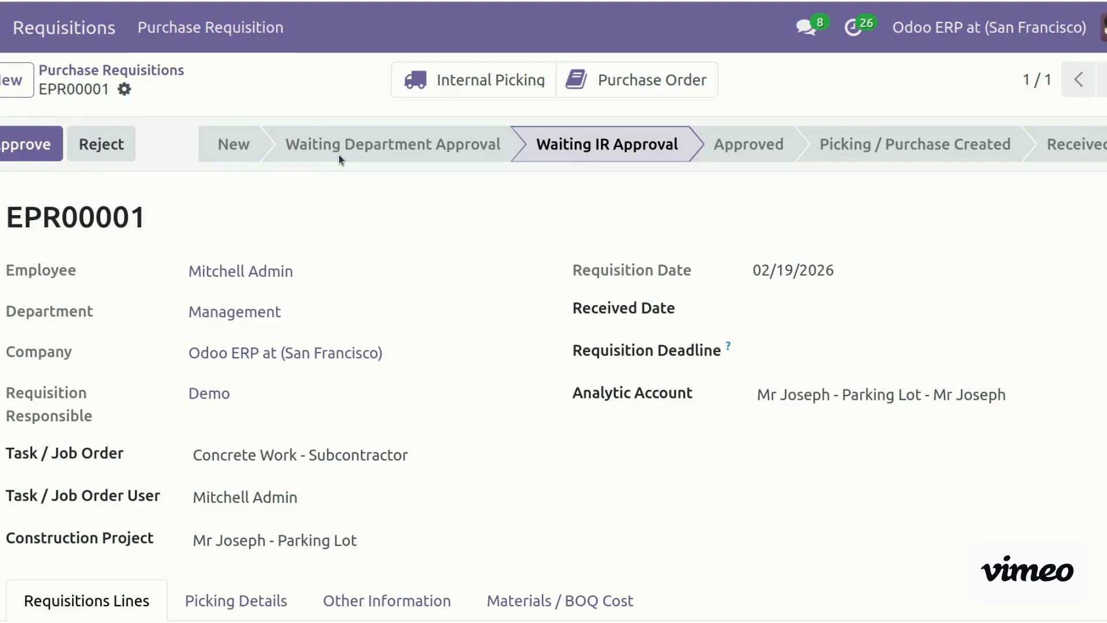
pyautogui.click(28, 146)
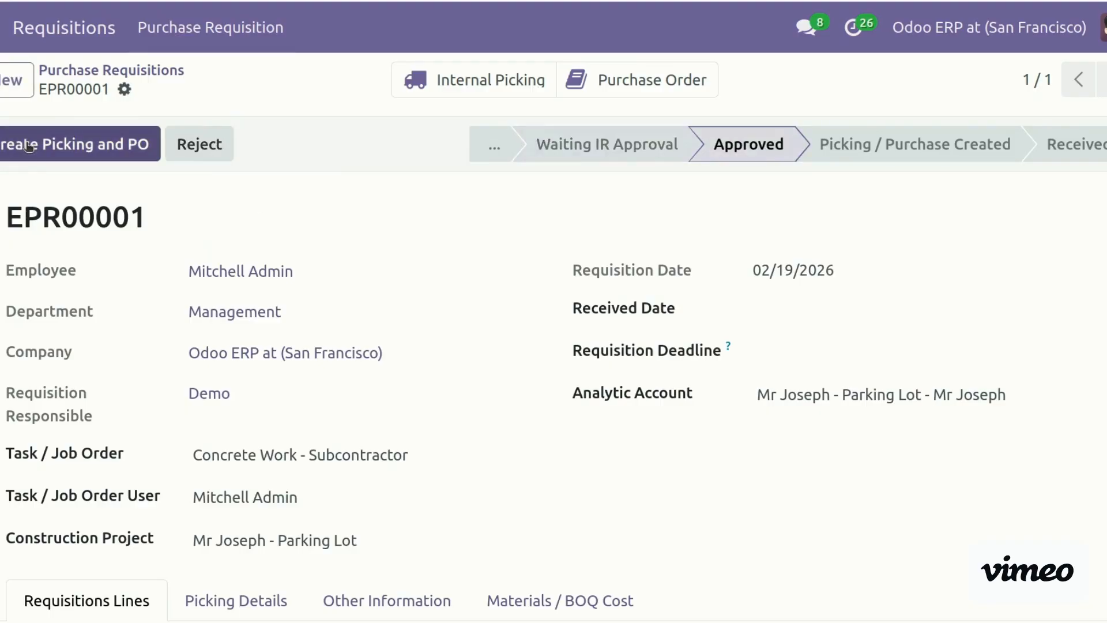
pyautogui.click(100, 146)
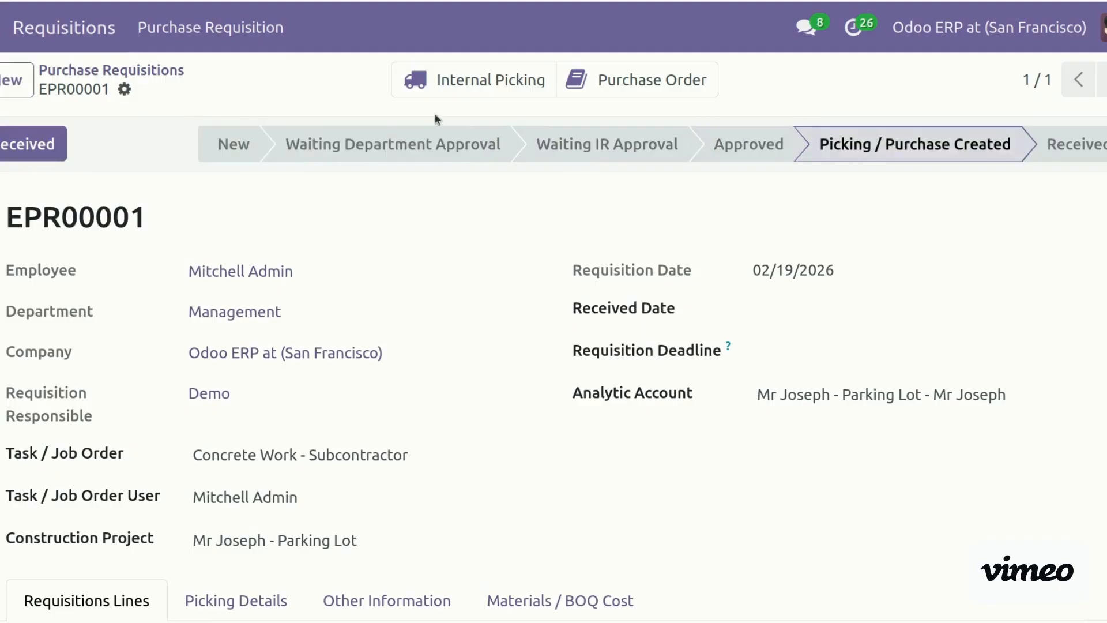
pyautogui.click(491, 81)
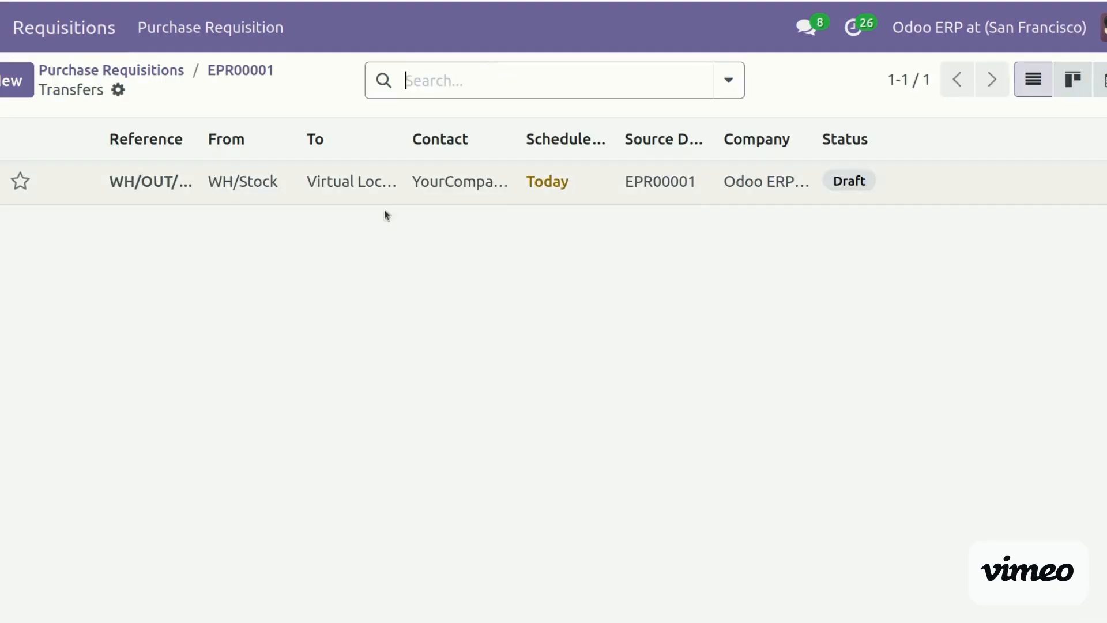
# Validate delivery WH/OUT/00020 of 20 t of Cement from WH/Stock
pyautogui.click(173, 188)
pyautogui.scroll(-3, 554, 362)
pyautogui.scroll(3, 553, 361)
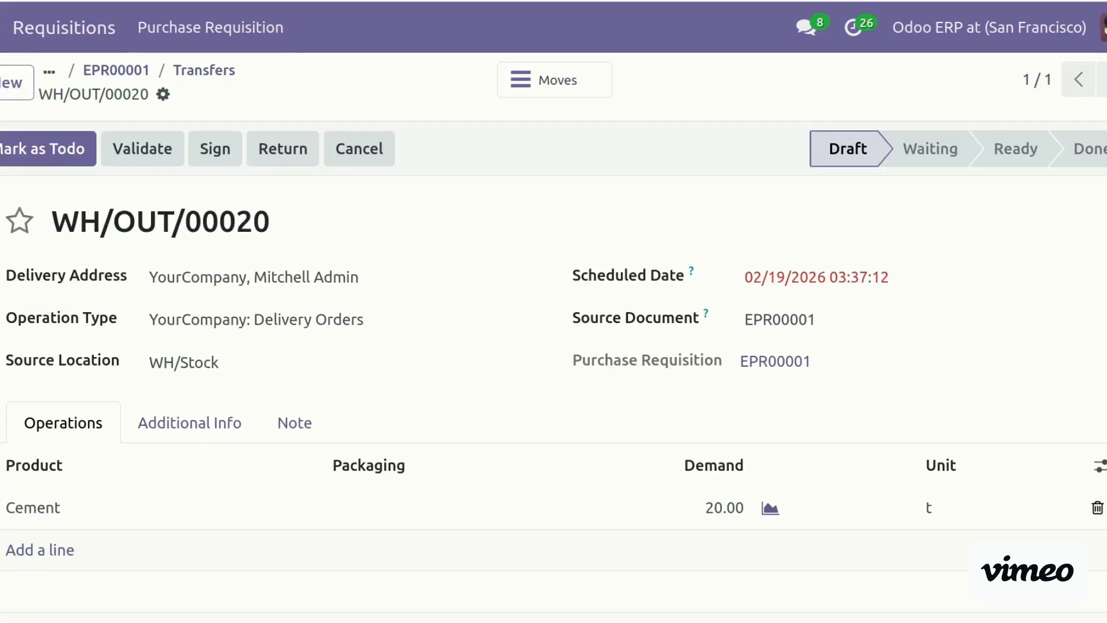
pyautogui.scroll(-5, 553, 370)
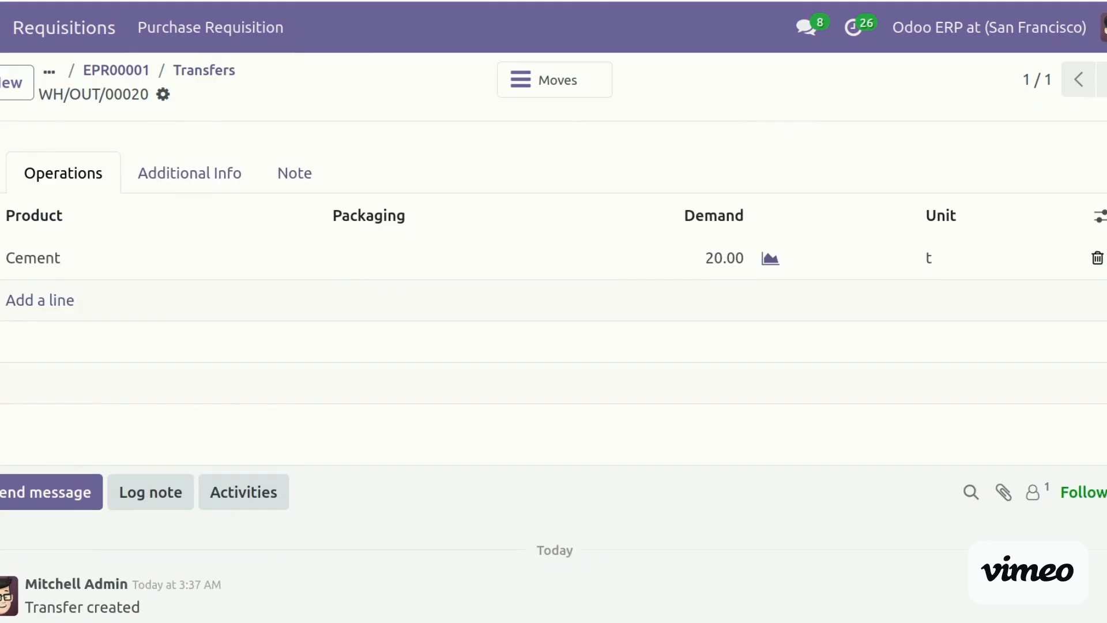
pyautogui.scroll(5, 13, 337)
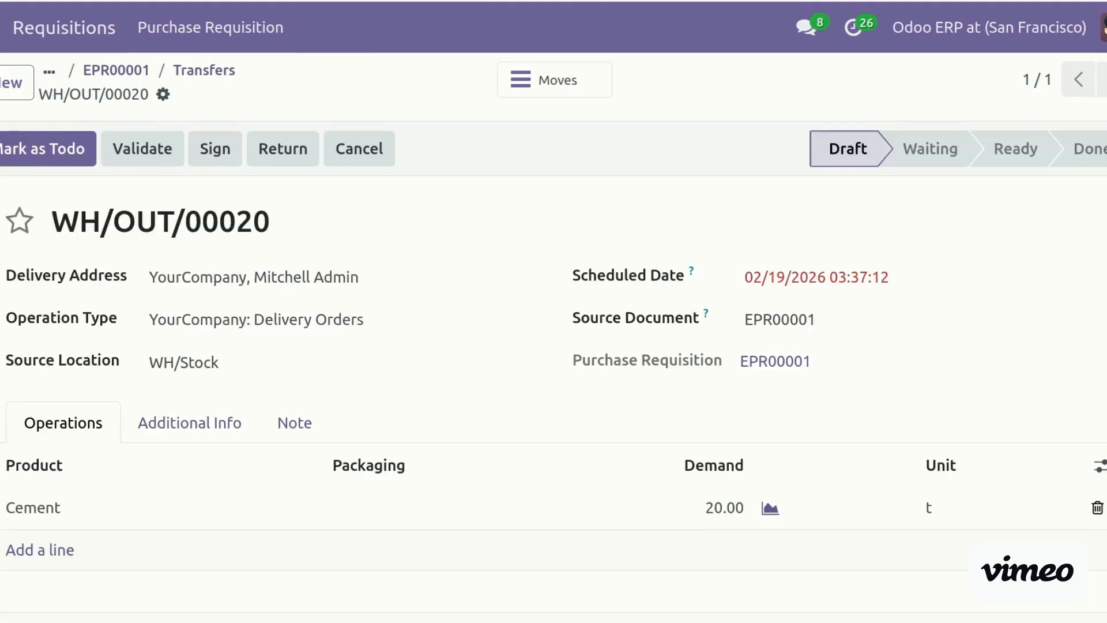
pyautogui.click(120, 153)
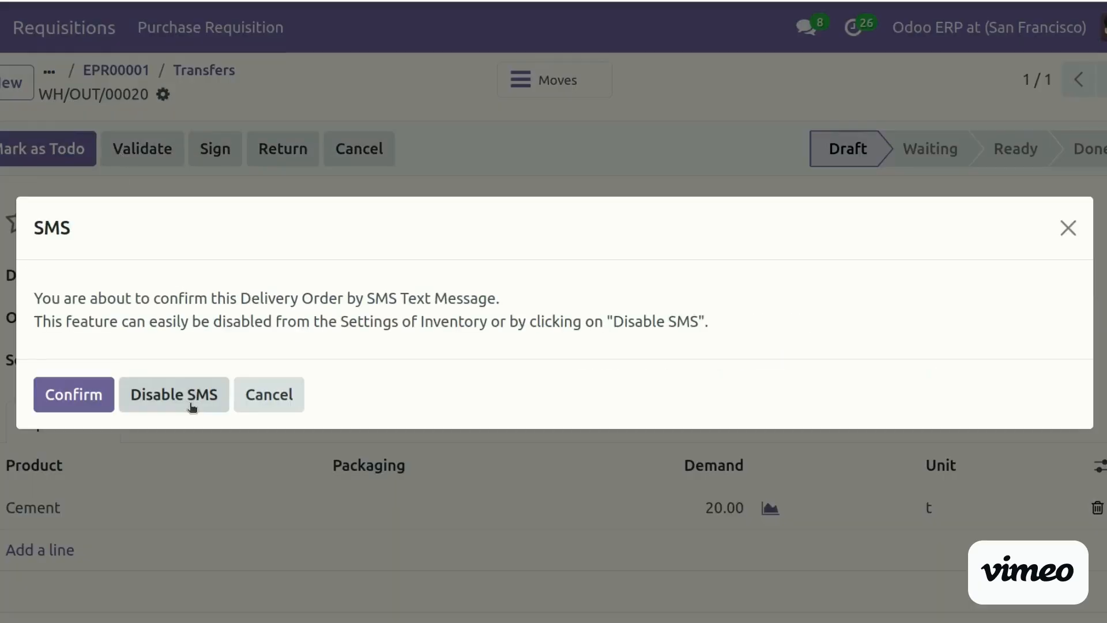
pyautogui.click(84, 398)
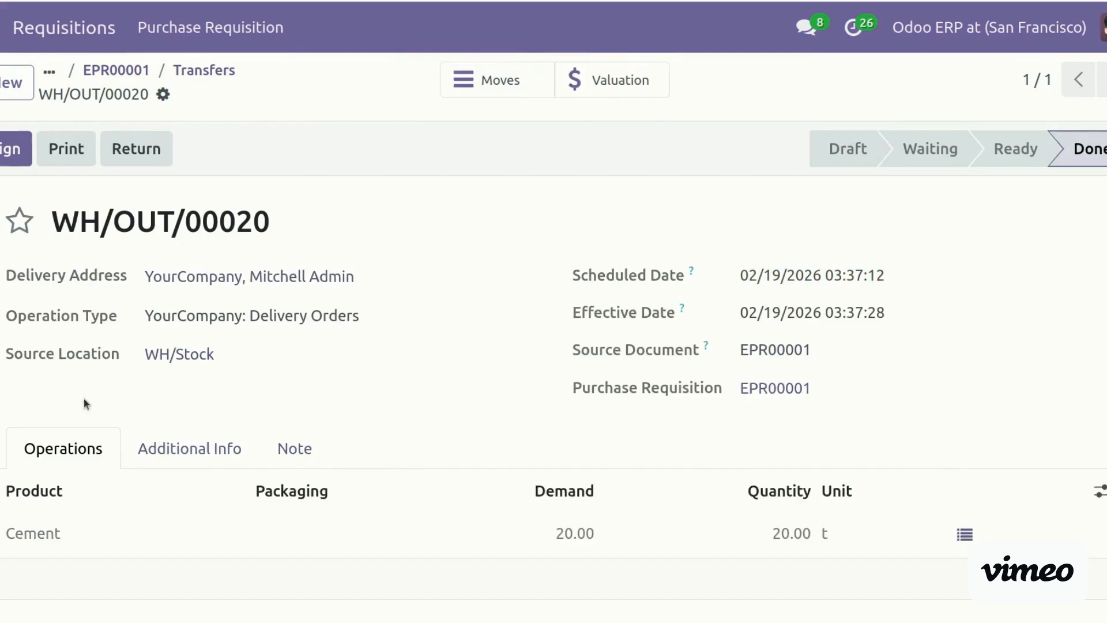
# Review the delivery's stock moves and return to the transfers list
pyautogui.click(526, 74)
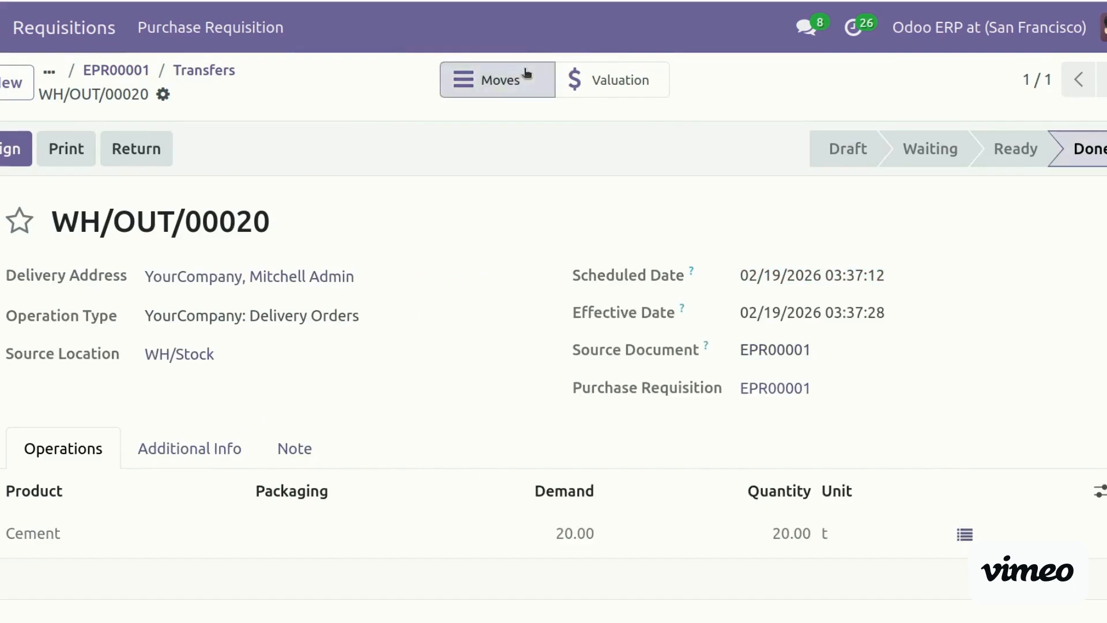
pyautogui.click(193, 73)
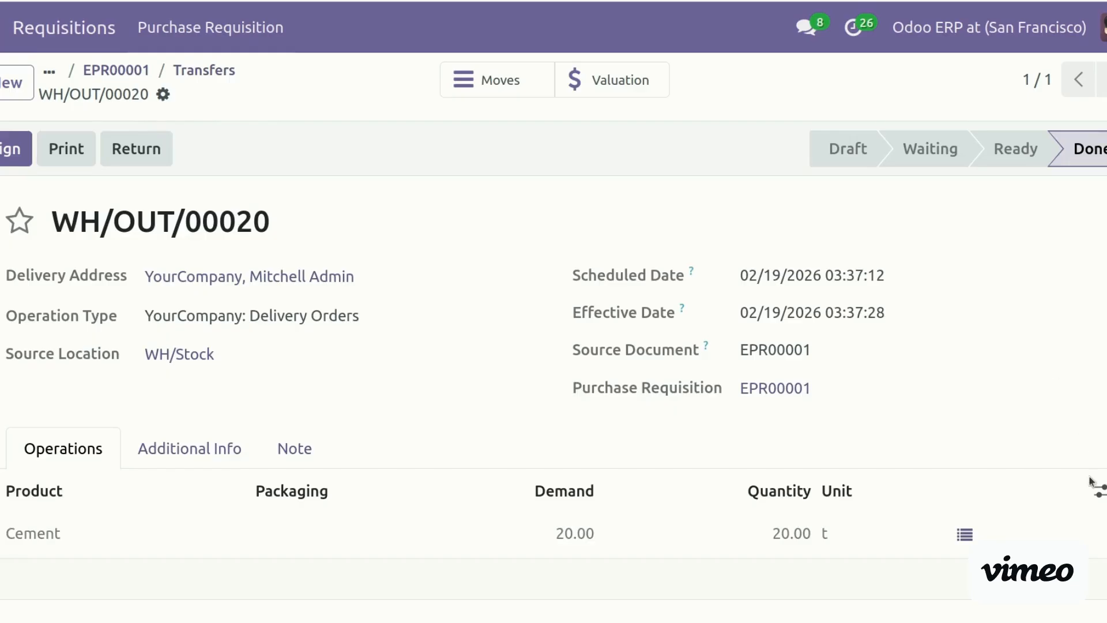
pyautogui.click(1101, 494)
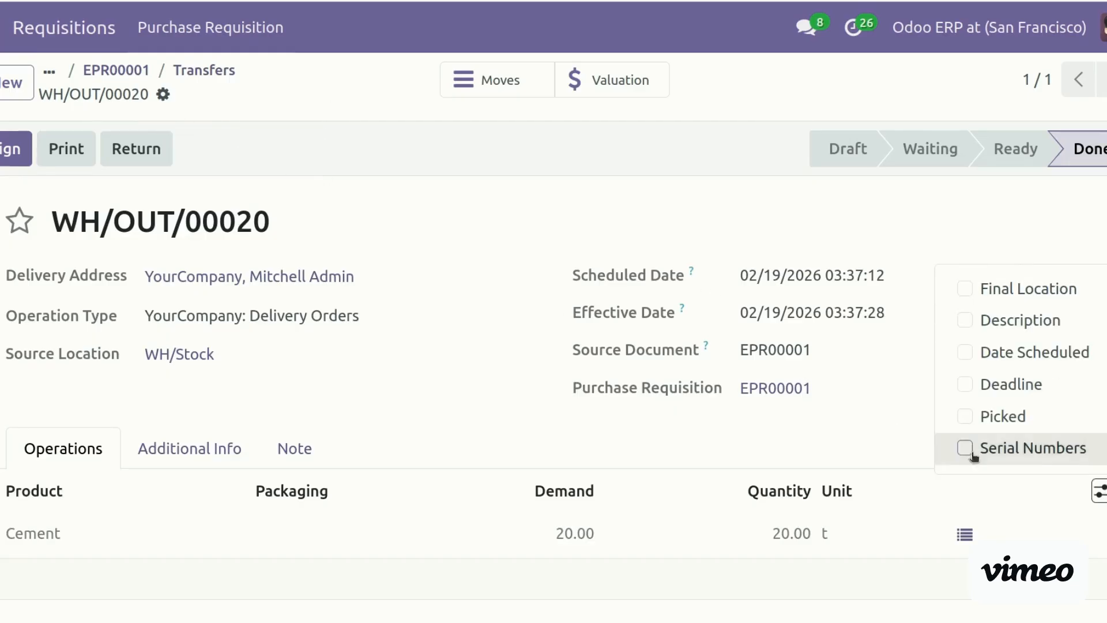
pyautogui.click(196, 78)
# Open P00018 and link its Bricks line to COST-SHEET/00003 with cost line Bricks
pyautogui.click(233, 73)
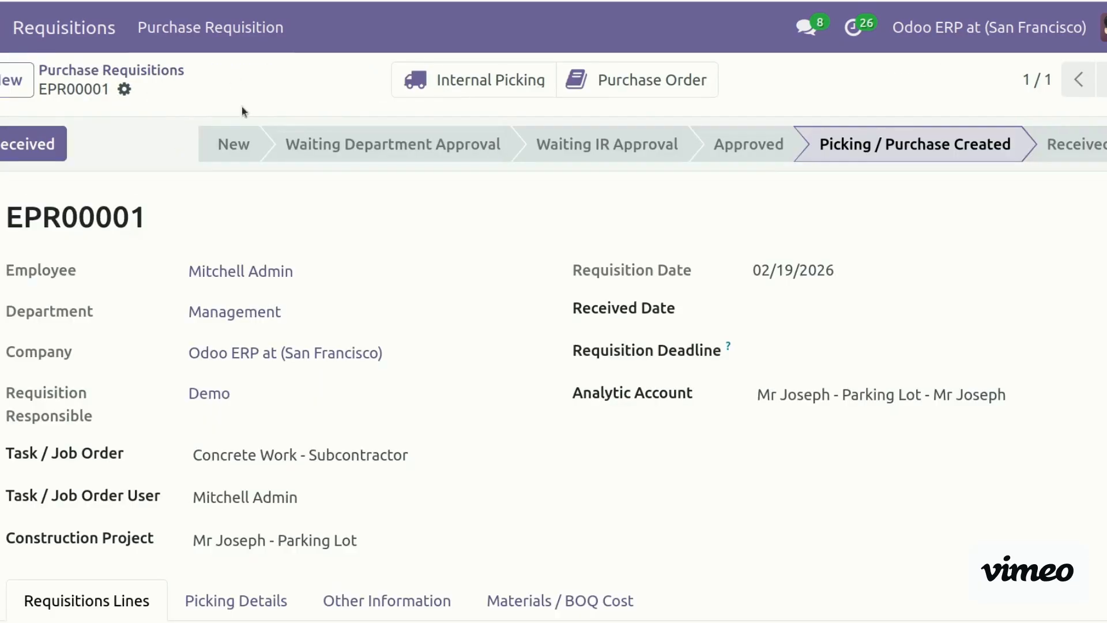
pyautogui.click(642, 80)
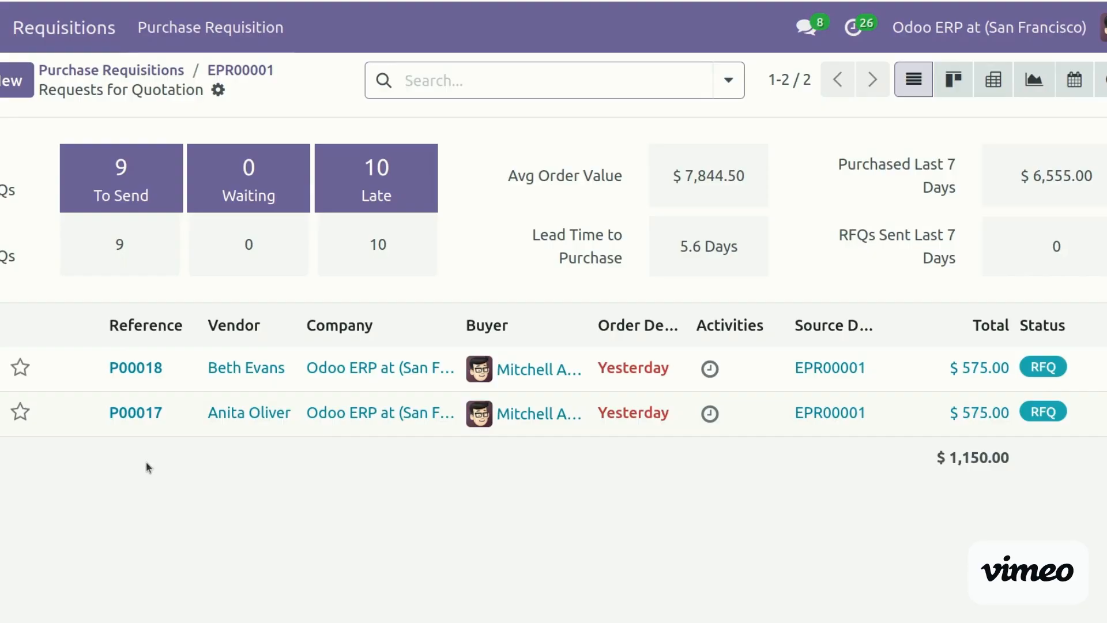
pyautogui.click(144, 369)
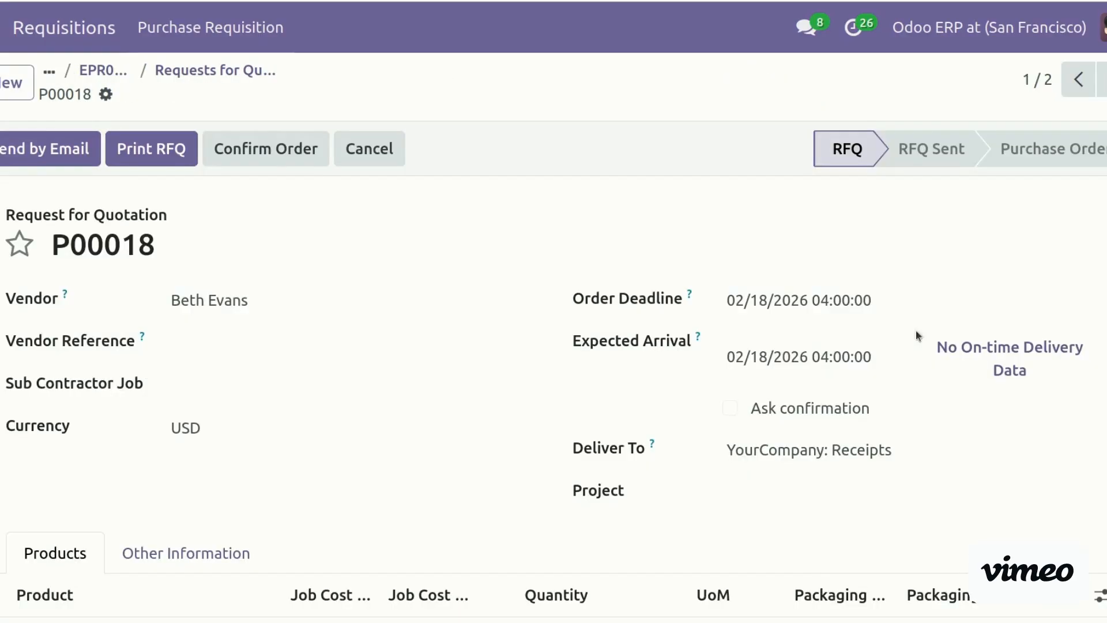
pyautogui.scroll(-5, 338, 364)
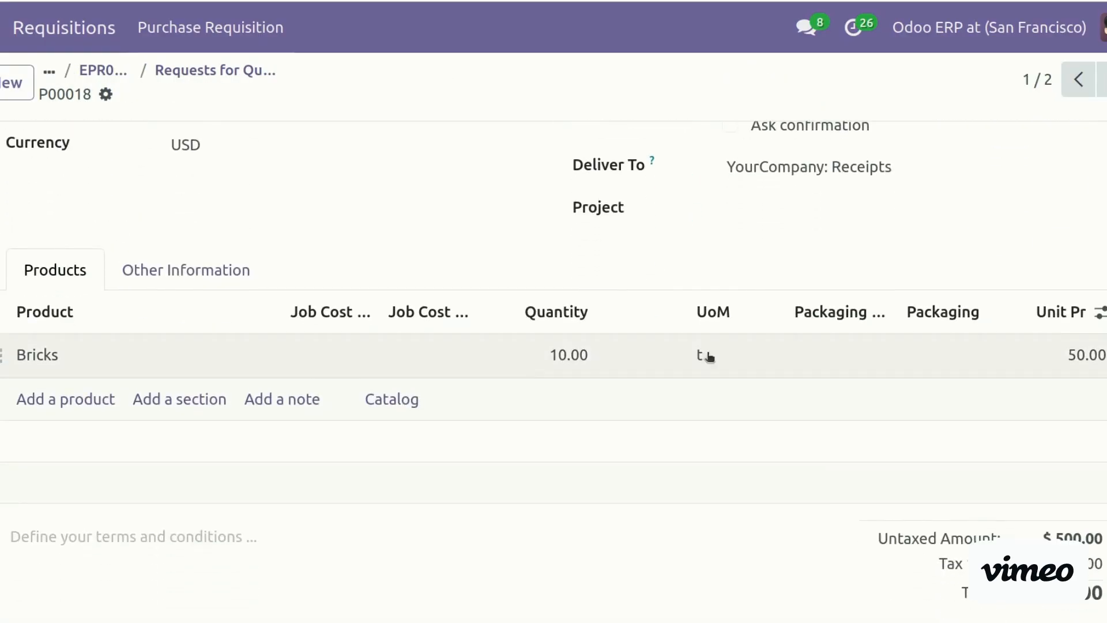
pyautogui.click(300, 353)
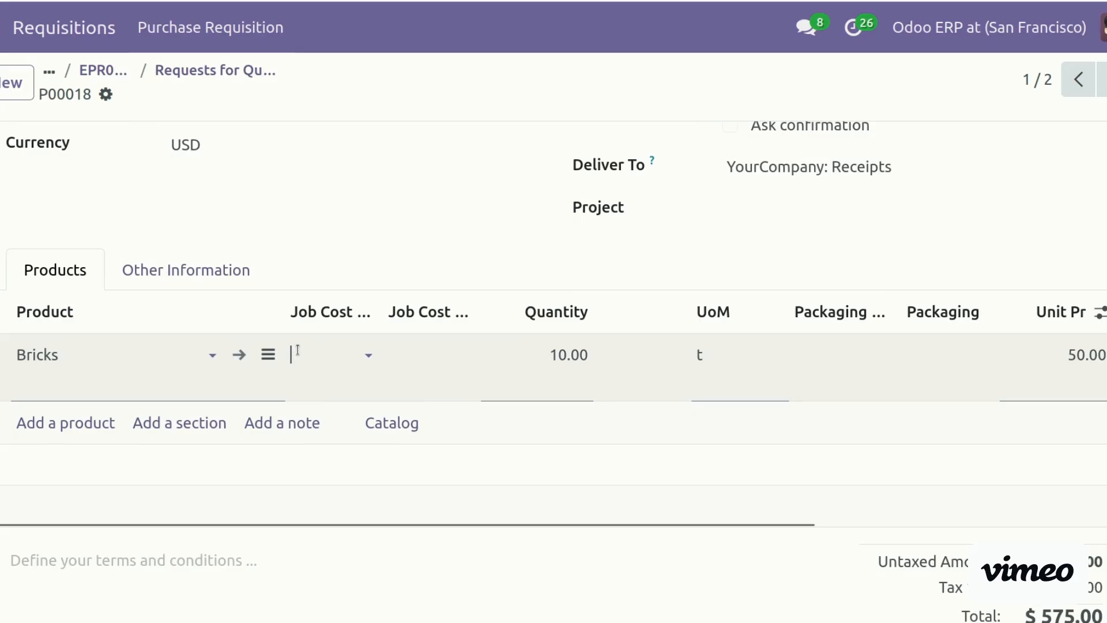
pyautogui.click(388, 413)
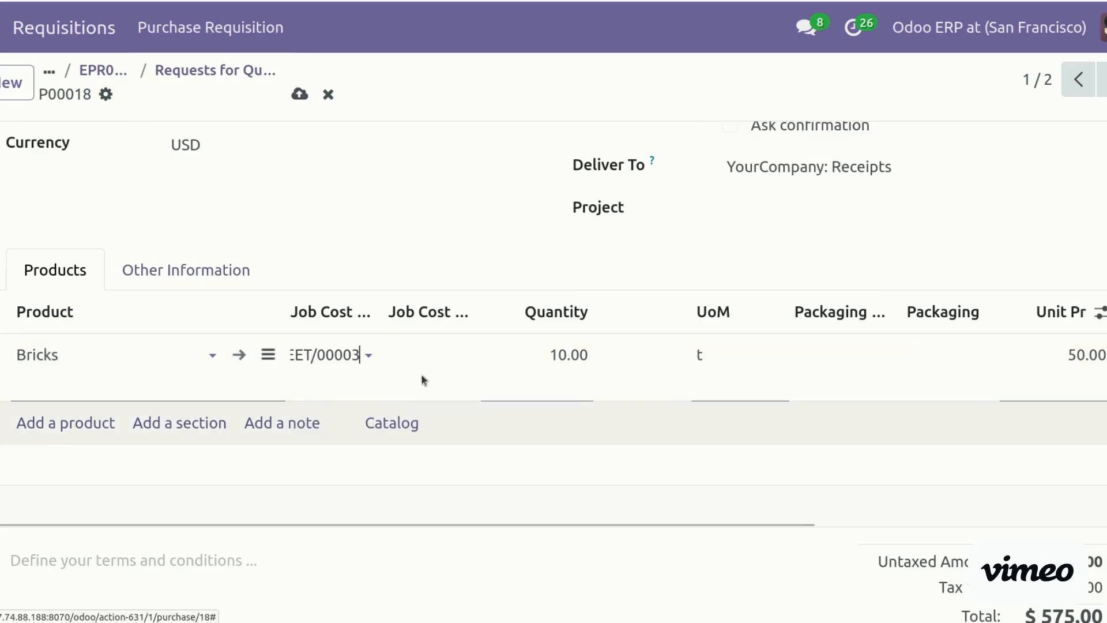
pyautogui.click(424, 353)
pyautogui.write('bri')
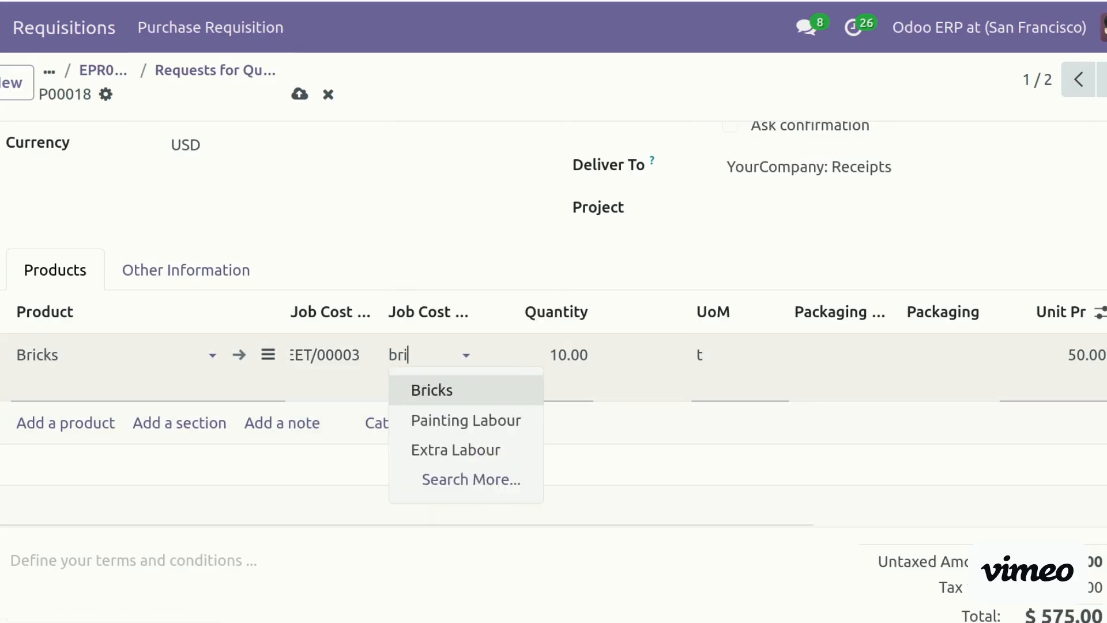
pyautogui.click(455, 390)
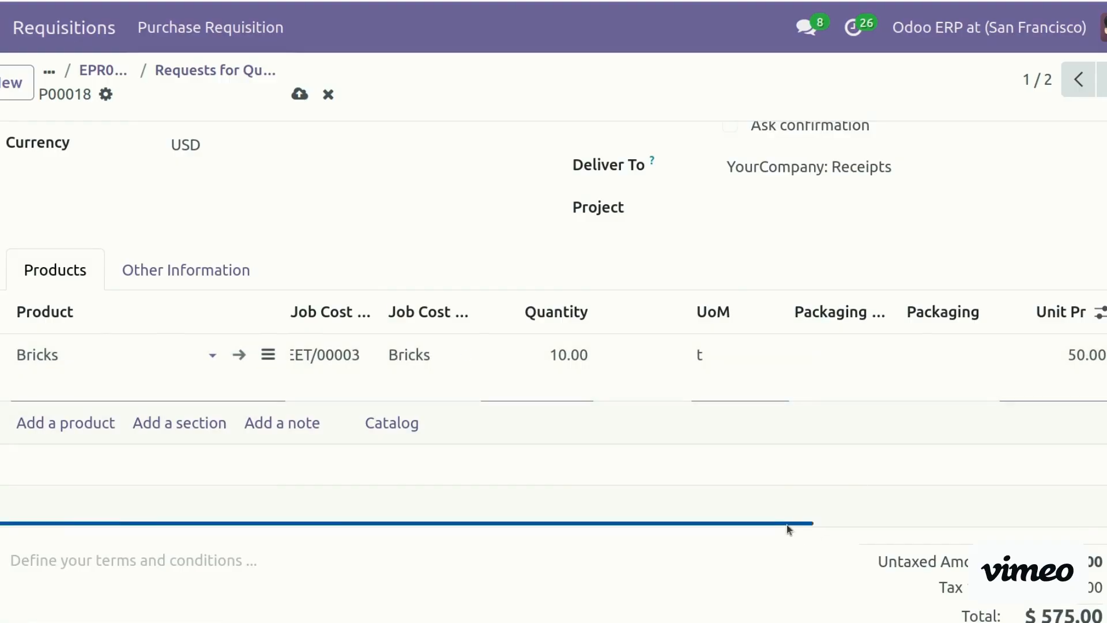
# Set the Bricks line unit price to 45.00 and confirm the purchase order
pyautogui.moveTo(798, 526); pyautogui.dragTo(978, 538)
pyautogui.click(843, 353)
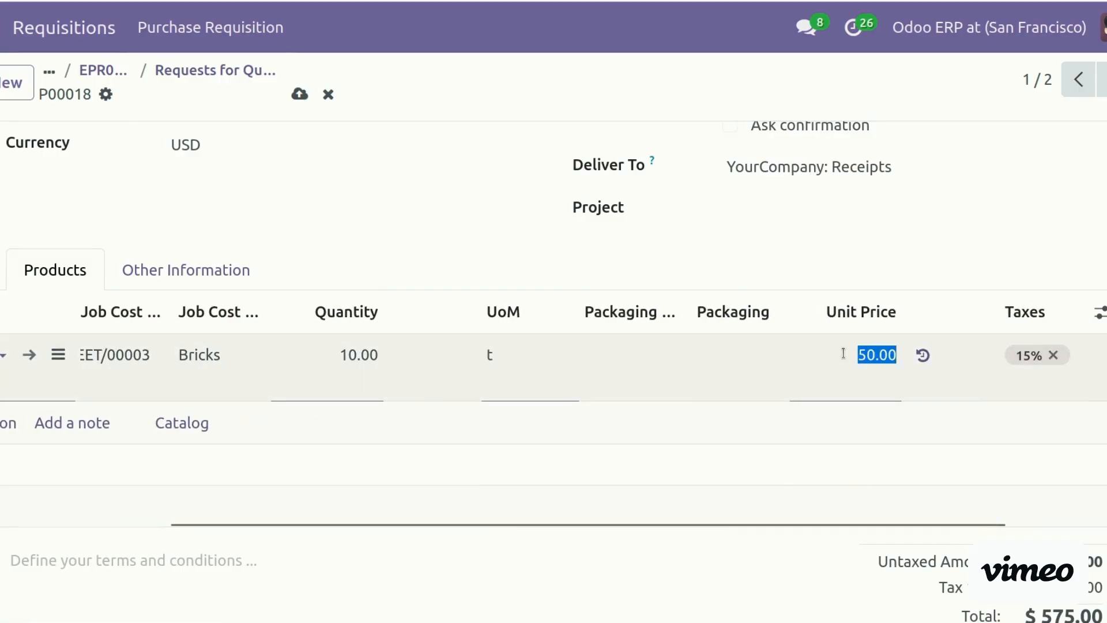
pyautogui.write('45')
pyautogui.click(1042, 247)
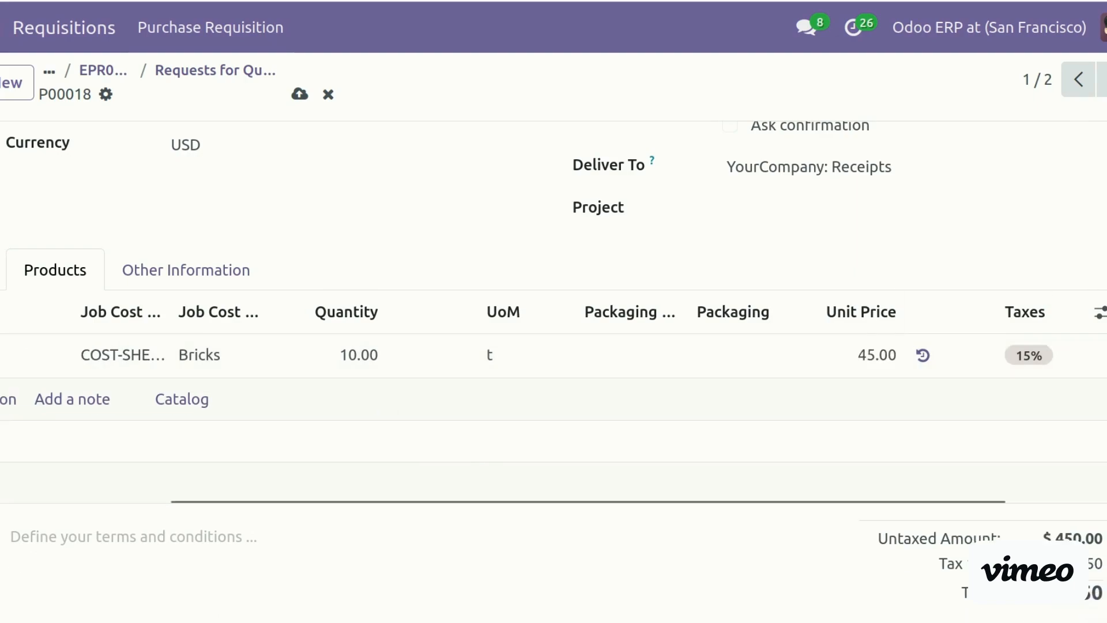
pyautogui.scroll(5, 1042, 247)
pyautogui.click(292, 155)
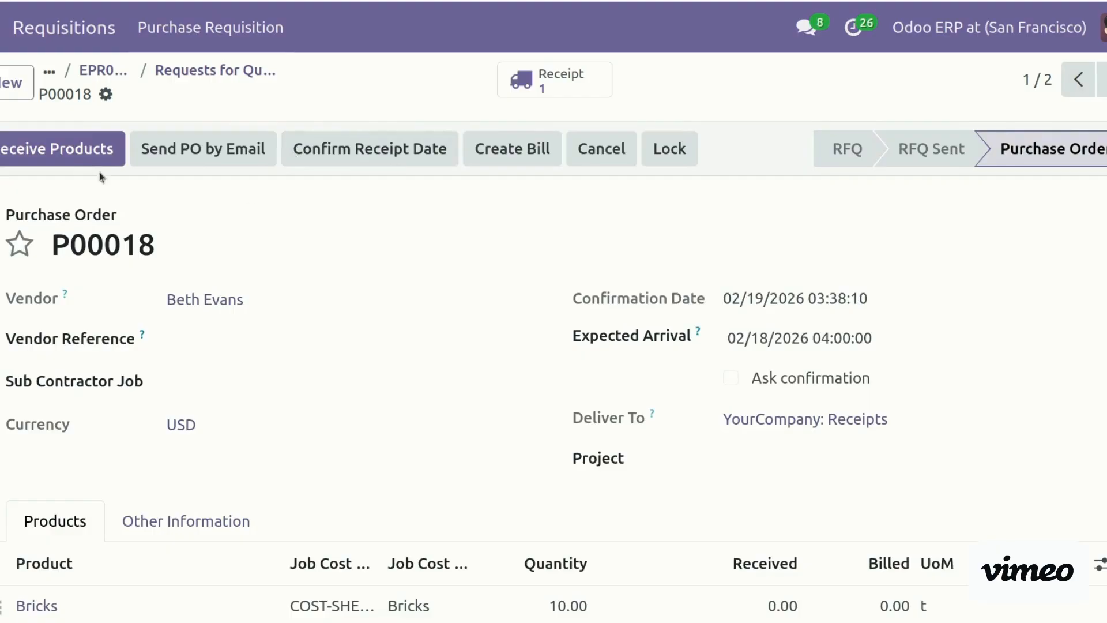
# Validate receipt WH/IN/00009 for 10 t of Bricks, then create a draft bill from P00018
pyautogui.click(71, 154)
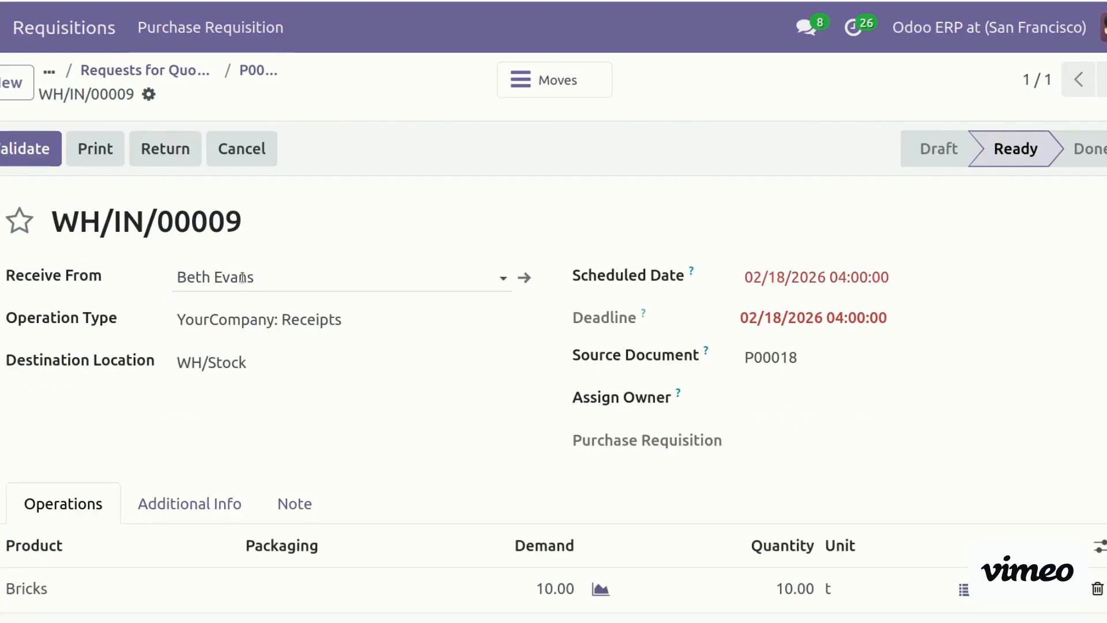
pyautogui.click(48, 146)
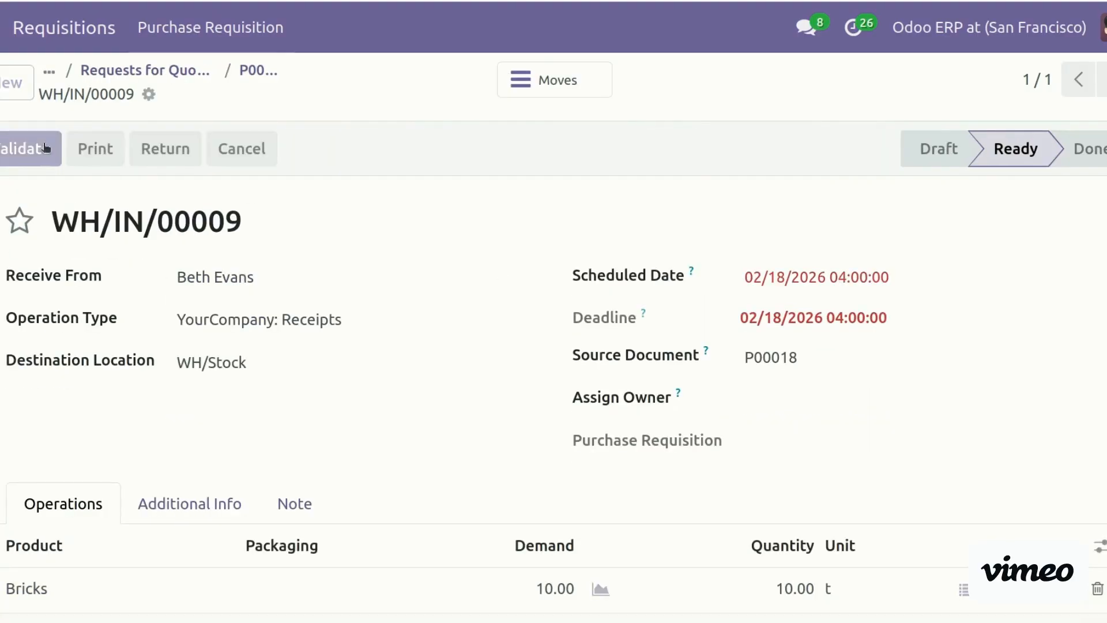
pyautogui.click(243, 68)
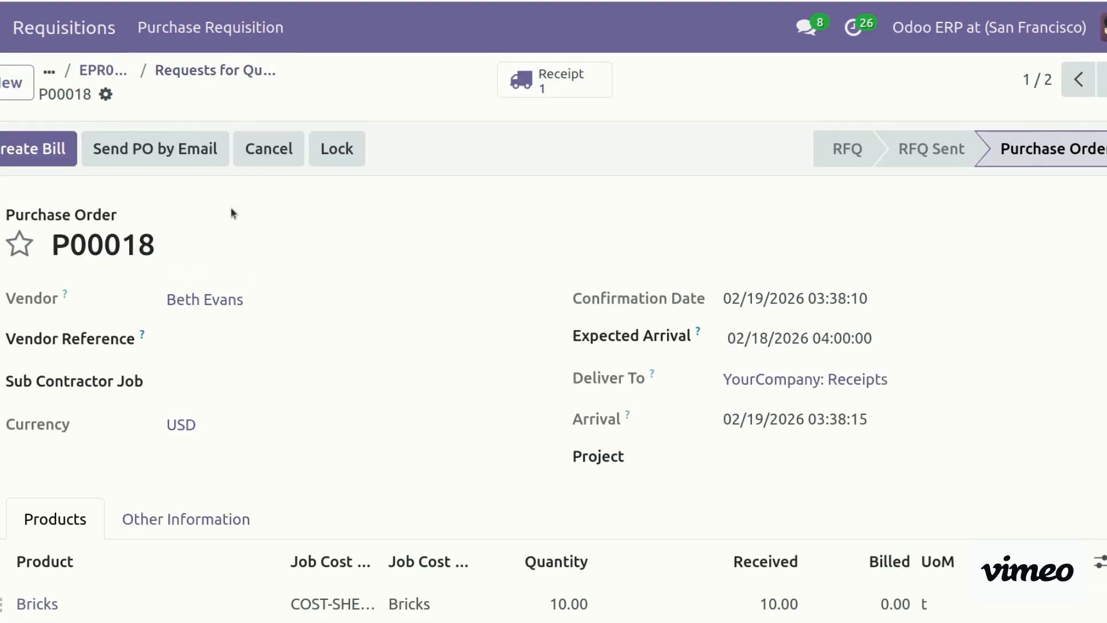
pyautogui.click(67, 161)
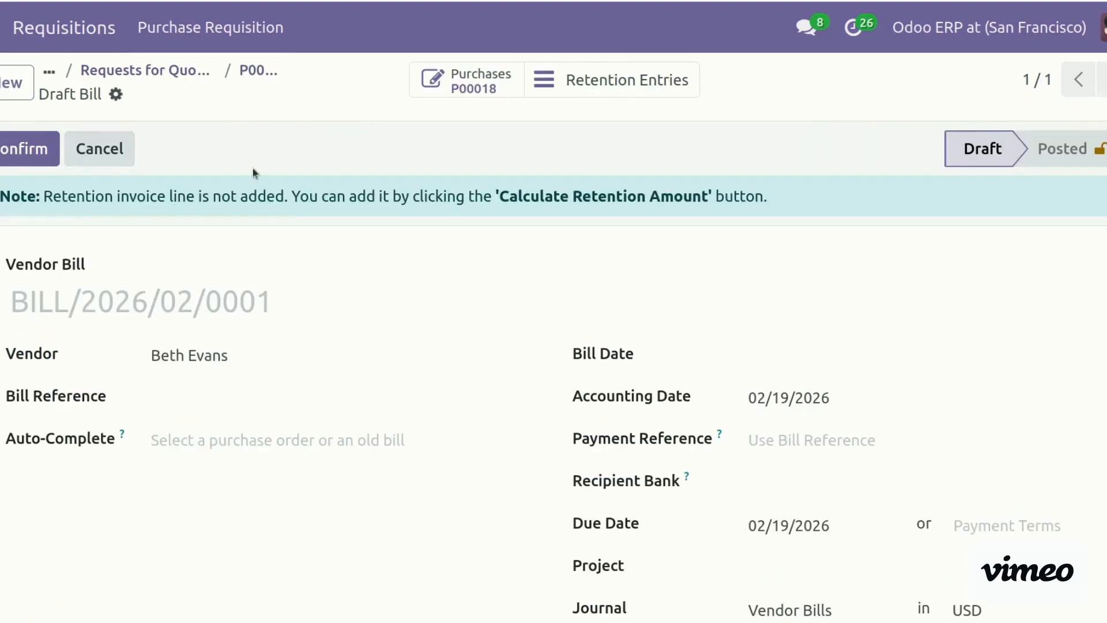
# Assign P00018 the Concrete Work - Subcontractor job and the Mr Joseph - Parking Lot project
pyautogui.click(254, 71)
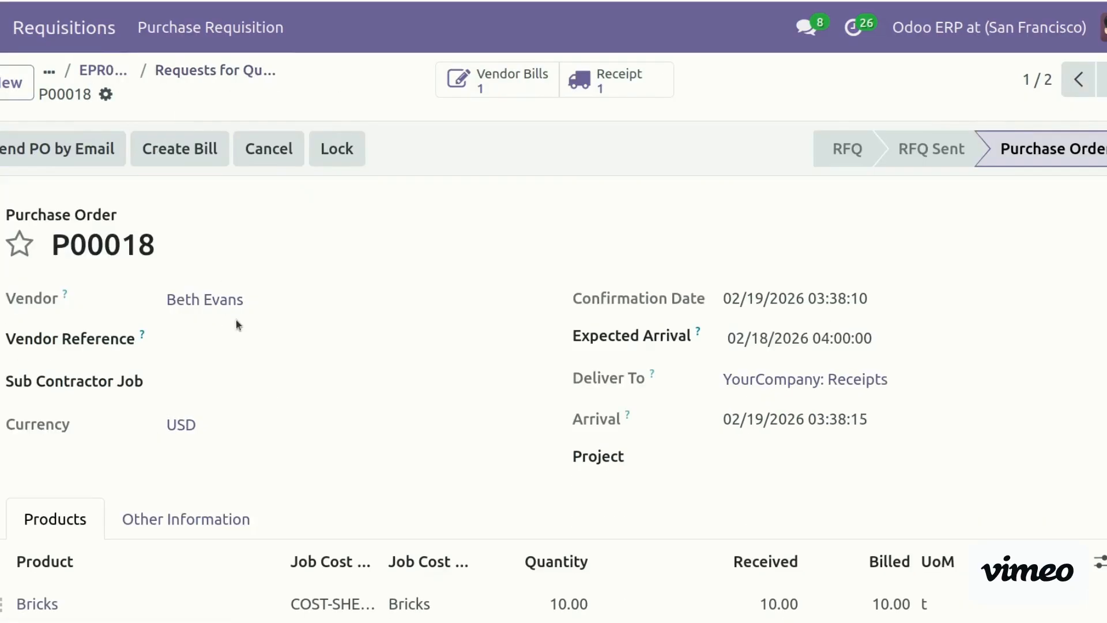
pyautogui.click(232, 384)
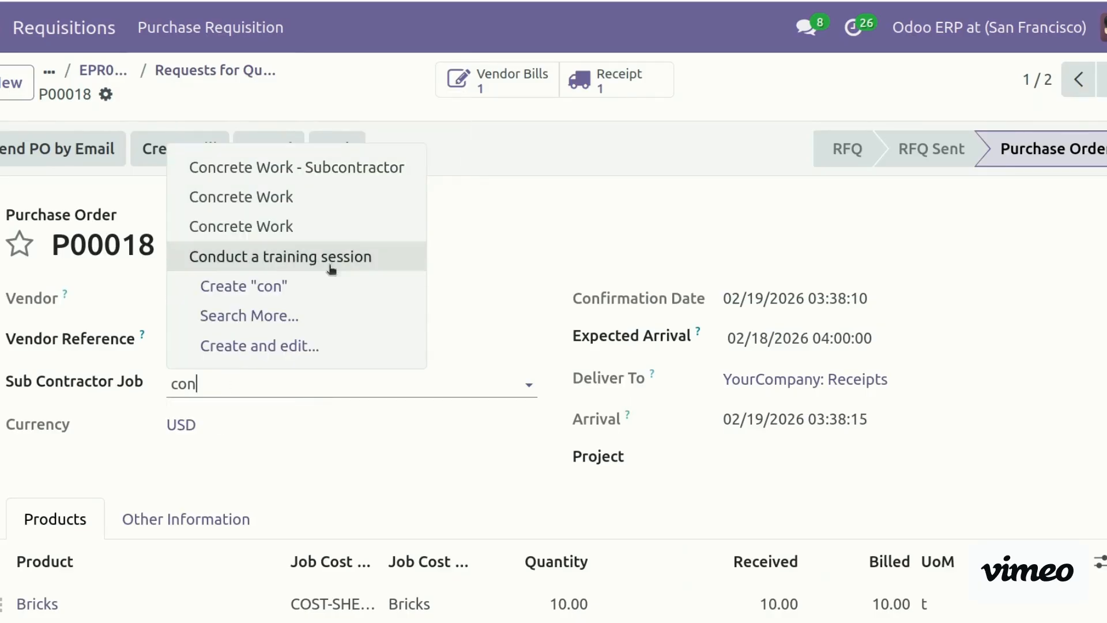
pyautogui.click(346, 169)
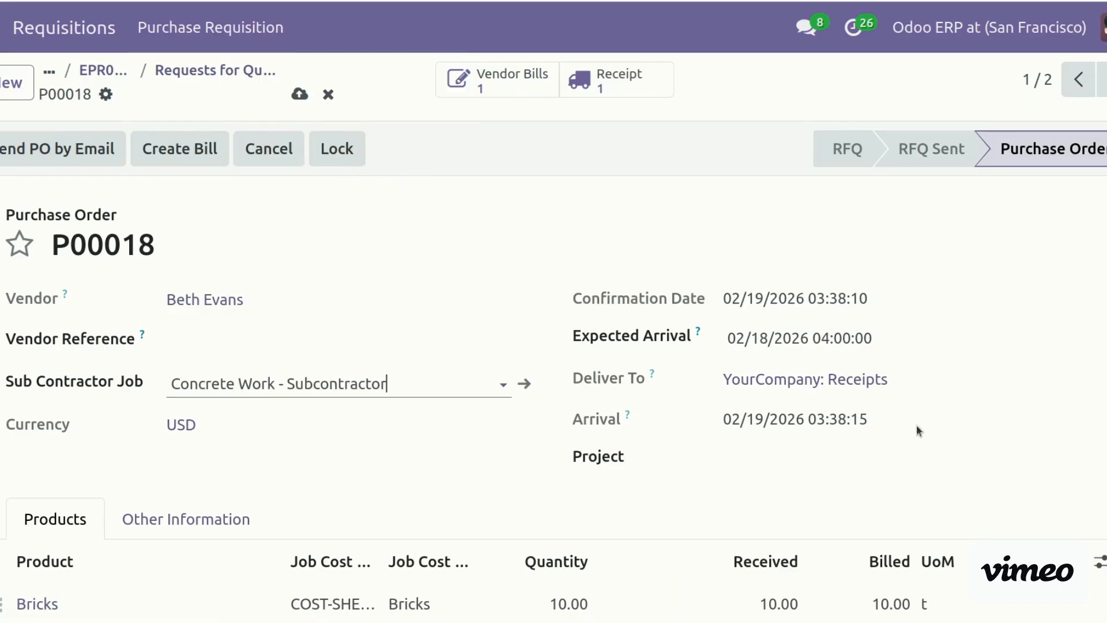
pyautogui.click(845, 460)
pyautogui.write('jo')
pyautogui.click(851, 501)
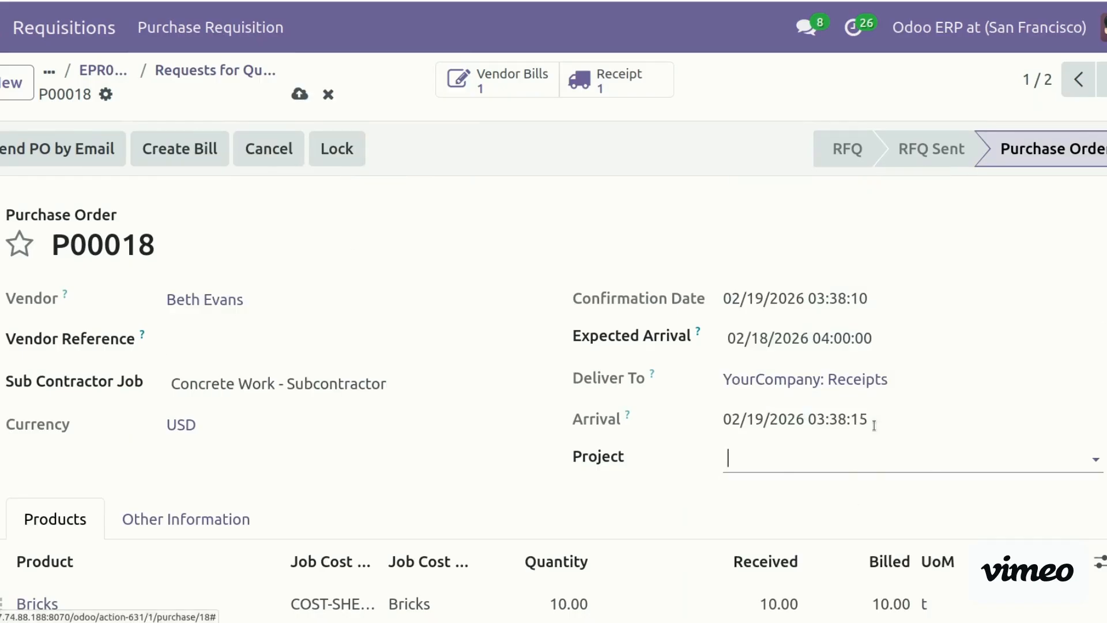
# Show the Analytic Distribution column on the purchase order lines
pyautogui.scroll(-5, 849, 502)
pyautogui.scroll(1, 893, 167)
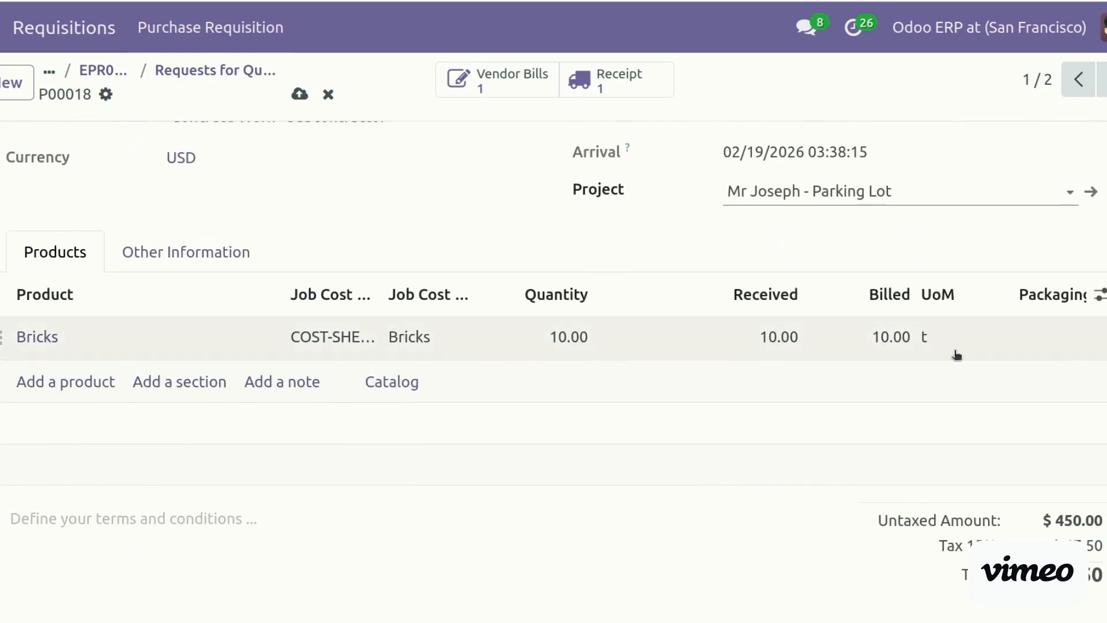
pyautogui.click(1099, 291)
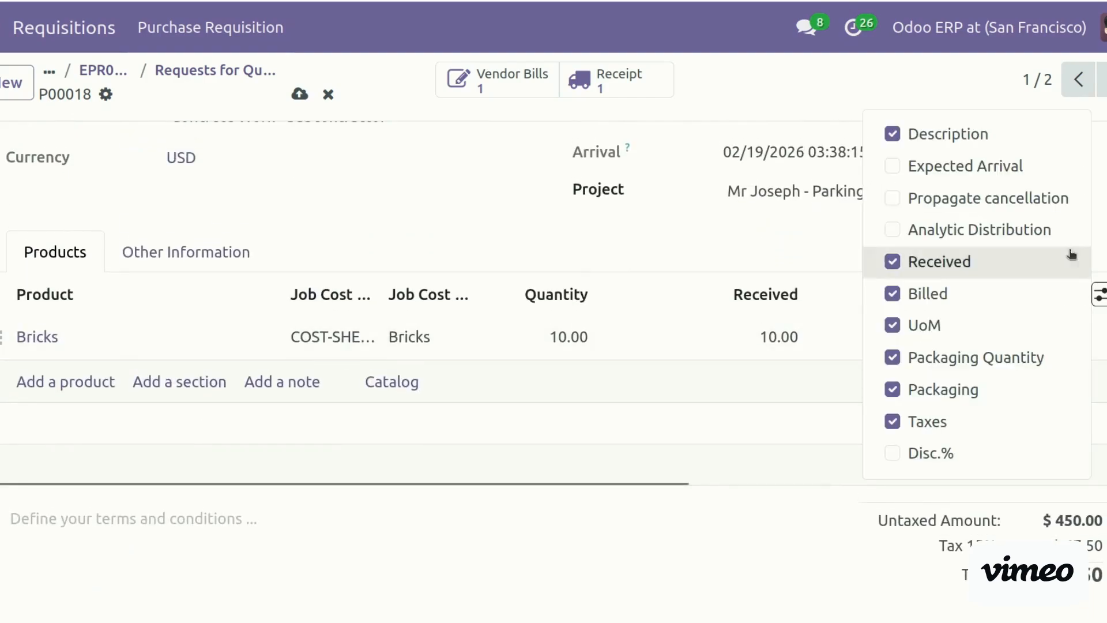
pyautogui.click(1034, 238)
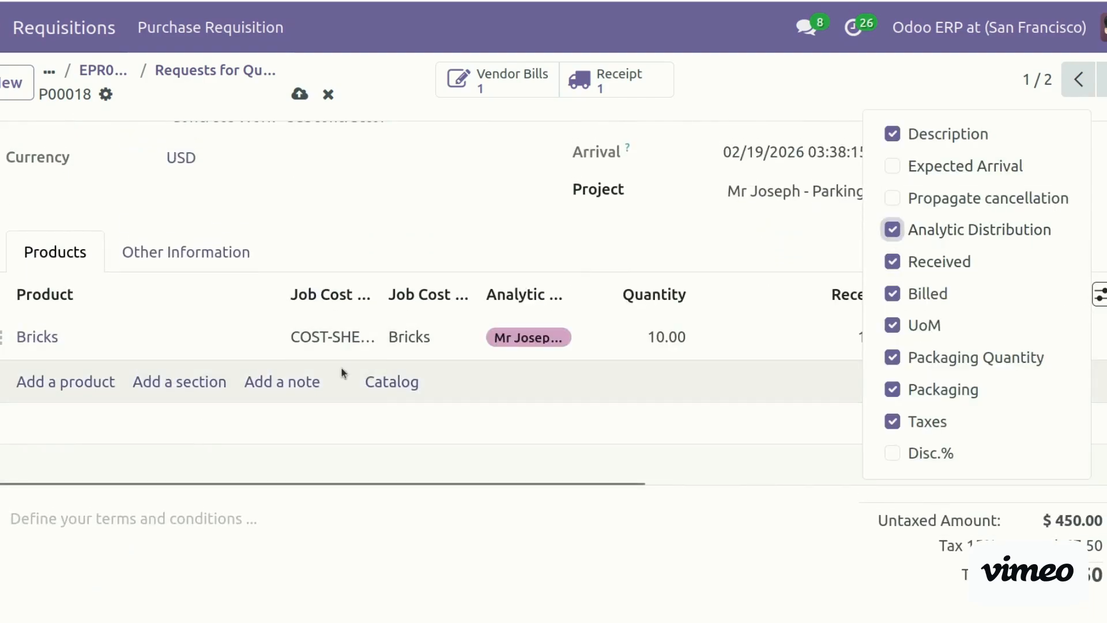
pyautogui.click(686, 608)
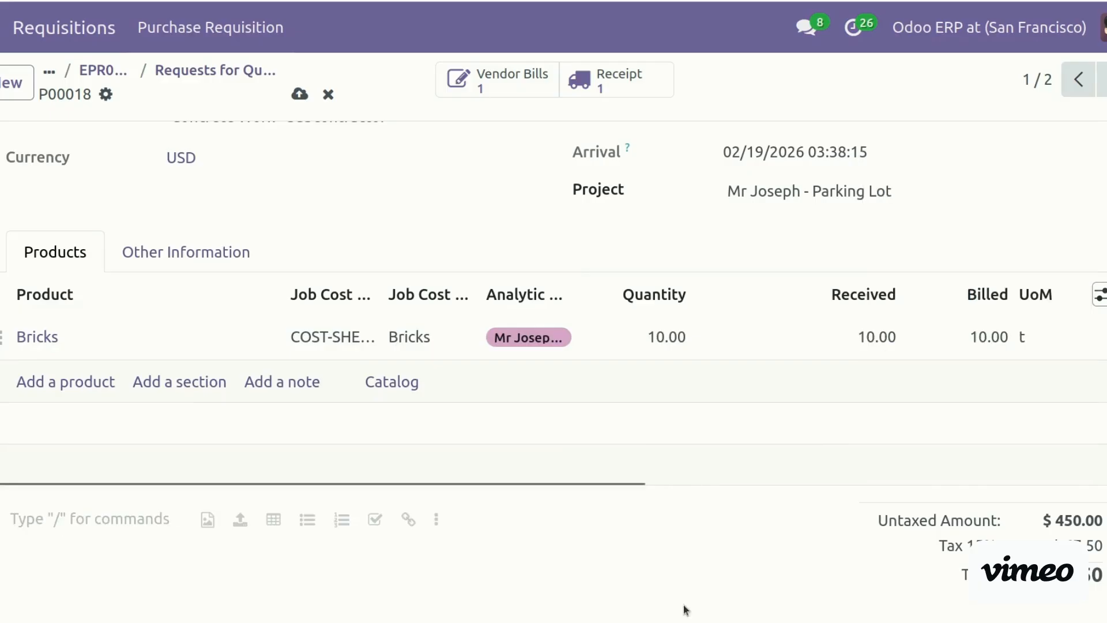
pyautogui.scroll(5, 554, 380)
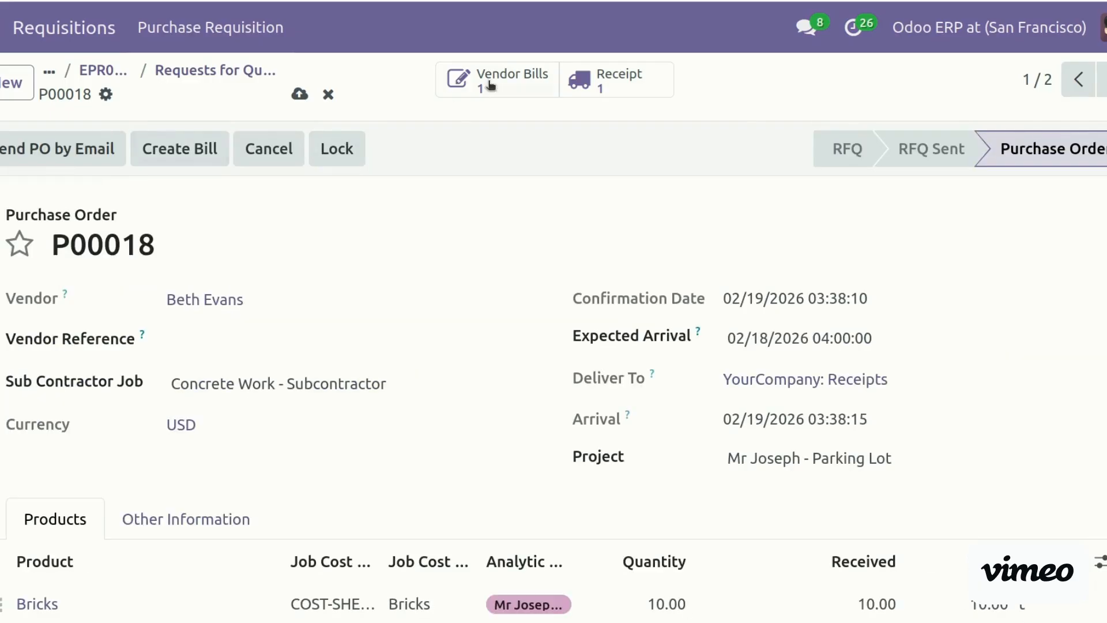
# Discard the unsaved changes on purchase order P00018
pyautogui.click(490, 81)
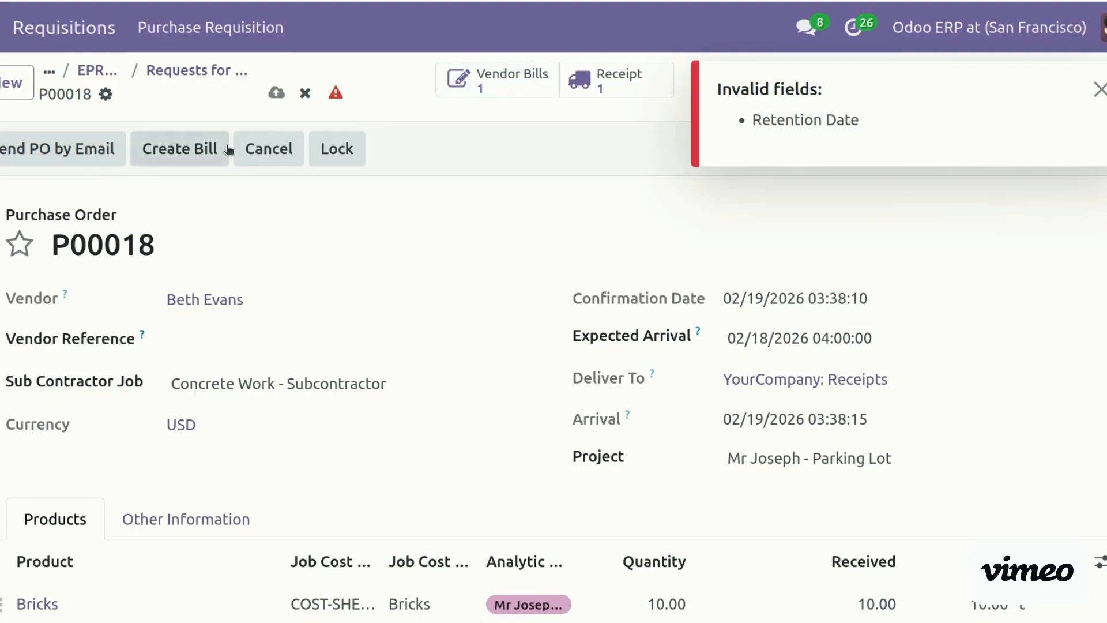
pyautogui.scroll(-10, 241, 433)
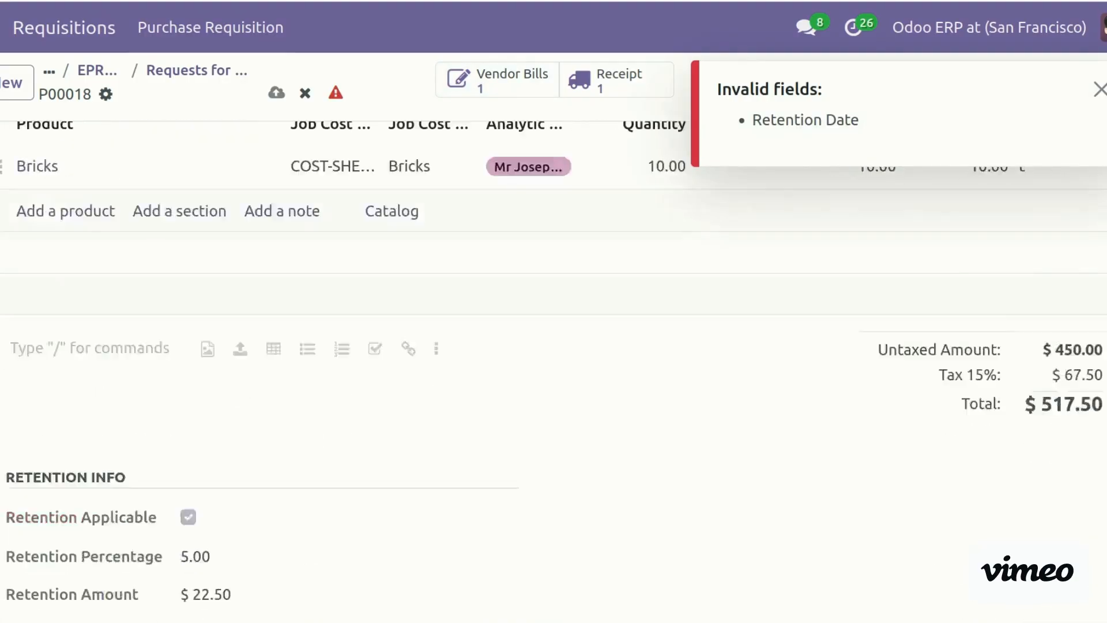
pyautogui.click(240, 407)
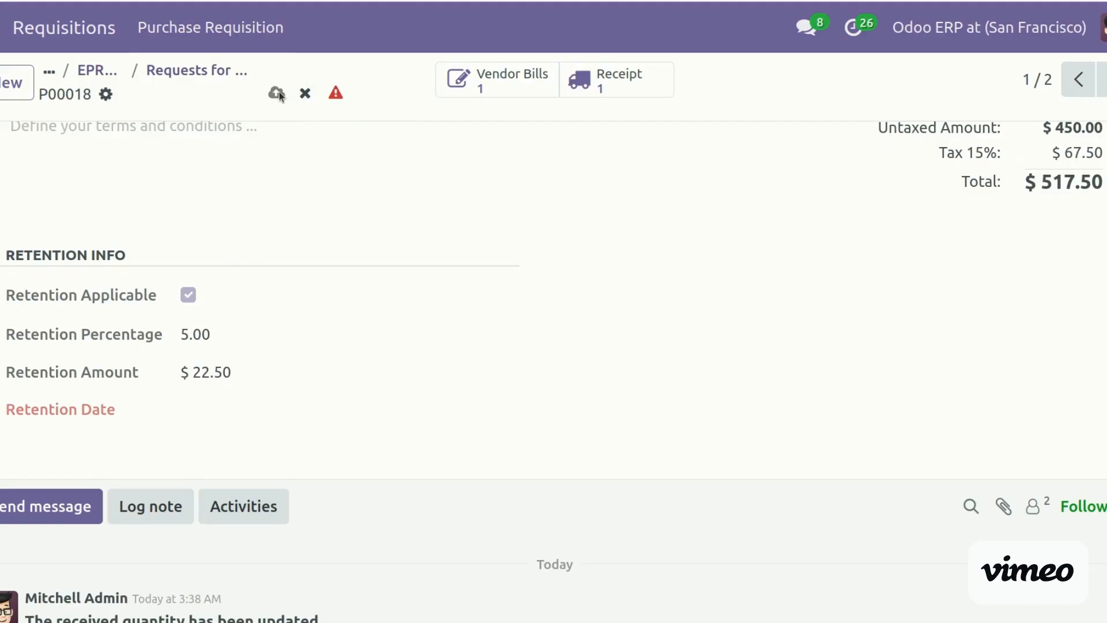
pyautogui.click(303, 95)
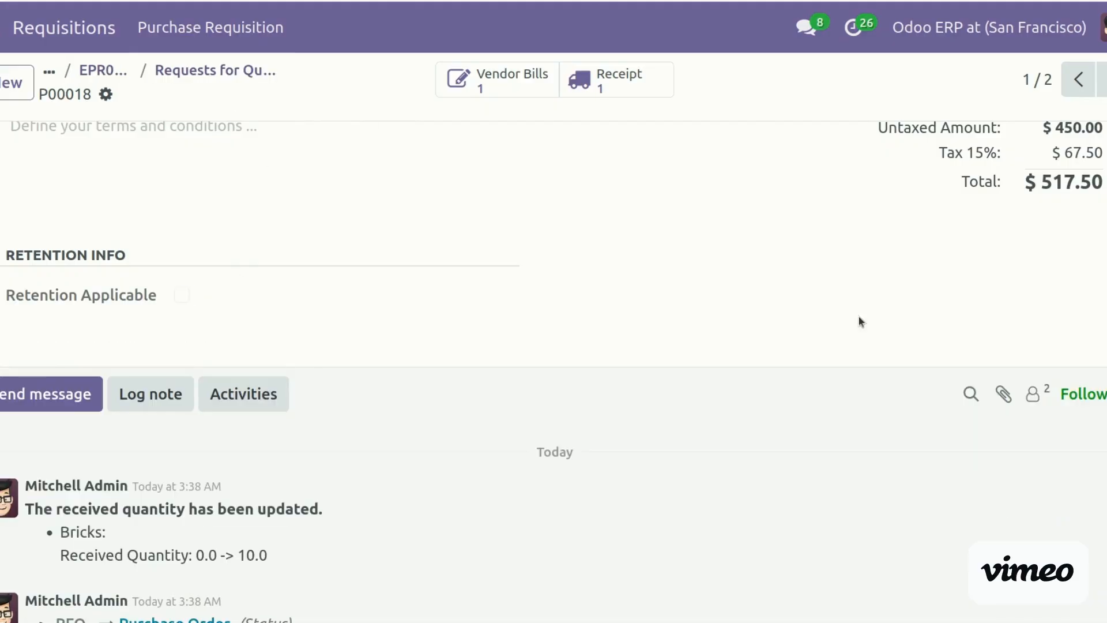
# Try creating a bill from P00018 and dismiss the Invalid Operation warning
pyautogui.scroll(8, 515, 373)
pyautogui.scroll(-5, 514, 373)
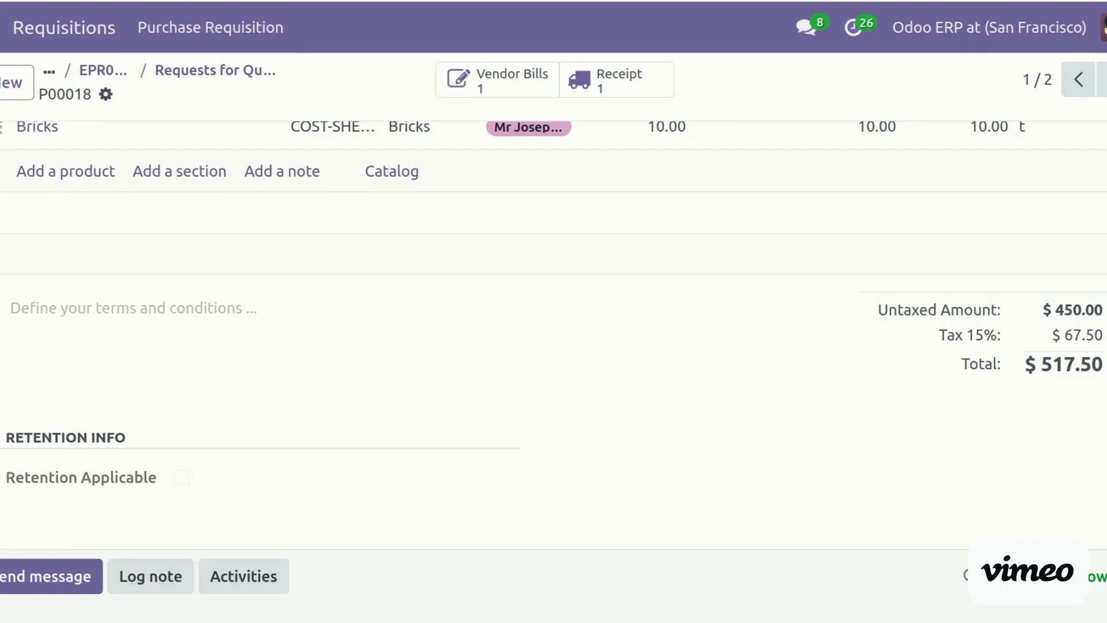
pyautogui.scroll(8, 554, 346)
pyautogui.click(205, 164)
pyautogui.press('Escape')
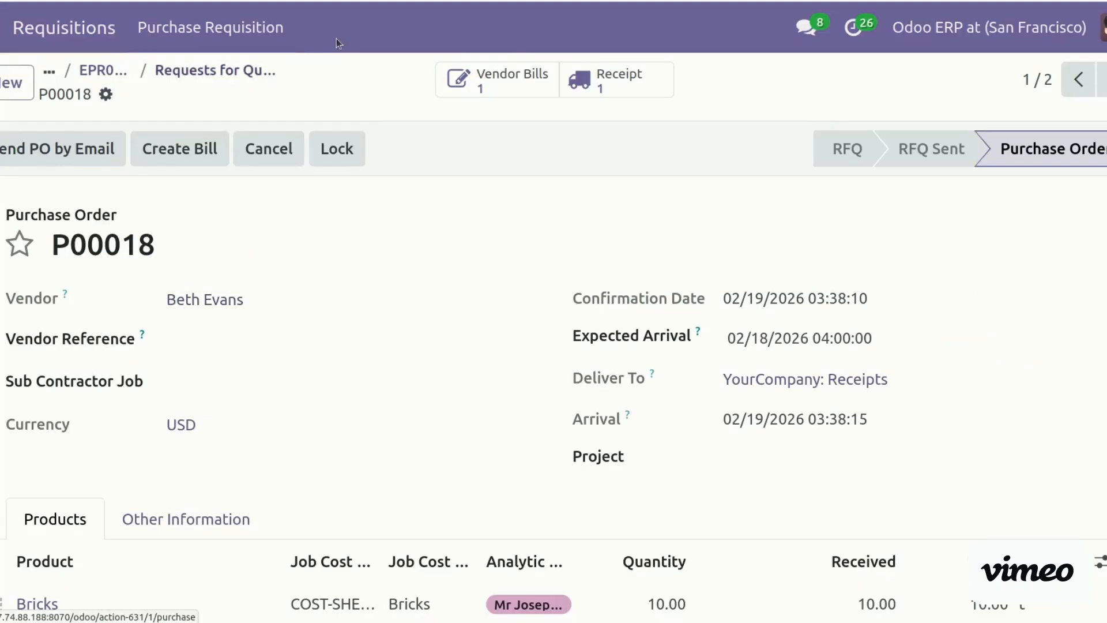
# On P00018's draft vendor bill, enable retention at 5 percent and calculate the retention amount
pyautogui.click(496, 79)
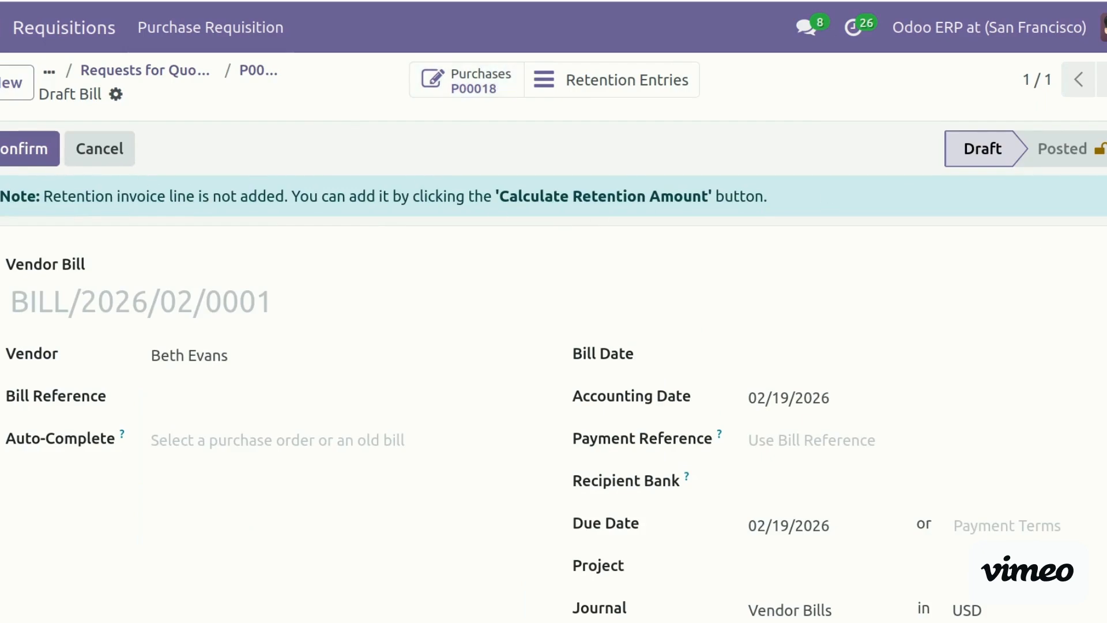
pyautogui.scroll(-12, 554, 374)
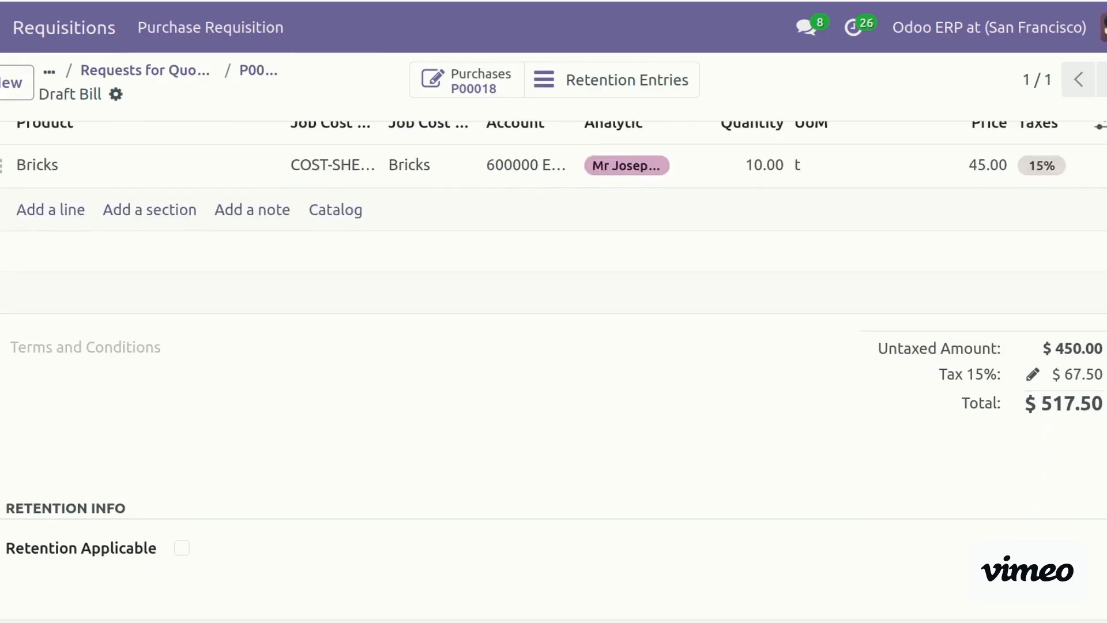
pyautogui.click(182, 339)
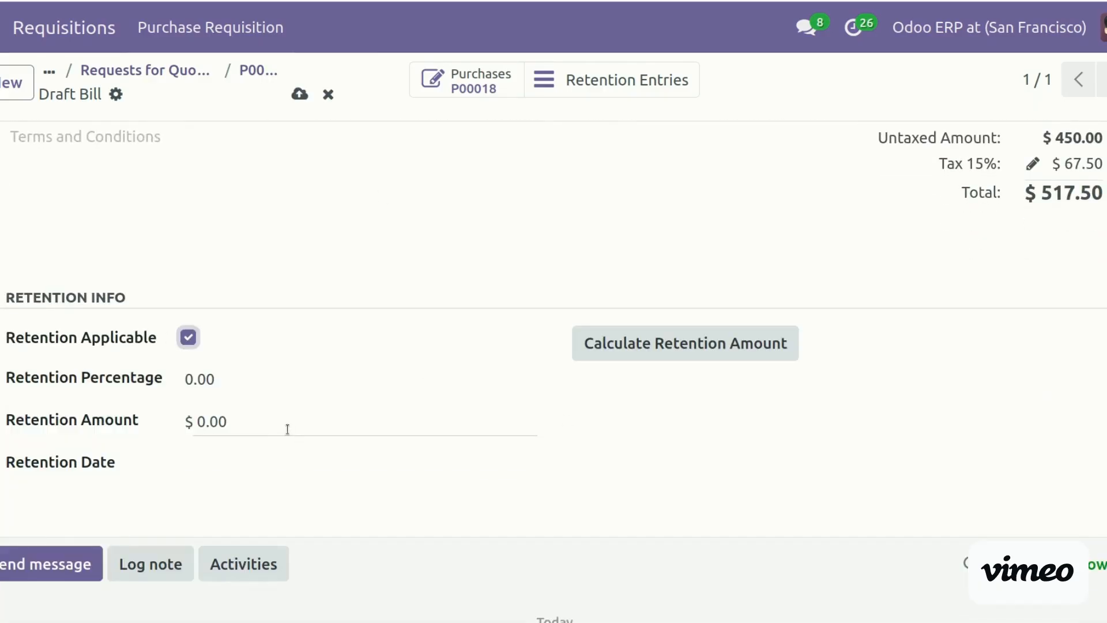
pyautogui.click(236, 383)
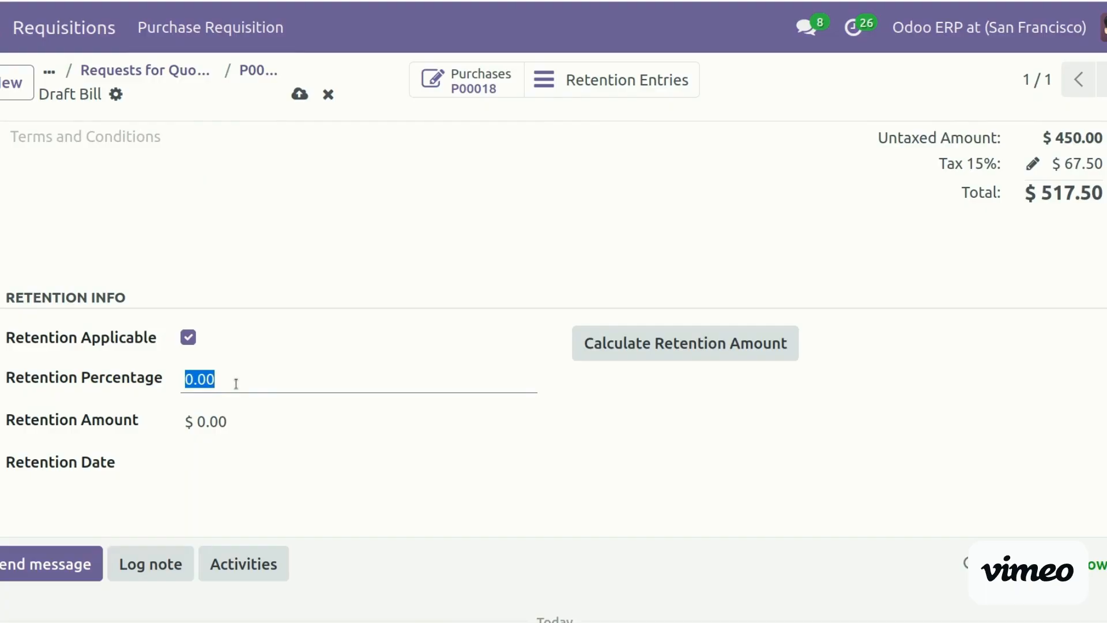
pyautogui.write('5')
pyautogui.click(253, 433)
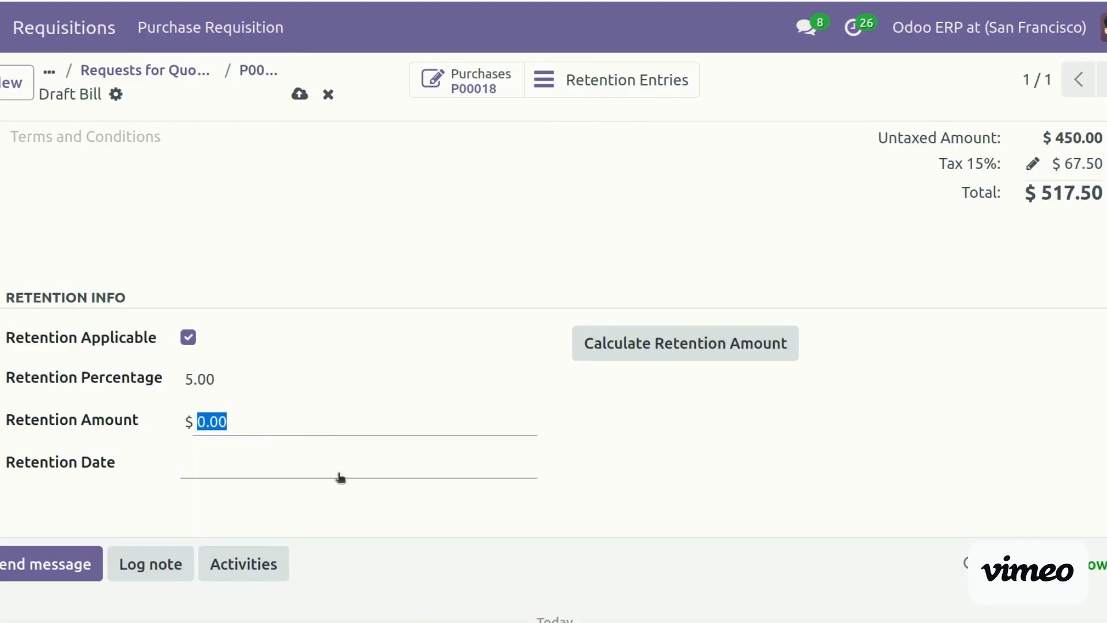
pyautogui.scroll(2, 819, 508)
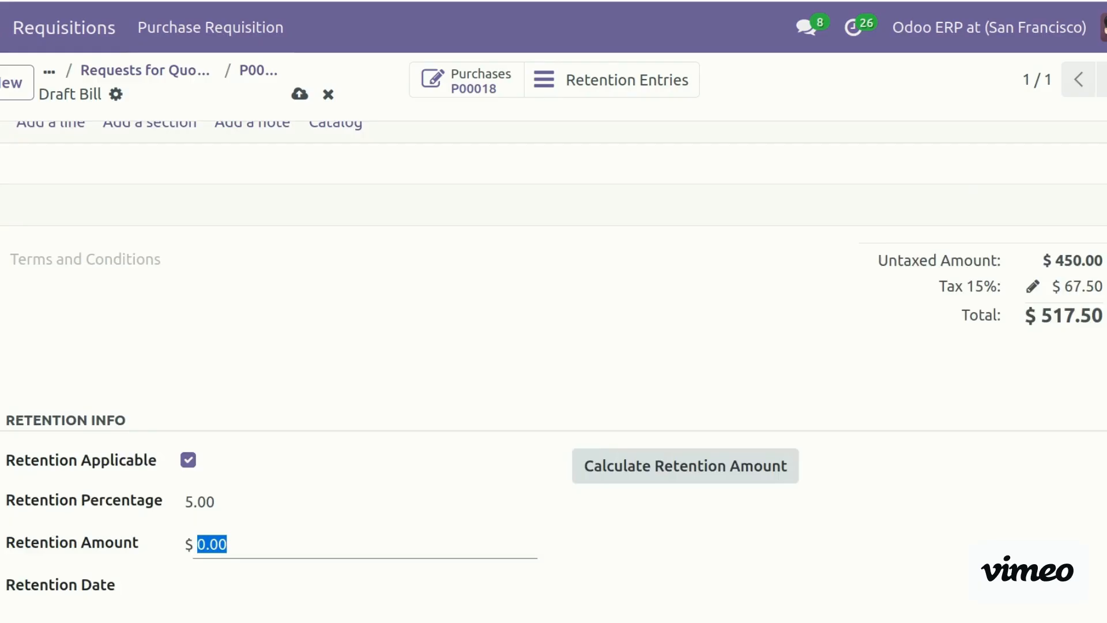
pyautogui.click(744, 465)
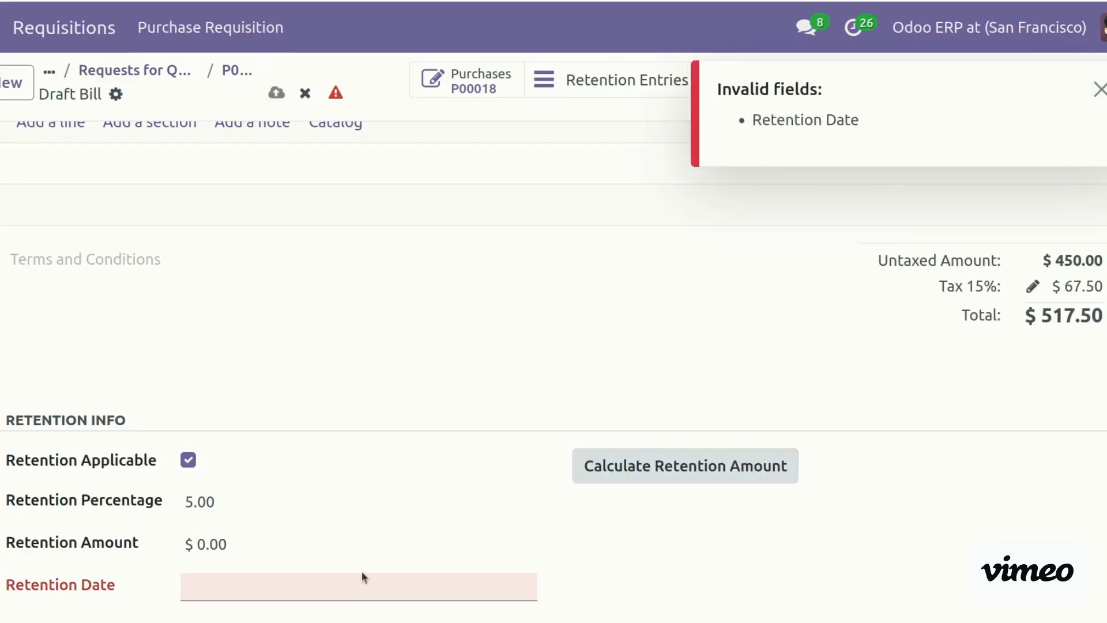
pyautogui.click(338, 589)
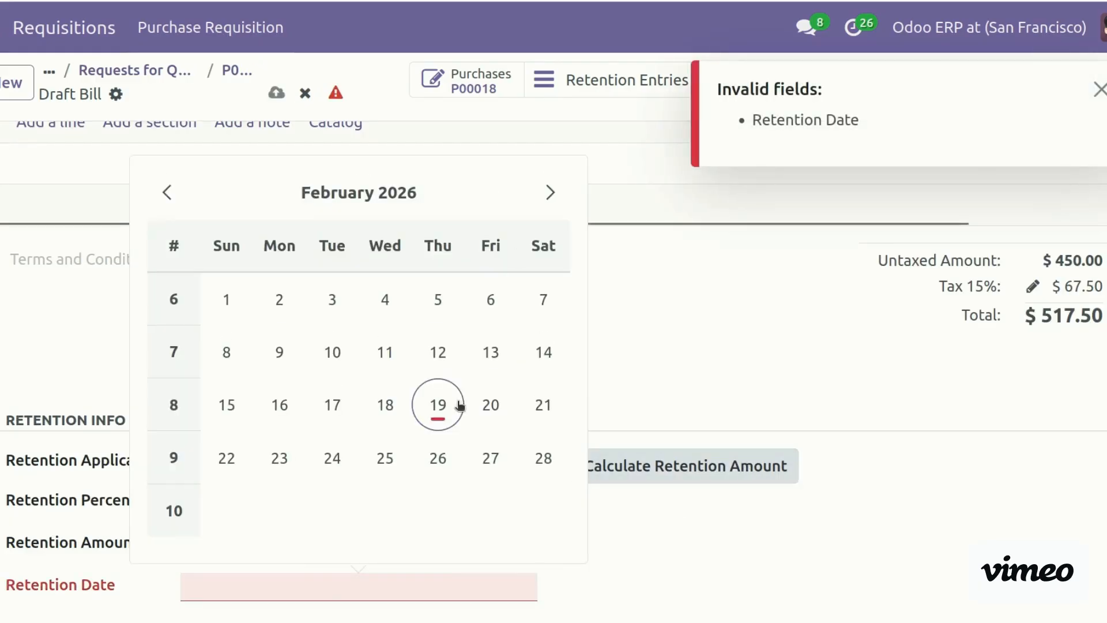
# Set retention date 02/19/2026, recalculate retention, and start a new 'Retention Product' in the wizard
pyautogui.click(460, 400)
pyautogui.click(652, 476)
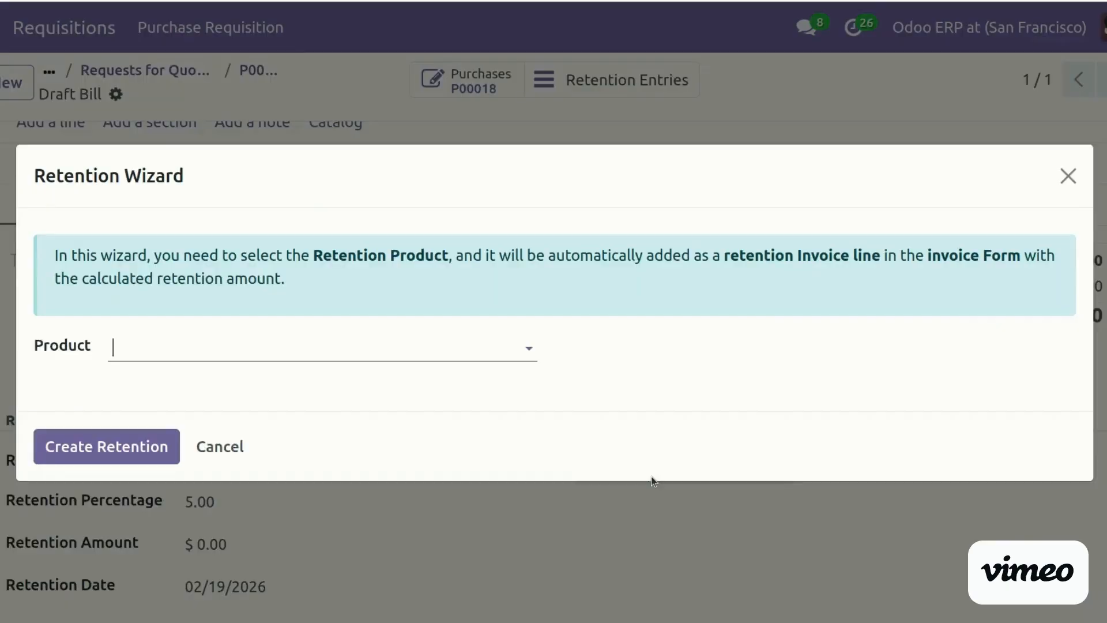
pyautogui.write('ree')
pyautogui.write('te')
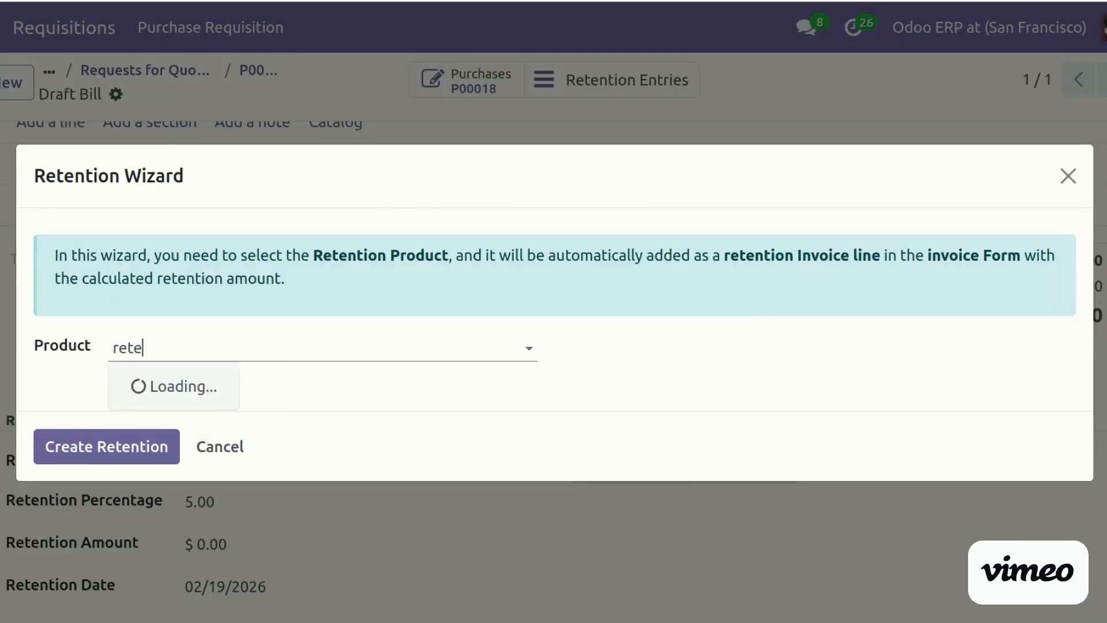
pyautogui.press('BackSpace')
pyautogui.write('R')
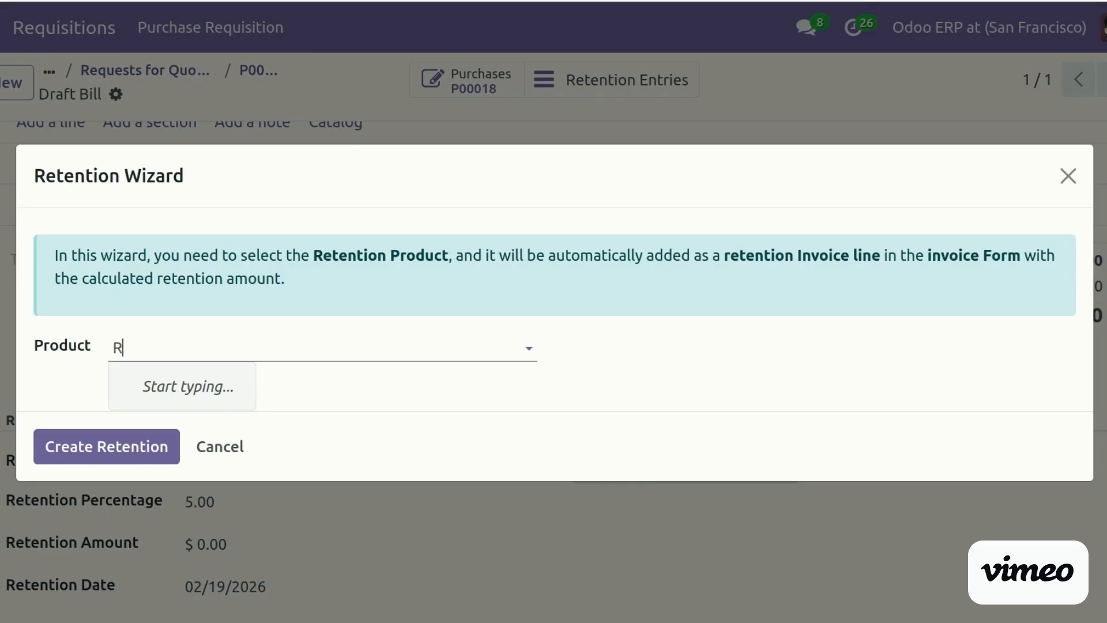
pyautogui.write('etention Product')
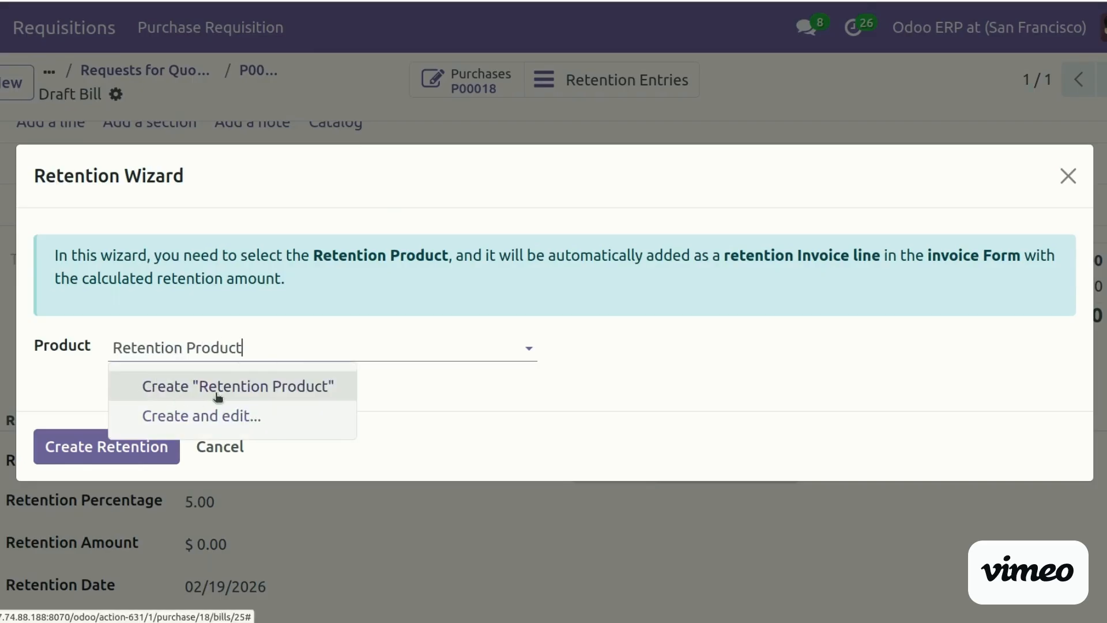
pyautogui.click(220, 415)
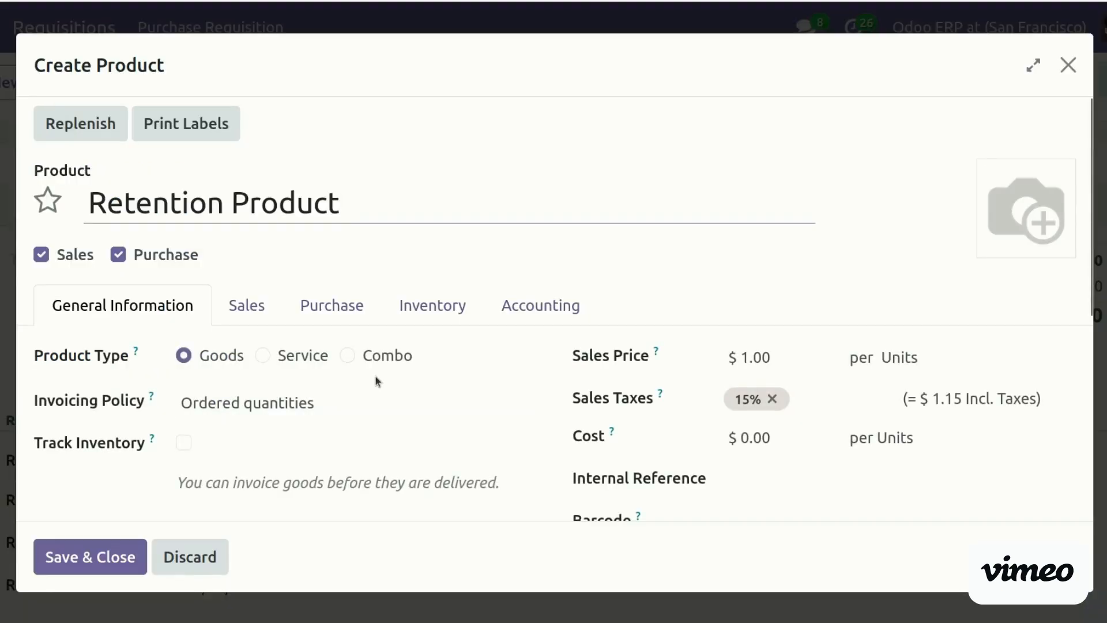
# Make Retention Product a Service and start creating 'Retention Account' as its expense account
pyautogui.click(301, 361)
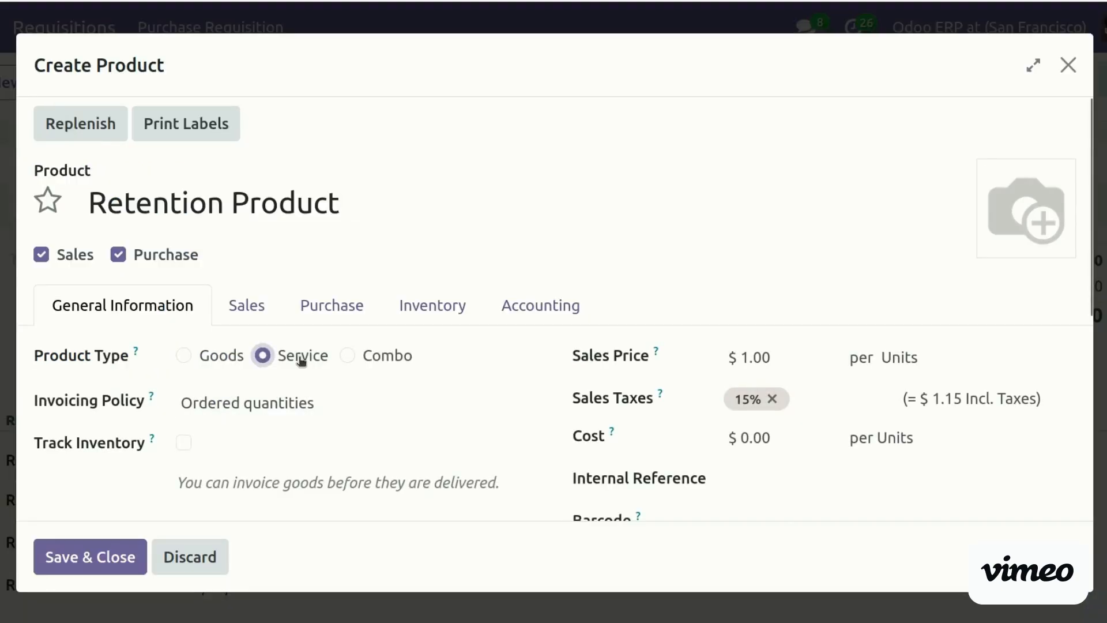
pyautogui.click(424, 268)
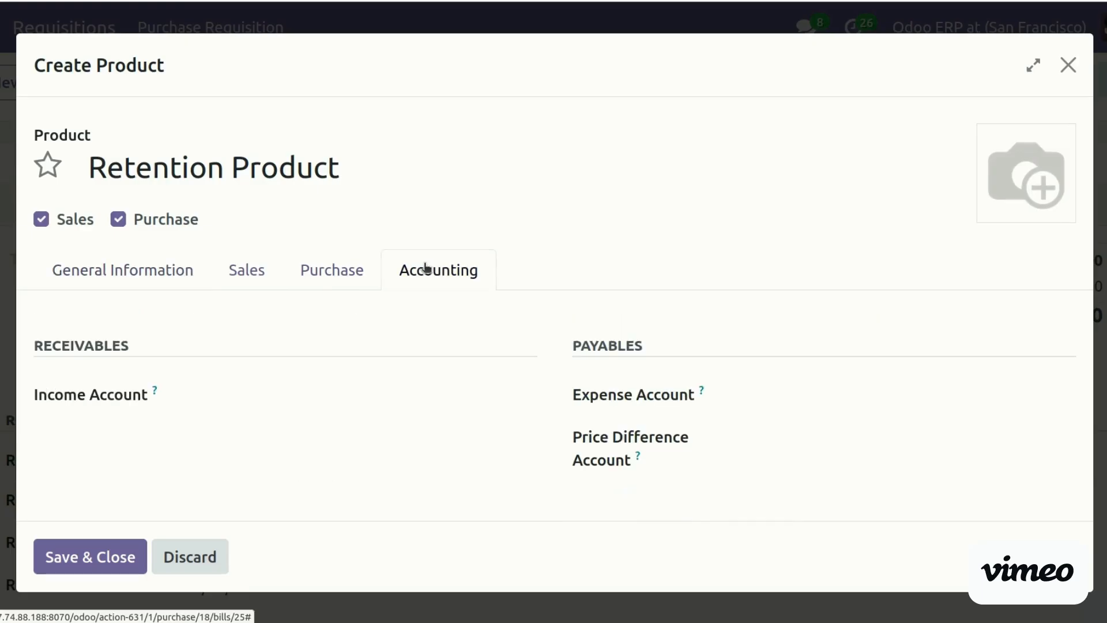
pyautogui.click(805, 385)
pyautogui.write('Retention Account')
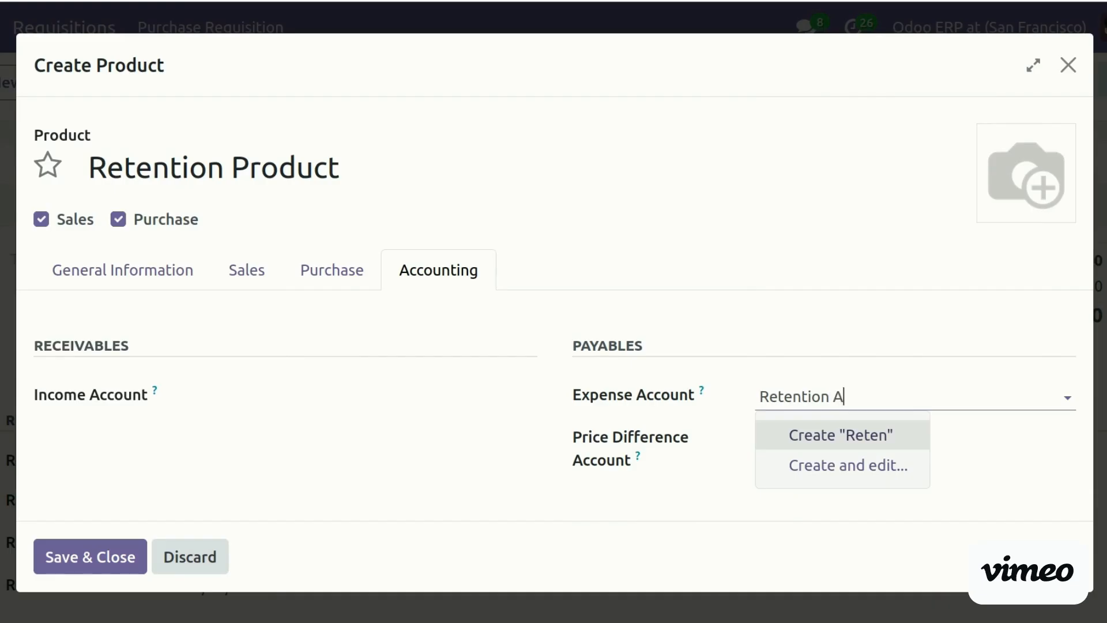
pyautogui.click(867, 438)
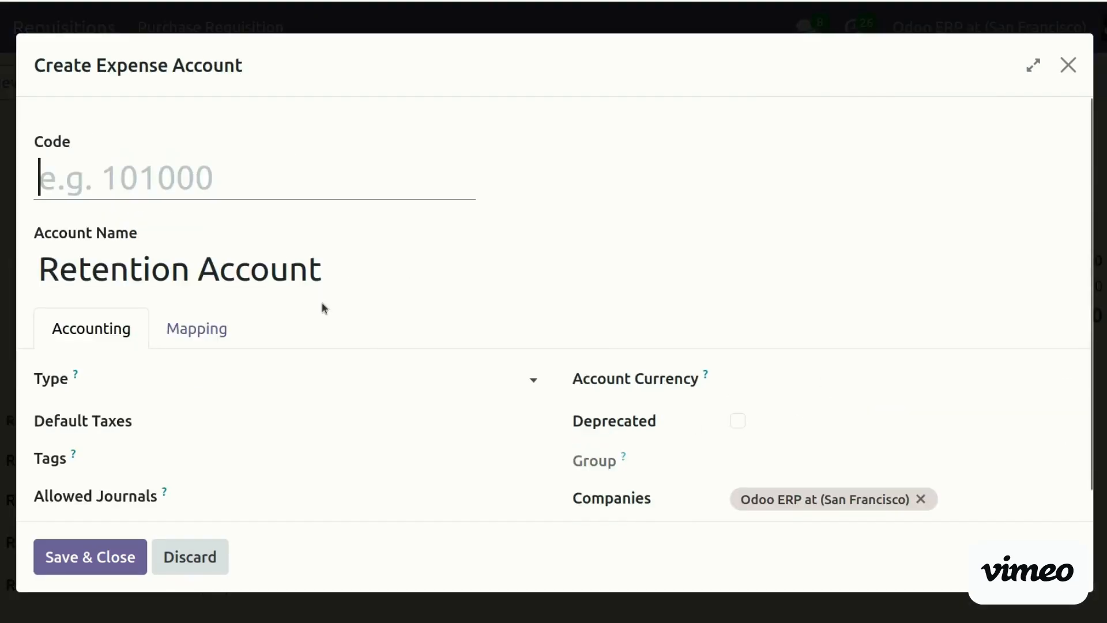
# Save Retention Account with code 9991 and type Current Liabilities
pyautogui.write('9991')
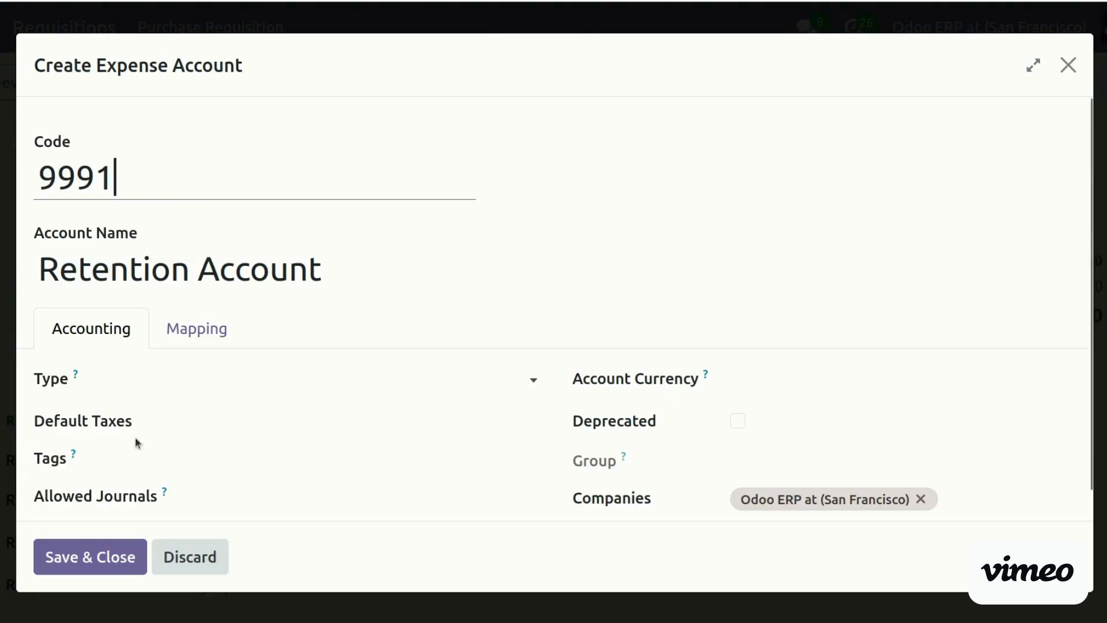
pyautogui.click(213, 380)
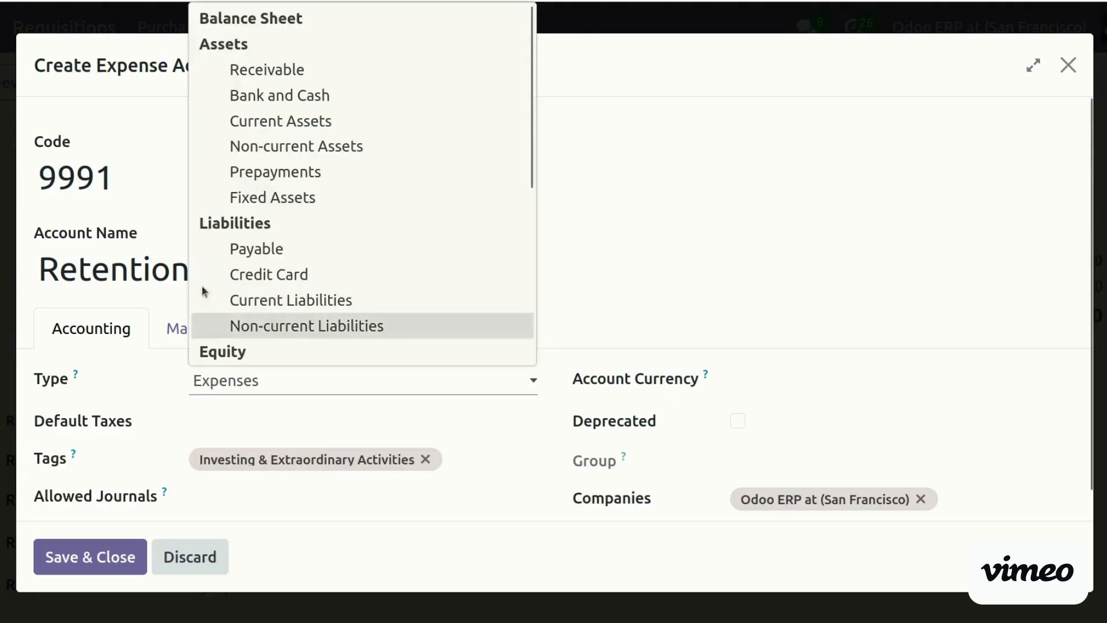
pyautogui.press('i')
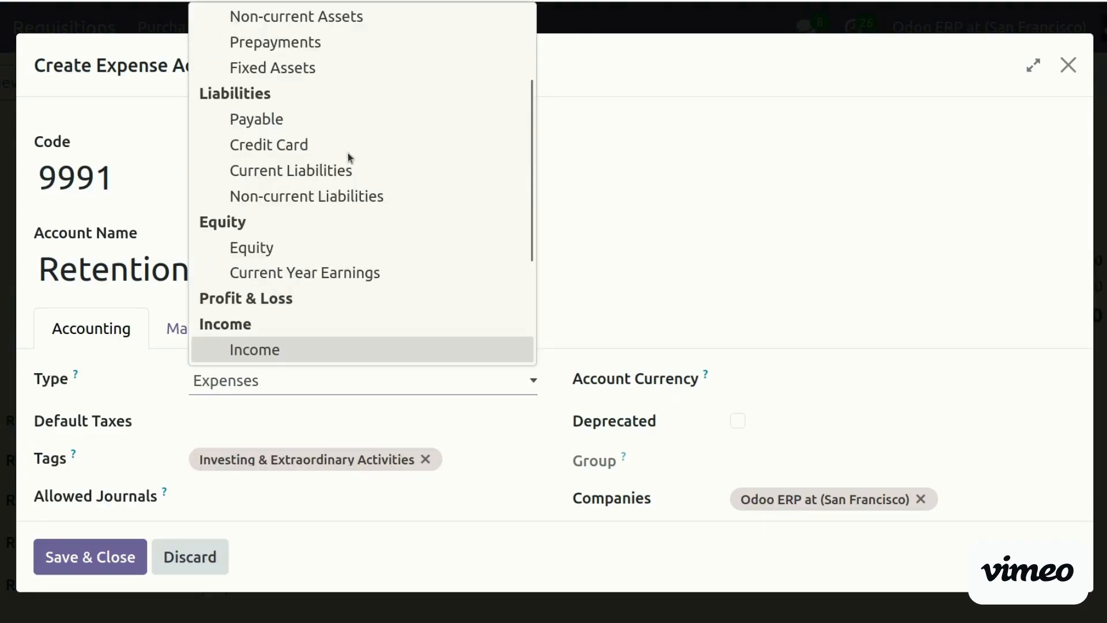
pyautogui.press('Down')
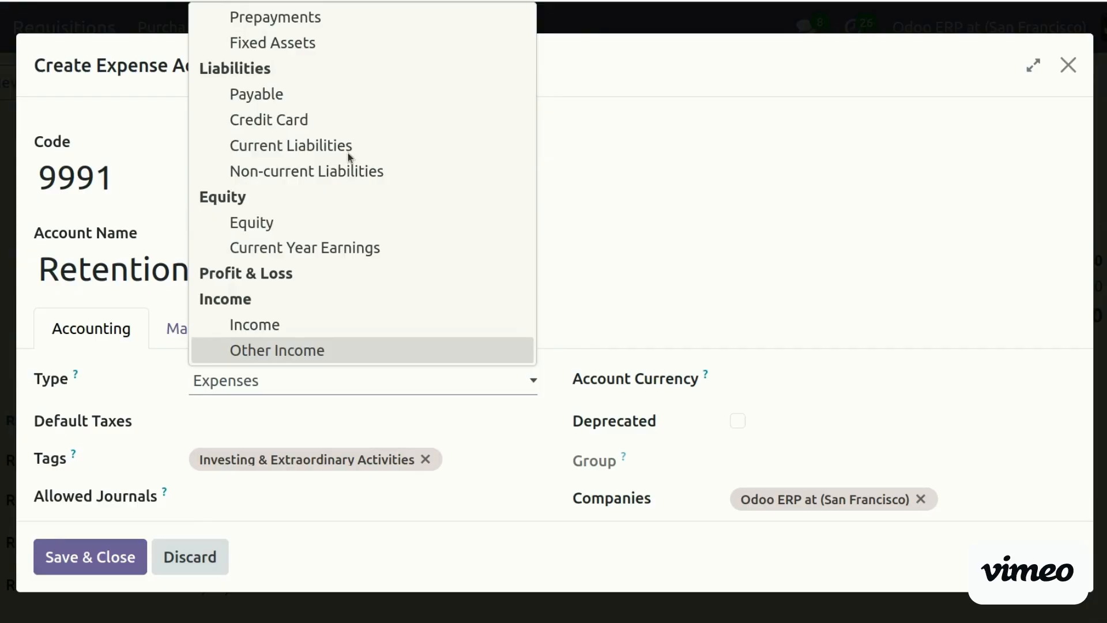
pyautogui.click(348, 147)
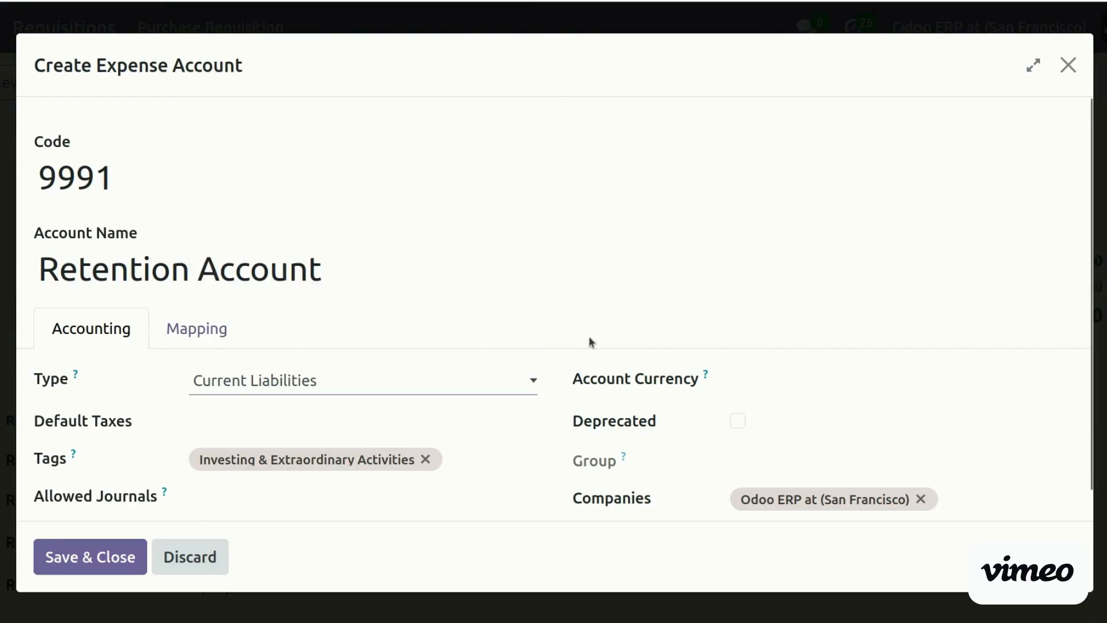
pyautogui.click(120, 557)
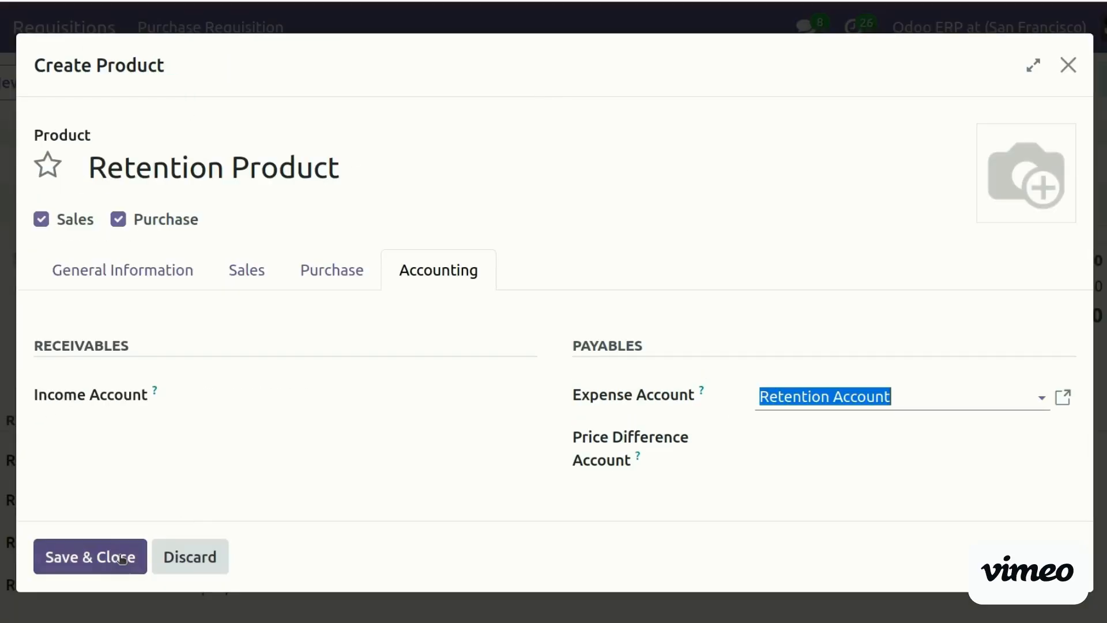
# Use 9991 Retention Account as the income account and save Retention Product
pyautogui.click(289, 395)
pyautogui.write('rete')
pyautogui.click(286, 441)
pyautogui.click(77, 556)
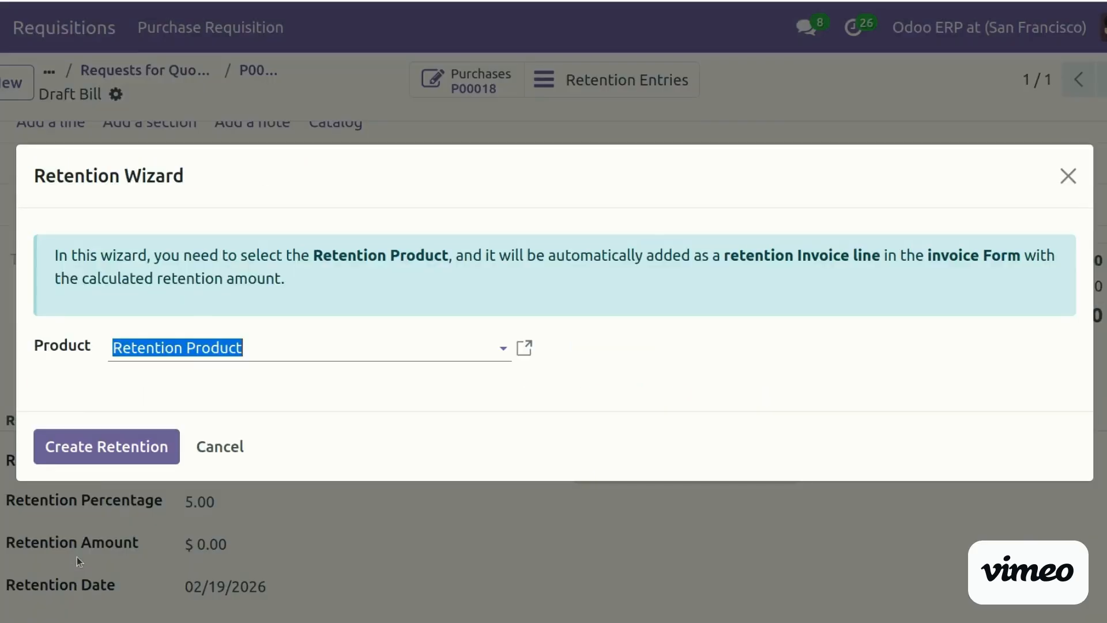
# Start the retention calculation on the draft bill and search 're' for a retention product, finding none
pyautogui.click(113, 452)
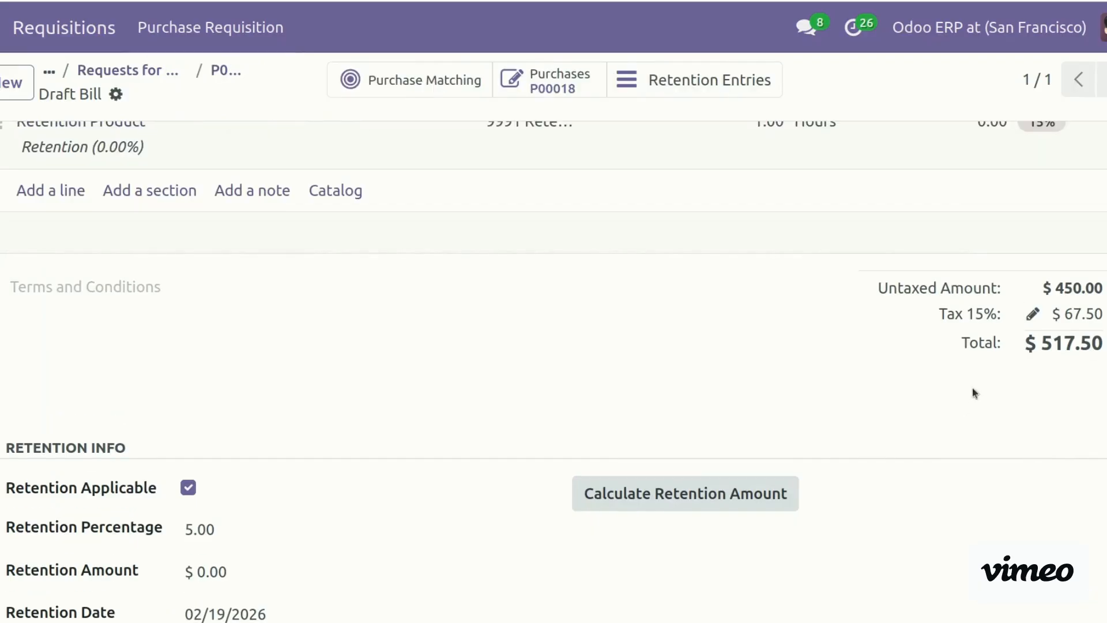
pyautogui.click(701, 491)
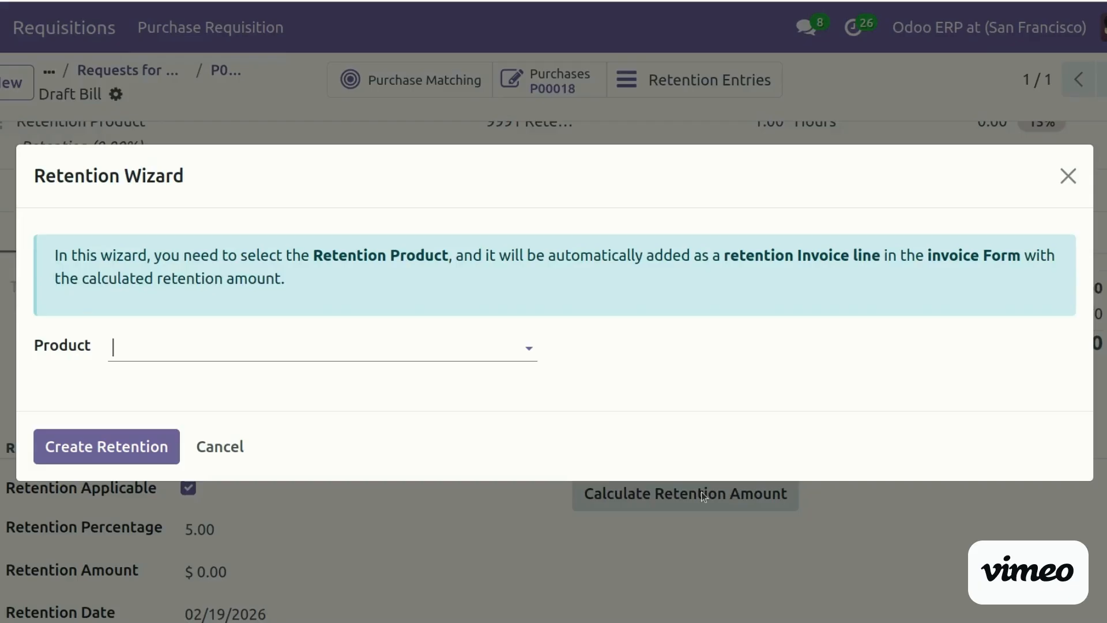
pyautogui.click(225, 346)
pyautogui.write('re')
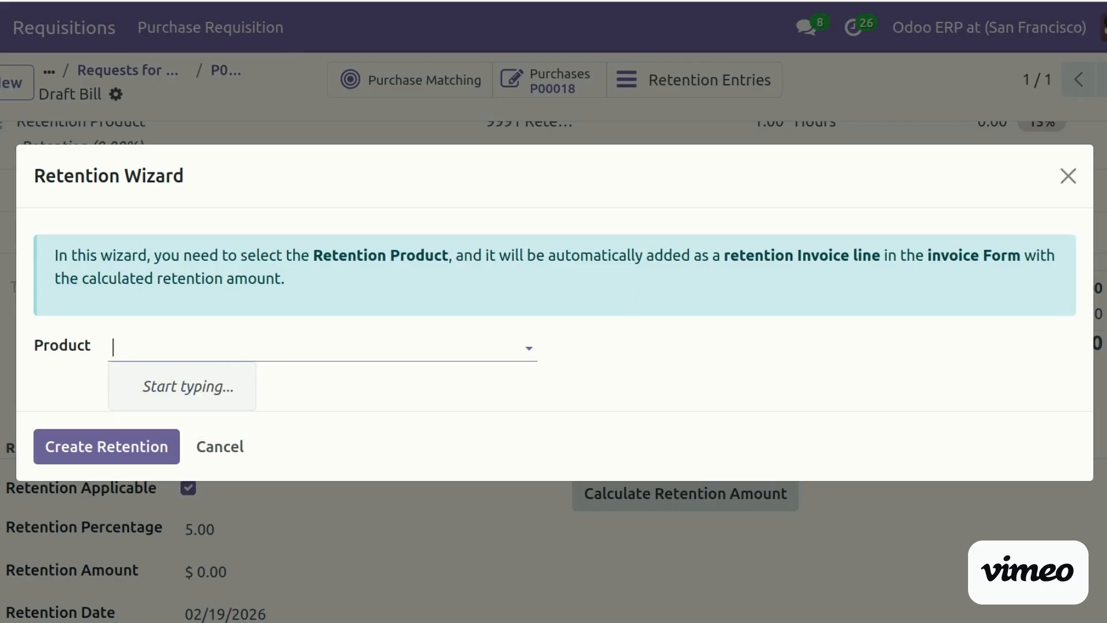
pyautogui.click(256, 373)
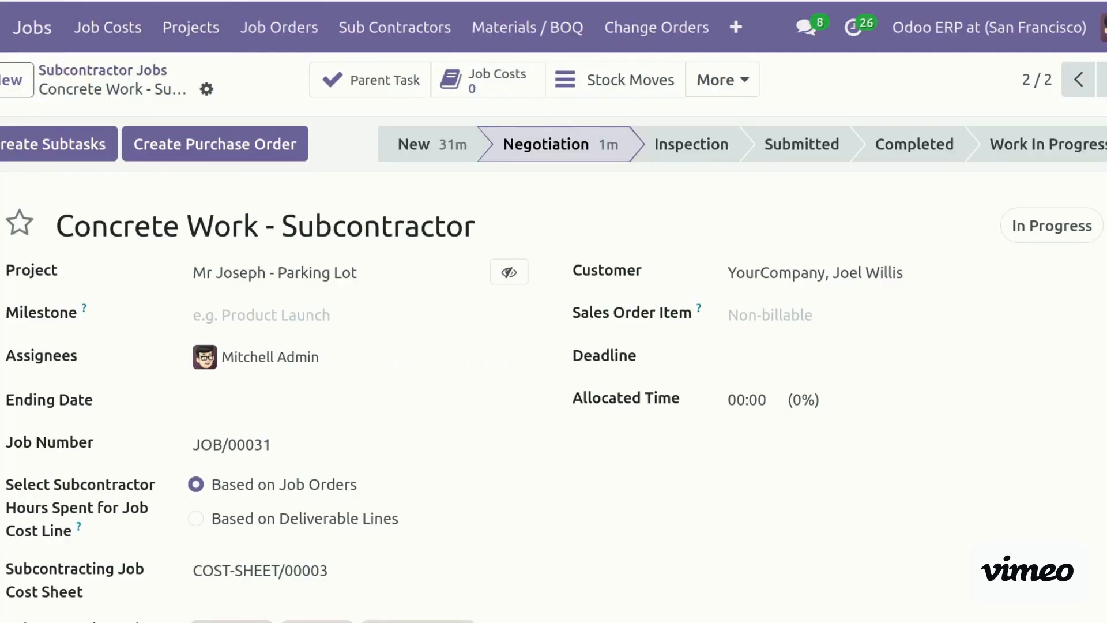
# Find Retention Product in Sales > Products by searching 'retent' without the Sales filter, and open it
pyautogui.click(1, 27)
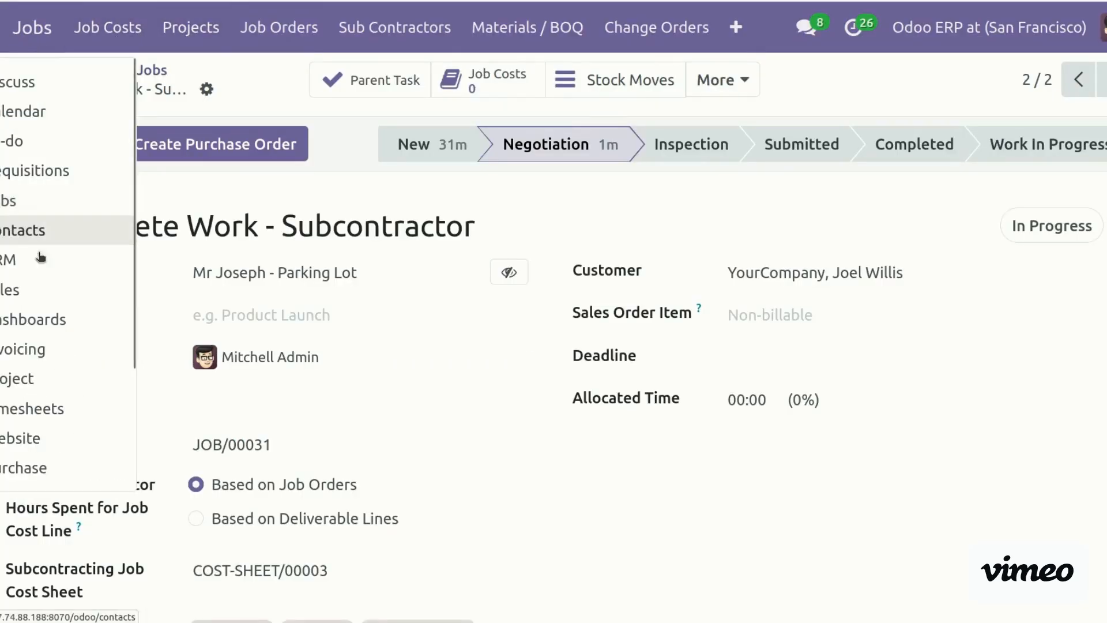
pyautogui.click(35, 289)
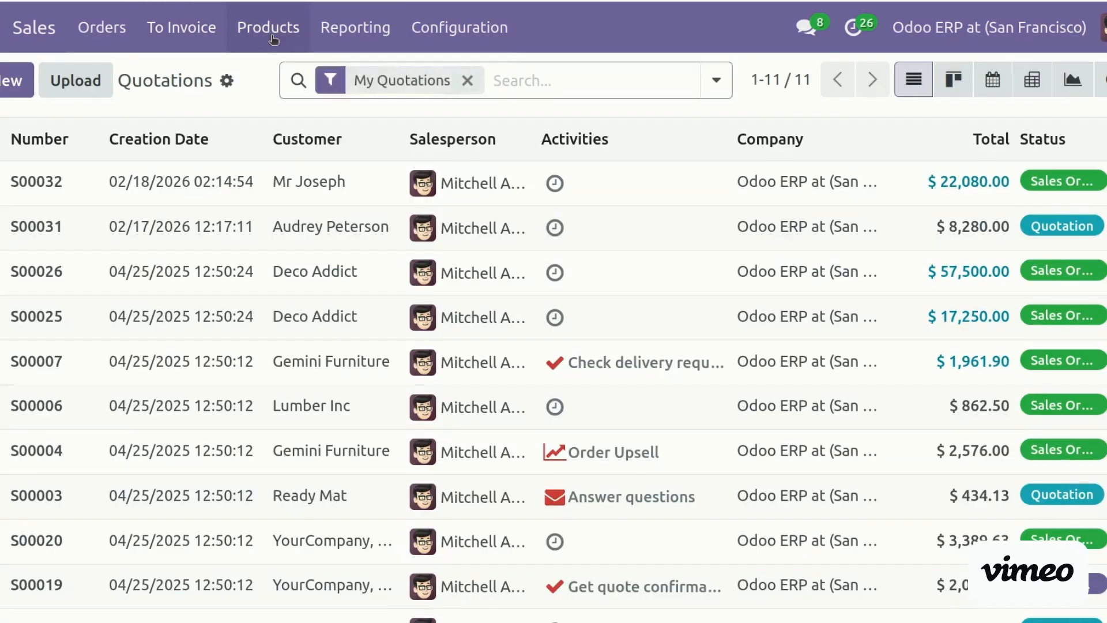
pyautogui.click(271, 35)
pyautogui.click(295, 84)
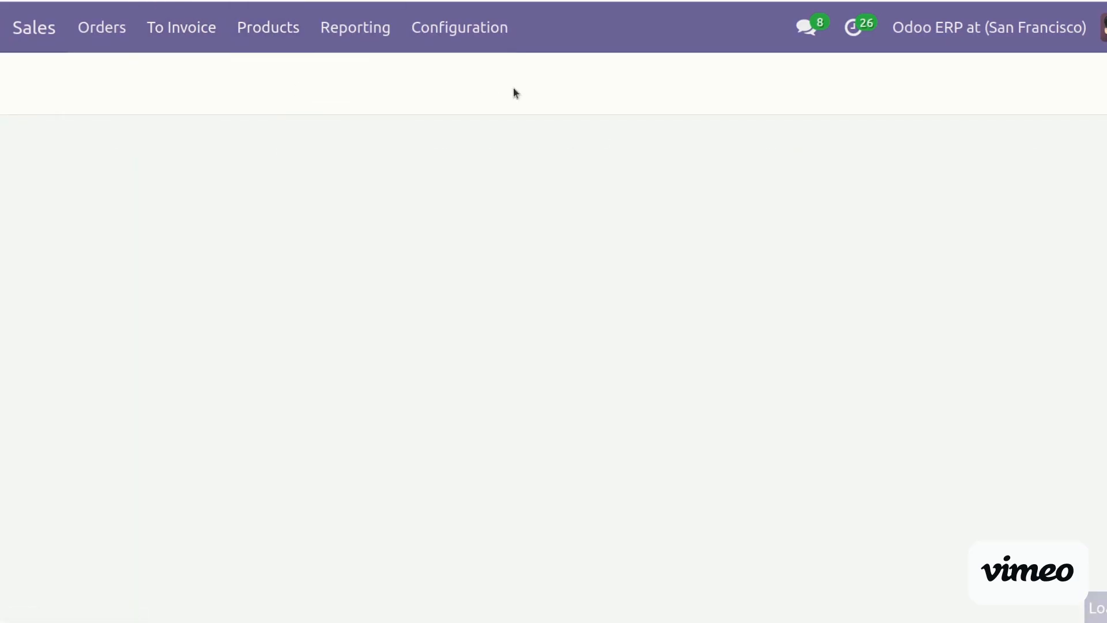
pyautogui.press('BackSpace')
pyautogui.write('reten')
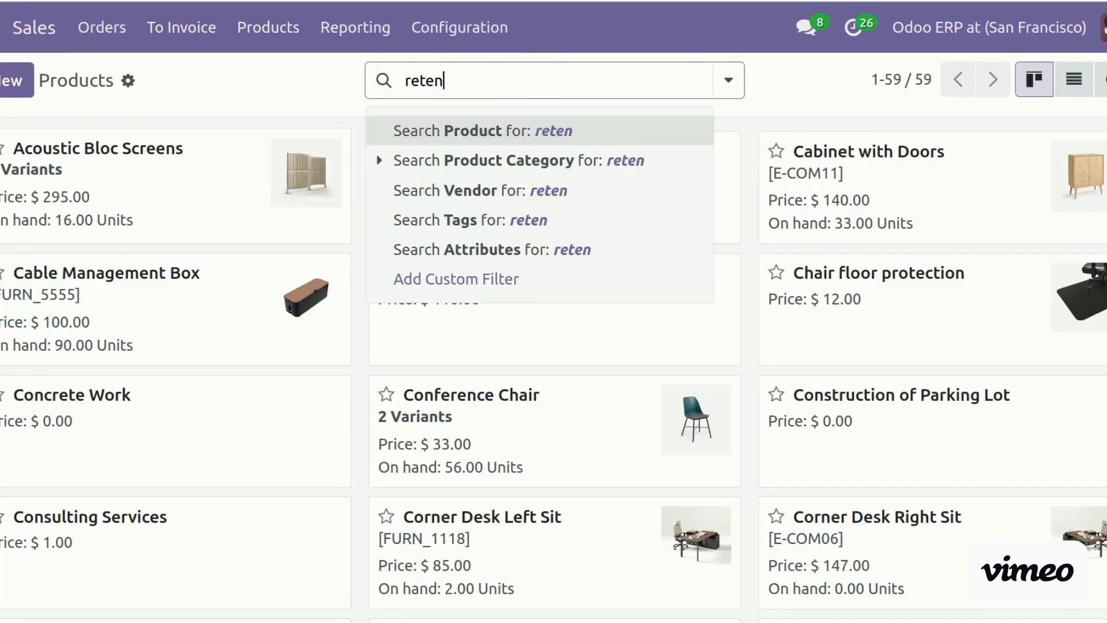
pyautogui.write('t')
pyautogui.press('Return')
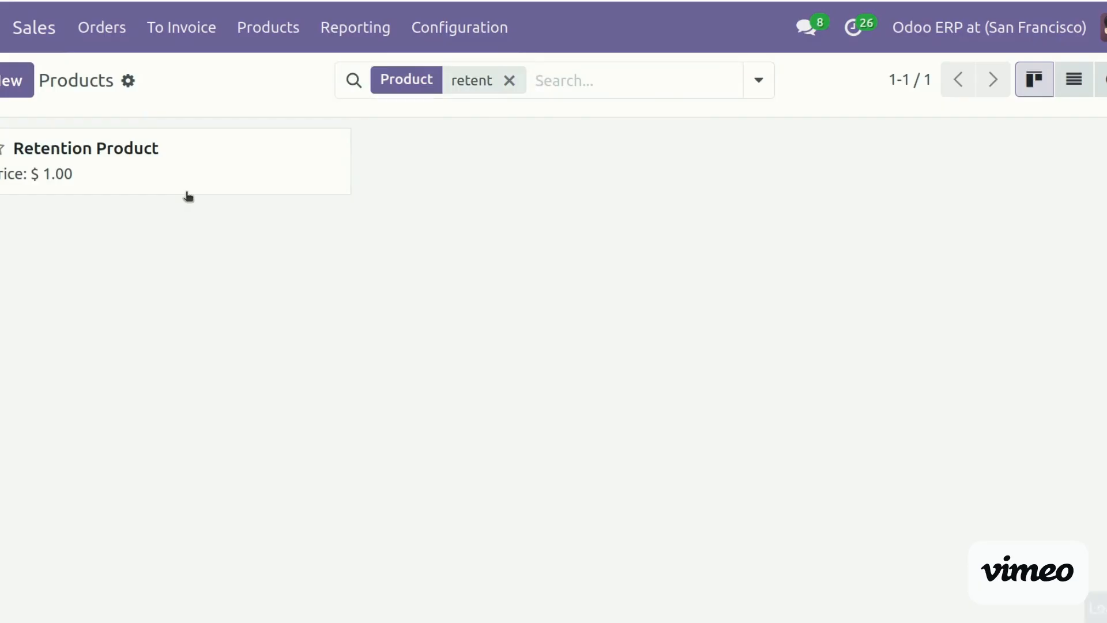
pyautogui.click(185, 192)
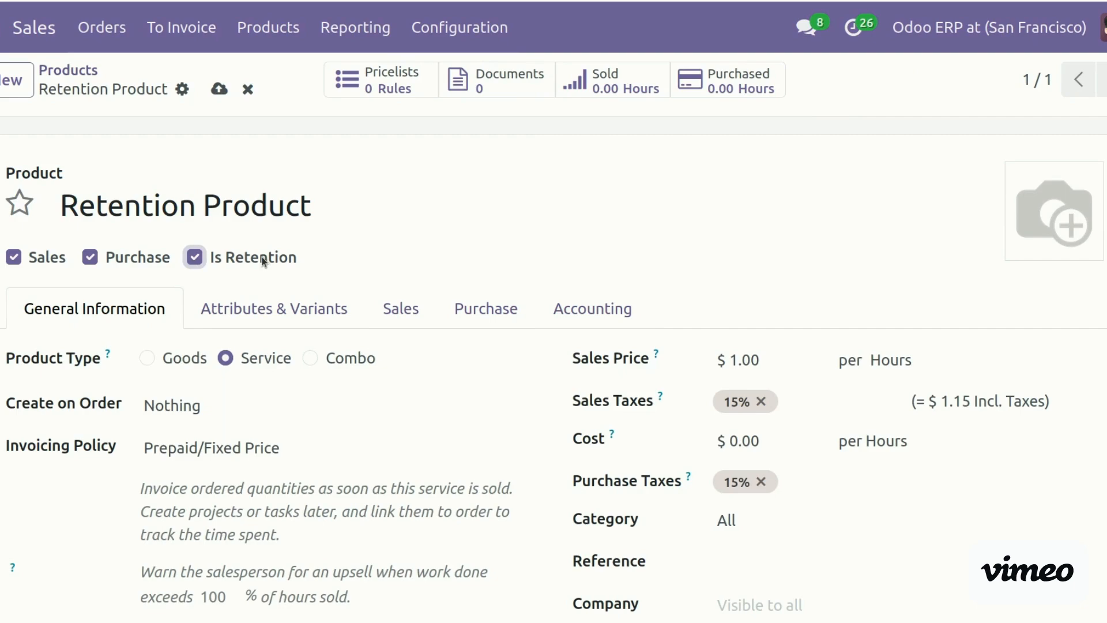
# Save the product and create a 5% Retention Product line on the bill, worth $22.50
pyautogui.click(219, 90)
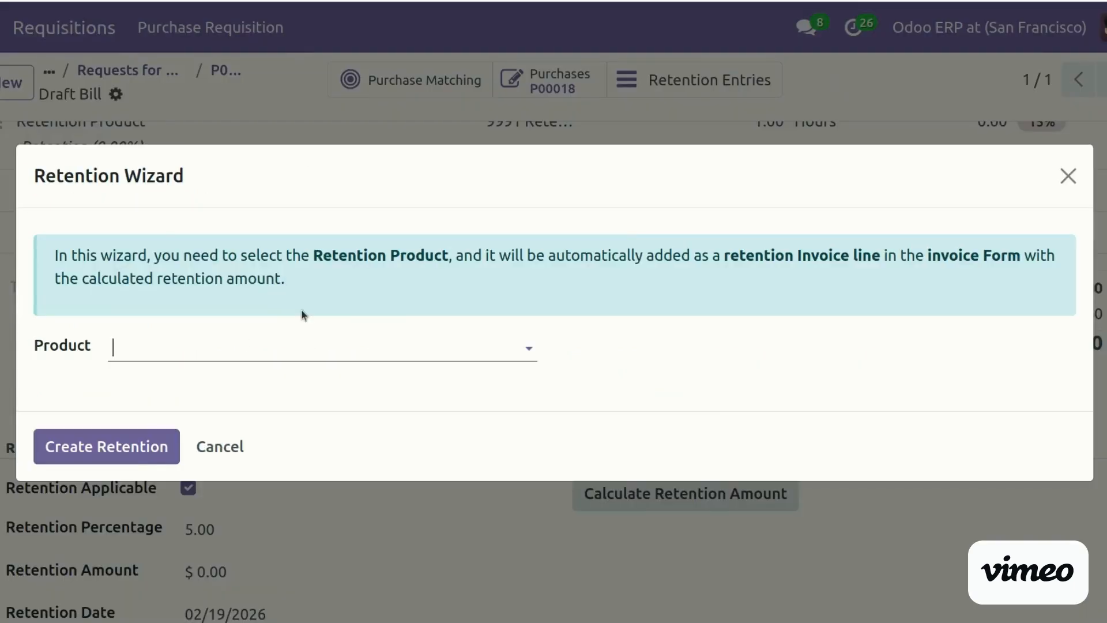
pyautogui.click(241, 385)
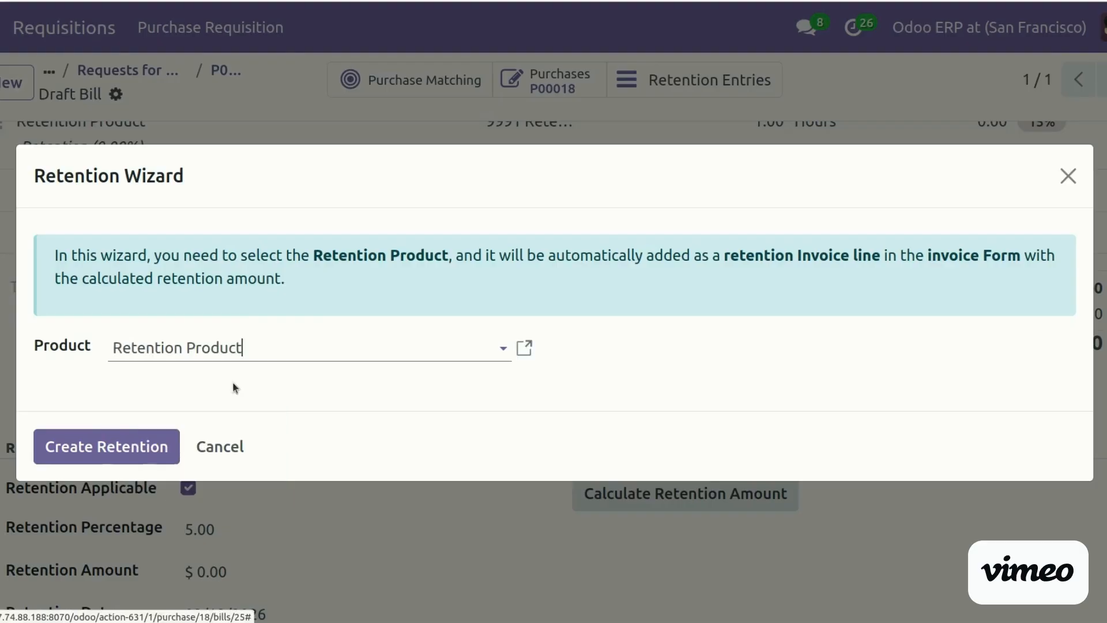
pyautogui.click(133, 452)
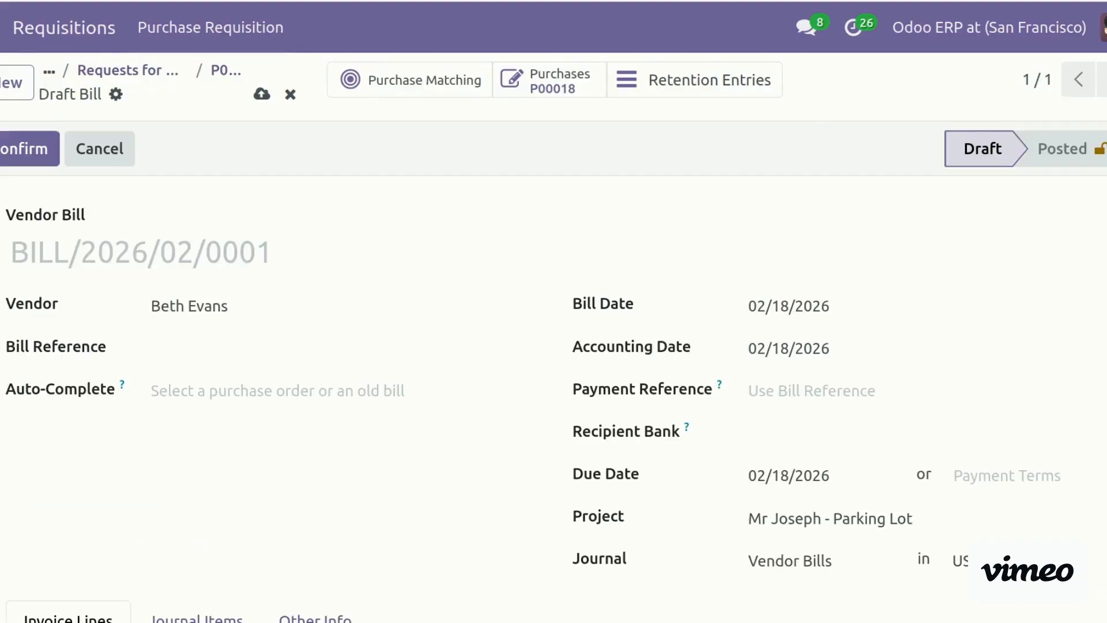
pyautogui.scroll(-5, 554, 364)
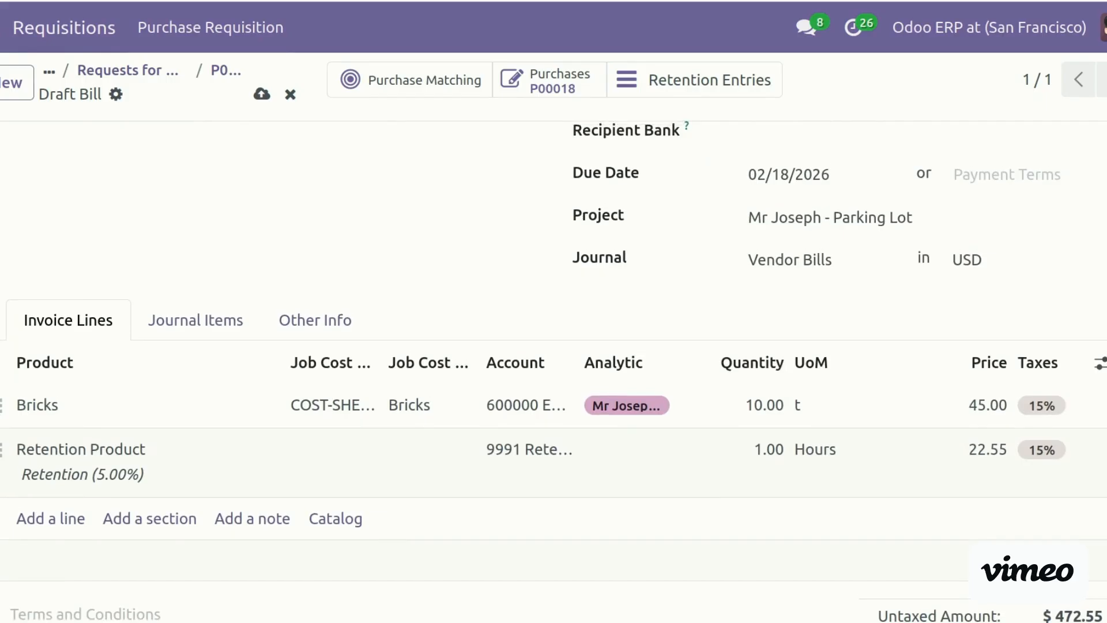
pyautogui.scroll(-5, 553, 369)
pyautogui.scroll(-4, 219, 413)
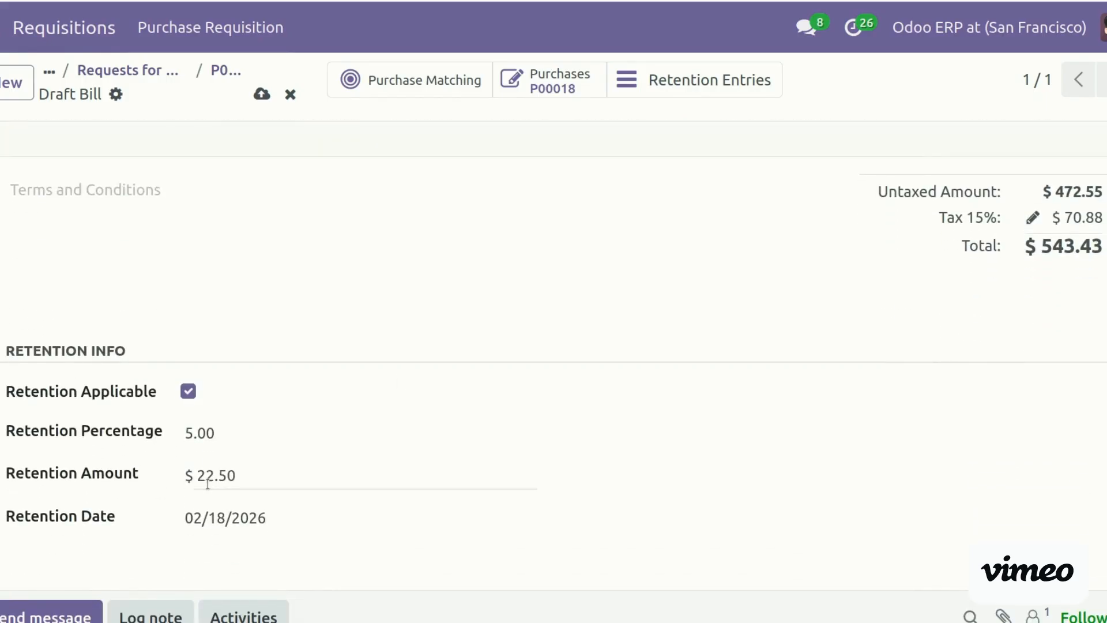
pyautogui.moveTo(199, 481); pyautogui.dragTo(235, 482)
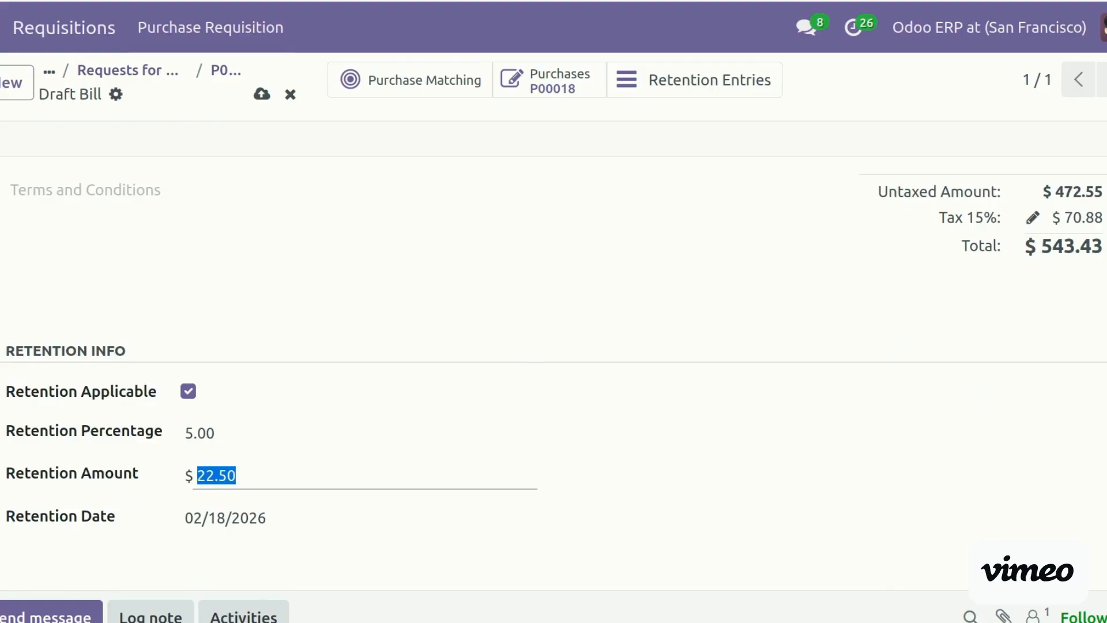
# Review the bill's lines and confirm vendor bill BILL/2026/02/0001
pyautogui.scroll(5, 340, 317)
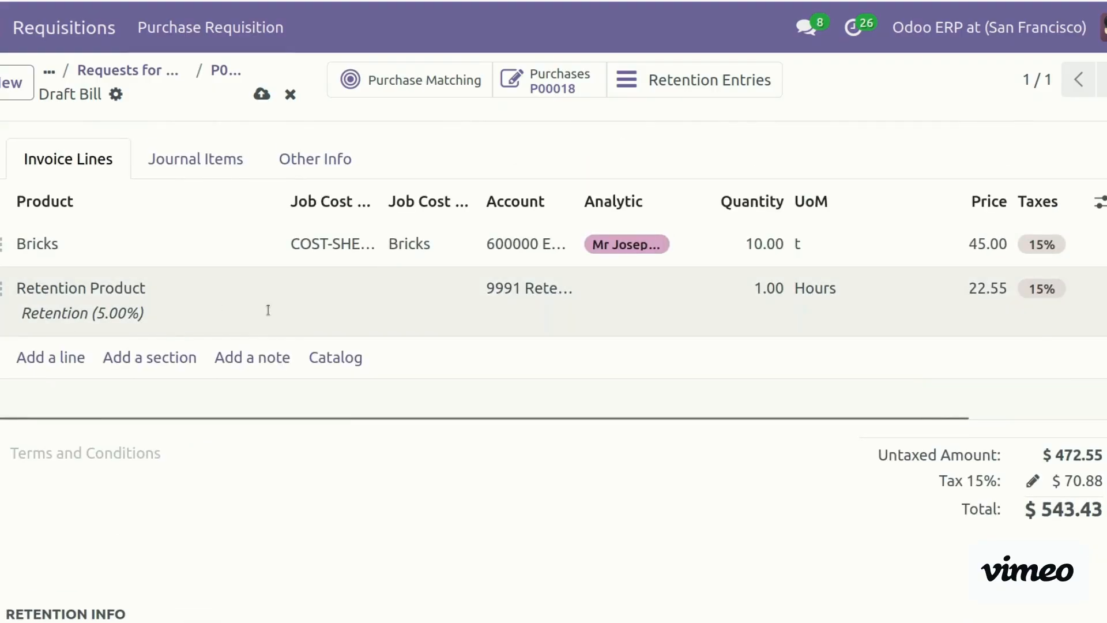
pyautogui.scroll(4, 1022, 315)
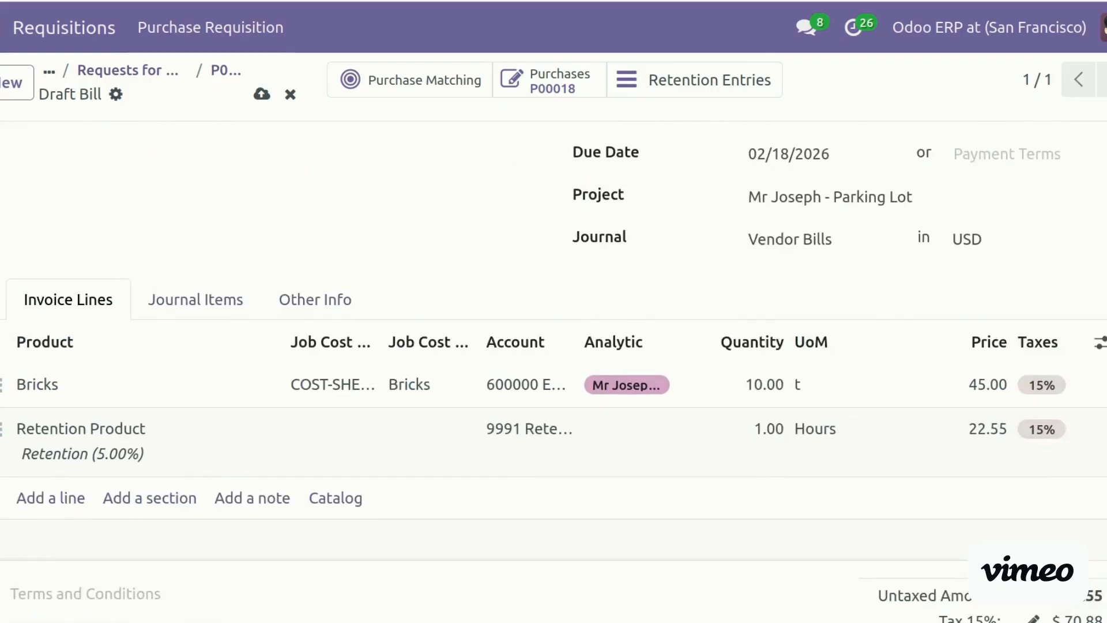
pyautogui.scroll(1, 553, 385)
pyautogui.scroll(2, 553, 374)
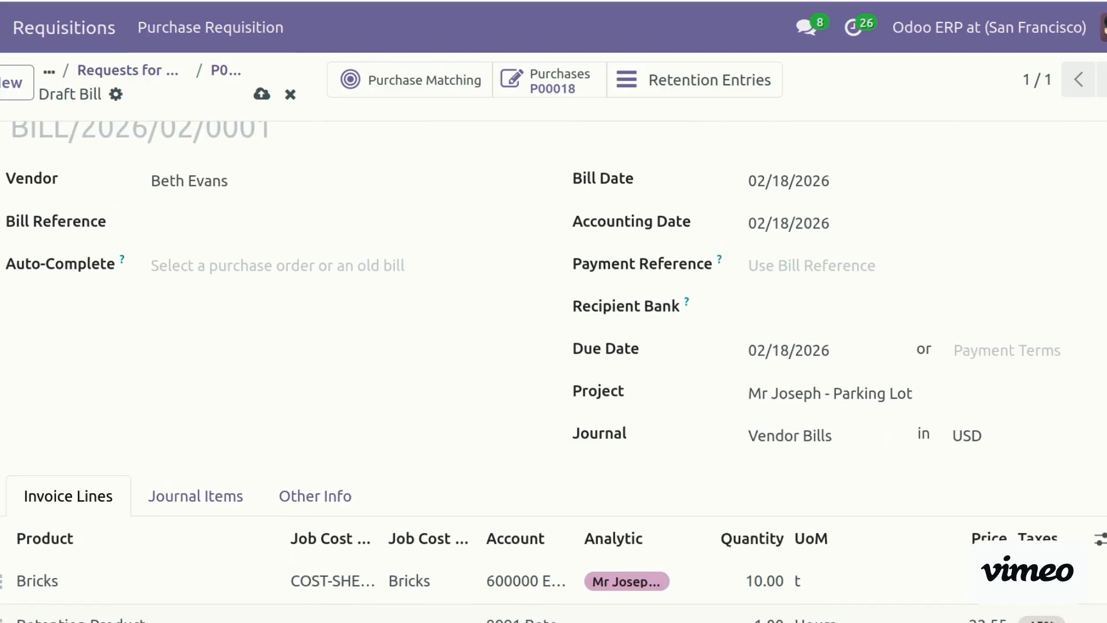
pyautogui.scroll(-5, 553, 346)
pyautogui.scroll(-3, 553, 346)
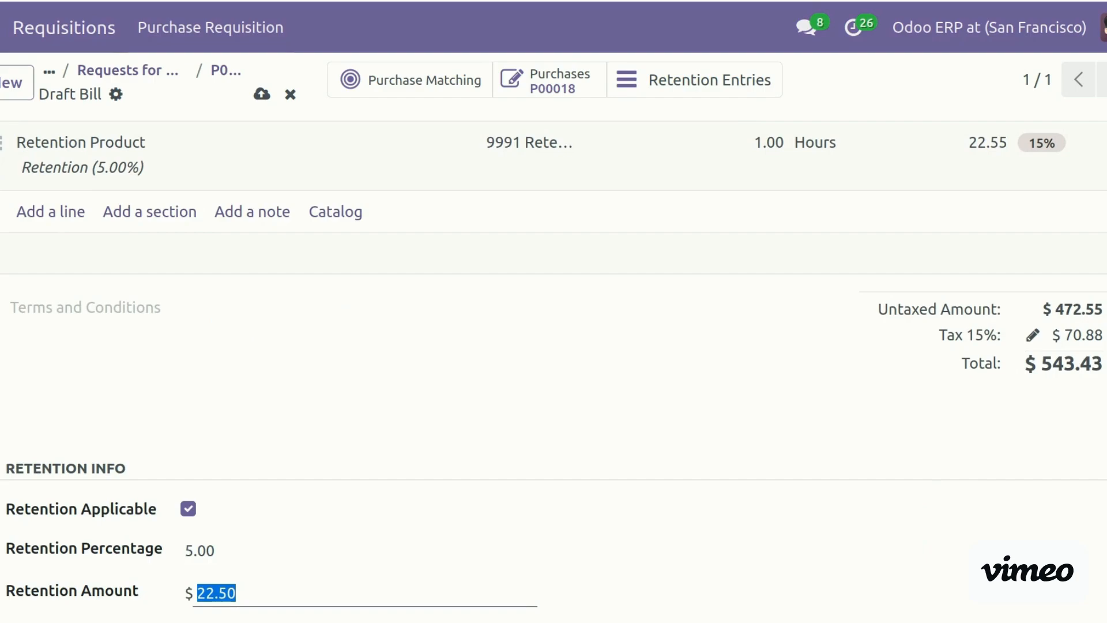
pyautogui.scroll(-3, 553, 346)
pyautogui.scroll(8, 553, 346)
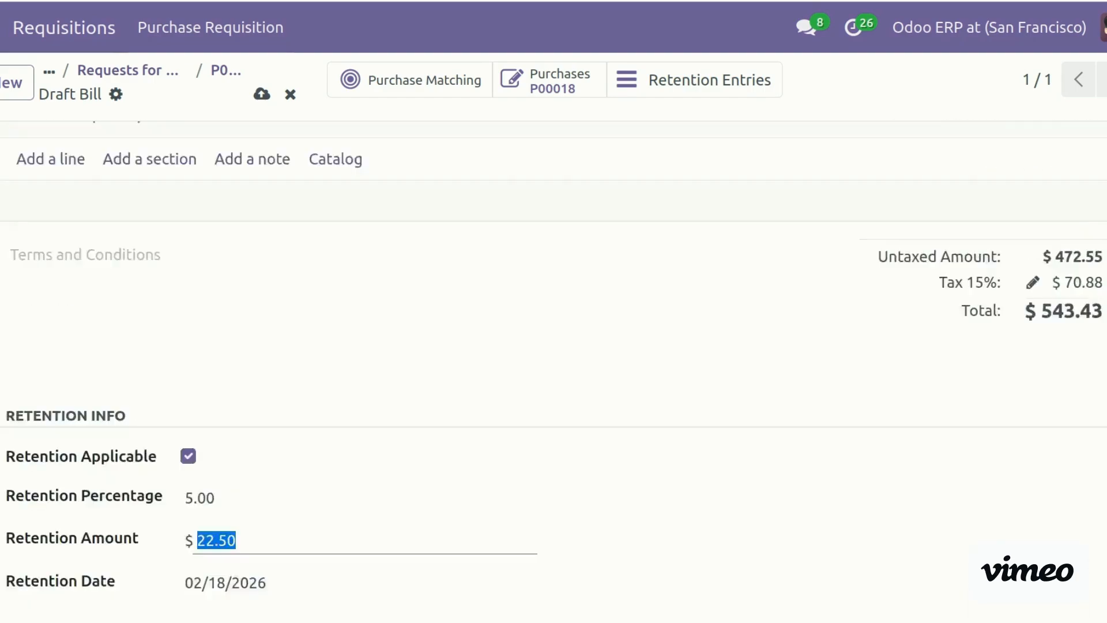
pyautogui.scroll(6, 554, 346)
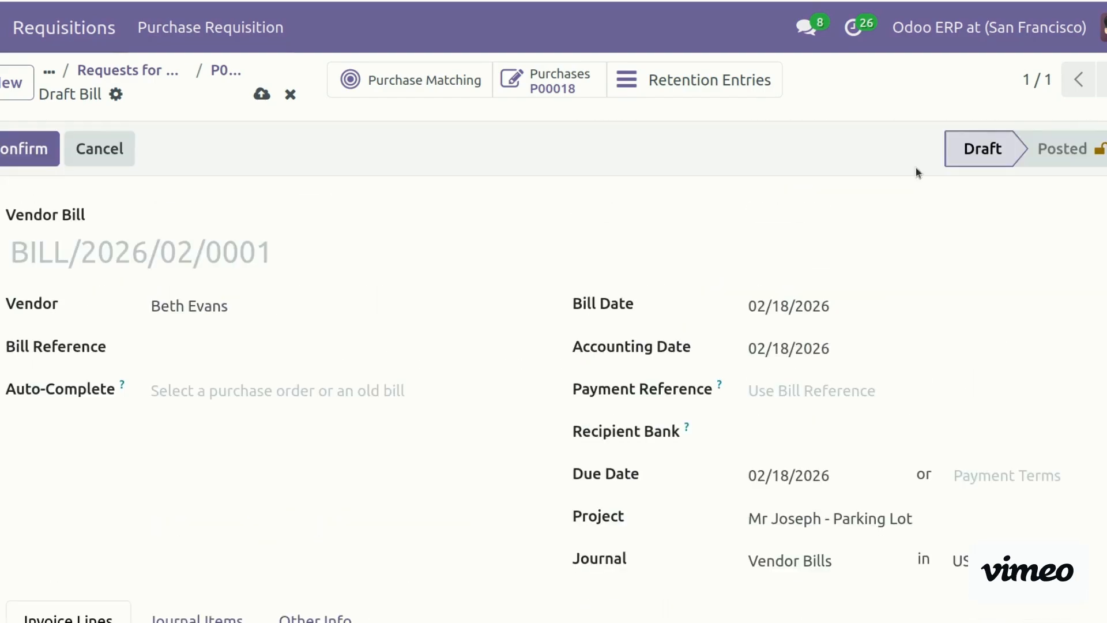
pyautogui.click(25, 134)
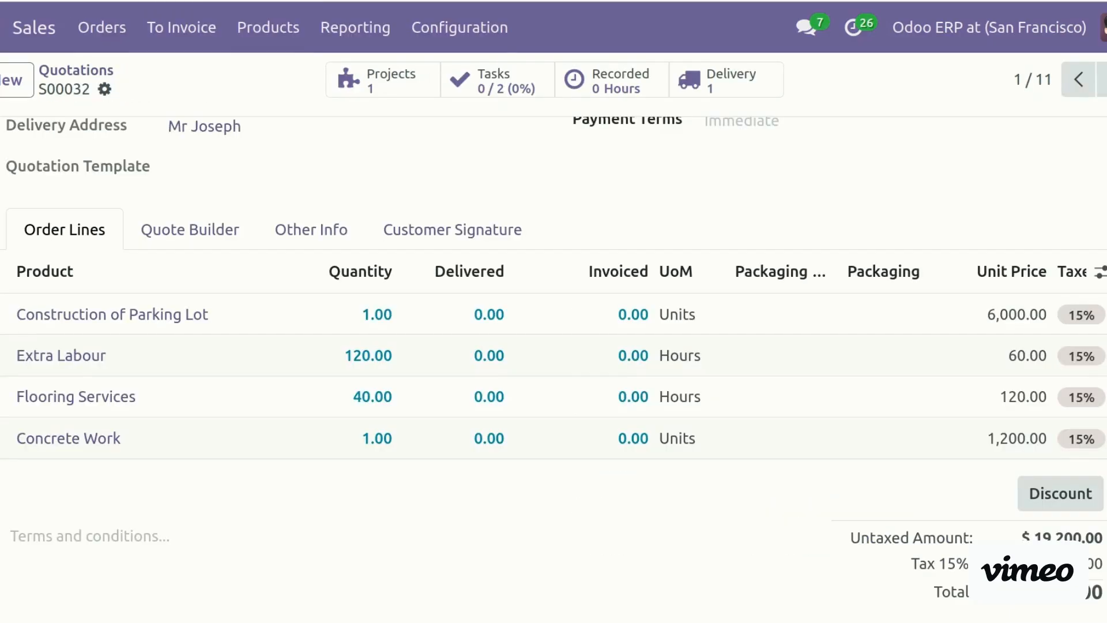
# Open the Parking Lot Construction cost sheet COST-SHEET/00003 and widen the Actual Purchased Qty column
pyautogui.click(6, 31)
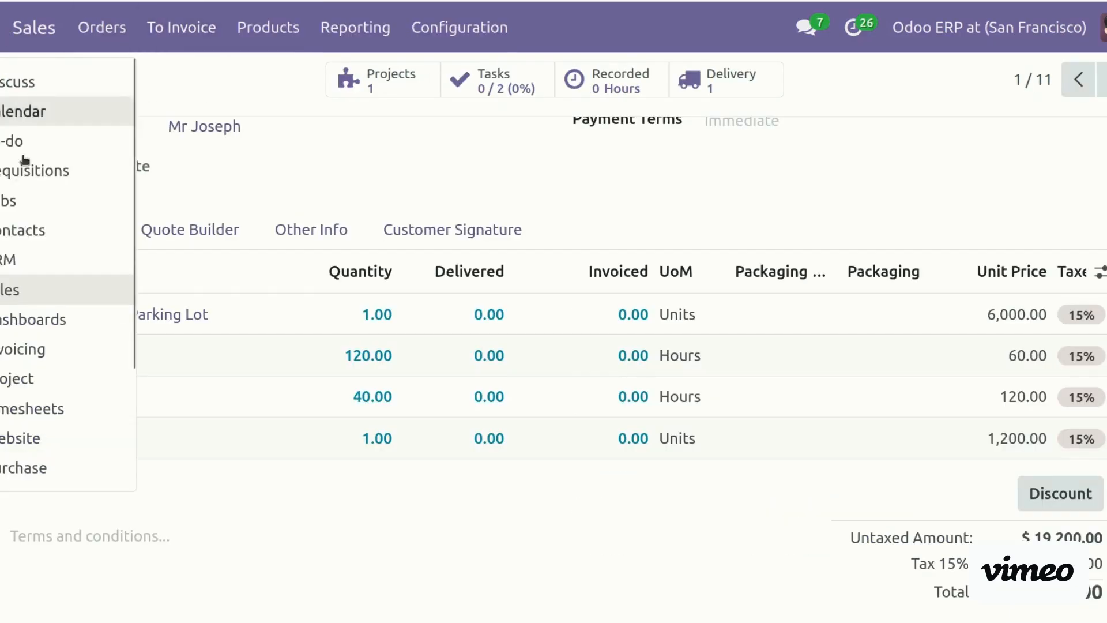
pyautogui.click(37, 202)
pyautogui.click(210, 222)
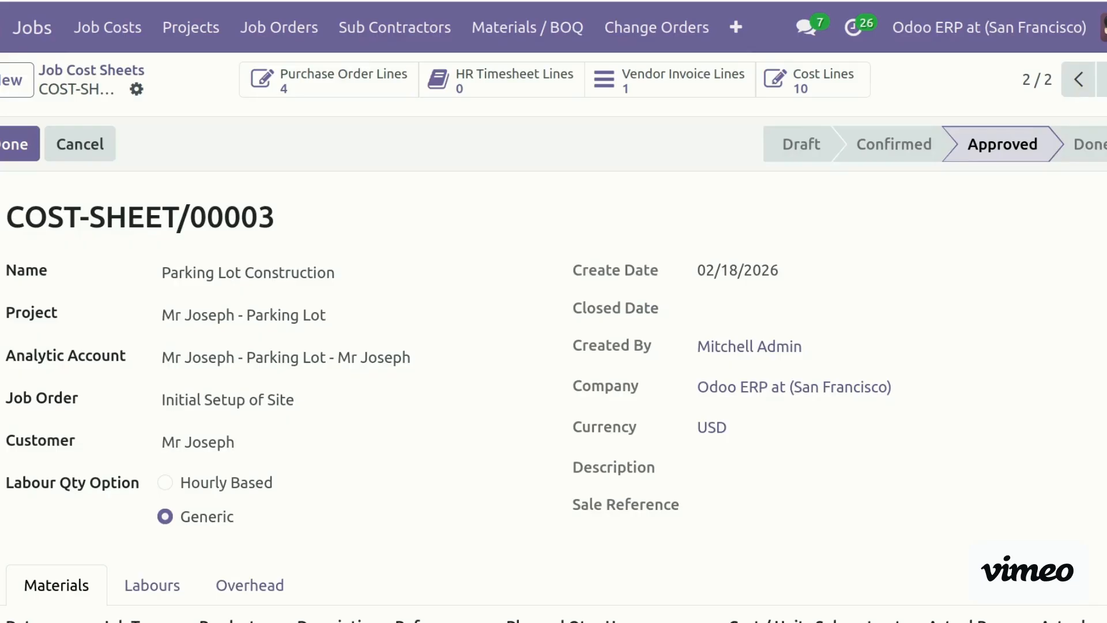
pyautogui.scroll(-5, 676, 380)
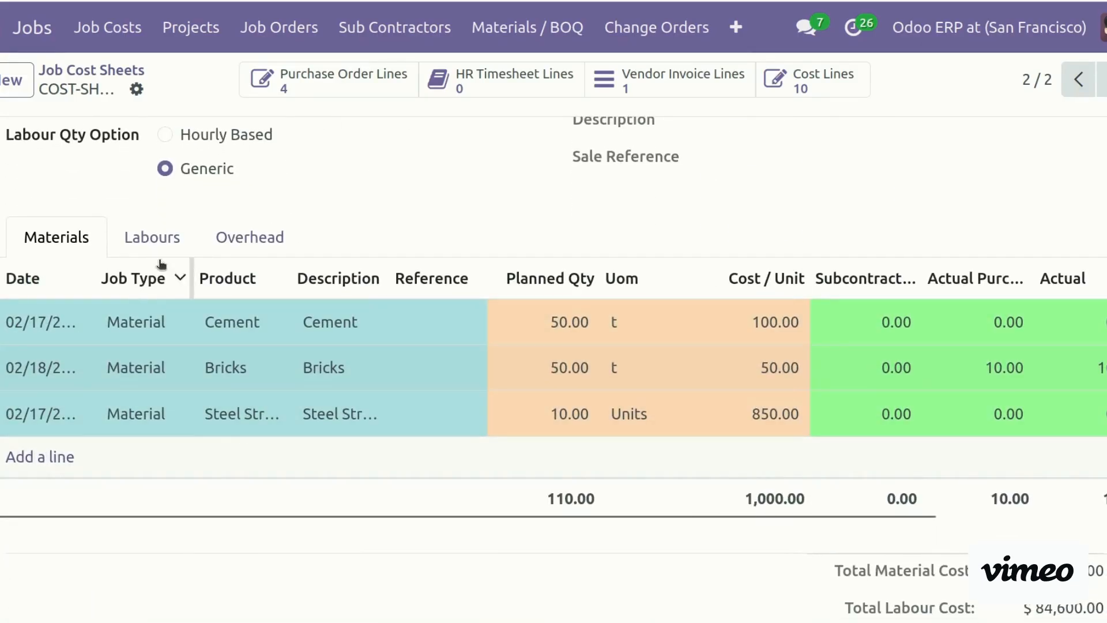
pyautogui.moveTo(240, 519); pyautogui.dragTo(582, 547)
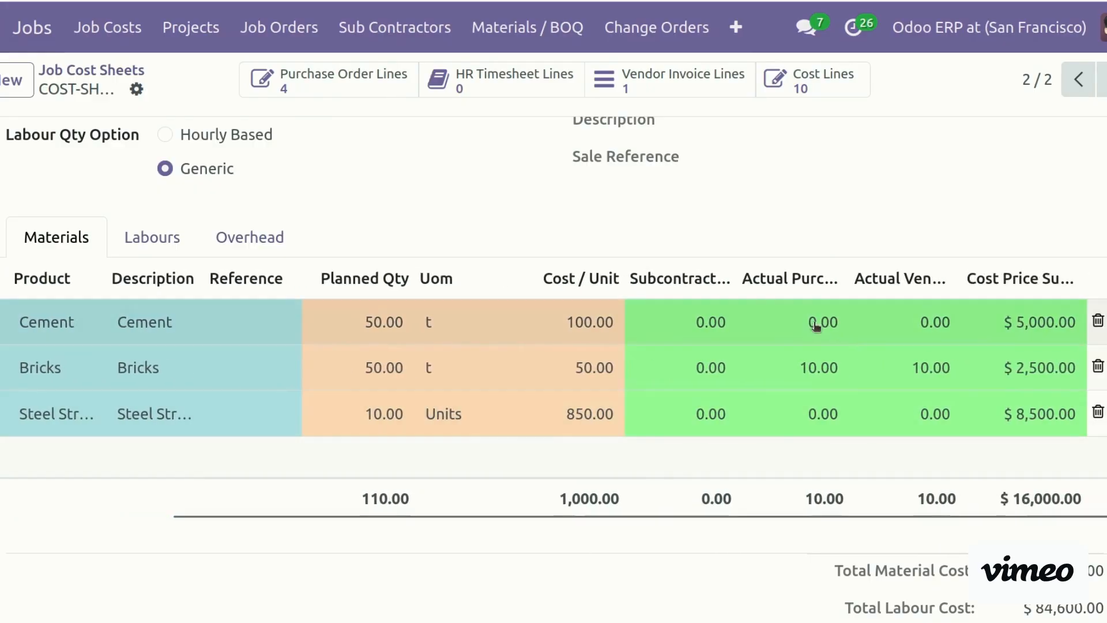
pyautogui.moveTo(847, 286); pyautogui.dragTo(900, 286)
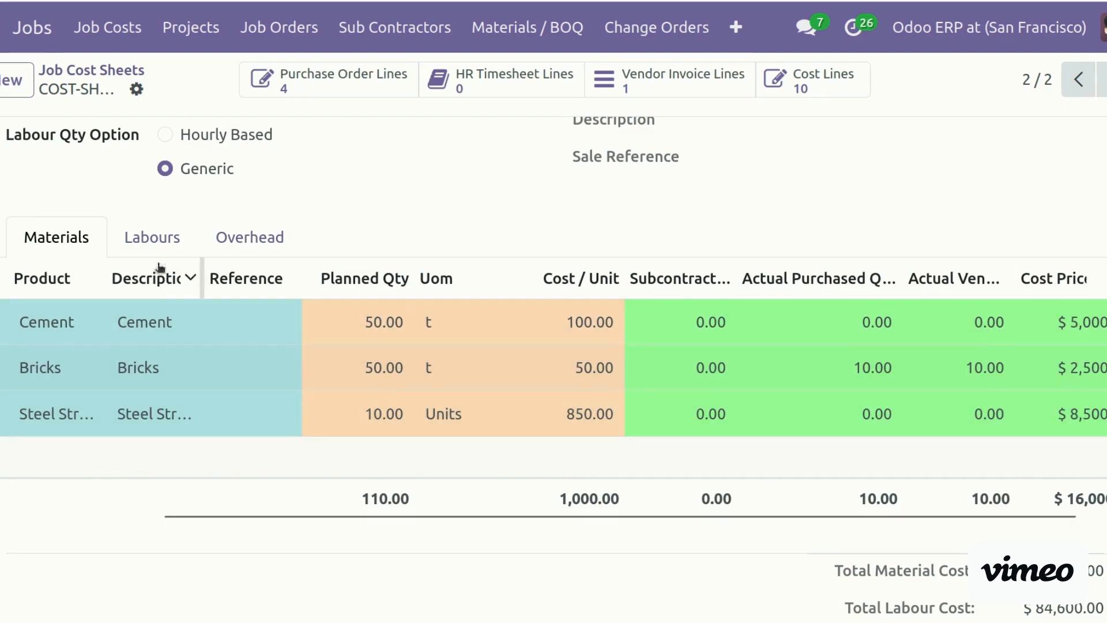
# Check the Labour and Overhead lines, widening Actual Purchased Qty to see Concrete's 1.00
pyautogui.click(166, 247)
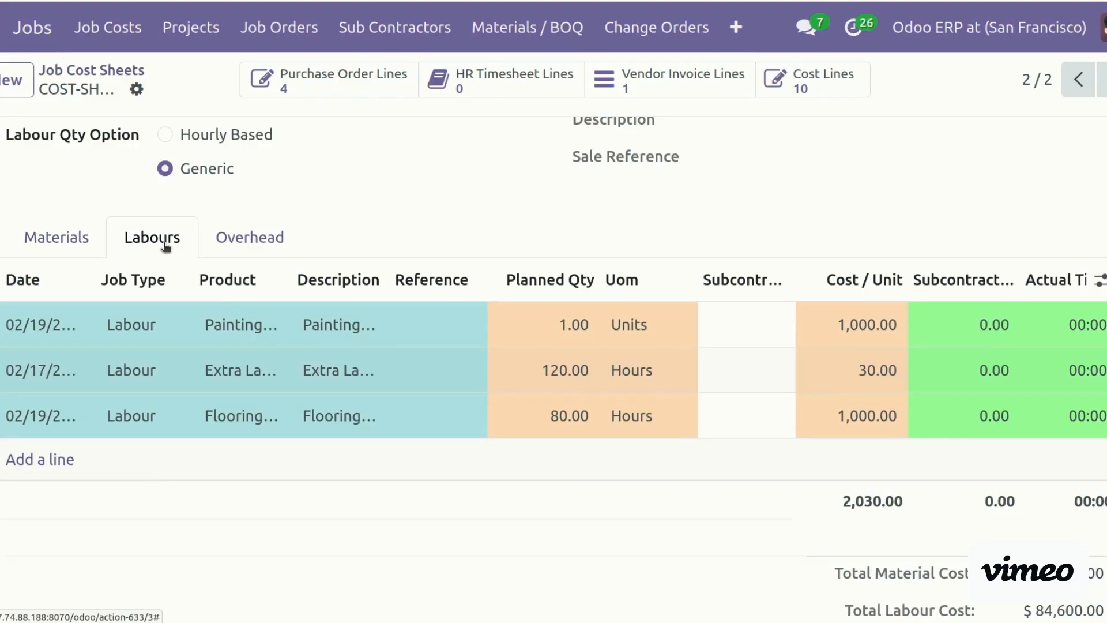
pyautogui.moveTo(400, 524); pyautogui.dragTo(503, 516)
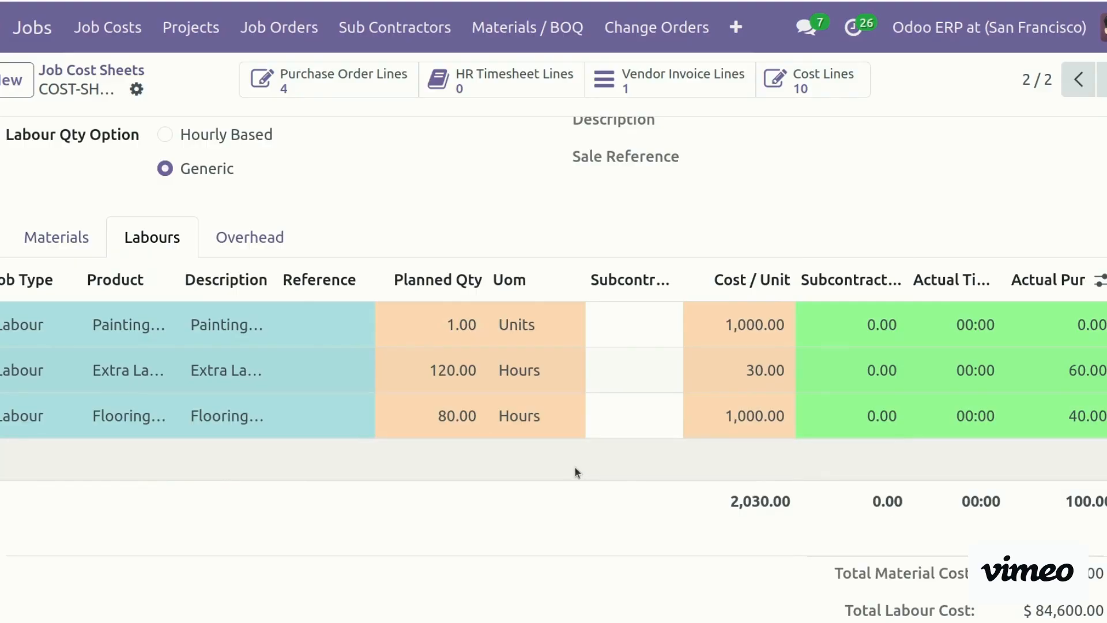
pyautogui.click(262, 234)
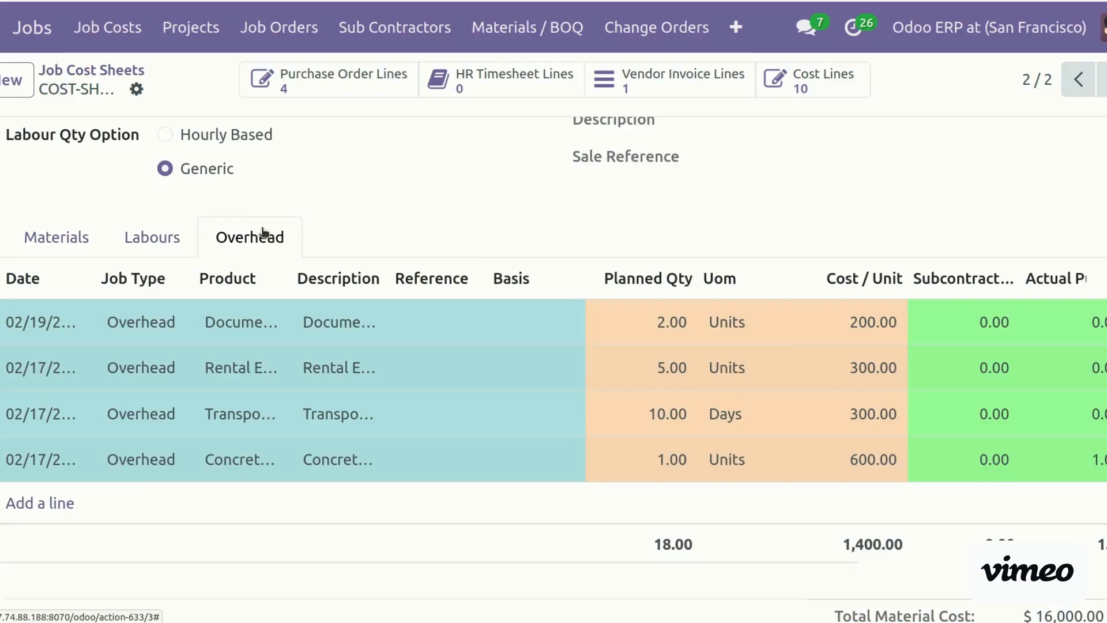
pyautogui.moveTo(729, 560); pyautogui.dragTo(643, 571)
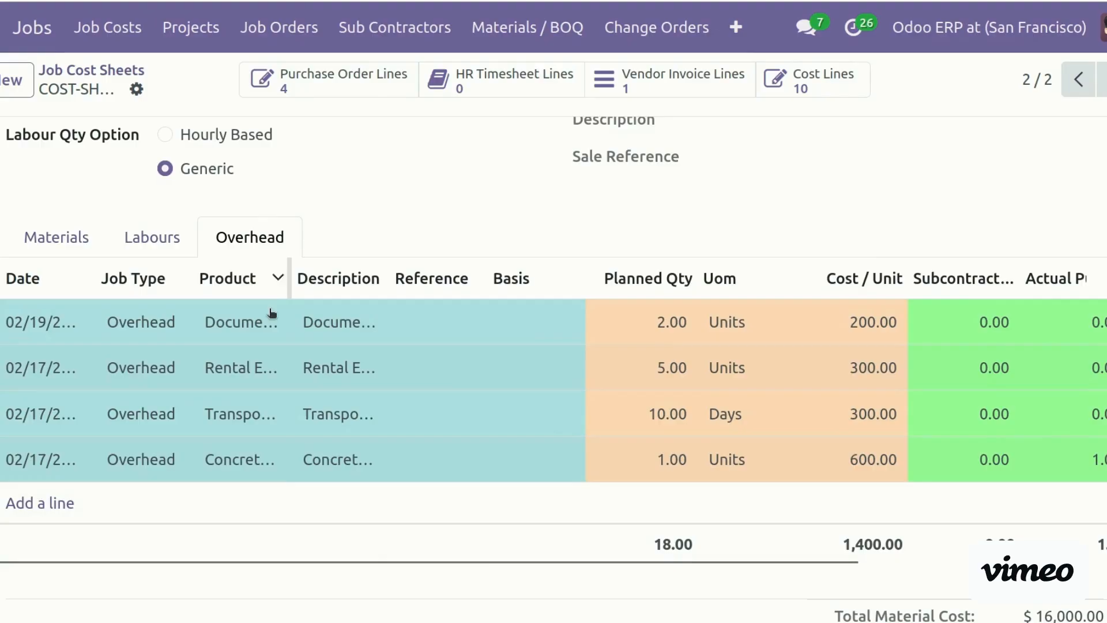
pyautogui.moveTo(369, 565); pyautogui.dragTo(680, 575)
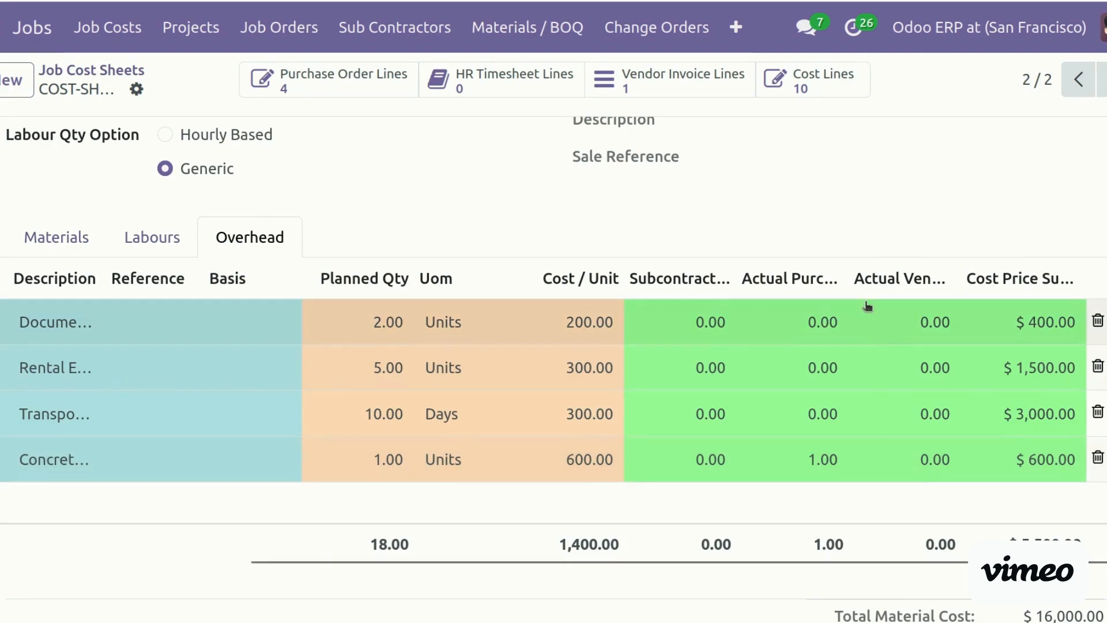
pyautogui.moveTo(846, 277); pyautogui.dragTo(911, 280)
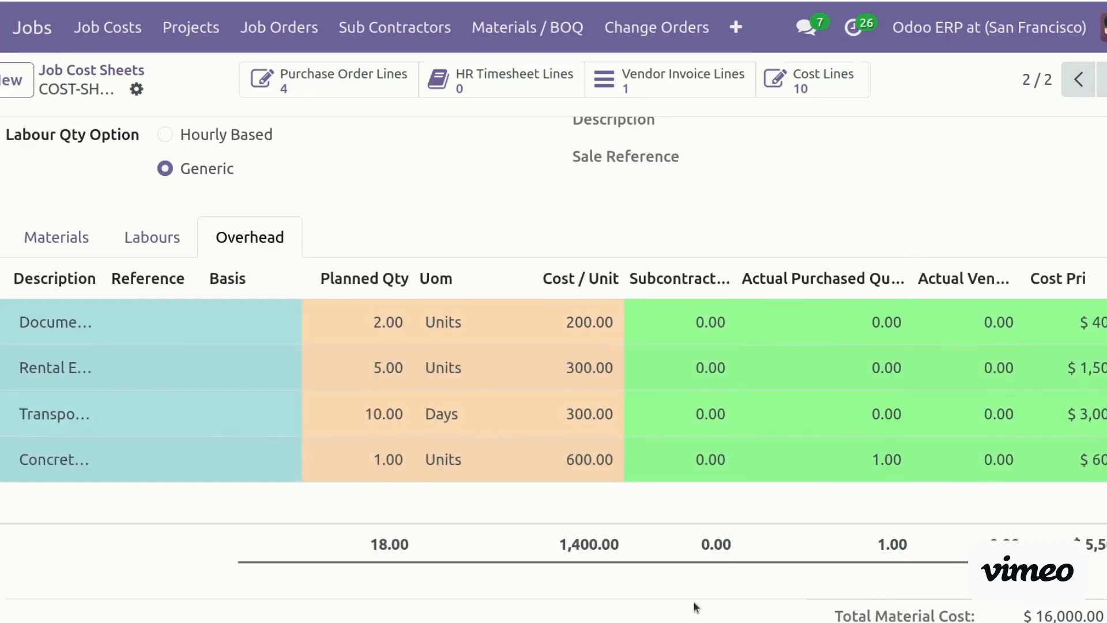
pyautogui.moveTo(657, 566); pyautogui.dragTo(271, 542)
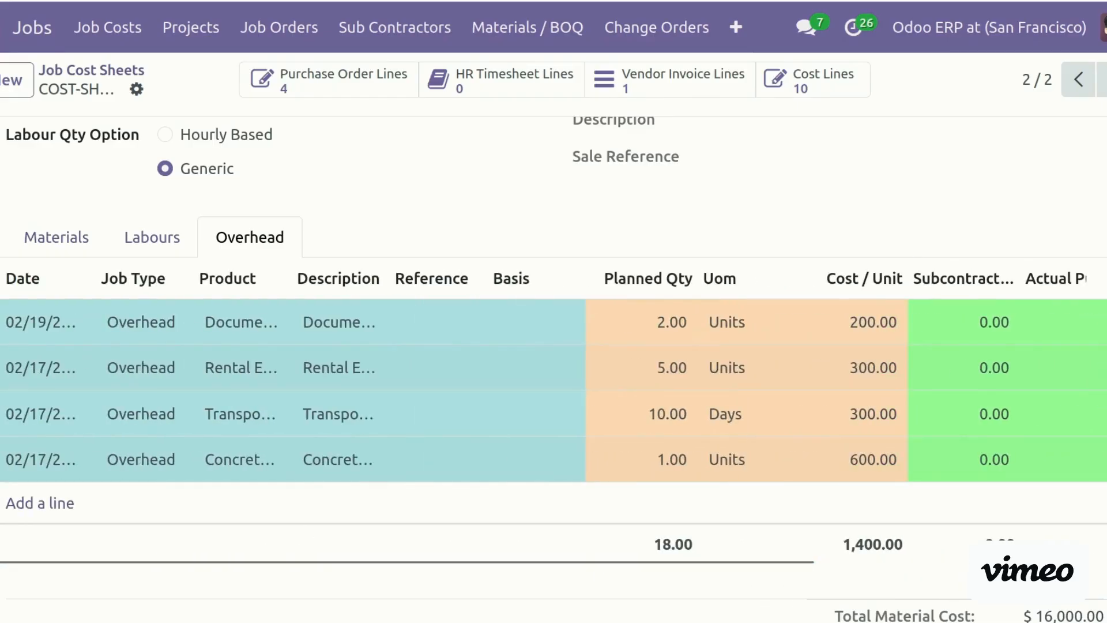
pyautogui.scroll(6, 554, 369)
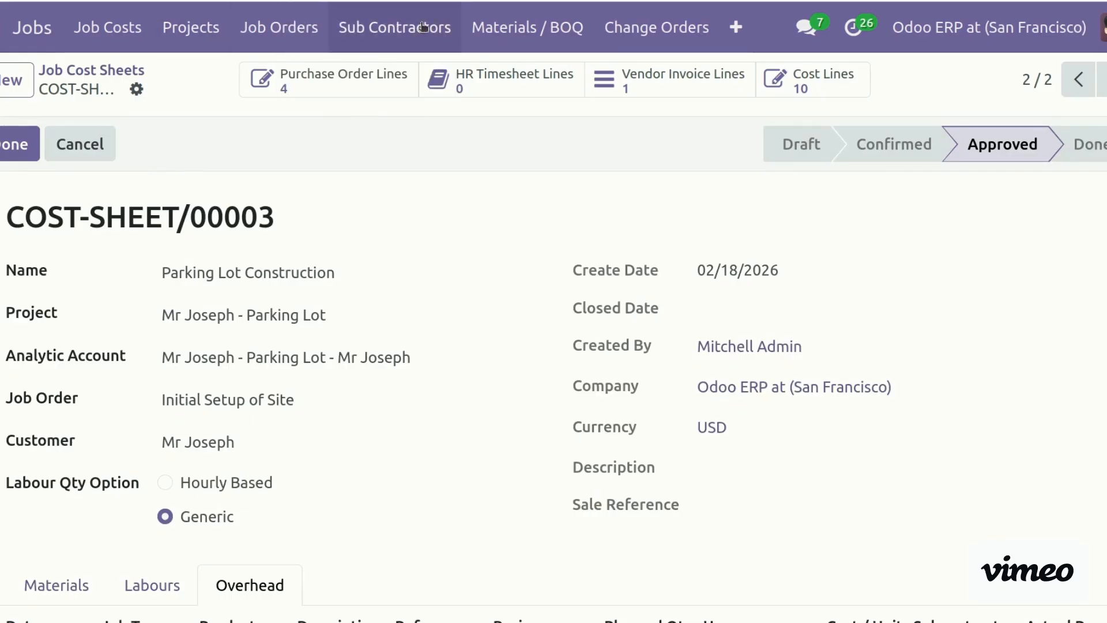
# From Subcontractor Jobs, open JOB/00031 and advance it via Inspection to Work In Progress
pyautogui.click(423, 27)
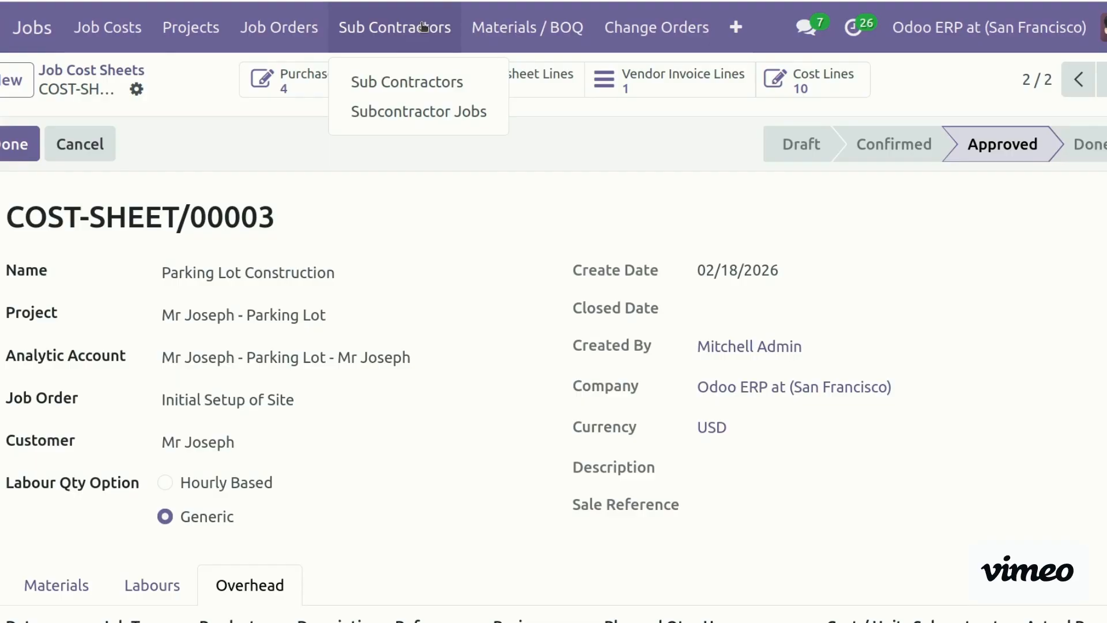
pyautogui.click(446, 113)
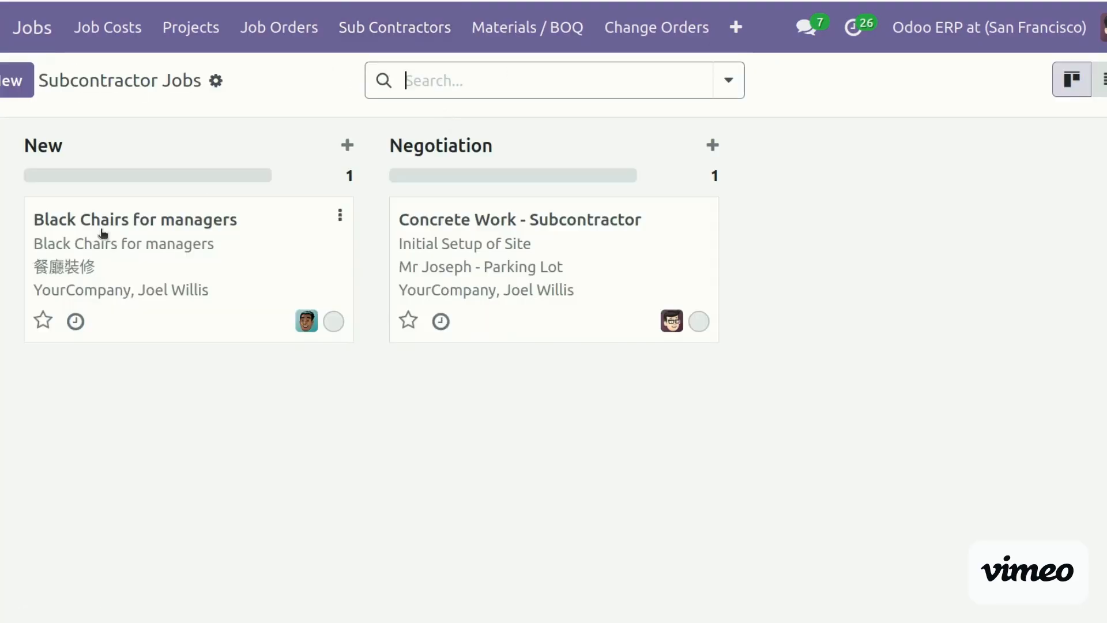
pyautogui.click(504, 251)
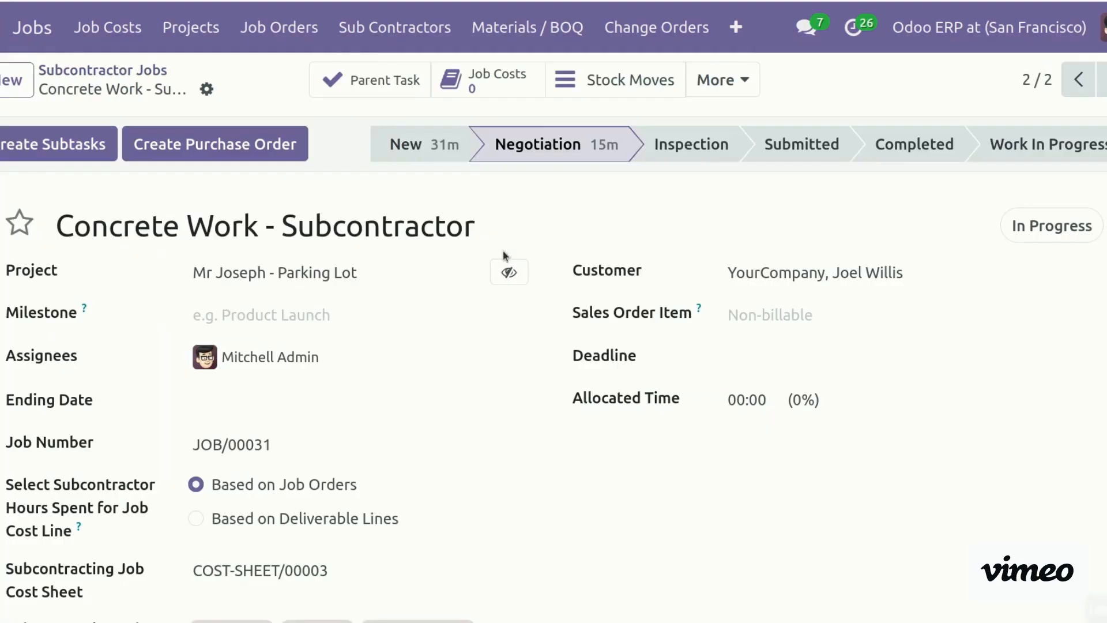
pyautogui.click(709, 147)
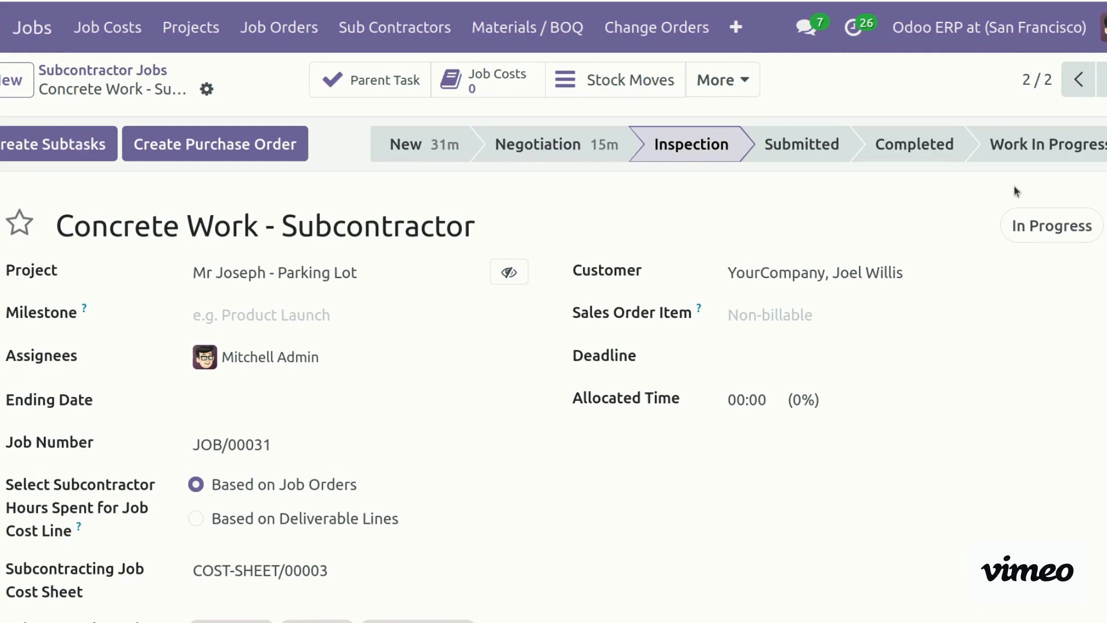
pyautogui.click(1046, 144)
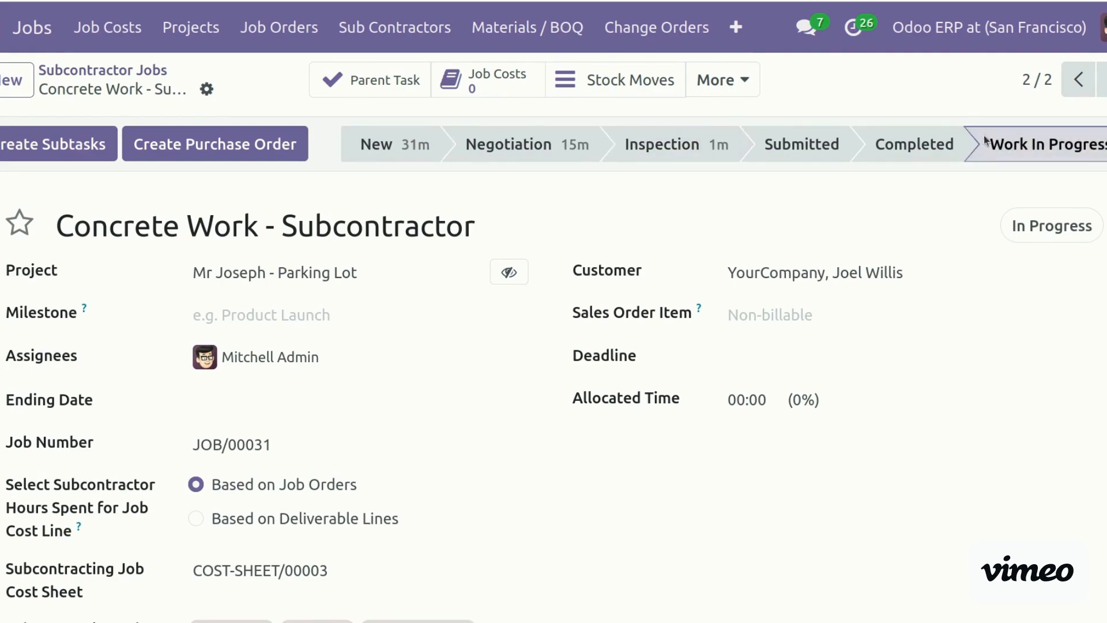
# Scroll through the Concrete Work job form and glance at its extra configuration options
pyautogui.scroll(-5, 554, 369)
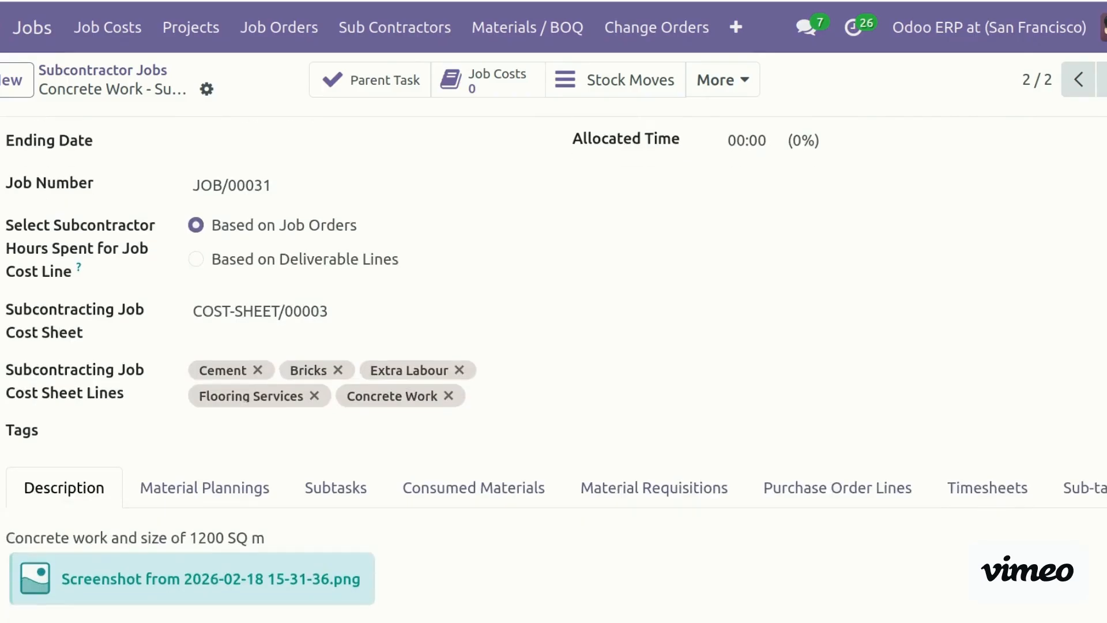
pyautogui.scroll(5, 553, 369)
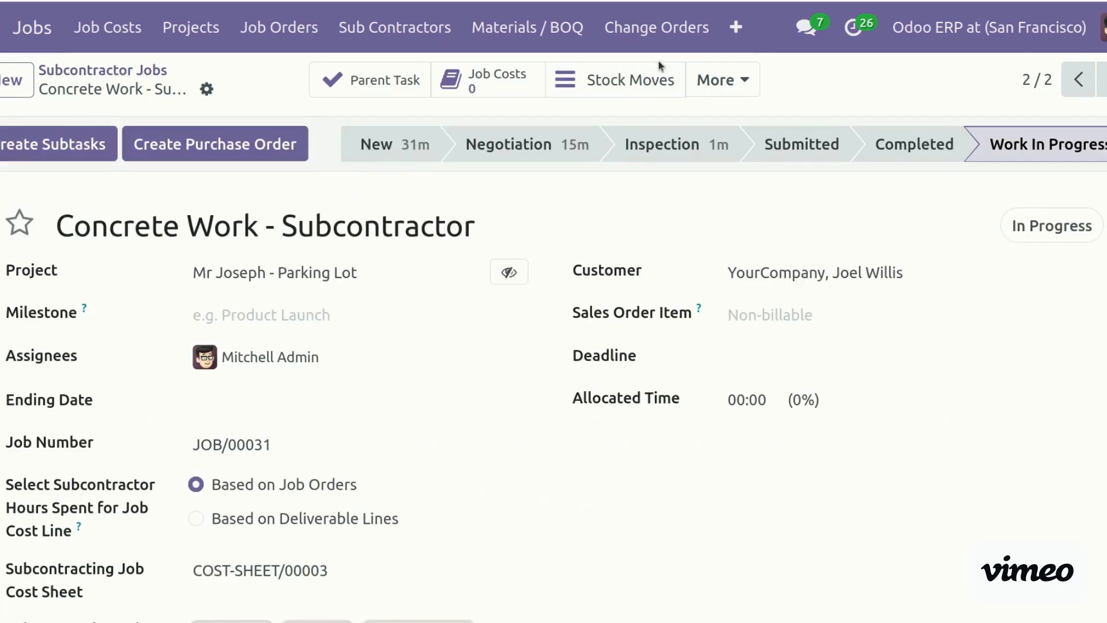
pyautogui.click(735, 28)
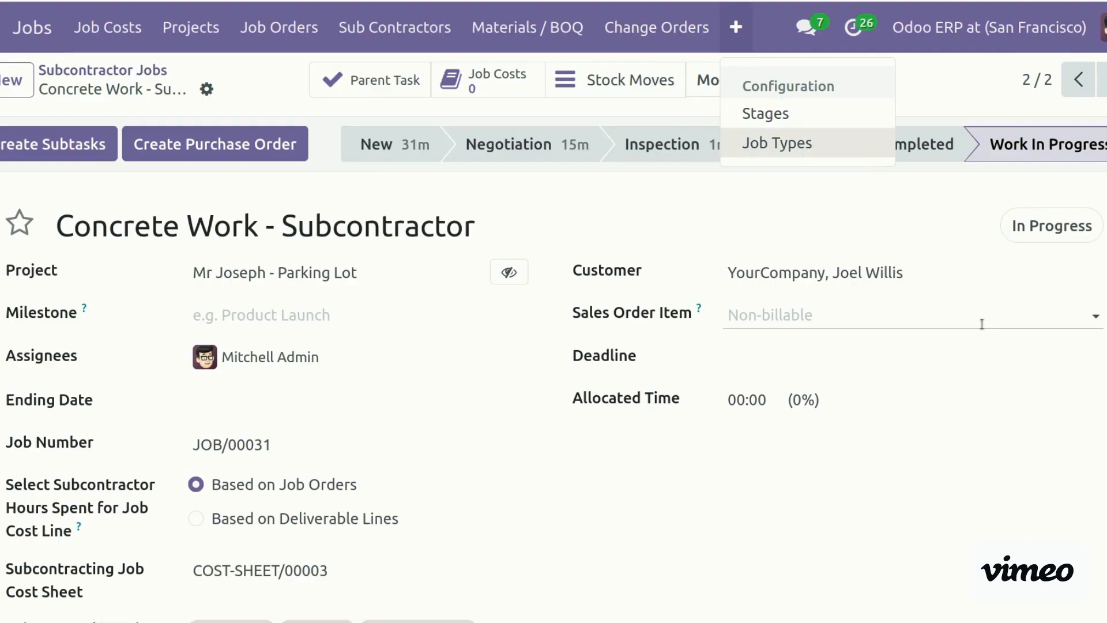
pyautogui.click(1010, 471)
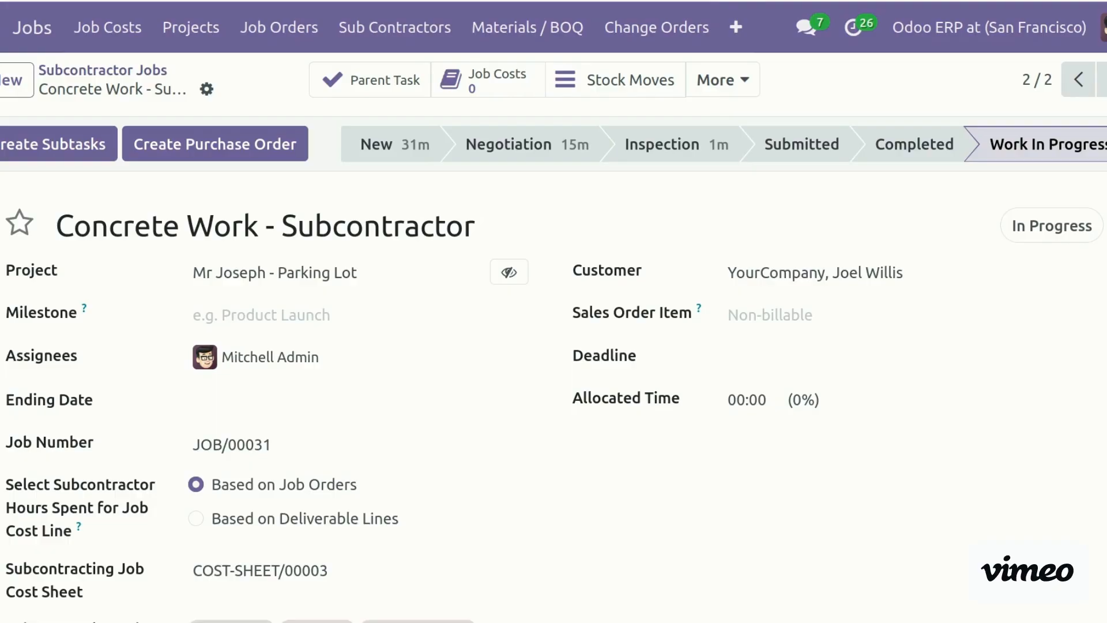
pyautogui.scroll(-7, 553, 368)
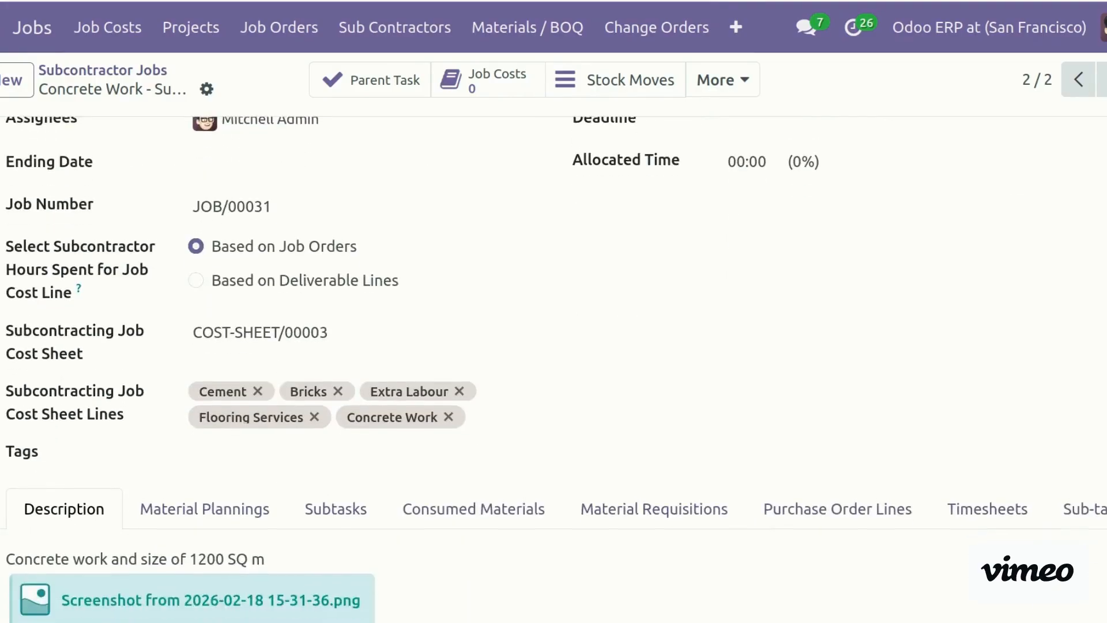
pyautogui.scroll(7, 554, 368)
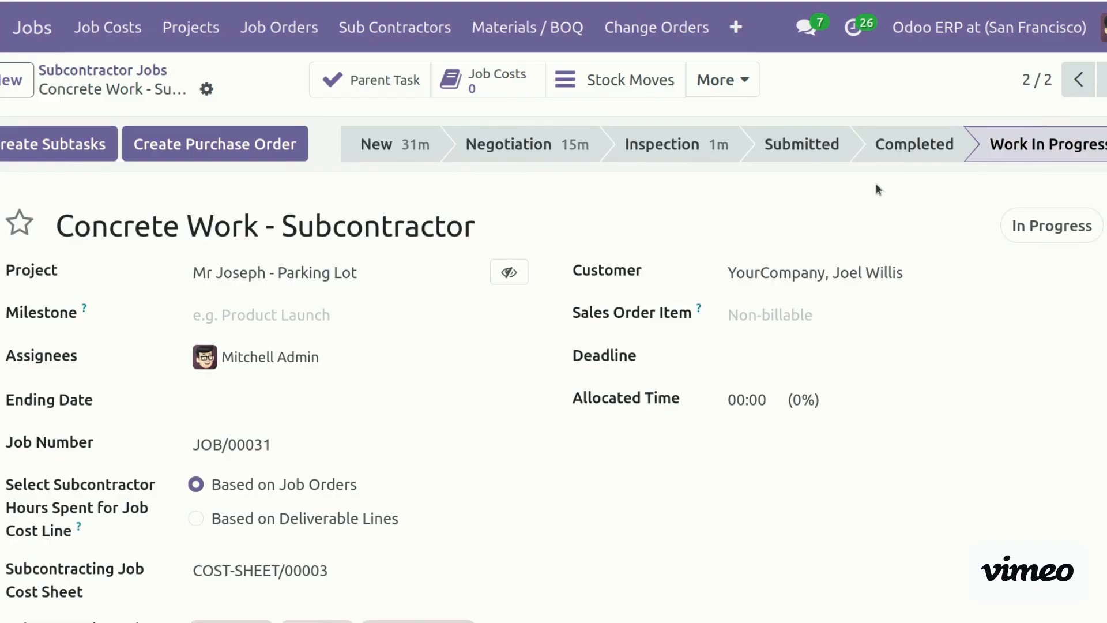
pyautogui.scroll(-8, 554, 368)
pyautogui.scroll(3, 553, 369)
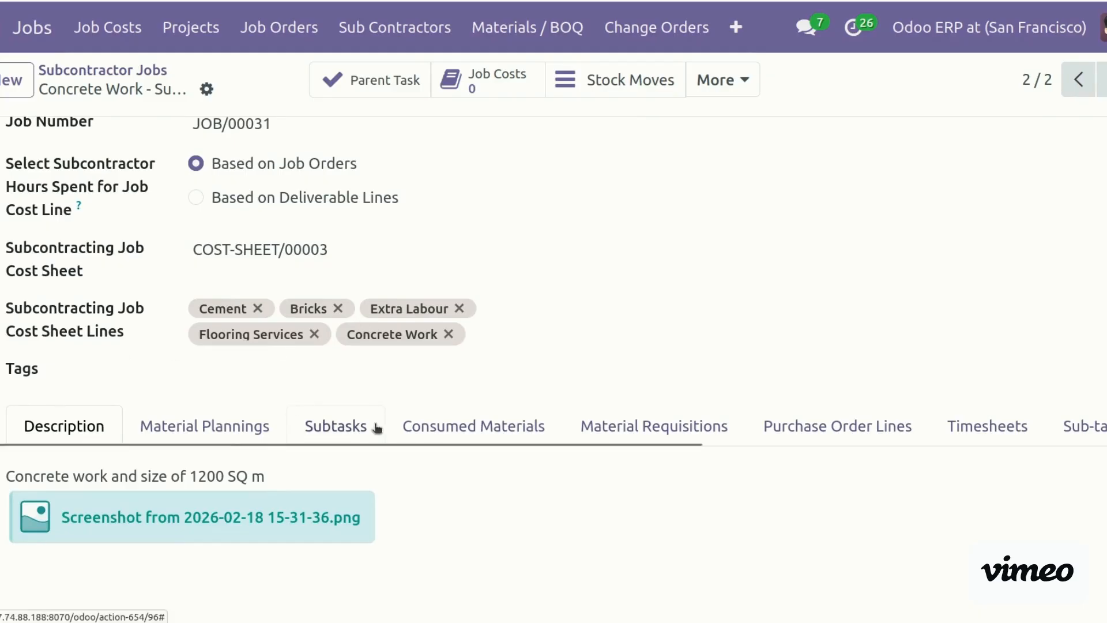
pyautogui.moveTo(678, 445)
pyautogui.mouseDown()
pyautogui.moveTo(721, 452)
pyautogui.moveTo(692, 461)
pyautogui.mouseUp()
pyautogui.hscroll(5, 809, 445)
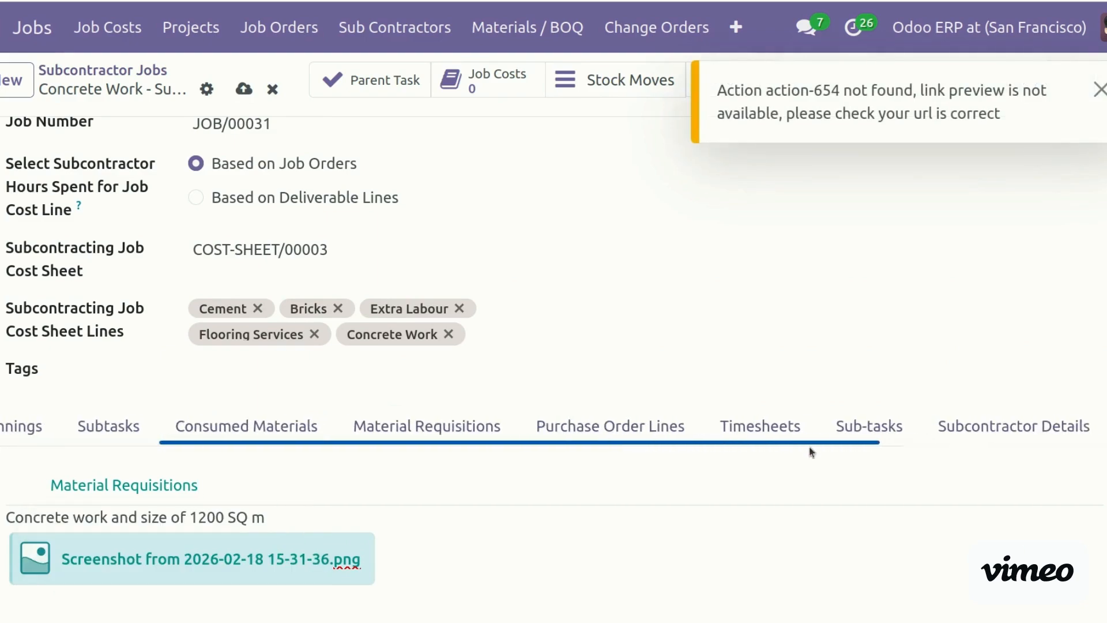
# Review the job's Material Requisitions, Deliverables and Purchase Order Lines, including the Concrete Work purchase line
pyautogui.click(349, 423)
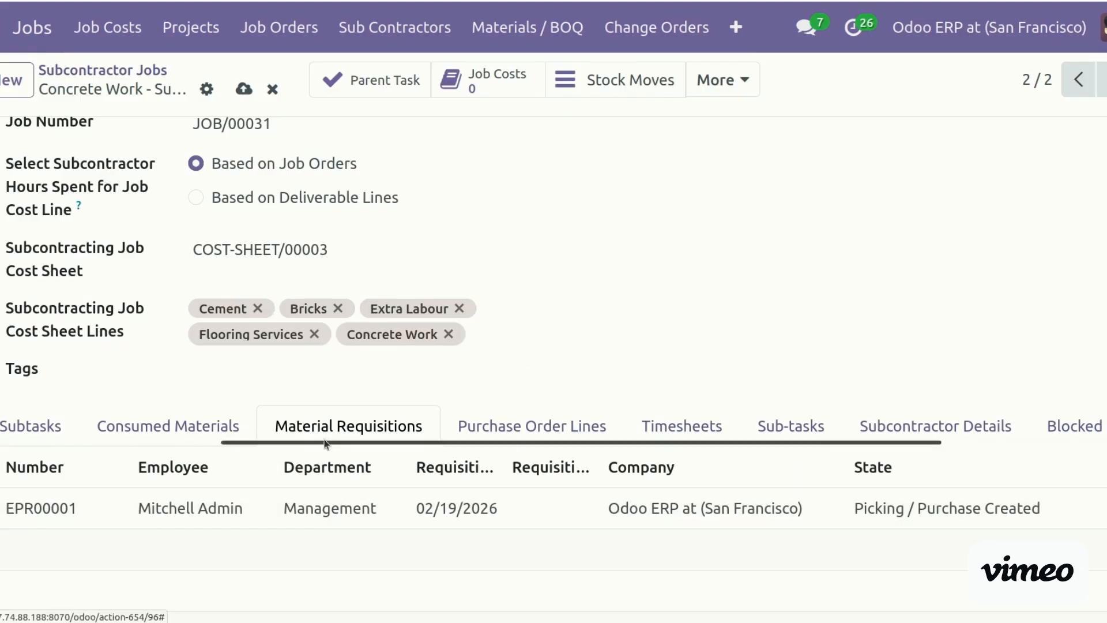
pyautogui.moveTo(326, 441); pyautogui.dragTo(668, 452)
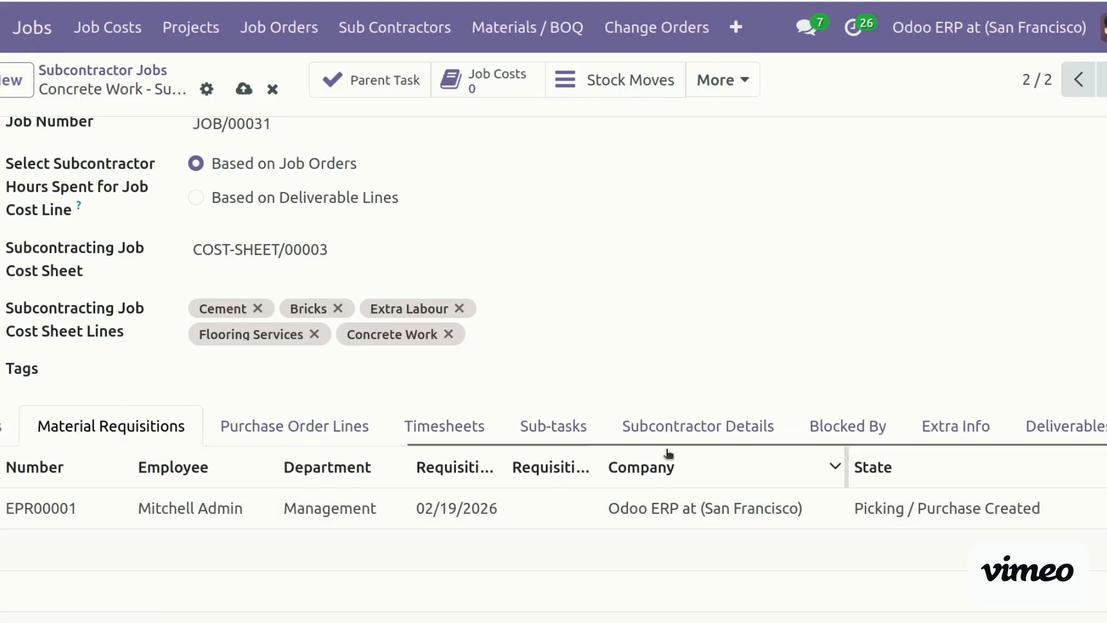
pyautogui.click(1067, 431)
pyautogui.scroll(-2, 1067, 431)
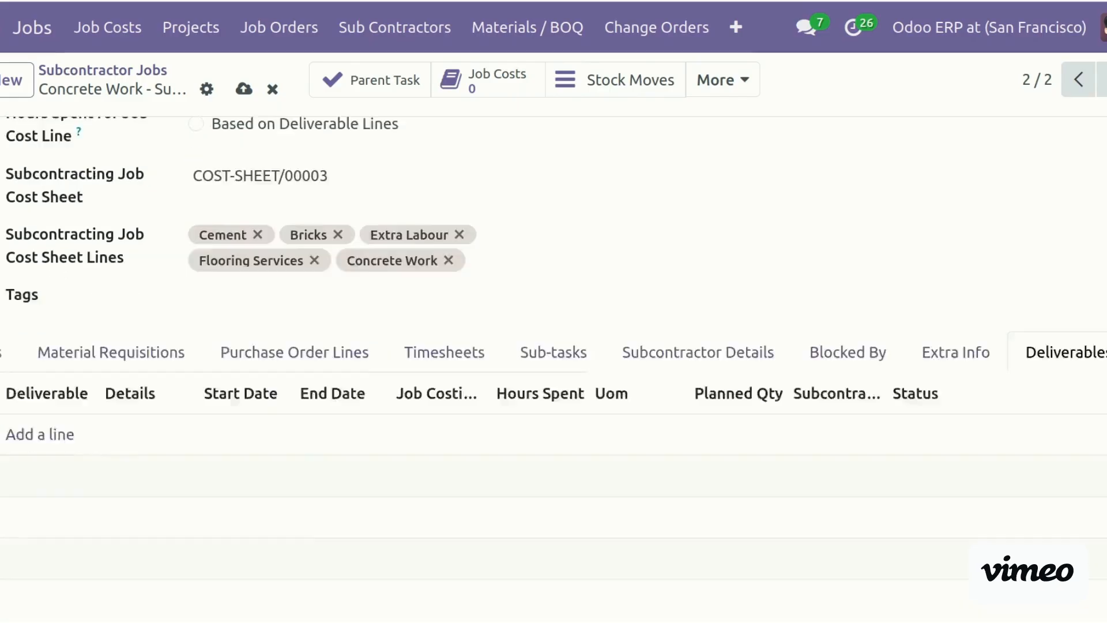
pyautogui.scroll(-3, 554, 364)
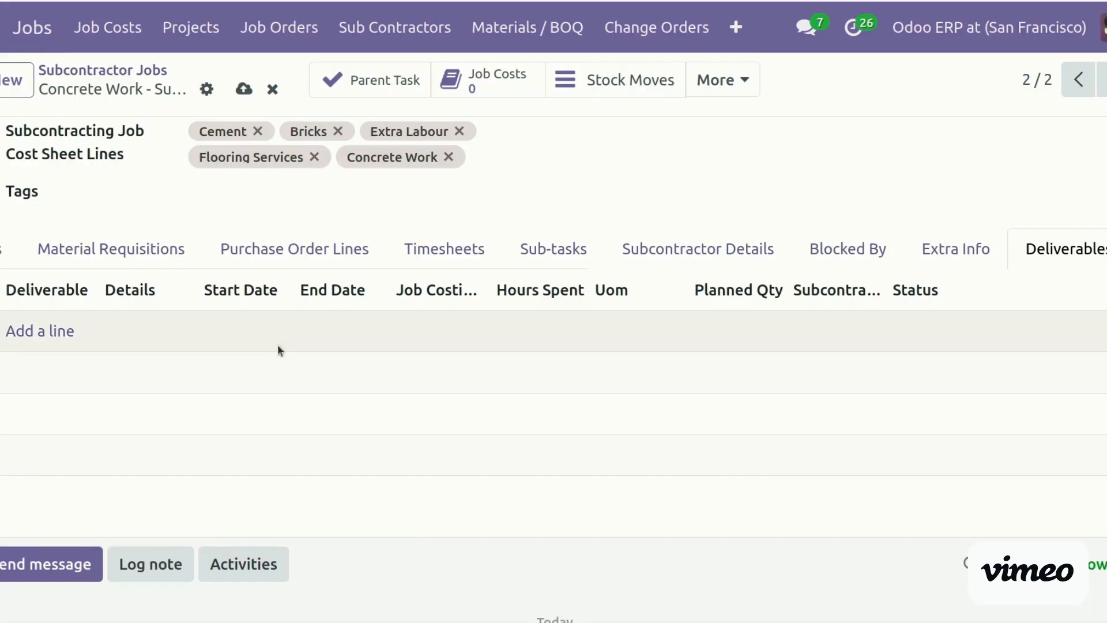
pyautogui.click(317, 253)
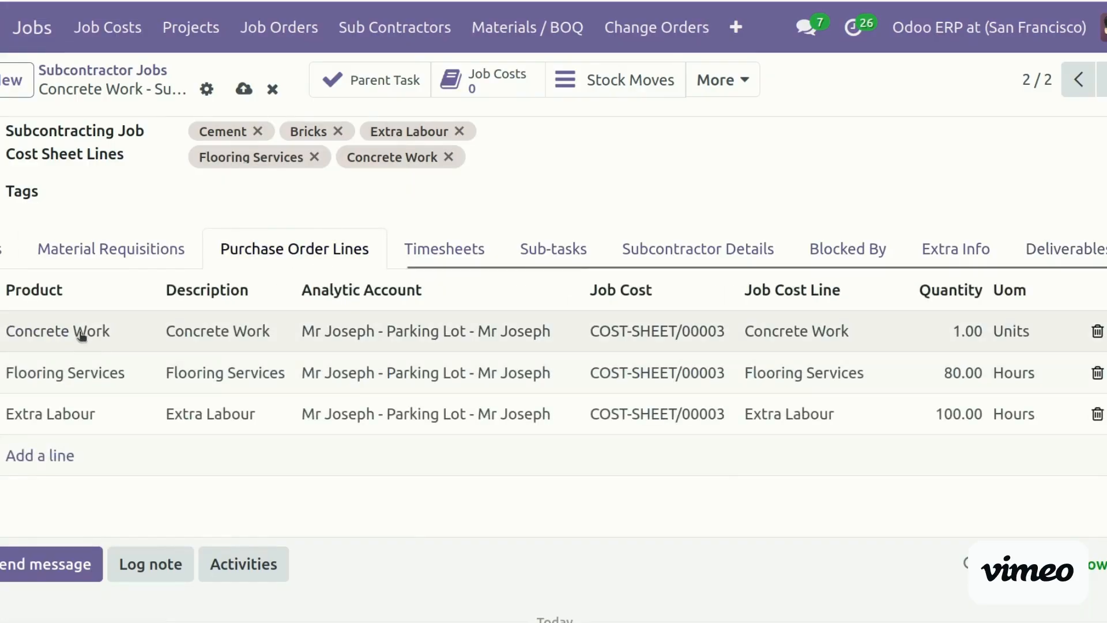
pyautogui.click(68, 332)
pyautogui.hotkey('ctrl', 'c')
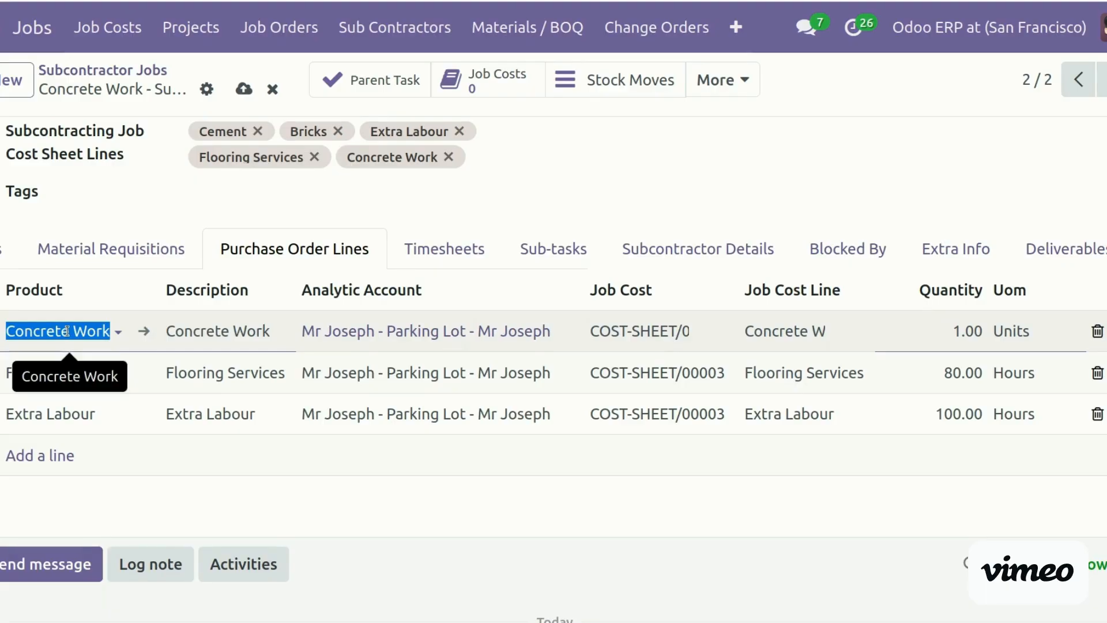
pyautogui.click(1062, 247)
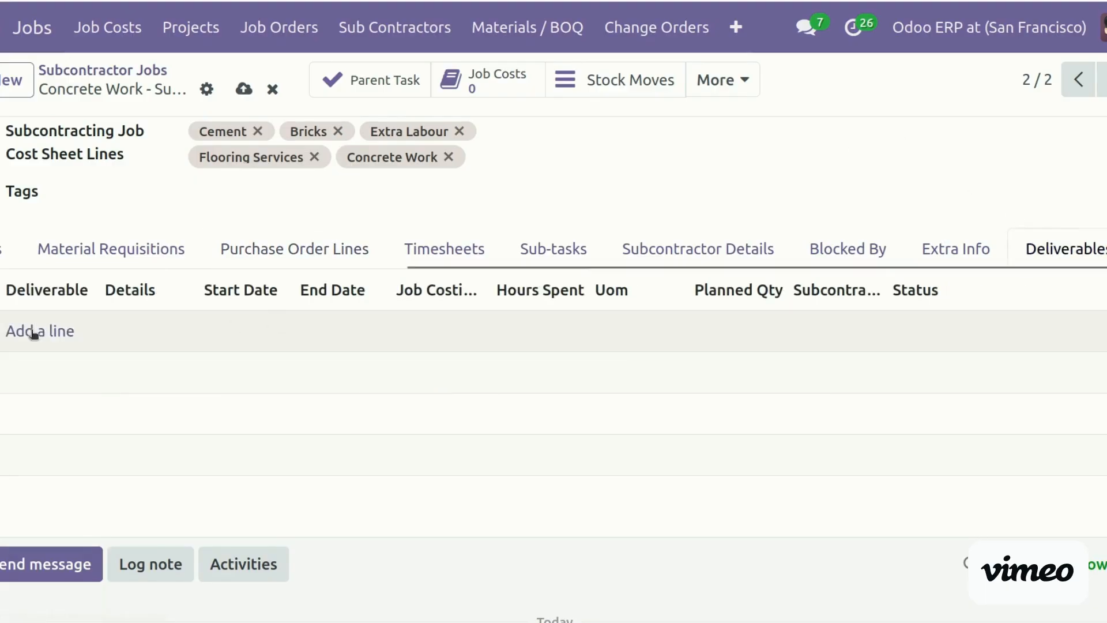
# Add a deliverable line, then delete the empty draft line from Deliverables
pyautogui.click(25, 330)
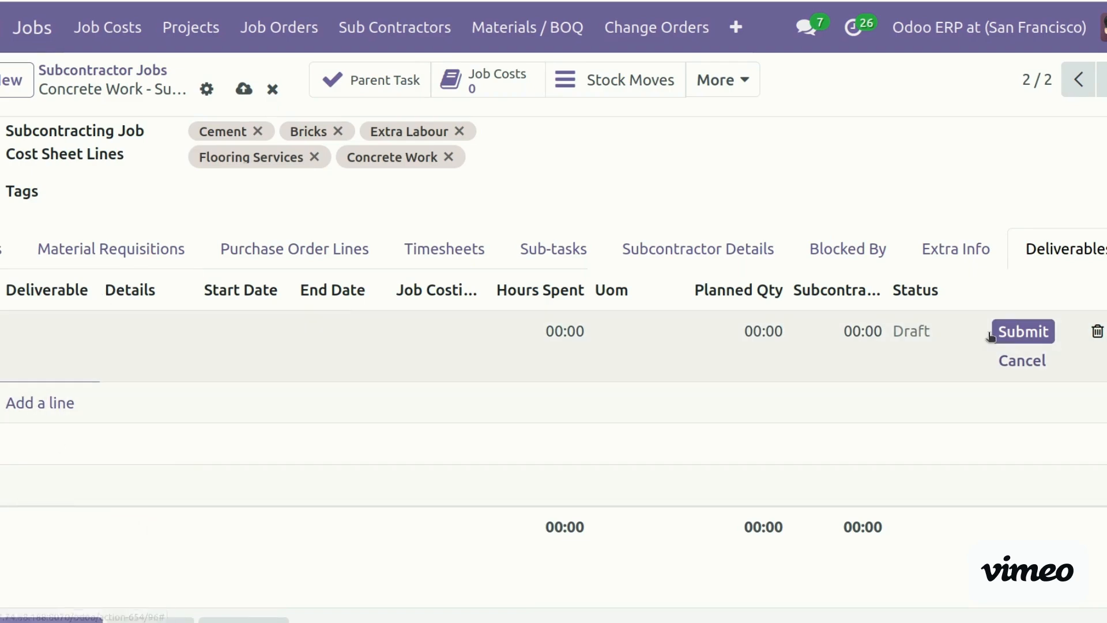
pyautogui.click(1096, 331)
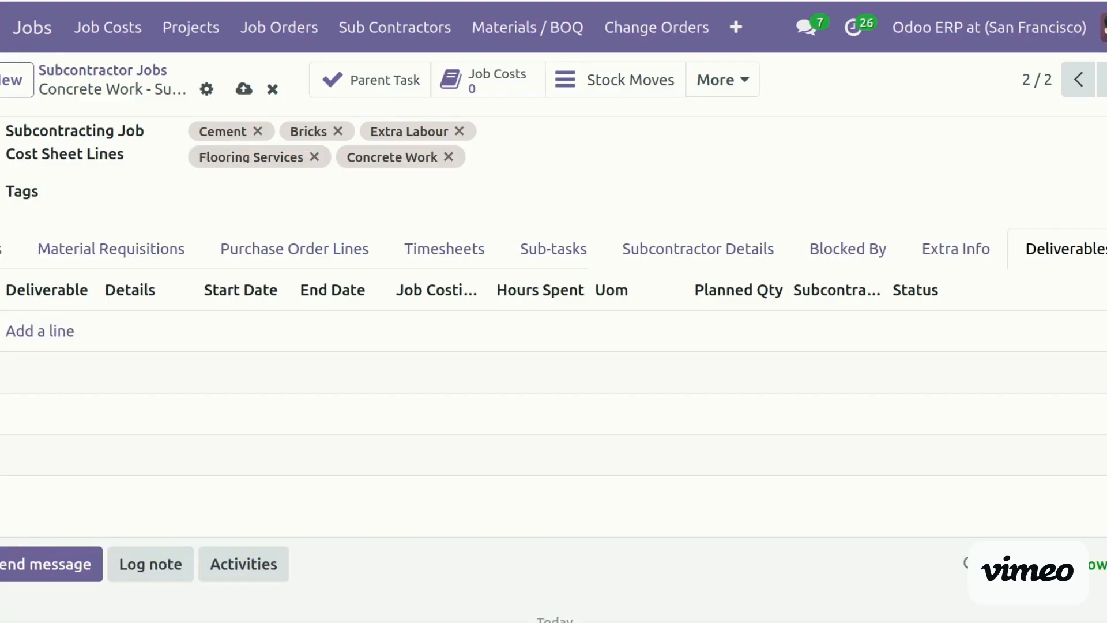
pyautogui.scroll(-3, 131, 276)
pyautogui.scroll(3, 131, 275)
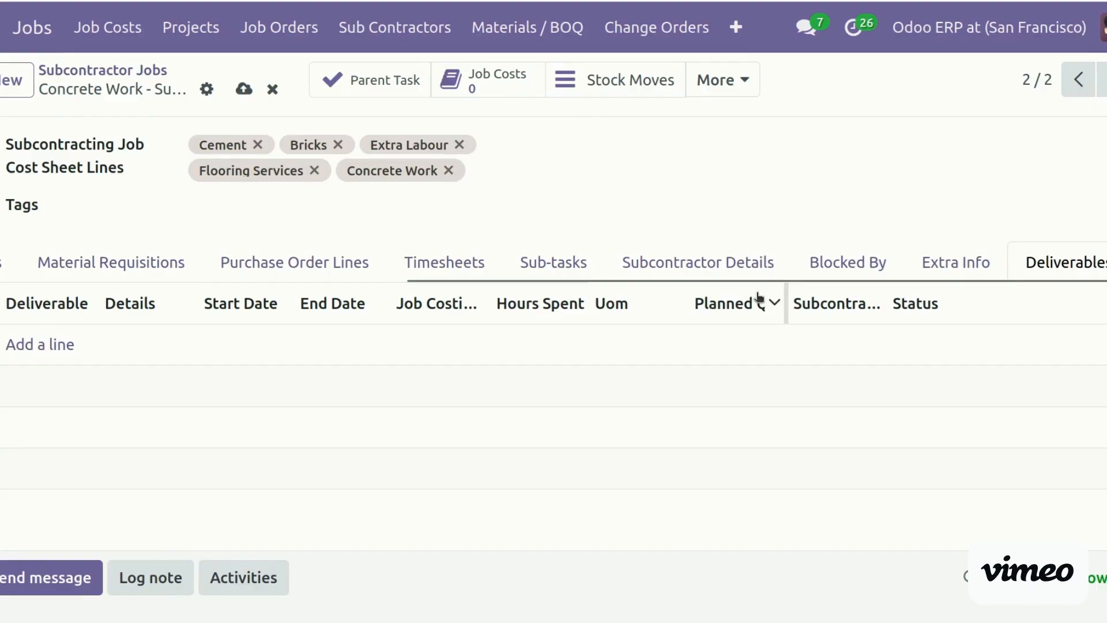
pyautogui.moveTo(748, 280); pyautogui.dragTo(188, 292)
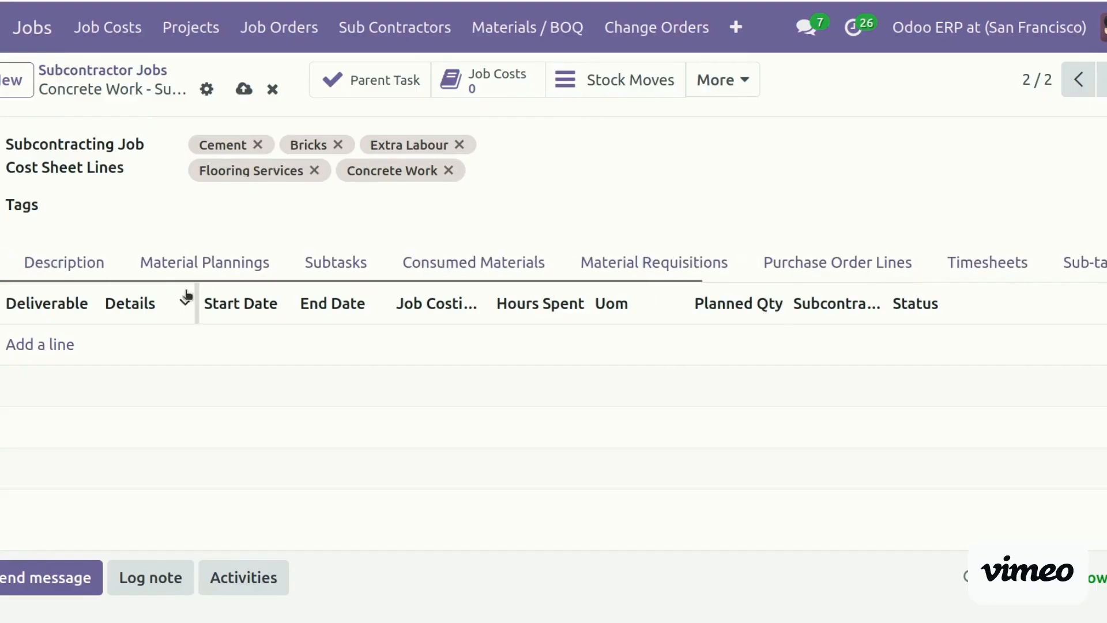
# Add a Concrete Work deliverable dated 02/11/2026–02/22/2026, linked to the Flooring Services cost line
pyautogui.click(39, 345)
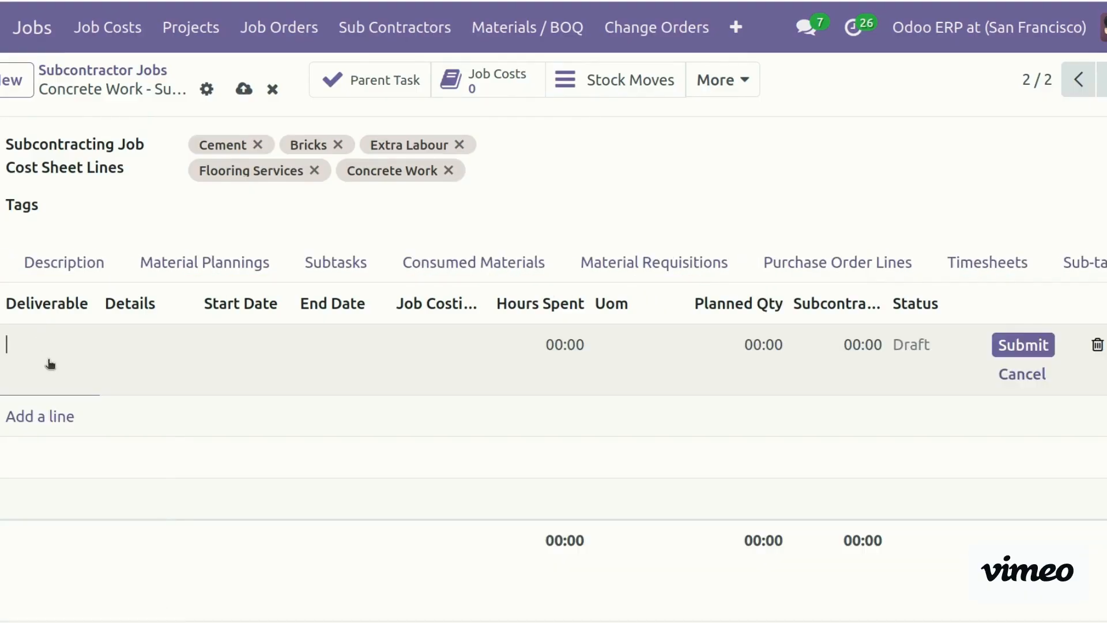
pyautogui.hotkey('ctrl', 'v')
pyautogui.hotkey('ctrl', 'v')
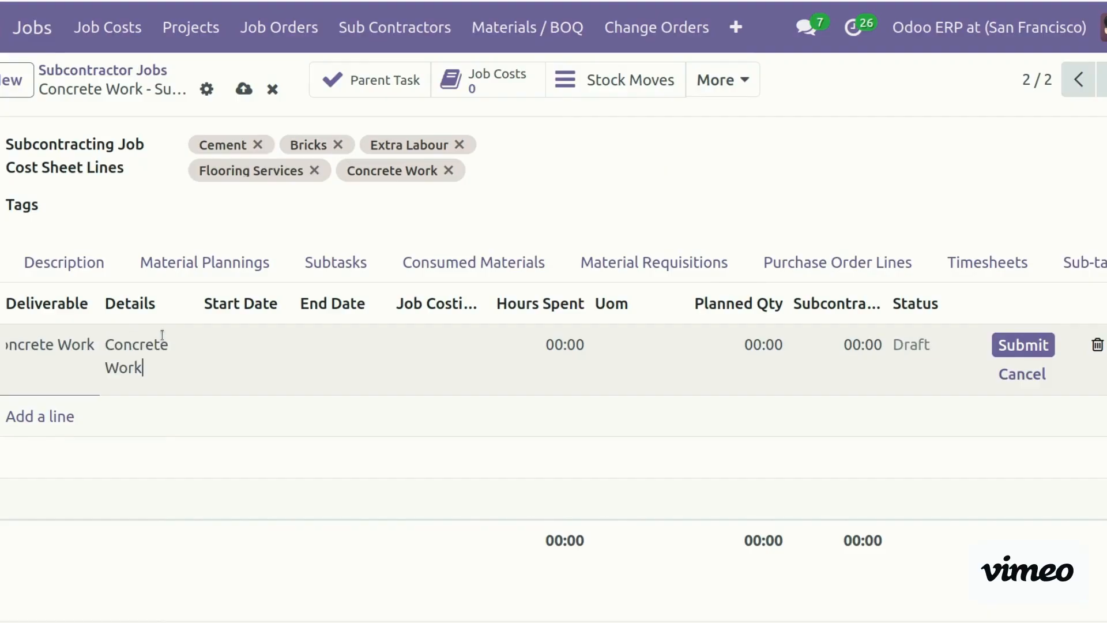
pyautogui.click(235, 344)
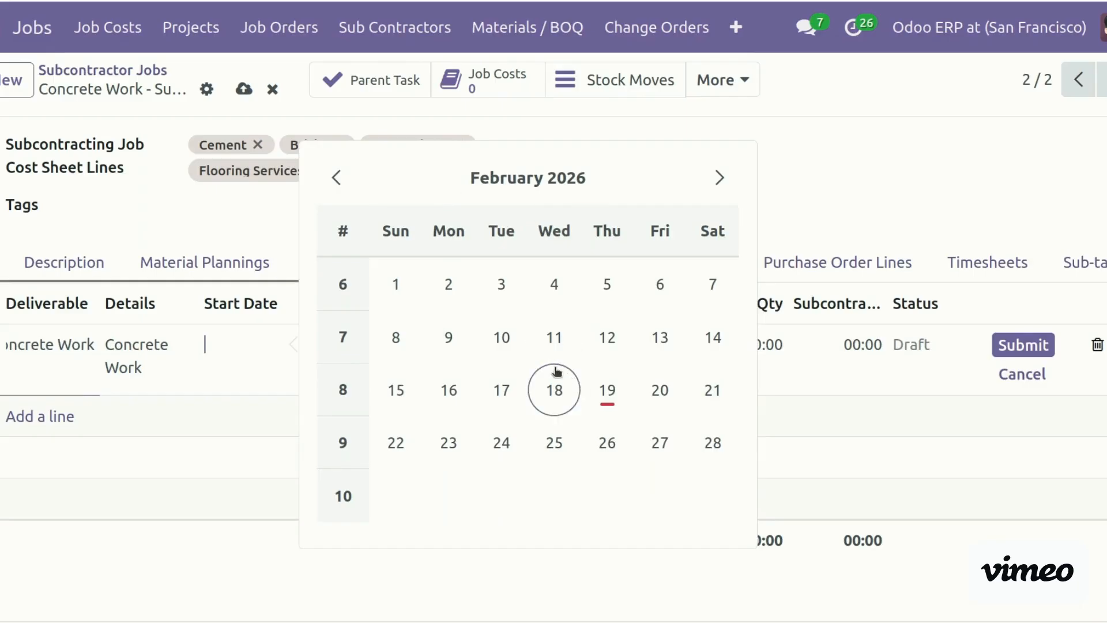
pyautogui.click(551, 344)
pyautogui.click(344, 356)
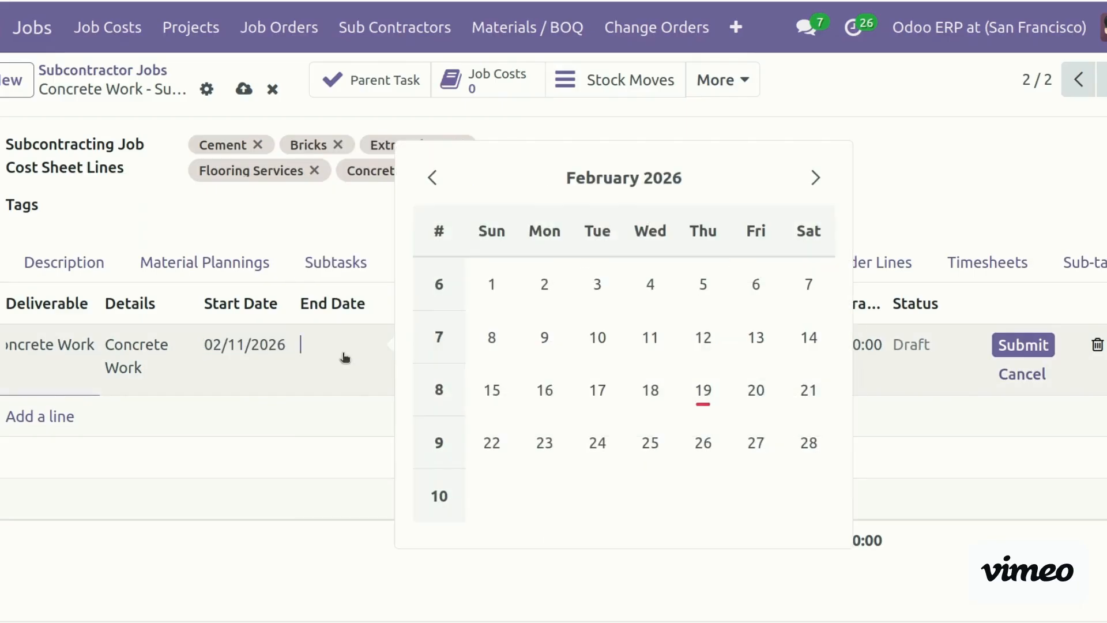
pyautogui.click(509, 447)
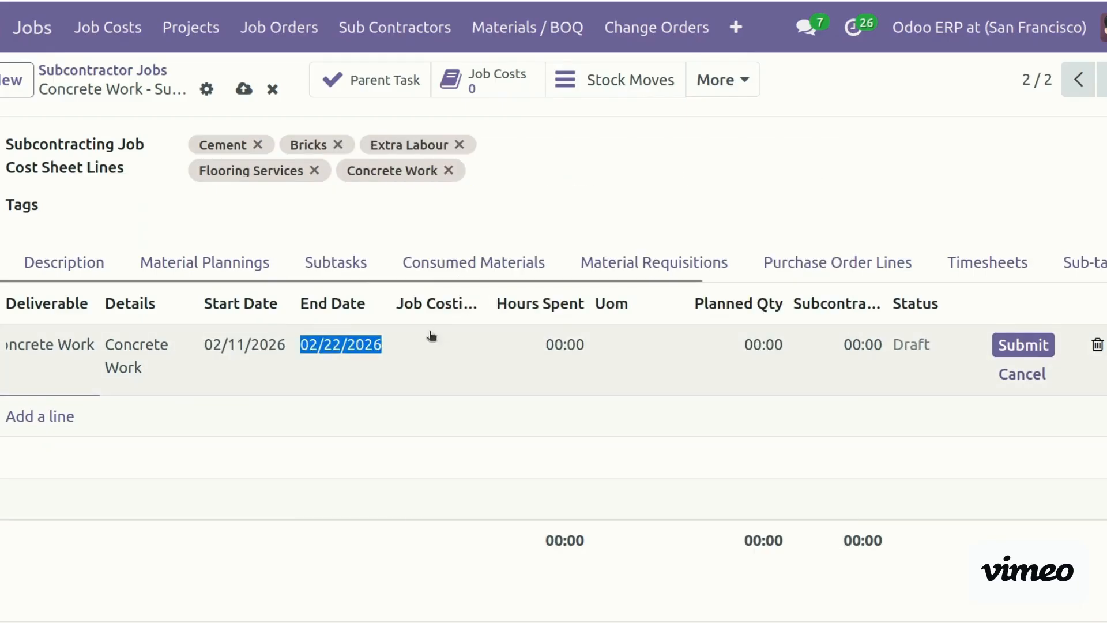
pyautogui.click(435, 344)
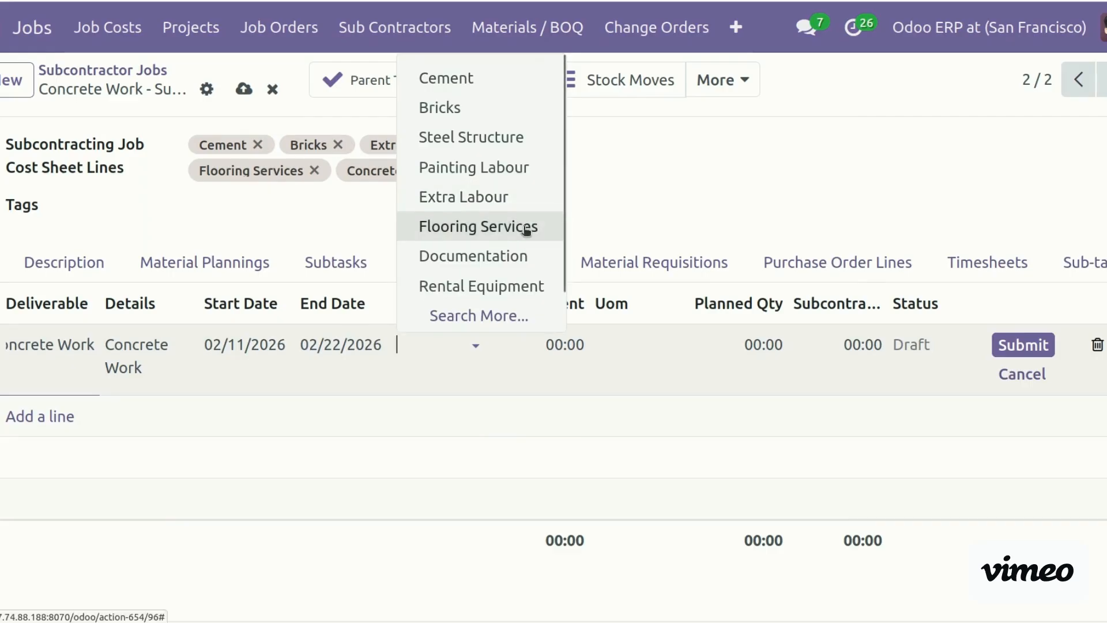
pyautogui.click(527, 229)
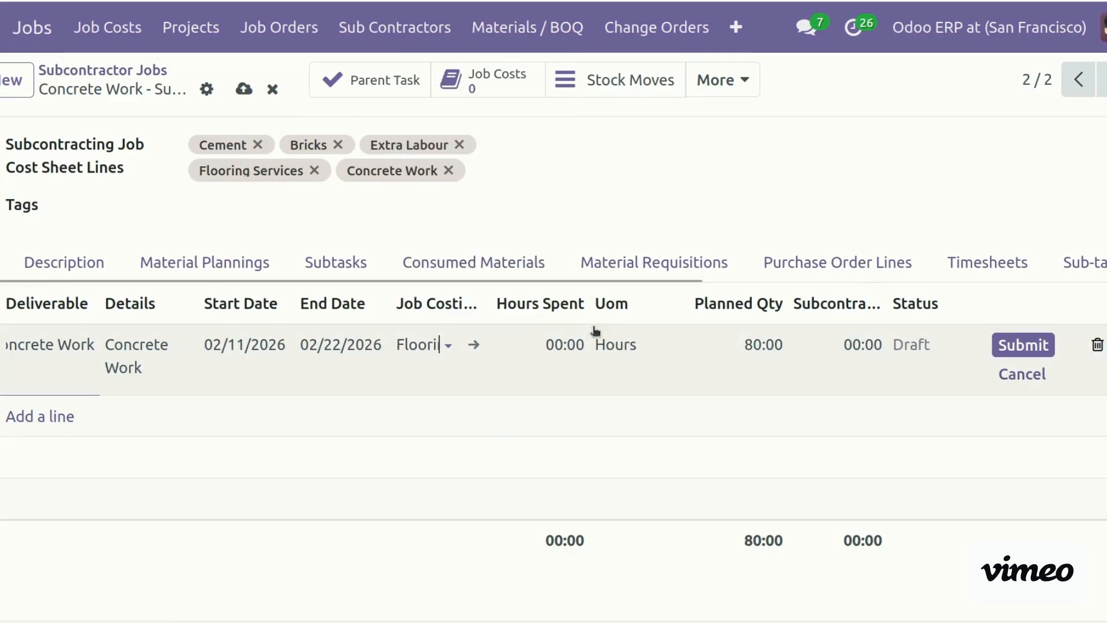
# Set the deliverable's hours spent and subcontractor quantity to 12:00
pyautogui.click(539, 342)
pyautogui.write('12')
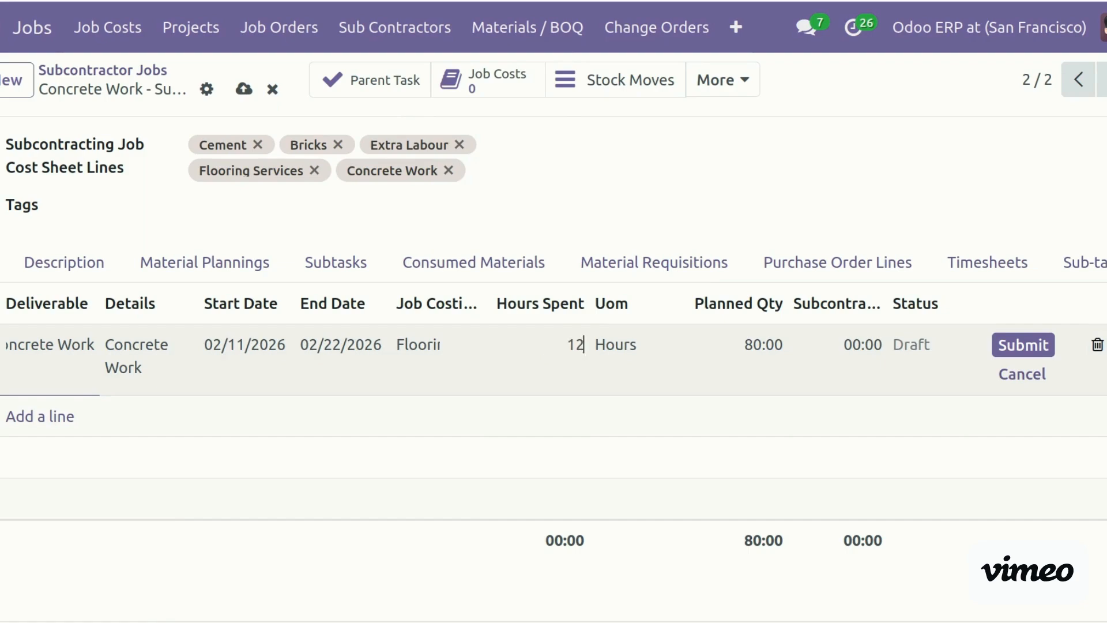
pyautogui.click(441, 574)
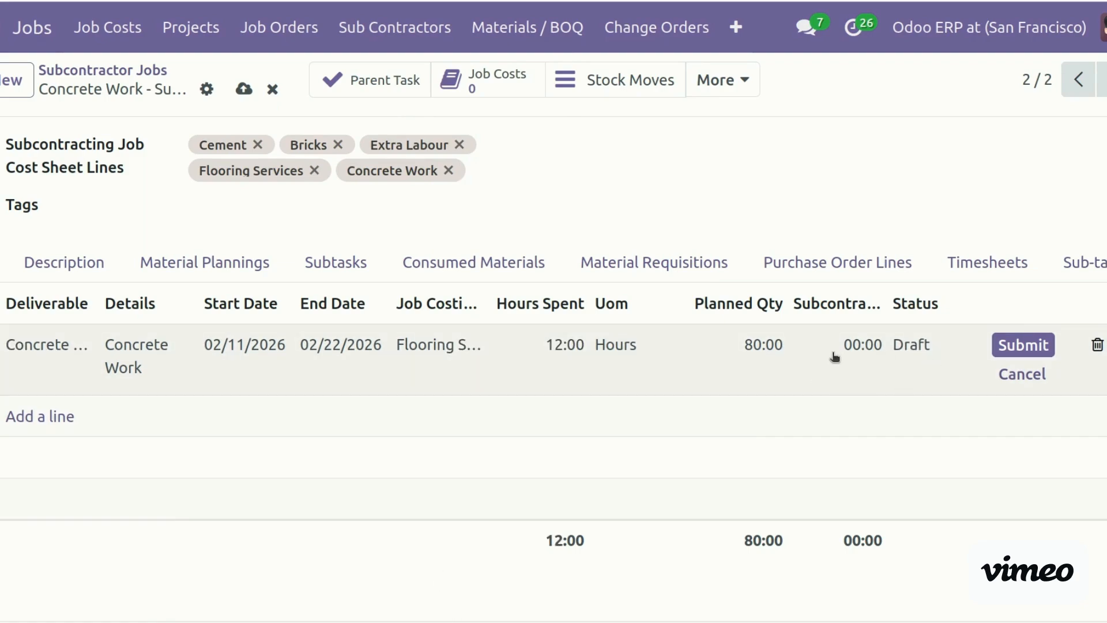
pyautogui.click(833, 353)
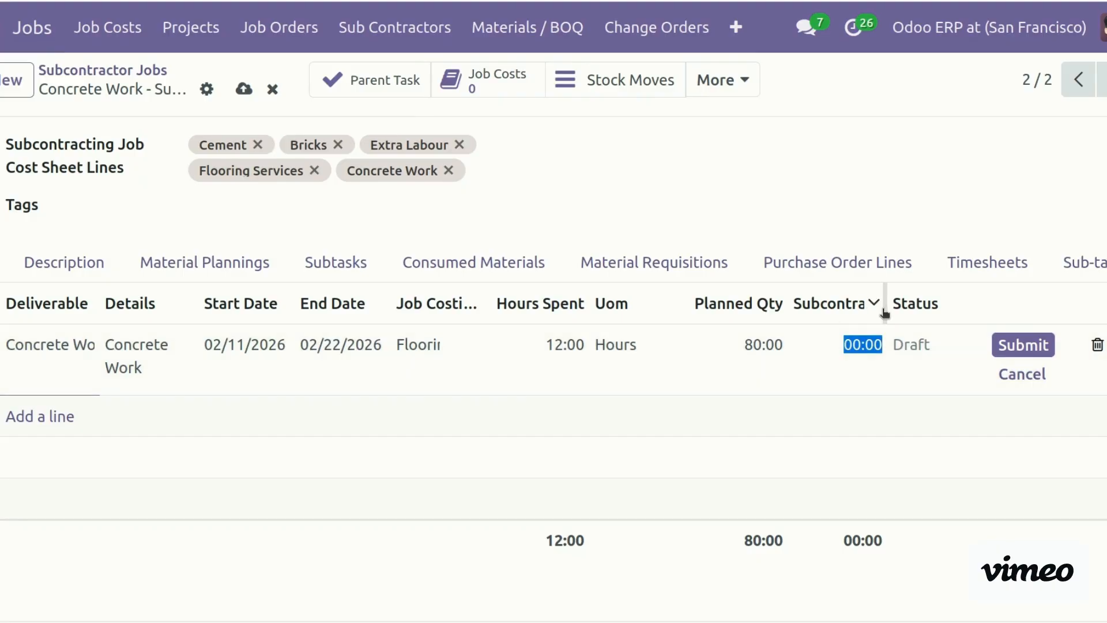
pyautogui.moveTo(882, 304); pyautogui.dragTo(917, 303)
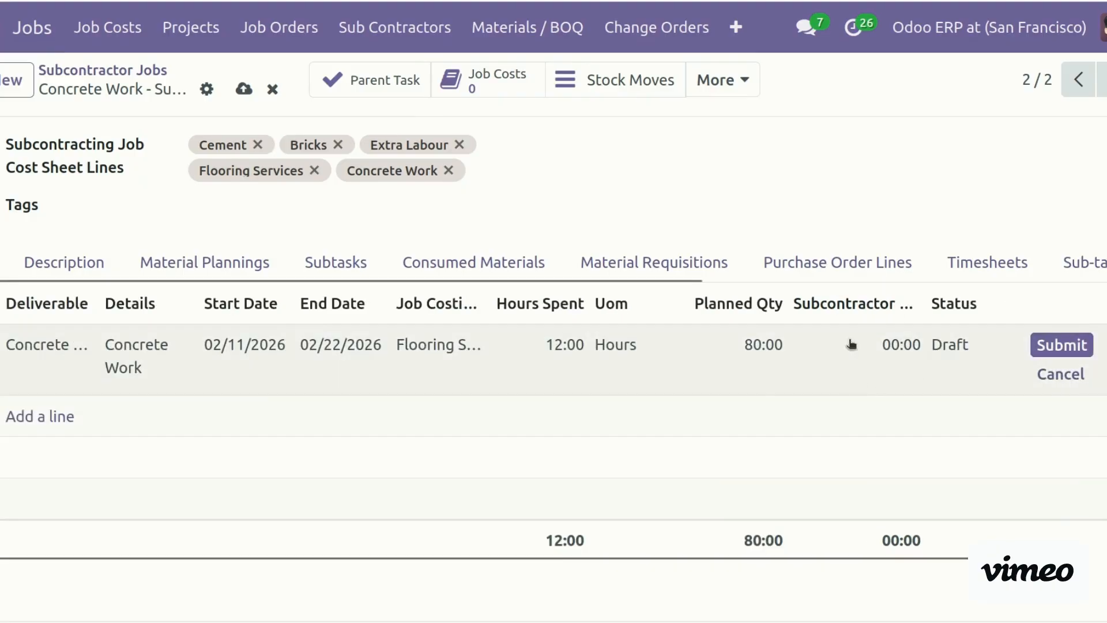
pyautogui.click(888, 345)
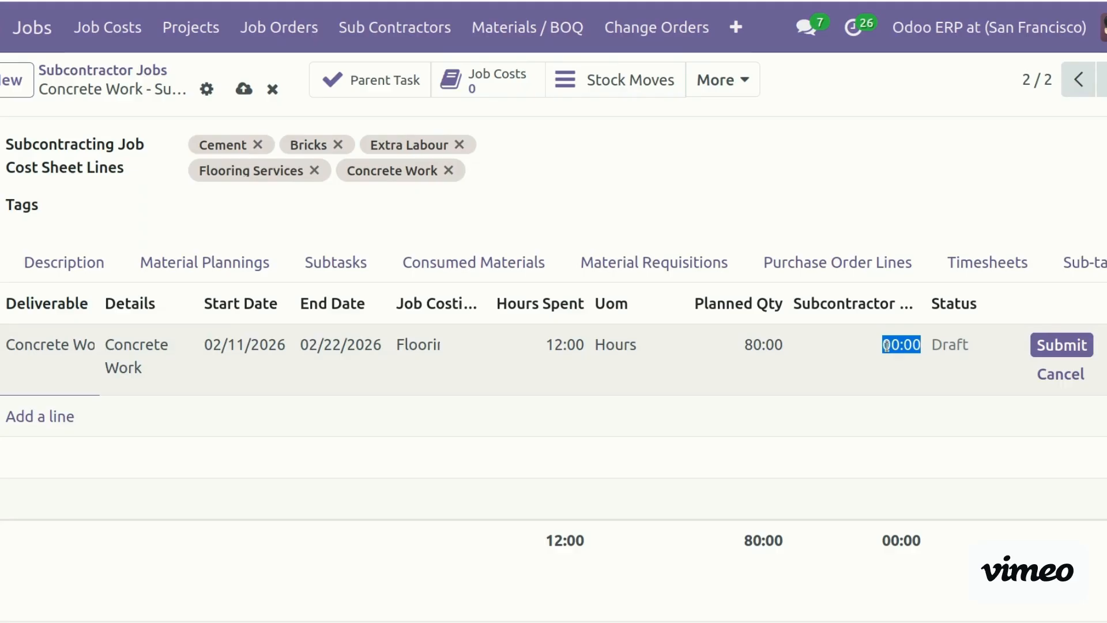
pyautogui.write('12')
pyautogui.click(801, 614)
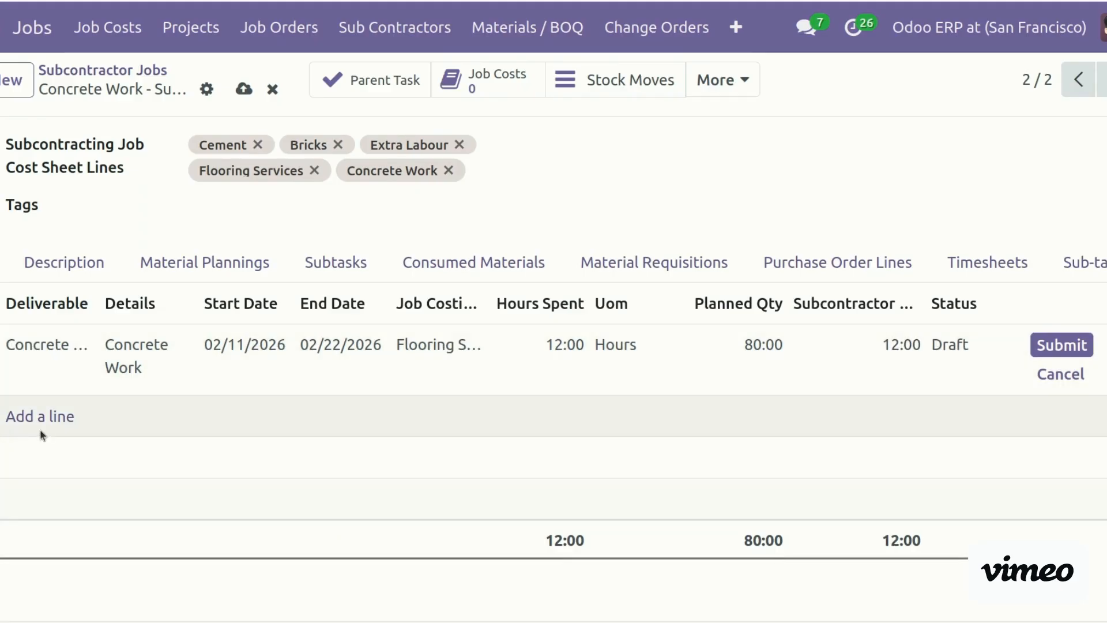
# Start another deliverable line, check the Purchase Order Lines, and return to Deliverables
pyautogui.click(40, 418)
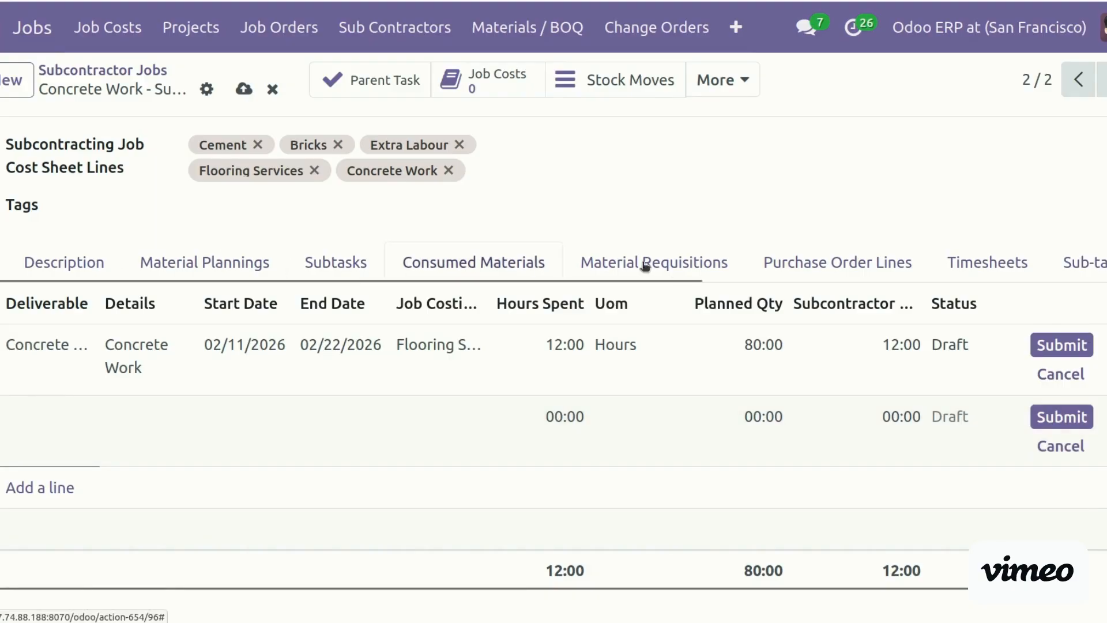
pyautogui.click(782, 272)
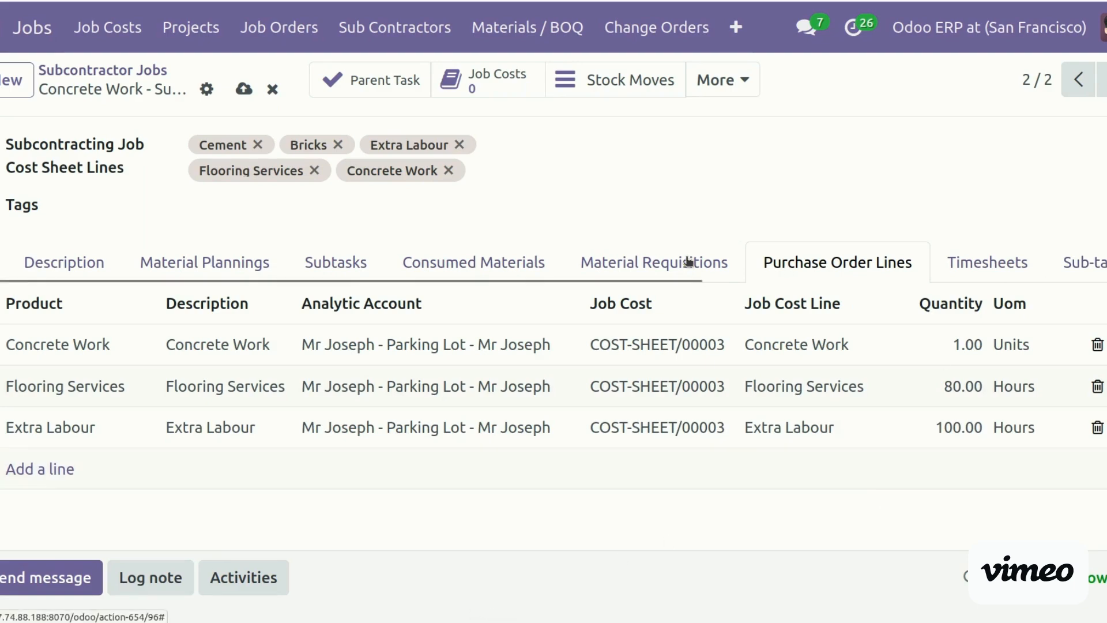
pyautogui.moveTo(667, 283); pyautogui.dragTo(1072, 283)
pyautogui.click(1089, 262)
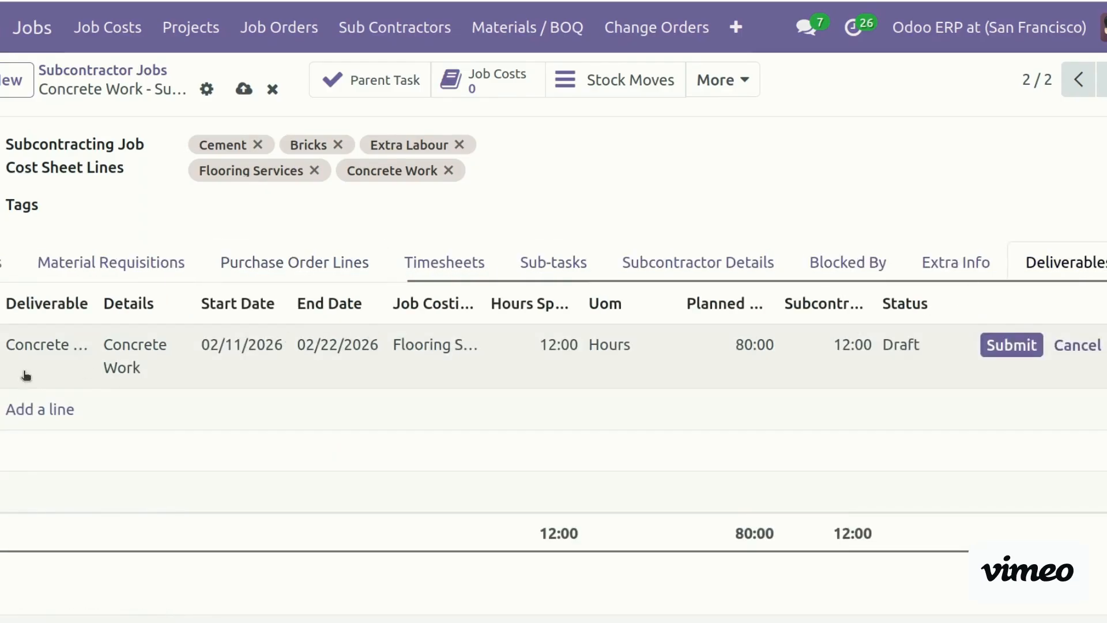
# Add a 'Flooring Services' deliverable, 02/08/2026–02/23/2026, linked to the Flooring Services cost line
pyautogui.click(27, 410)
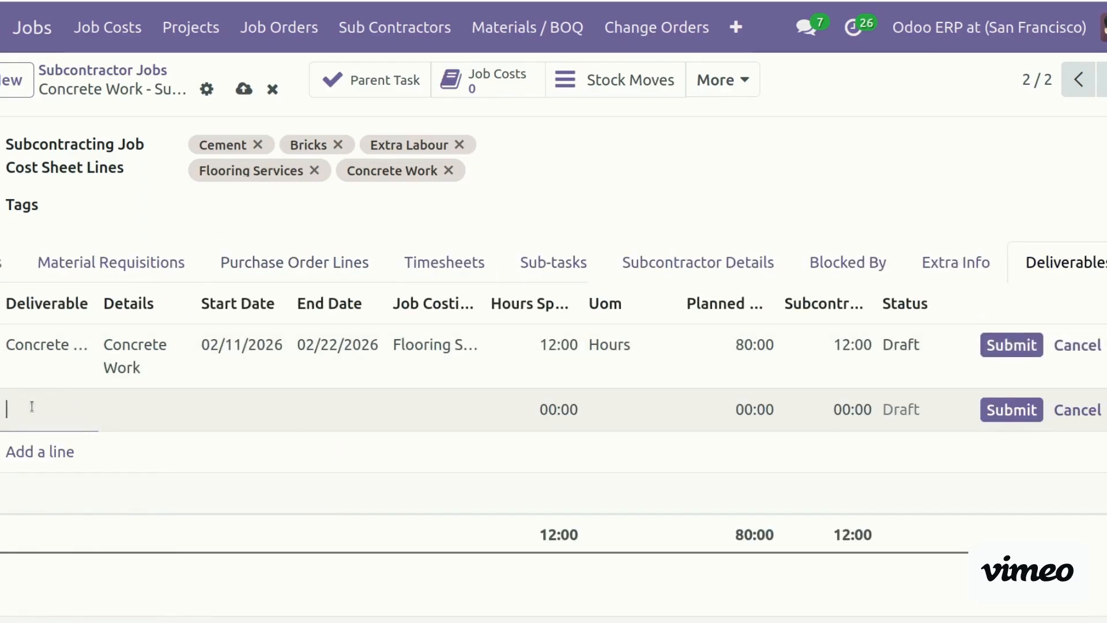
pyautogui.write('Floor')
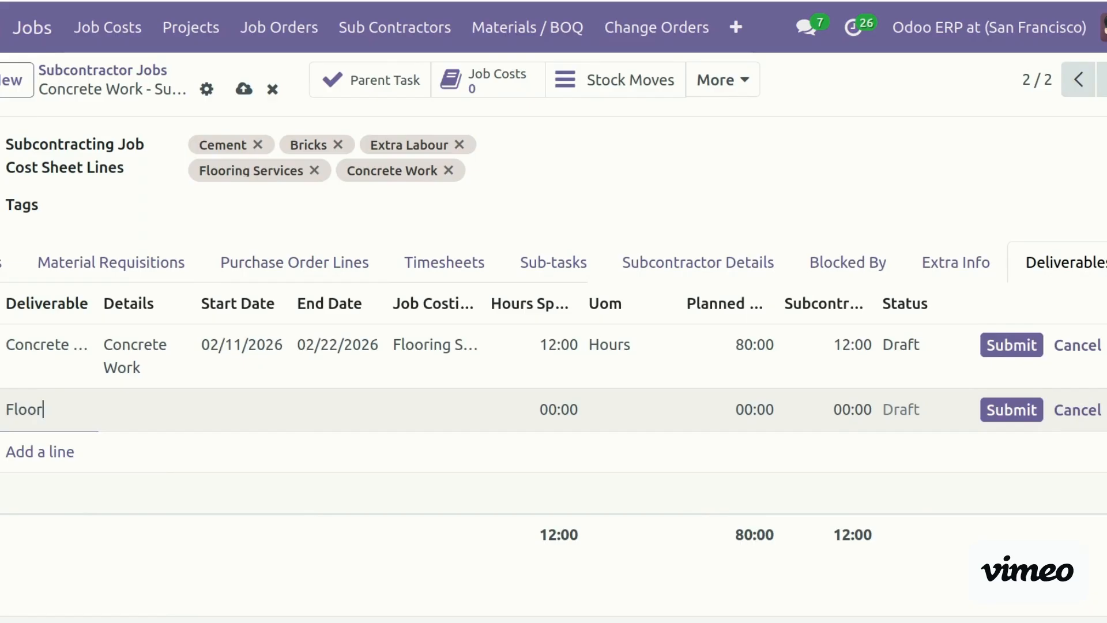
pyautogui.write('ing Services')
pyautogui.write('Floo')
pyautogui.write('ring done by x')
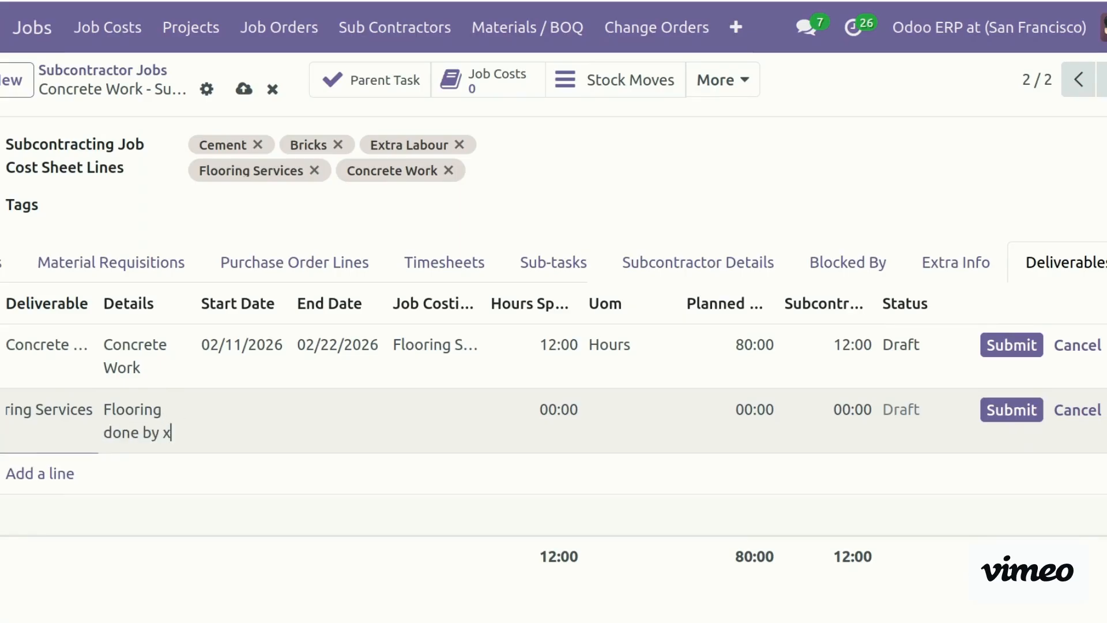
pyautogui.click(206, 416)
pyautogui.click(413, 427)
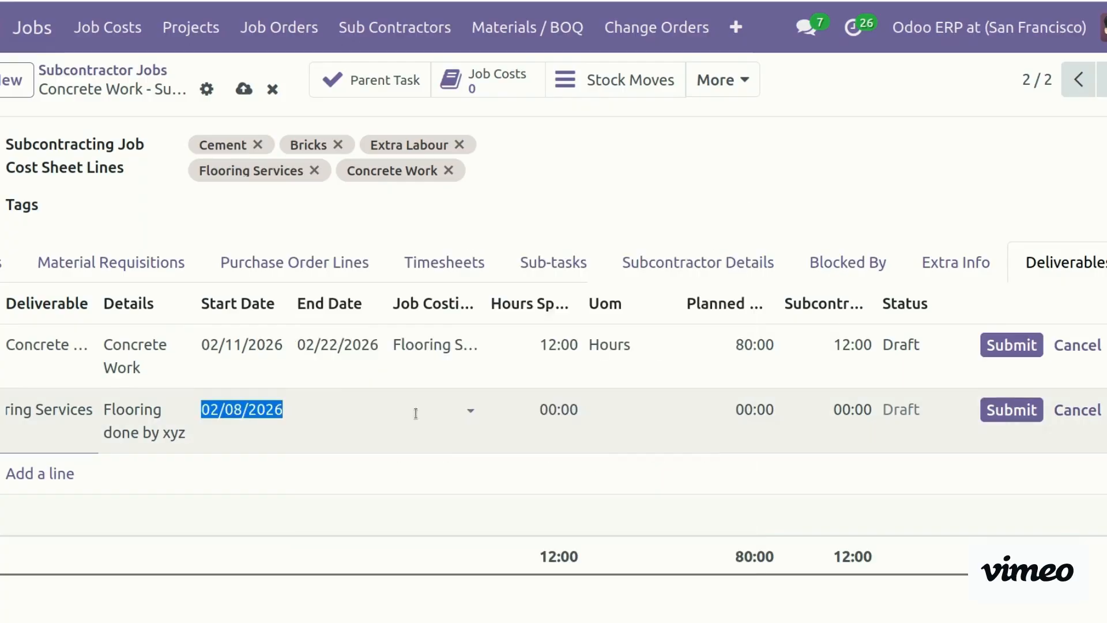
pyautogui.click(340, 421)
pyautogui.click(541, 506)
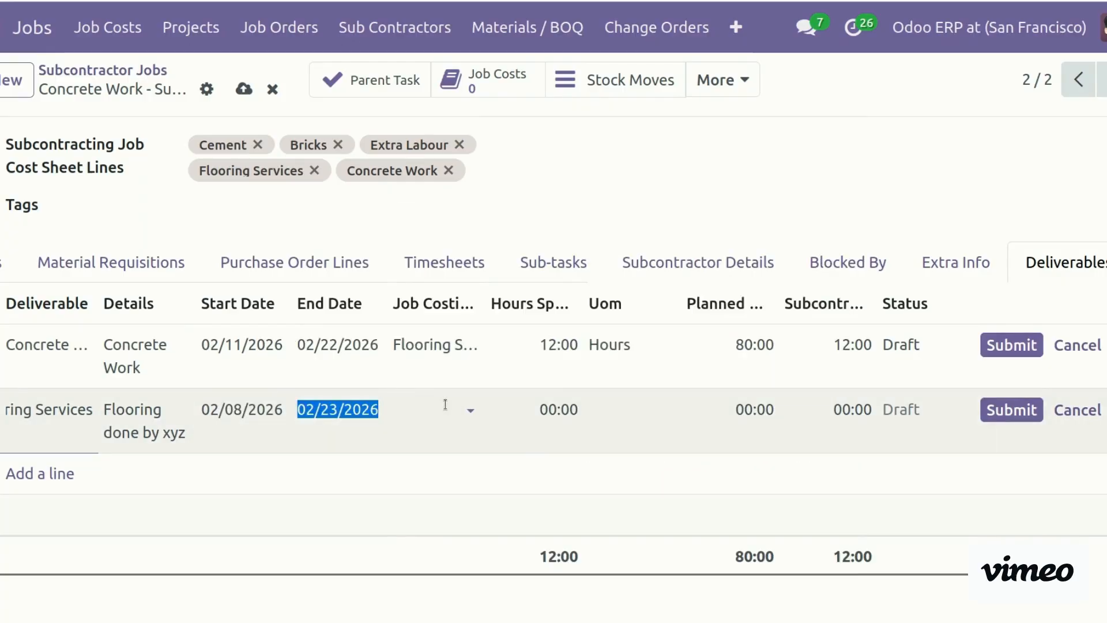
pyautogui.click(445, 403)
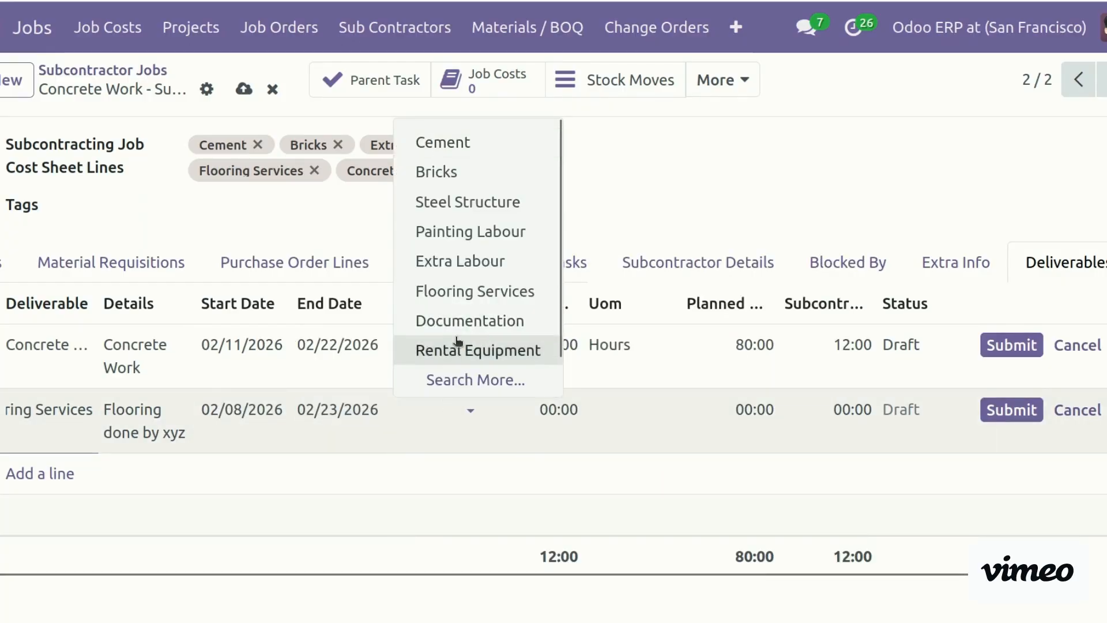
pyautogui.click(472, 305)
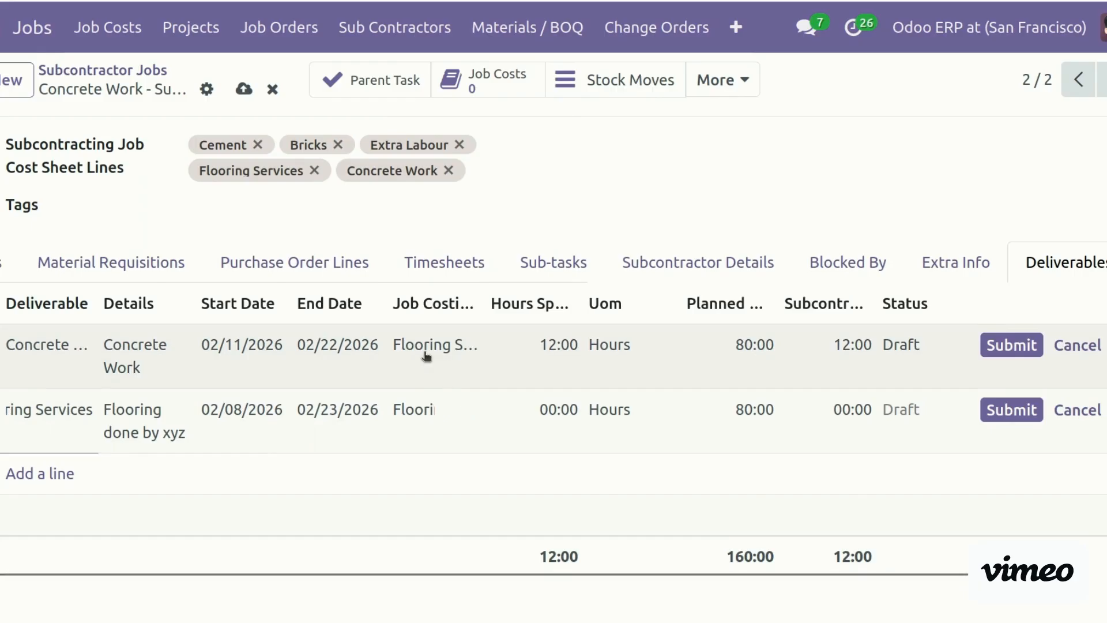
# Relink the first row to the Concrete Work cost line and set its subcontractor quantity to 00:30
pyautogui.click(427, 346)
pyautogui.write('con')
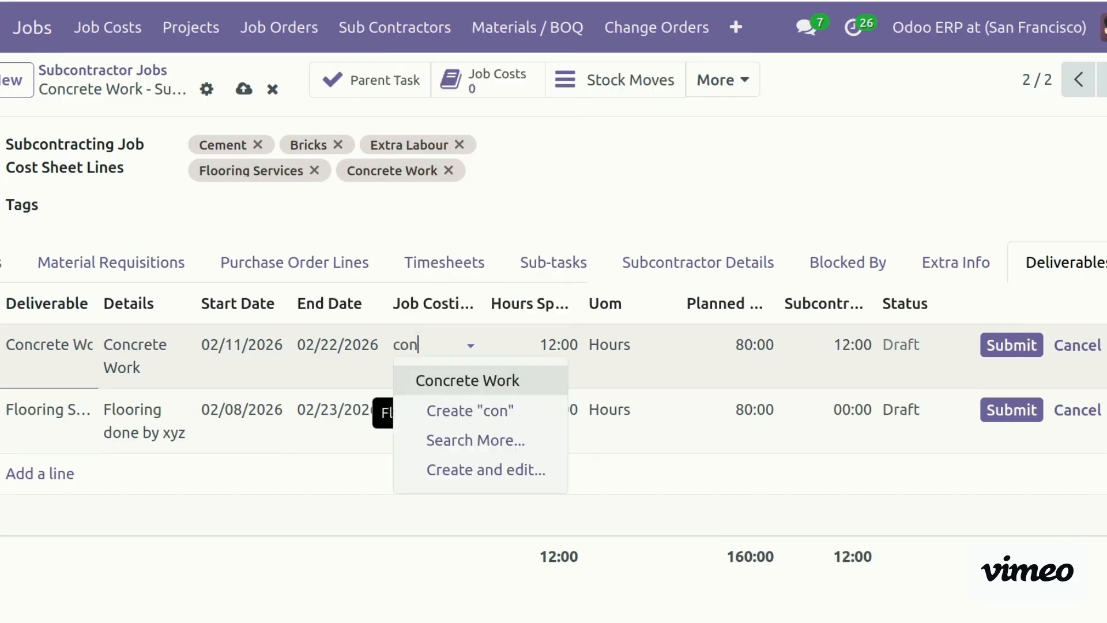
pyautogui.click(455, 381)
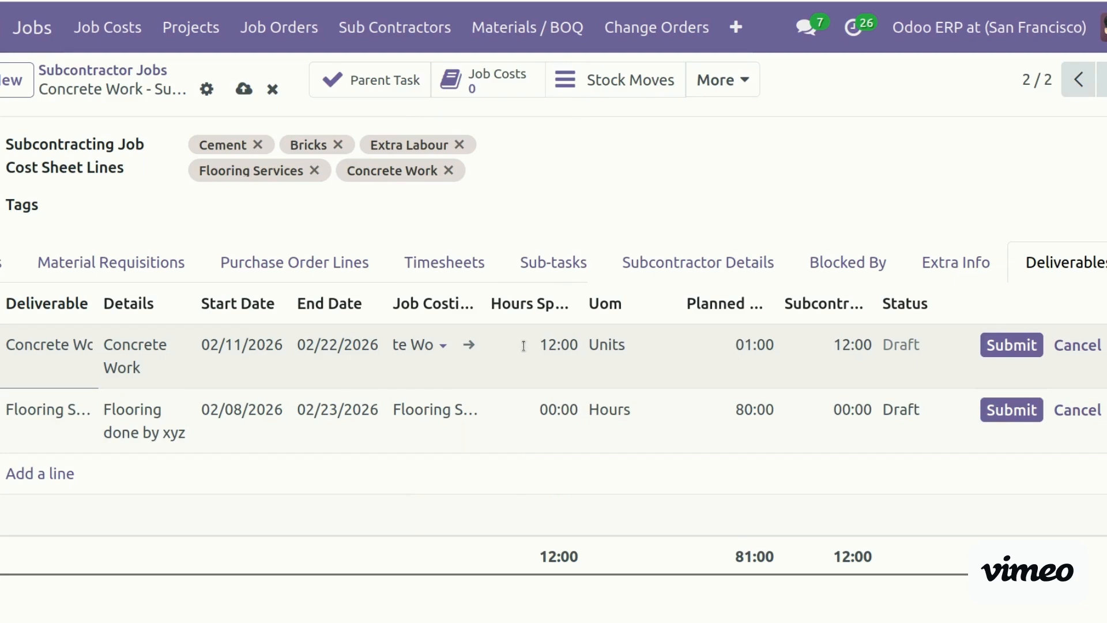
pyautogui.click(523, 346)
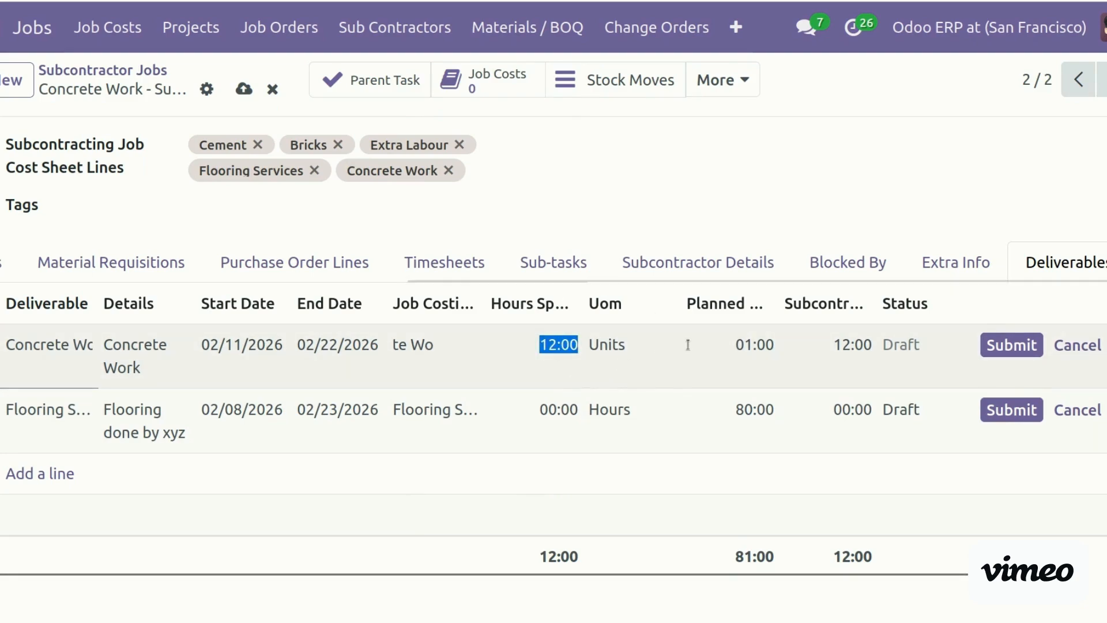
pyautogui.click(839, 344)
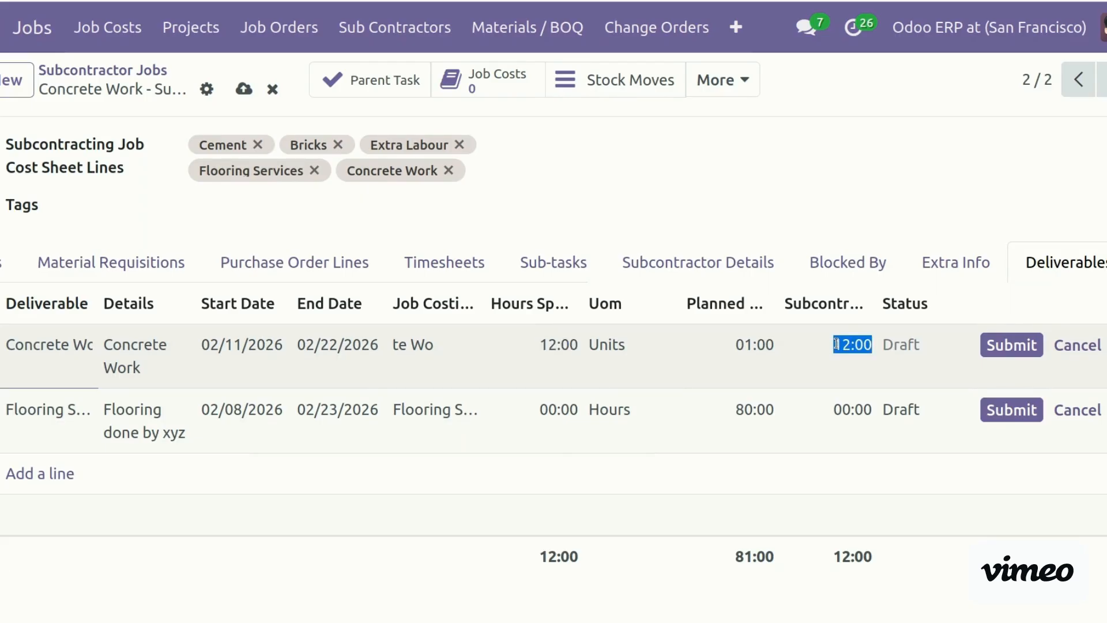
pyautogui.write('00:30')
pyautogui.click(1039, 605)
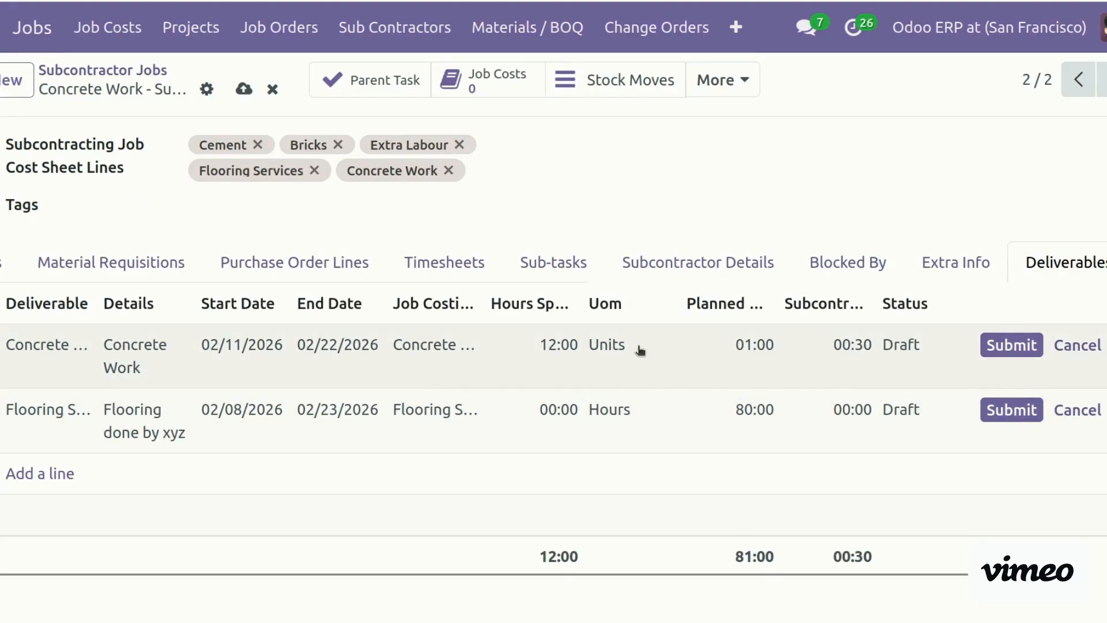
# Give the Flooring row 30 hours spent and a 30:00 subcontractor quantity
pyautogui.click(543, 416)
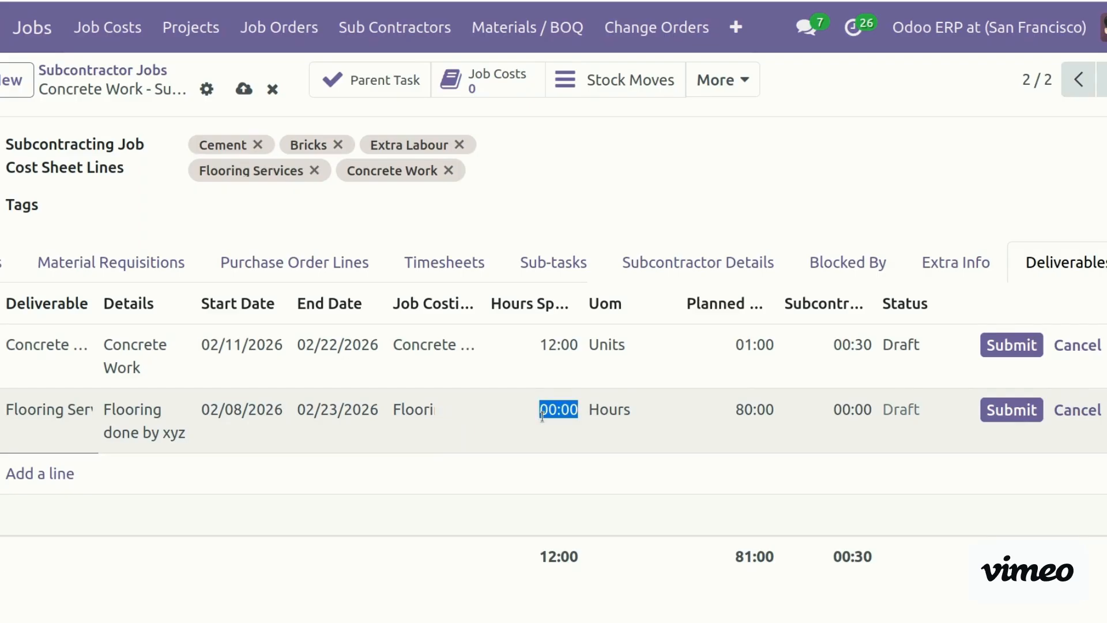
pyautogui.write('30')
pyautogui.press('Tab')
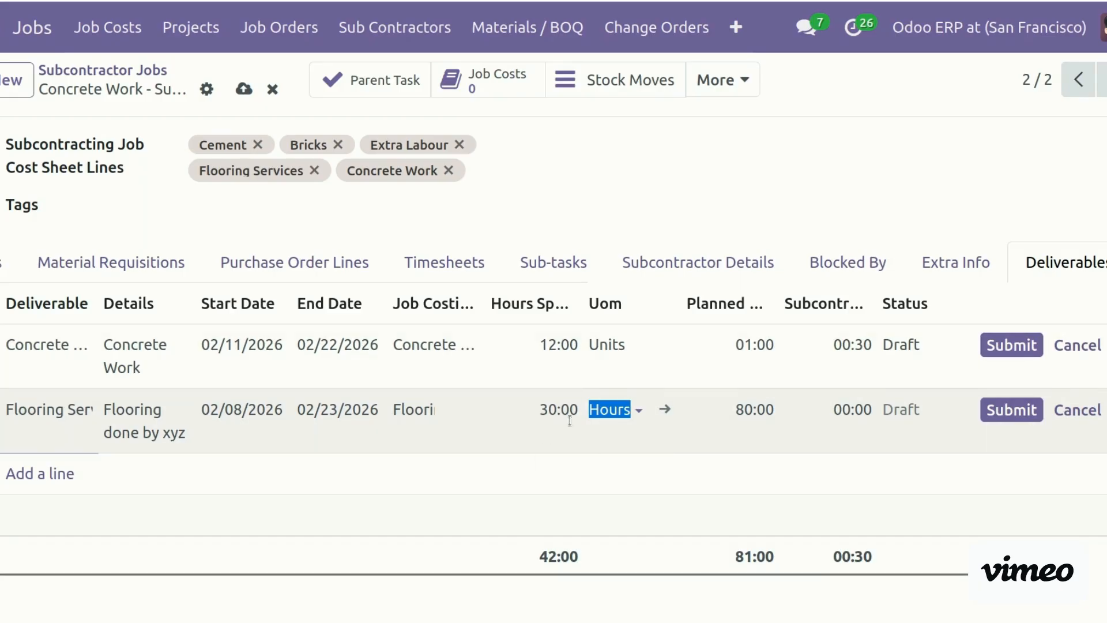
pyautogui.click(836, 409)
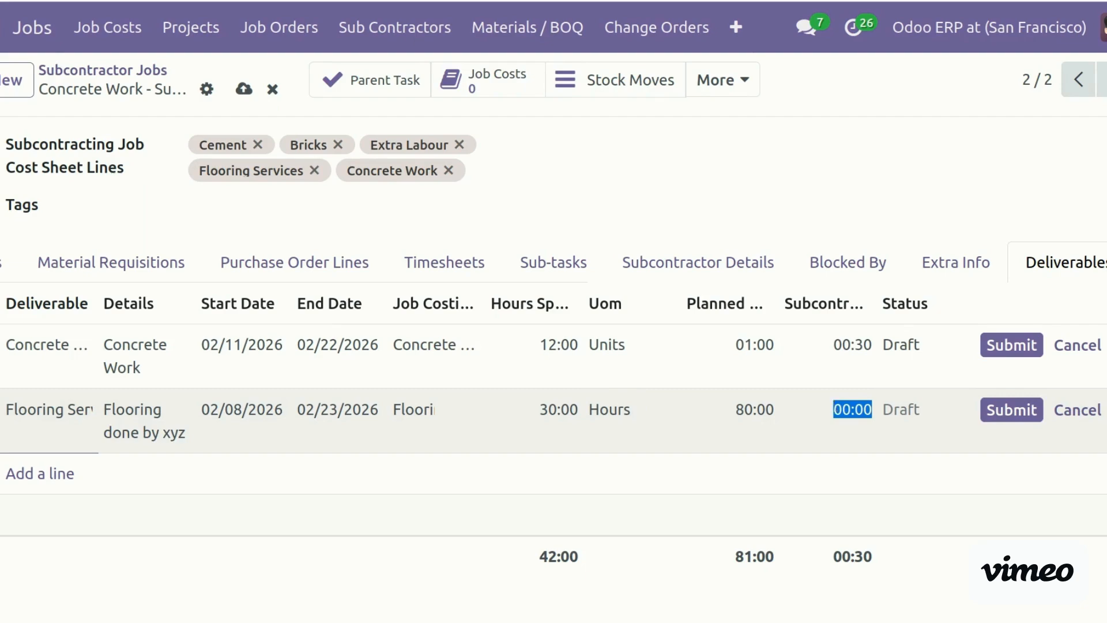
pyautogui.write('30')
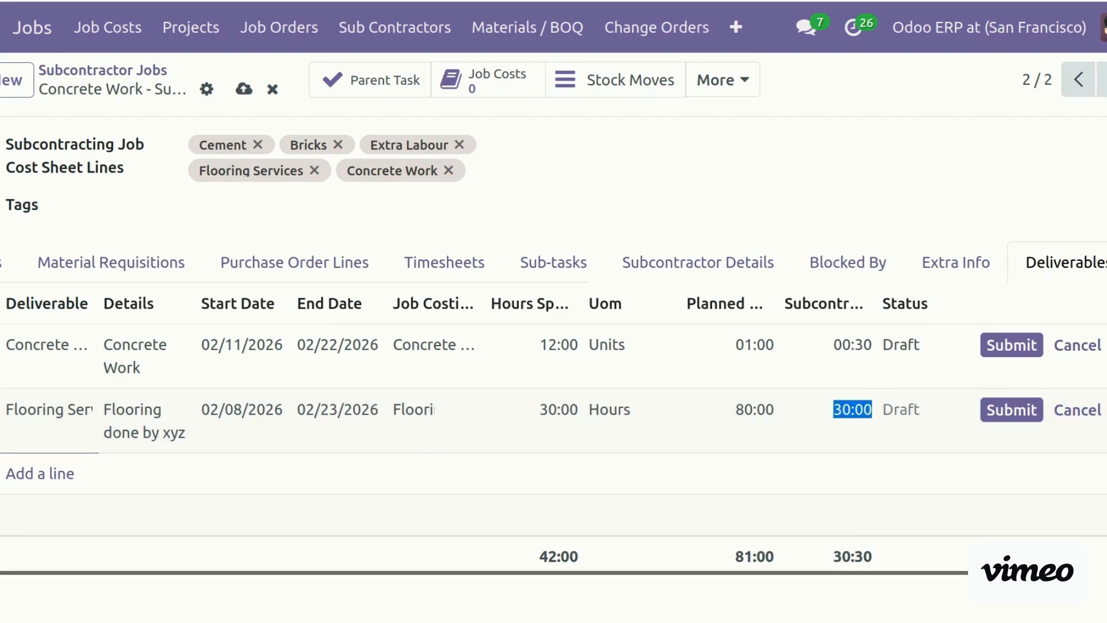
pyautogui.click(1061, 608)
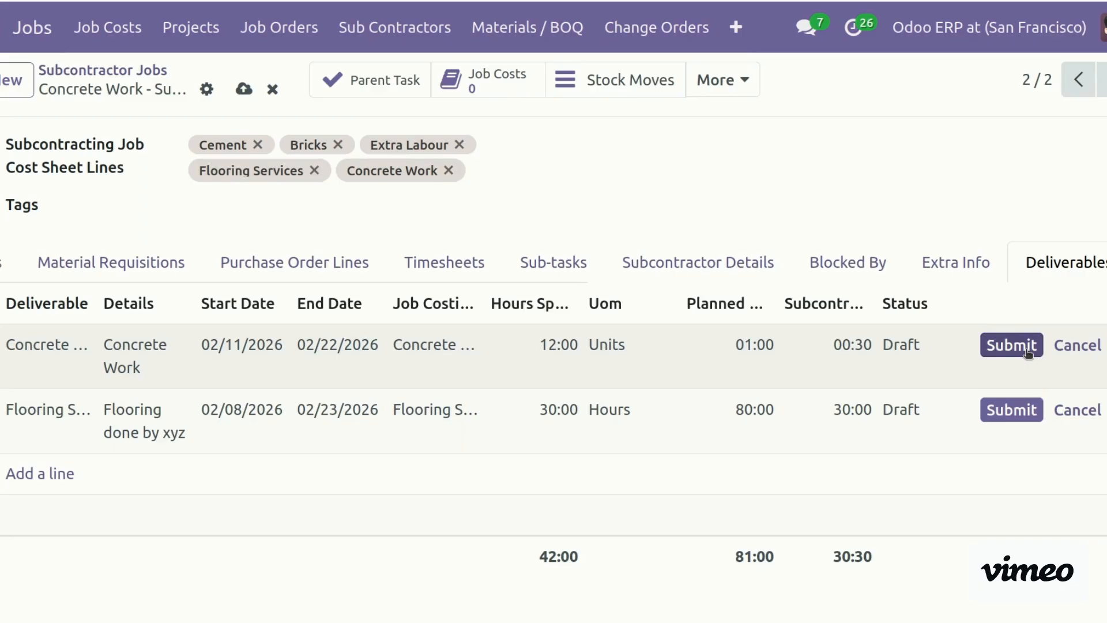
# Save the Concrete Work job after the submit attempt raises save-first warnings
pyautogui.click(1027, 352)
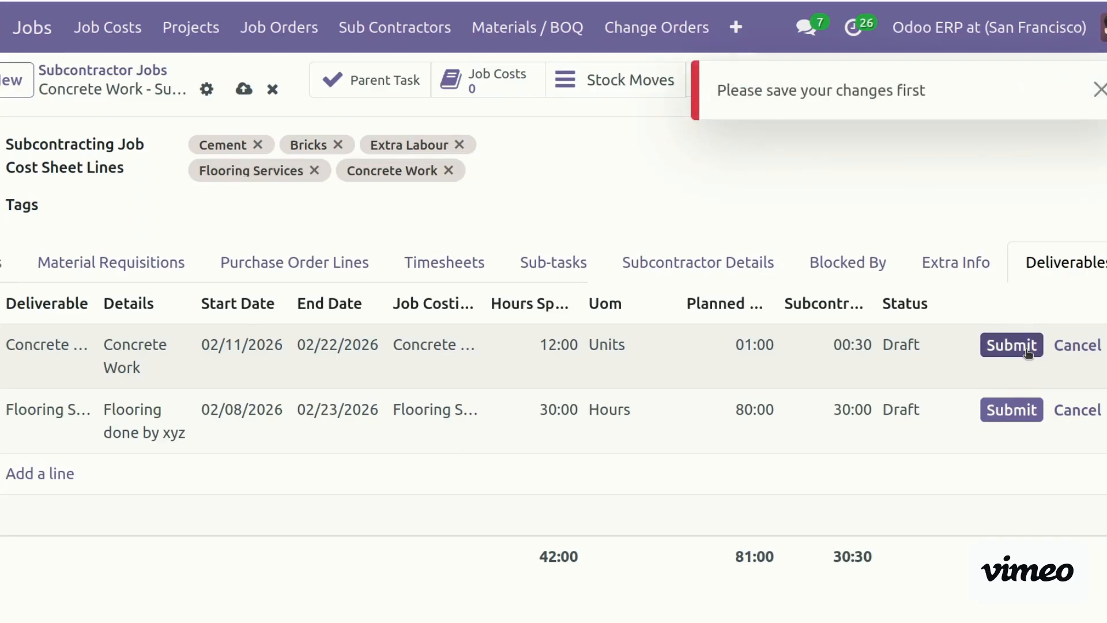
pyautogui.click(1028, 350)
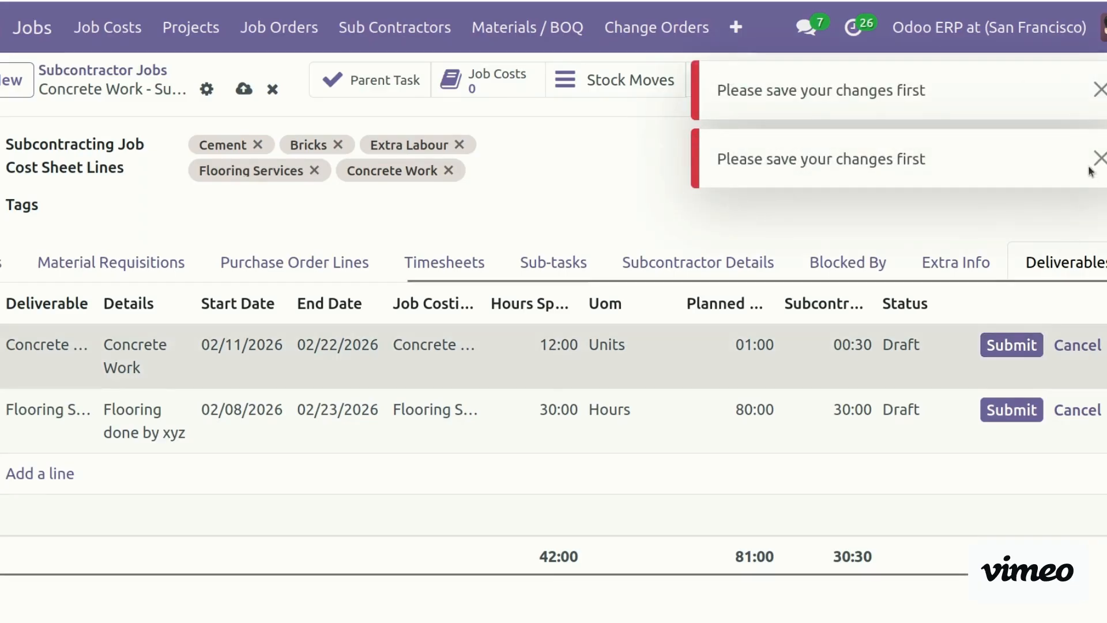
pyautogui.click(246, 90)
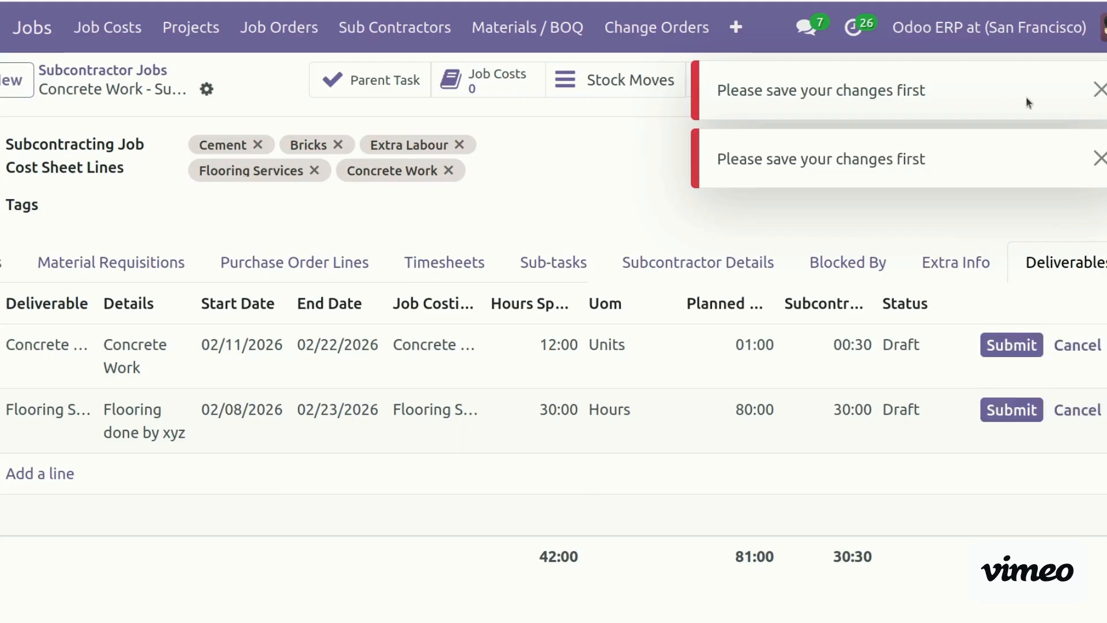
pyautogui.click(1100, 156)
pyautogui.click(1099, 90)
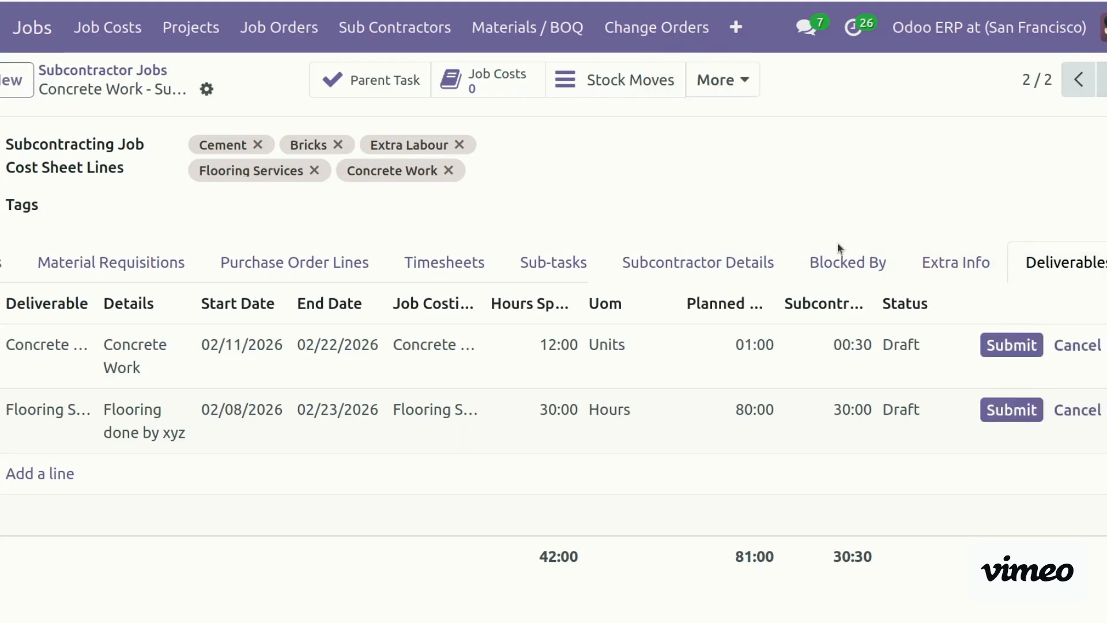
# Submit and approve both the Concrete Work and Flooring Services deliverables
pyautogui.hscroll(1, 748, 568)
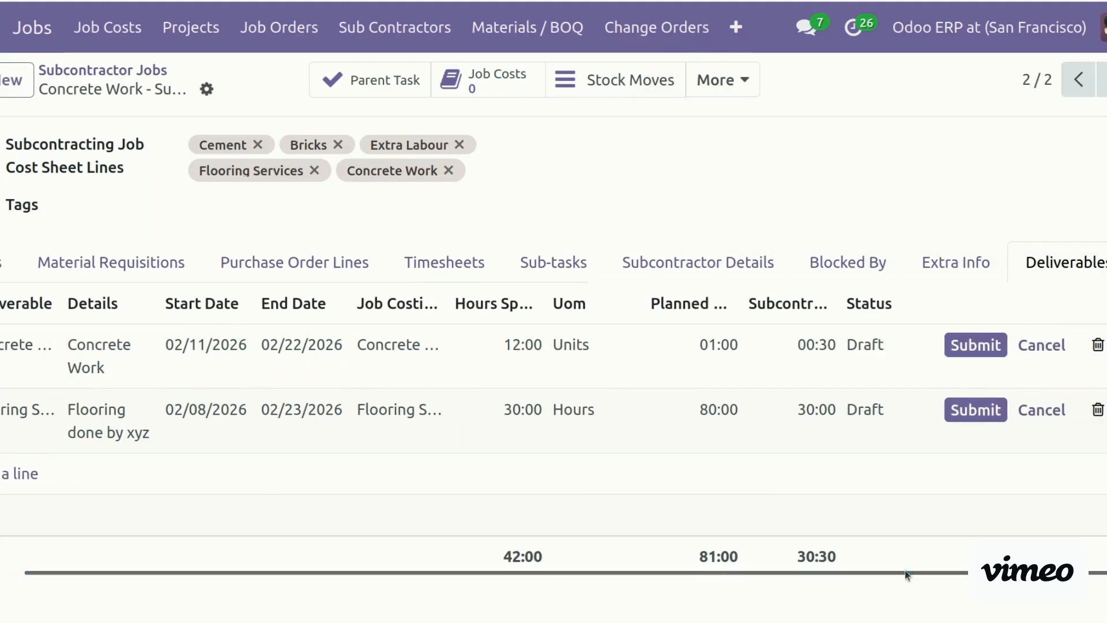
pyautogui.click(989, 345)
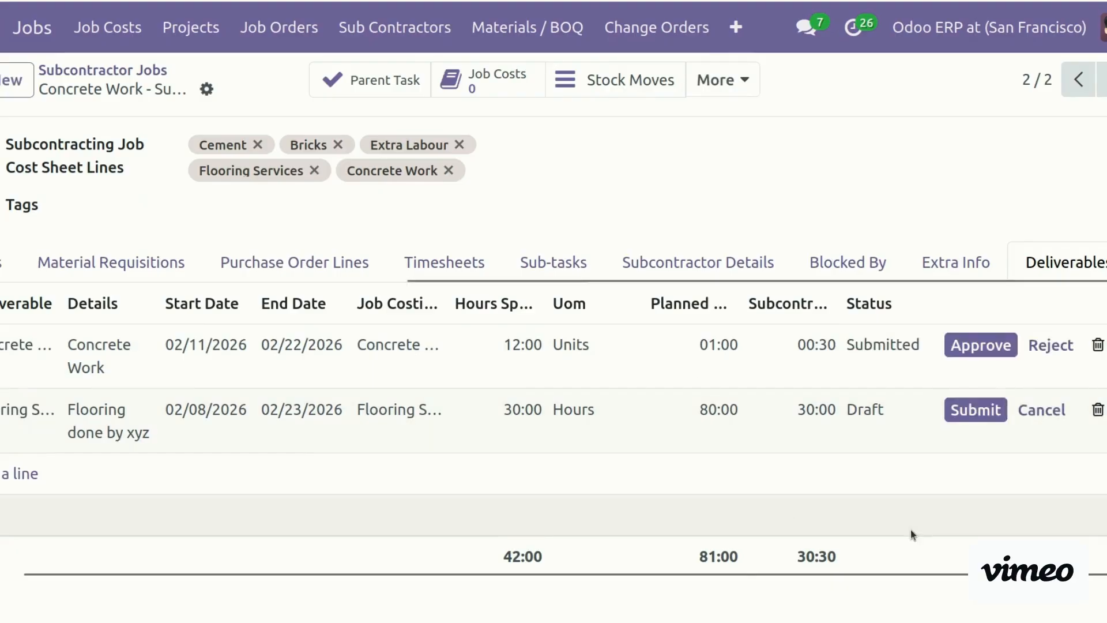
pyautogui.click(979, 413)
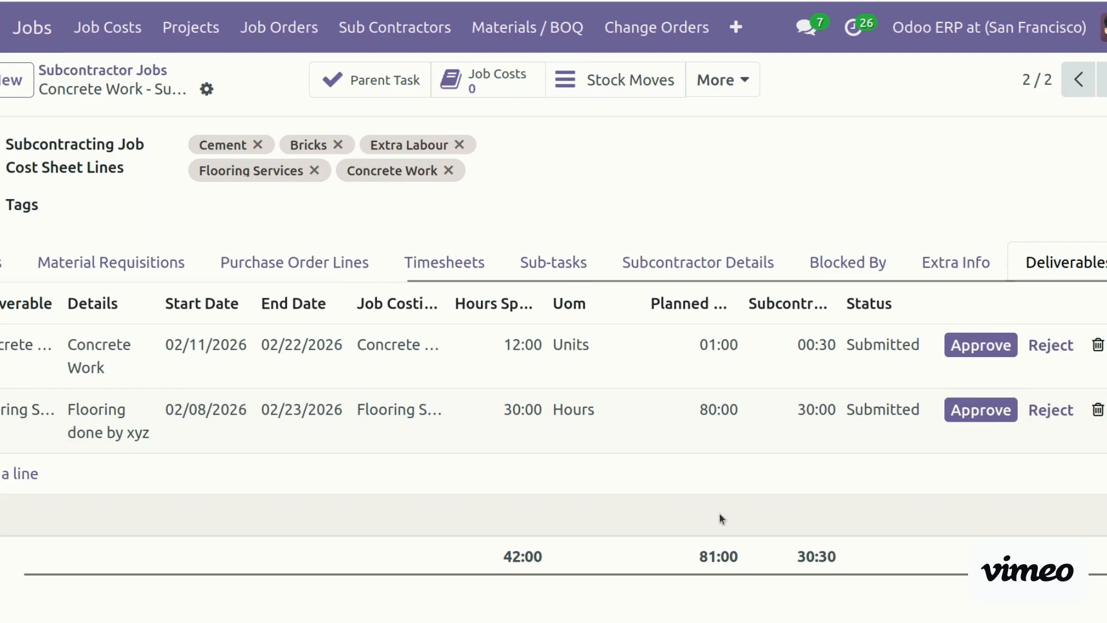
pyautogui.click(984, 344)
pyautogui.click(990, 410)
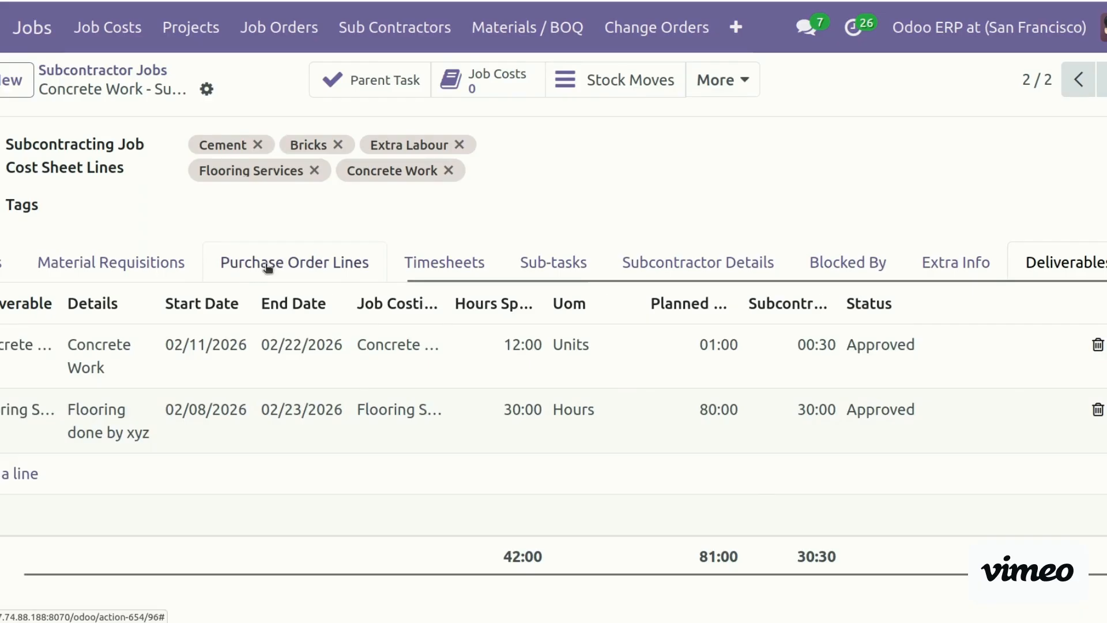
pyautogui.click(268, 264)
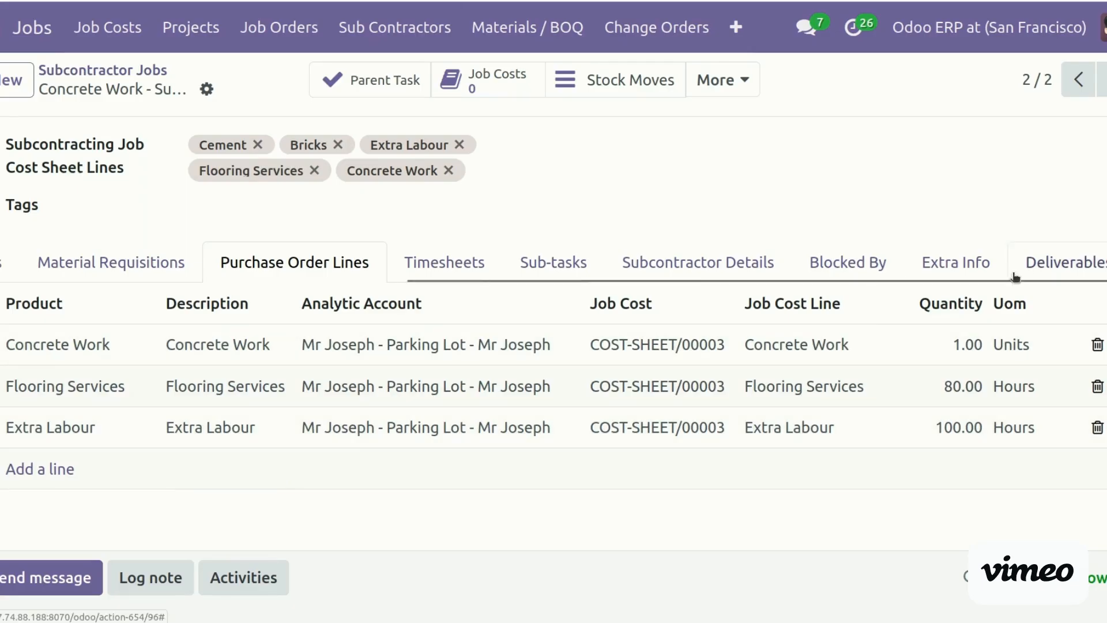
pyautogui.click(1055, 262)
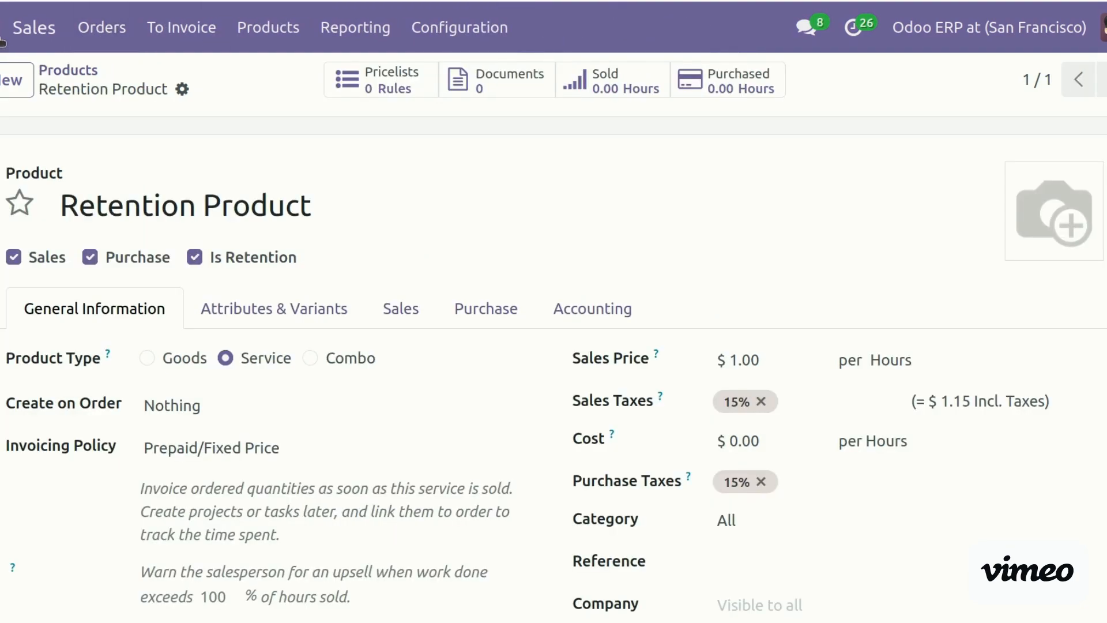
# Open COST-SHEET/00003's Labours and widen Subcontractor Job Orders to see Flooring's 30.00 quantity
pyautogui.click(3, 27)
pyautogui.click(20, 202)
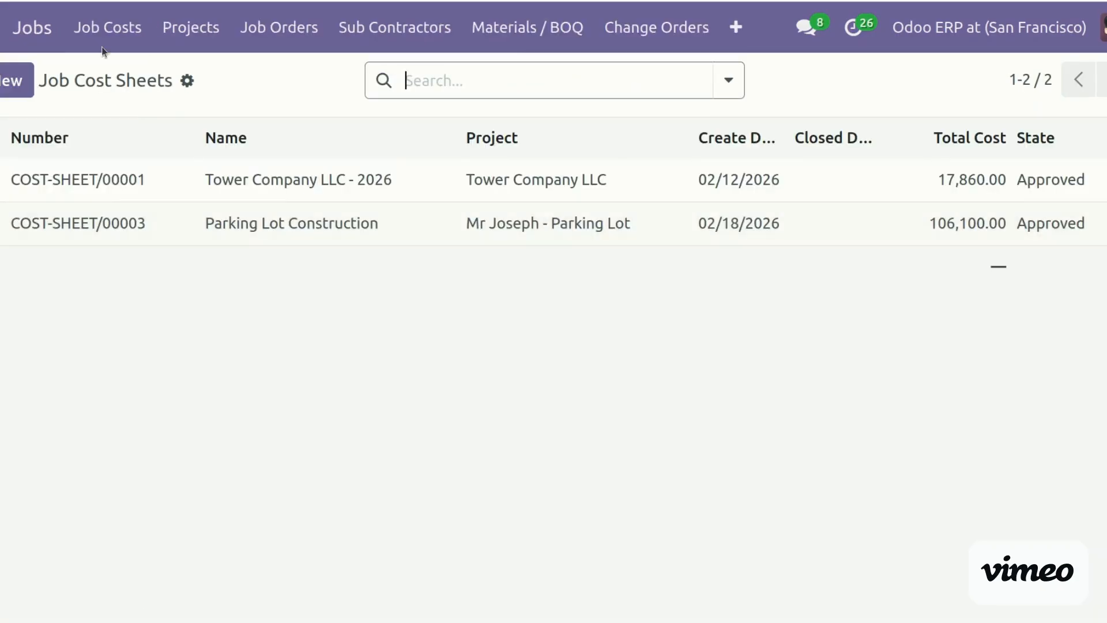
pyautogui.click(142, 230)
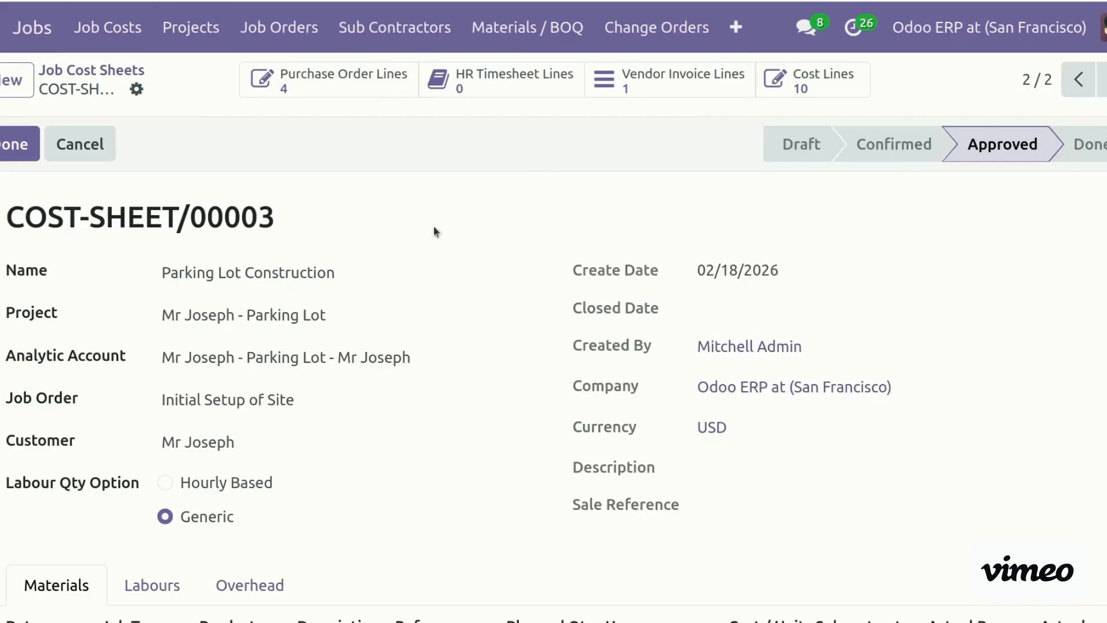
pyautogui.scroll(-1, 143, 231)
pyautogui.scroll(-5, 553, 369)
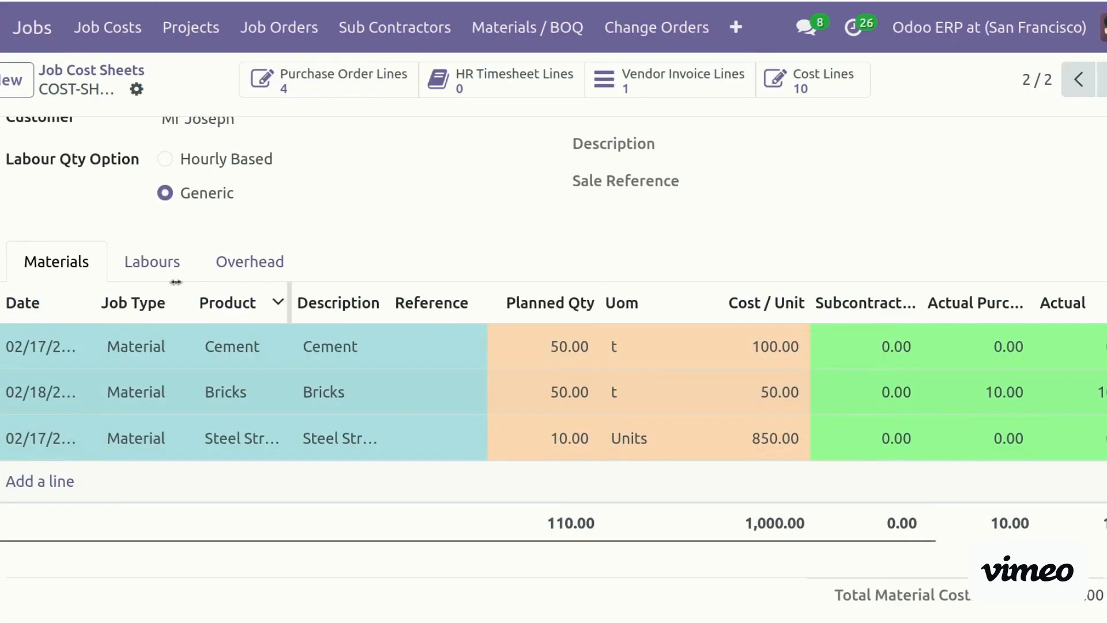
pyautogui.click(143, 271)
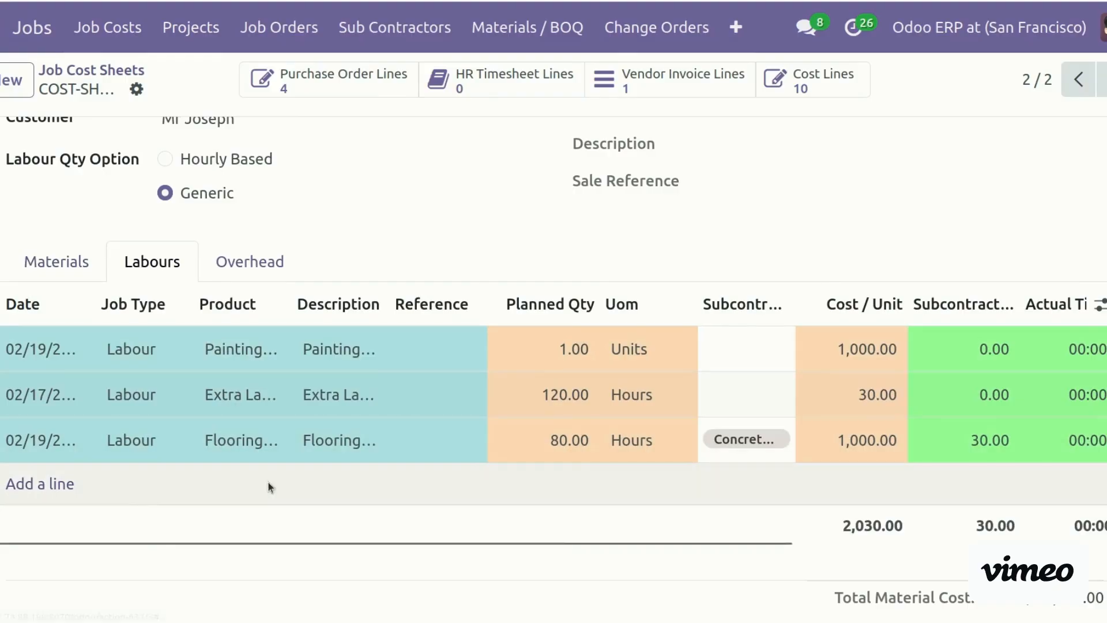
pyautogui.moveTo(574, 547); pyautogui.dragTo(762, 542)
pyautogui.moveTo(557, 303); pyautogui.dragTo(701, 319)
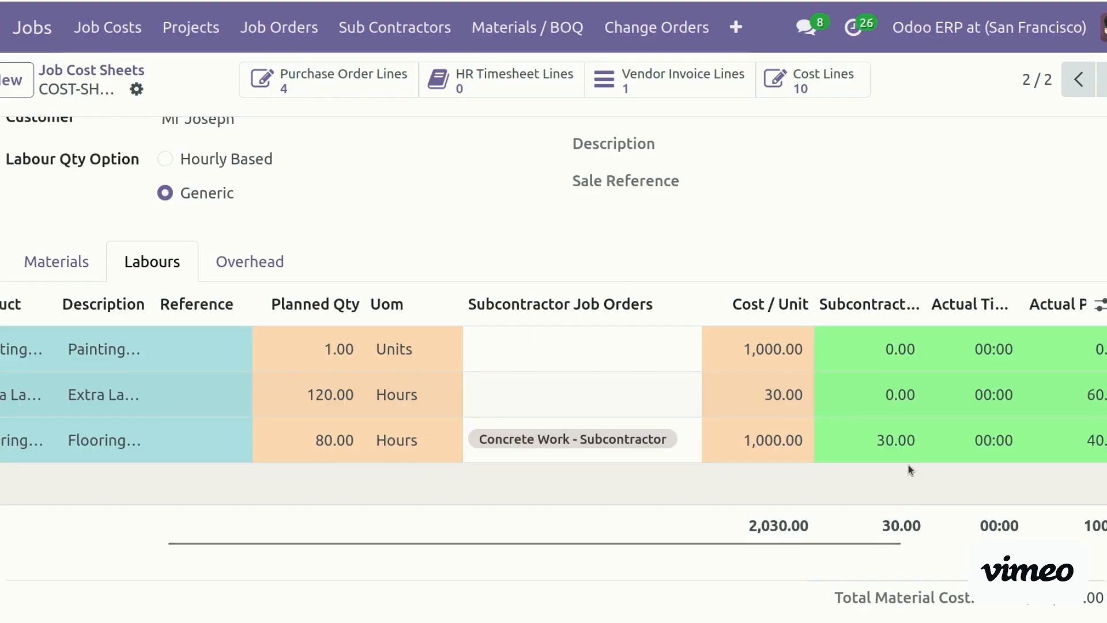
pyautogui.moveTo(780, 538); pyautogui.dragTo(1008, 556)
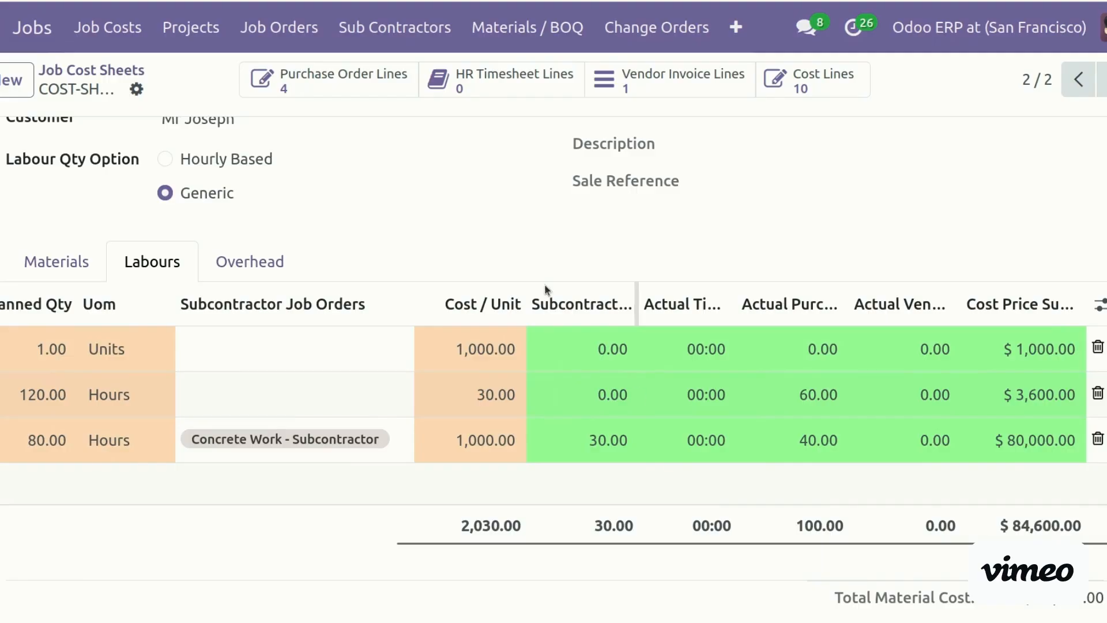
pyautogui.click(252, 263)
pyautogui.moveTo(403, 588); pyautogui.dragTo(689, 597)
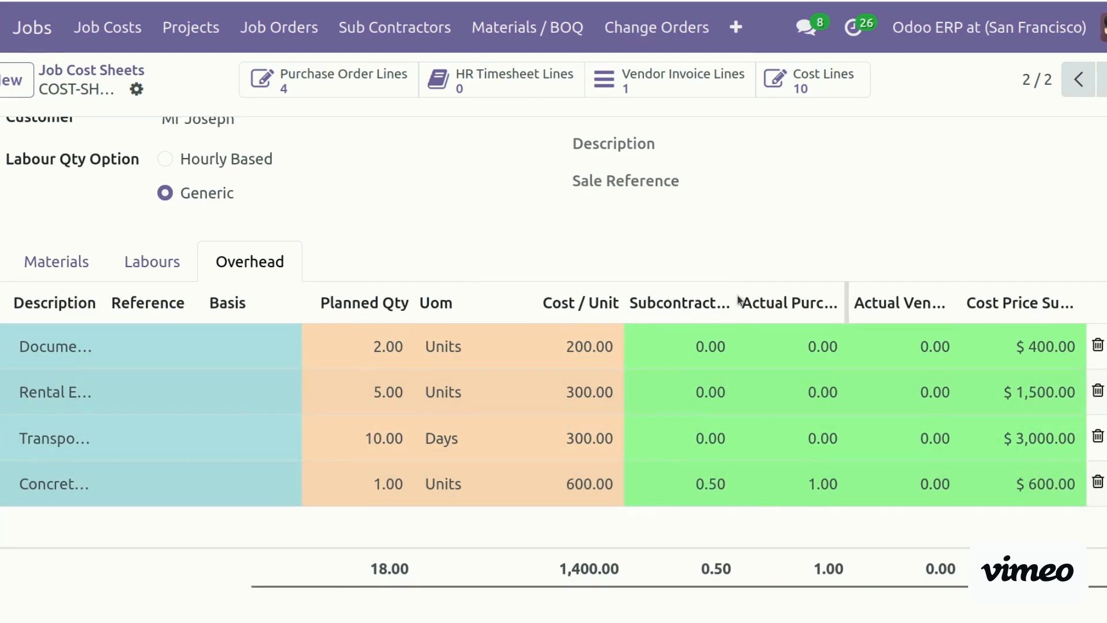
pyautogui.moveTo(732, 310); pyautogui.dragTo(835, 302)
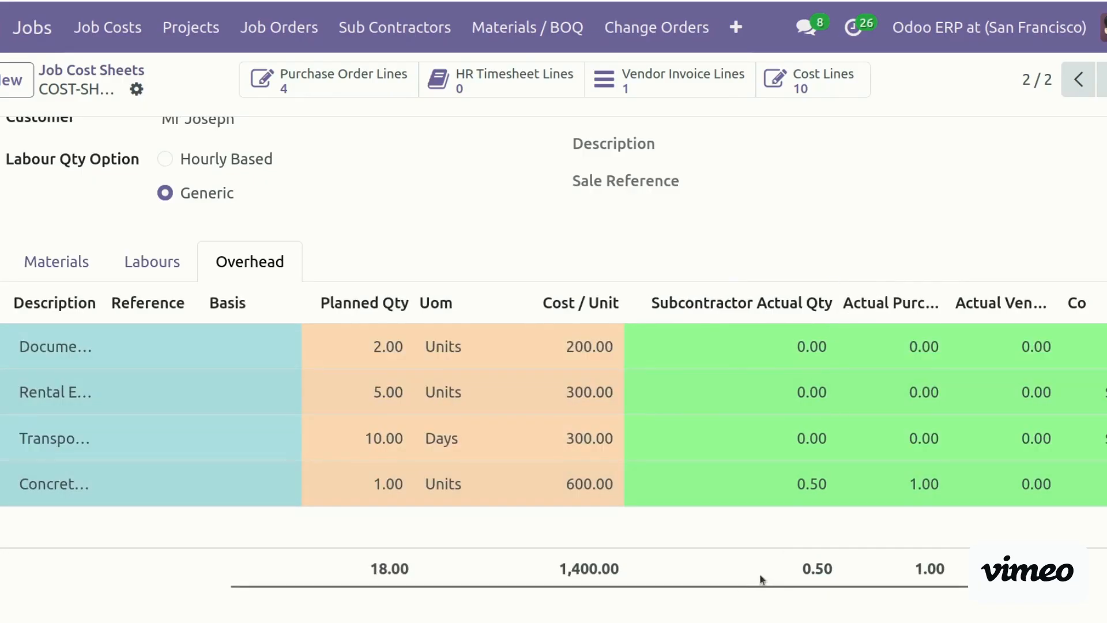
pyautogui.moveTo(720, 591); pyautogui.dragTo(338, 573)
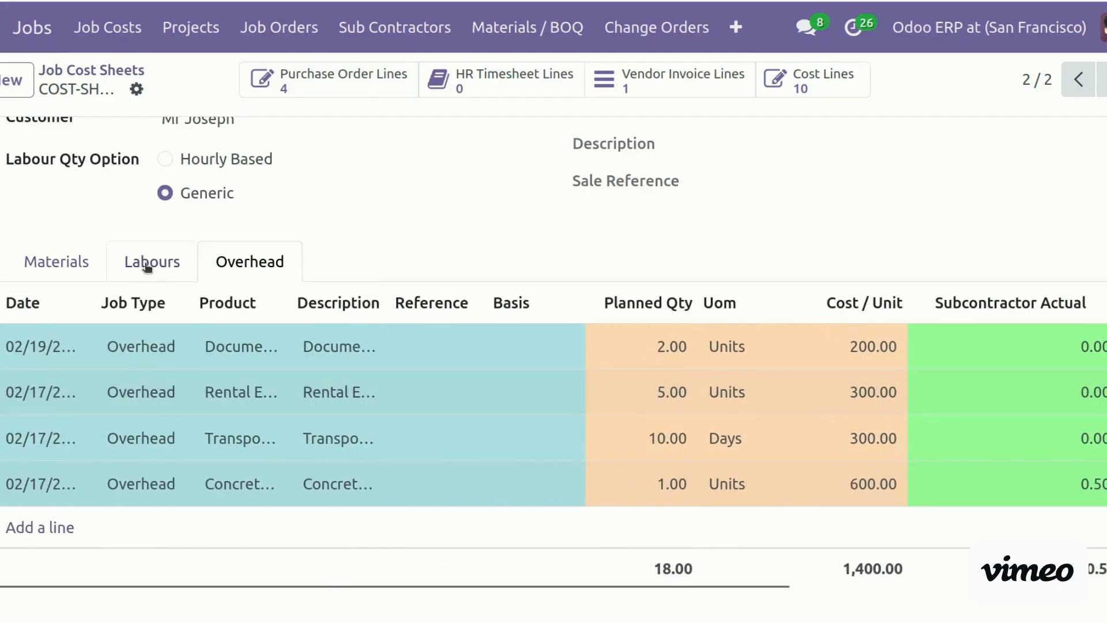
pyautogui.click(149, 264)
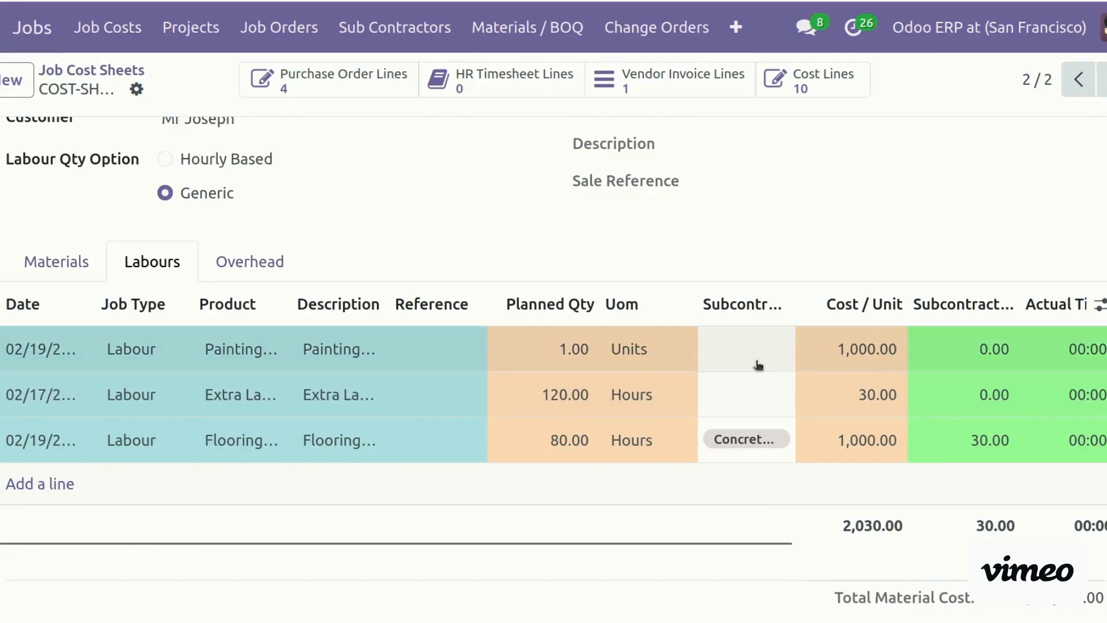
pyautogui.moveTo(794, 309); pyautogui.dragTo(909, 309)
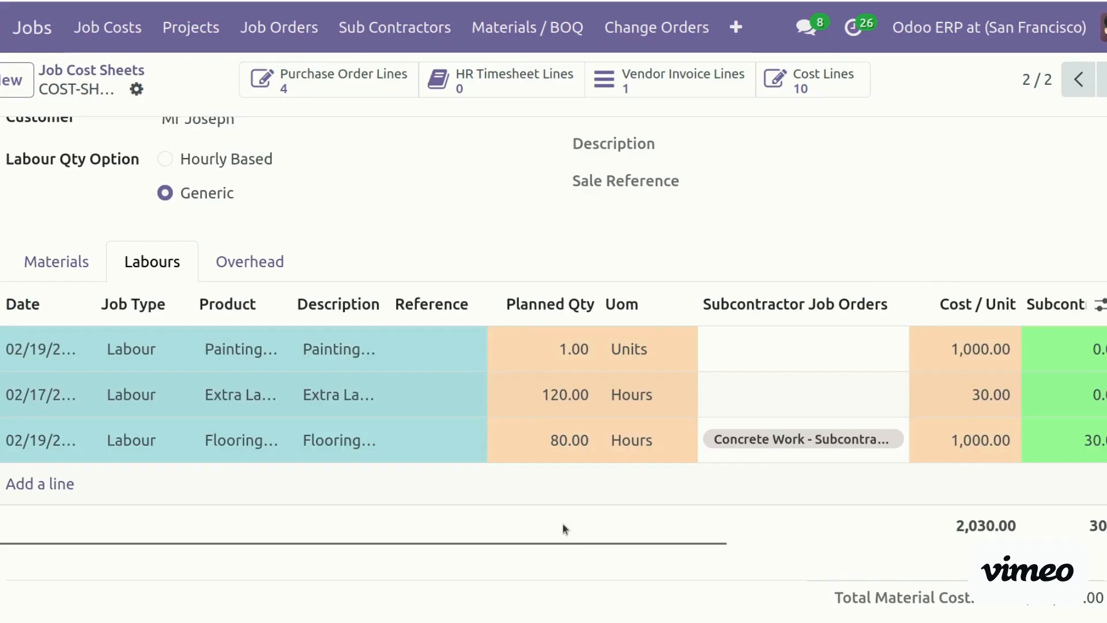
pyautogui.moveTo(583, 545); pyautogui.dragTo(899, 557)
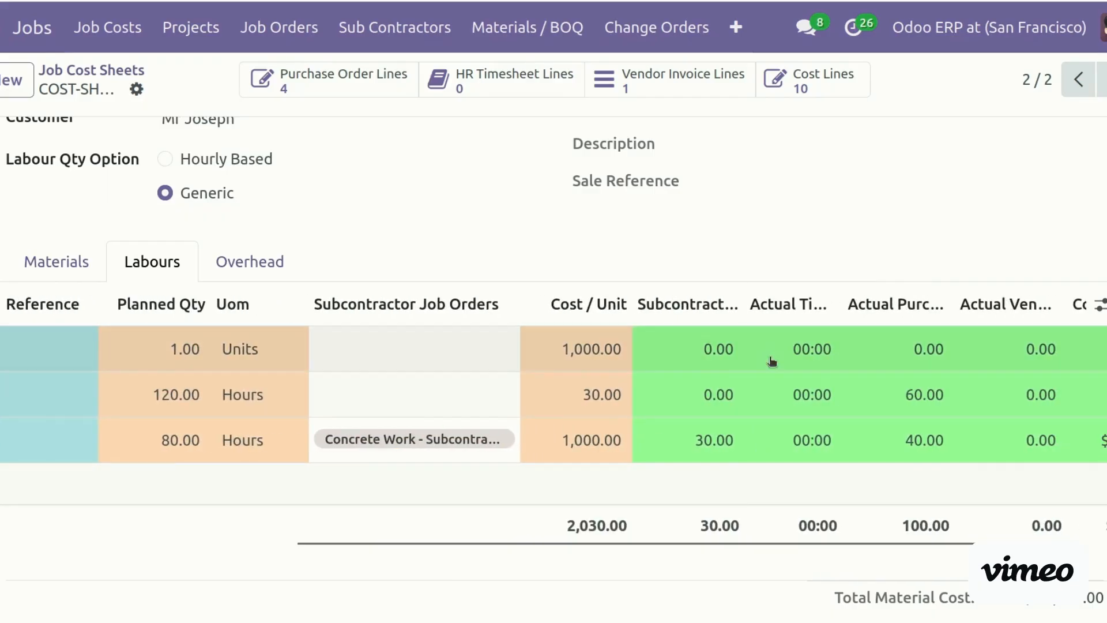
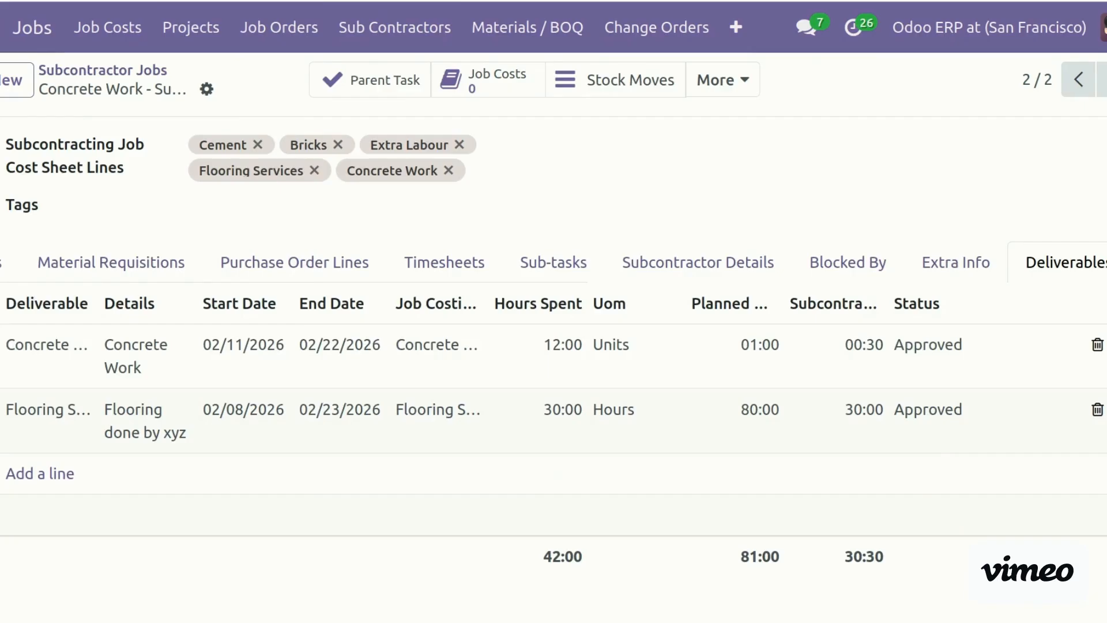
# Print the Subcontracting Job Order report for the Concrete Work job and expand the PDF
pyautogui.click(207, 89)
pyautogui.click(276, 127)
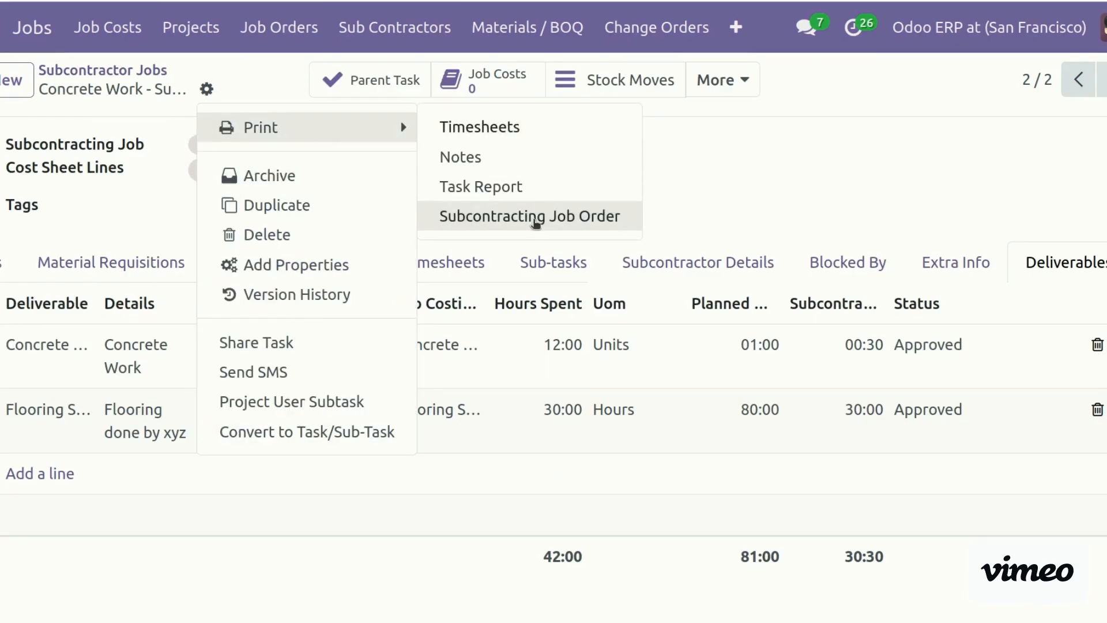
pyautogui.click(535, 218)
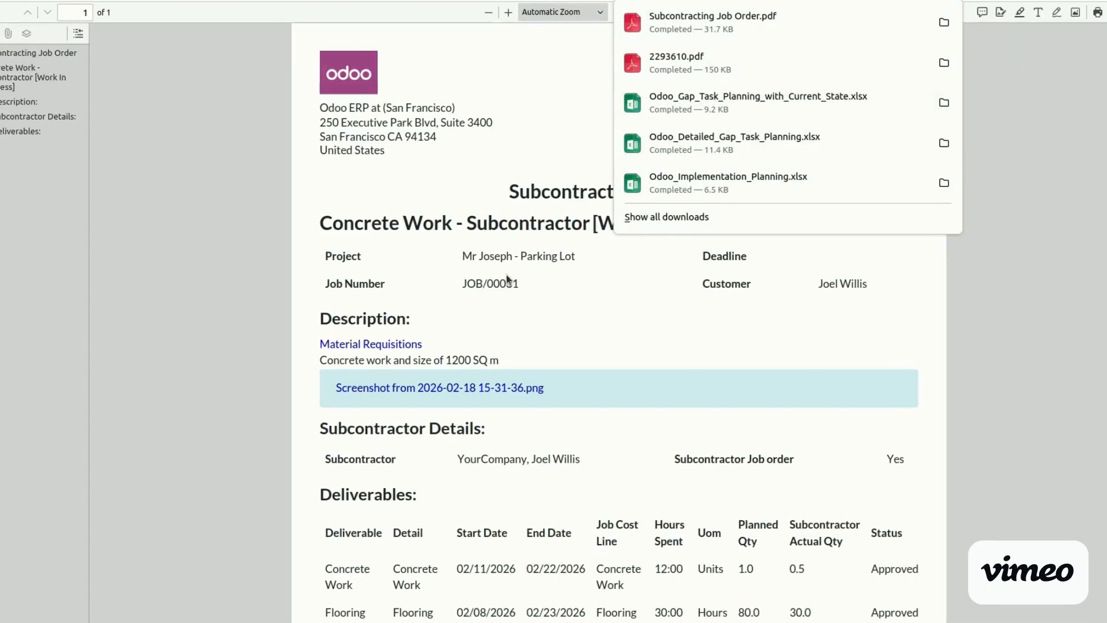
pyautogui.click(506, 278)
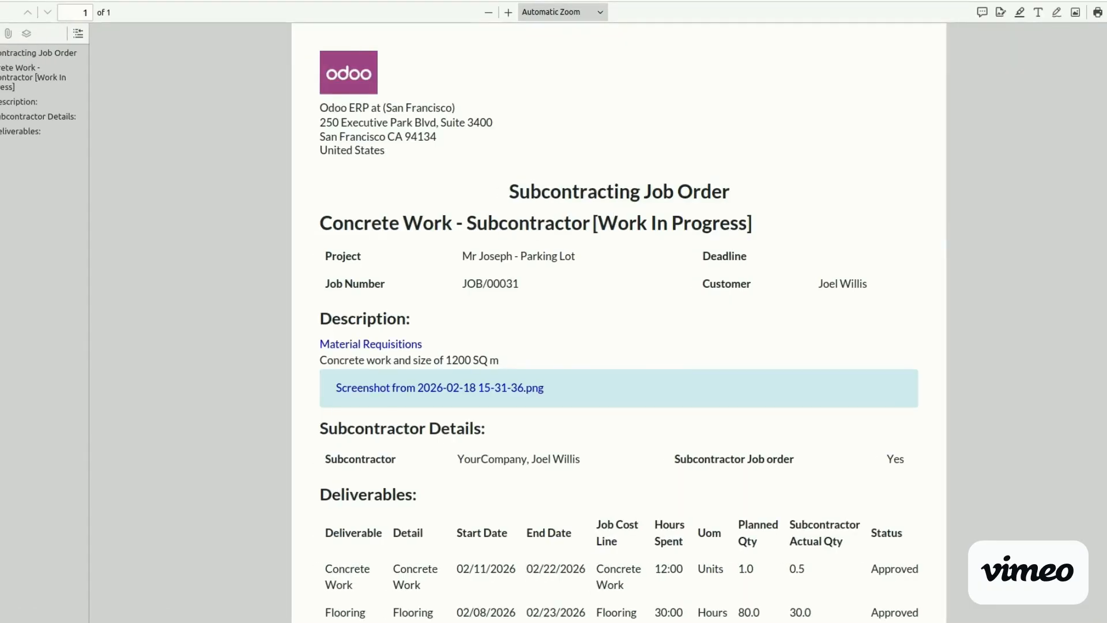
# Review the PDF's two approved deliverables, then switch over to the Odoo website
pyautogui.scroll(-5, 618, 322)
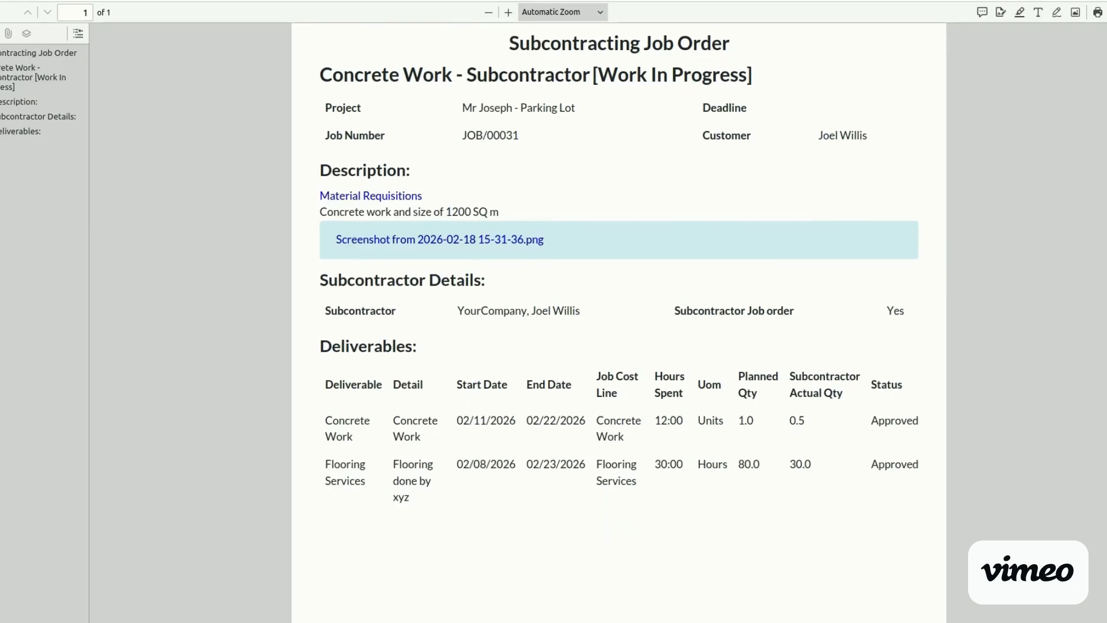
pyautogui.scroll(-1, 618, 323)
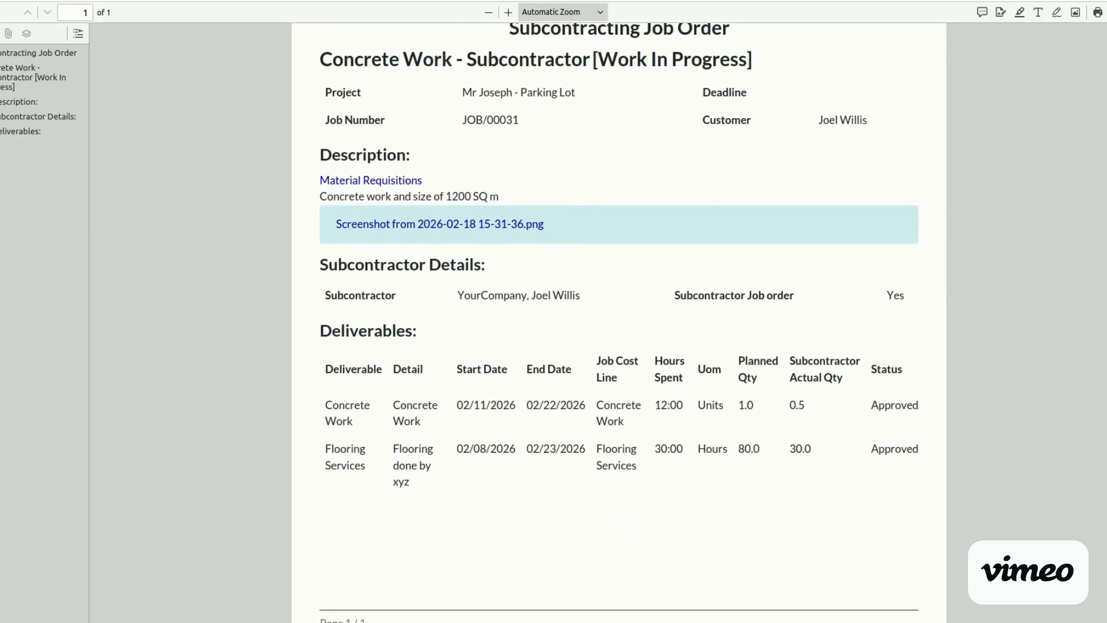
pyautogui.scroll(-3, 619, 323)
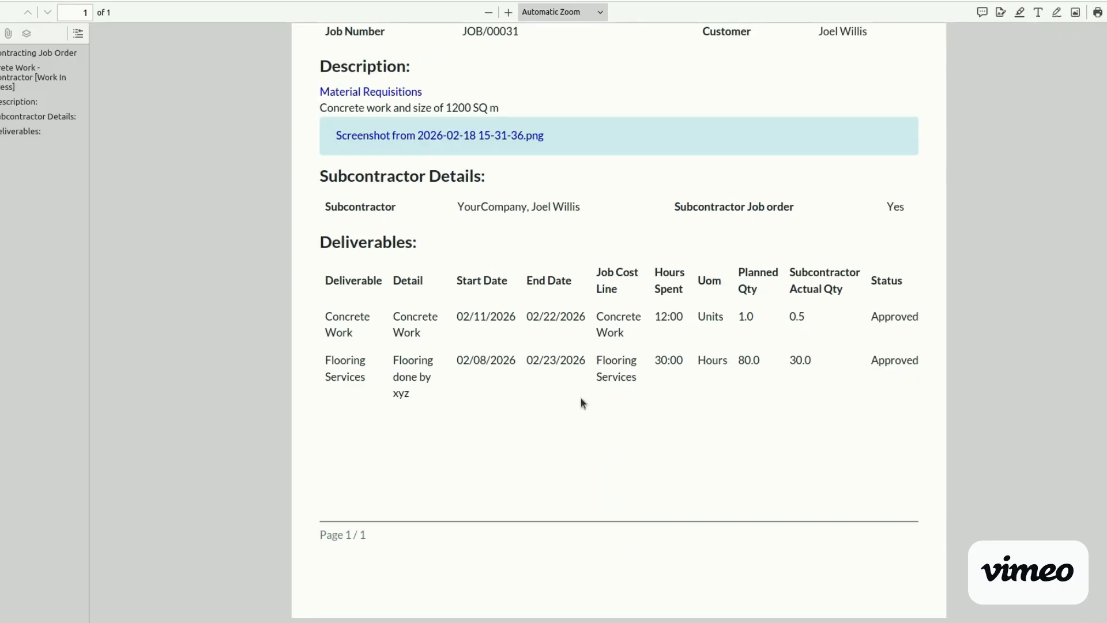
pyautogui.scroll(5, 619, 323)
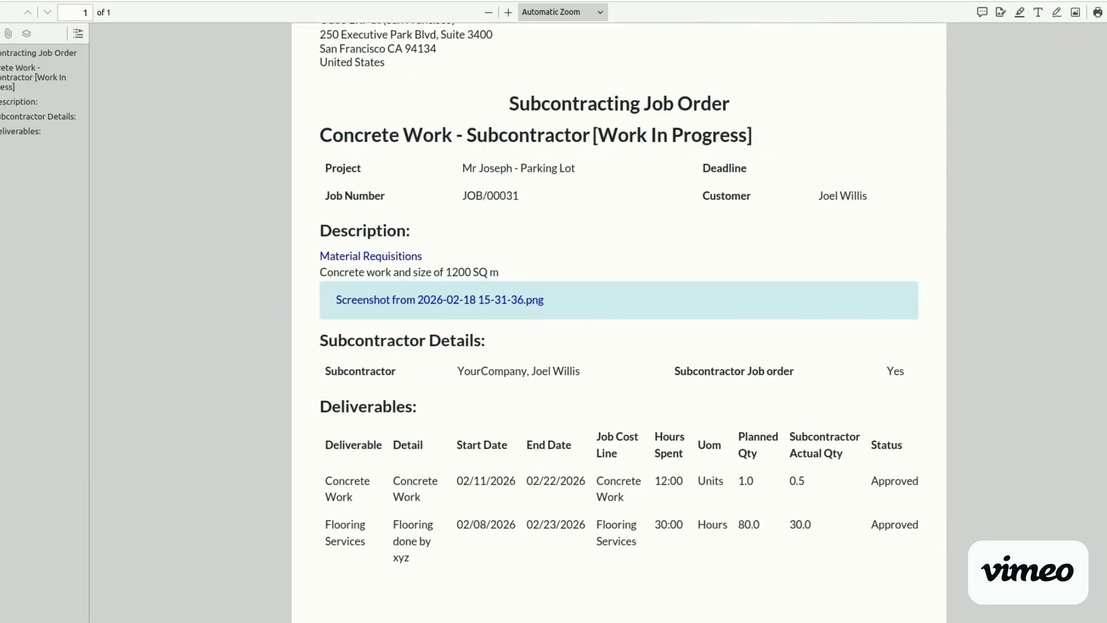
pyautogui.scroll(-5, 618, 323)
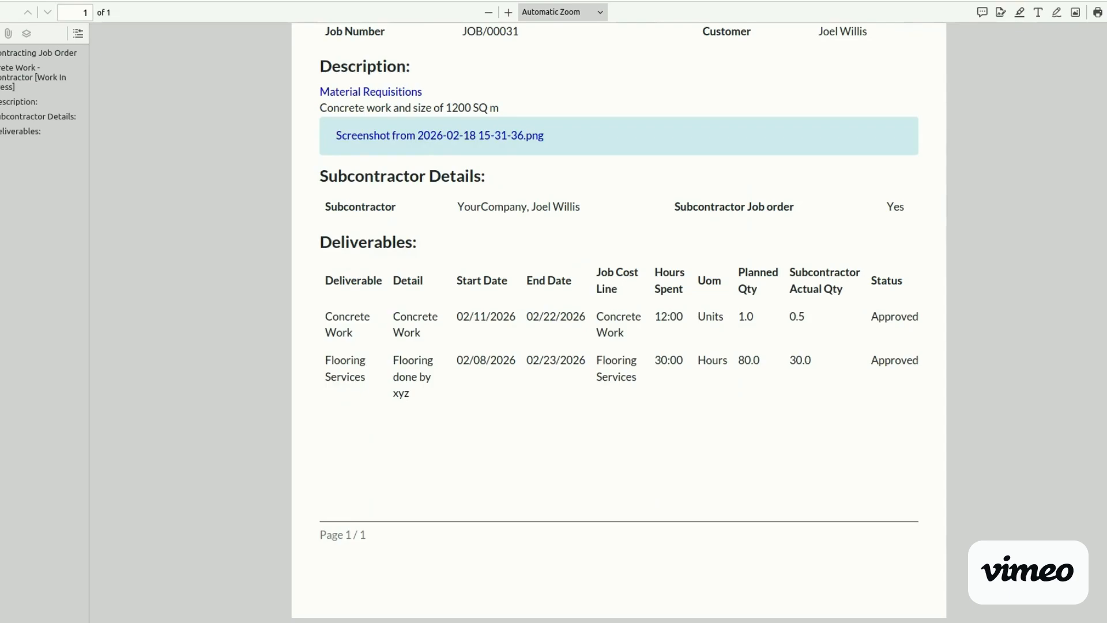
pyautogui.scroll(4, 619, 323)
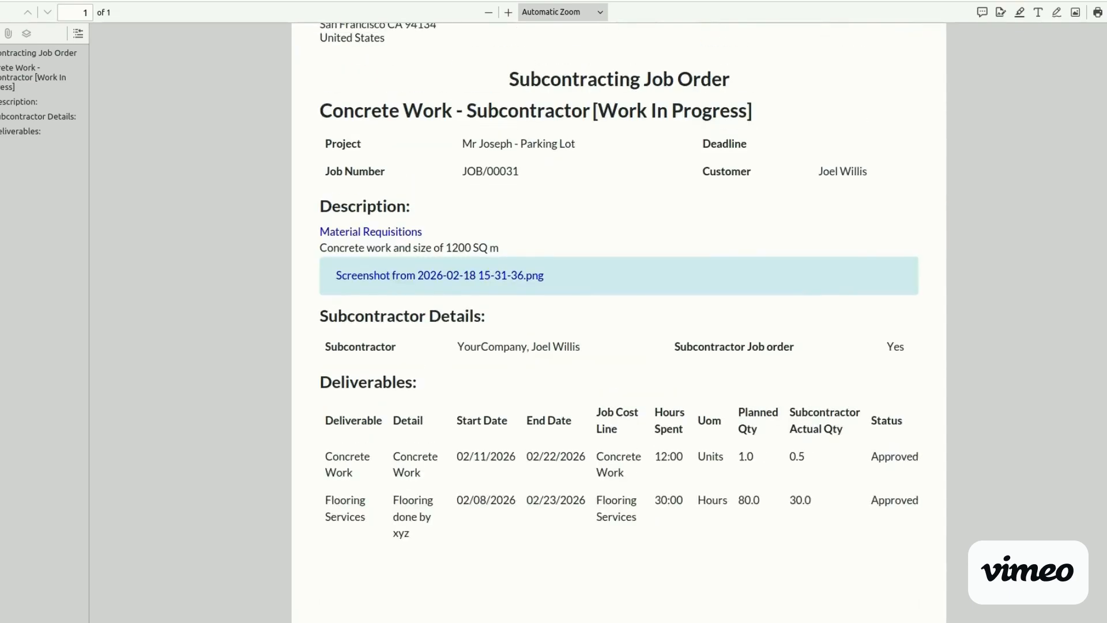
pyautogui.scroll(3, 619, 323)
pyautogui.hotkey('alt', 'Tab')
pyautogui.hotkey('alt', 'Tab')
pyautogui.hotkey('alt', 'Tab')
pyautogui.press('Tab')
pyautogui.press('Tab')
pyautogui.press('Tab')
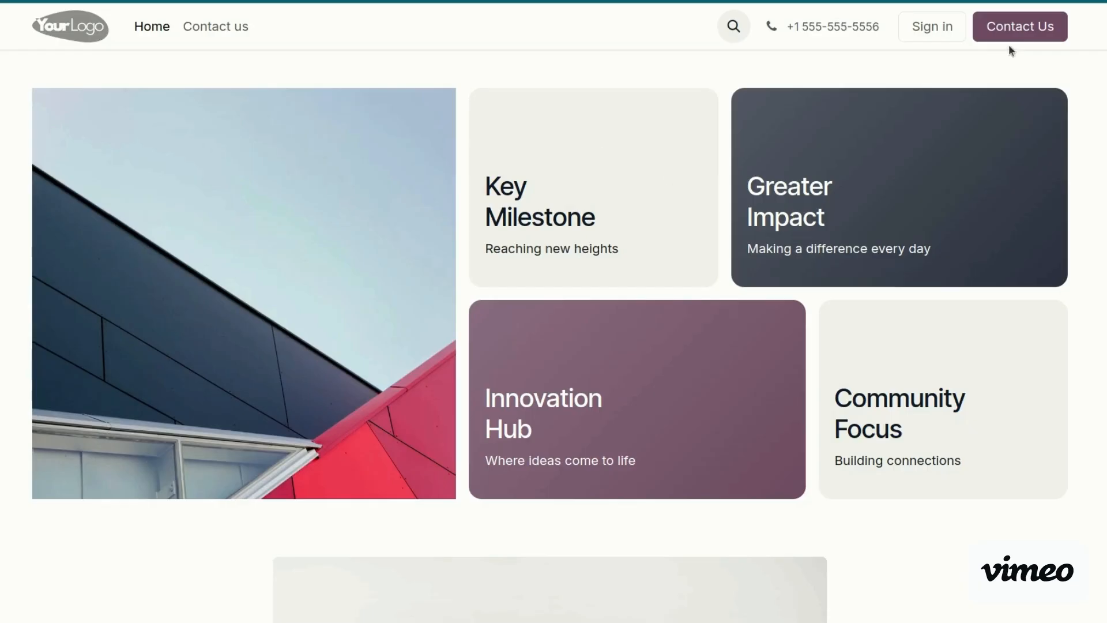
# Log into the portal with the saved portal user's credentials and open the Subcontractor Job Orders card
pyautogui.click(929, 27)
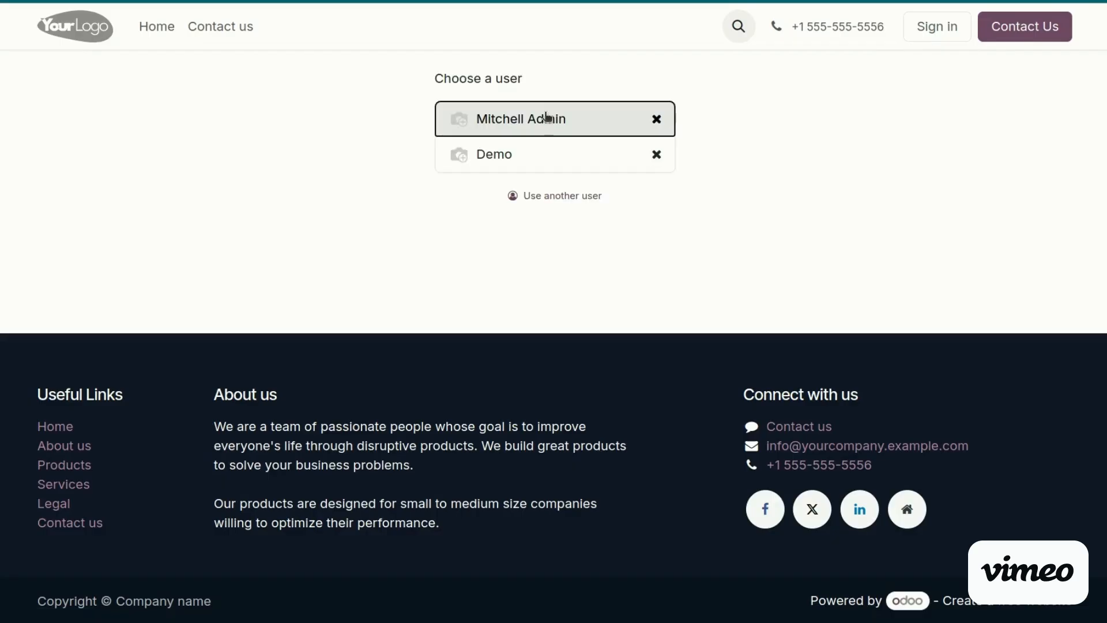
pyautogui.click(556, 194)
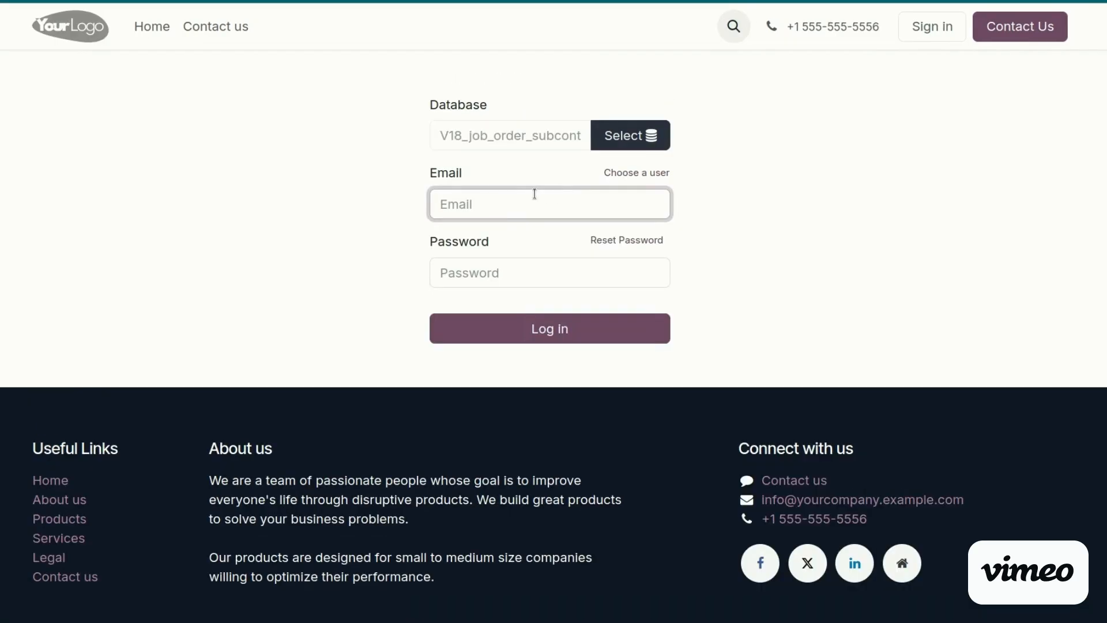
pyautogui.write('portal')
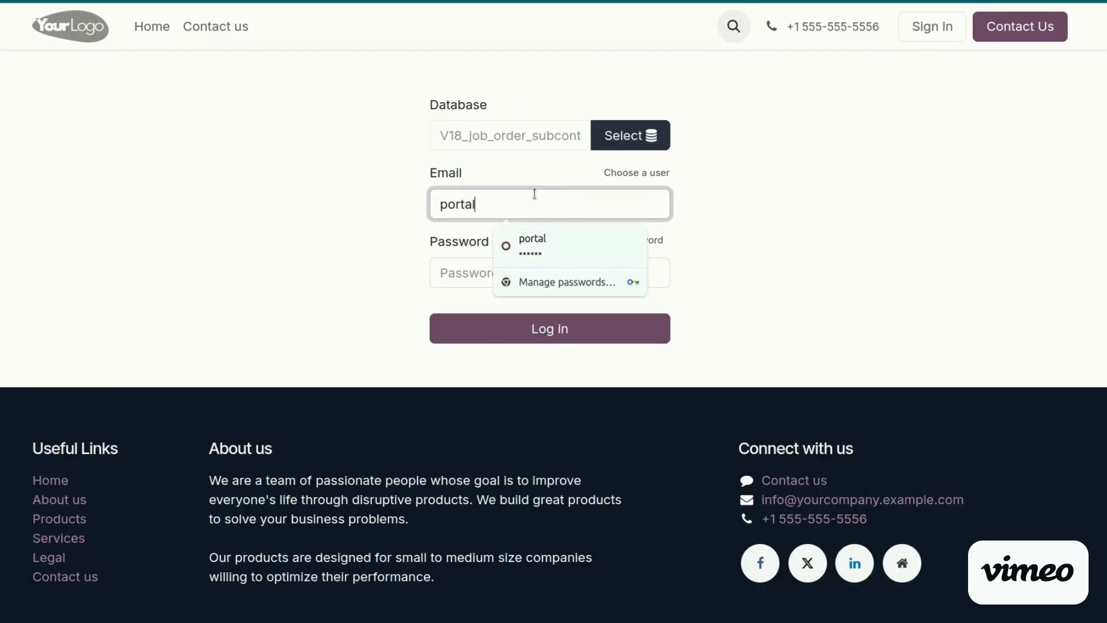
pyautogui.click(530, 245)
pyautogui.click(494, 341)
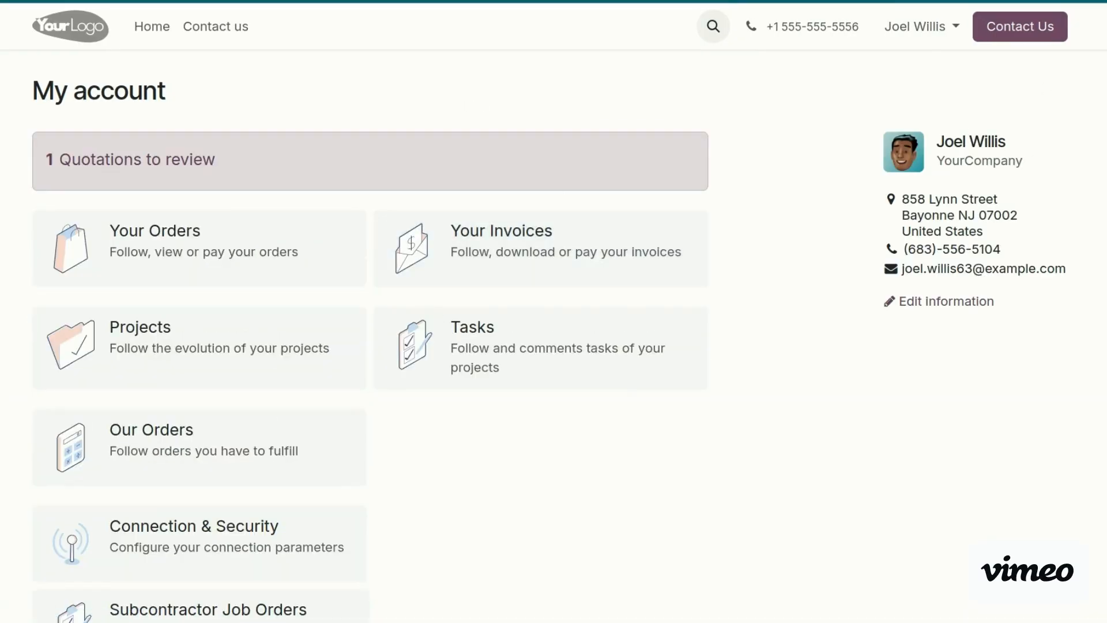
pyautogui.scroll(-5, 1049, 288)
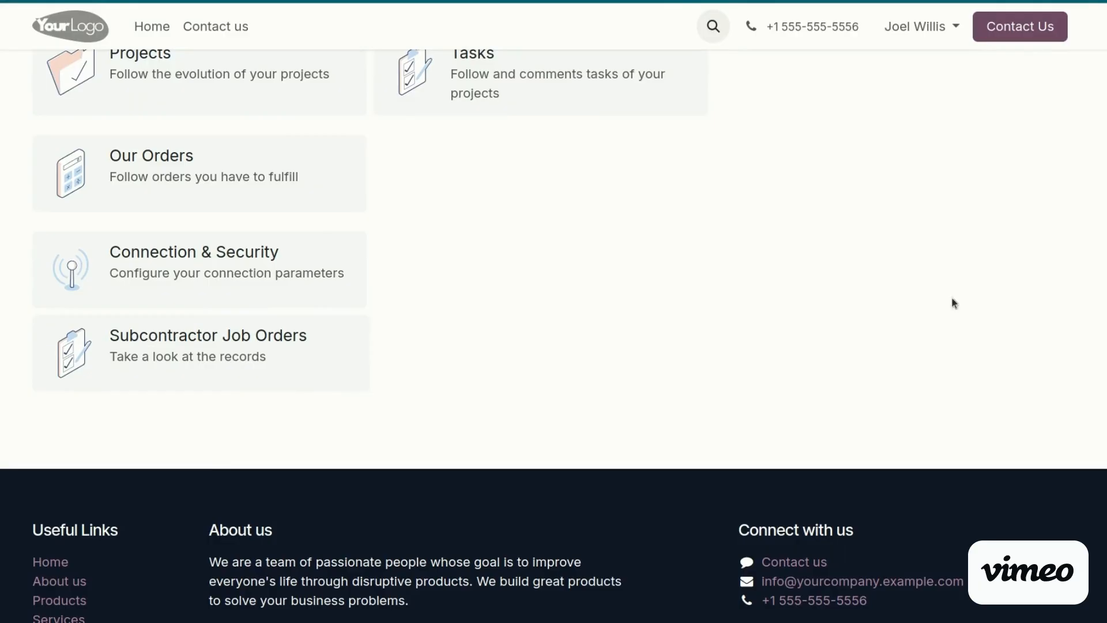
pyautogui.click(240, 353)
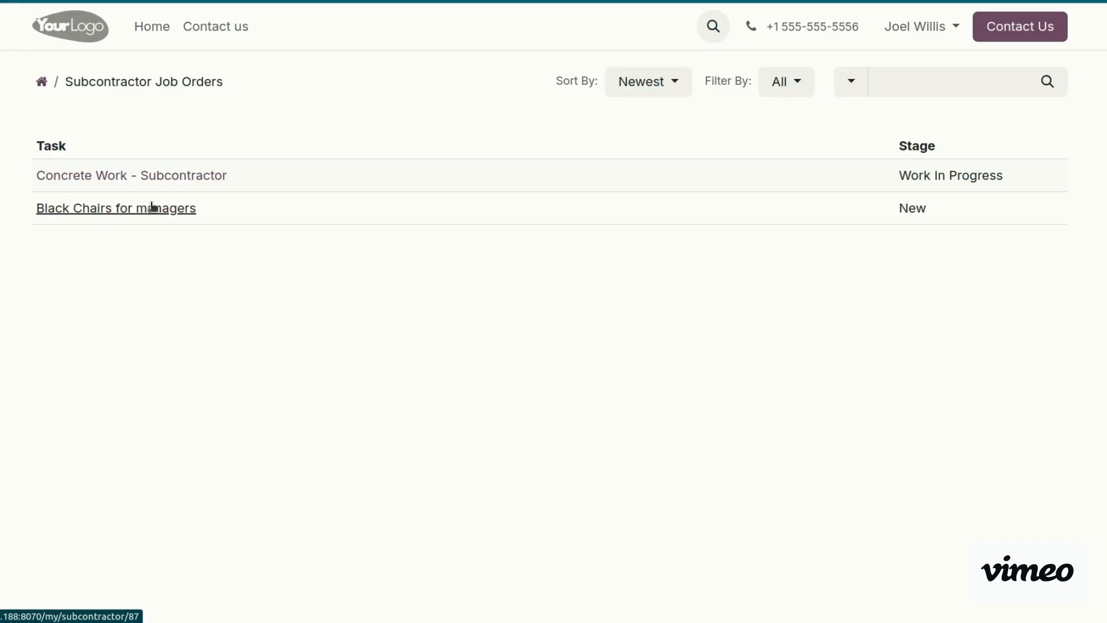
# Open Concrete Work - Subcontractor in the portal and review its Deliverable Lines
pyautogui.click(146, 176)
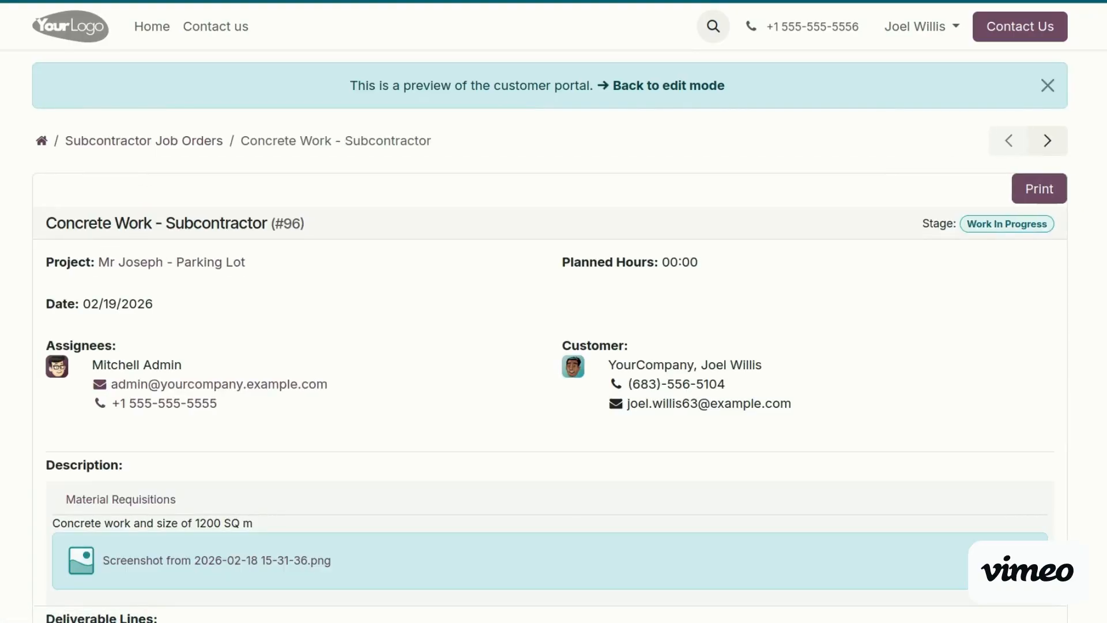
pyautogui.scroll(-7, 554, 311)
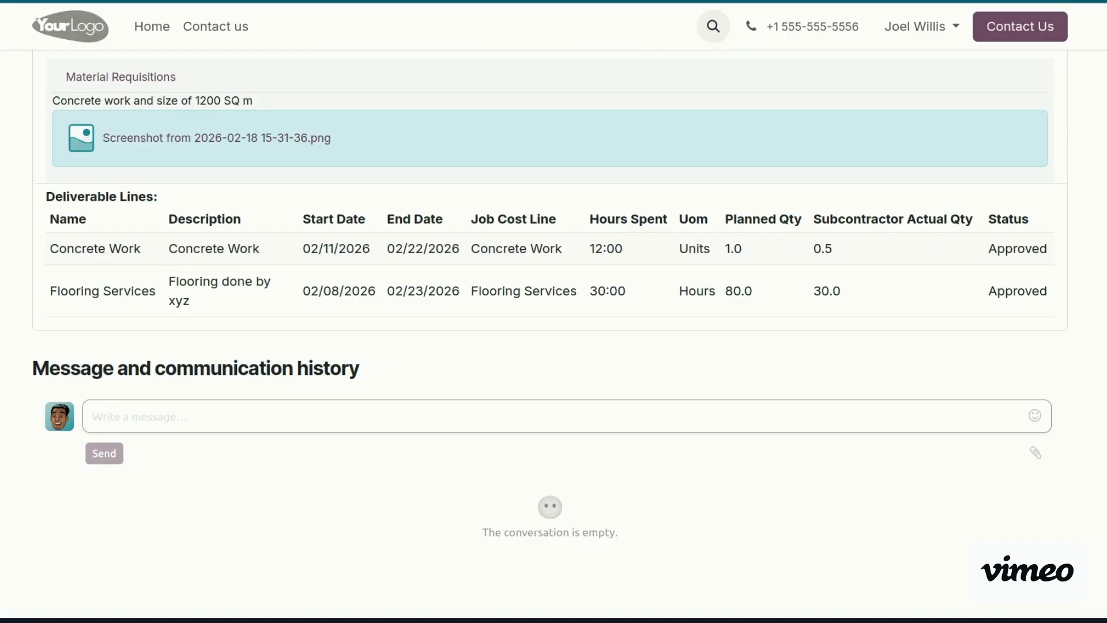
pyautogui.scroll(-5, 553, 335)
pyautogui.scroll(9, 554, 335)
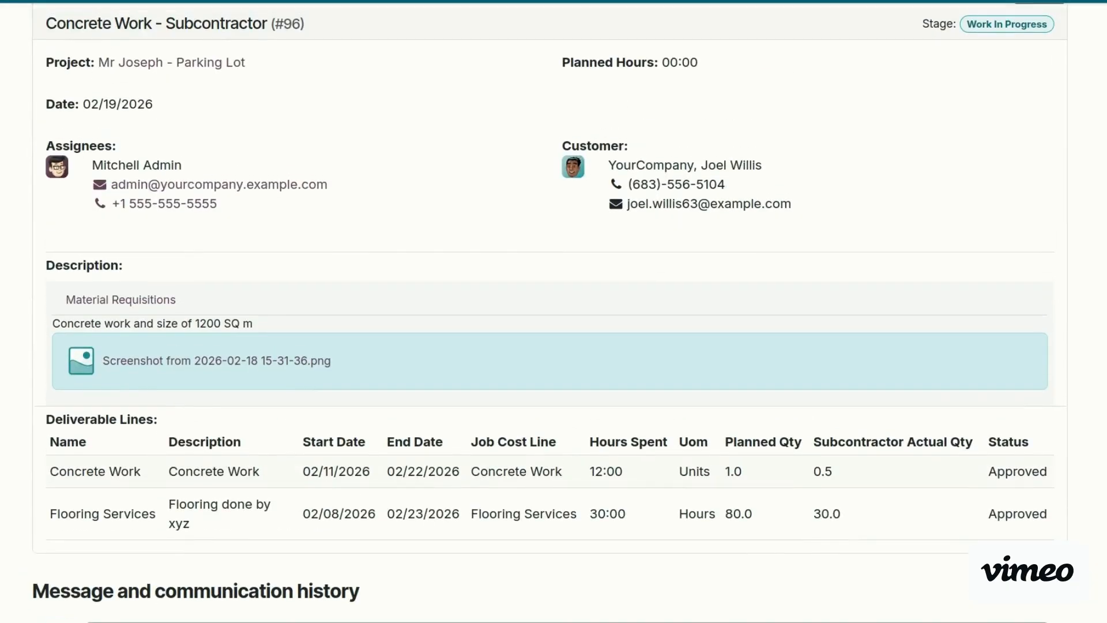
pyautogui.scroll(-5, 501, 365)
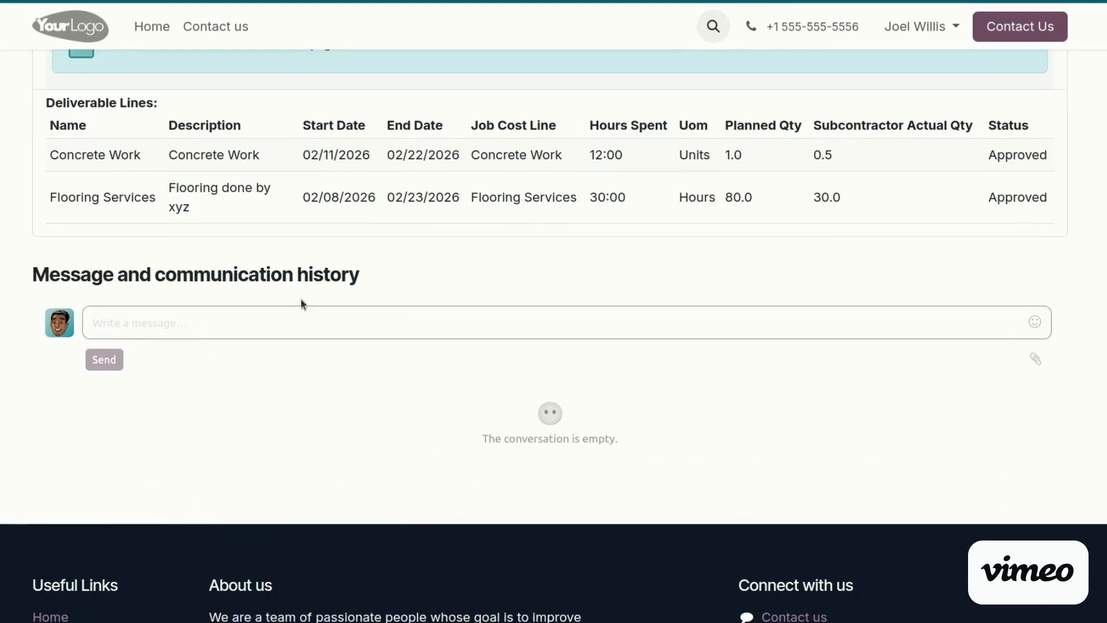
# Start a message, cancel the file attachment, and print the job order from the portal
pyautogui.click(219, 324)
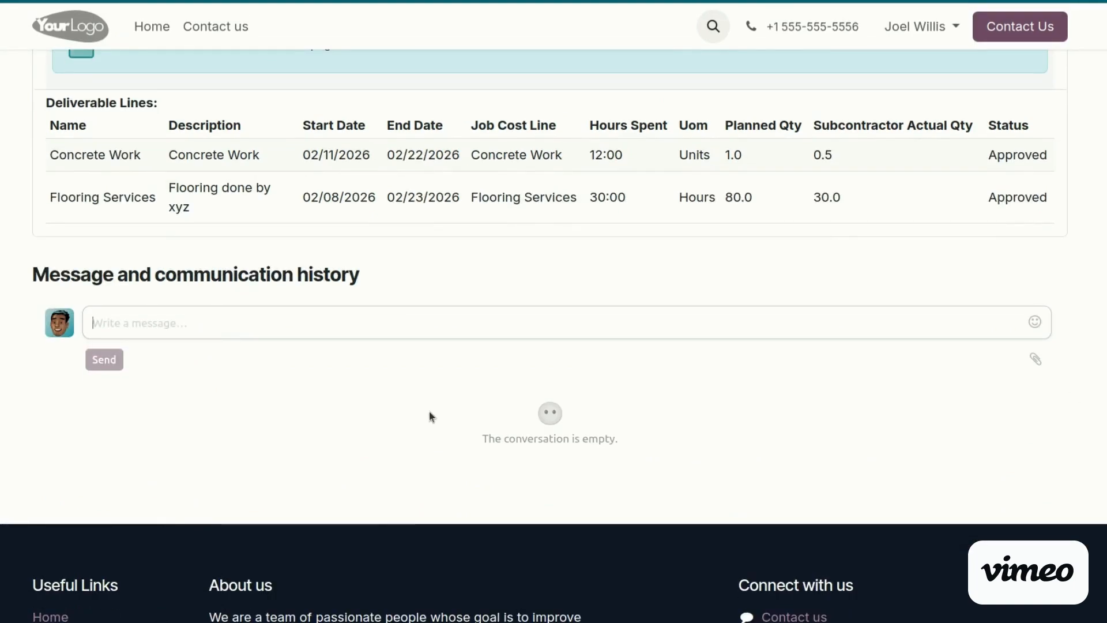
pyautogui.click(1034, 362)
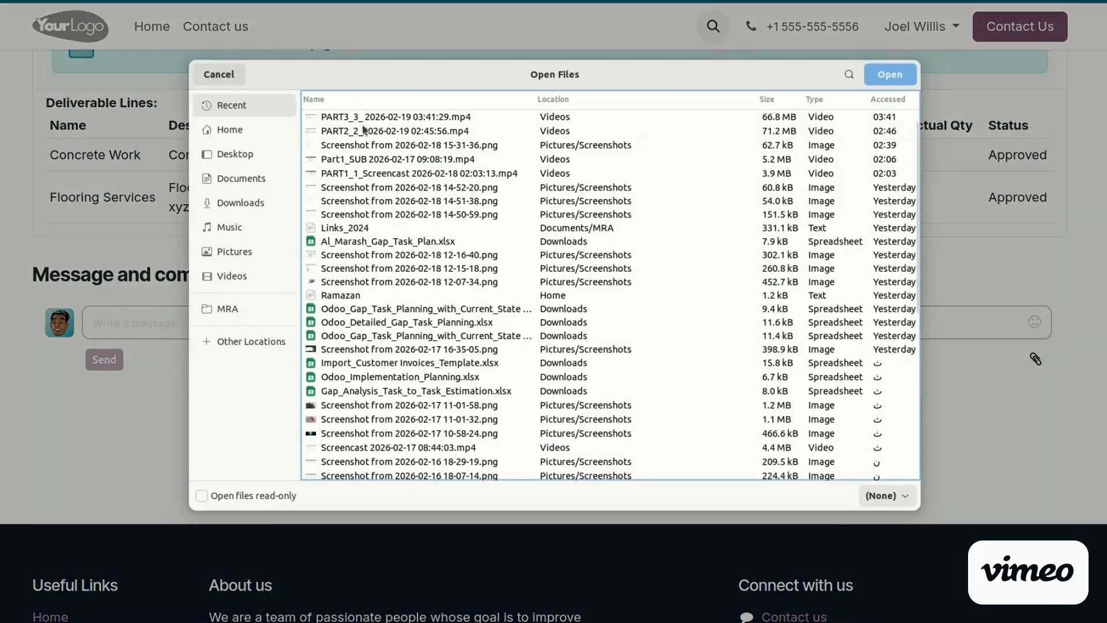
pyautogui.click(219, 73)
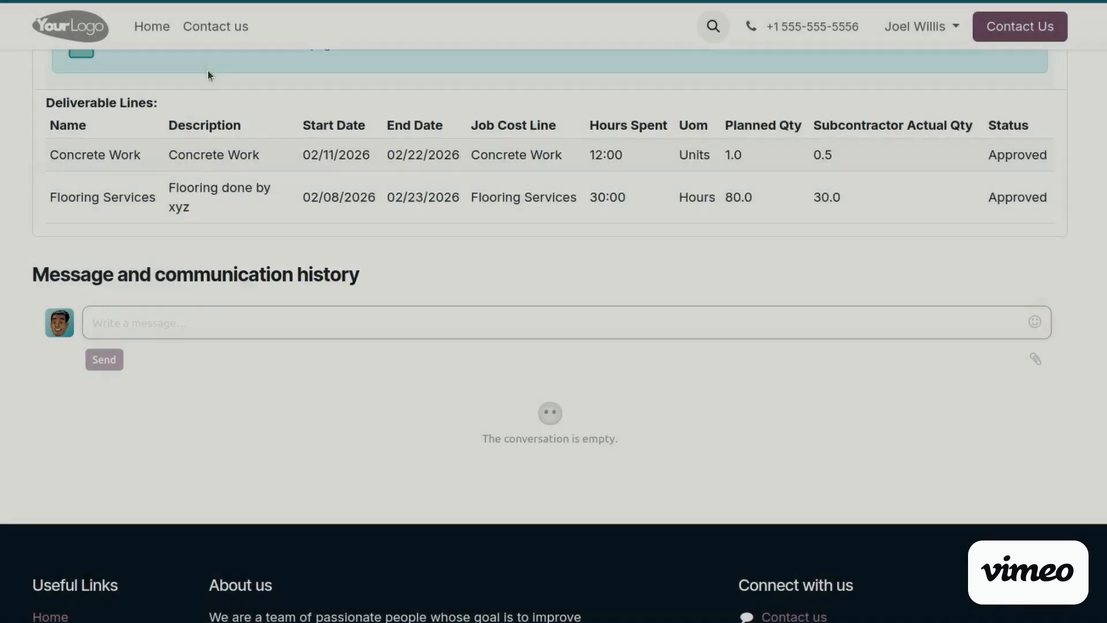
pyautogui.scroll(9, 553, 311)
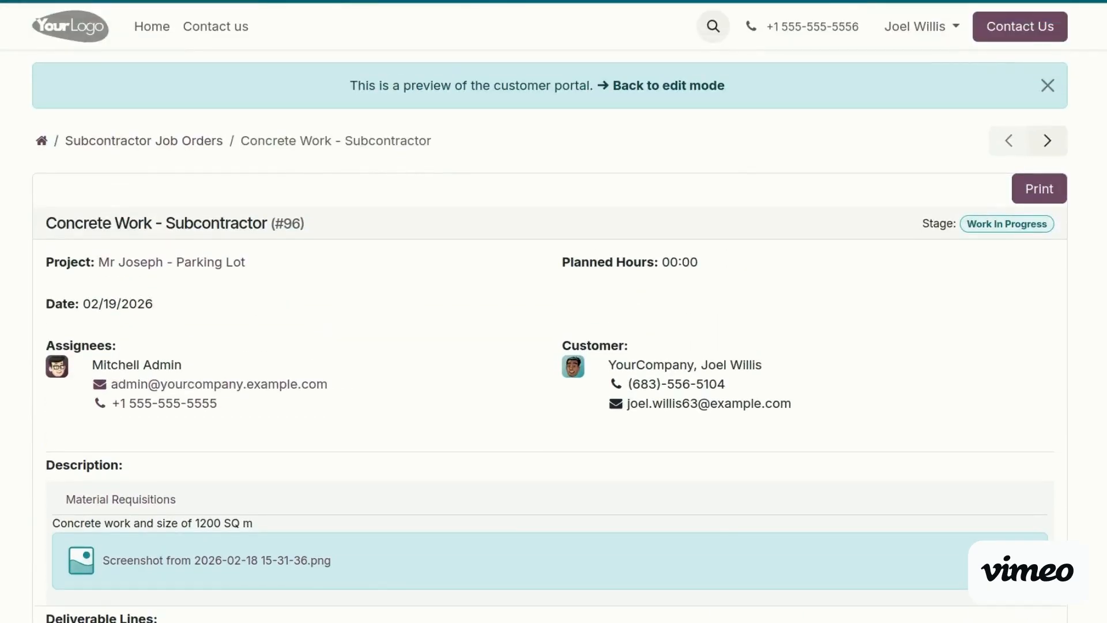
pyautogui.click(1025, 190)
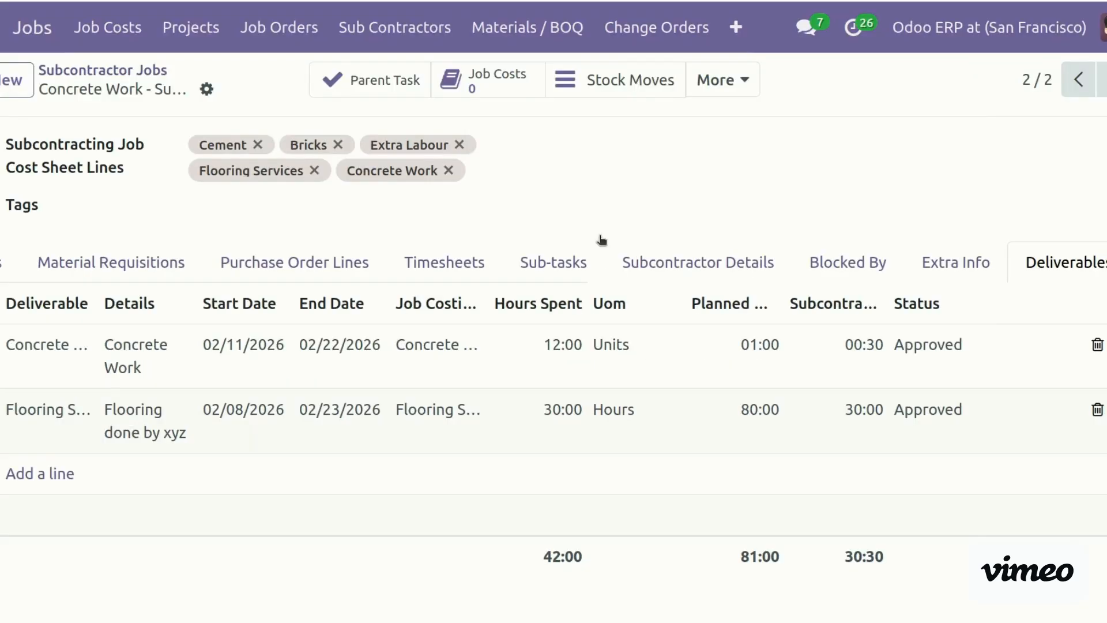
# Open the Concrete Work job's empty Change Orders list from the More menu
pyautogui.click(724, 94)
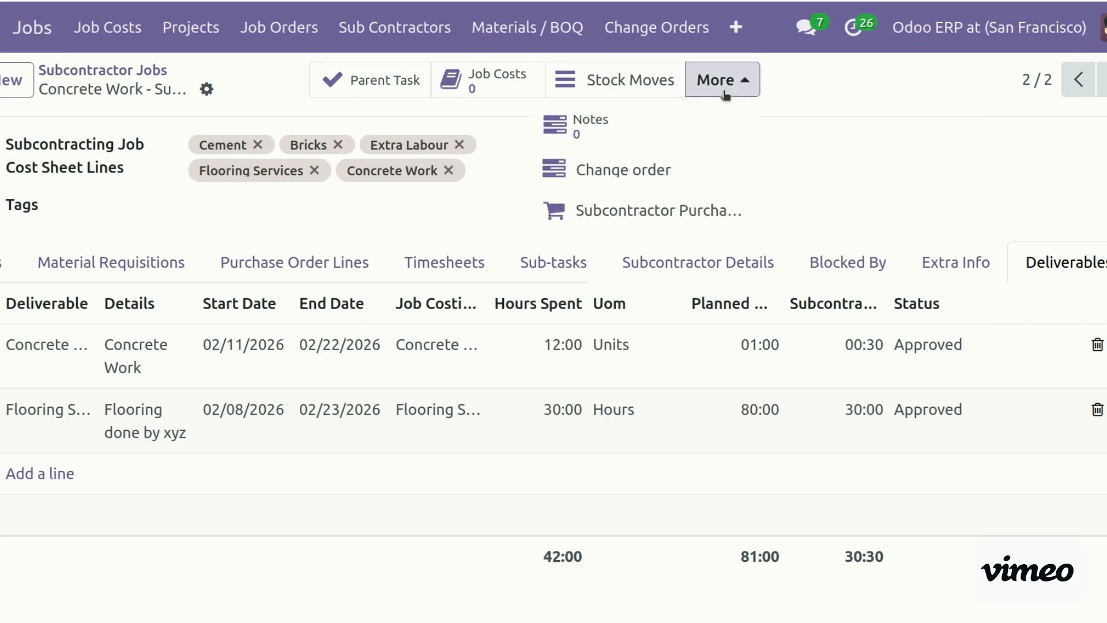
pyautogui.click(651, 188)
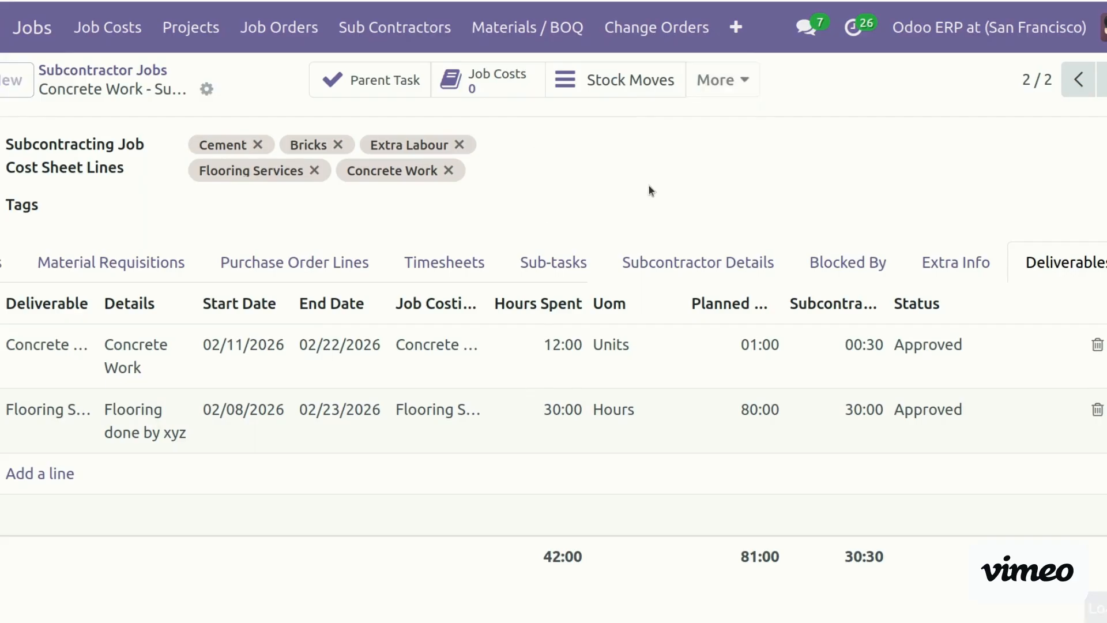
# Create a subcontractor change order with the matching subcontractor contact and the Parking Lot project
pyautogui.click(25, 84)
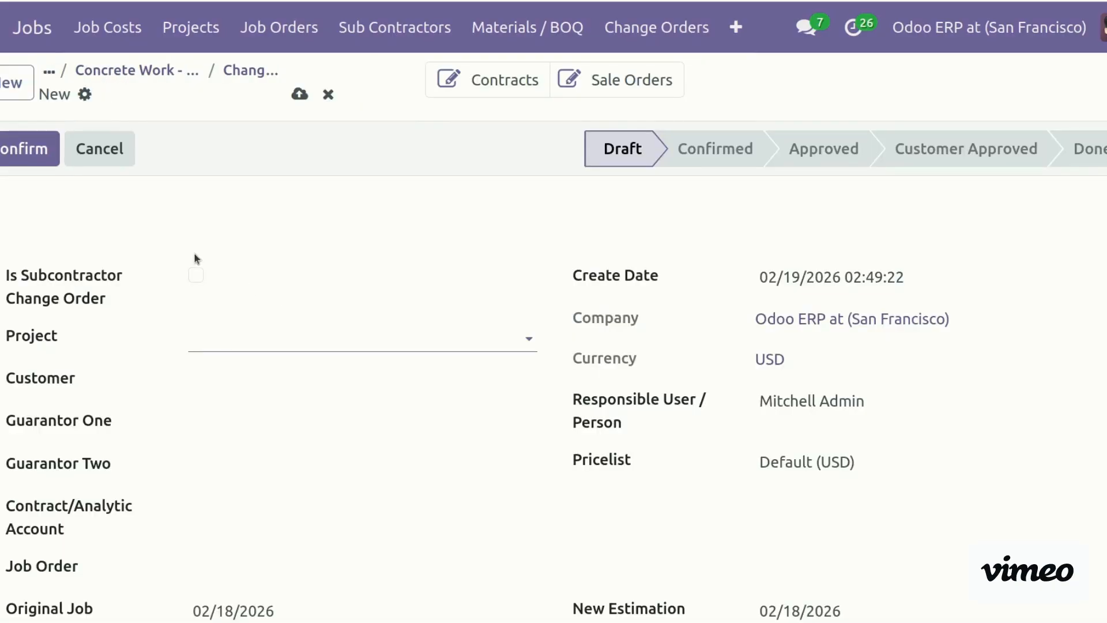
pyautogui.click(195, 277)
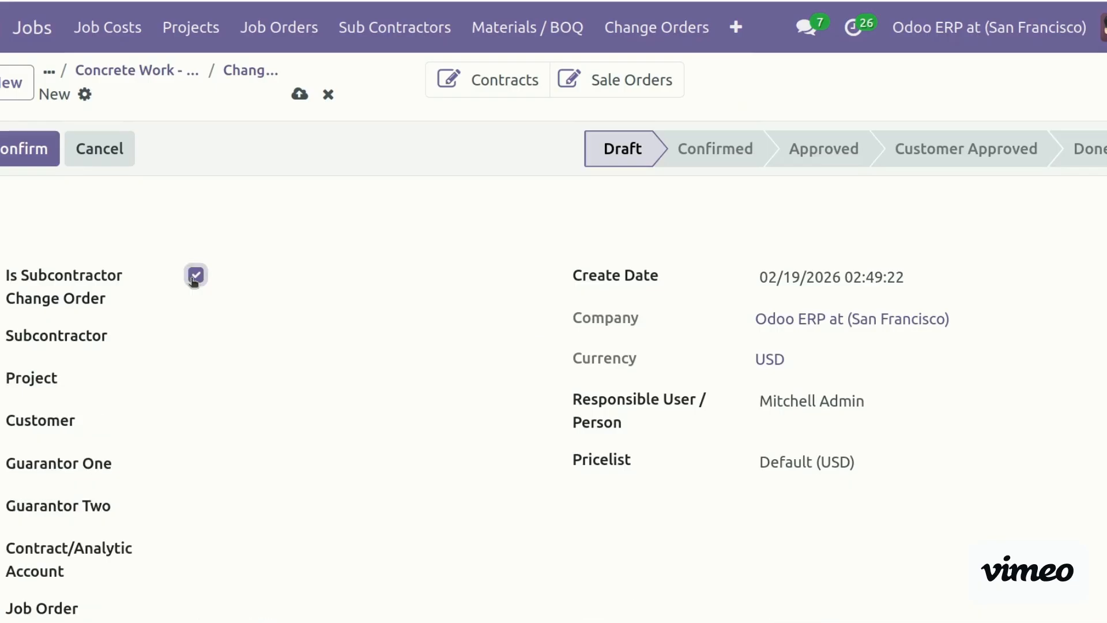
pyautogui.click(224, 334)
pyautogui.write('joe')
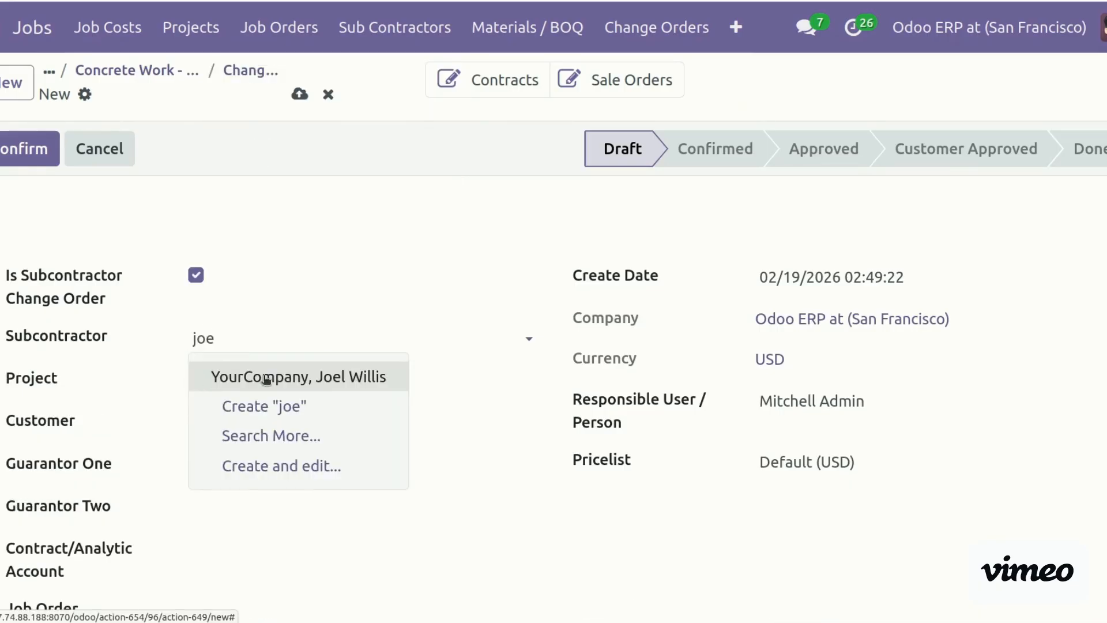
pyautogui.click(236, 376)
pyautogui.click(235, 384)
pyautogui.write('jose')
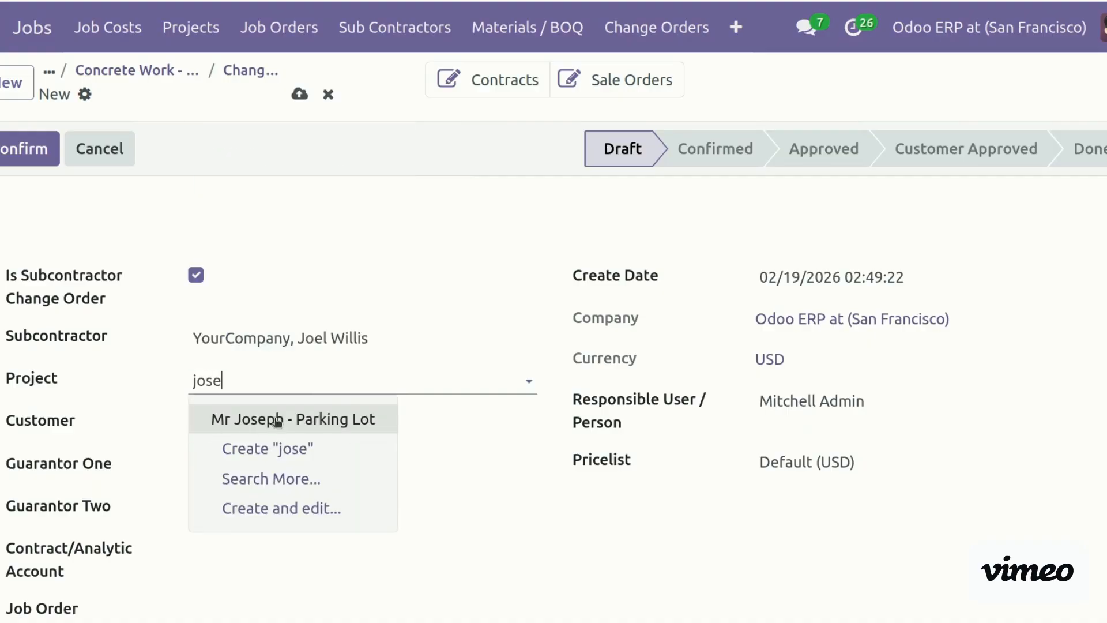
pyautogui.click(274, 419)
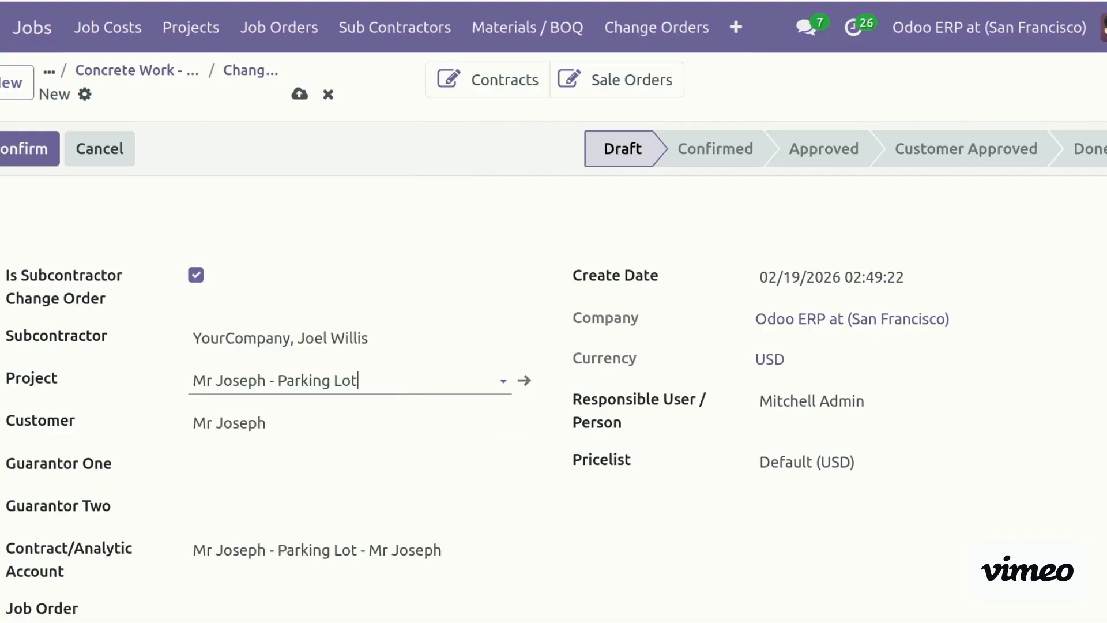
# Fill in Guarantor One, Guarantor Two and the Concrete Work - Subcontractor job order
pyautogui.scroll(-3, 253, 283)
pyautogui.click(234, 263)
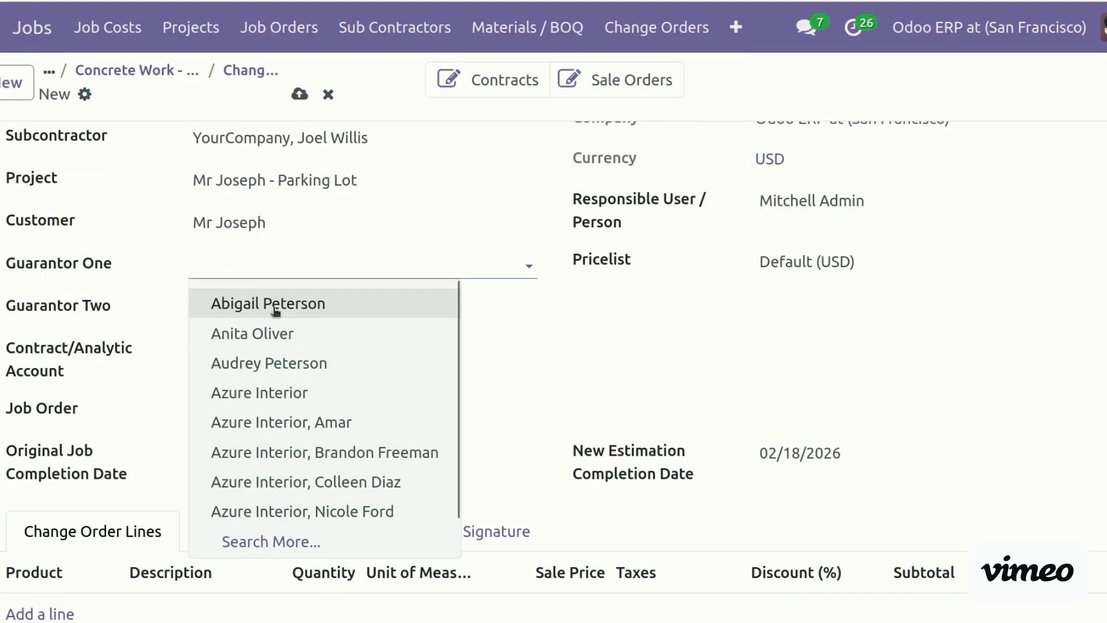
pyautogui.click(286, 335)
pyautogui.click(240, 297)
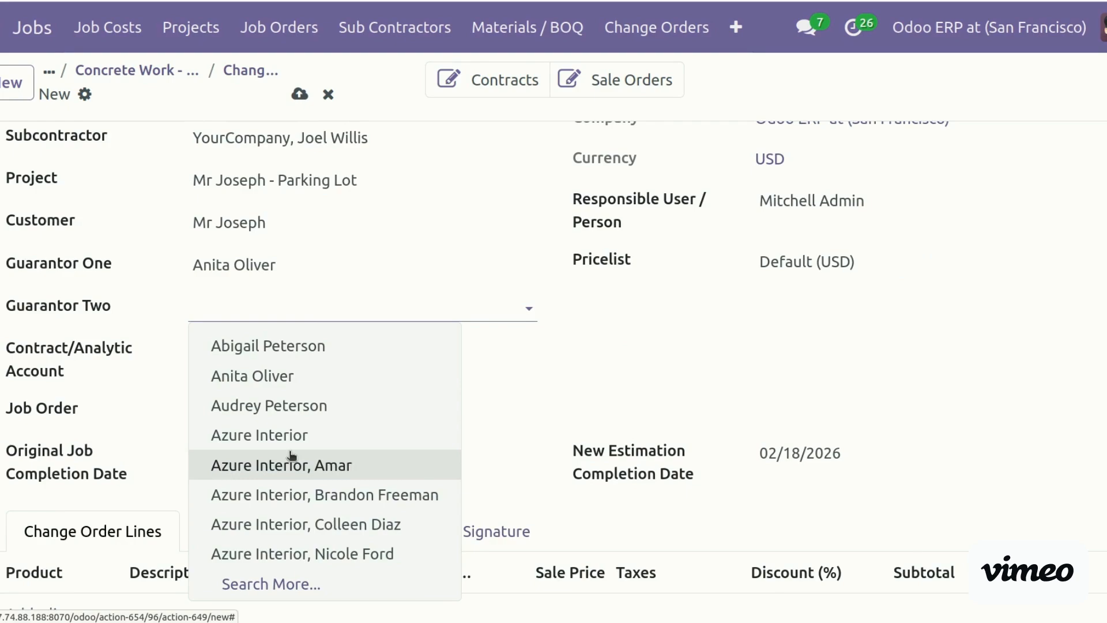
pyautogui.write('a')
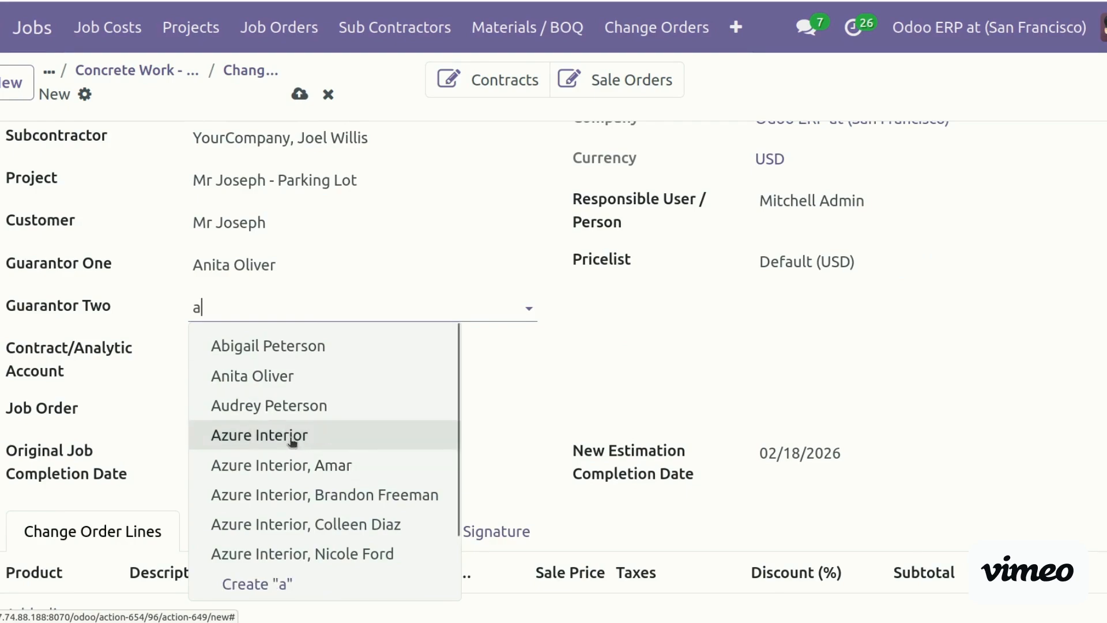
pyautogui.click(299, 407)
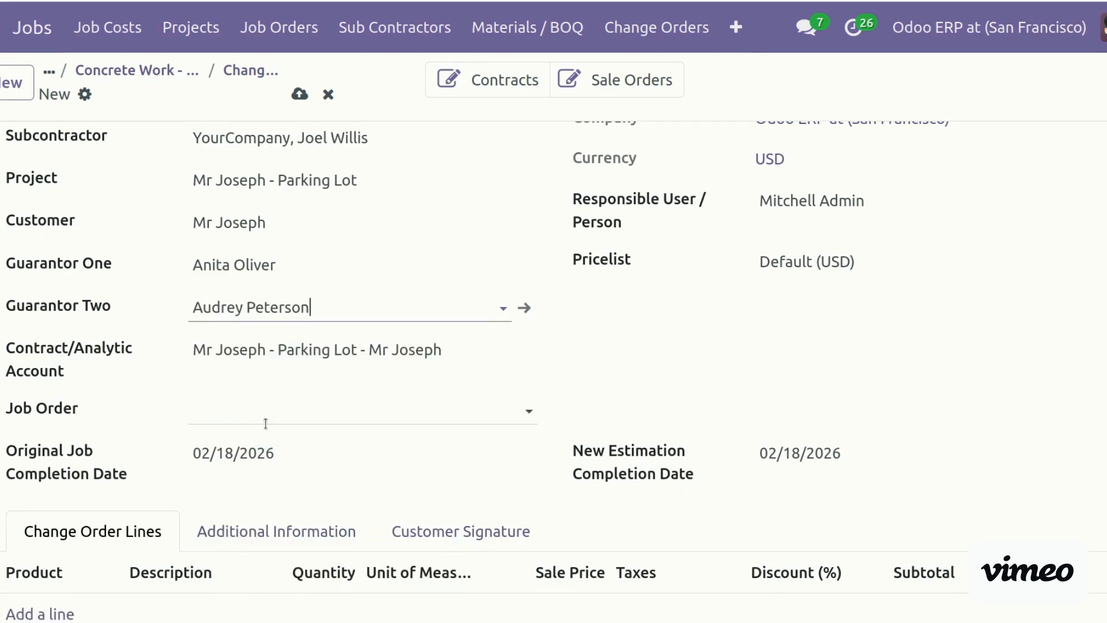
pyautogui.click(283, 403)
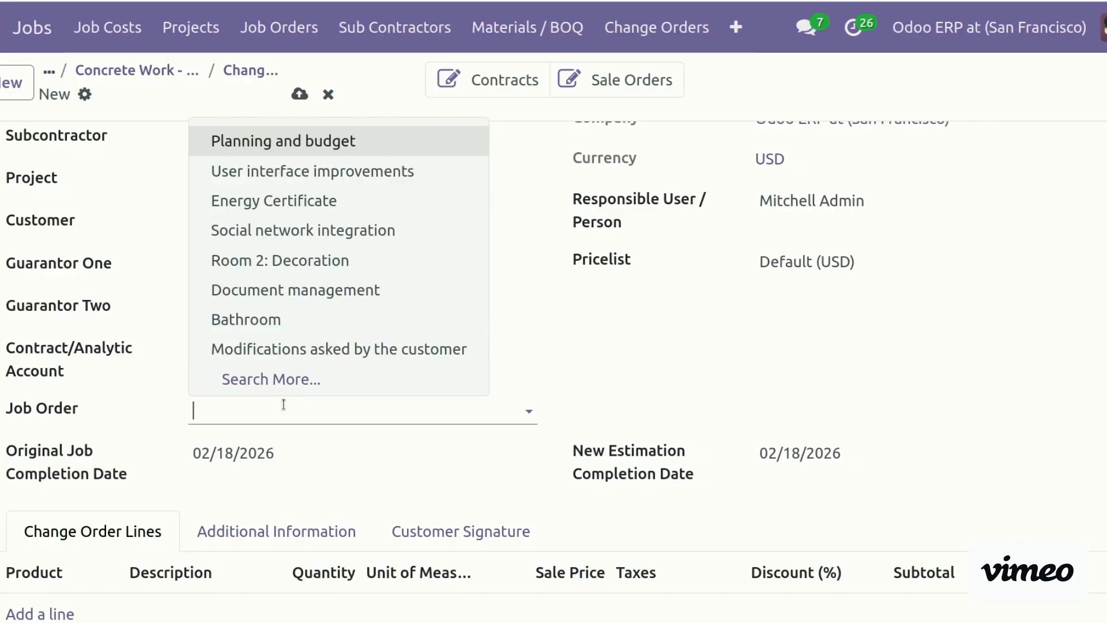
pyautogui.write('sub')
pyautogui.click(289, 452)
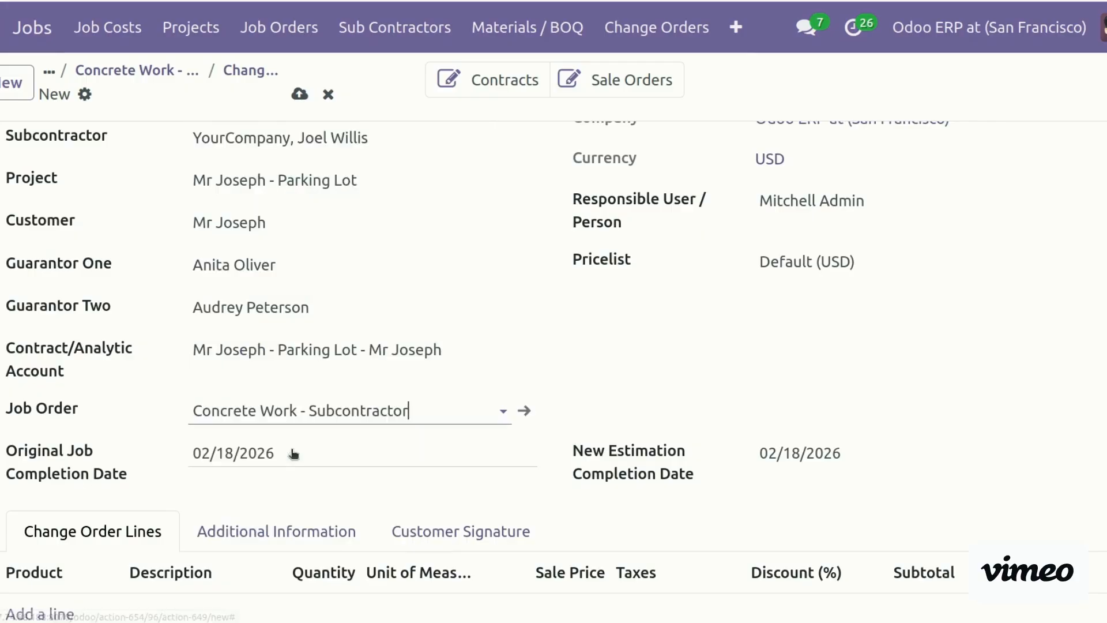
# Set the New Estimation Completion Date to 02/28/2026
pyautogui.scroll(-3, 553, 369)
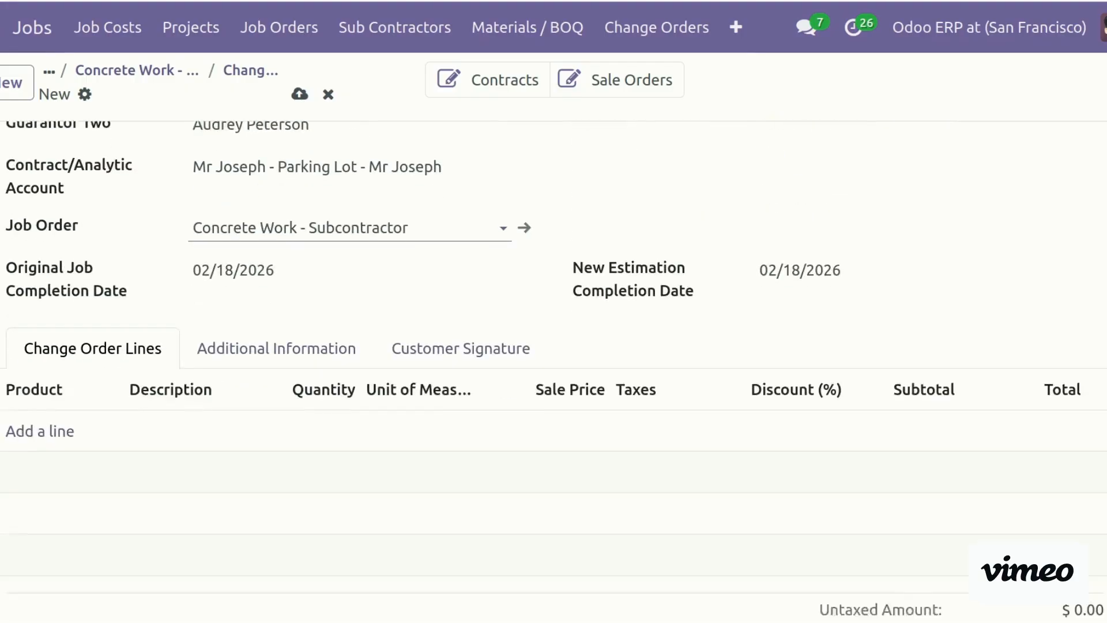
pyautogui.scroll(4, 553, 369)
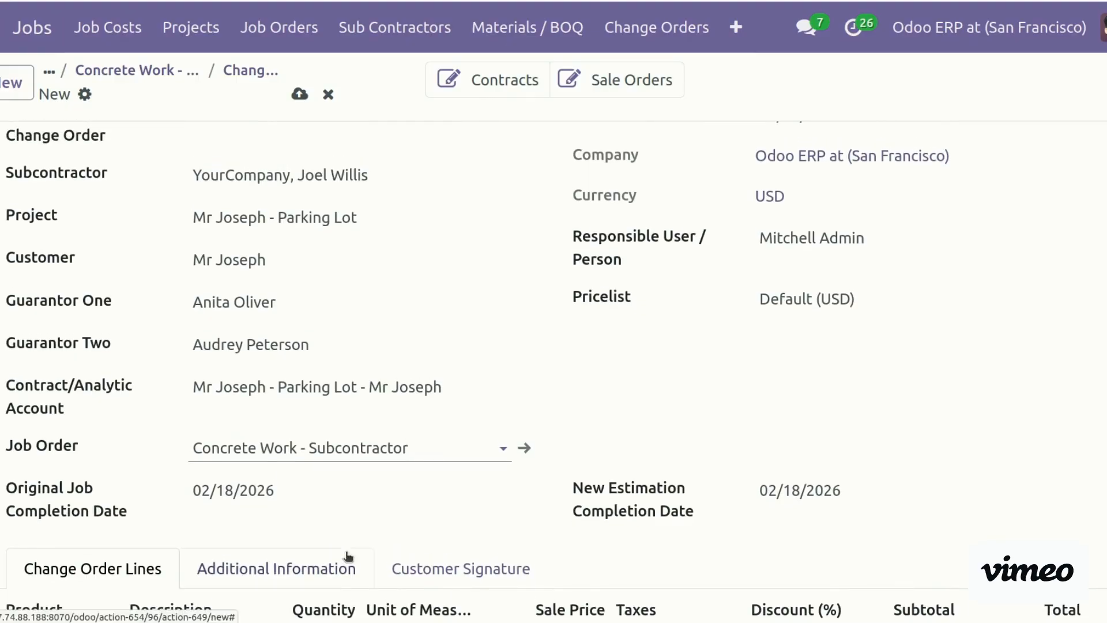
pyautogui.click(847, 493)
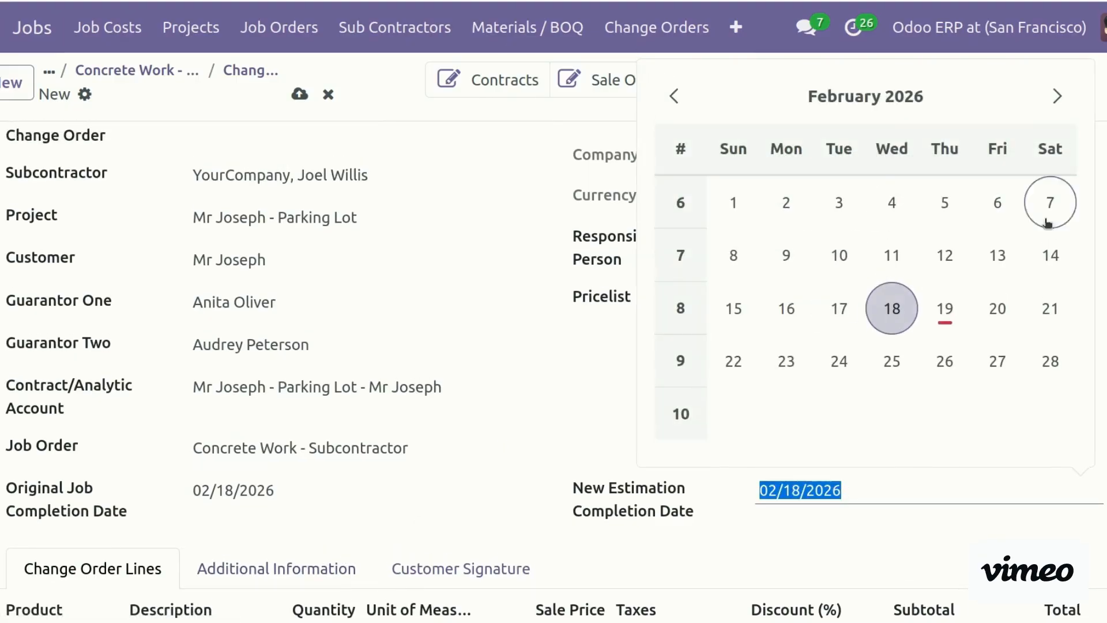
pyautogui.click(1045, 348)
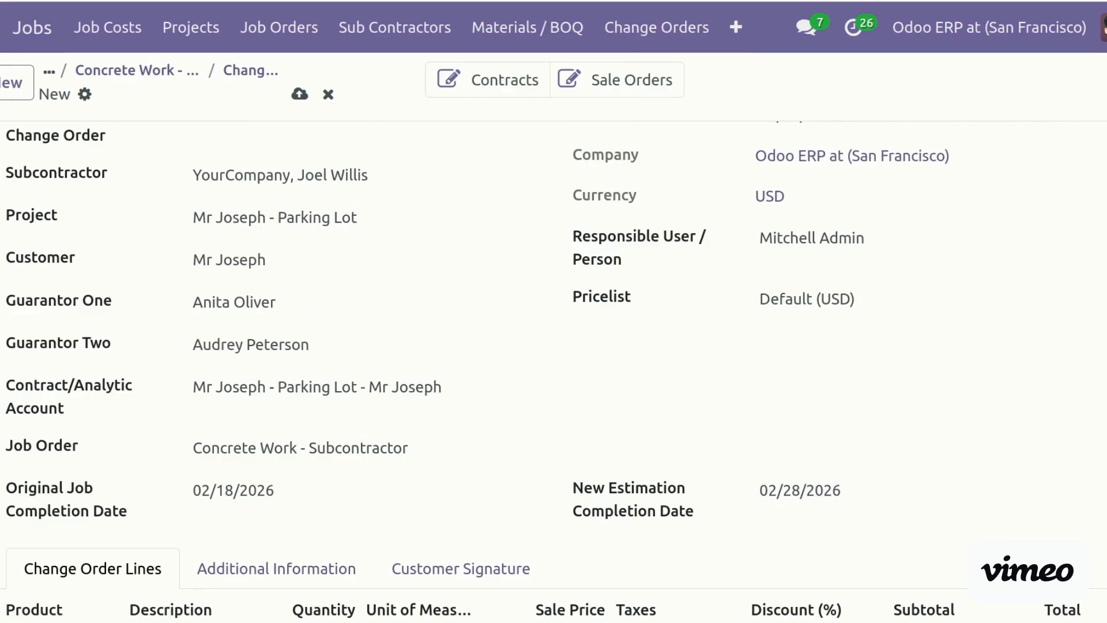
pyautogui.scroll(3, 553, 371)
pyautogui.scroll(-4, 553, 372)
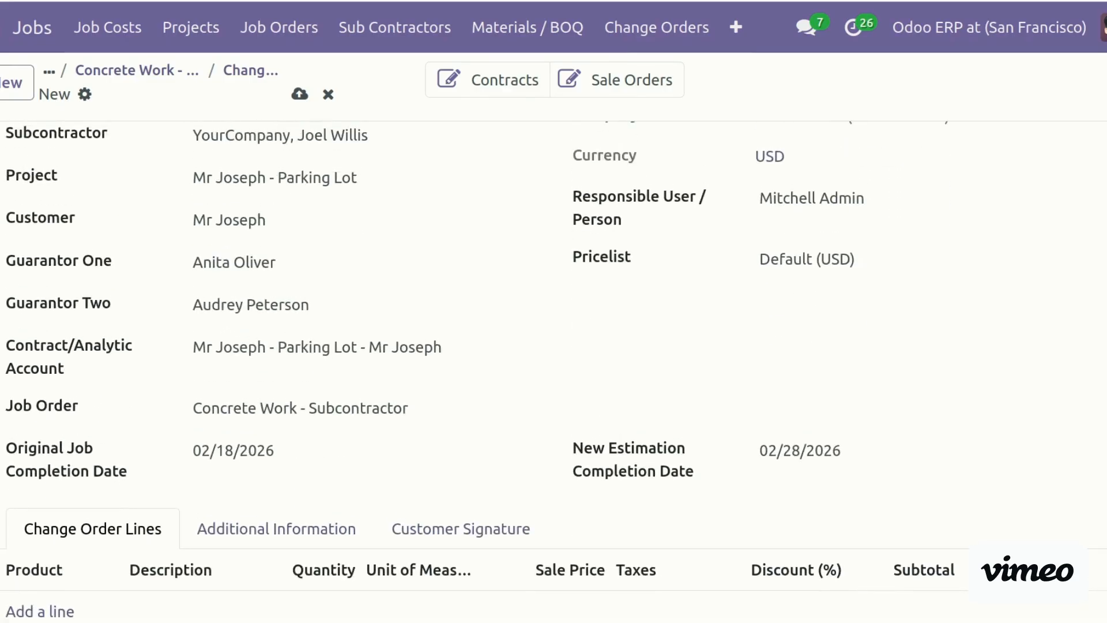
pyautogui.scroll(-7, 553, 372)
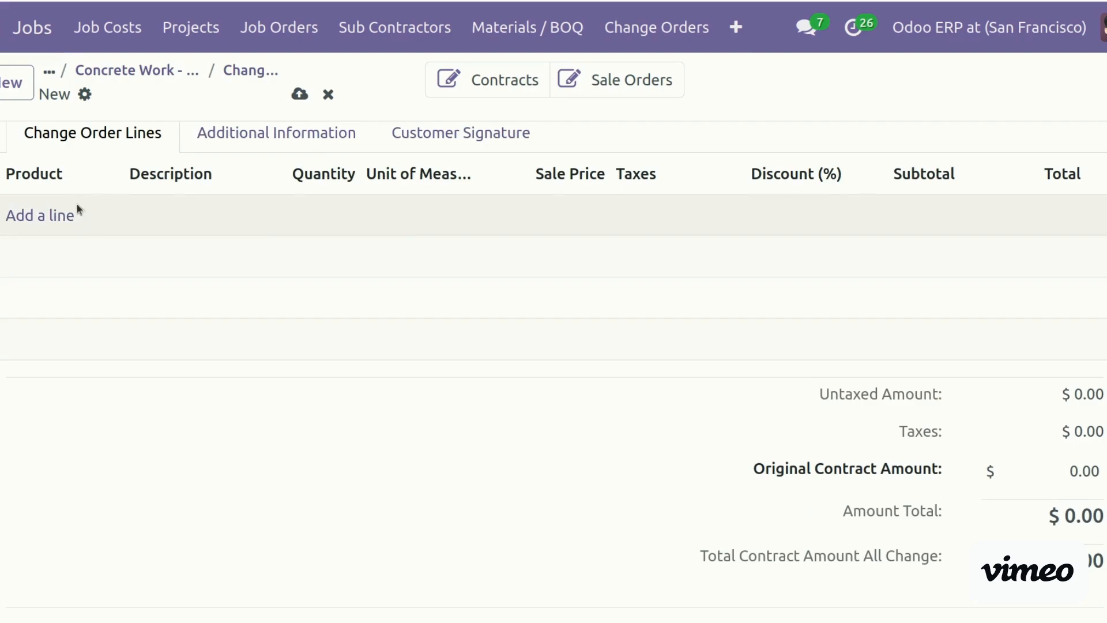
# Add a Steel Structure change order line with a sale price of $340
pyautogui.click(60, 217)
pyautogui.click(37, 214)
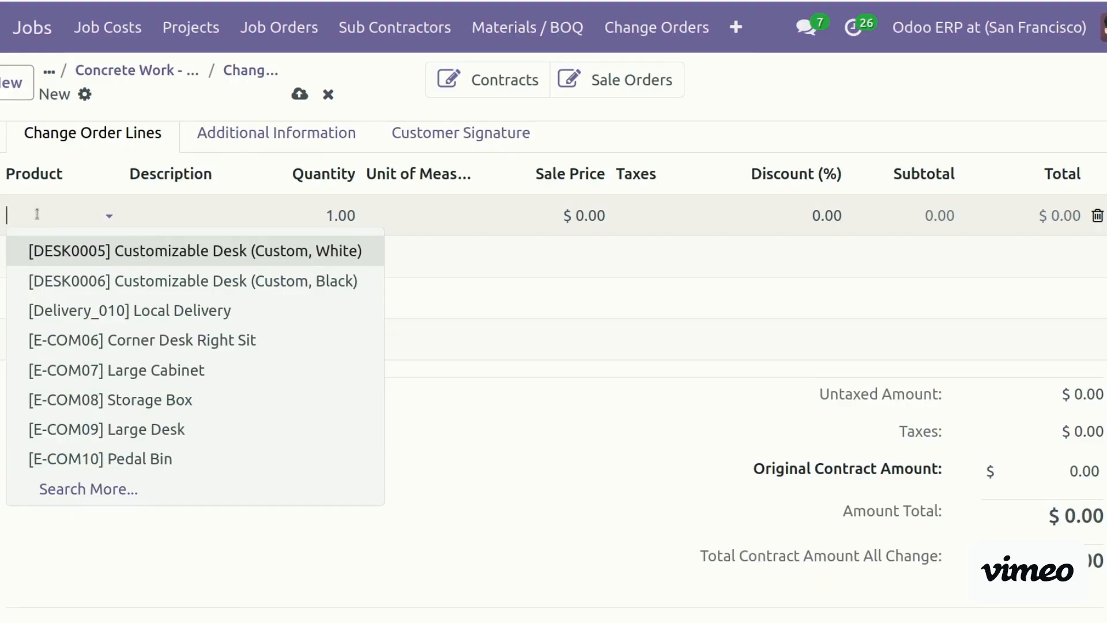
pyautogui.write('stee')
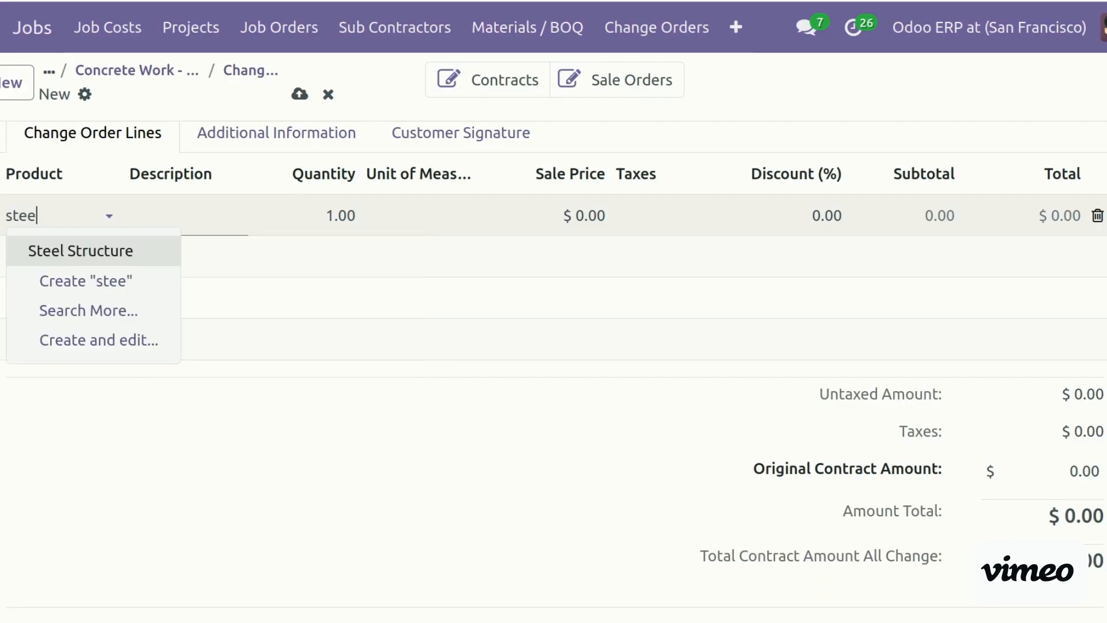
pyautogui.click(68, 252)
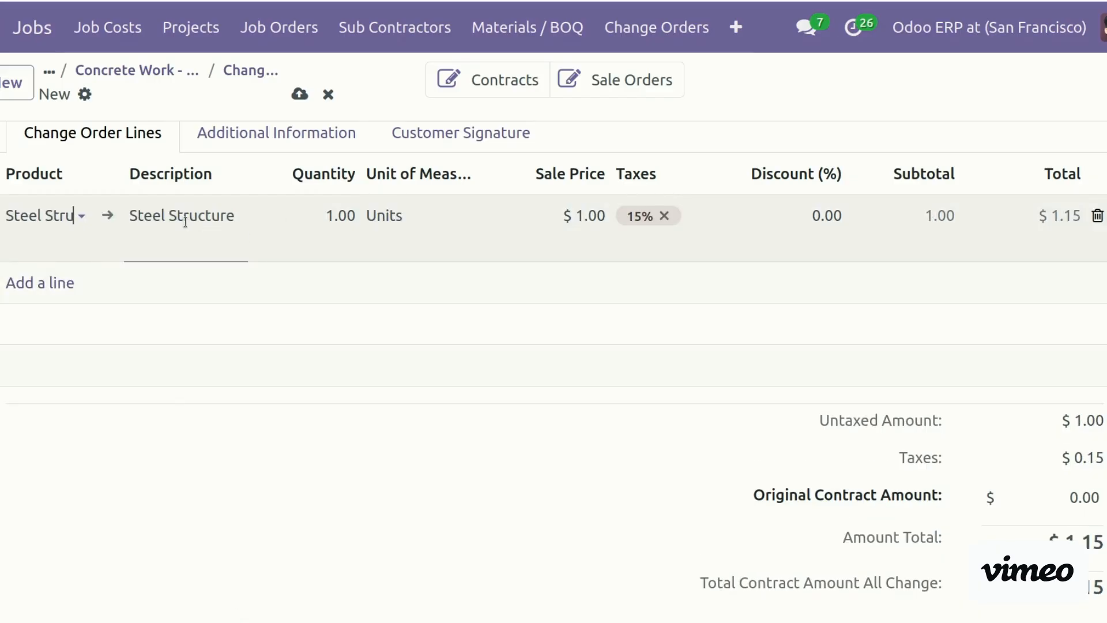
pyautogui.click(320, 217)
pyautogui.click(798, 214)
pyautogui.click(550, 217)
pyautogui.write('340')
# Add a Pedal Bin line at $47 and check the $445.05 total
pyautogui.click(64, 280)
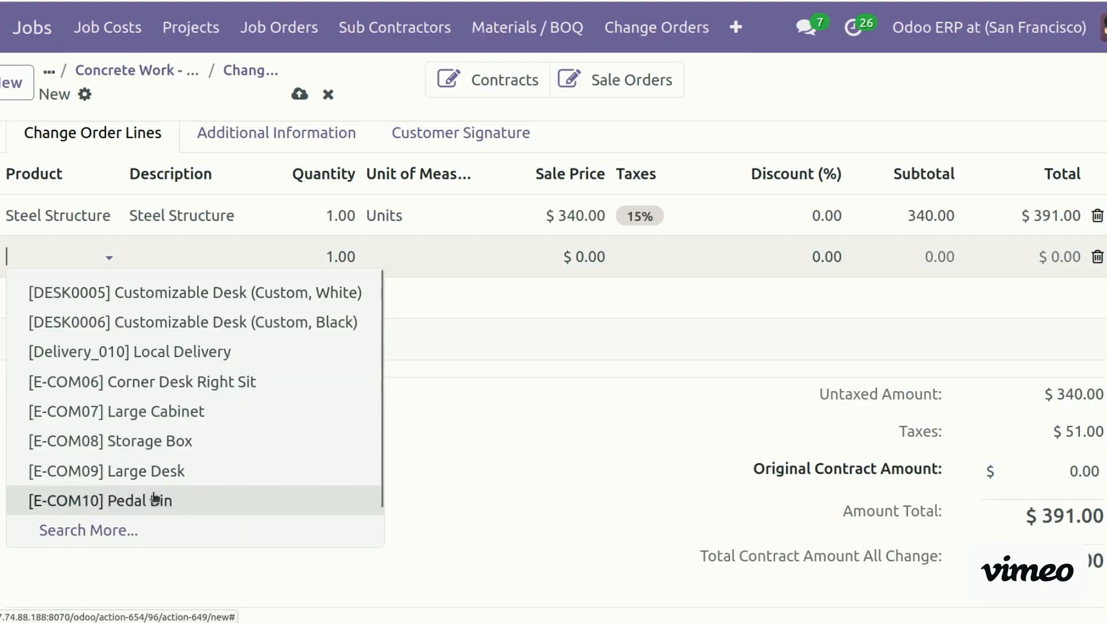
pyautogui.click(154, 499)
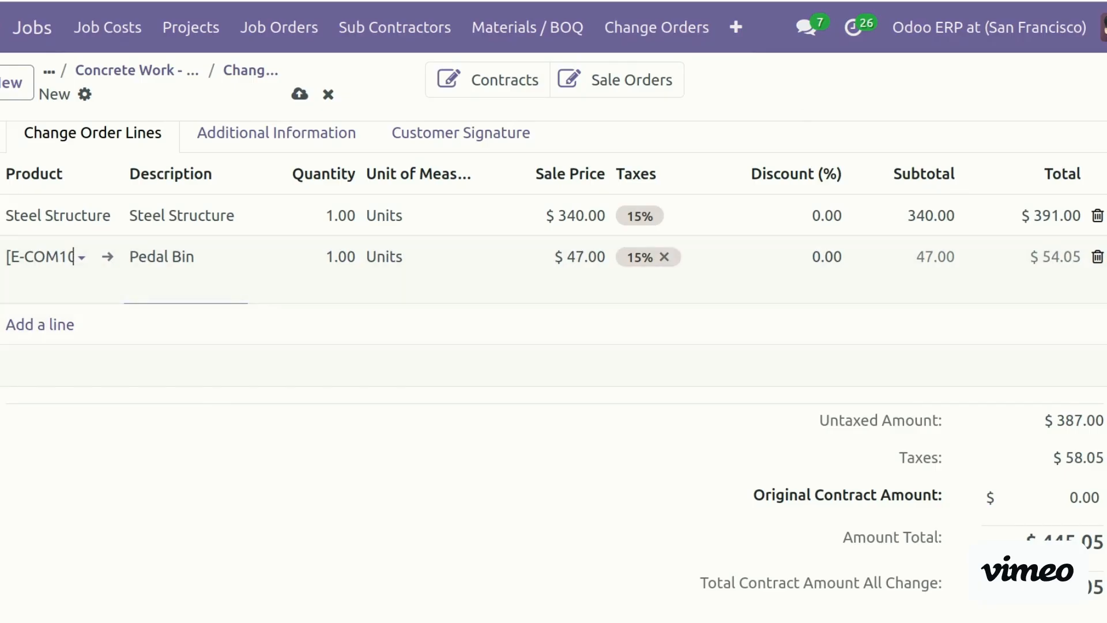
pyautogui.scroll(-4, 553, 372)
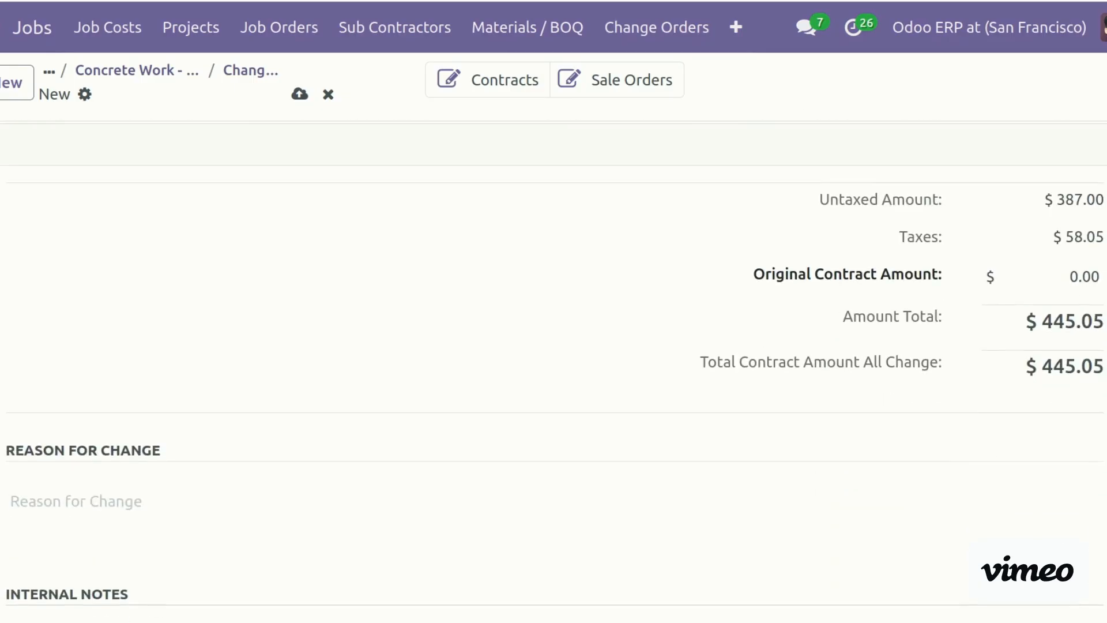
pyautogui.scroll(10, 553, 371)
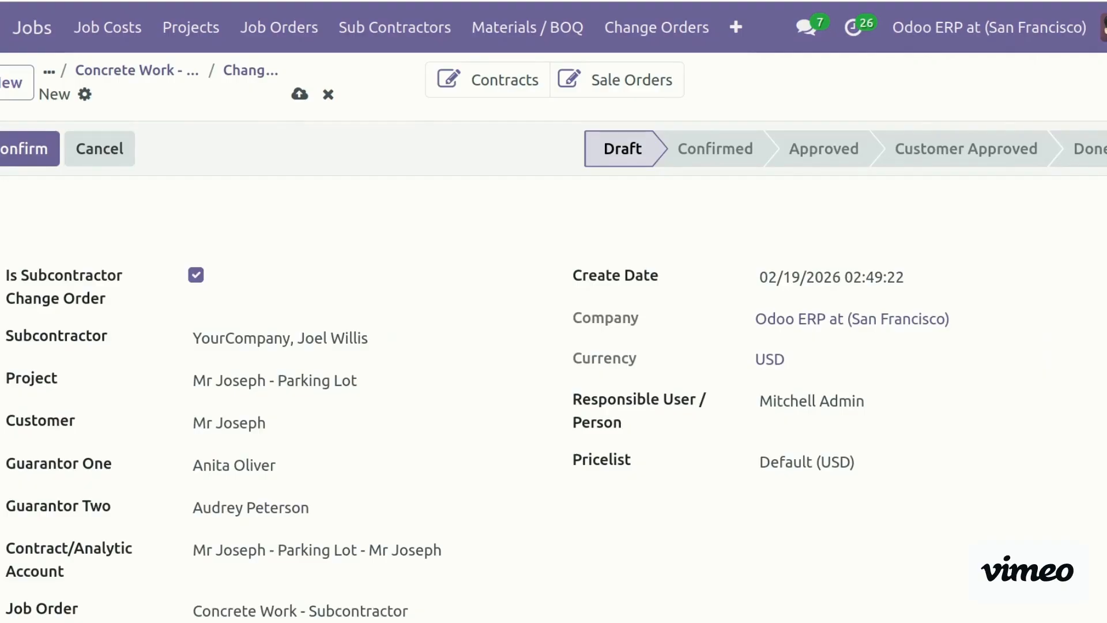
pyautogui.scroll(-3, 554, 372)
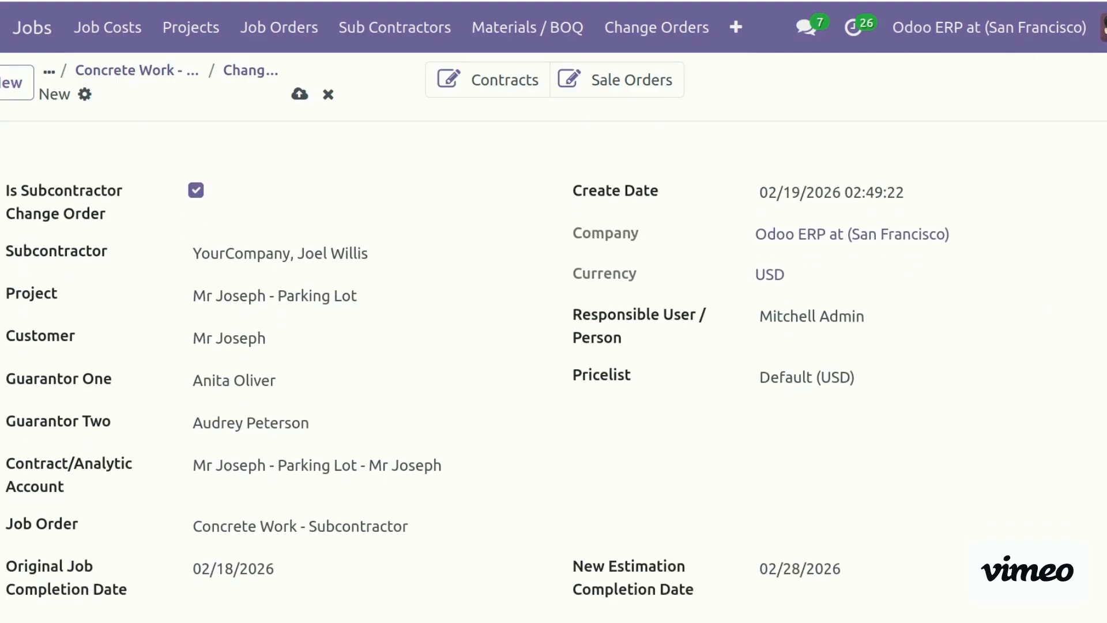
pyautogui.scroll(3, 167, 196)
# Confirm the change order, saving it as CO00001, then approve it
pyautogui.click(7, 151)
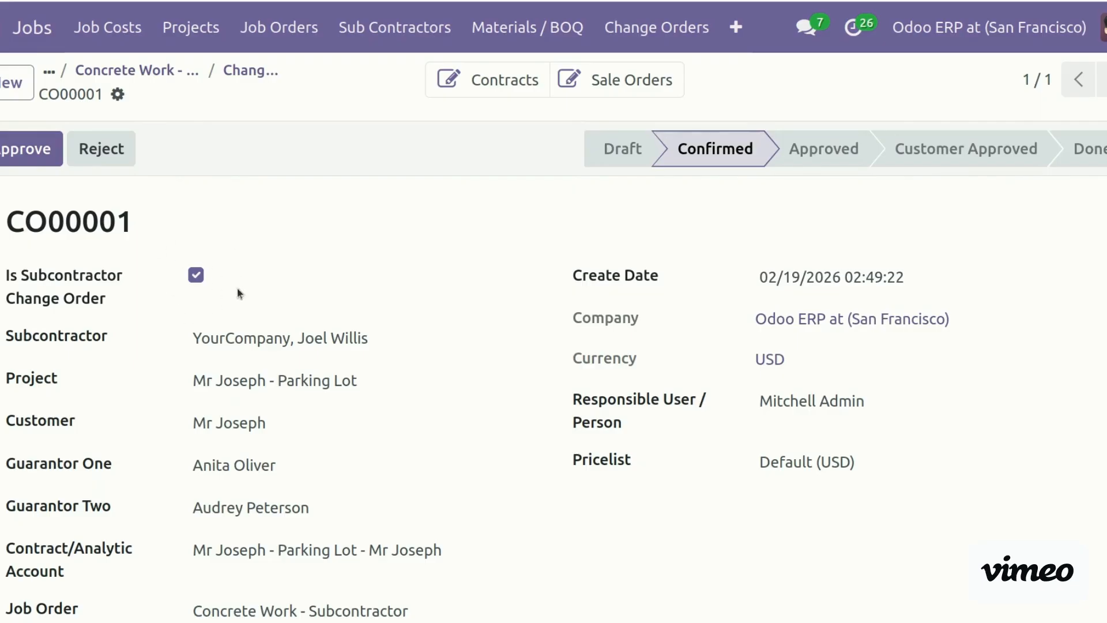
pyautogui.click(28, 154)
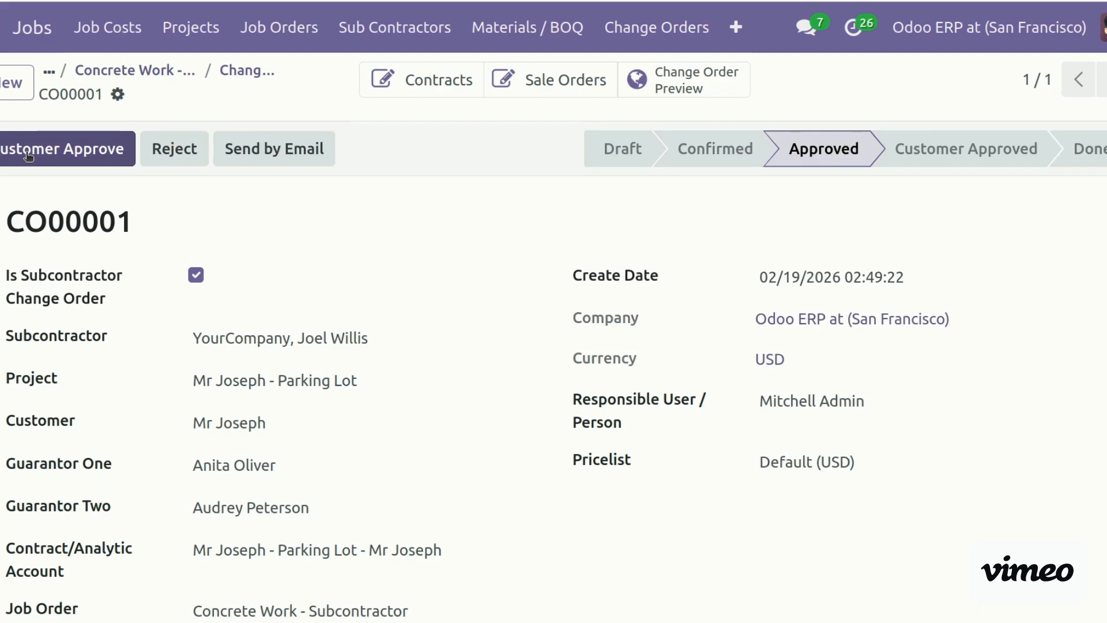
pyautogui.click(295, 159)
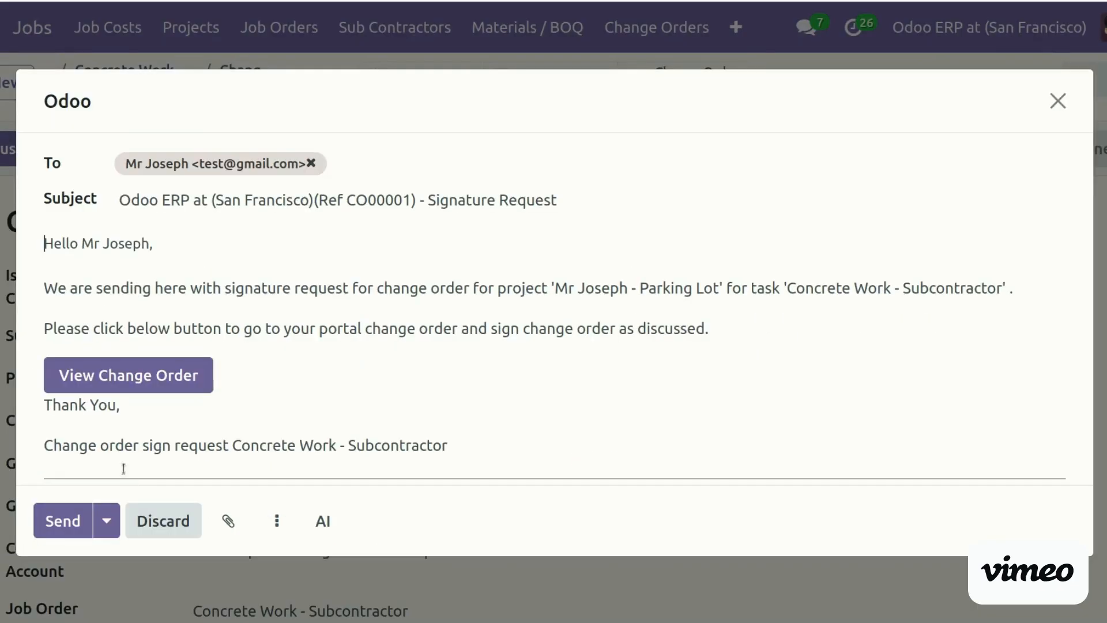
pyautogui.click(64, 522)
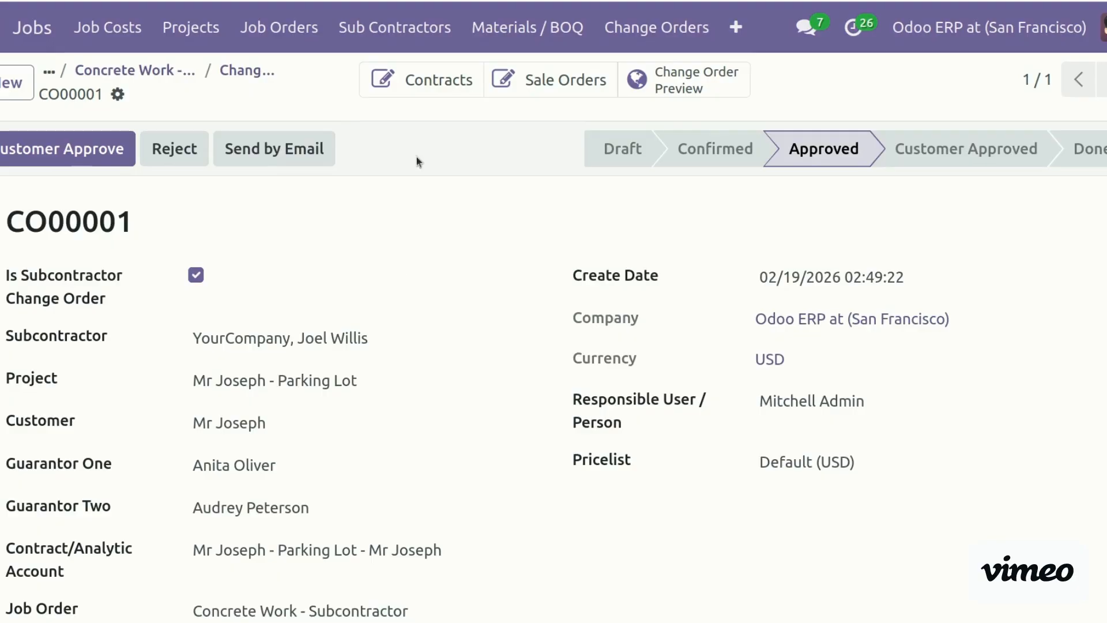
pyautogui.scroll(-13, 554, 369)
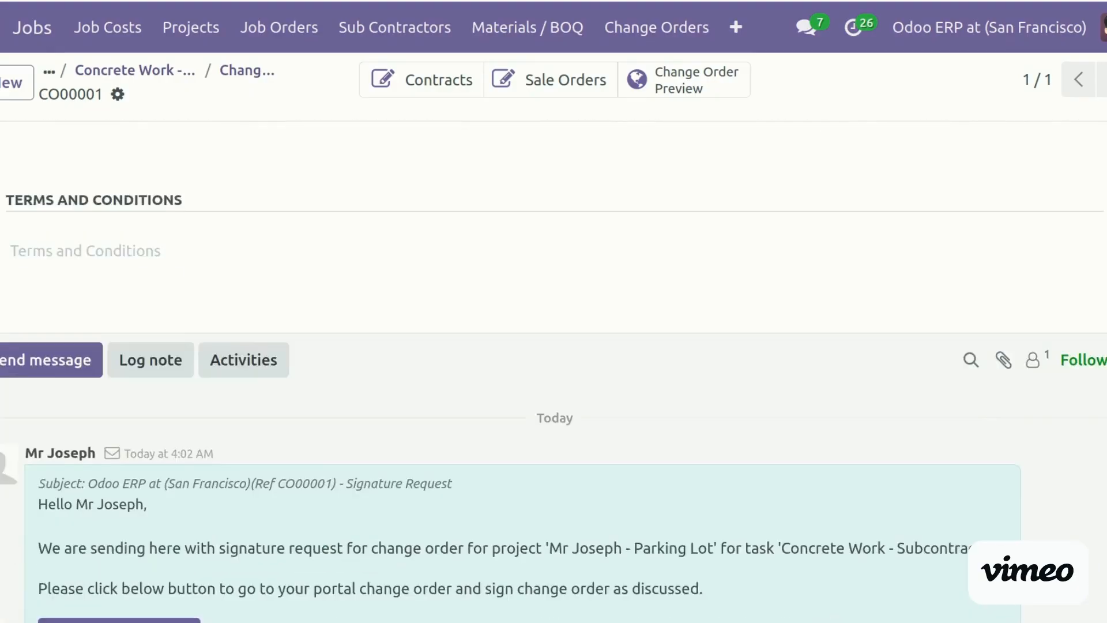
pyautogui.scroll(3, 554, 369)
pyautogui.scroll(-1, 553, 369)
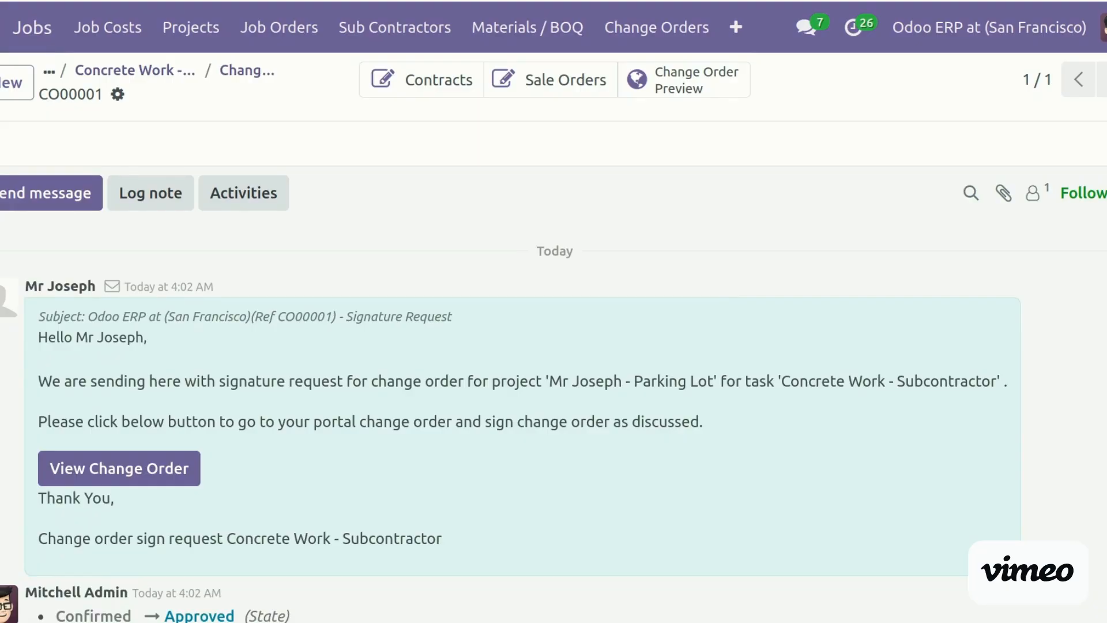
pyautogui.scroll(12, 553, 369)
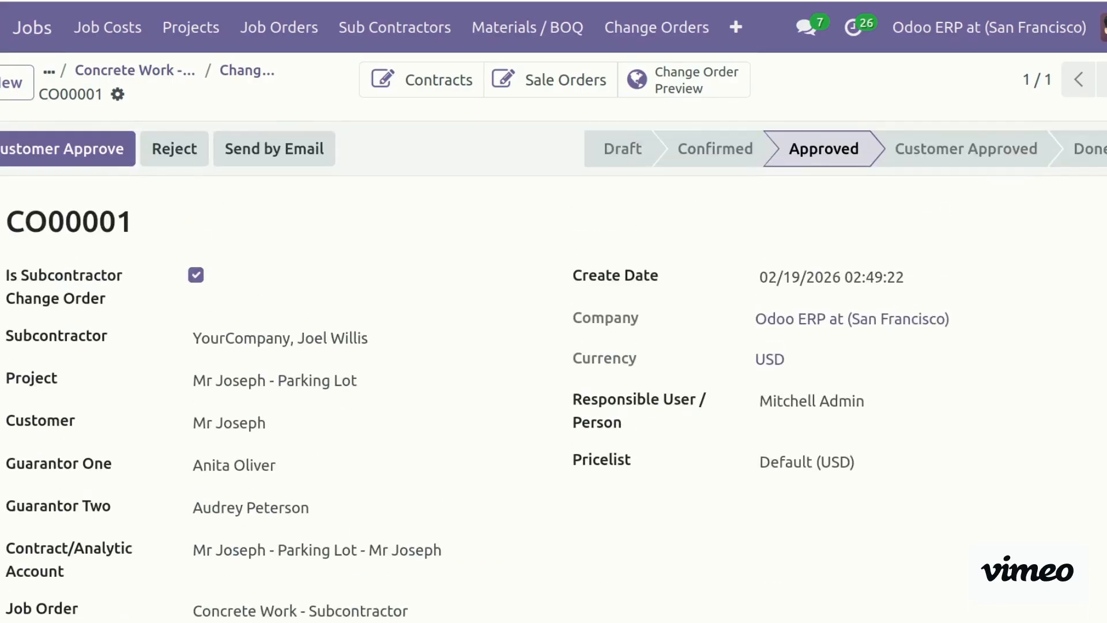
# Record customer approval, mark CO00001 Done, and generate quotation S00033 for $445.05
pyautogui.click(92, 149)
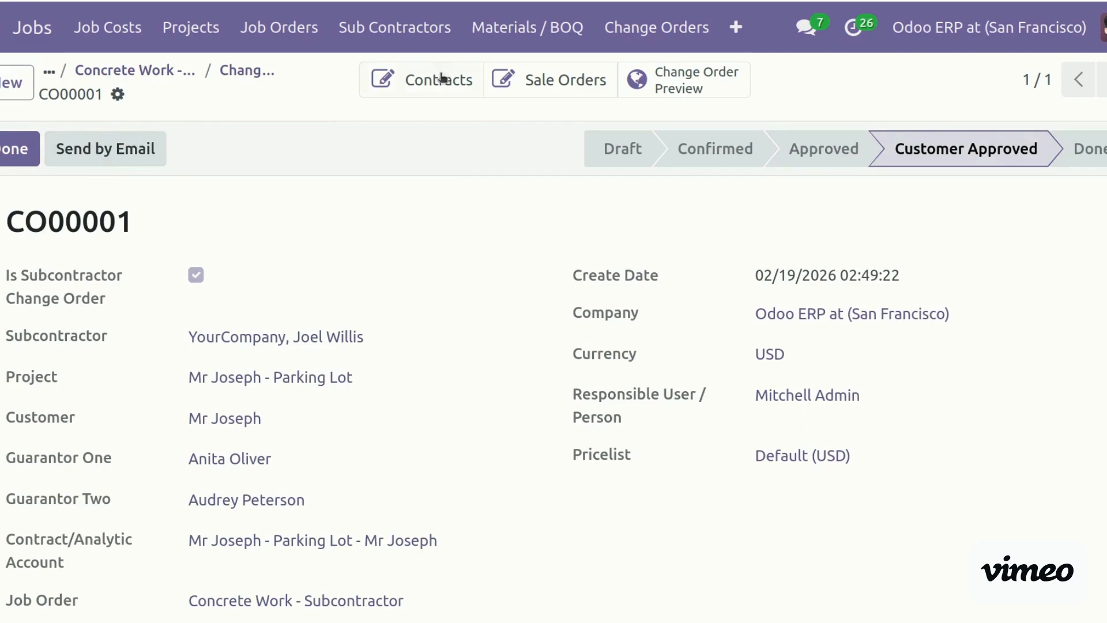
pyautogui.click(13, 155)
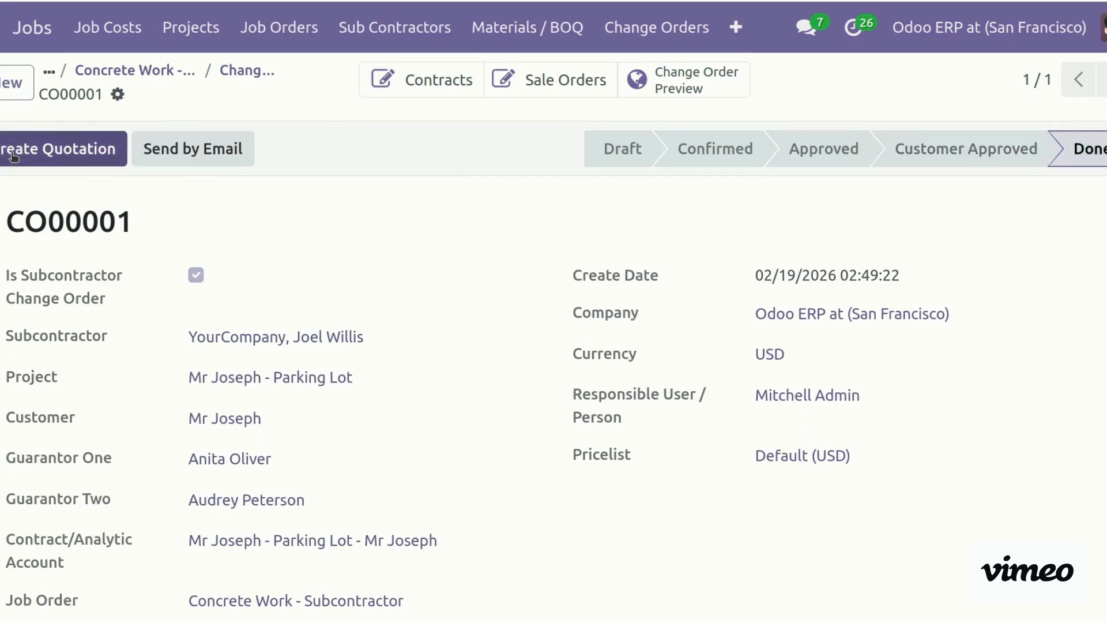
pyautogui.click(91, 155)
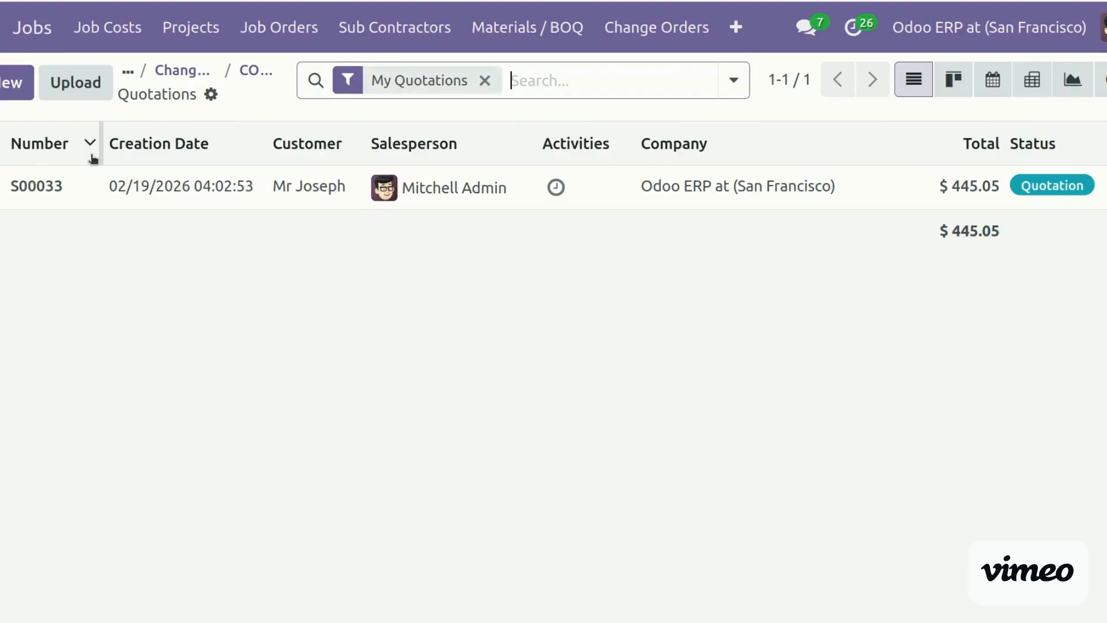
# Open quotation S00033 and check its Pedal Bin and Steel Structure lines and $19.35 retention
pyautogui.click(4, 82)
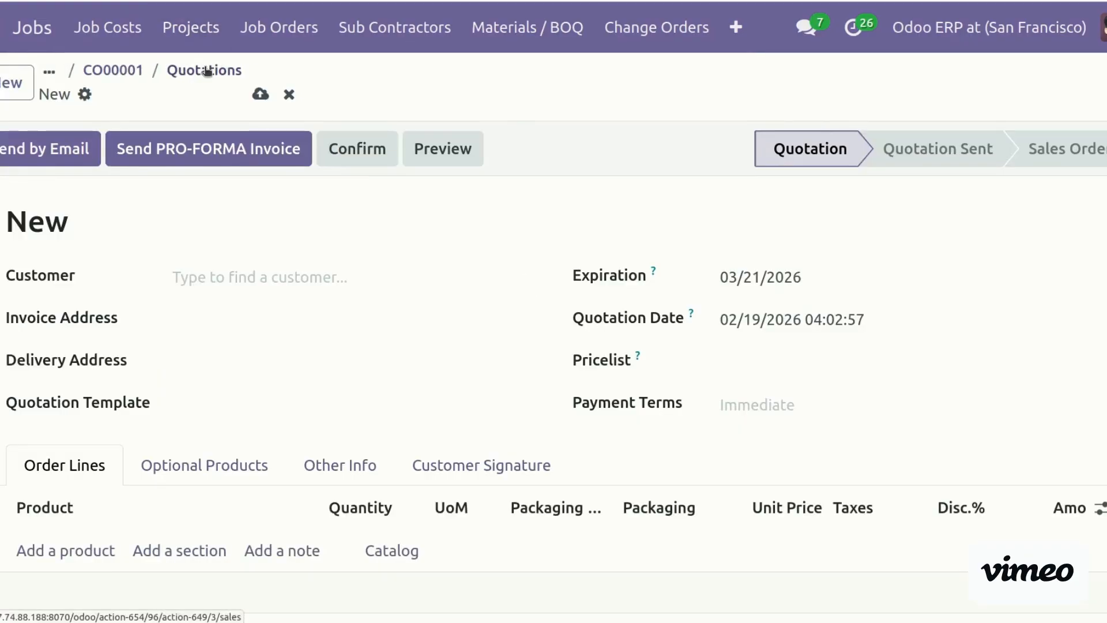
pyautogui.click(204, 70)
pyautogui.click(59, 186)
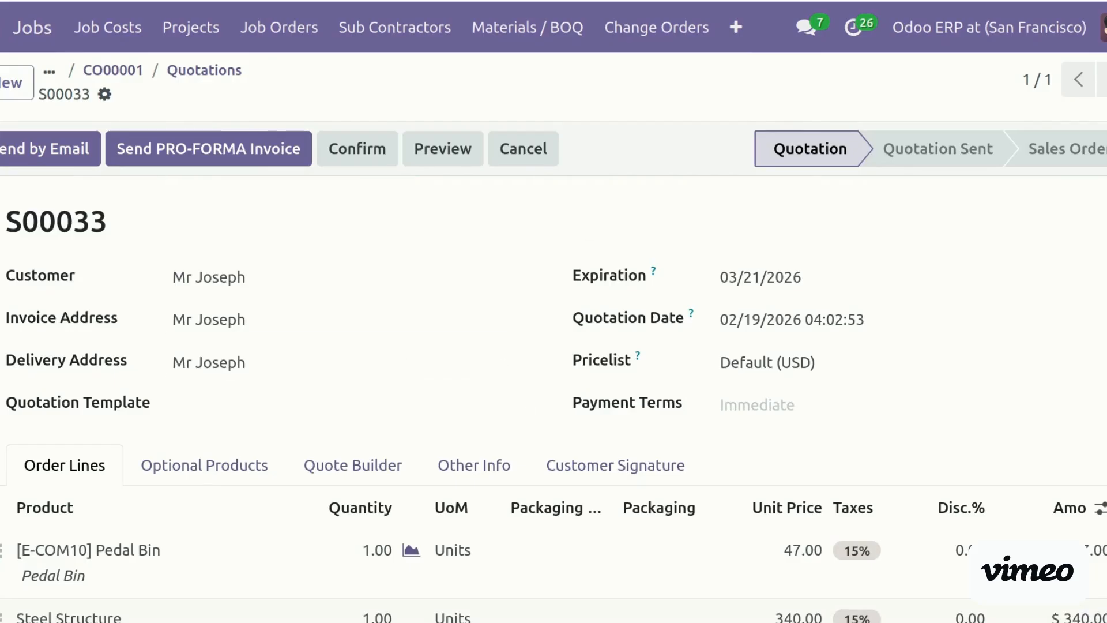
pyautogui.scroll(-5, 554, 369)
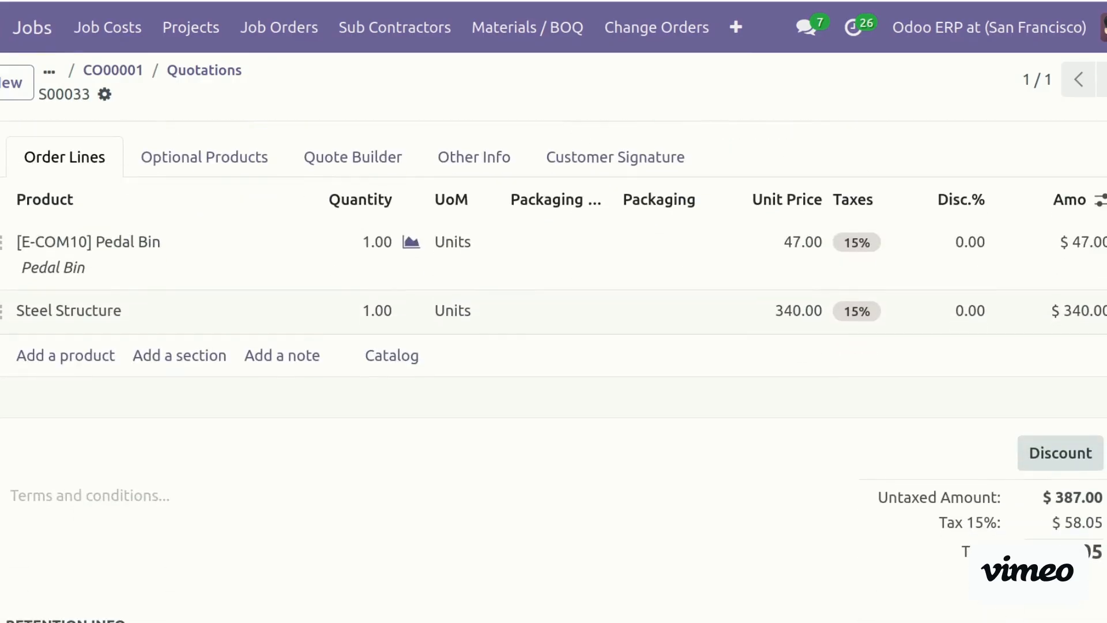
pyautogui.scroll(-2, 553, 369)
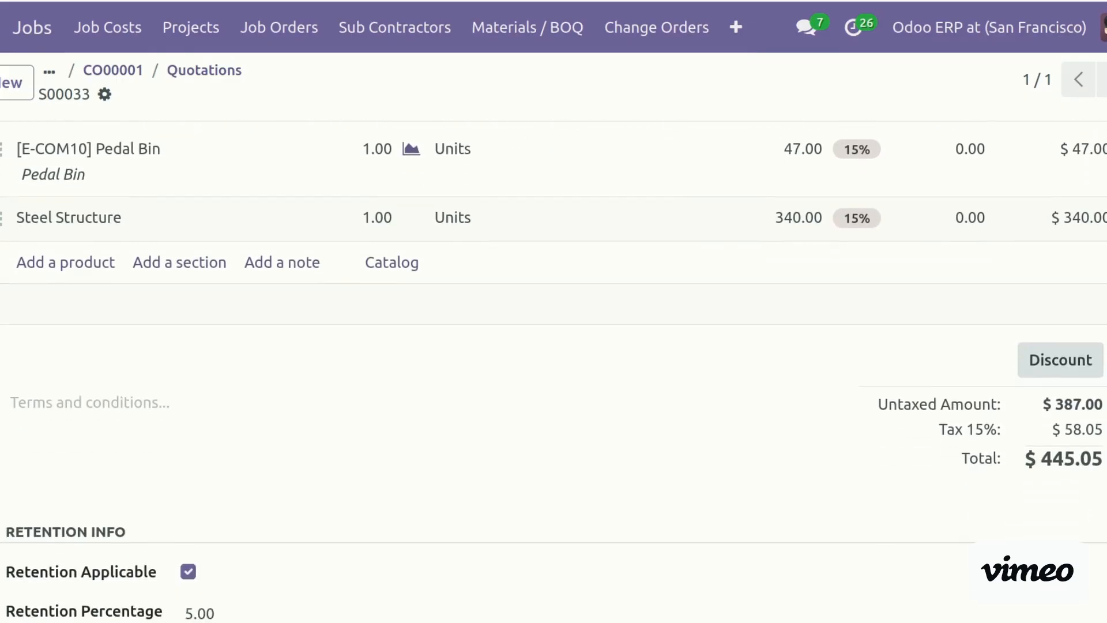
pyautogui.scroll(-2, 553, 369)
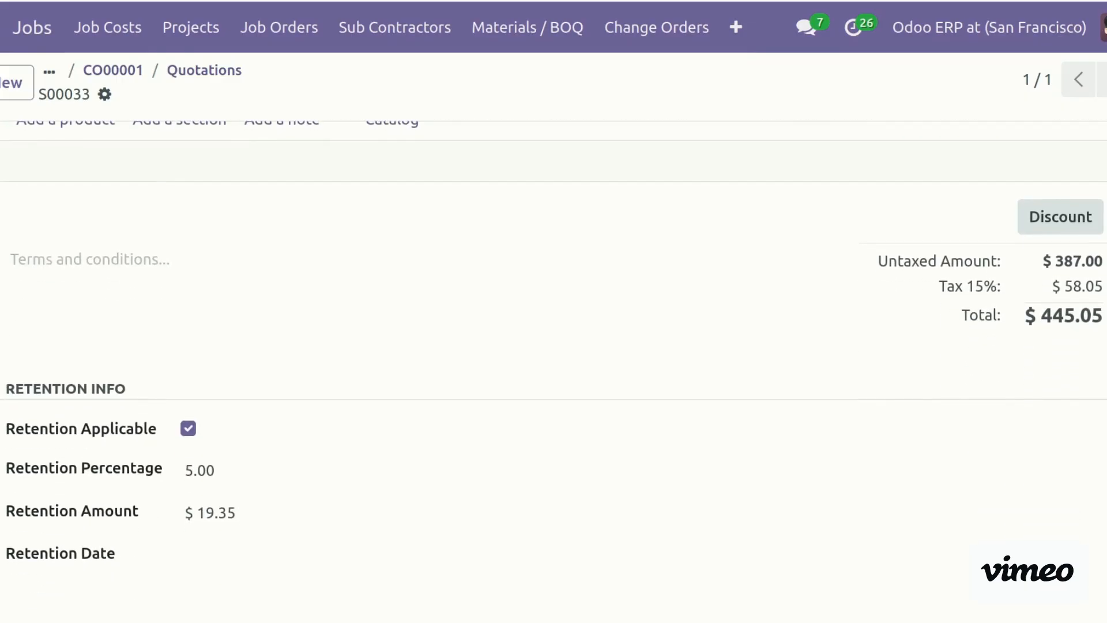
pyautogui.scroll(10, 554, 369)
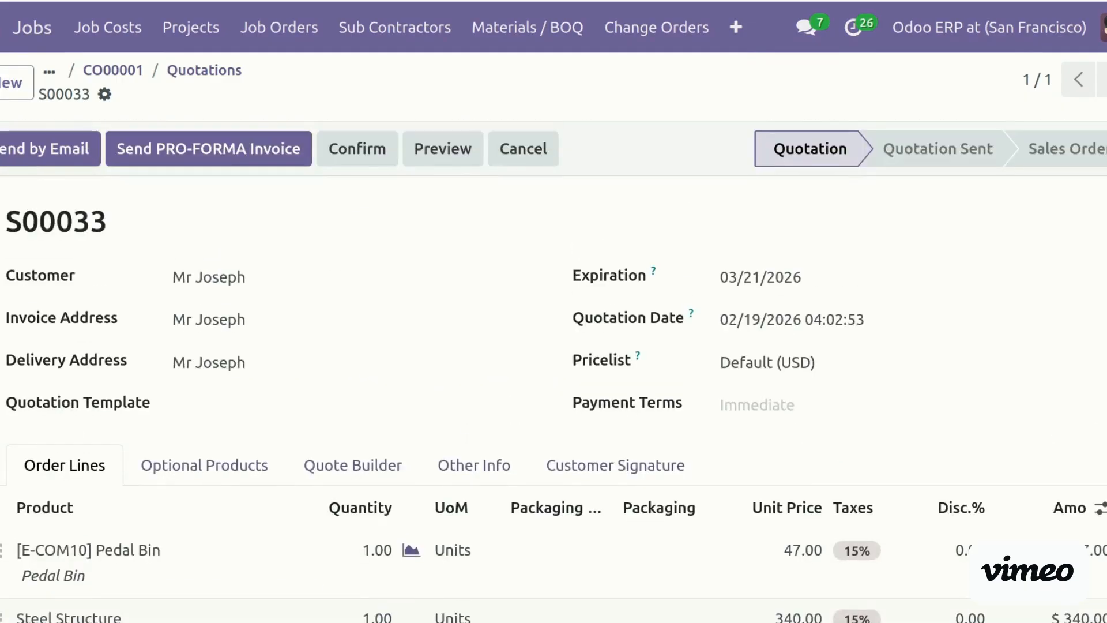
pyautogui.scroll(-3, 553, 369)
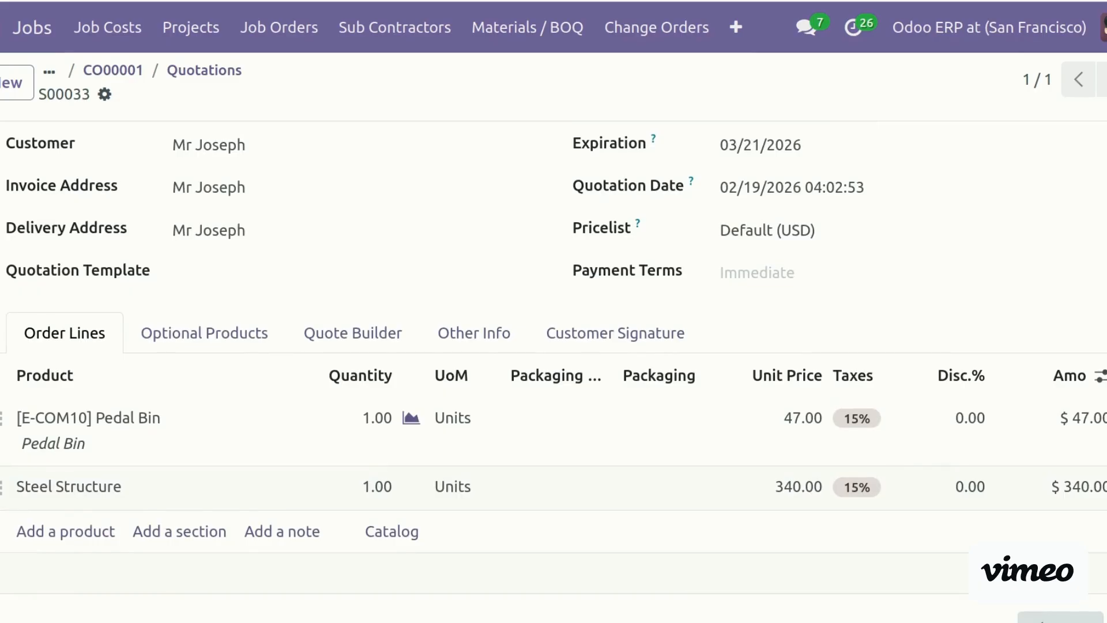
pyautogui.scroll(3, 553, 368)
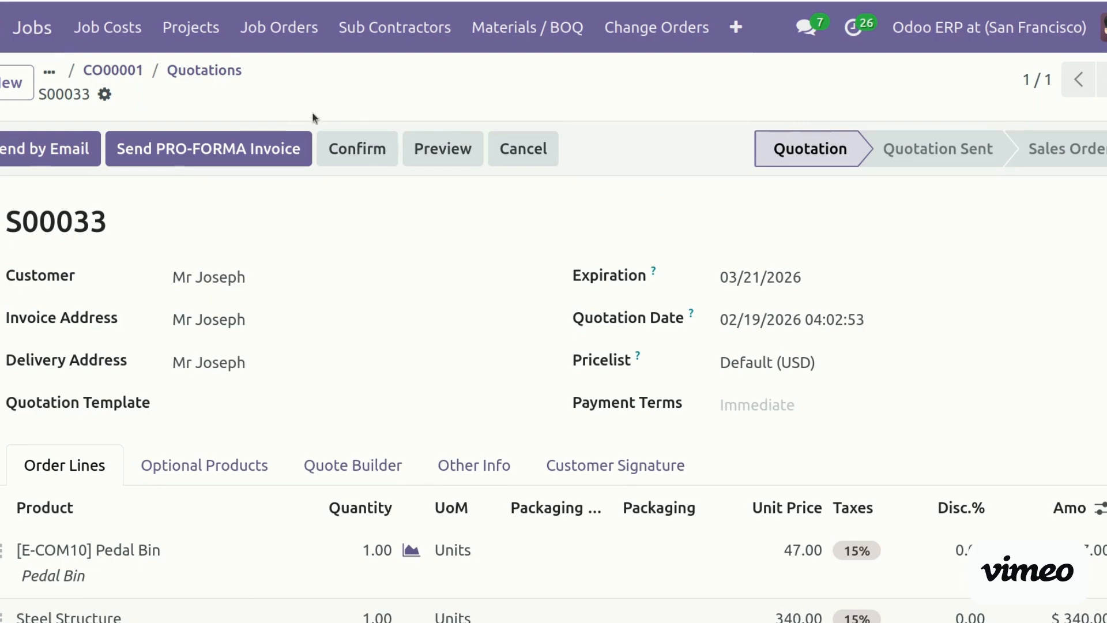
# Set S00033's Retention Date to 02/23/2026 and confirm it as a sales order
pyautogui.click(361, 157)
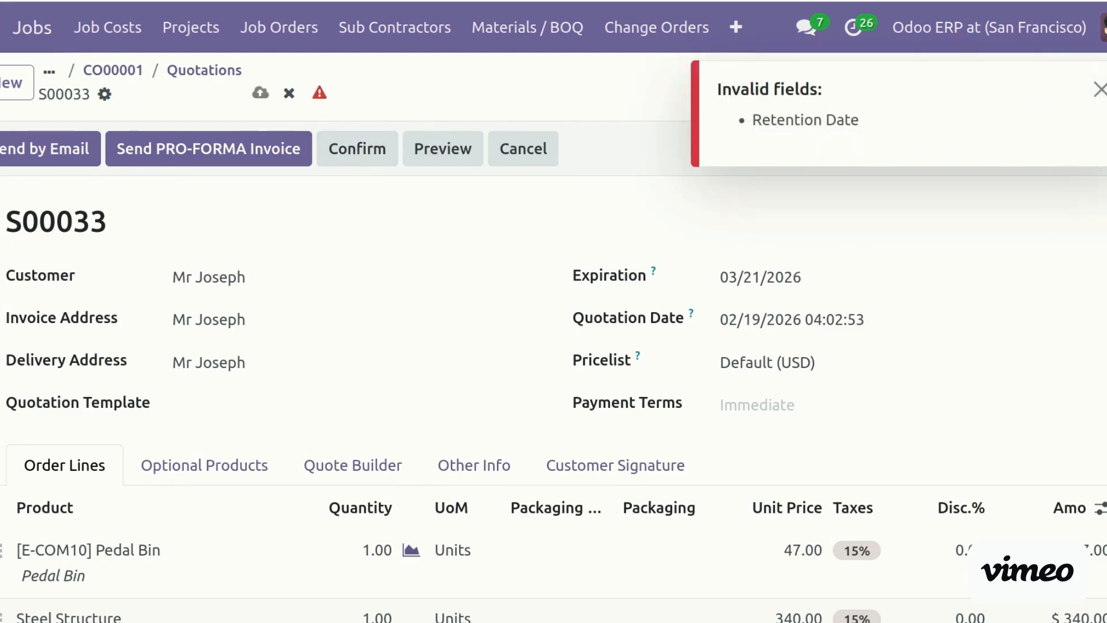
pyautogui.click(1099, 89)
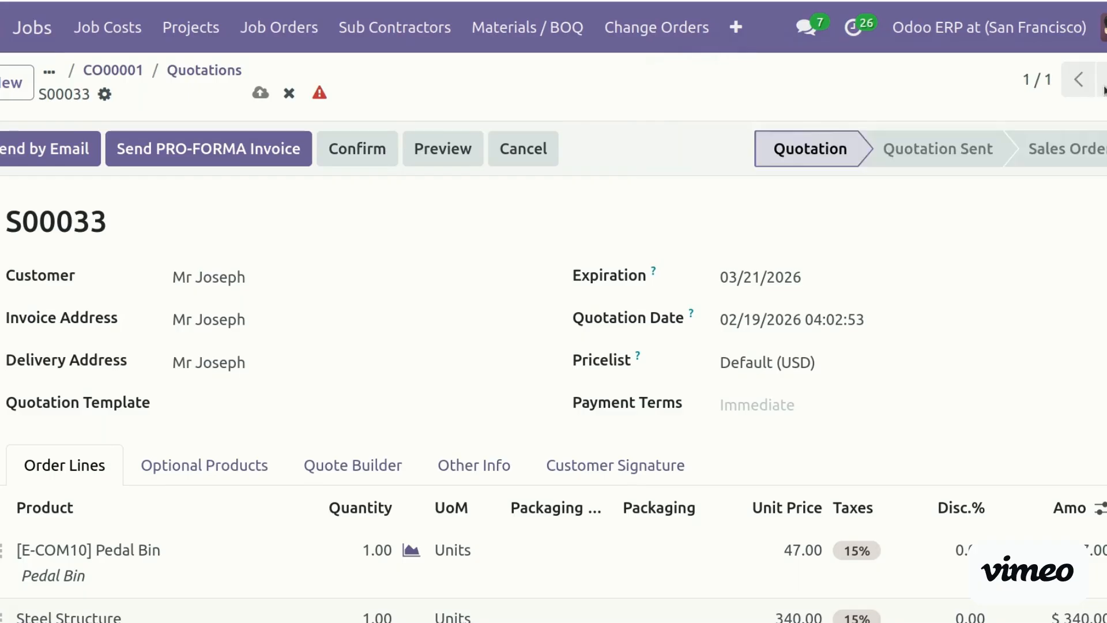
pyautogui.scroll(-10, 1104, 91)
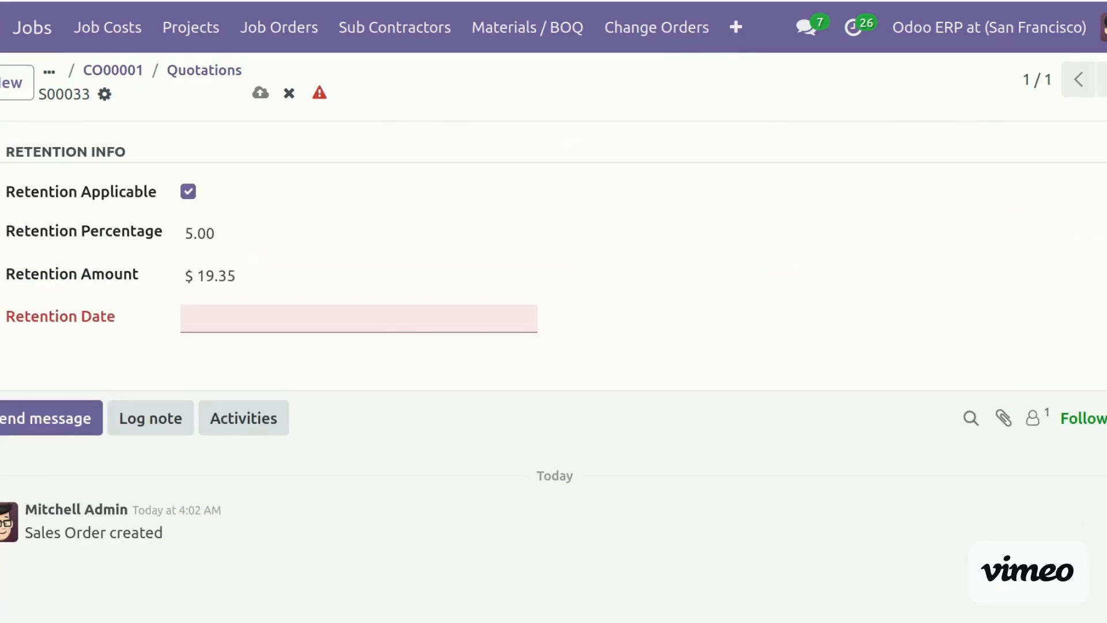
pyautogui.click(395, 317)
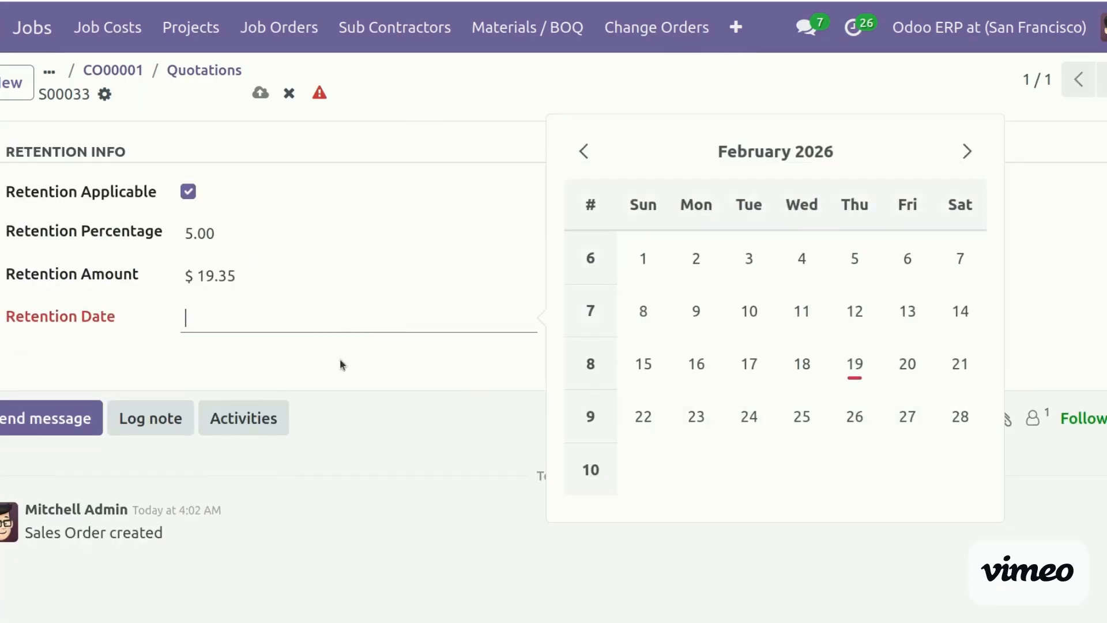
pyautogui.click(699, 397)
pyautogui.scroll(10, 553, 346)
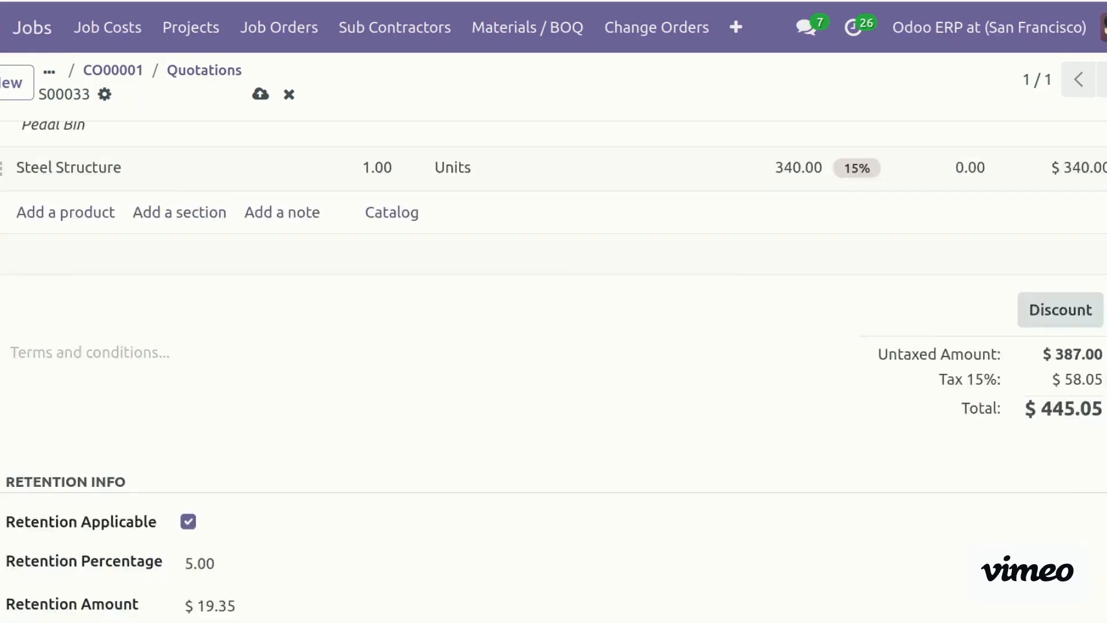
pyautogui.click(392, 146)
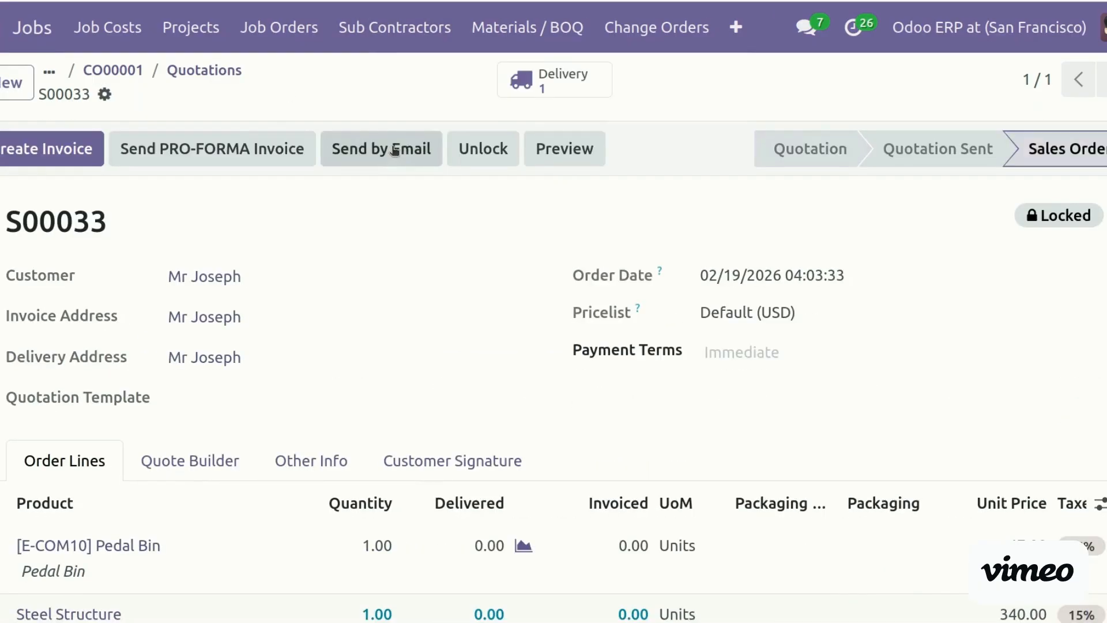
# Go back through the Quotations and CO00001 breadcrumbs and open the change order's customer contact
pyautogui.click(215, 80)
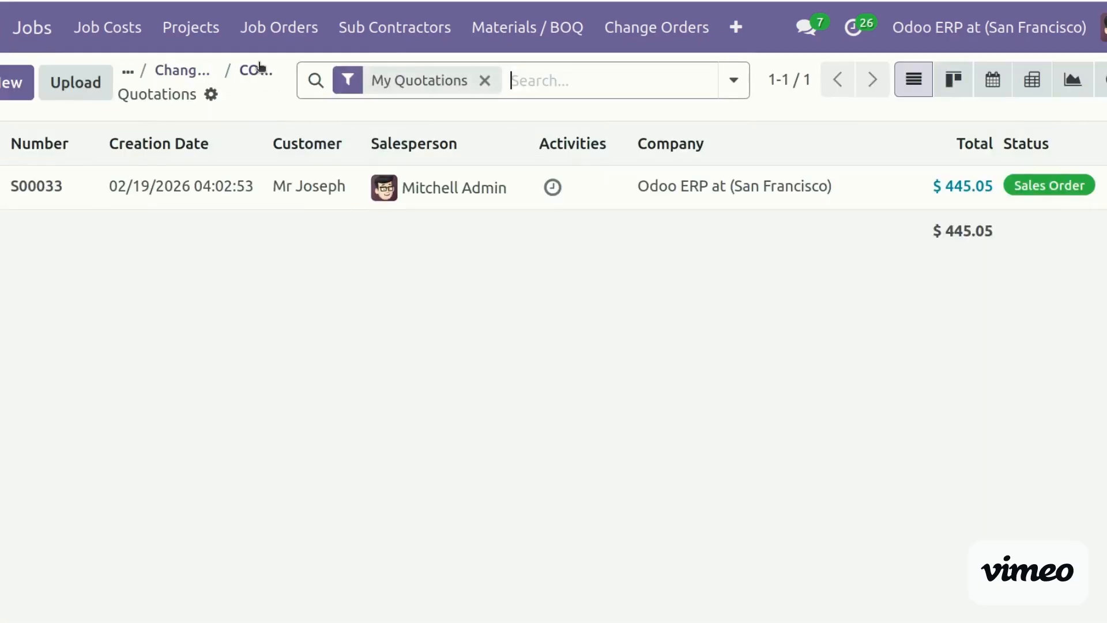
pyautogui.click(261, 73)
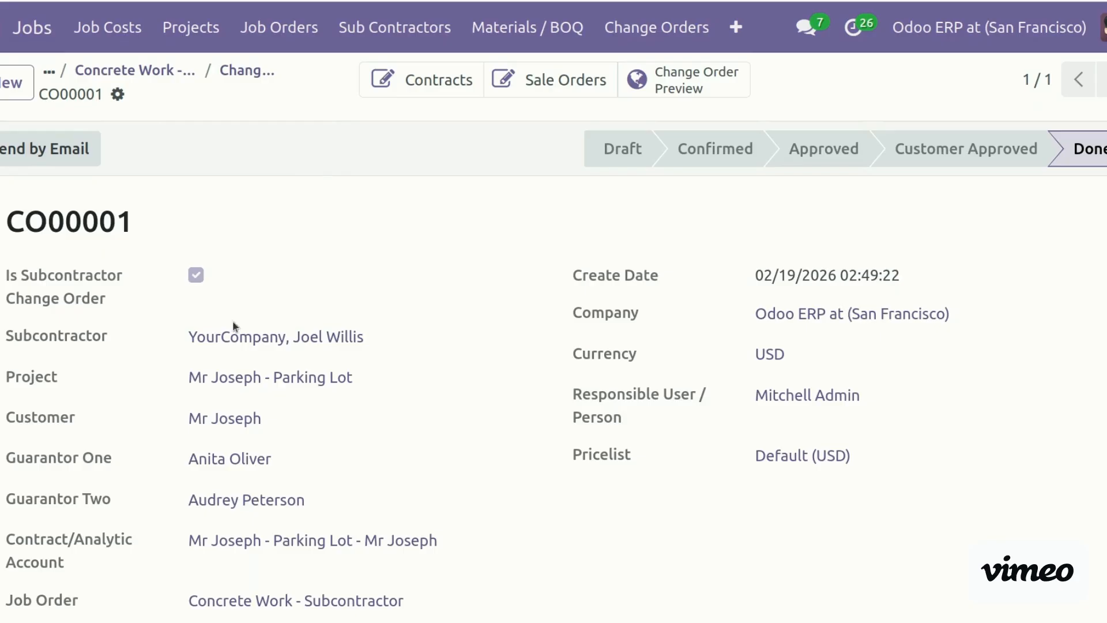
pyautogui.click(225, 416)
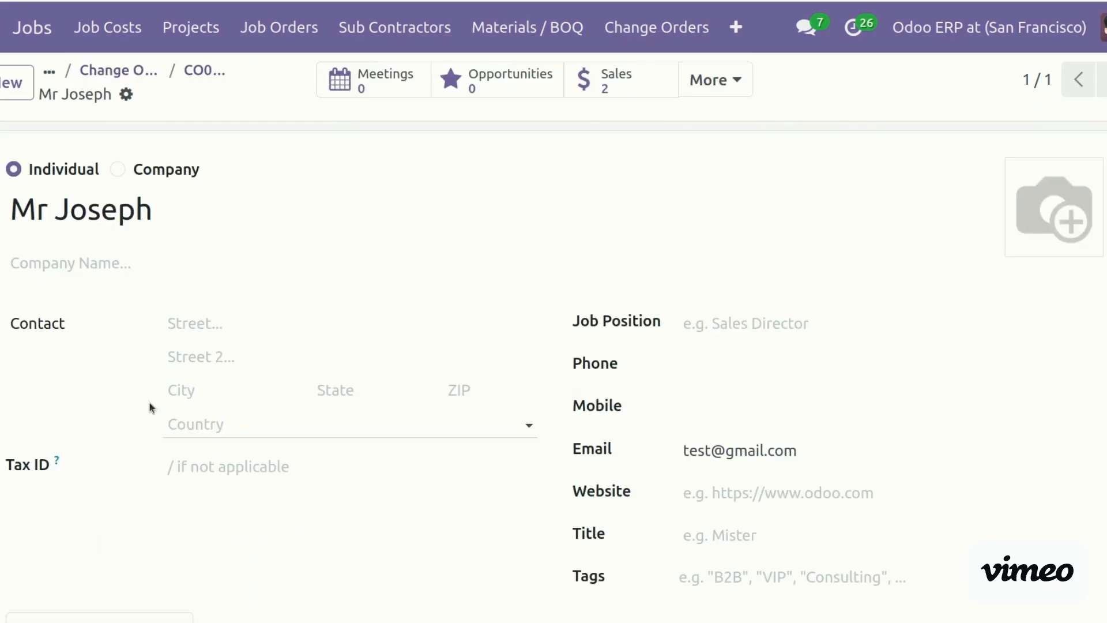
# Grant the customer contact portal access from the gear menu and select their Email cell
pyautogui.click(127, 95)
pyautogui.click(220, 327)
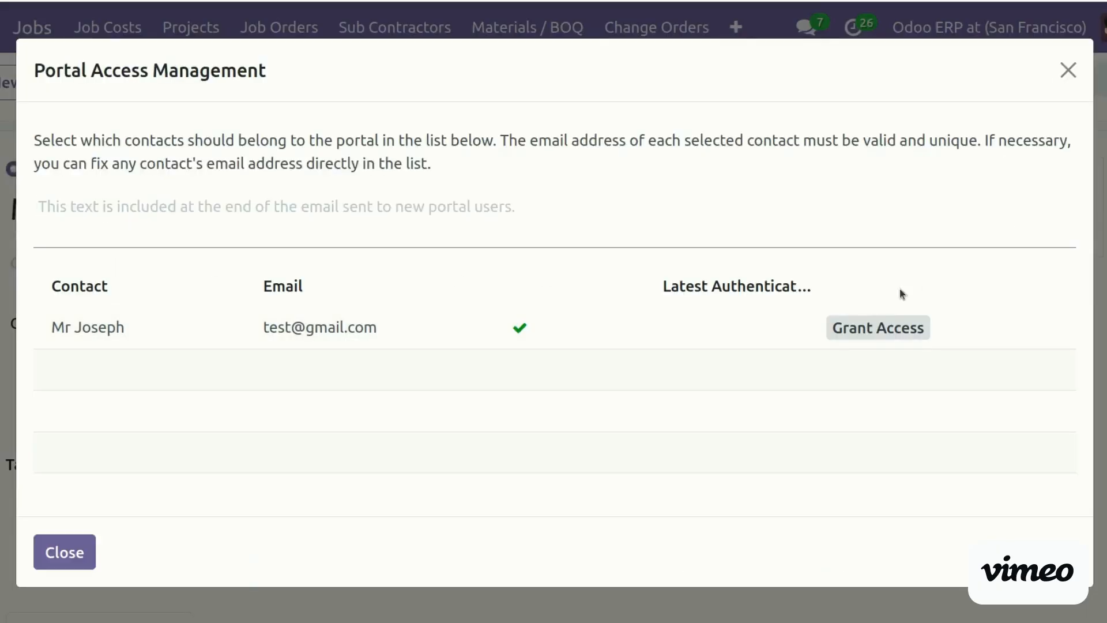
pyautogui.click(862, 332)
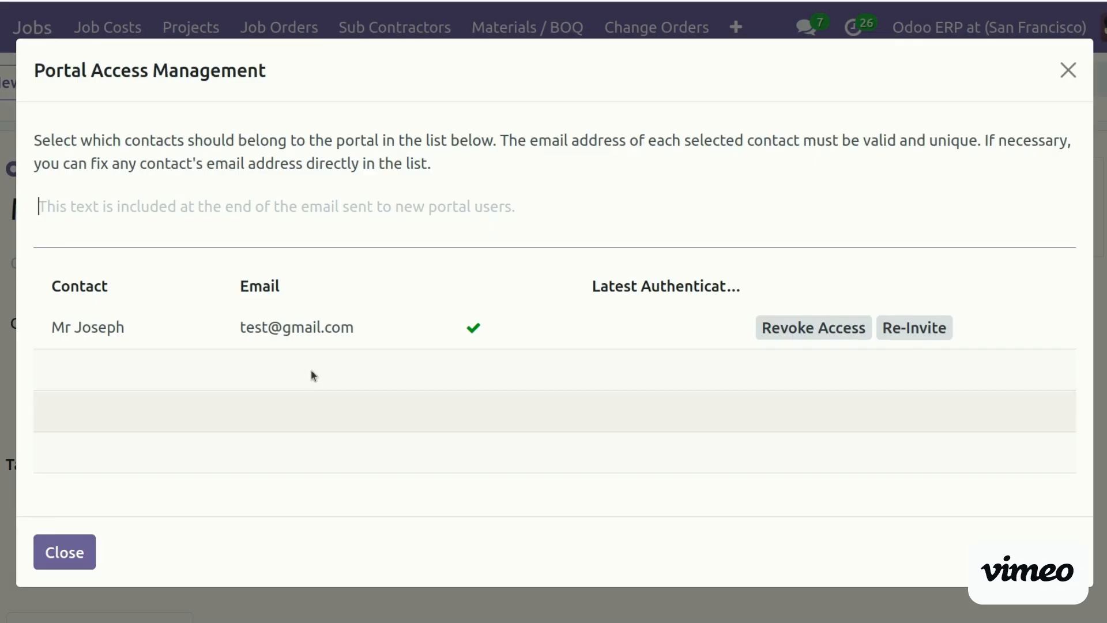
pyautogui.click(354, 328)
pyautogui.hotkey('ctrl', 'c')
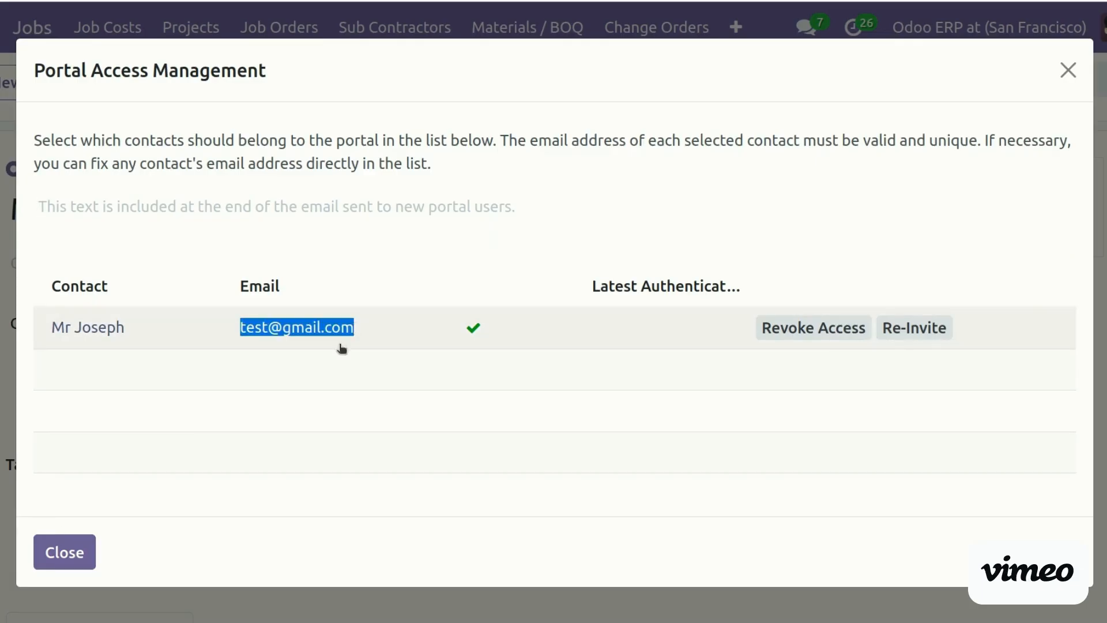
# Close the portal access dialog and sign in as the portal user with their e-mail and password
pyautogui.click(65, 552)
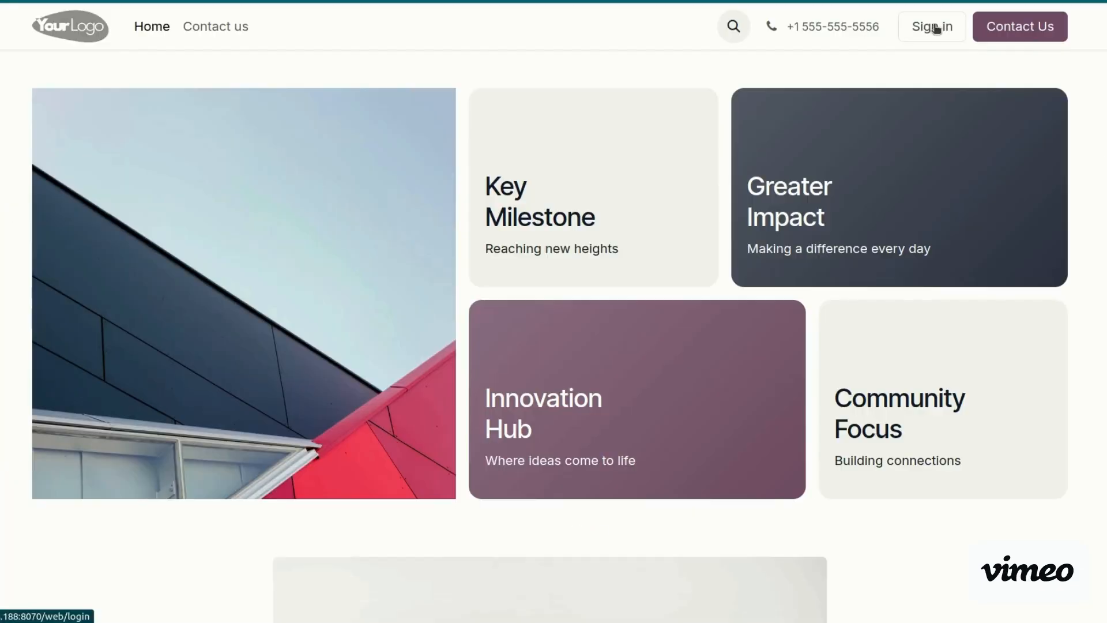
pyautogui.click(937, 29)
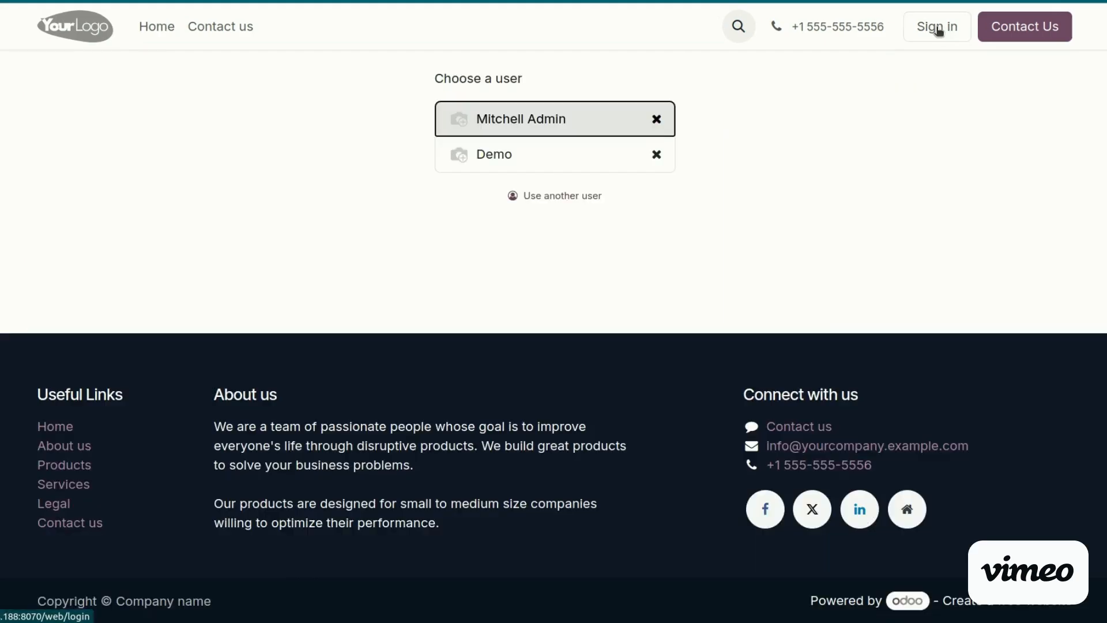
pyautogui.click(568, 196)
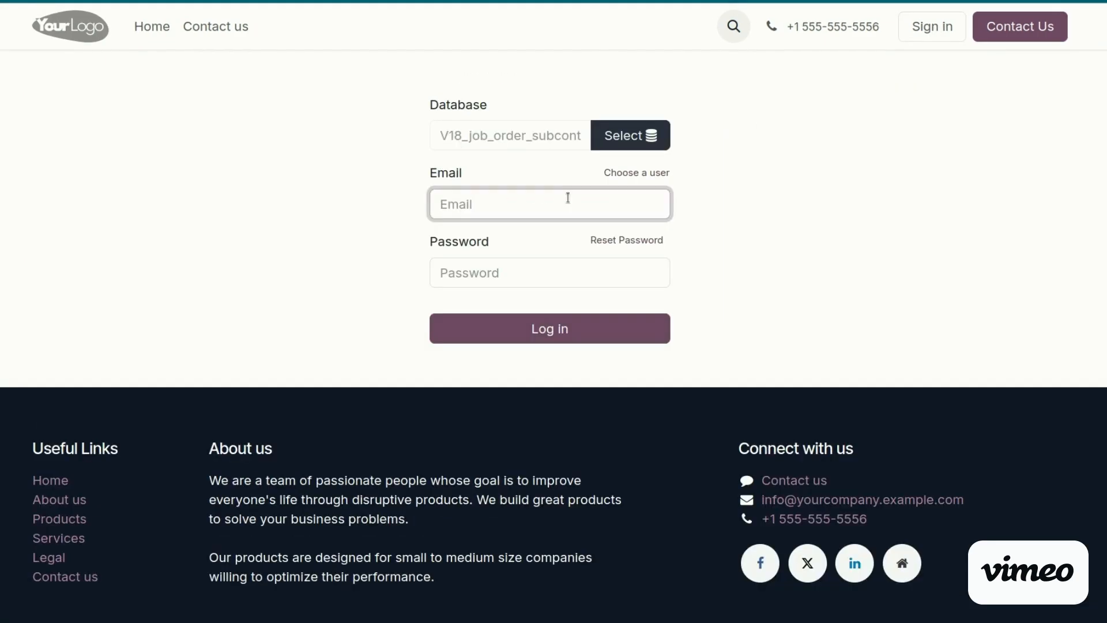
pyautogui.hotkey('ctrl', 'v')
pyautogui.press('Tab')
pyautogui.write('•••')
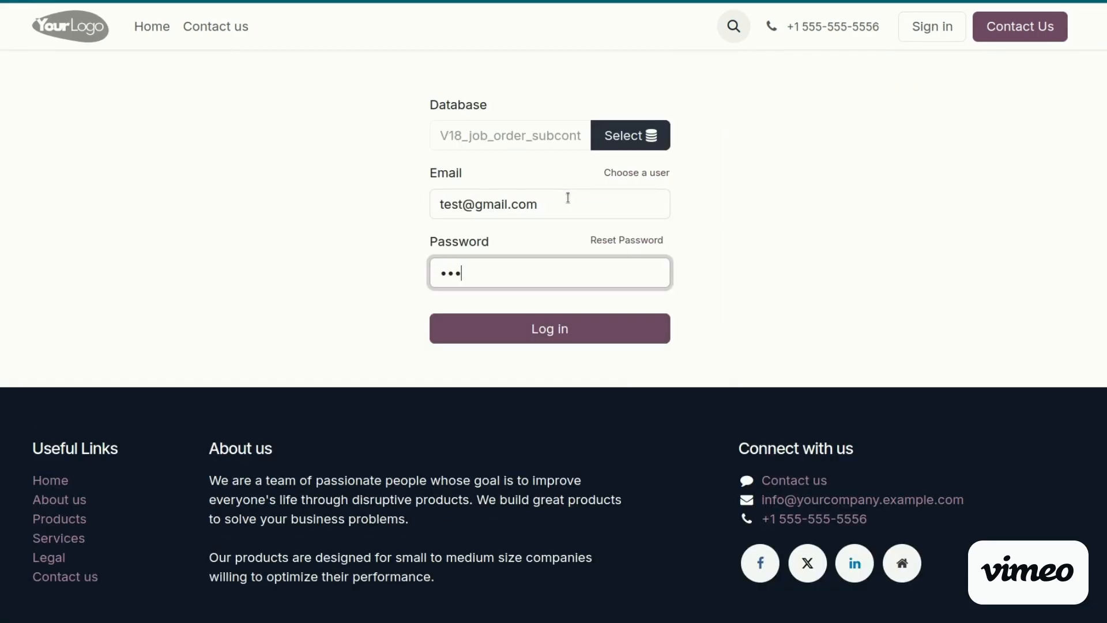
pyautogui.click(558, 329)
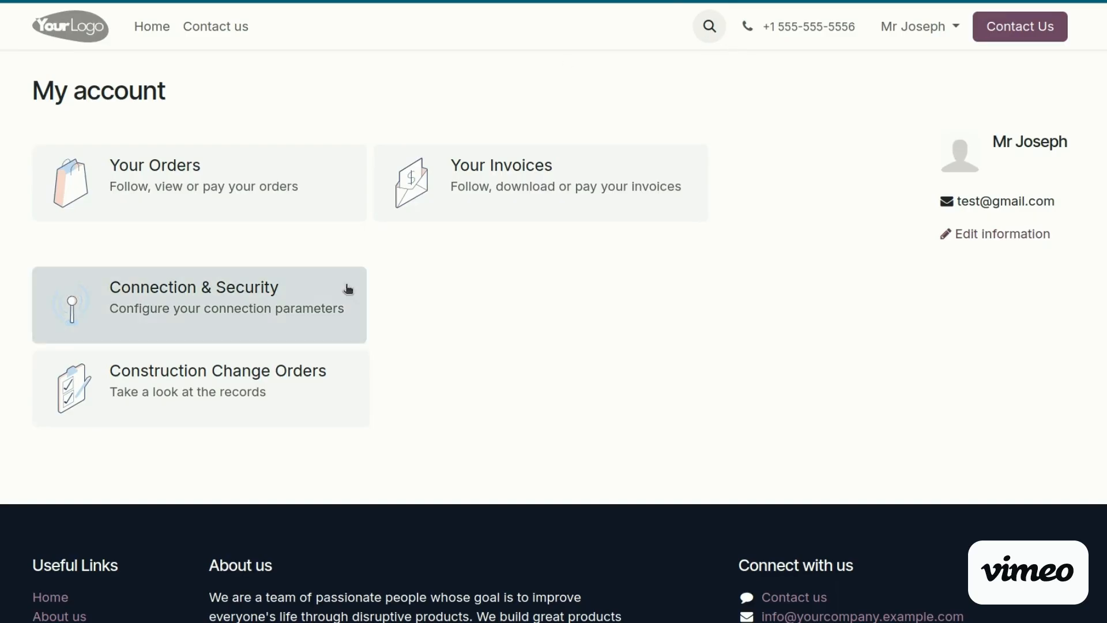
# Go to My Account > Construction Change Orders and review CO00001's lines and status
pyautogui.click(916, 29)
pyautogui.click(916, 65)
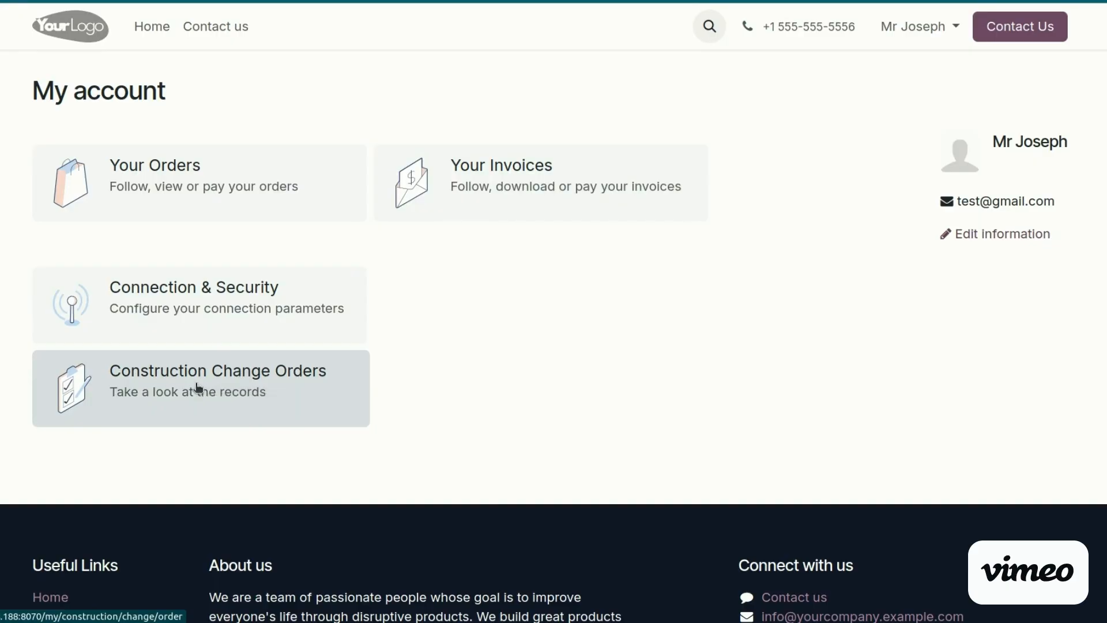
pyautogui.click(197, 388)
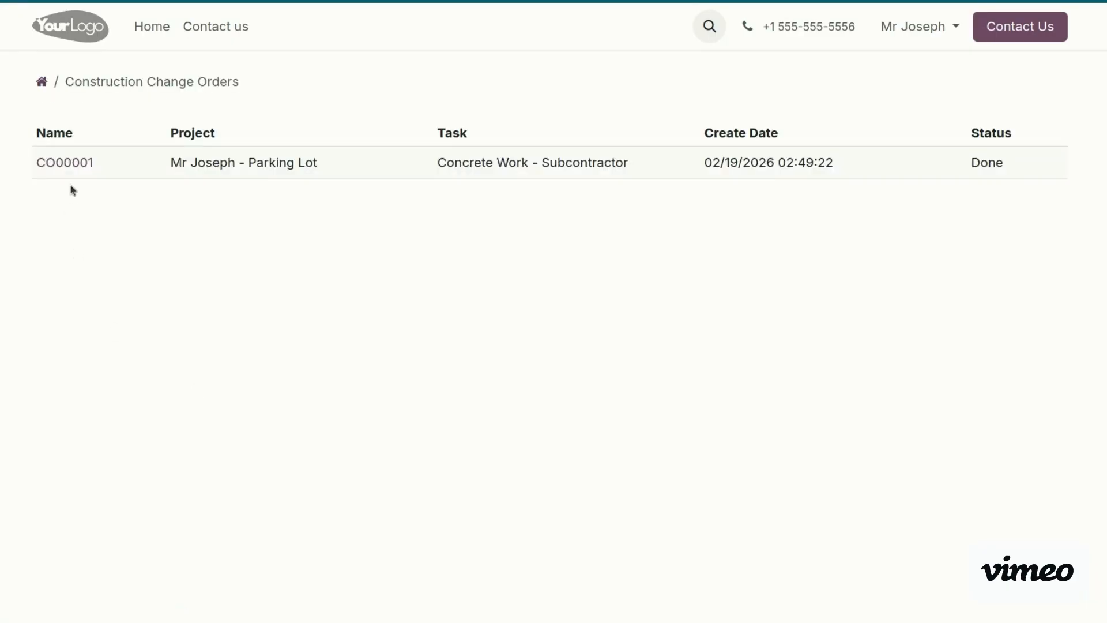
pyautogui.click(63, 163)
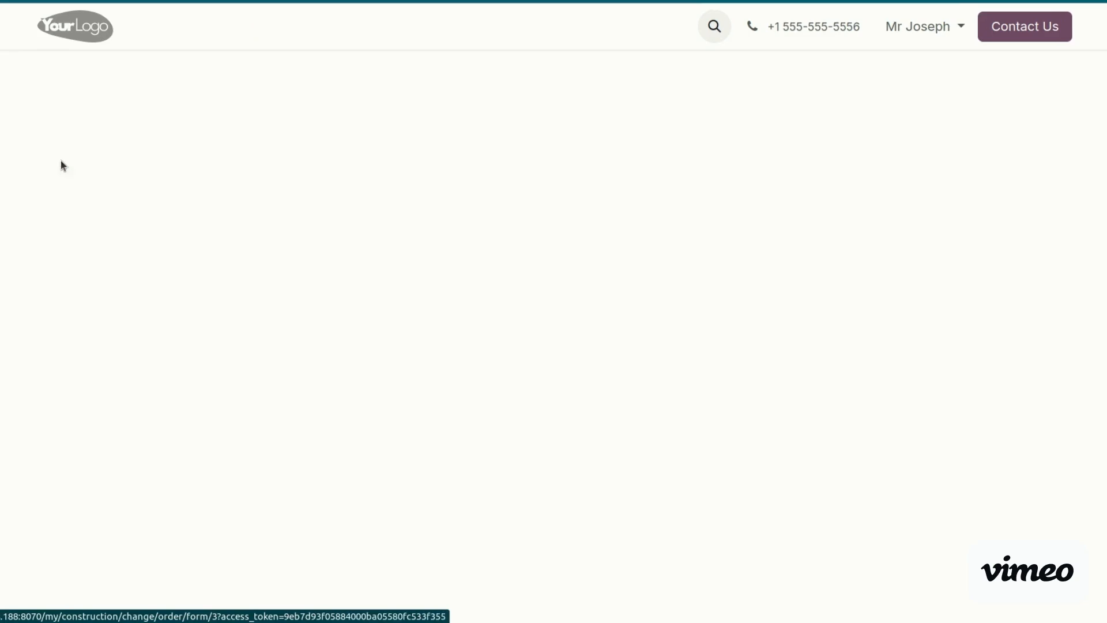
pyautogui.scroll(-5, 550, 346)
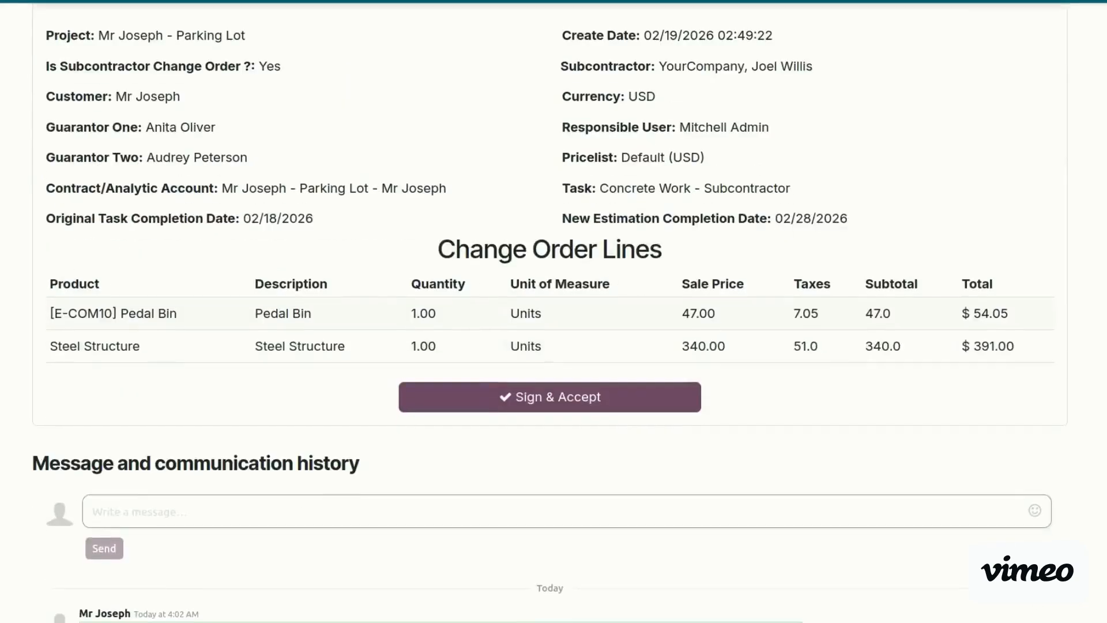
pyautogui.scroll(5, 550, 346)
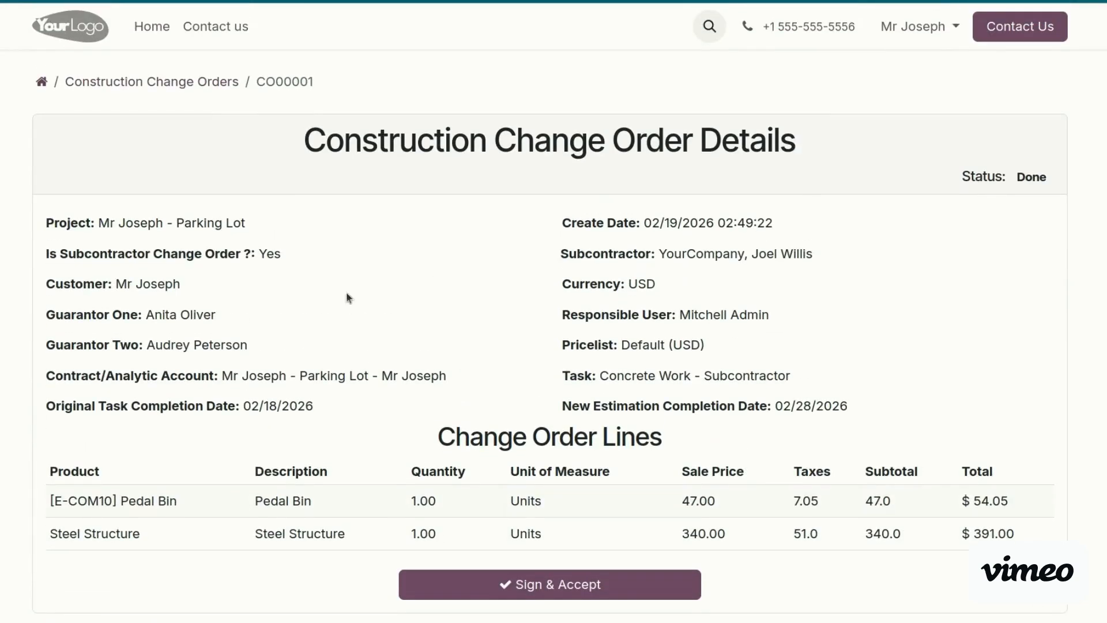
pyautogui.scroll(-5, 550, 345)
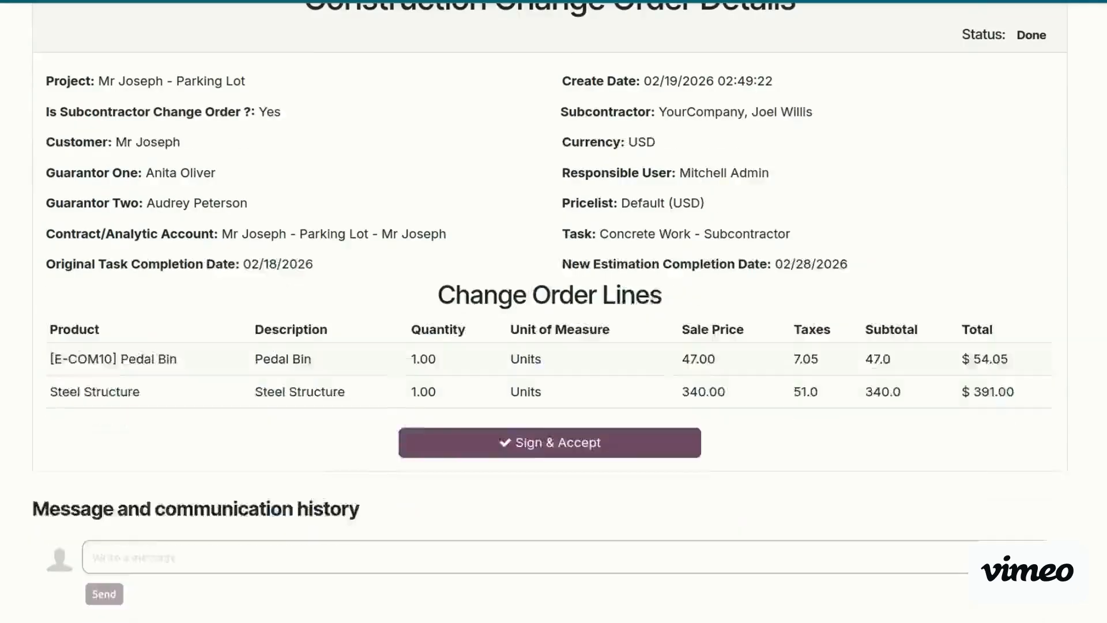
pyautogui.scroll(-4, 553, 346)
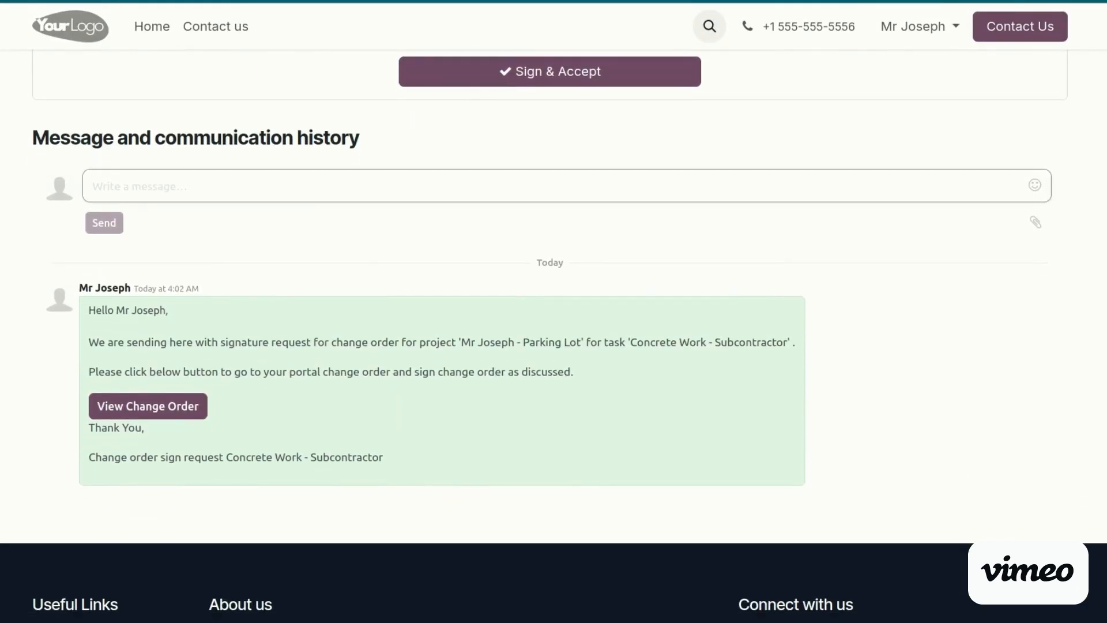
pyautogui.scroll(-1, 1023, 391)
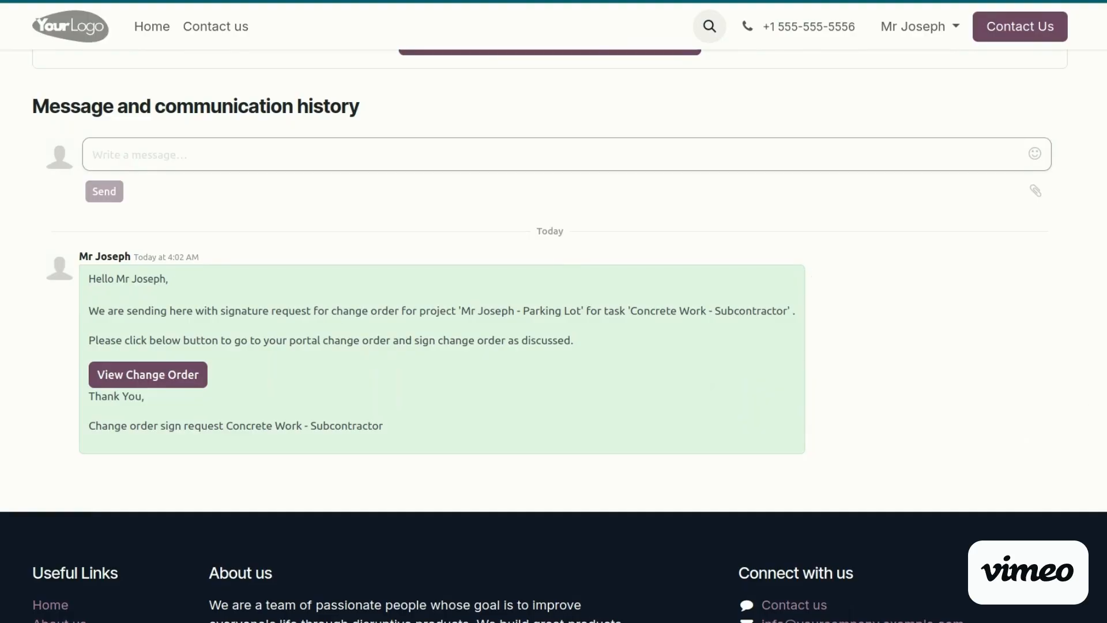
pyautogui.scroll(6, 611, 340)
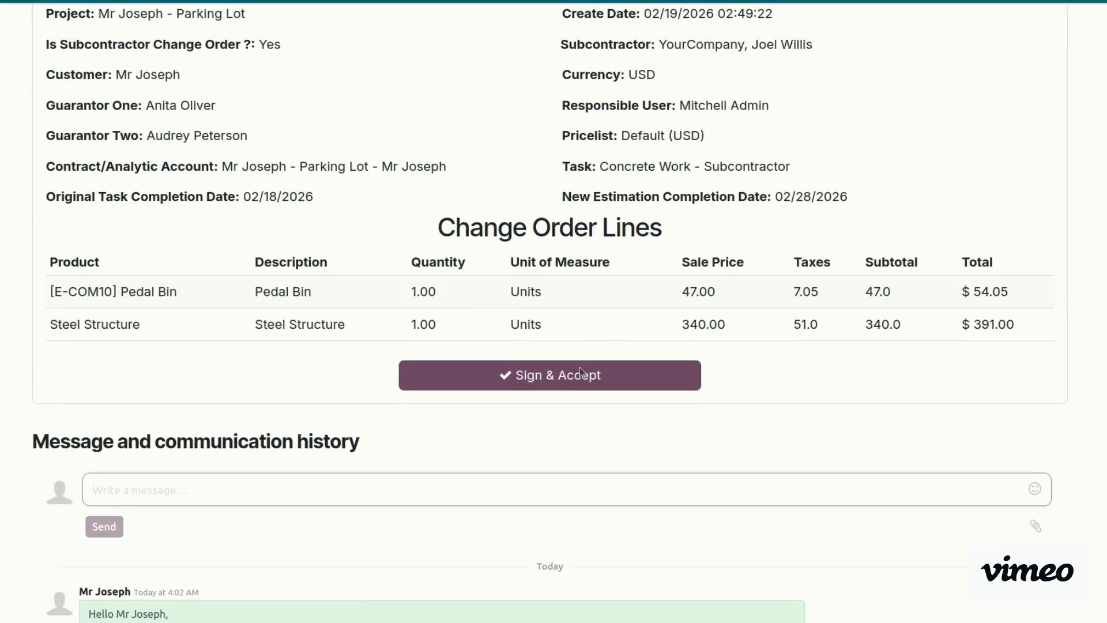
# Sign and accept CO00001, entering the customer's full name and a hand-drawn signature
pyautogui.click(565, 381)
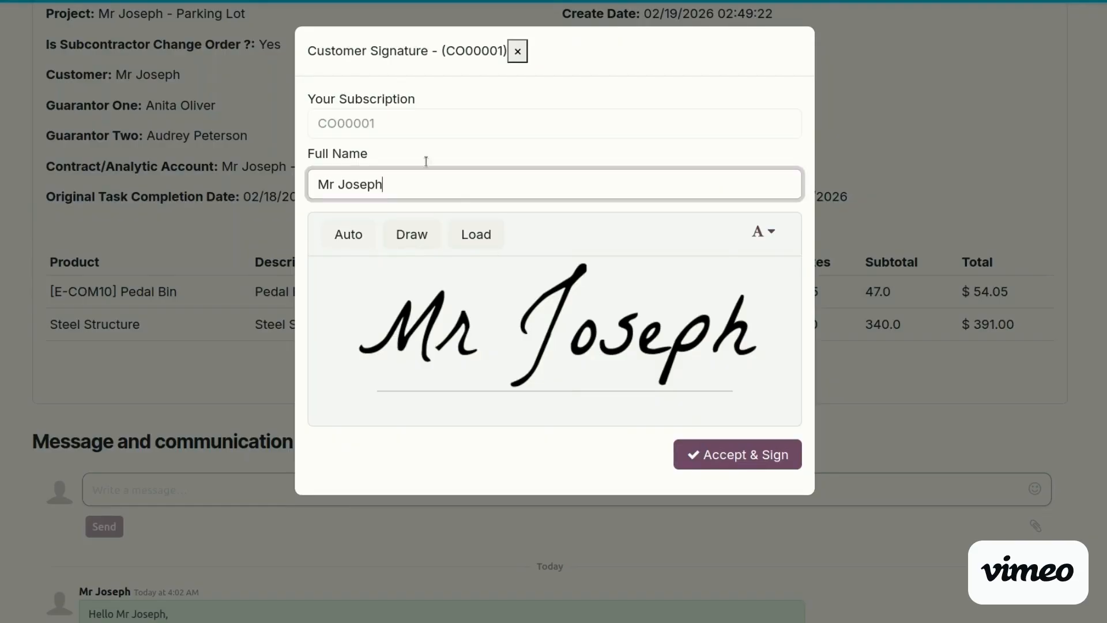
pyautogui.tripleClick(400, 185)
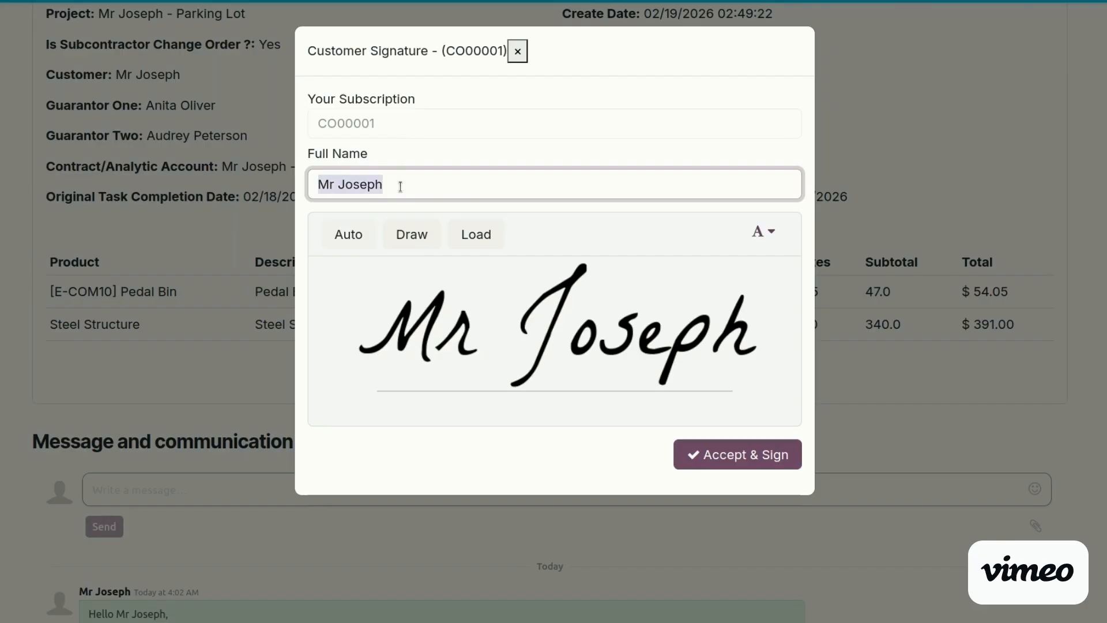
pyautogui.press('BackSpace')
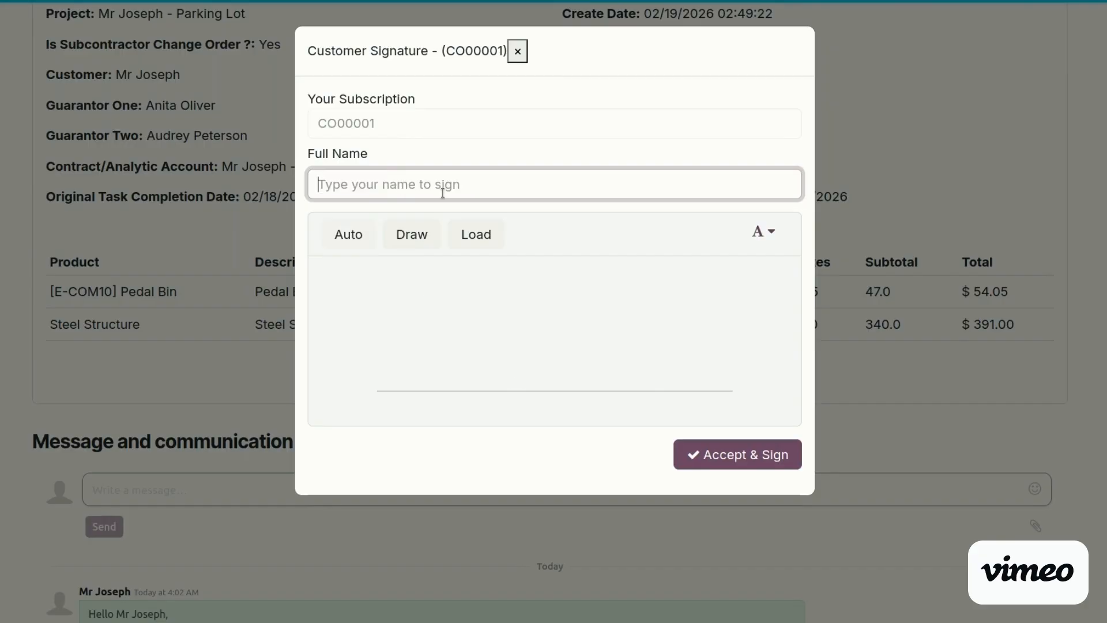
pyautogui.write('Mr ')
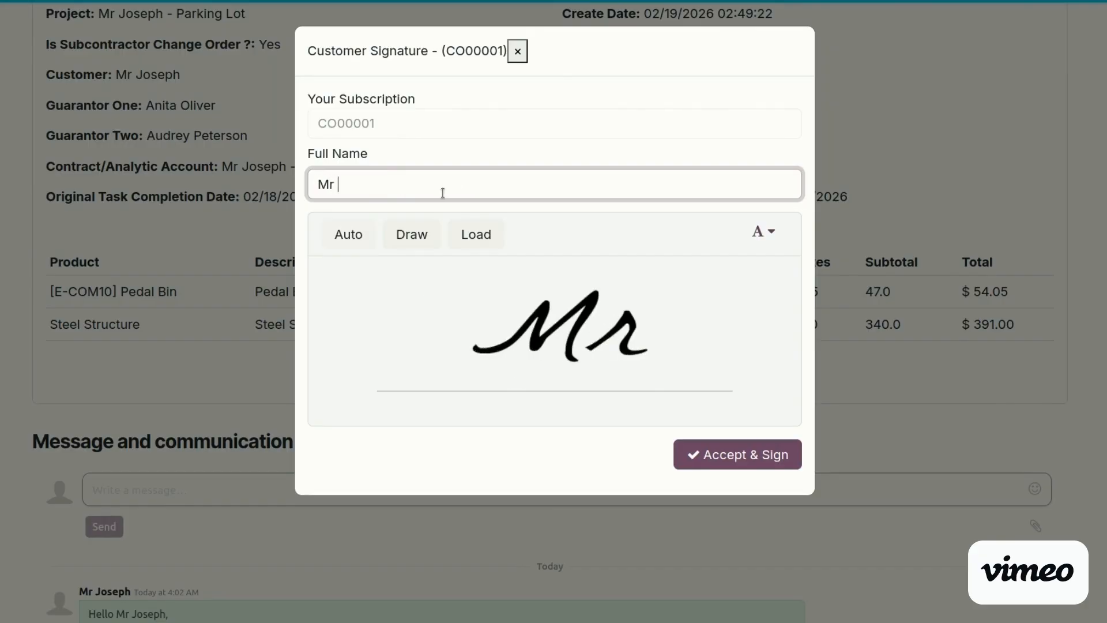
pyautogui.write('sam')
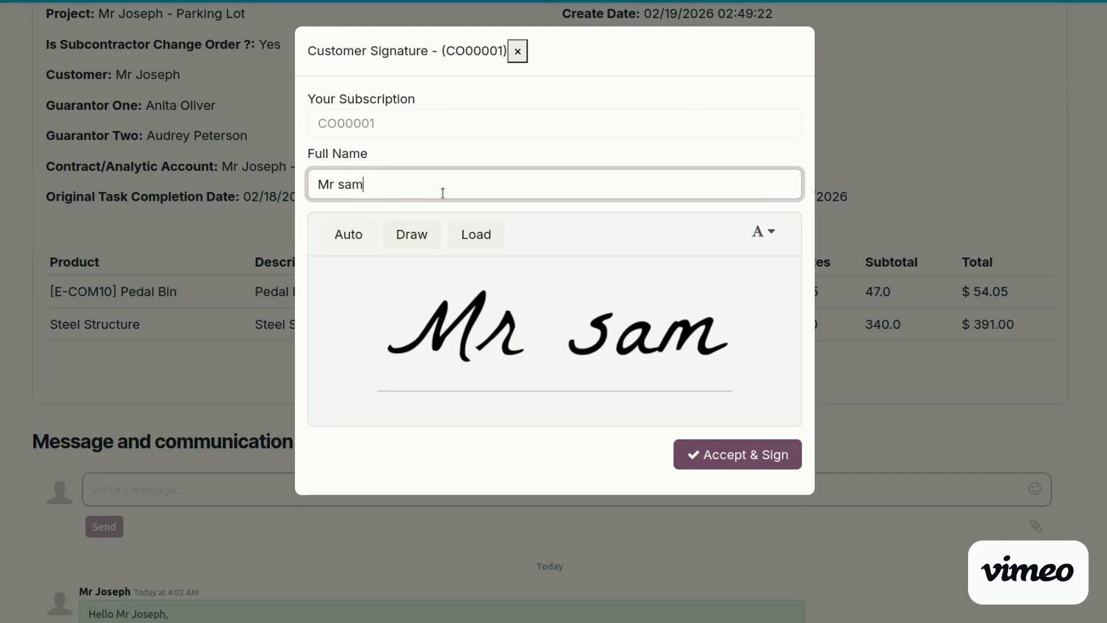
pyautogui.click(424, 238)
pyautogui.moveTo(462, 395)
pyautogui.mouseDown()
pyautogui.moveTo(513, 371)
pyautogui.moveTo(580, 272)
pyautogui.moveTo(562, 372)
pyautogui.mouseUp()
pyautogui.click(734, 459)
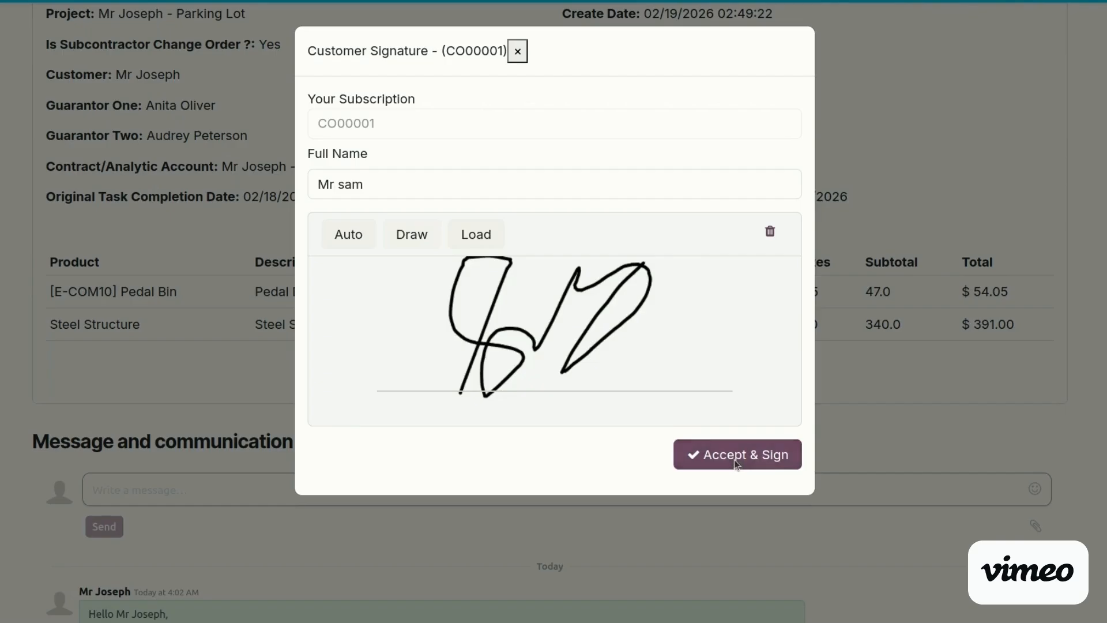
pyautogui.scroll(1, 870, 371)
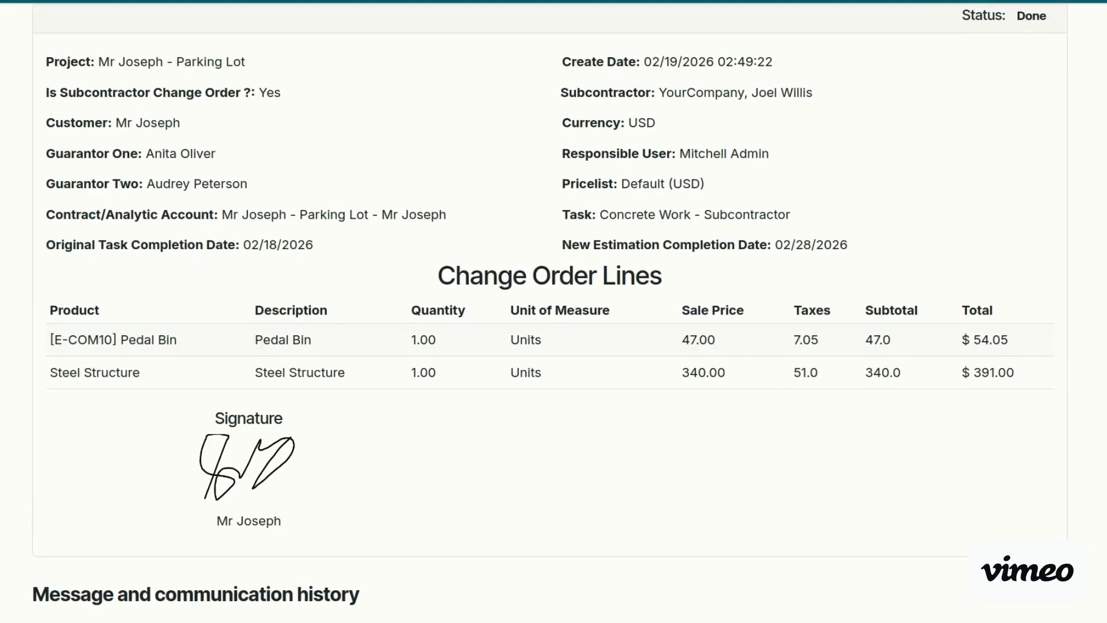
pyautogui.scroll(3, 1060, 140)
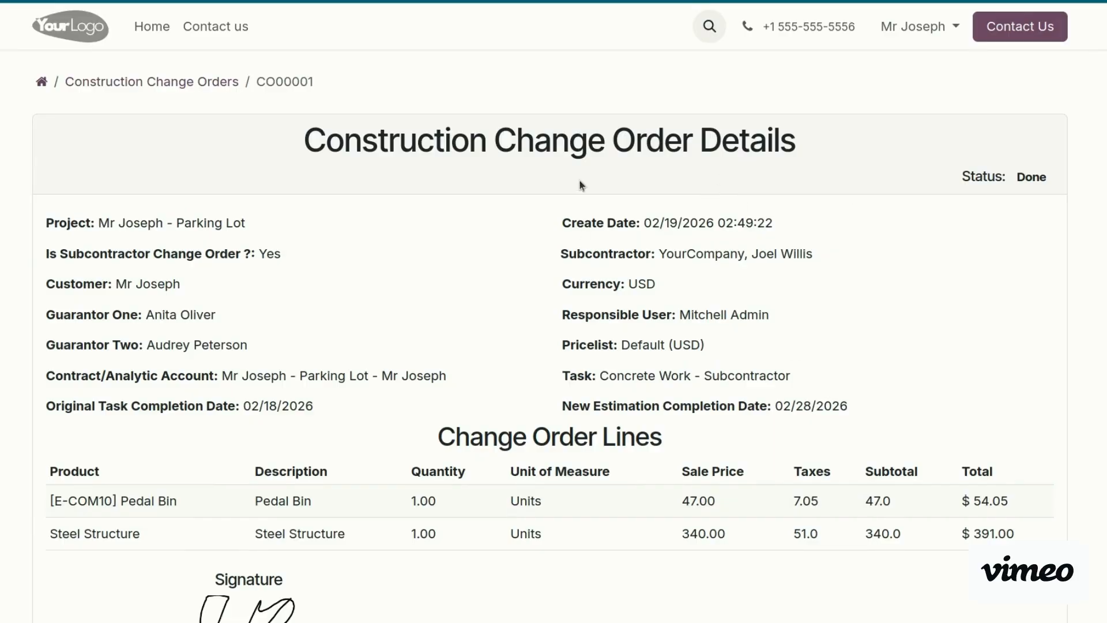
# Reopen CO00001 in the back office and review its recorded customer signature
pyautogui.hotkey('alt', 'Tab')
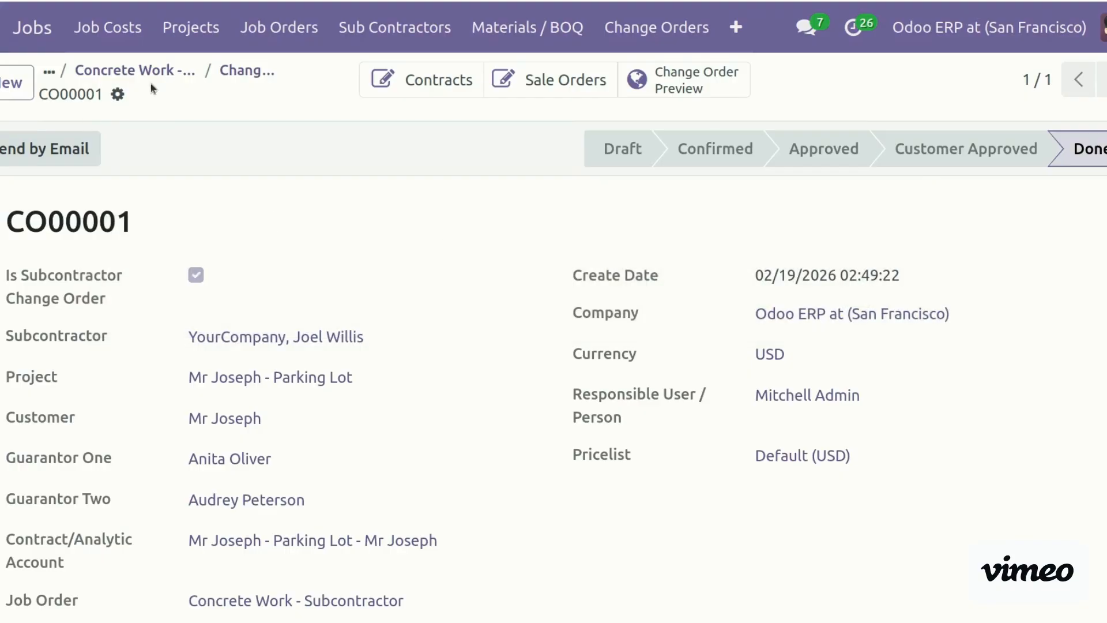
pyautogui.click(239, 71)
pyautogui.click(106, 180)
pyautogui.scroll(-8, 553, 375)
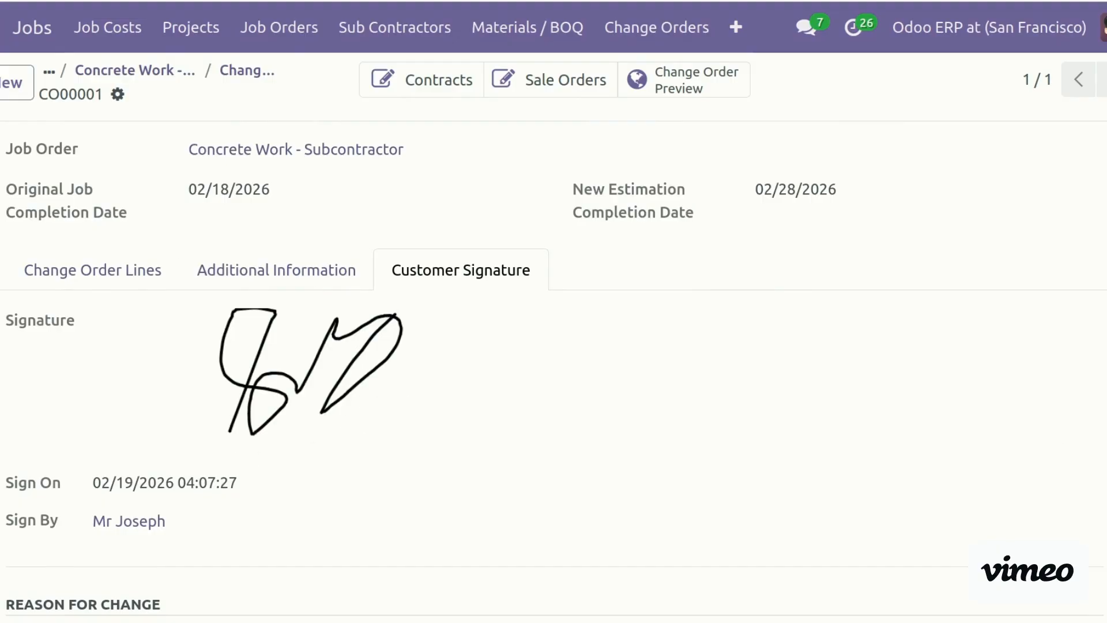
pyautogui.scroll(-7, 553, 346)
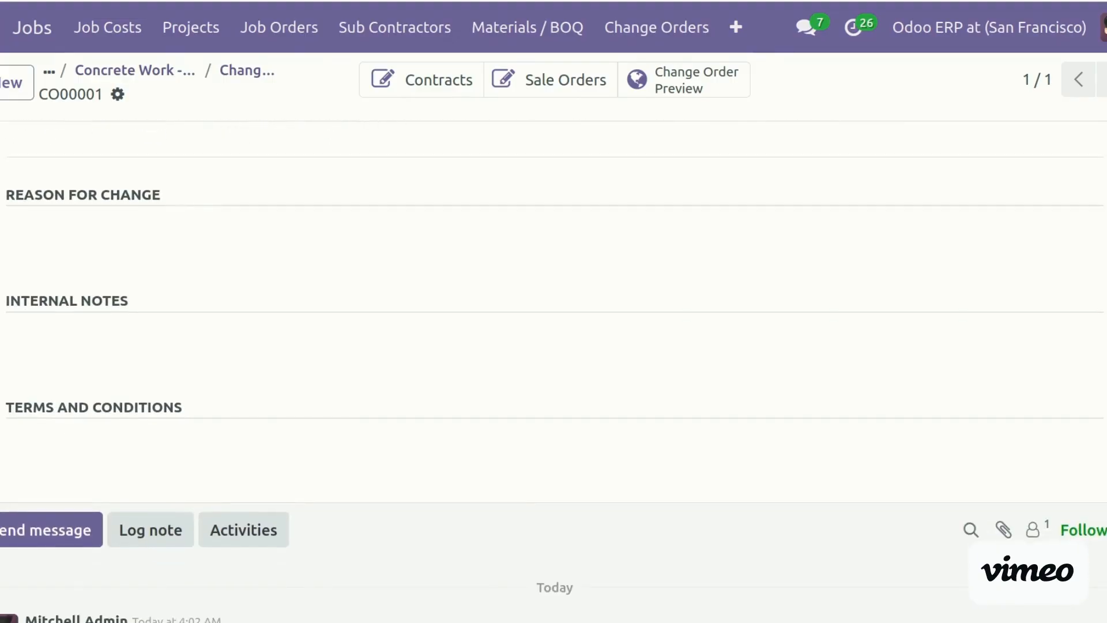
pyautogui.scroll(7, 553, 369)
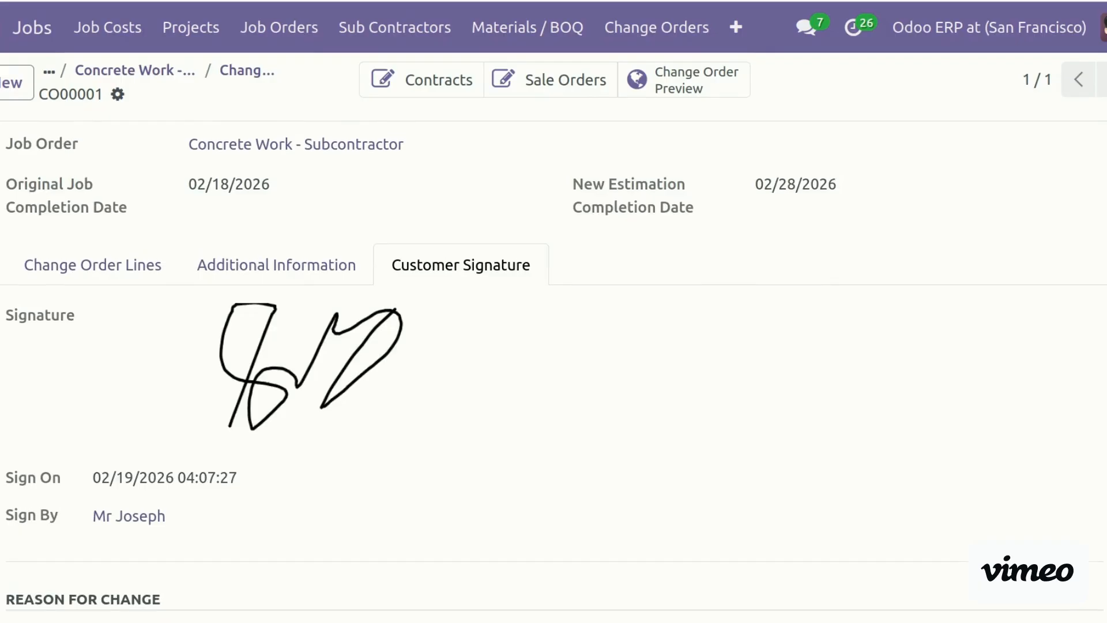
# Check CO00001's confirmation and approval details and its change order lines
pyautogui.click(328, 269)
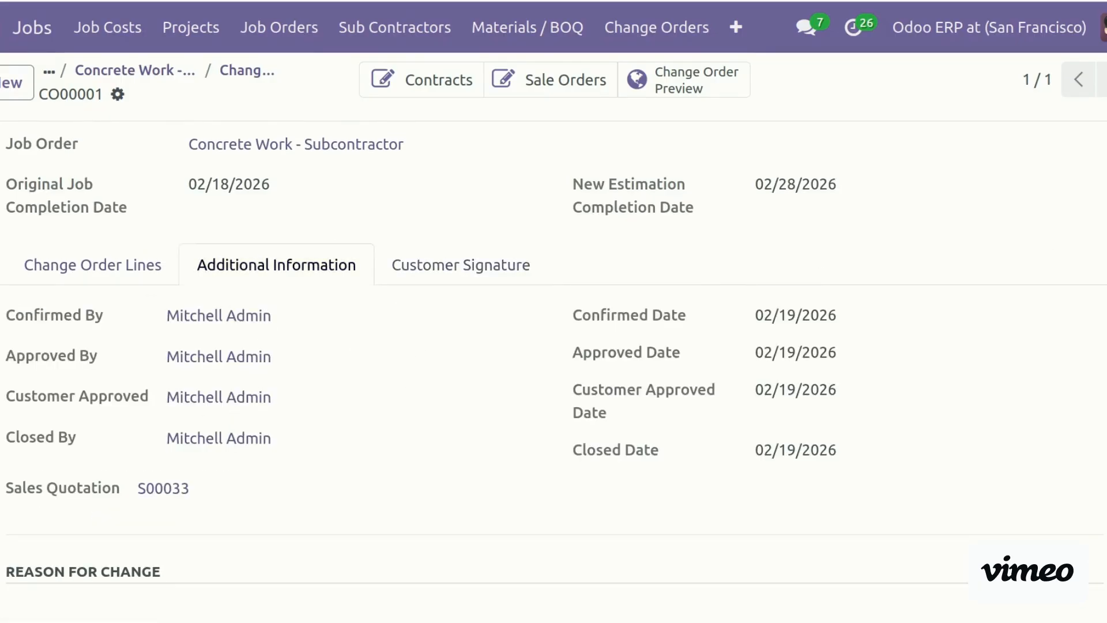
pyautogui.scroll(-4, 1050, 254)
pyautogui.scroll(7, 156, 450)
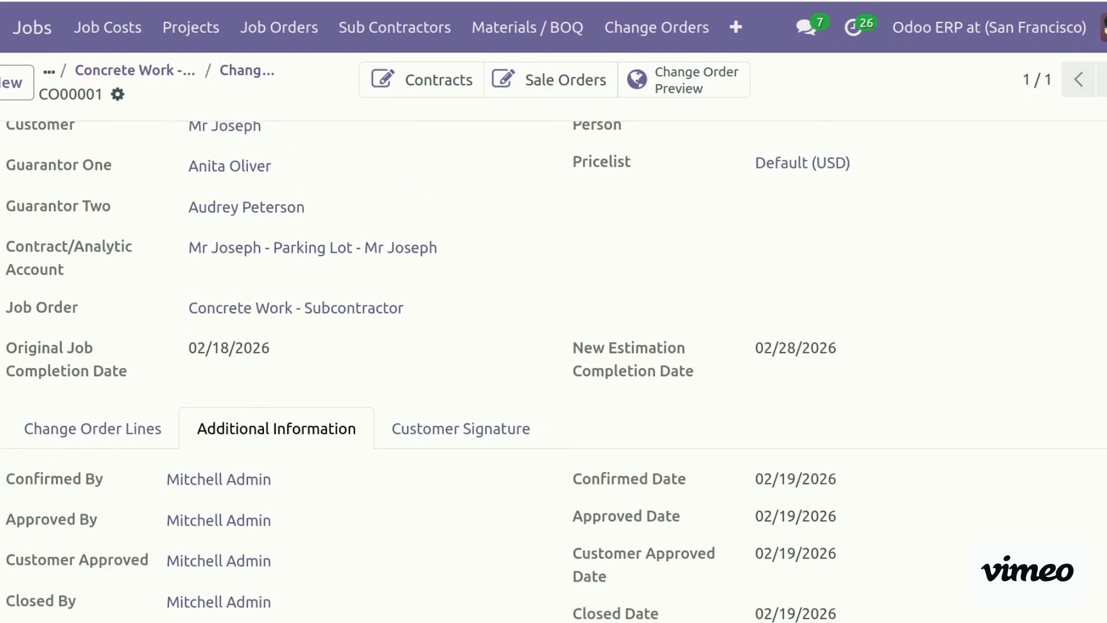
pyautogui.click(123, 435)
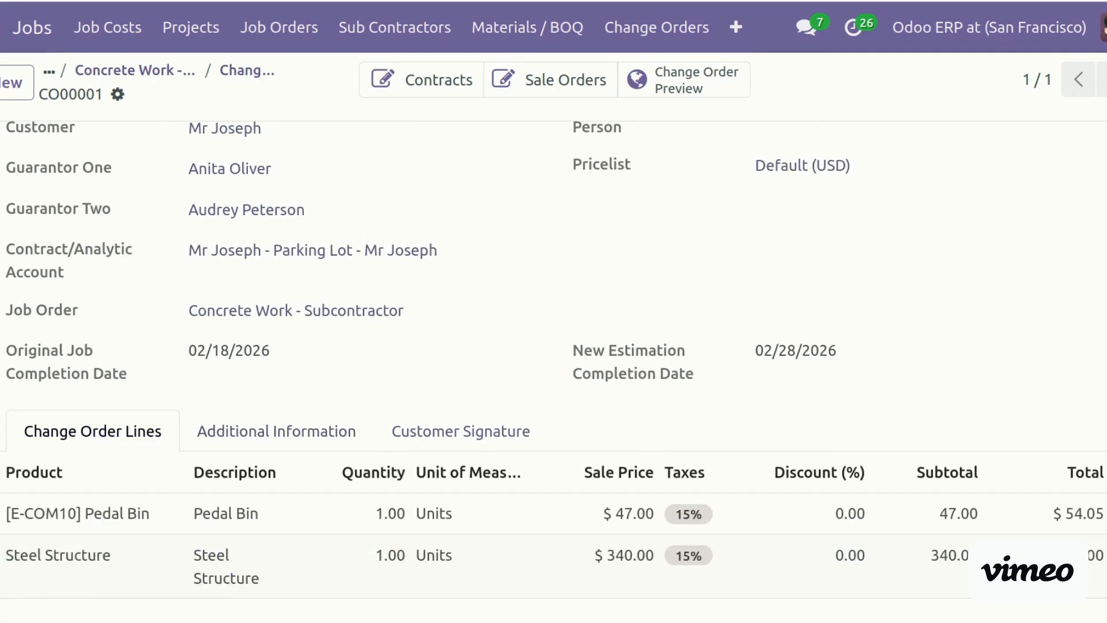
pyautogui.scroll(5, 553, 369)
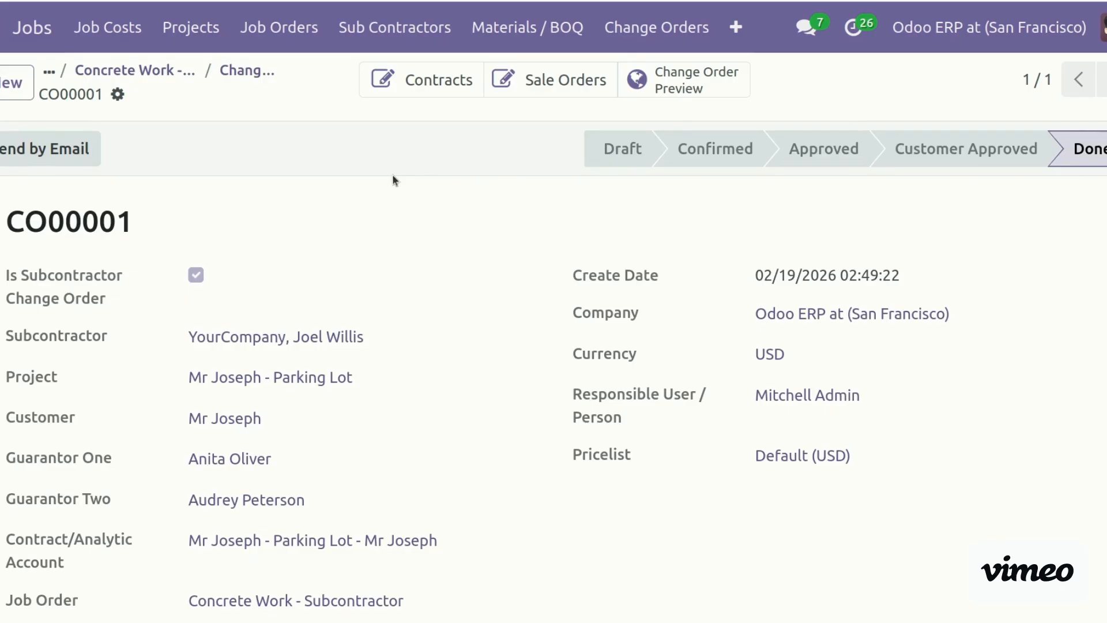
# Print CO00001 via Print Change Order and scroll through the PDF pages
pyautogui.click(117, 94)
pyautogui.click(204, 134)
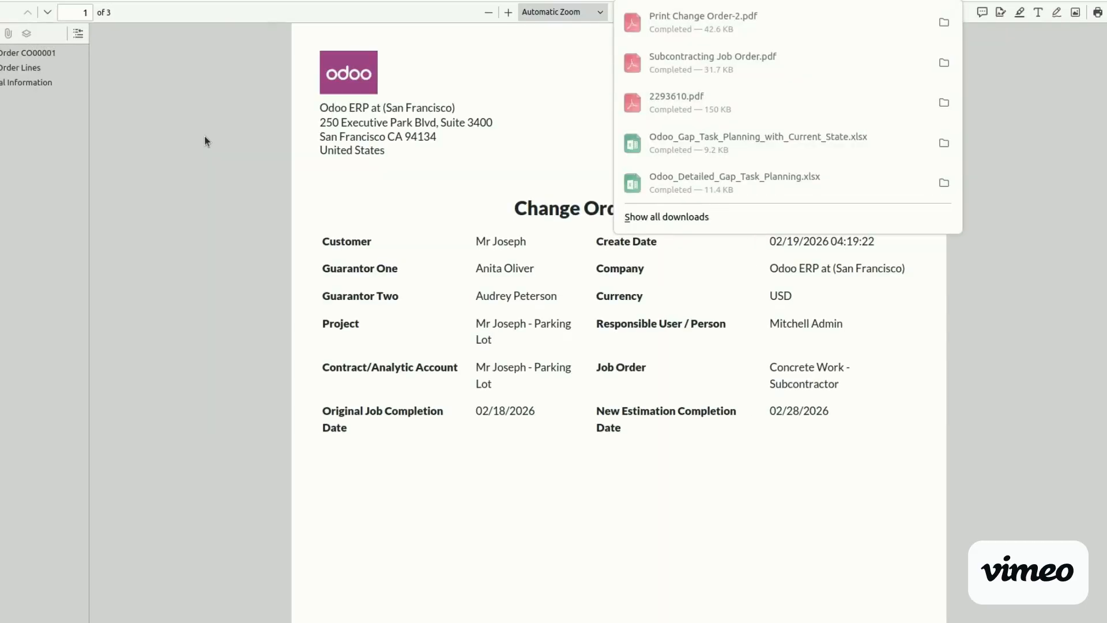
pyautogui.click(382, 219)
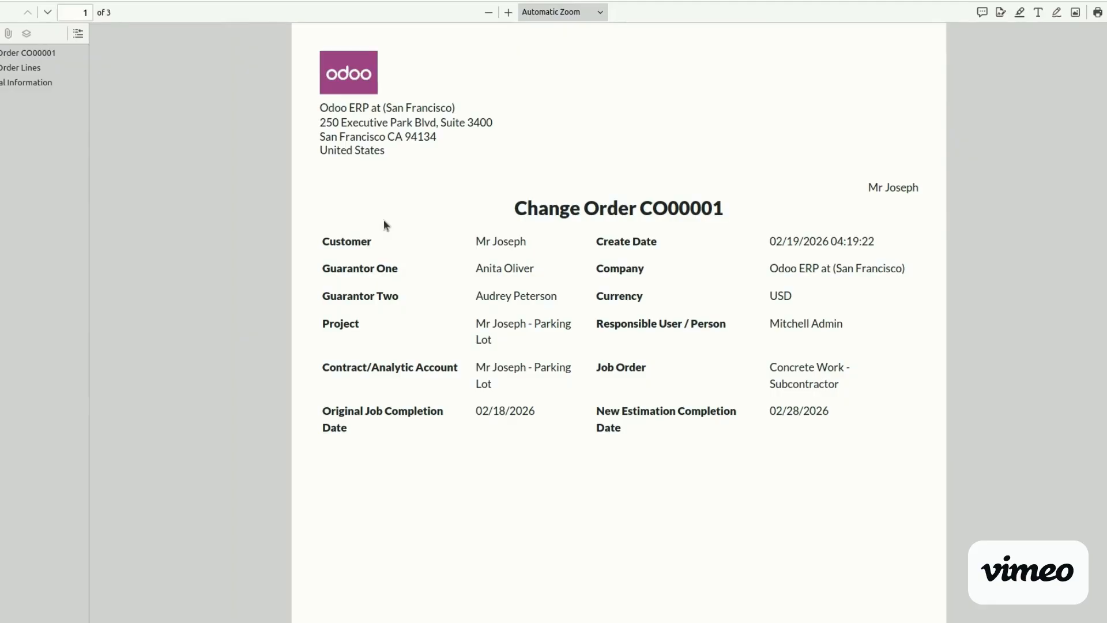
pyautogui.scroll(-10, 672, 349)
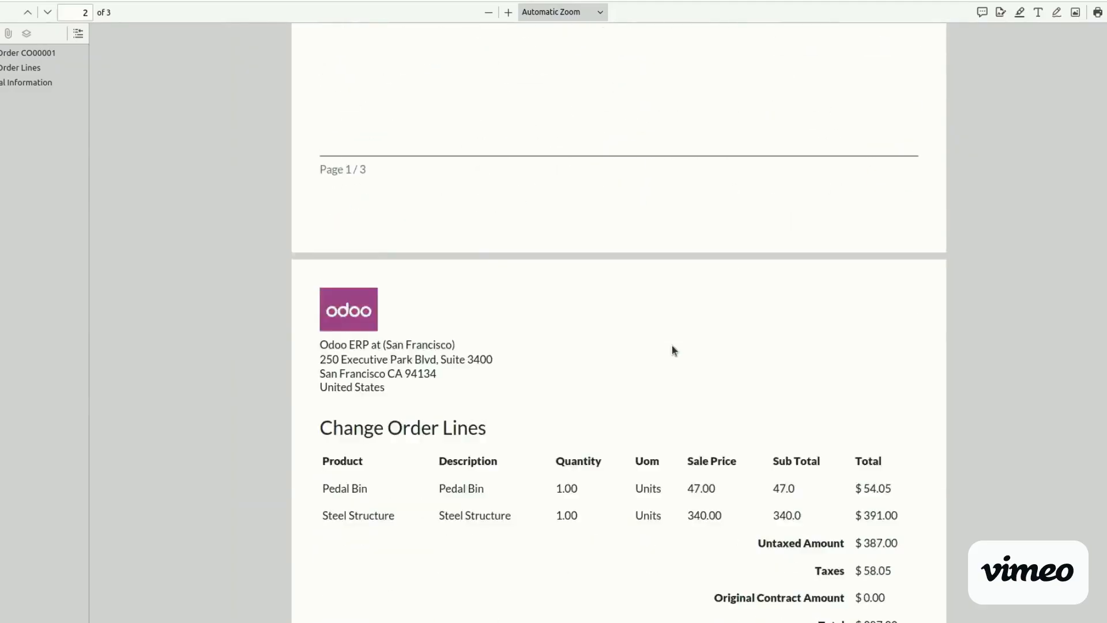
pyautogui.scroll(-4, 672, 349)
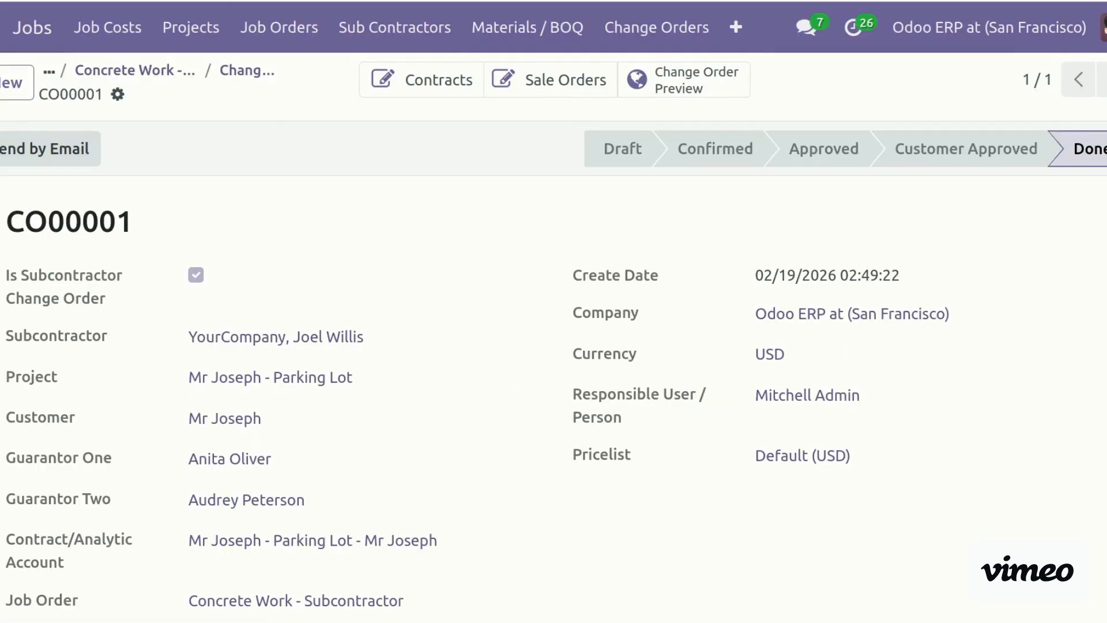
pyautogui.scroll(-8, 579, 223)
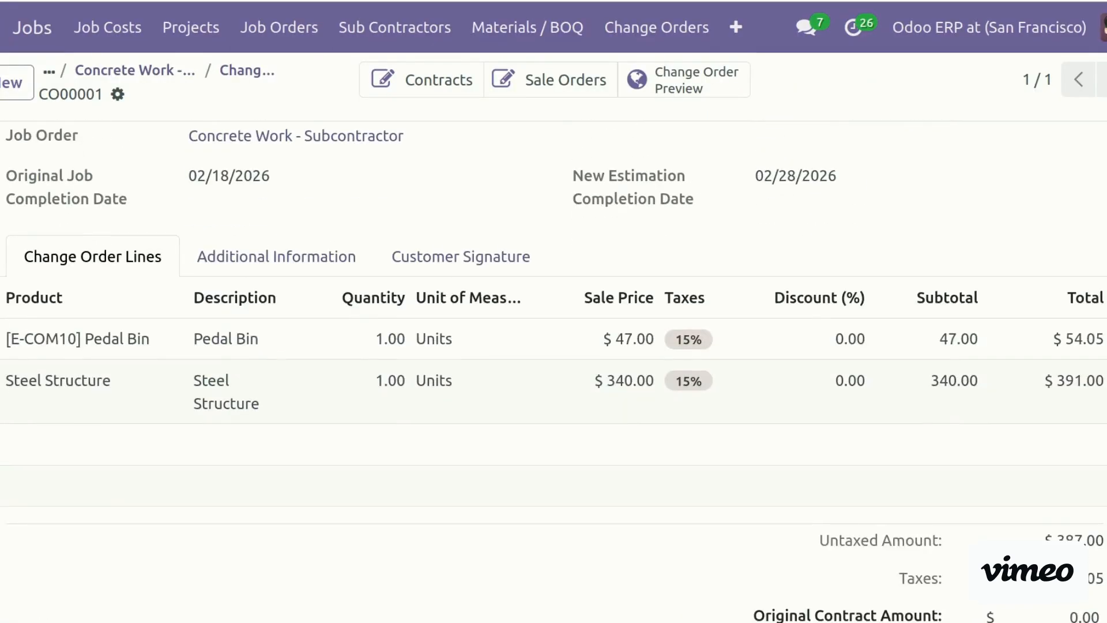
pyautogui.click(490, 255)
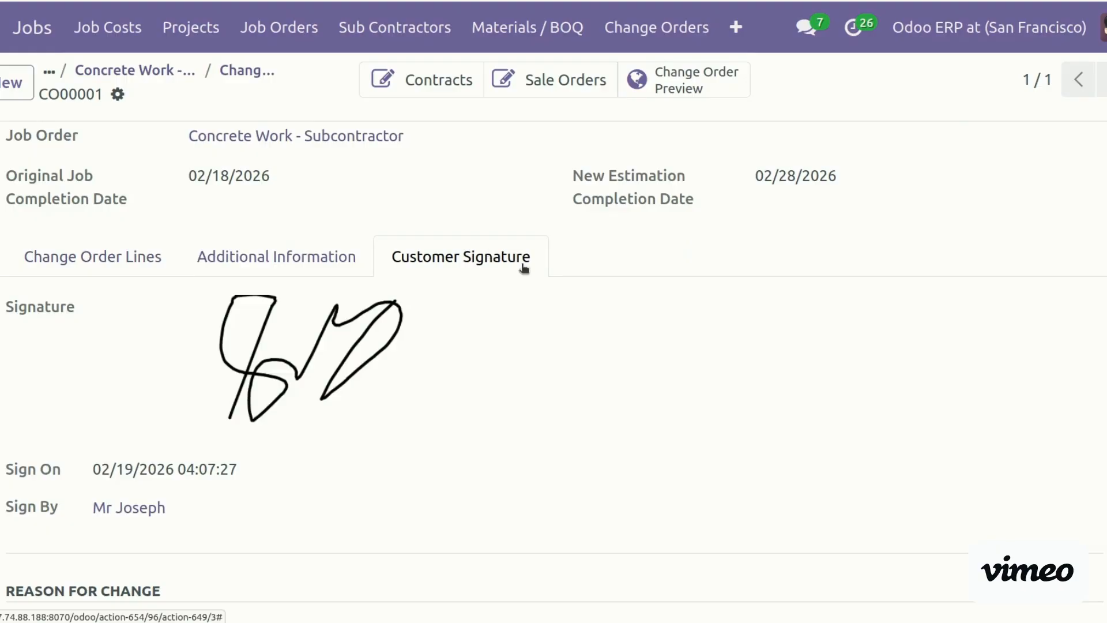
pyautogui.scroll(-8, 554, 369)
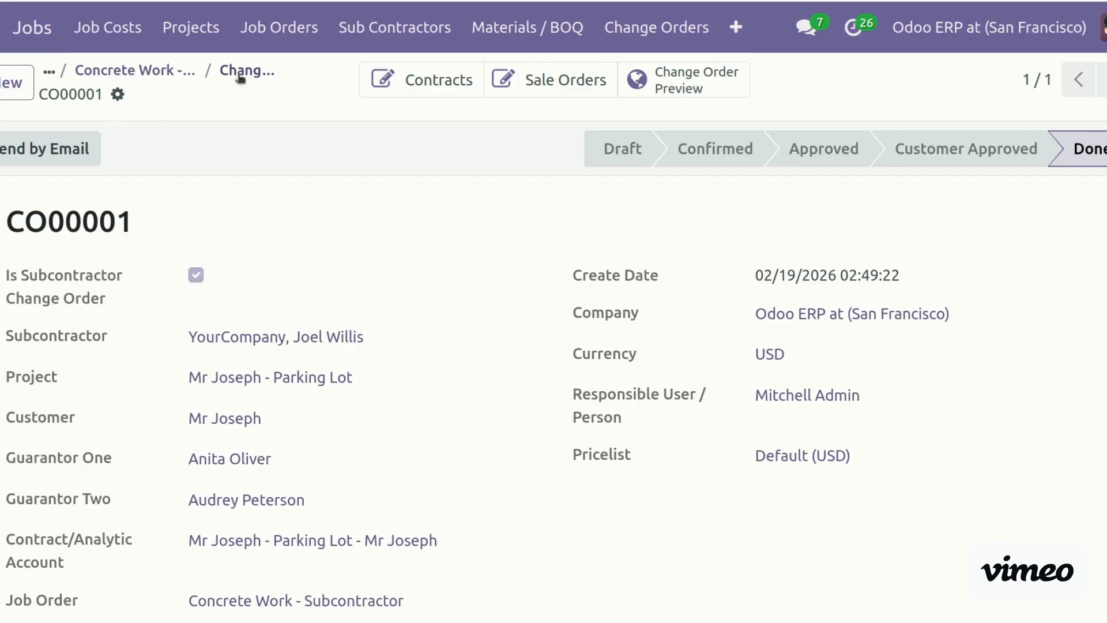
# Open linked sales order S00033 and check its $445.05 total and 5% retention
pyautogui.click(564, 79)
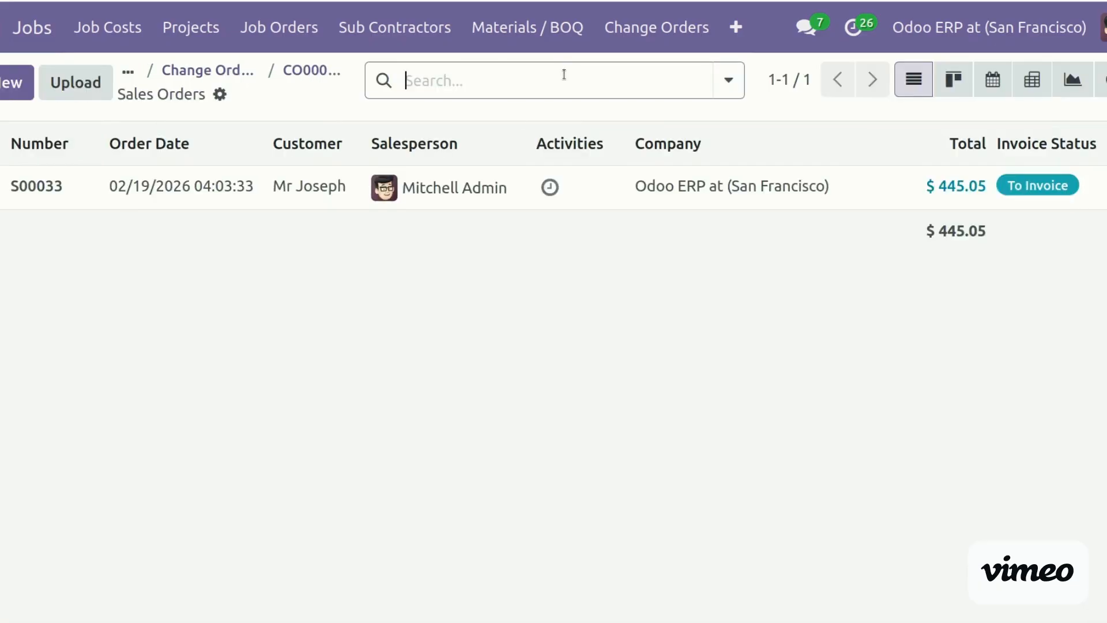
pyautogui.click(50, 187)
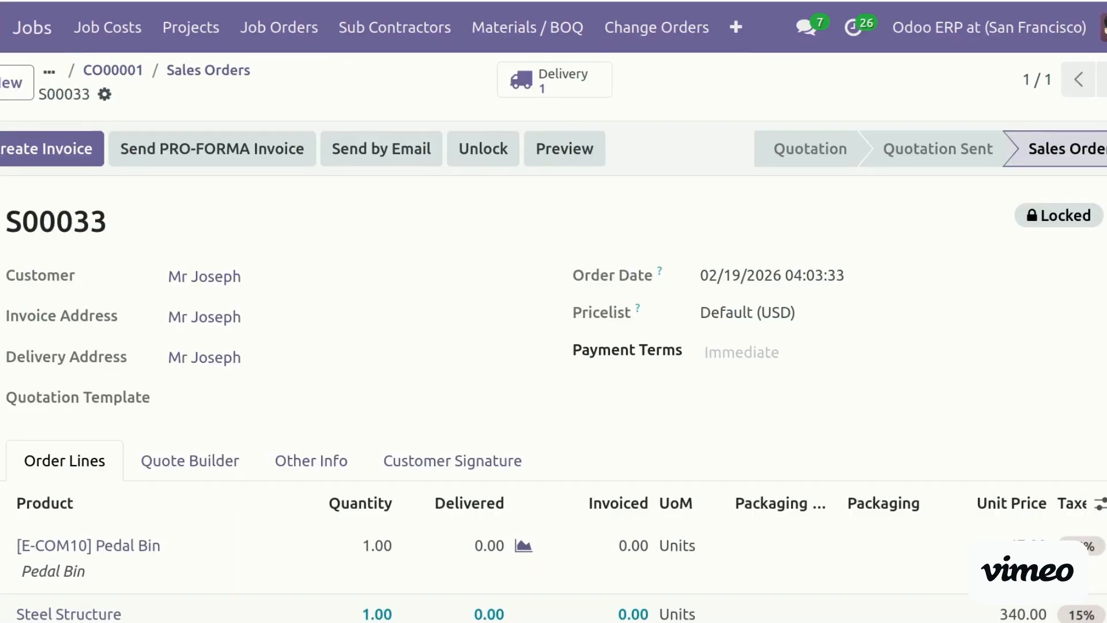
pyautogui.scroll(-10, 554, 369)
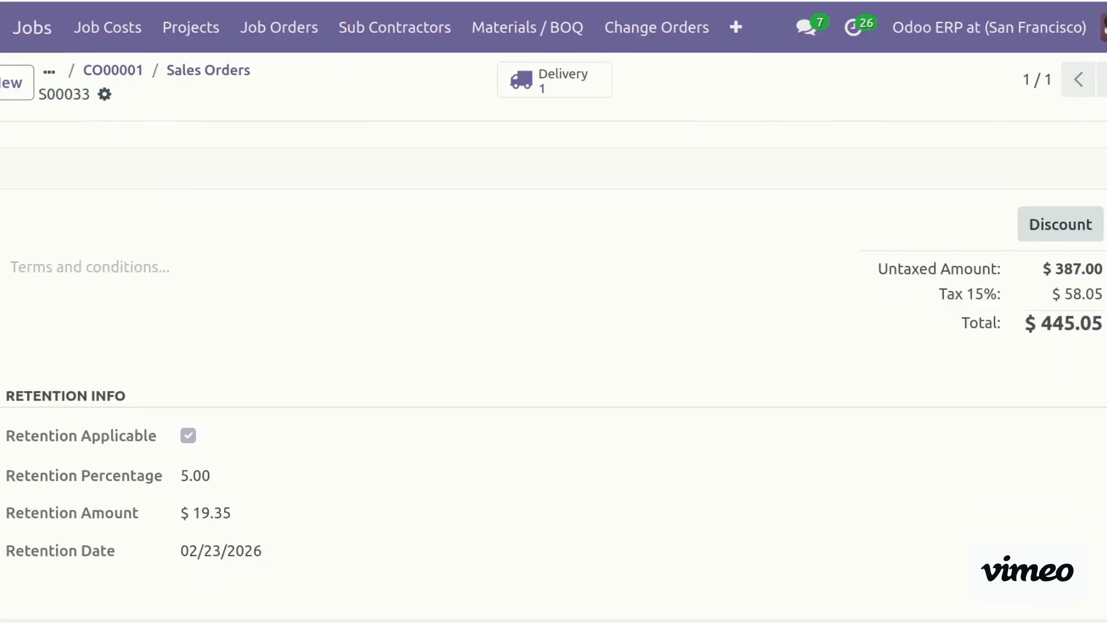
pyautogui.scroll(10, 450, 288)
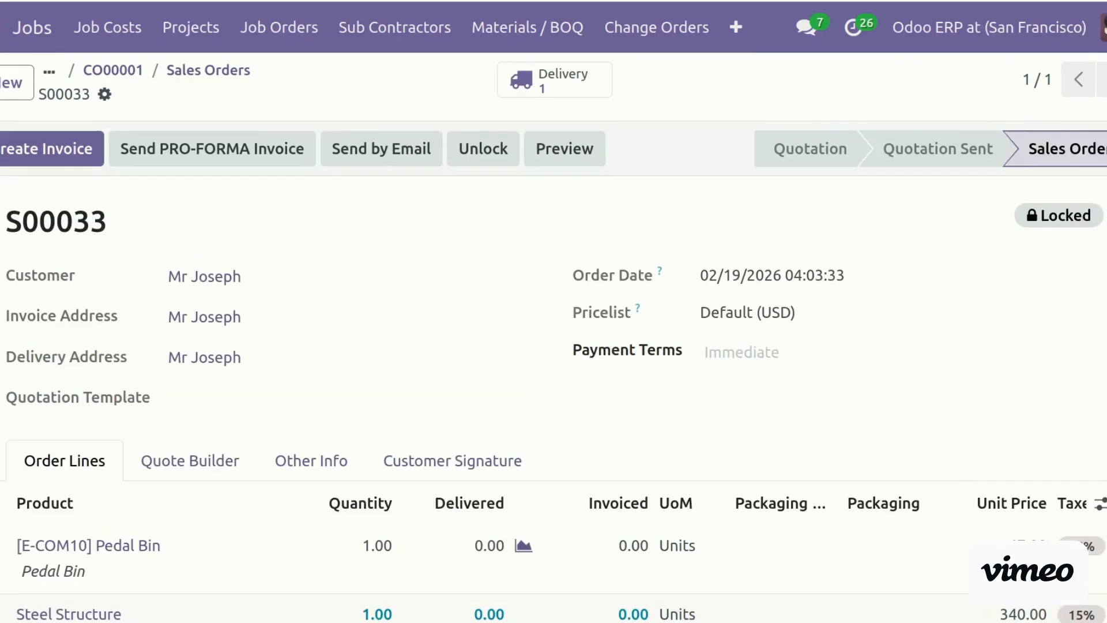
# Review the contract's Parking Lot analytic account from CO00001, then return to Change Orders
pyautogui.click(227, 70)
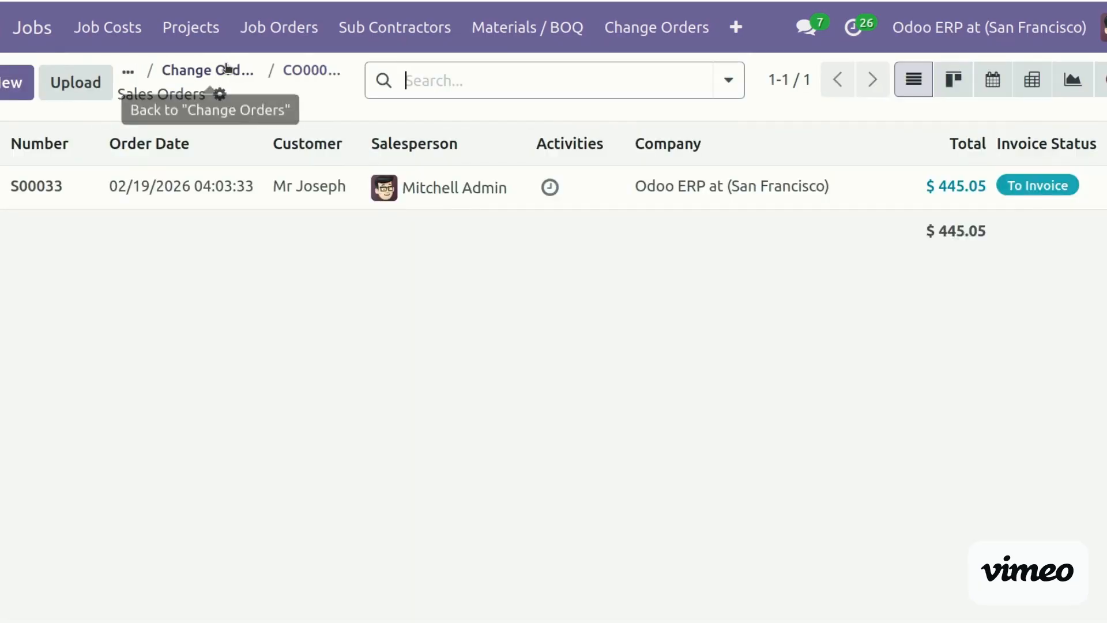
pyautogui.click(320, 72)
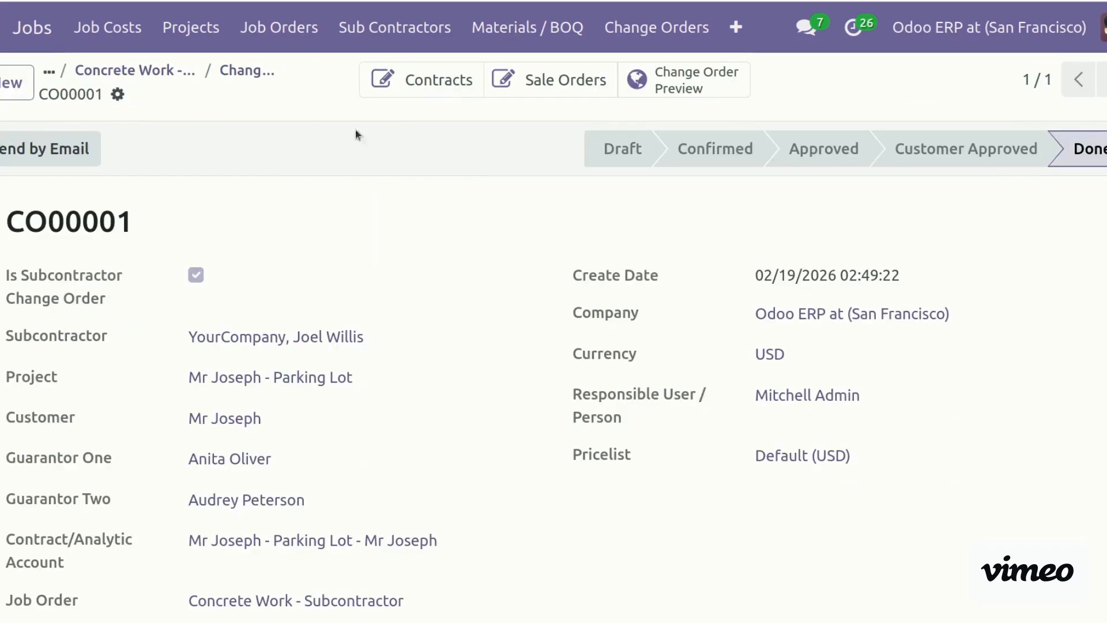
pyautogui.click(448, 83)
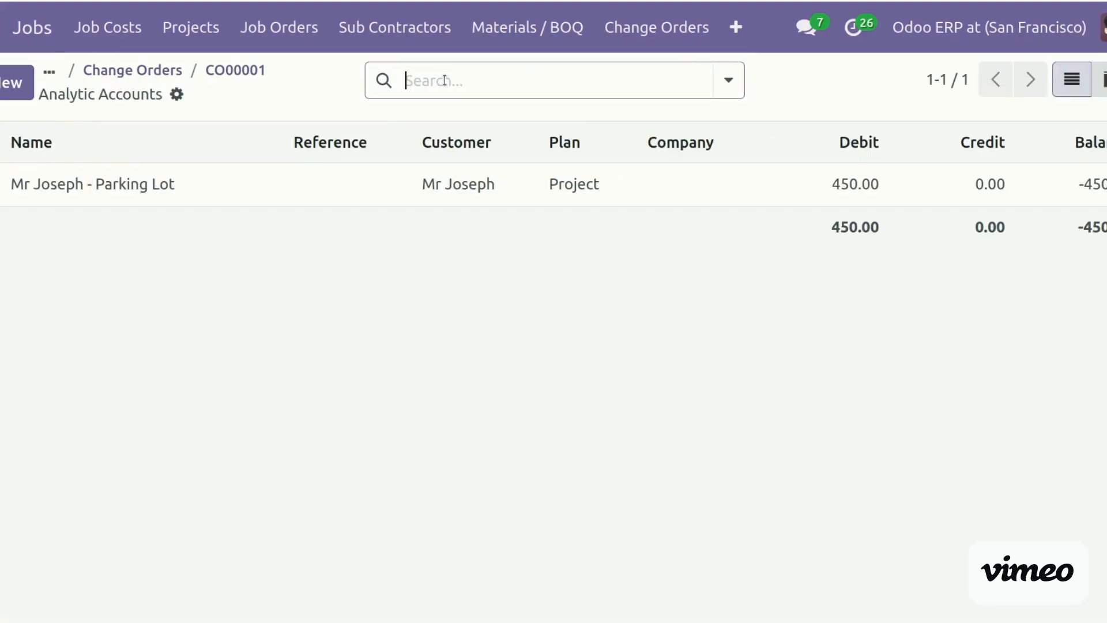
pyautogui.click(164, 183)
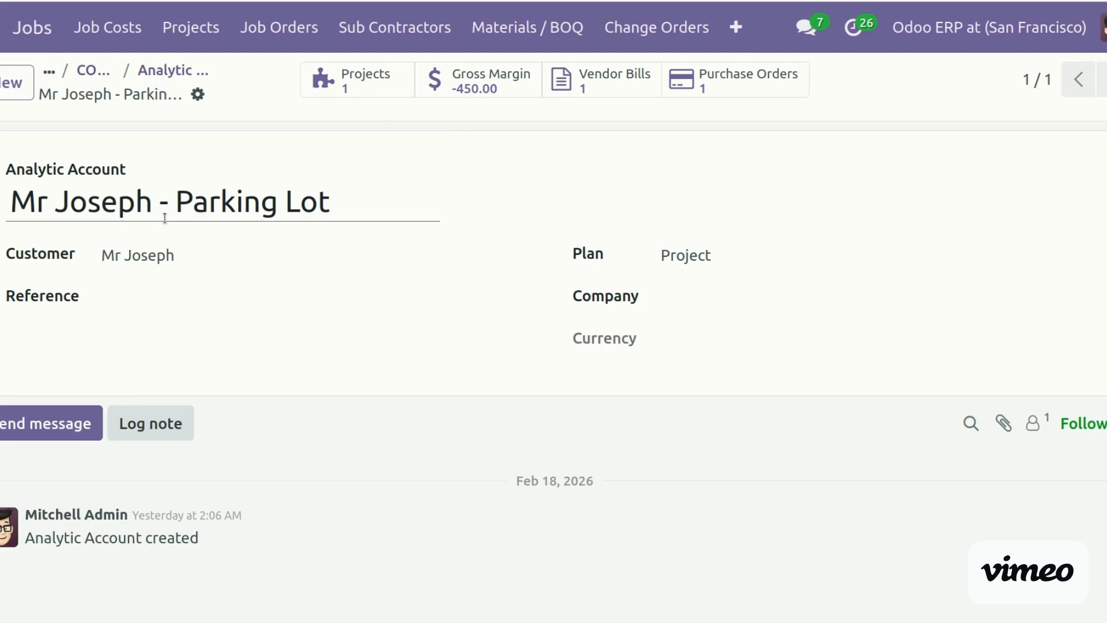
pyautogui.click(147, 71)
pyautogui.click(167, 70)
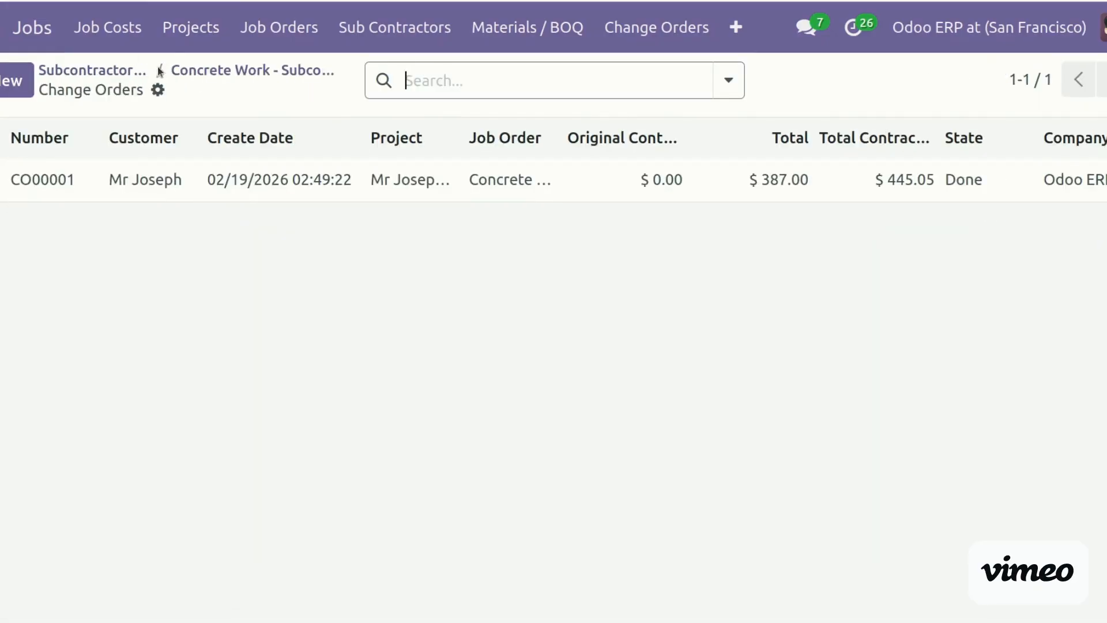
# Open COST-SHEET/00003 from Job Cost Sheets and review its $16,000.00 planned materials
pyautogui.click(108, 30)
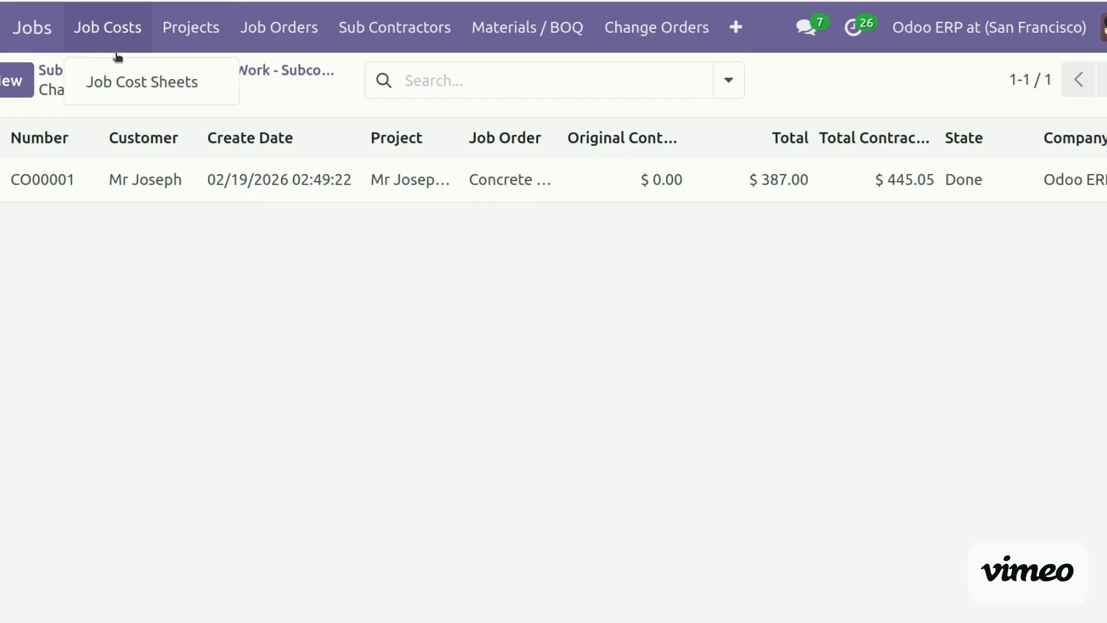
pyautogui.click(136, 85)
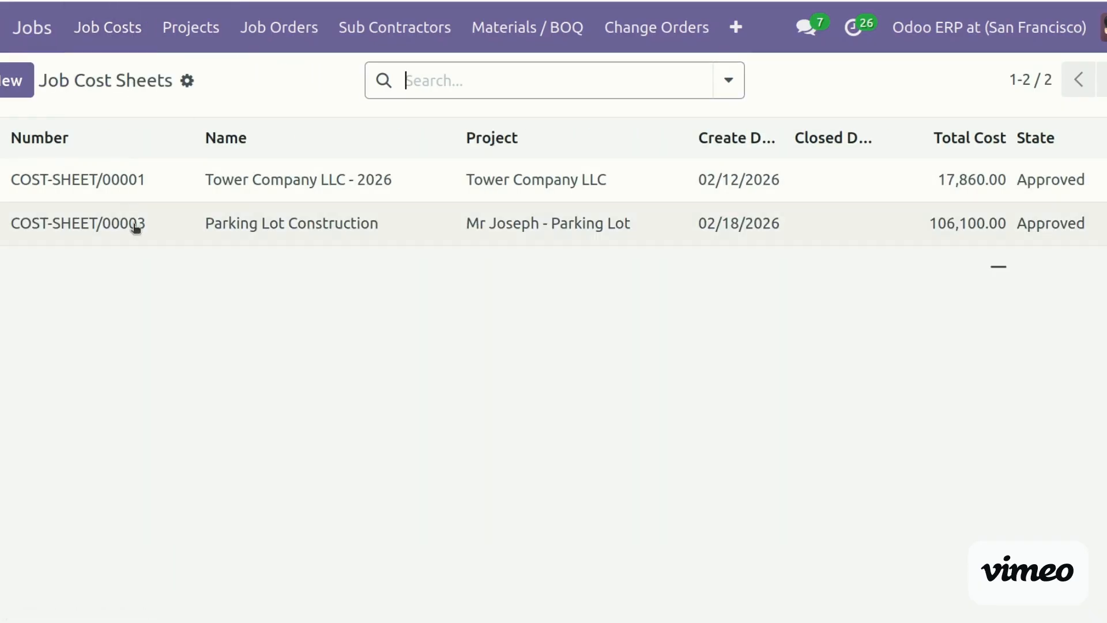
pyautogui.click(136, 225)
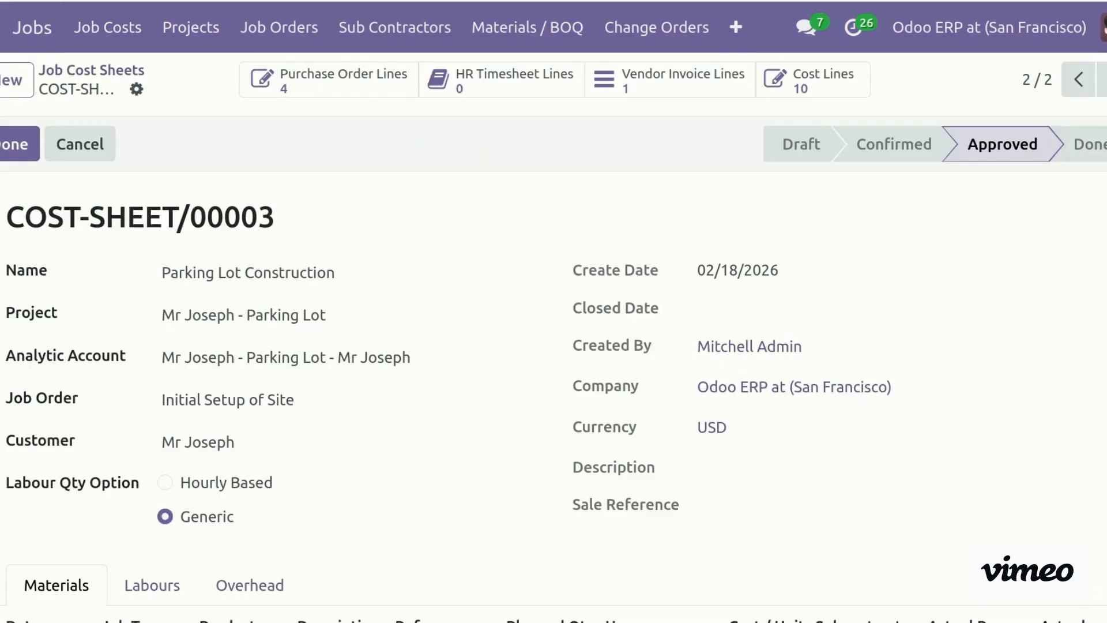
pyautogui.scroll(-6, 553, 369)
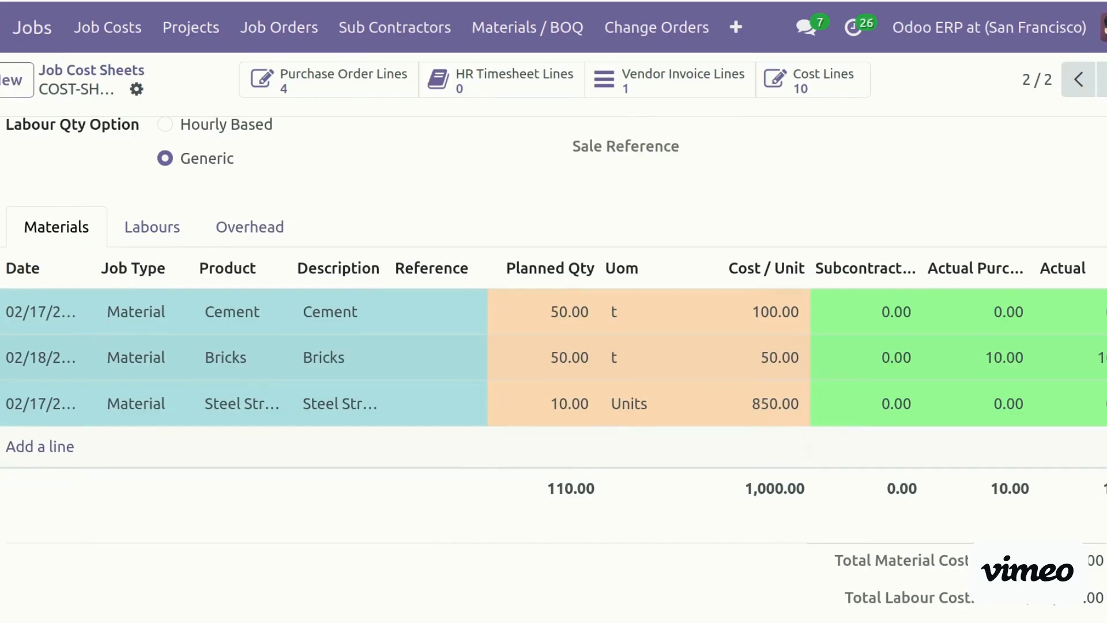
pyautogui.scroll(1, 553, 369)
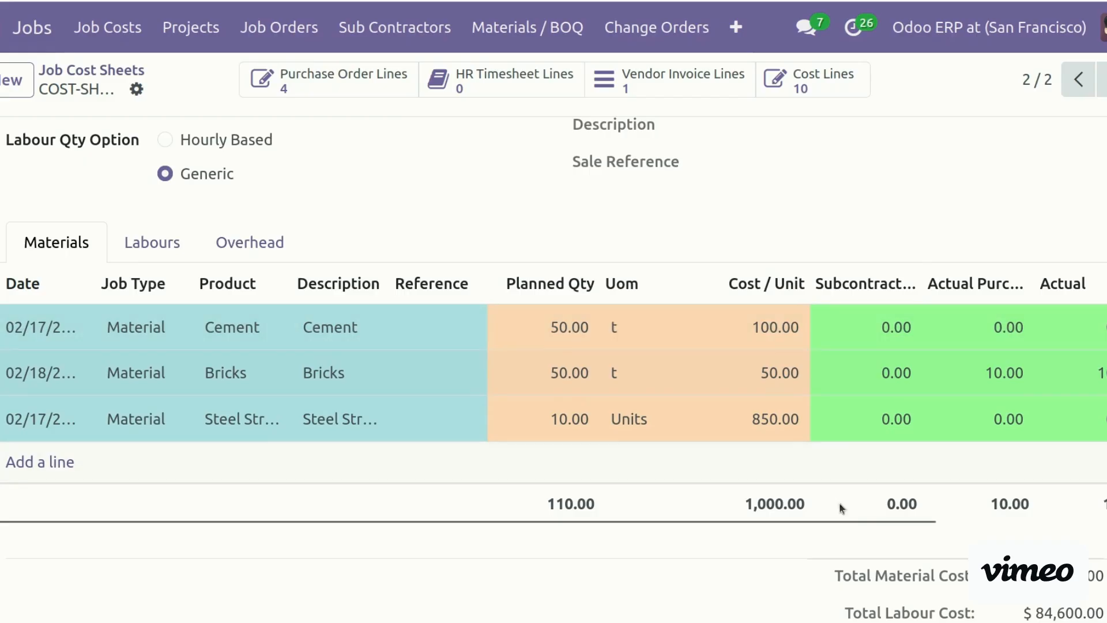
pyautogui.moveTo(847, 521); pyautogui.dragTo(1075, 534)
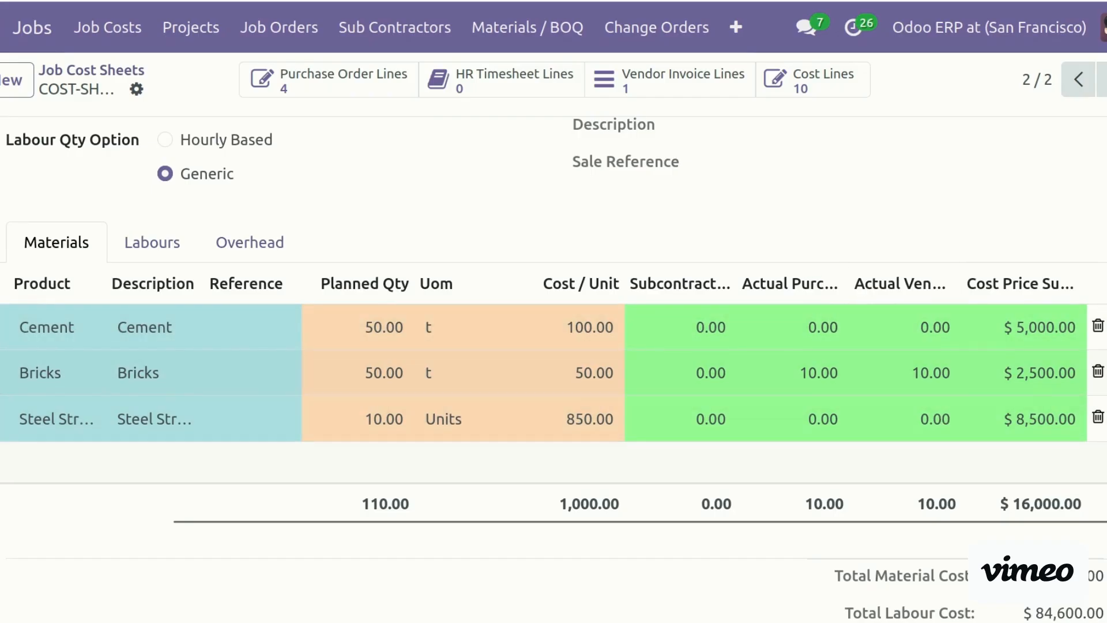
pyautogui.scroll(5, 554, 369)
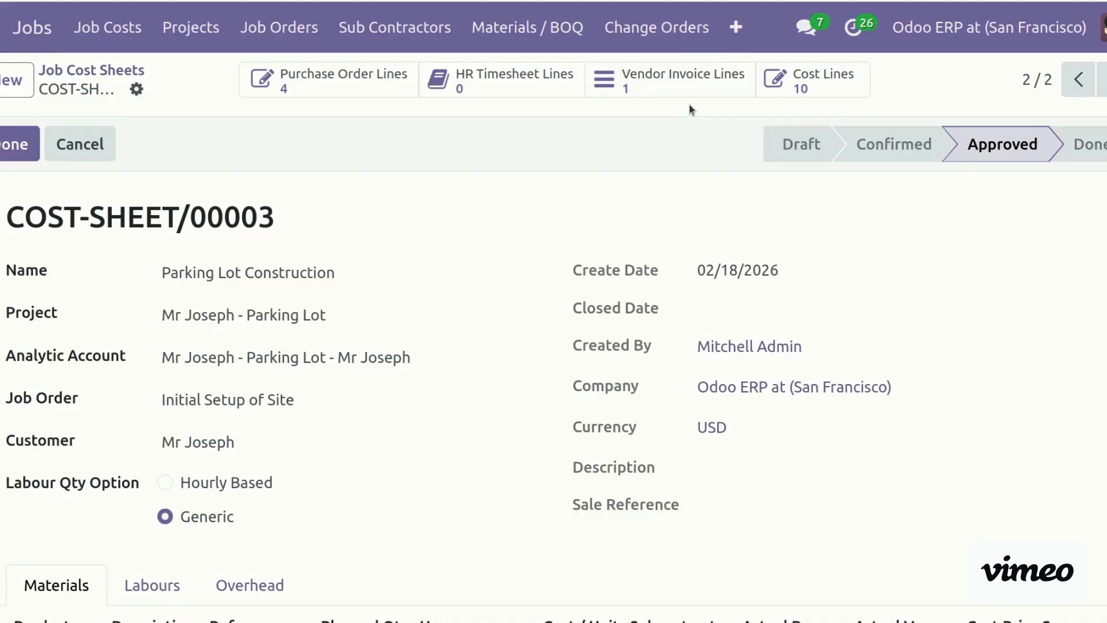
# Review the purchase order lines and the Labour and Material cost lines, then return to COST-SHEET/00003
pyautogui.click(356, 77)
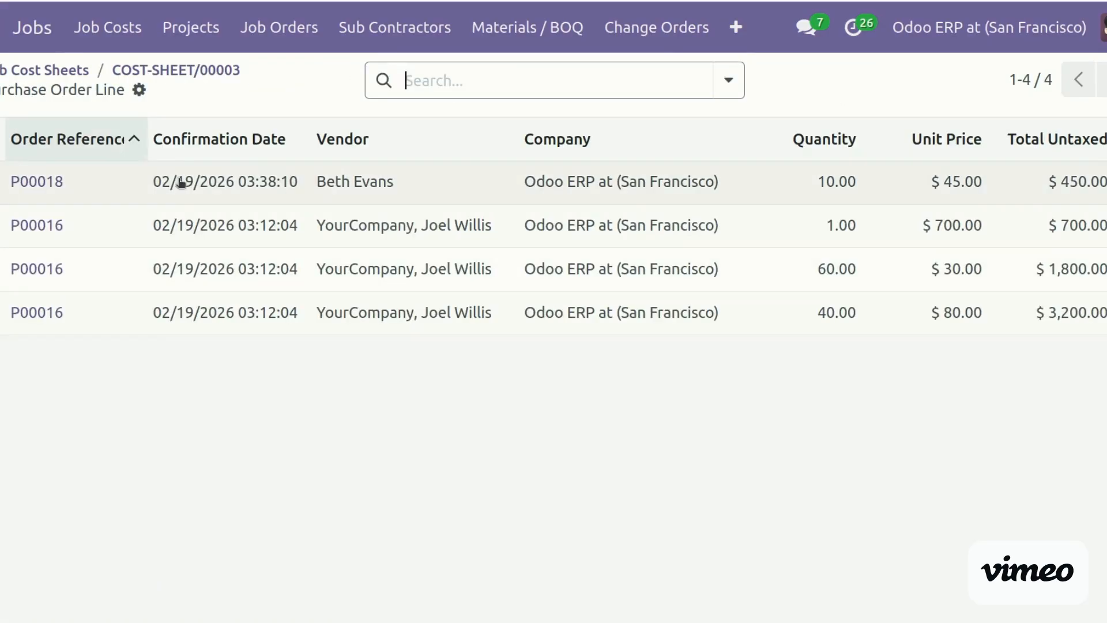
pyautogui.click(227, 72)
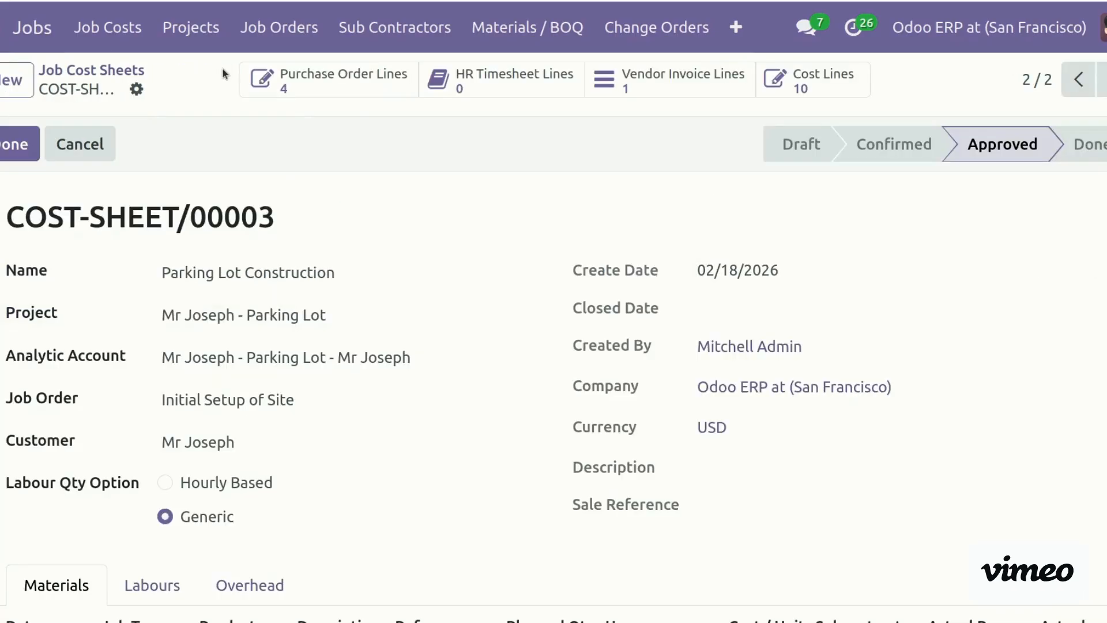
pyautogui.click(806, 89)
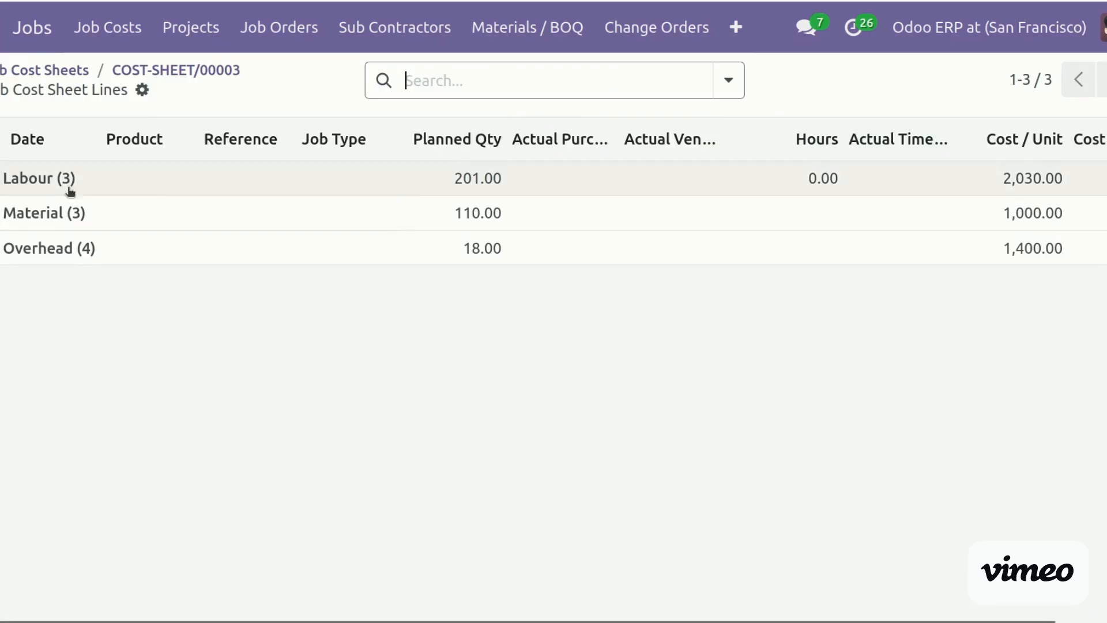
pyautogui.click(39, 178)
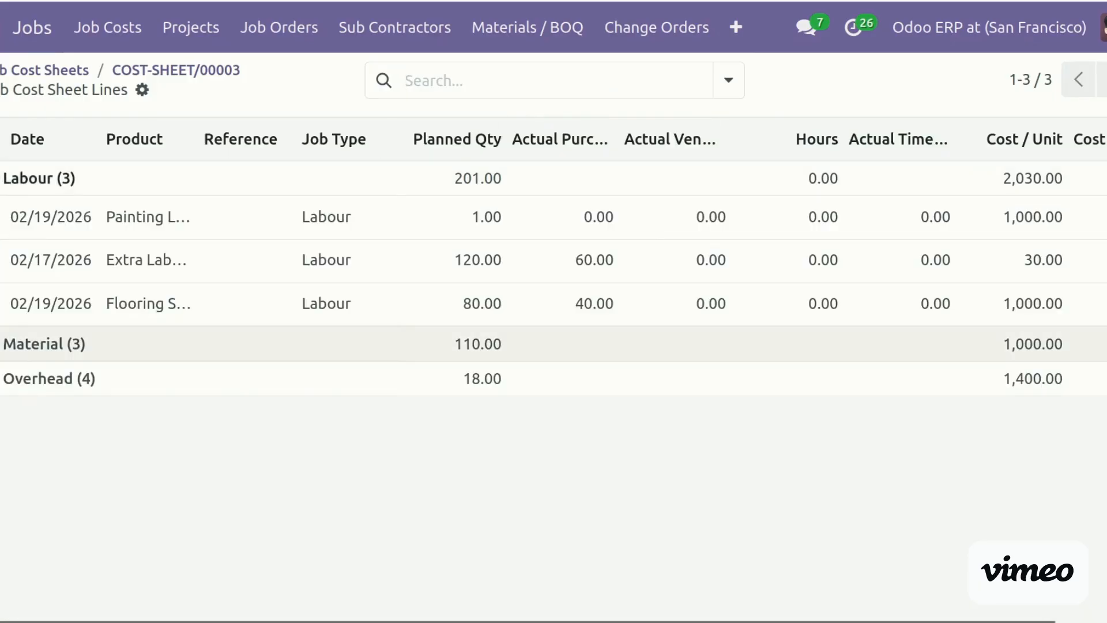
pyautogui.click(44, 344)
pyautogui.click(49, 509)
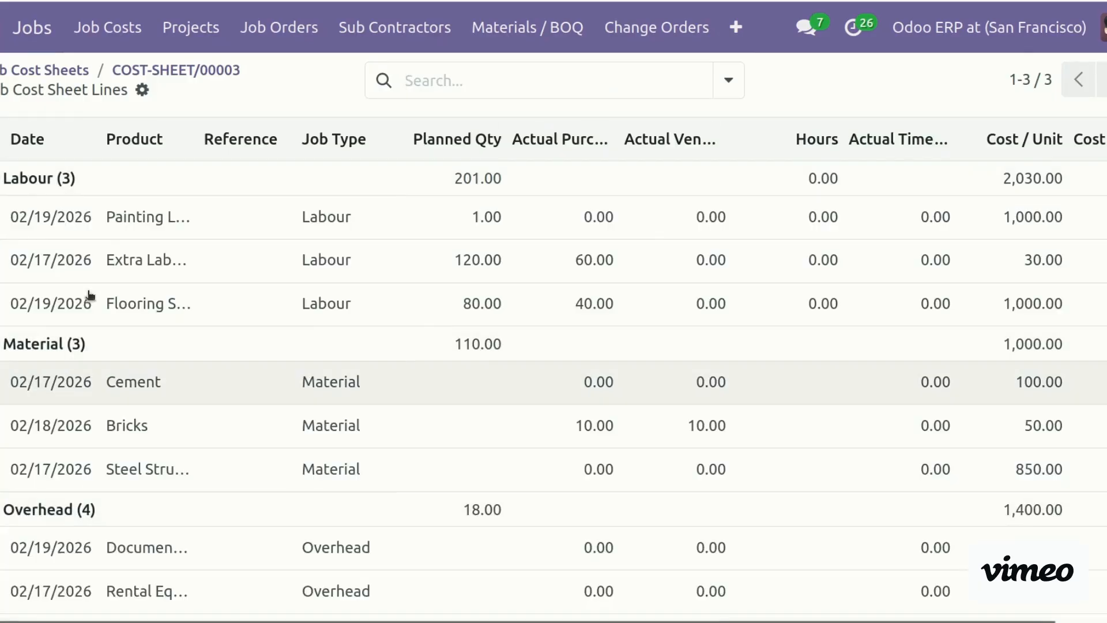
pyautogui.click(140, 70)
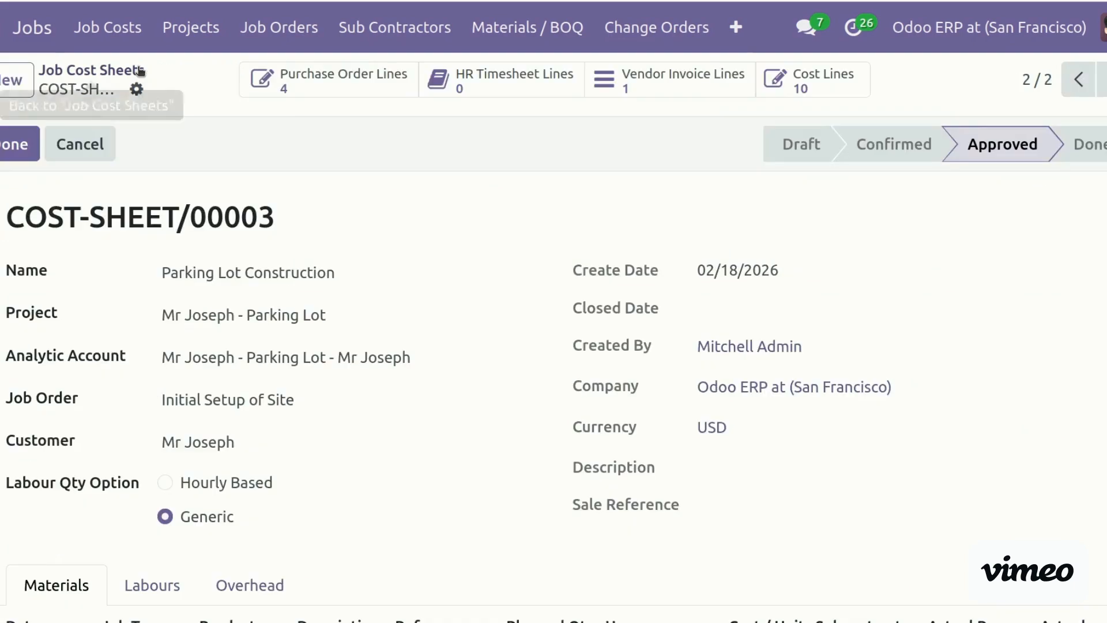
# Print the Job Costing report and scroll the 3-page PDF through to the vendor invoice lines
pyautogui.click(136, 90)
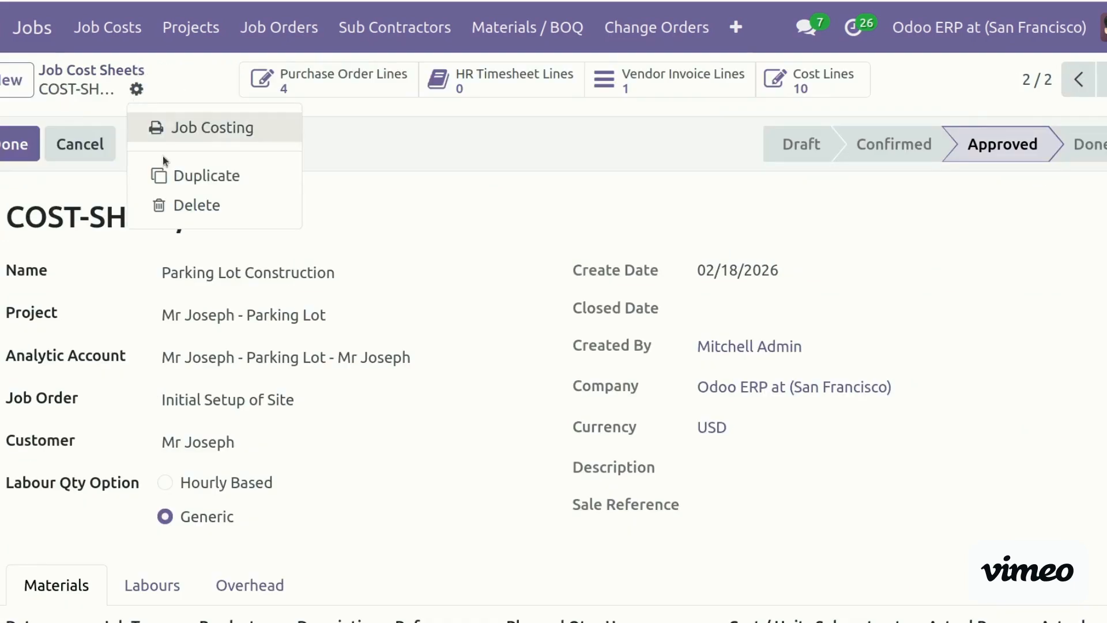
pyautogui.click(233, 132)
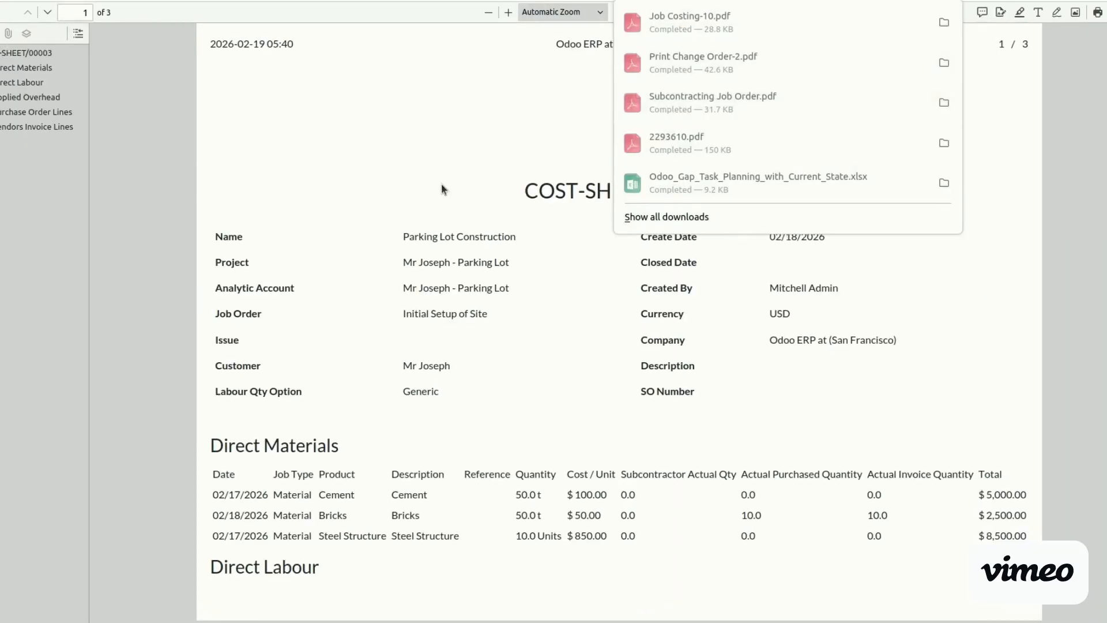
pyautogui.click(441, 184)
pyautogui.scroll(-5, 474, 417)
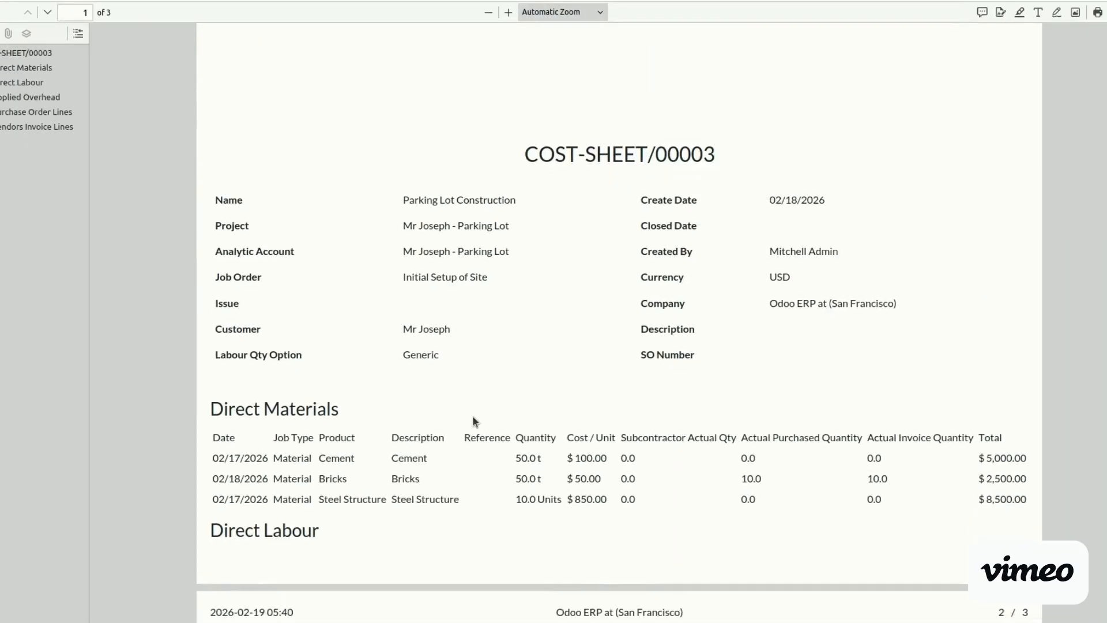
pyautogui.scroll(-8, 527, 363)
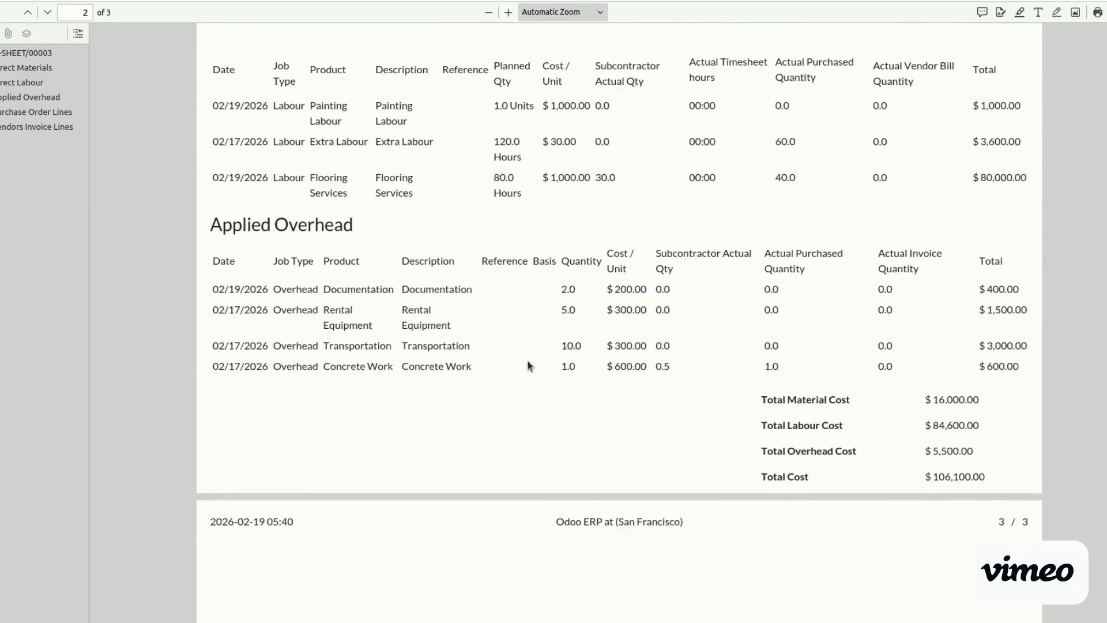
pyautogui.scroll(-8, 528, 363)
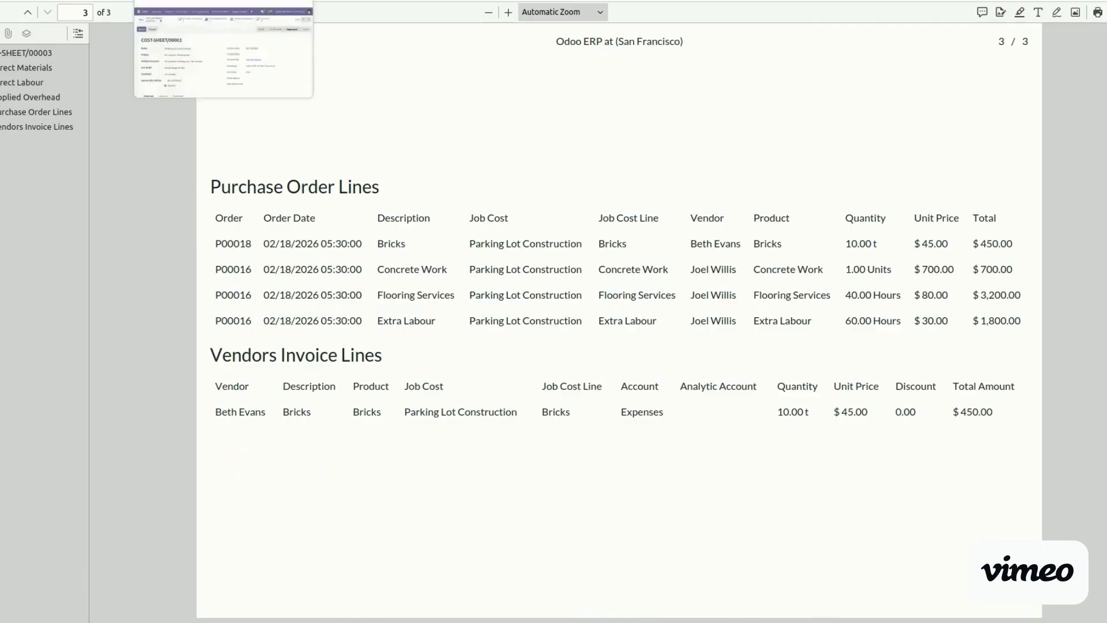
pyautogui.click(196, 1)
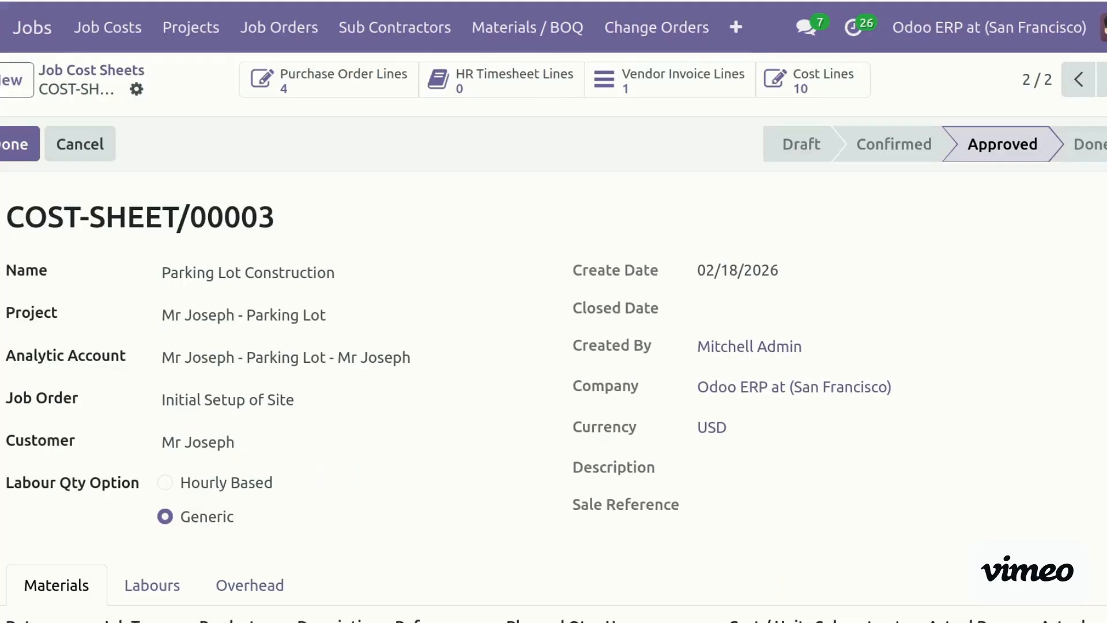
# Start a new timesheet line for the parking lot project's task S00032 - Flooring Services
pyautogui.click(511, 81)
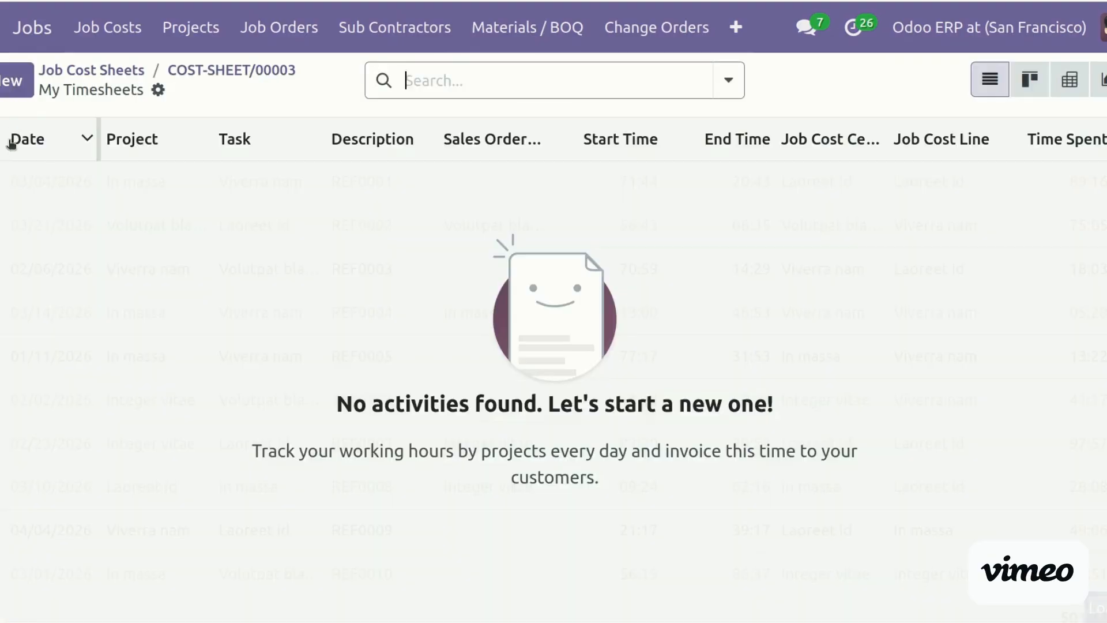
pyautogui.click(5, 84)
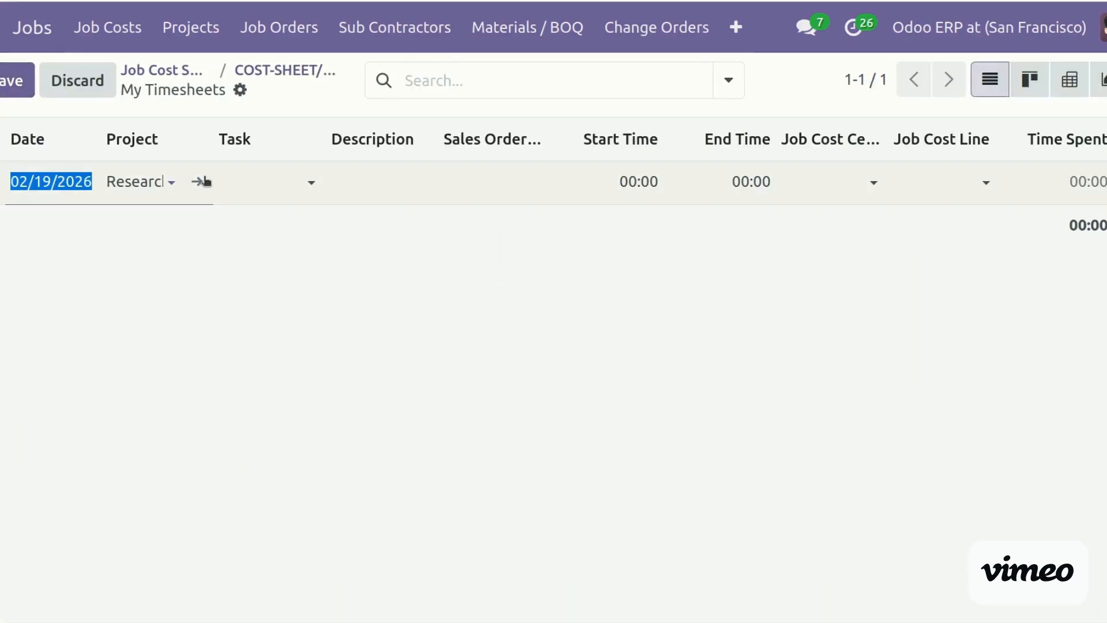
pyautogui.click(122, 183)
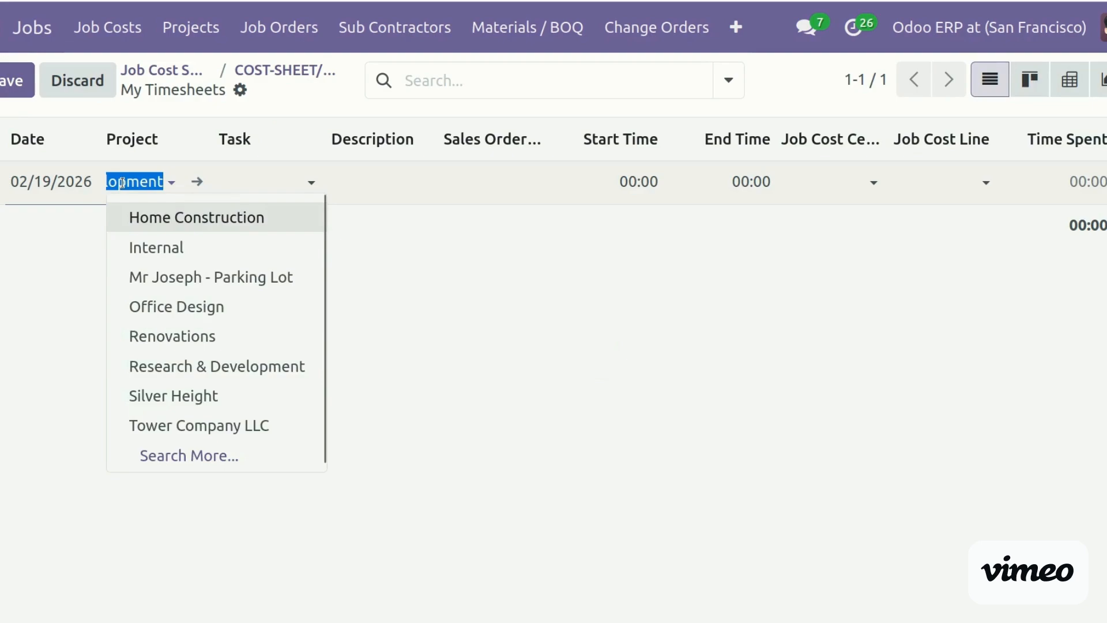
pyautogui.write('jose')
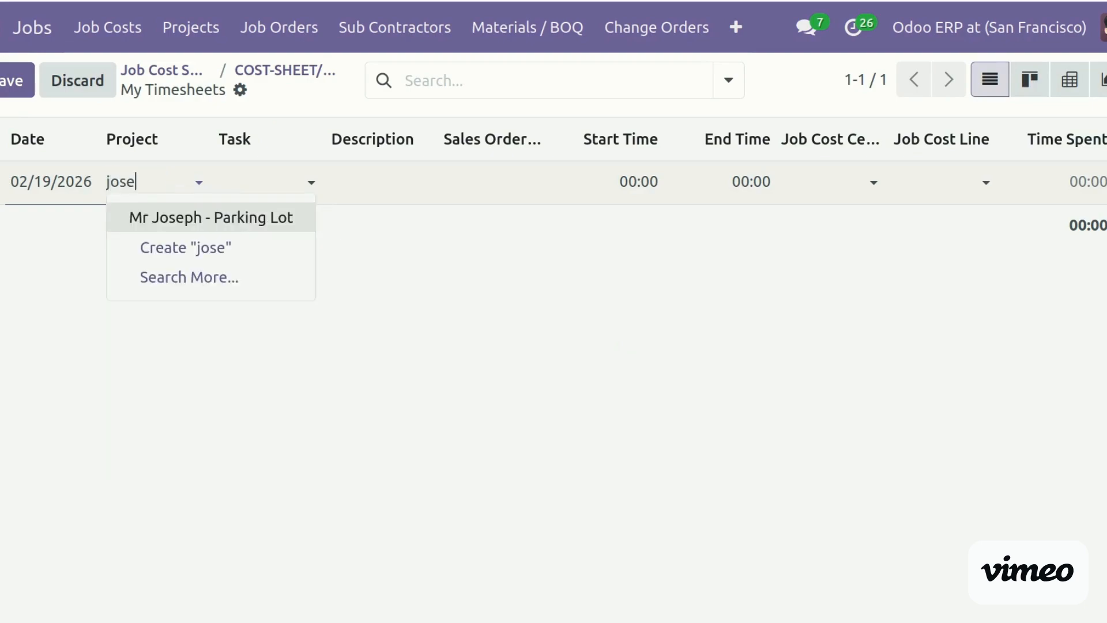
pyautogui.click(173, 222)
pyautogui.click(266, 179)
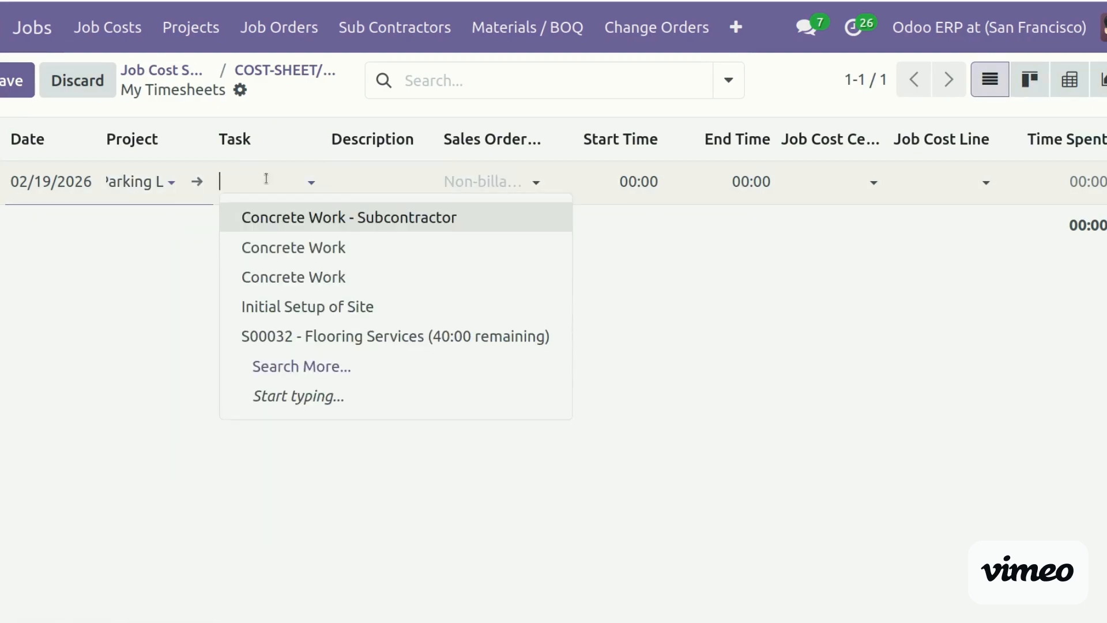
pyautogui.click(354, 346)
pyautogui.click(374, 187)
# Link the entry to COST-SHEET/00003's Extra Labour line with 40 hours, and save it
pyautogui.click(827, 175)
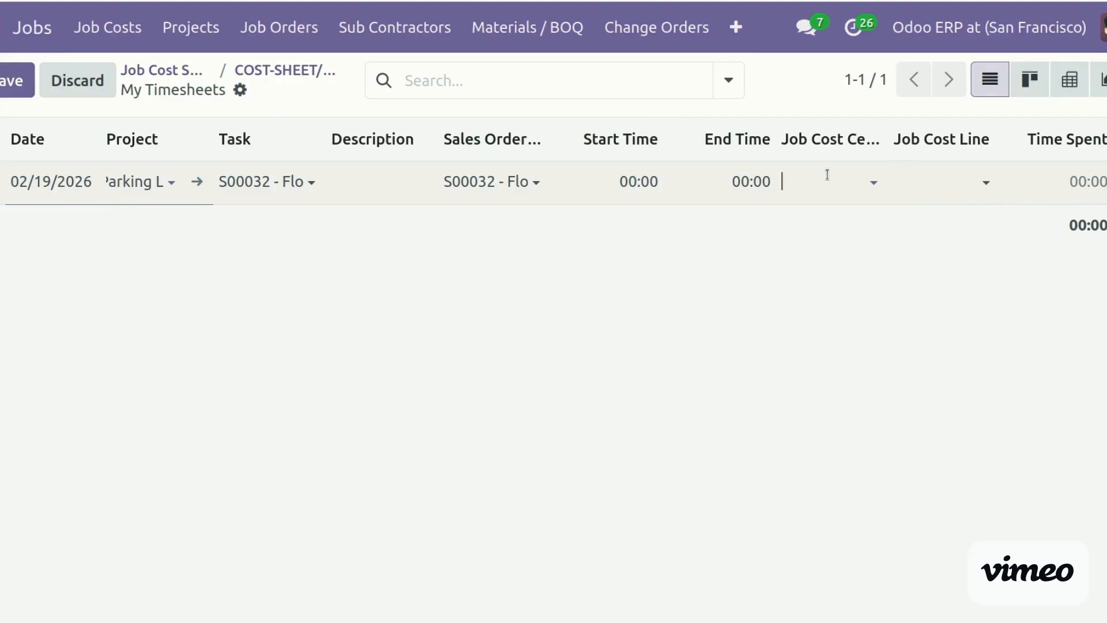
pyautogui.click(882, 247)
pyautogui.click(945, 186)
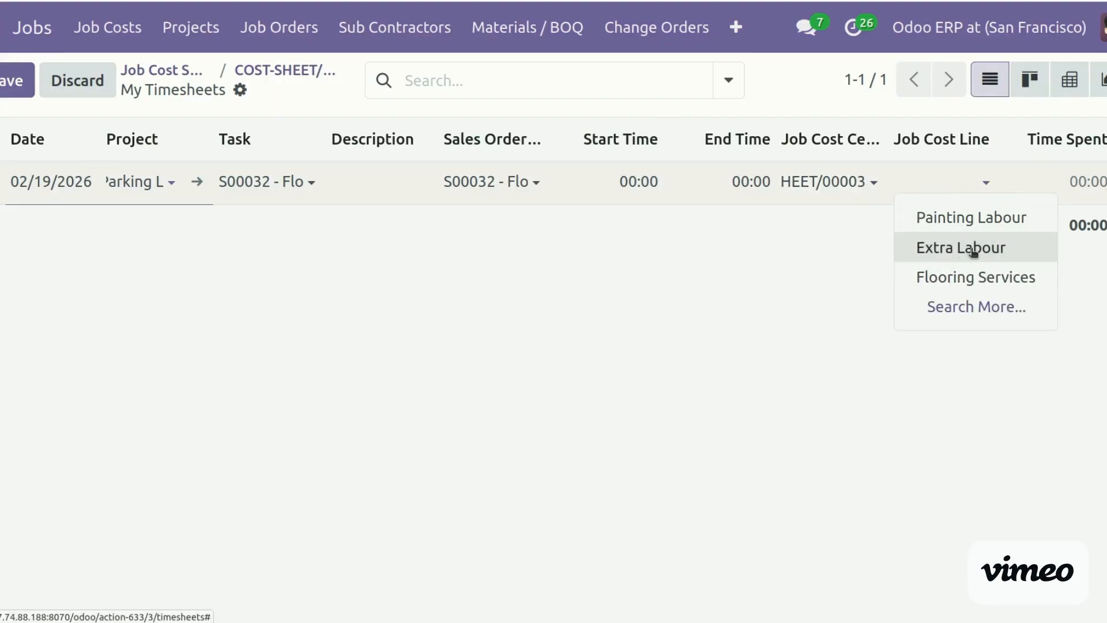
pyautogui.click(973, 252)
pyautogui.click(1040, 174)
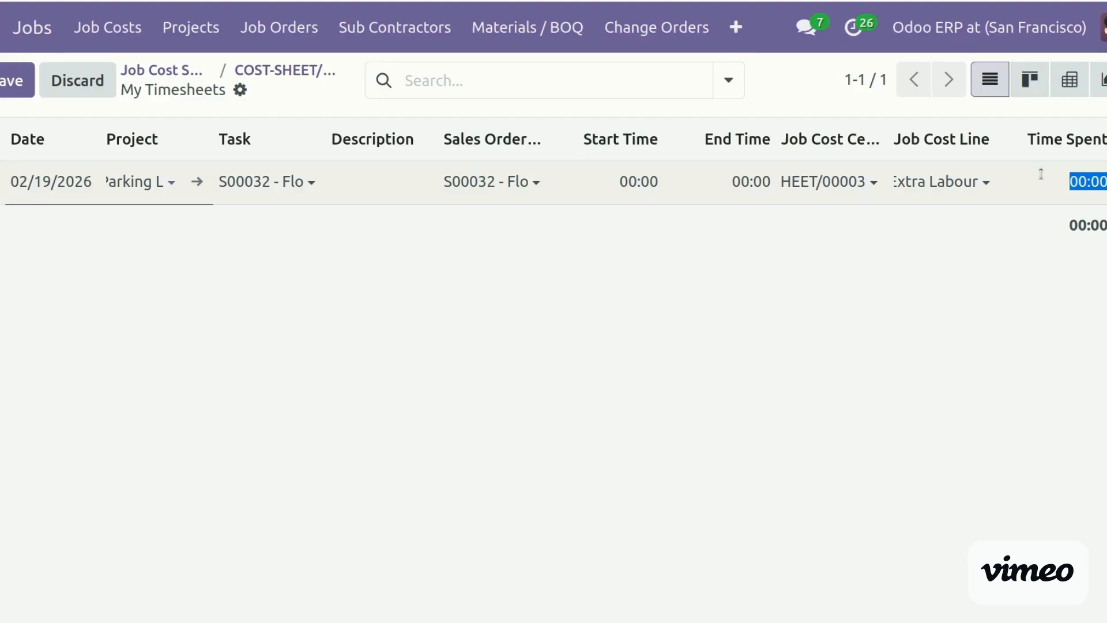
pyautogui.write('40')
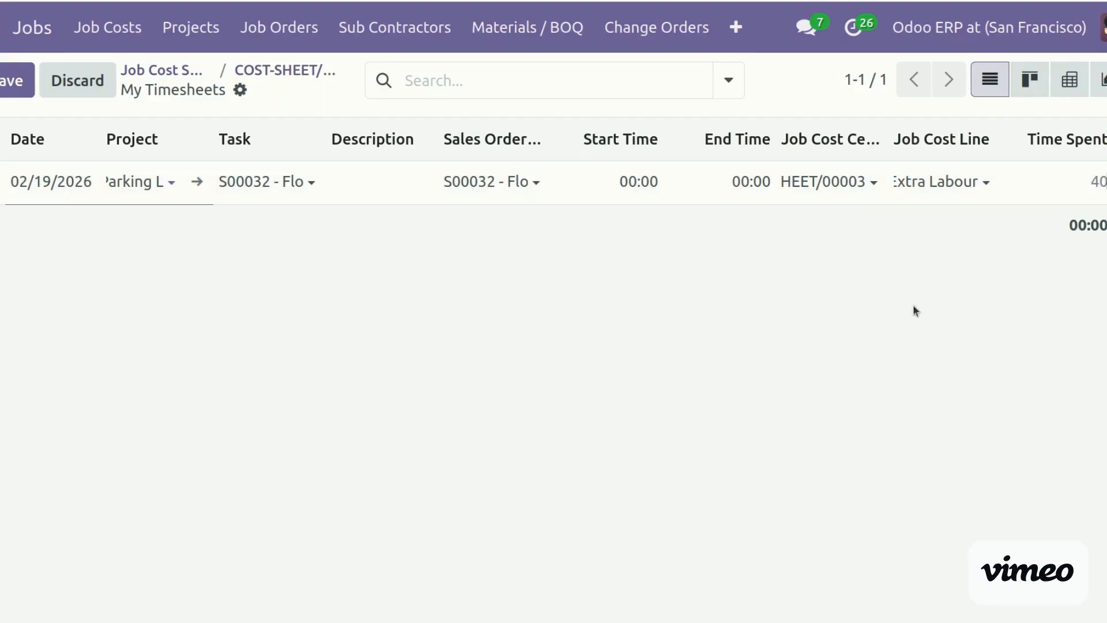
pyautogui.click(780, 286)
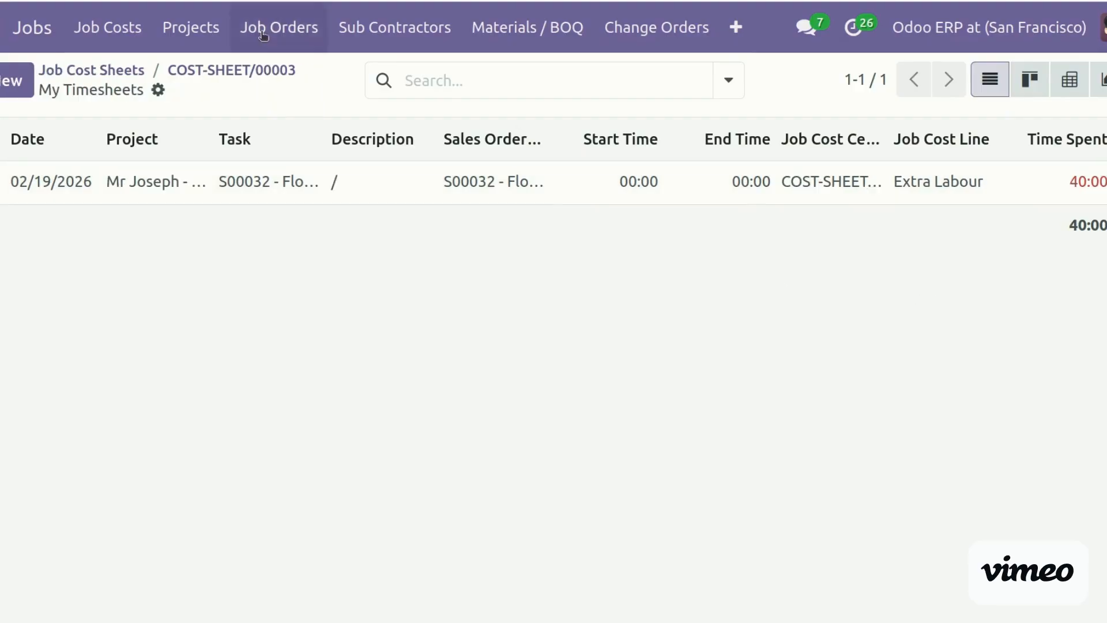
pyautogui.click(220, 73)
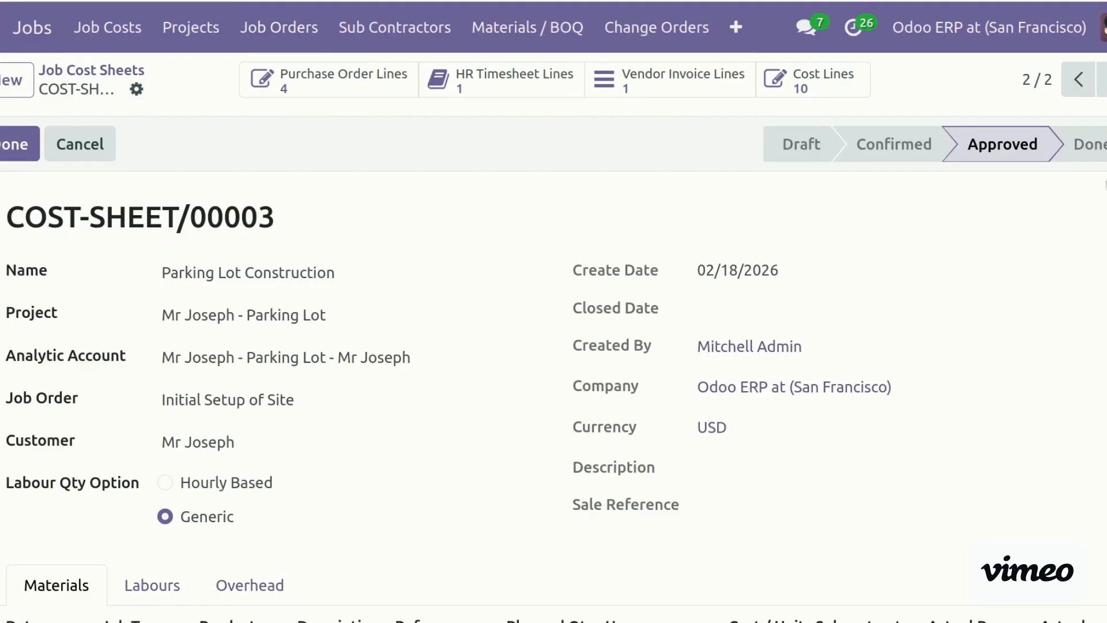
# Show the Labours lines and widen the Actual Timesheet column to read Extra Labour's 40:00
pyautogui.scroll(-5, 522, 301)
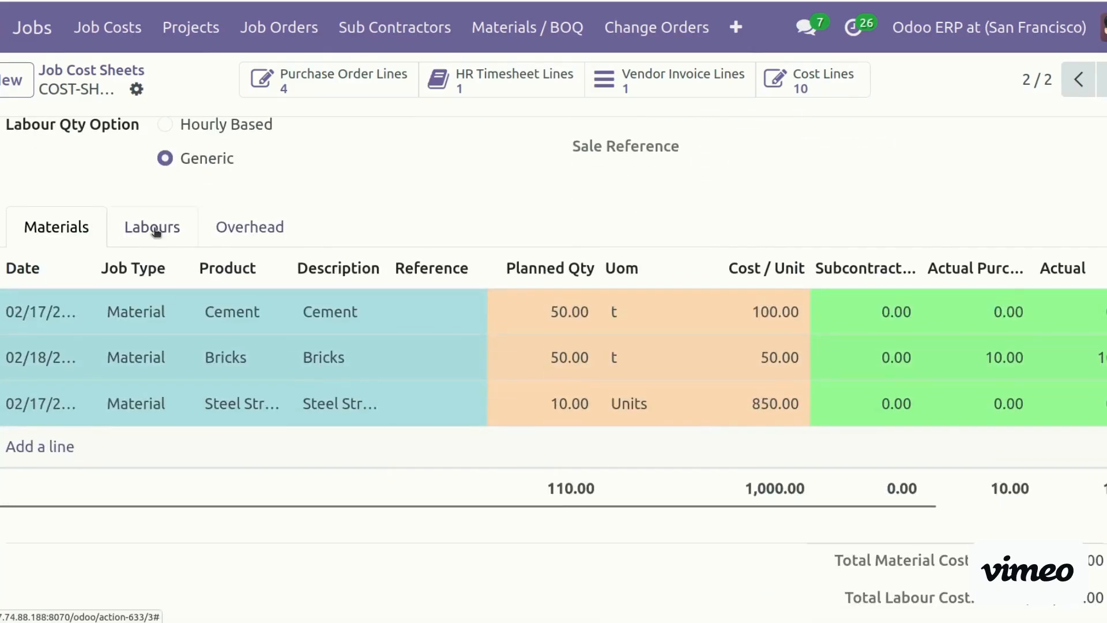
pyautogui.click(156, 229)
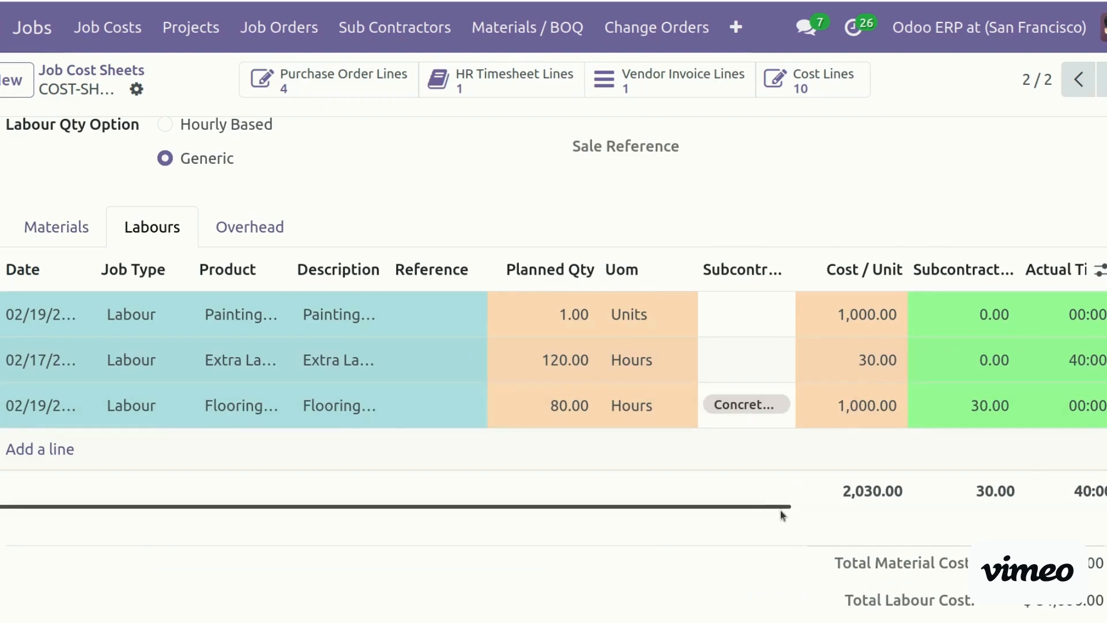
pyautogui.moveTo(779, 512); pyautogui.dragTo(1006, 509)
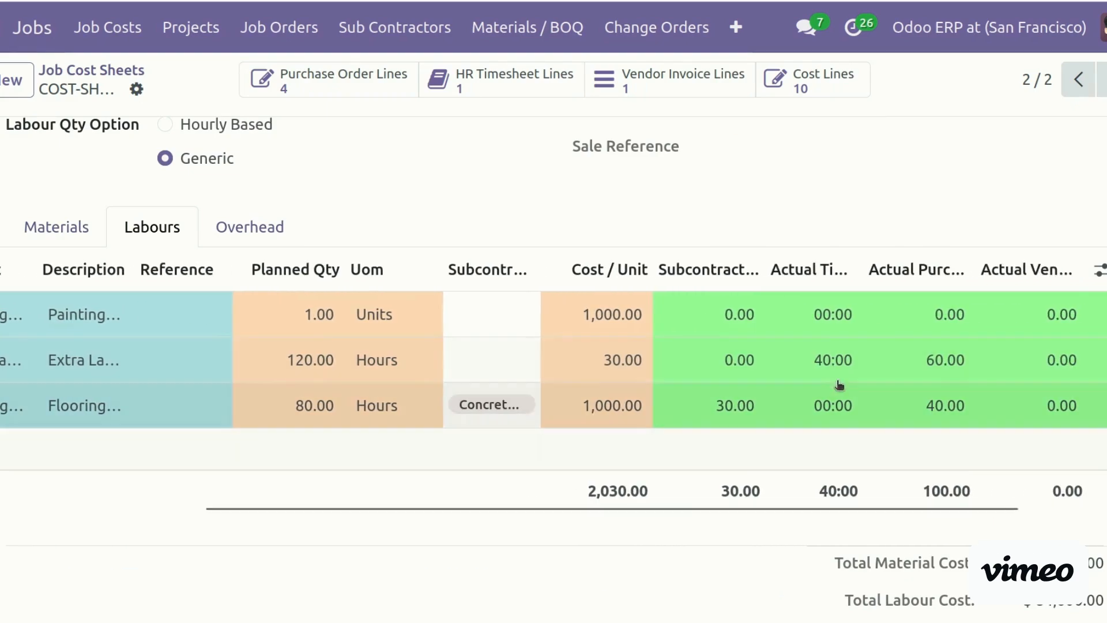
pyautogui.moveTo(859, 270); pyautogui.dragTo(919, 270)
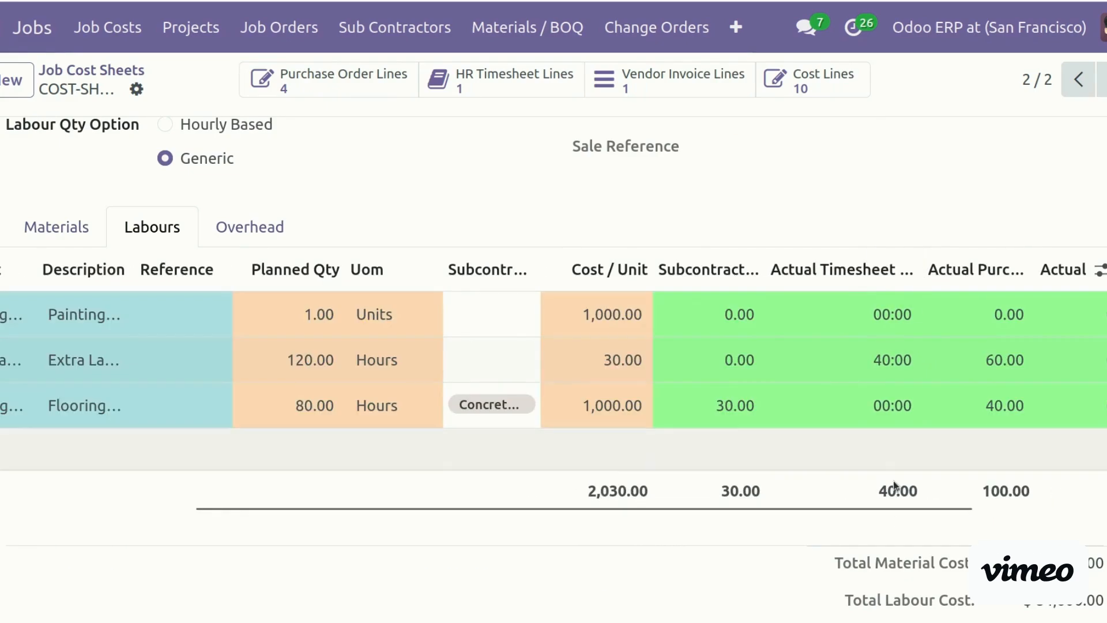
pyautogui.moveTo(932, 511); pyautogui.dragTo(1069, 511)
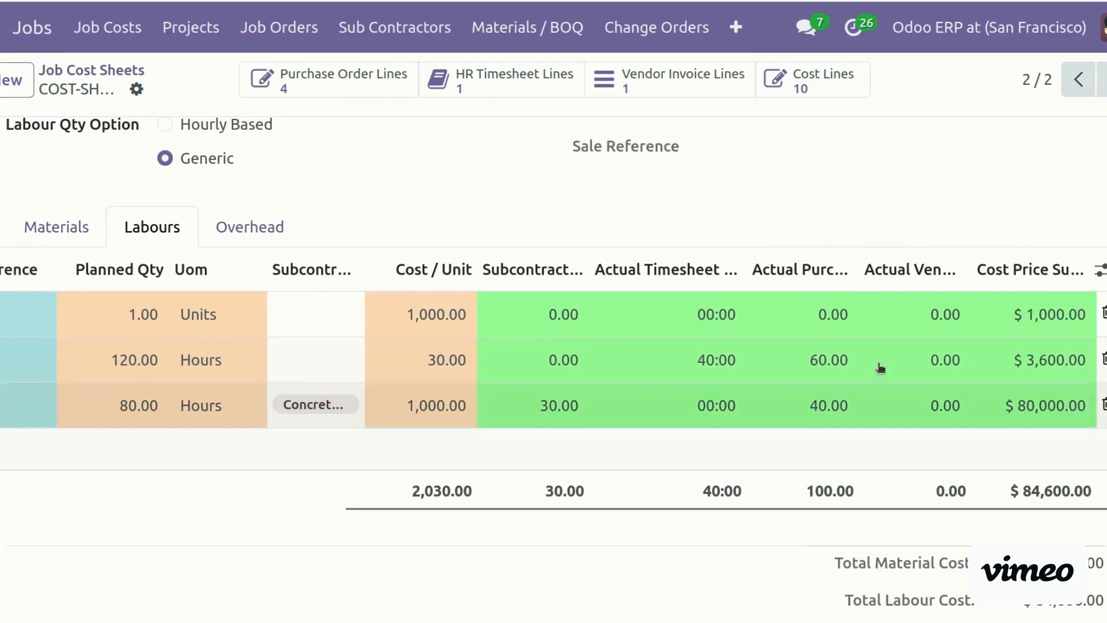